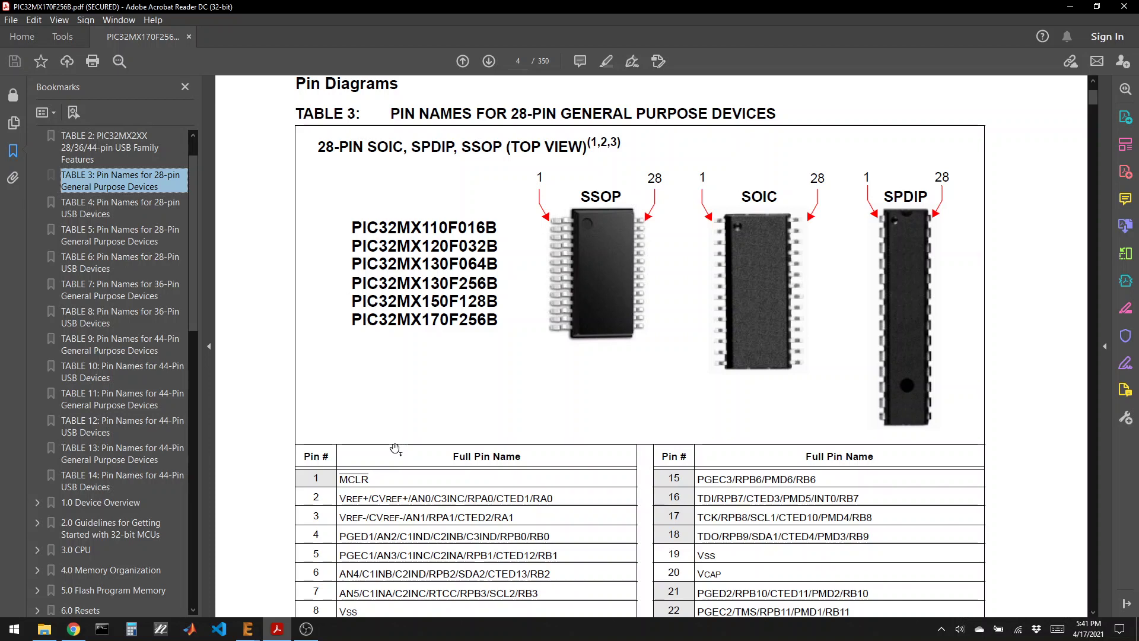
Switch to the EAGLE library me433-2021-1.lbr and show its full overview of devices, footprints and symbols
click(248, 629)
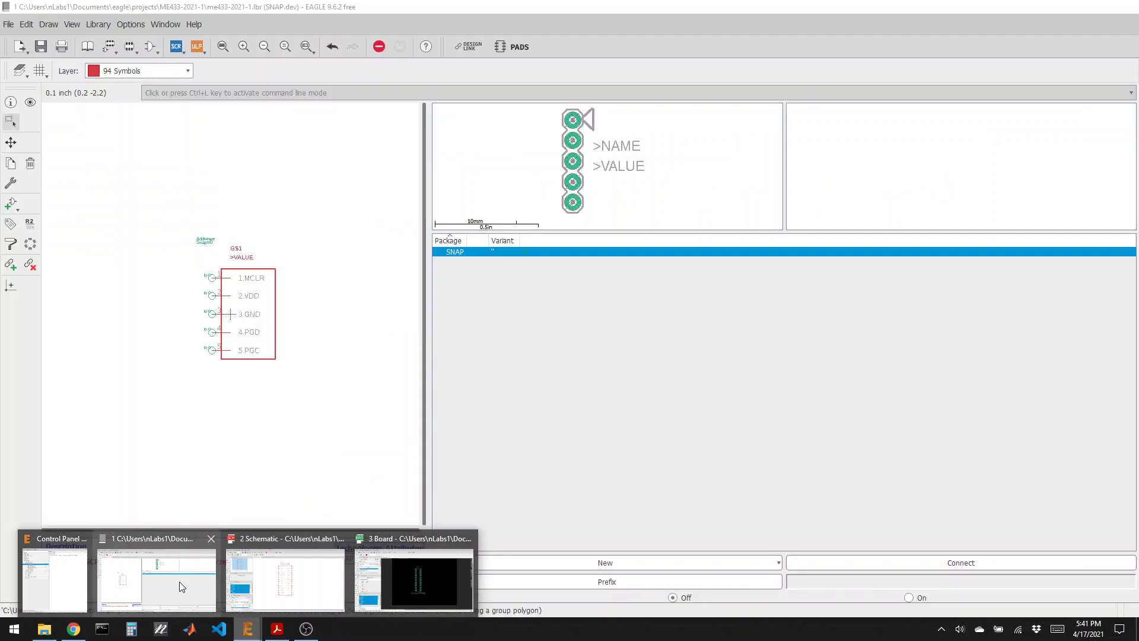
click(179, 581)
click(81, 50)
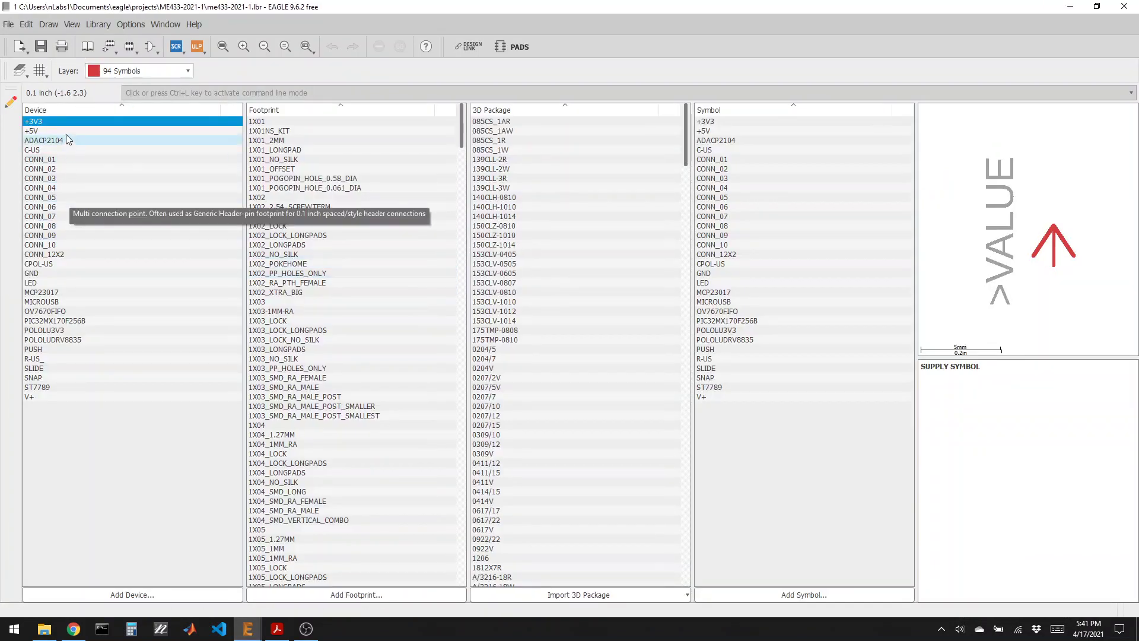
Preview the library devices MCP23017, POLOLUDRV8835, PUSH, SLIDE, SNAP, ST7789, OV7670FIFO and ADACP2104 with their symbols and footprints
click(76, 293)
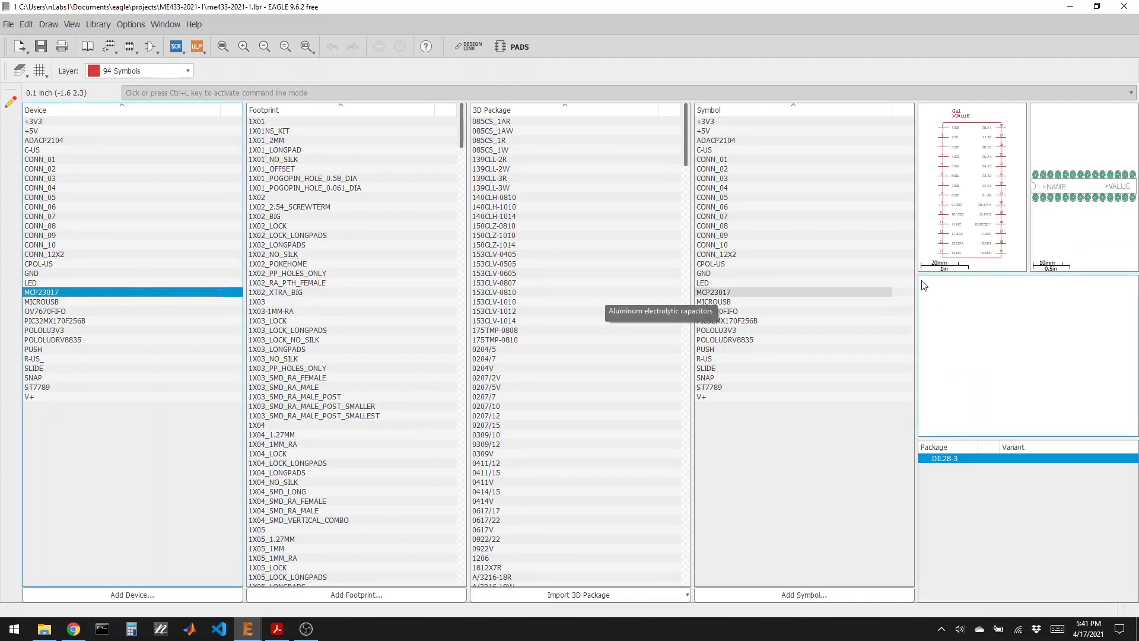
drag(916, 297, 842, 297)
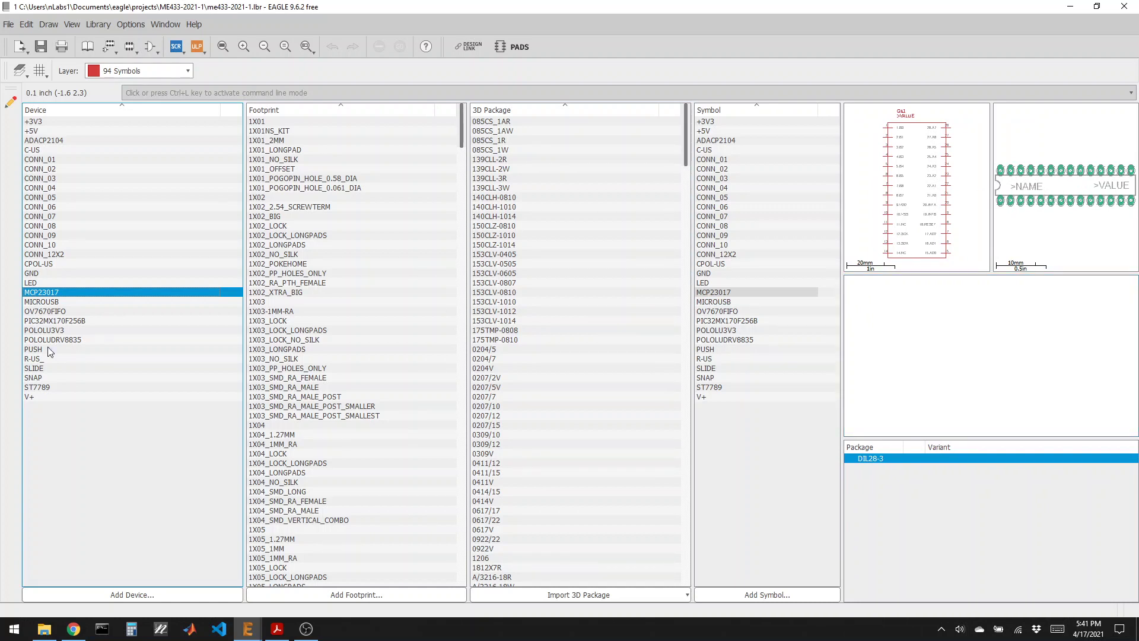
click(79, 339)
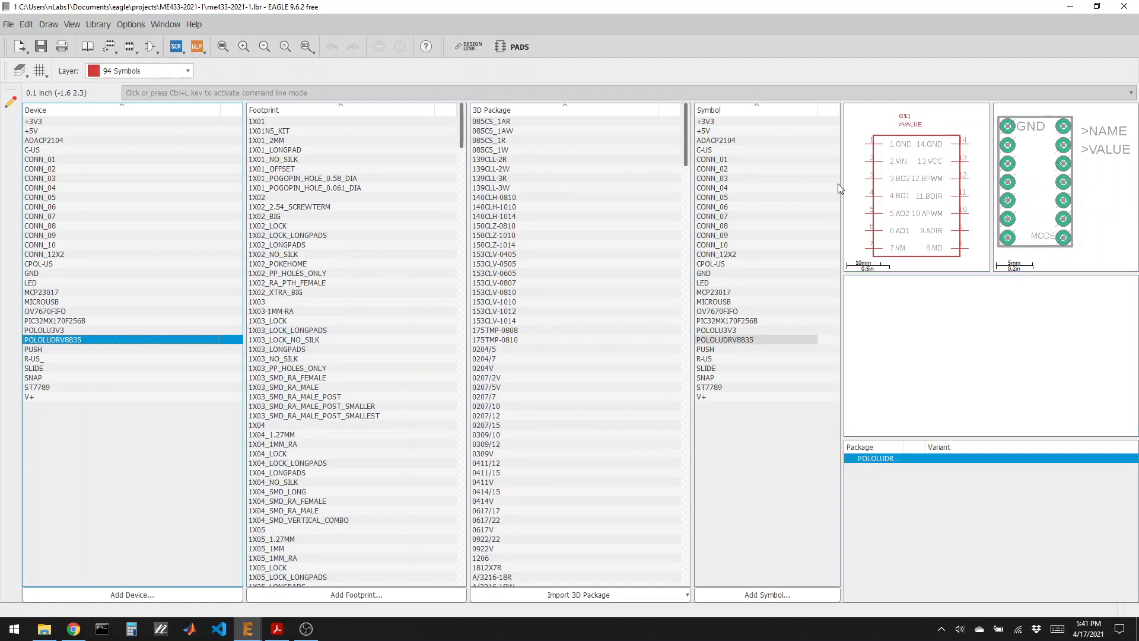
click(48, 350)
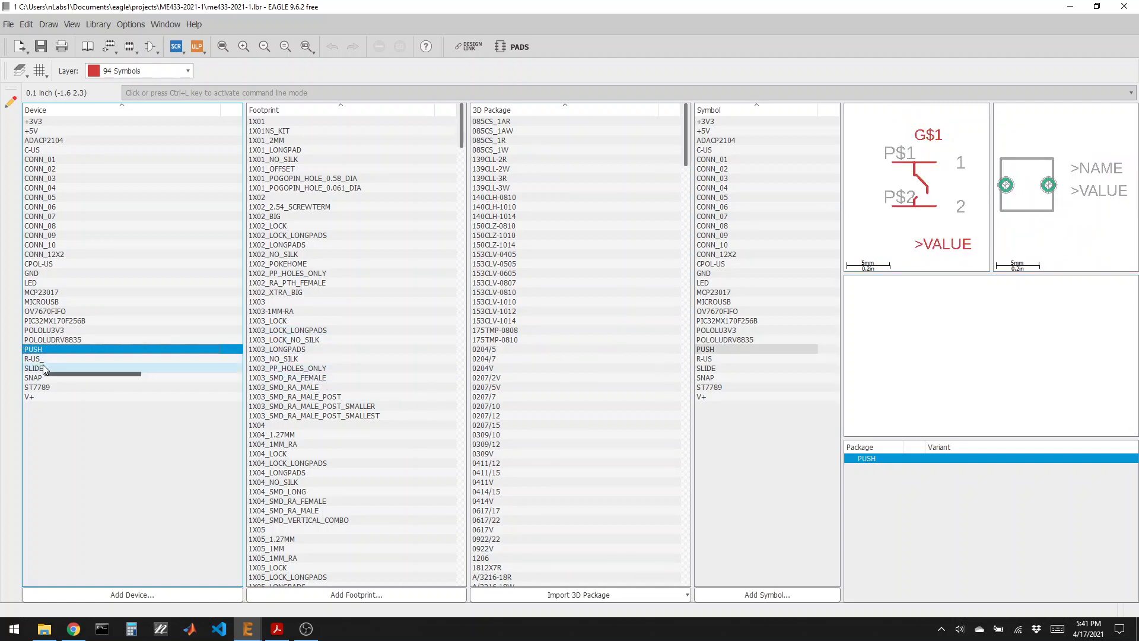
click(43, 370)
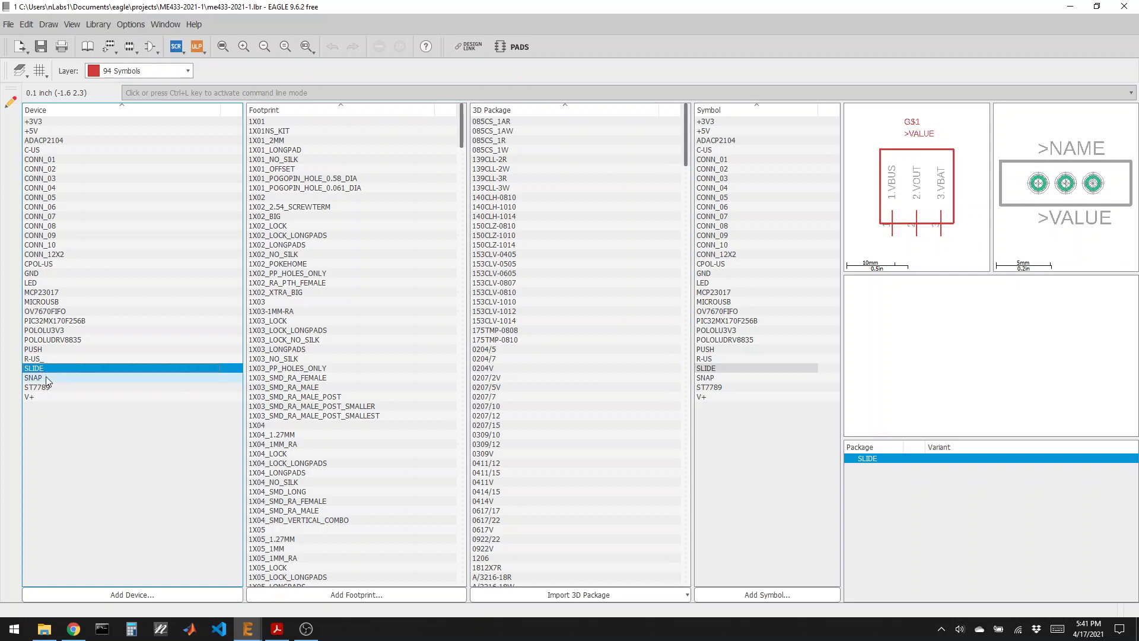
click(49, 380)
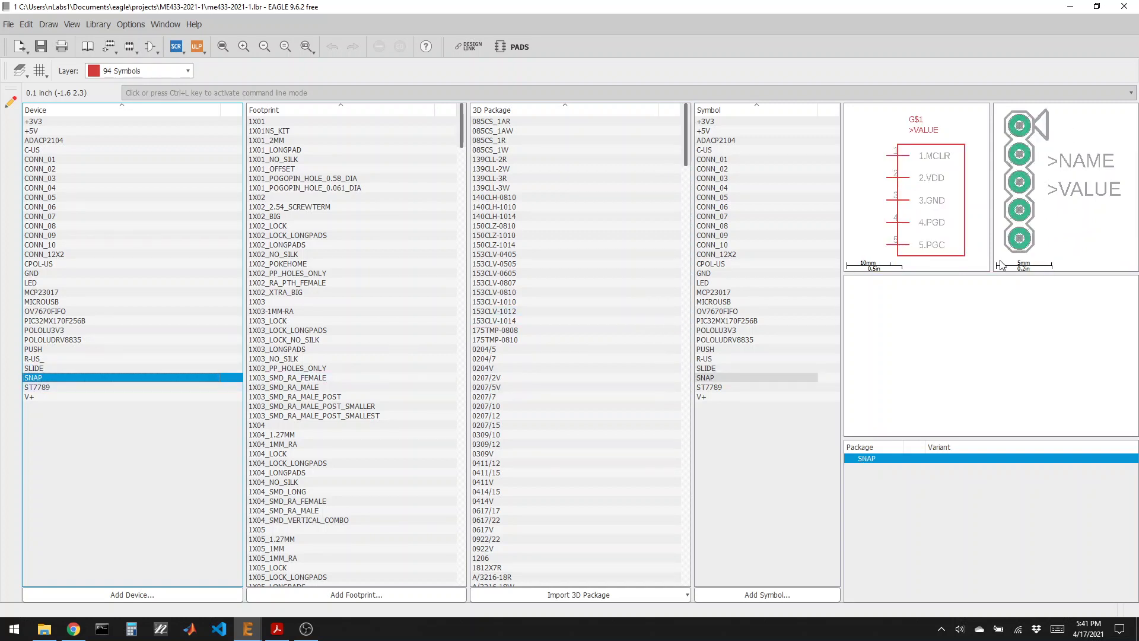
click(94, 389)
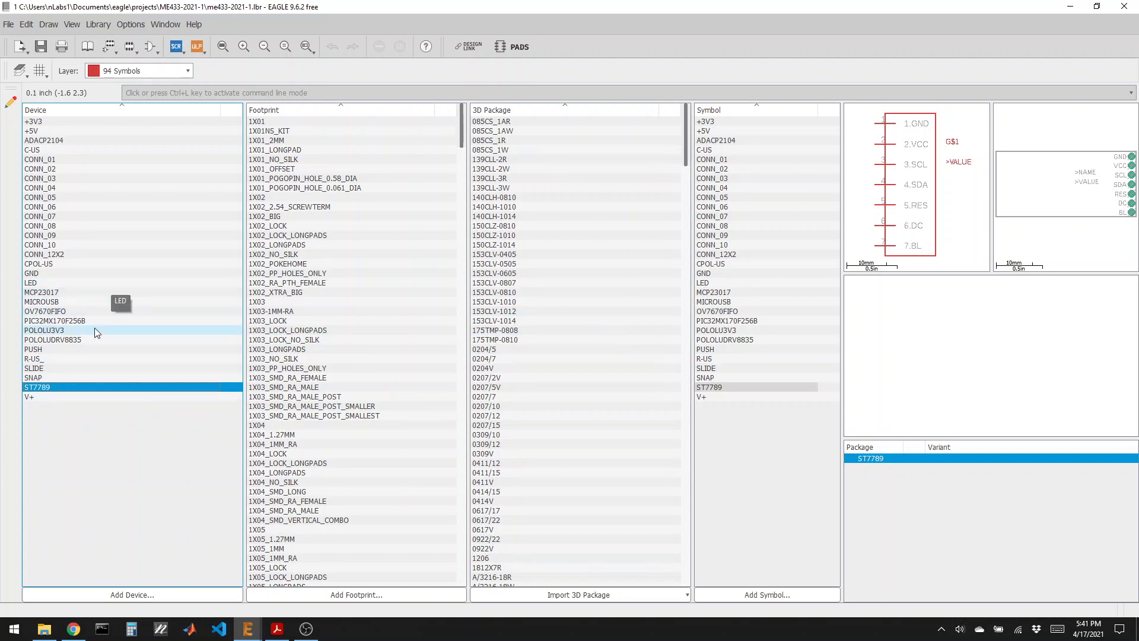
click(87, 310)
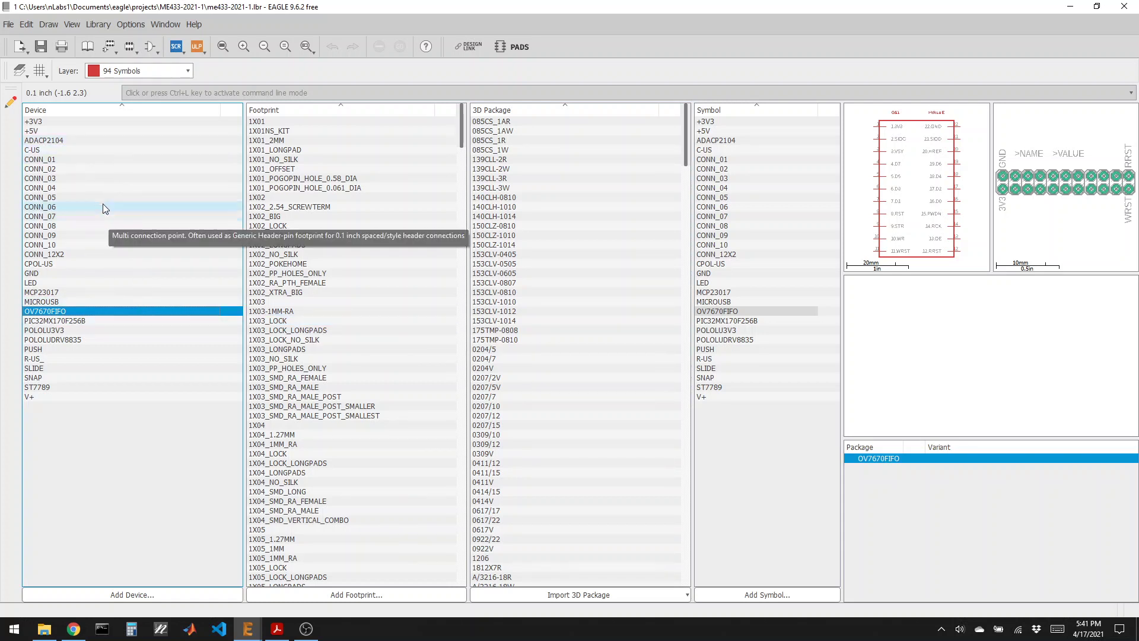
click(76, 142)
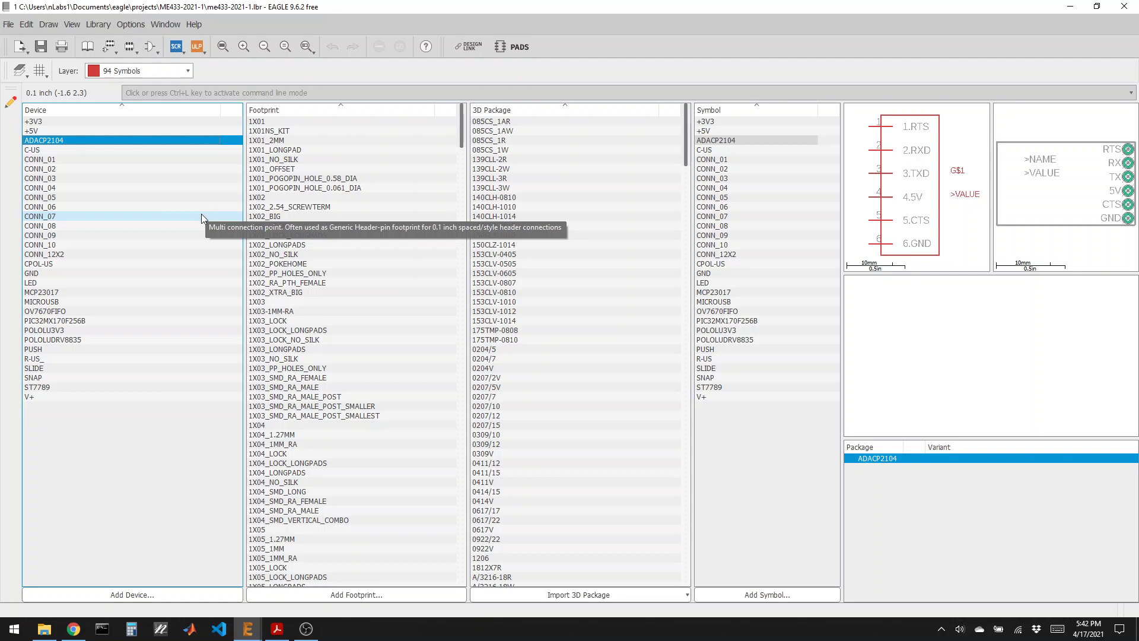
Switch to the schematic and move the PIC32MX170F256B symbol so it sits above and to the right of the origin
mouse_move(270, 627)
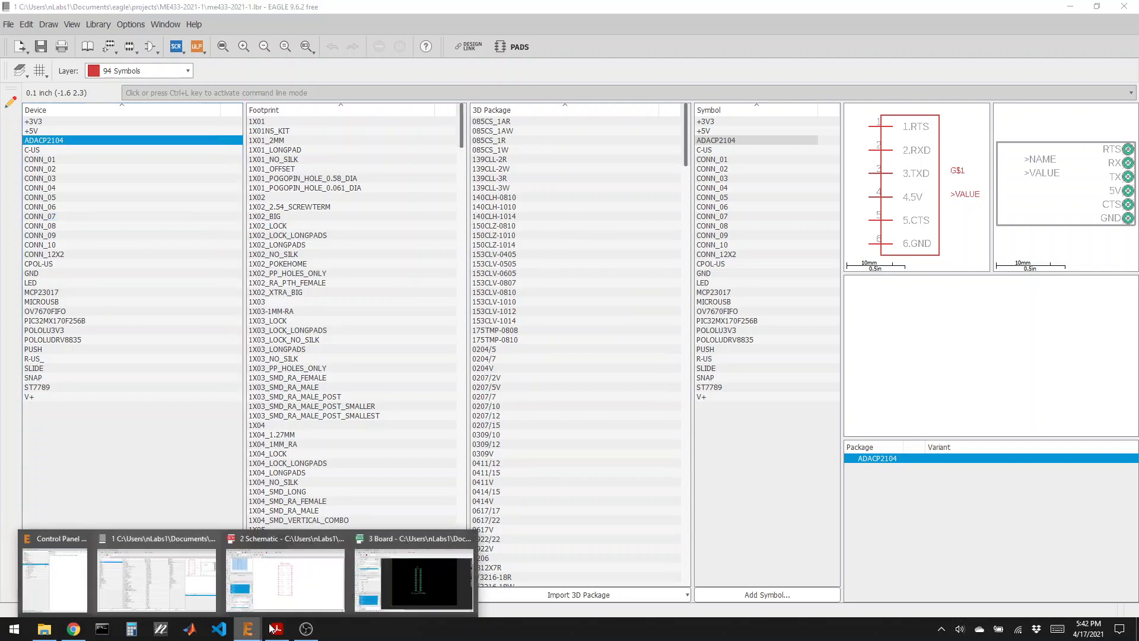
click(285, 578)
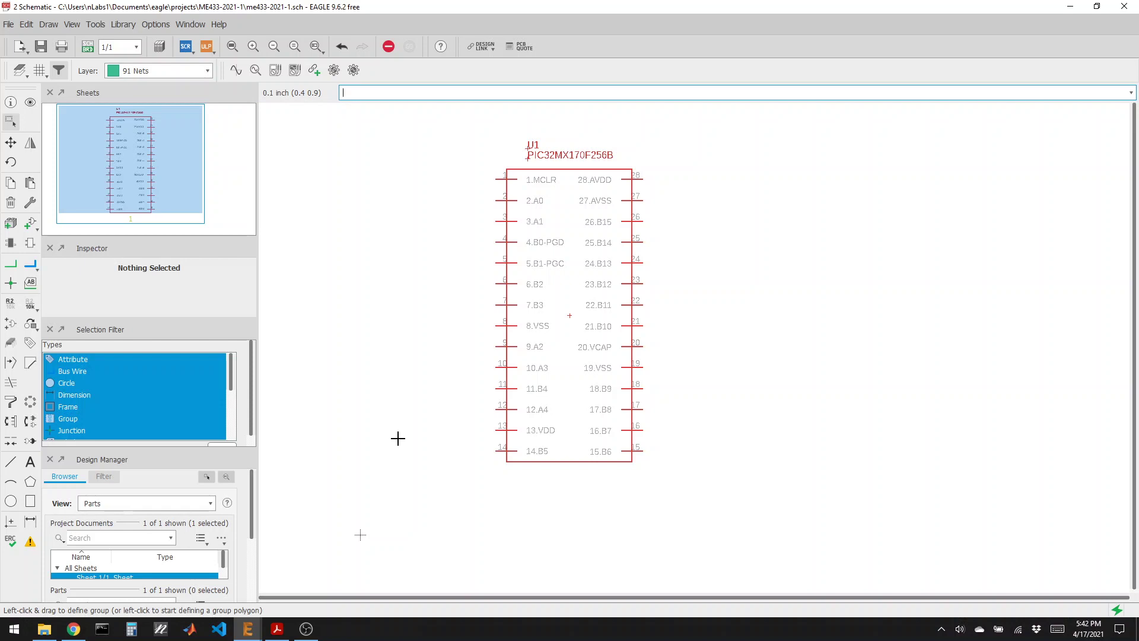
scroll(398, 437, down, 1)
scroll(661, 409, down, 1)
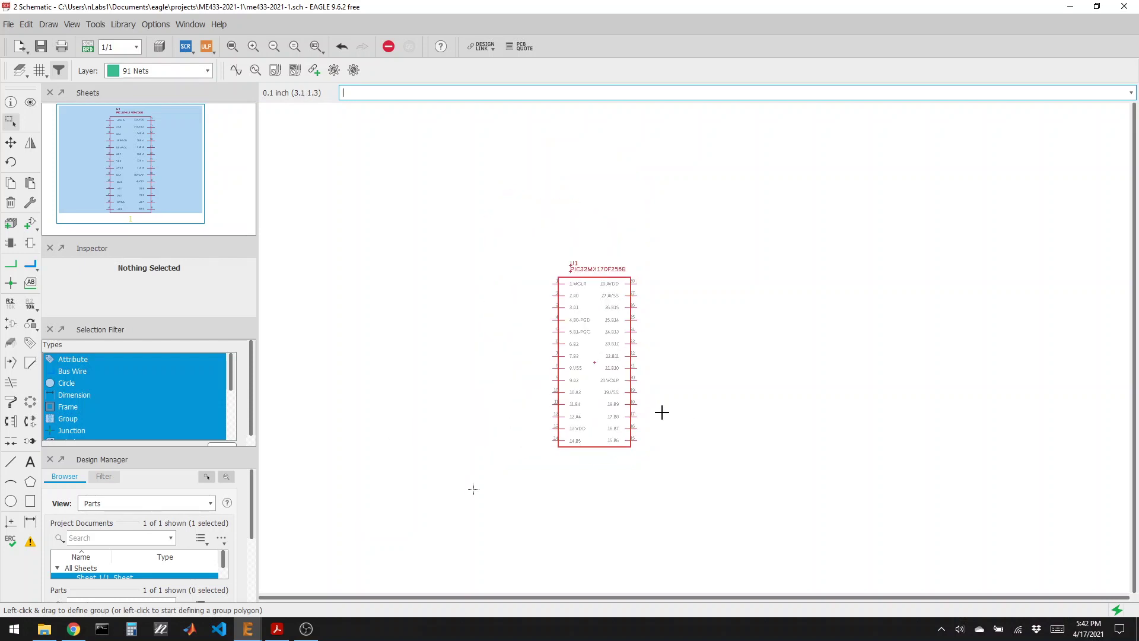
scroll(653, 415, up, 1)
click(10, 142)
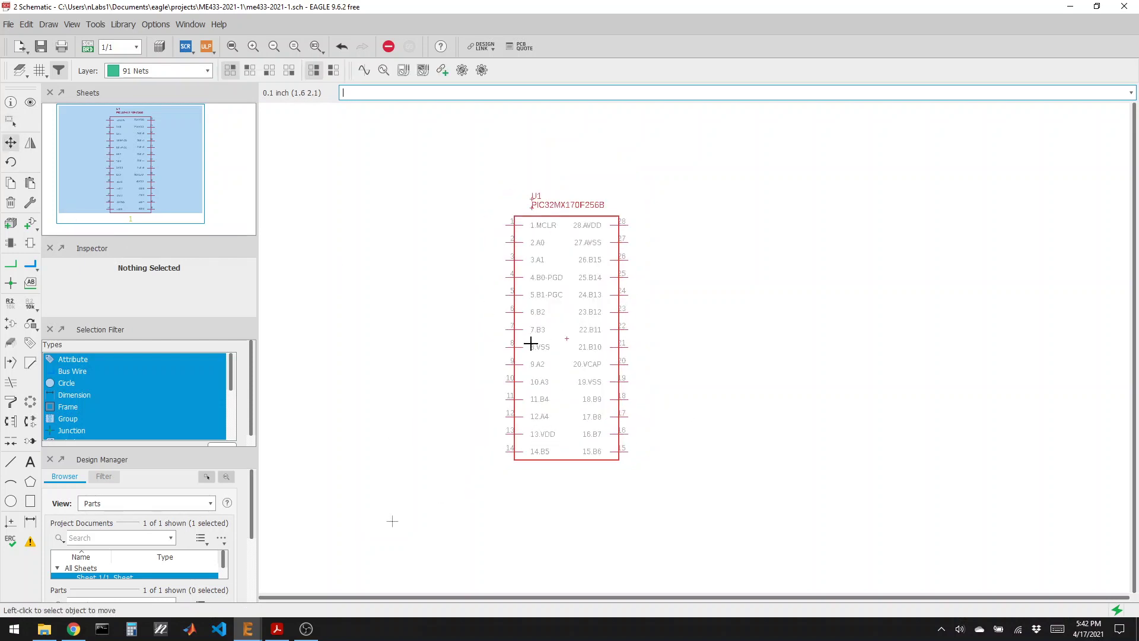
click(568, 340)
click(784, 243)
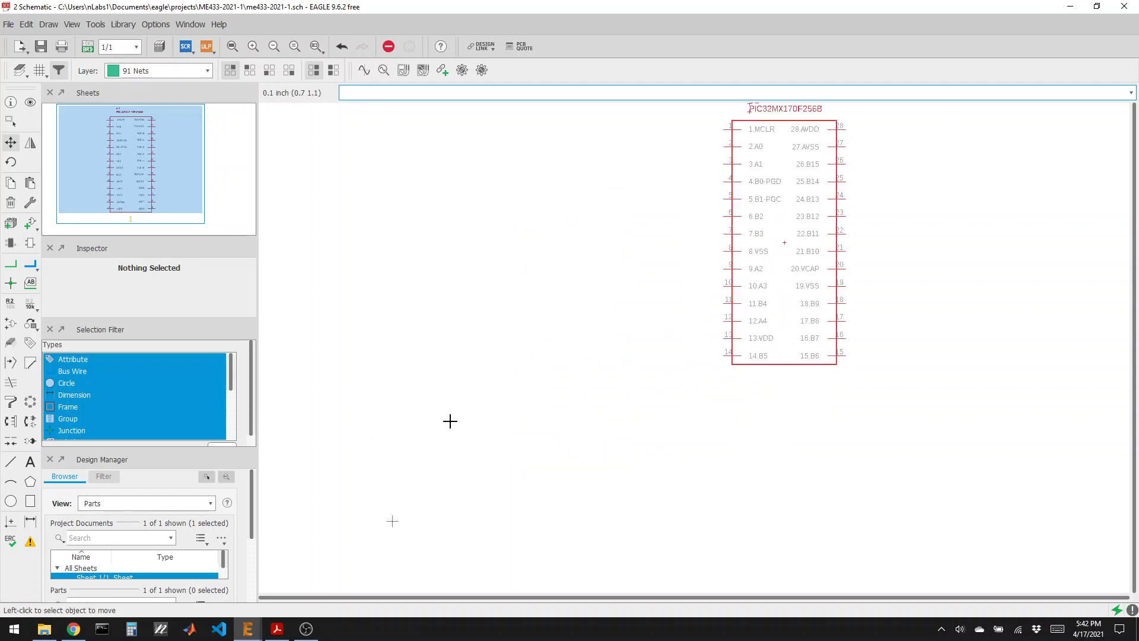
click(792, 249)
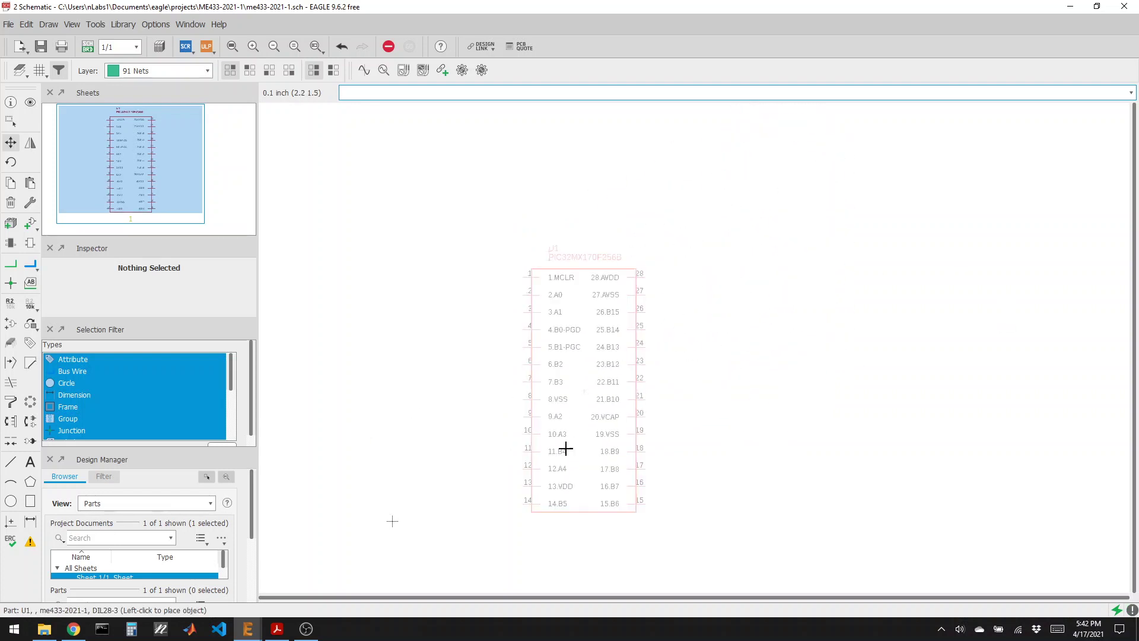
click(557, 417)
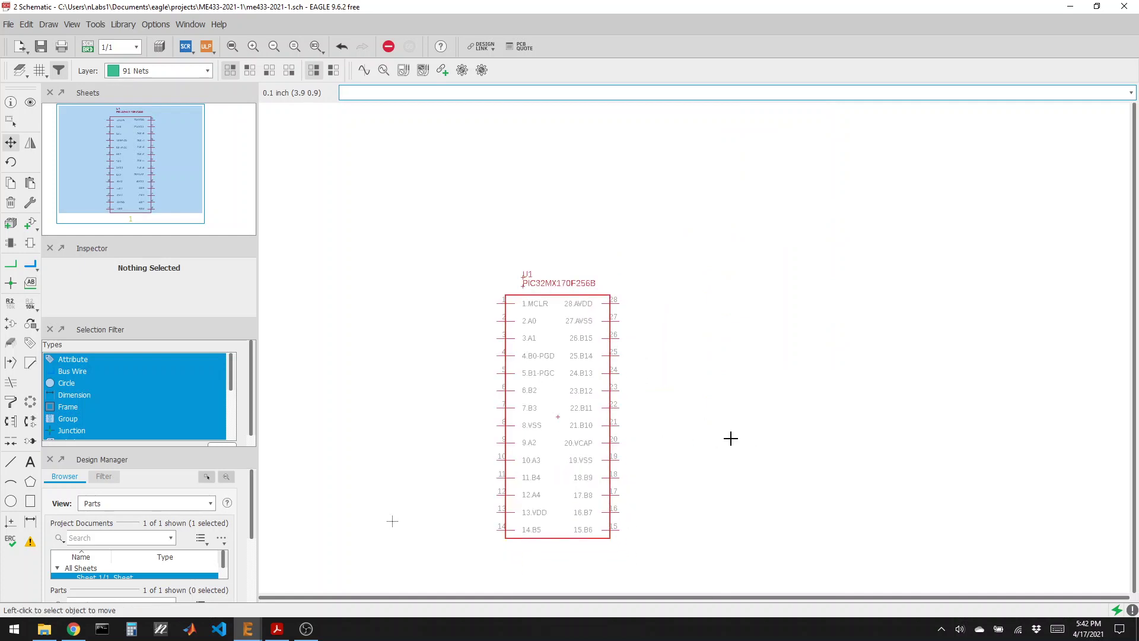
Start adding a part, open the Library Manager and review its Available, In Use and In Design libraries
click(31, 223)
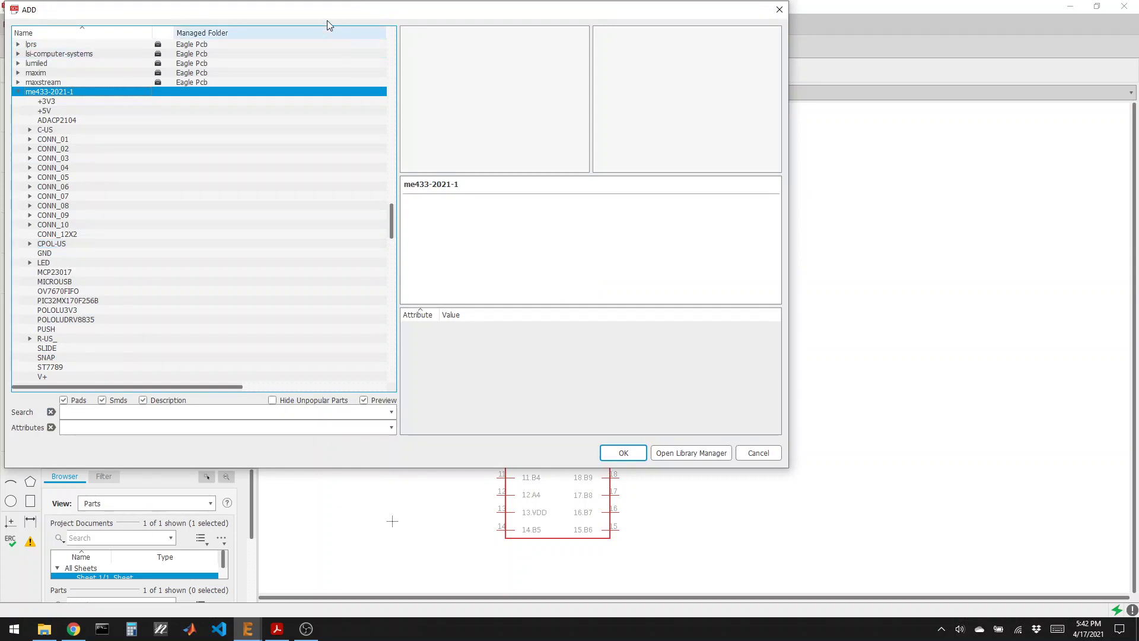
drag(336, 21, 498, 69)
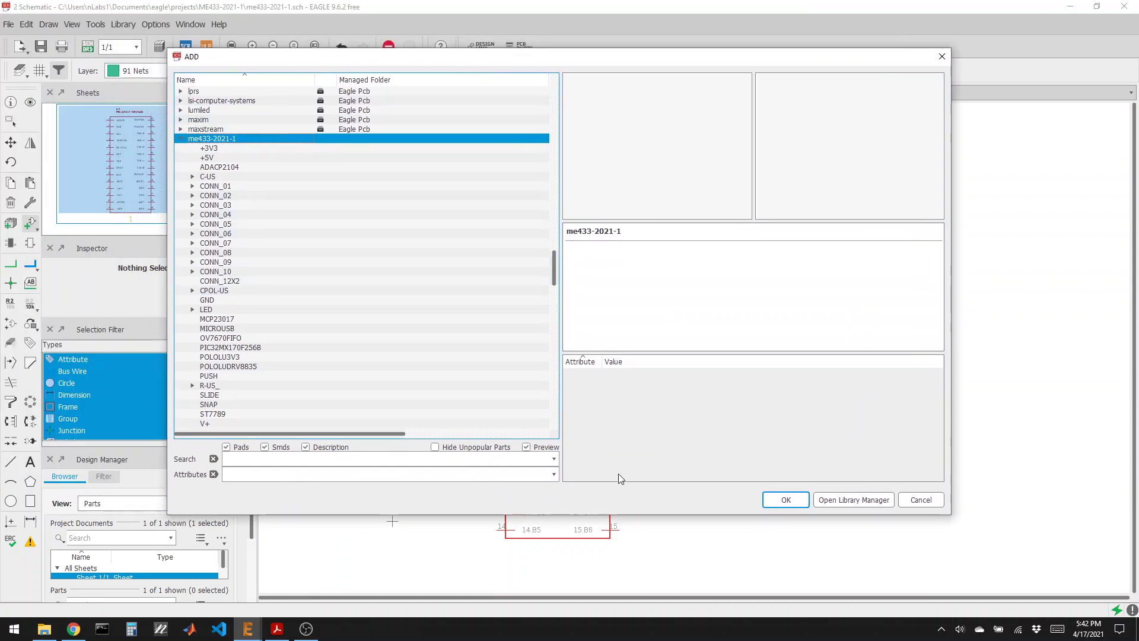
click(844, 504)
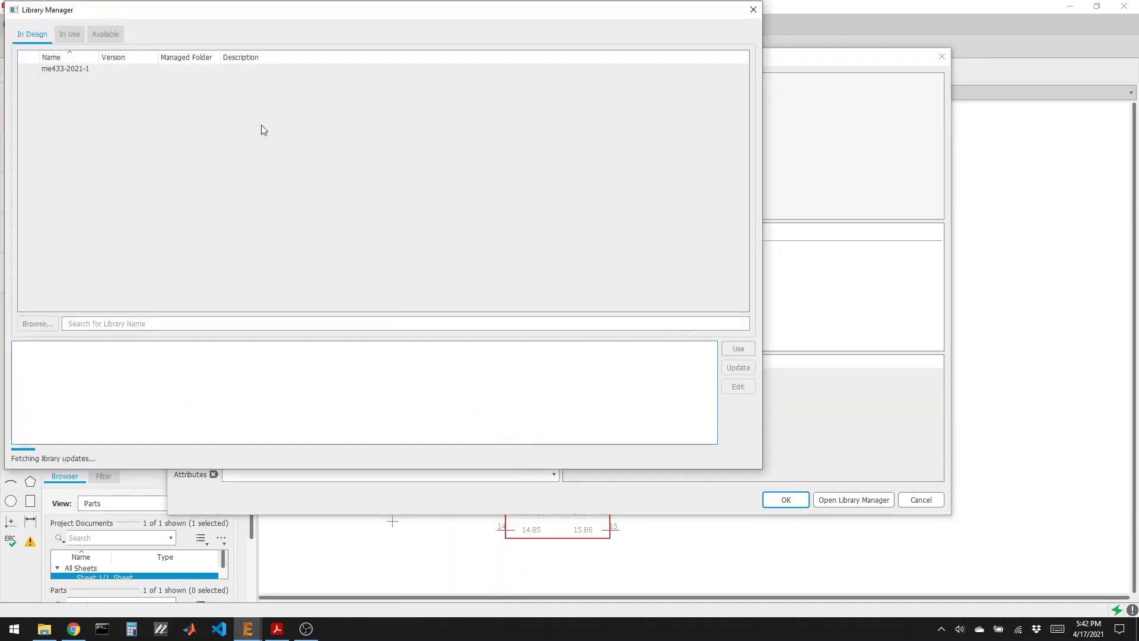
drag(150, 7, 289, 38)
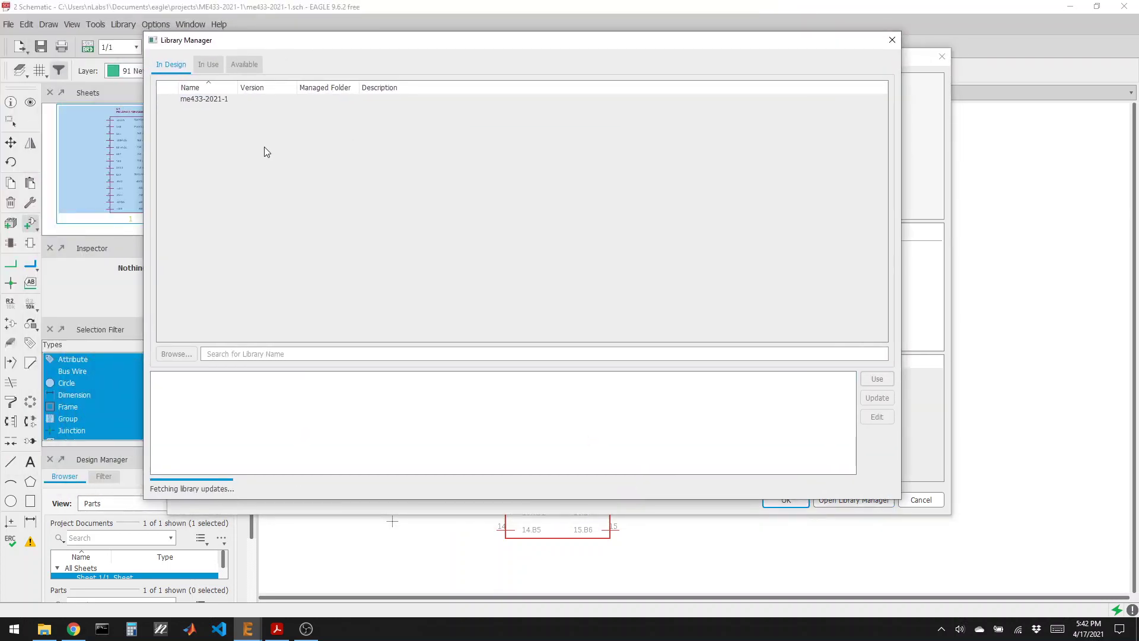
click(245, 65)
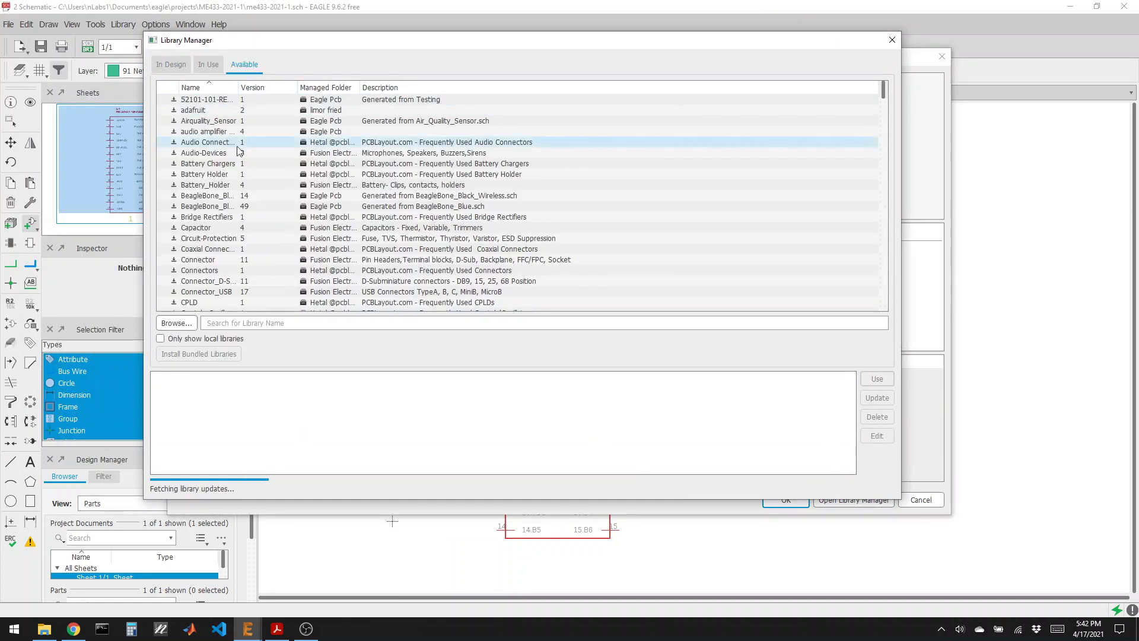
click(202, 65)
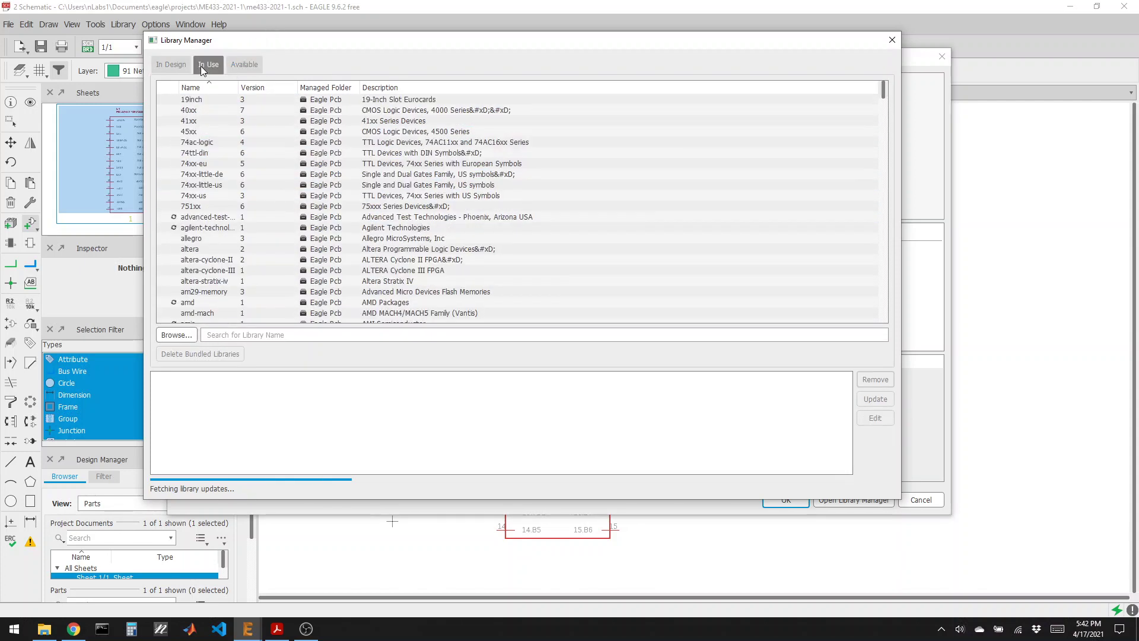
click(171, 65)
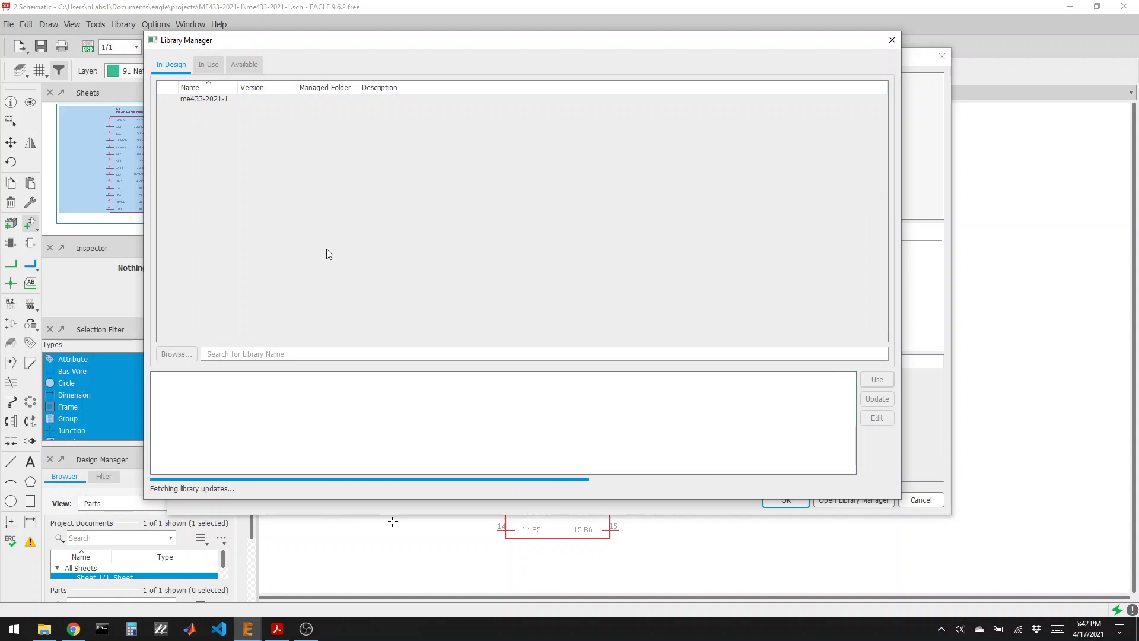
Find the me433-2021-1 library among the libraries in use, then close the Library Manager
click(218, 69)
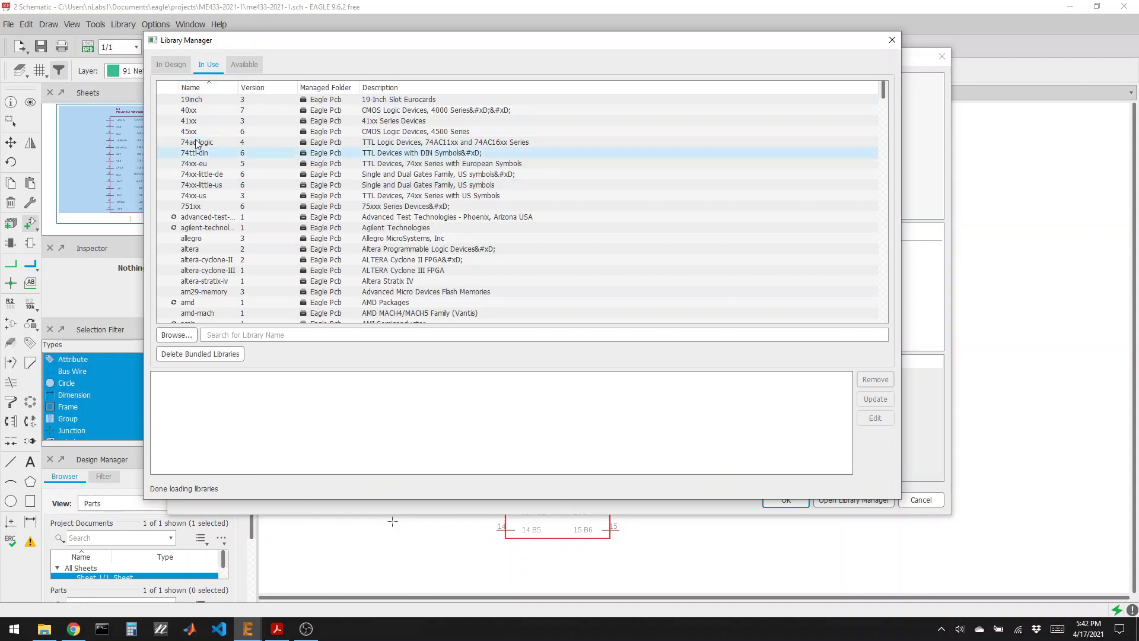
click(193, 100)
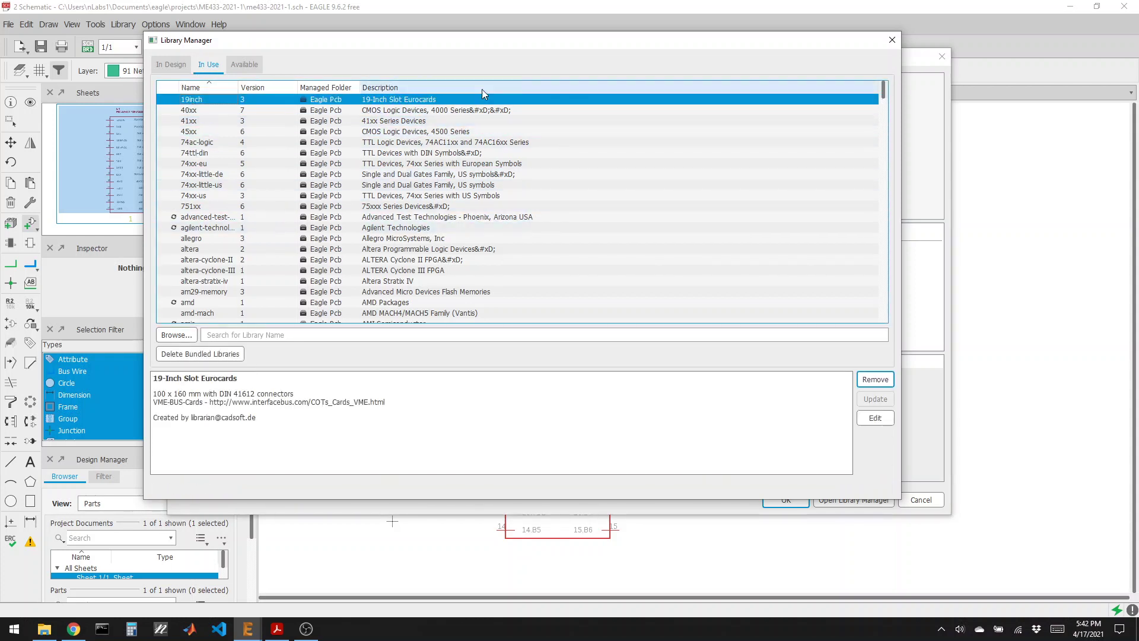
click(244, 66)
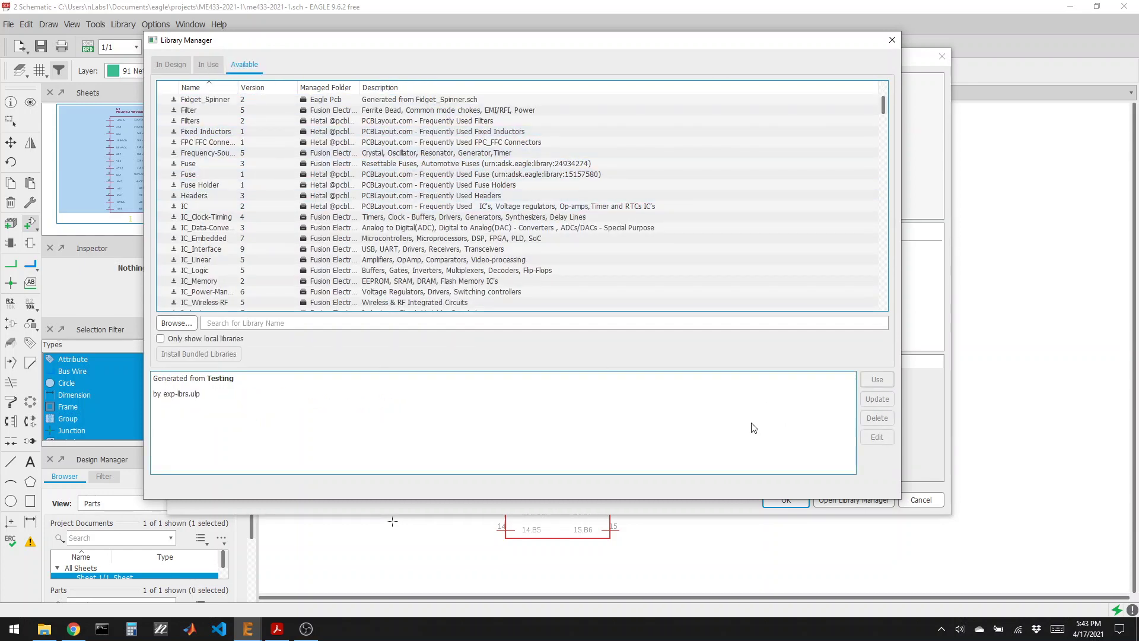
click(208, 65)
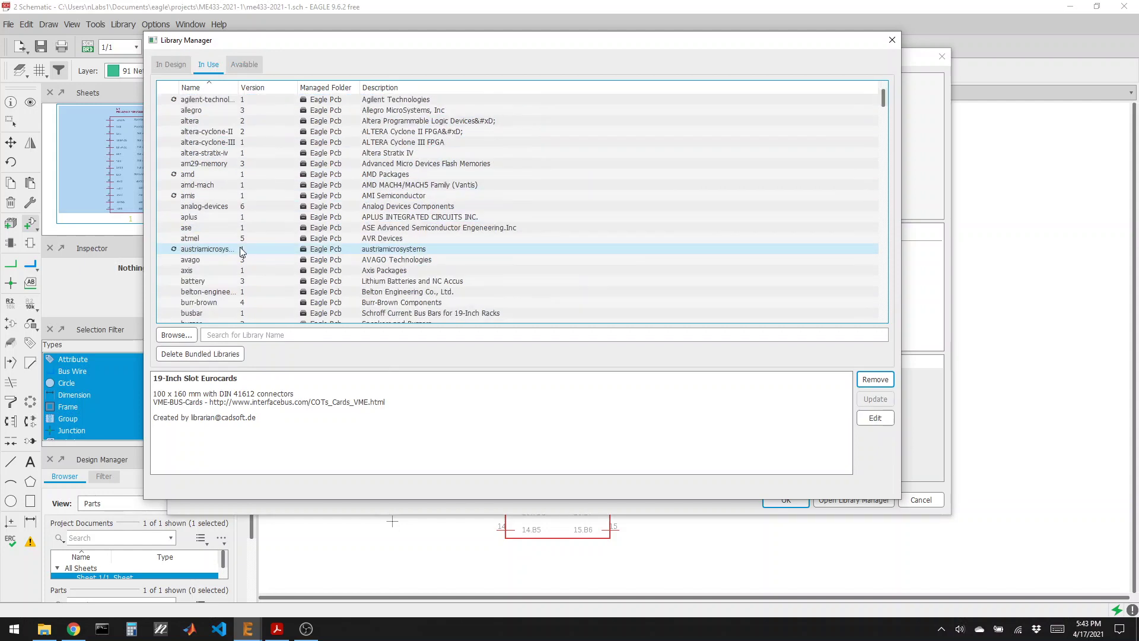
scroll(241, 252, down, 20)
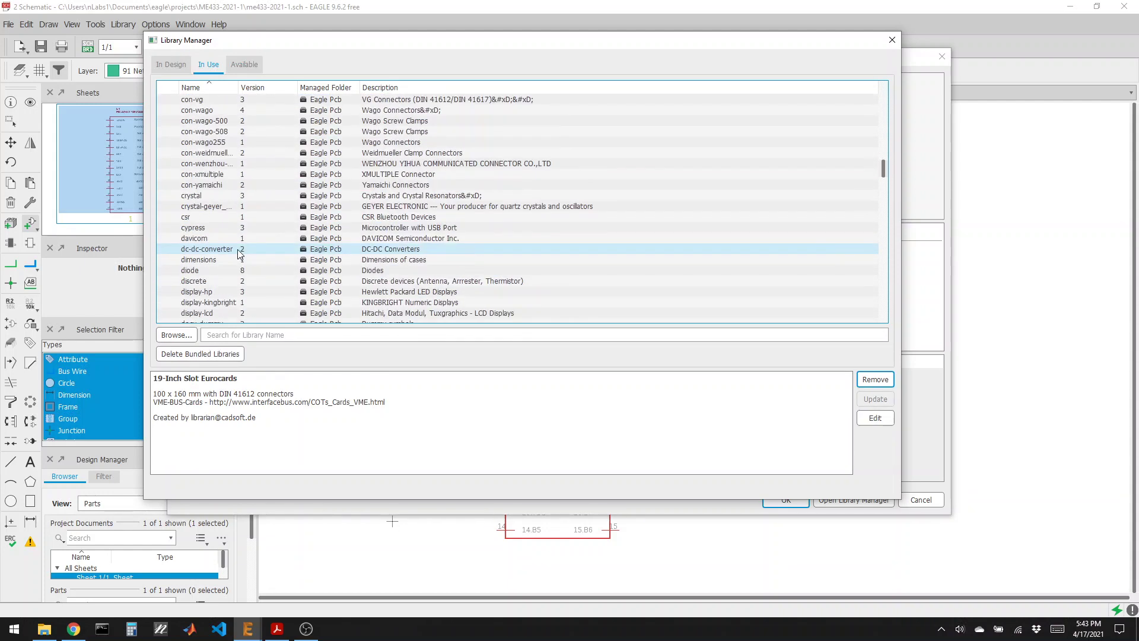
scroll(237, 253, down, 20)
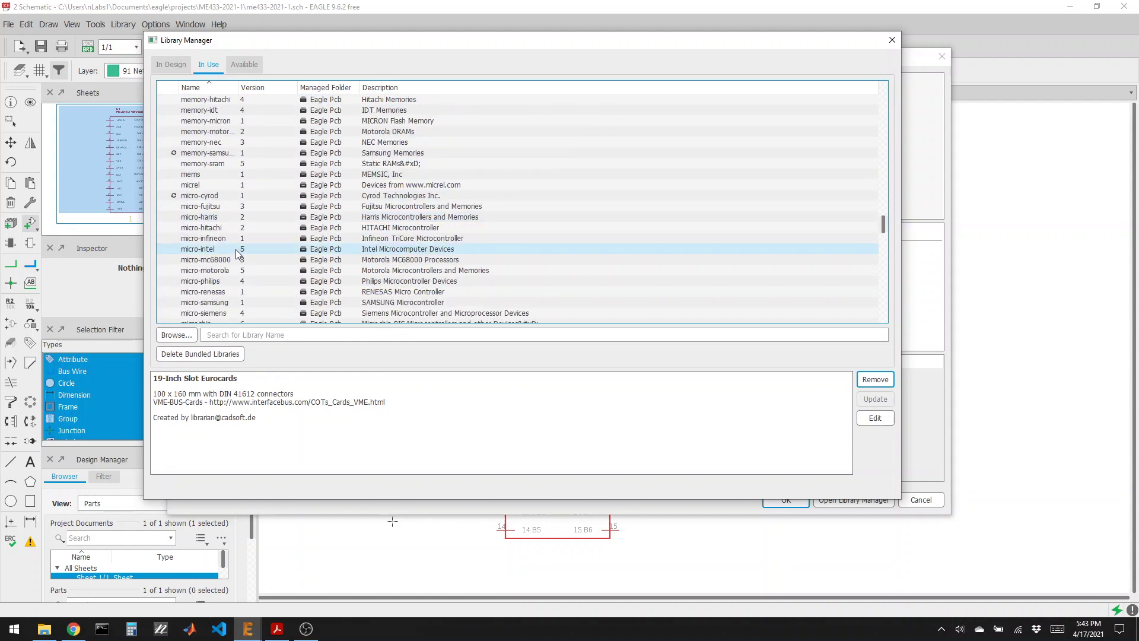
scroll(236, 254, up, 4)
click(192, 196)
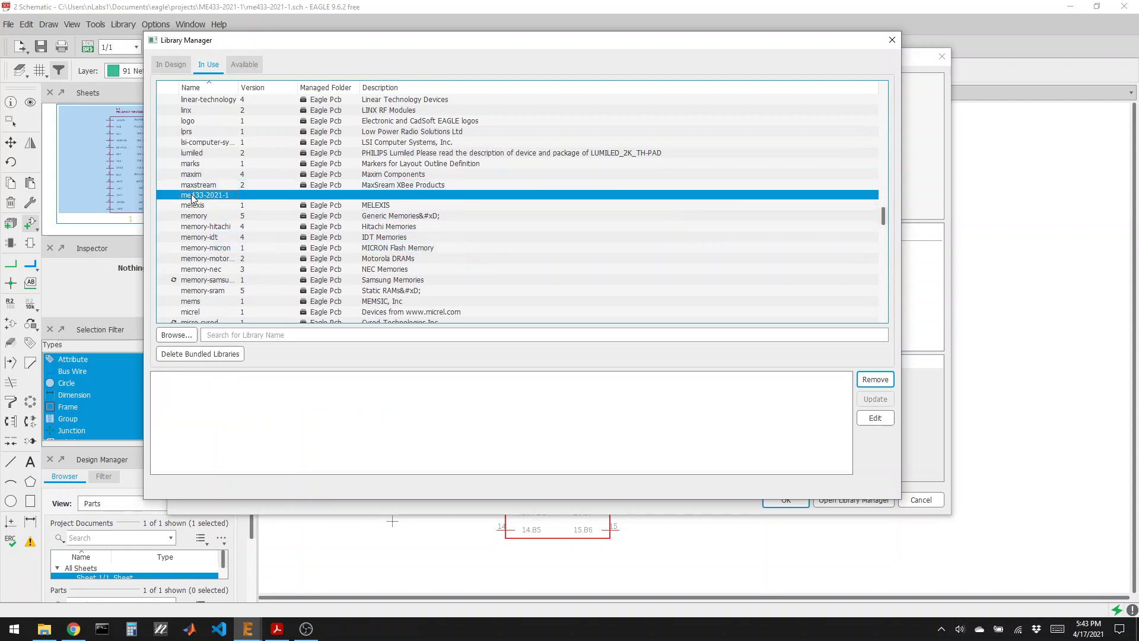
click(891, 40)
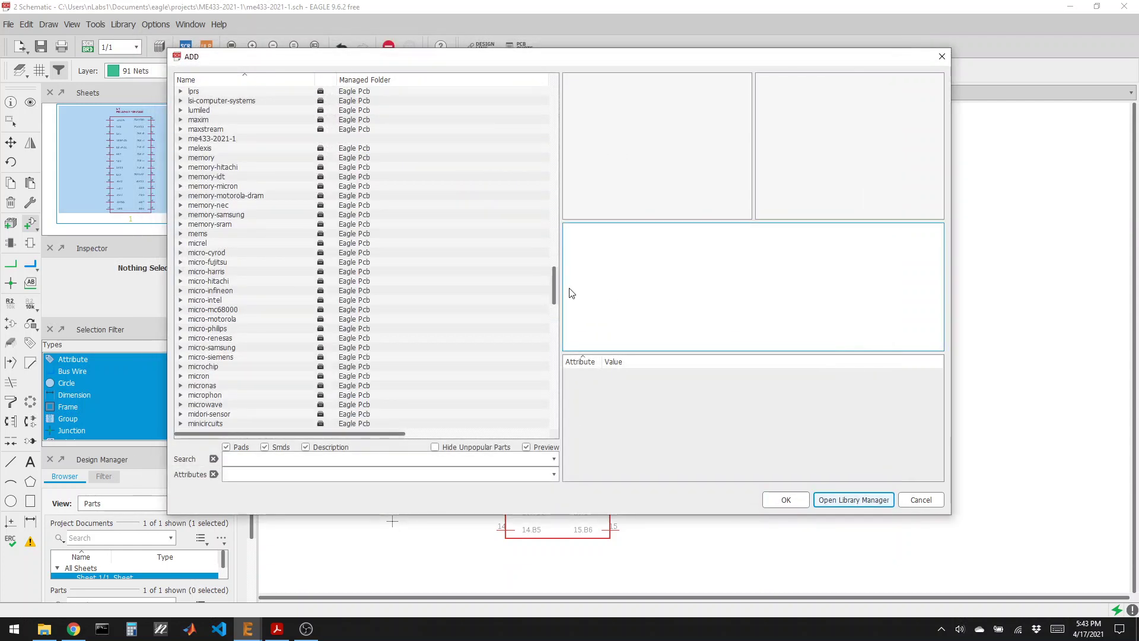
Find the me433-2021-1 library in the list of parts to add and expand it to show its devices
click(273, 244)
scroll(233, 399, down, 5)
scroll(237, 368, up, 7)
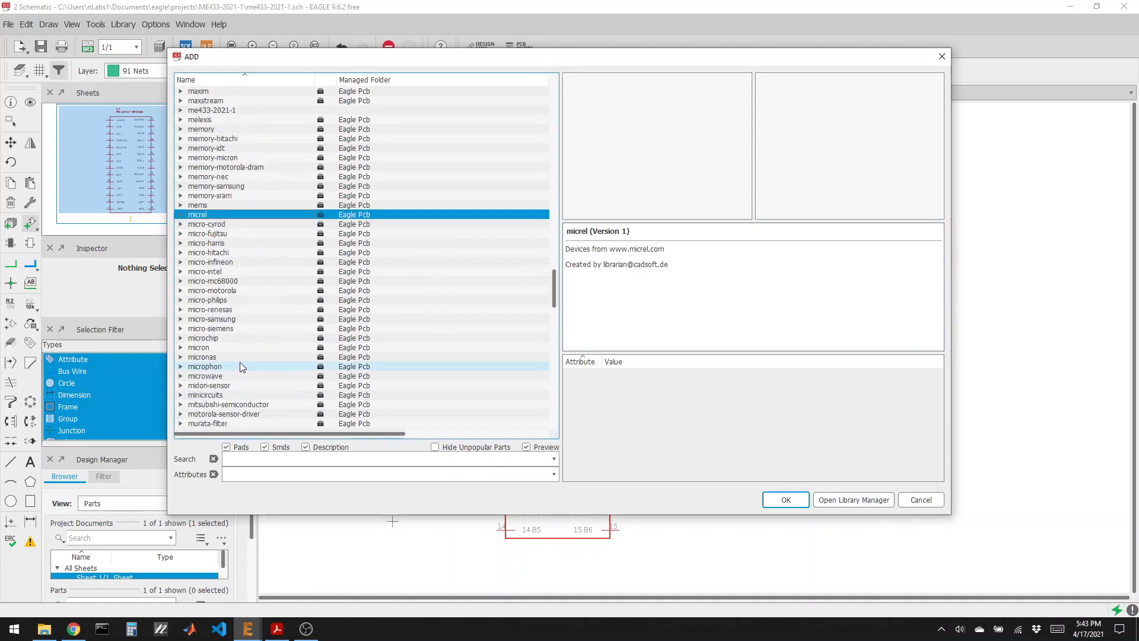
click(196, 196)
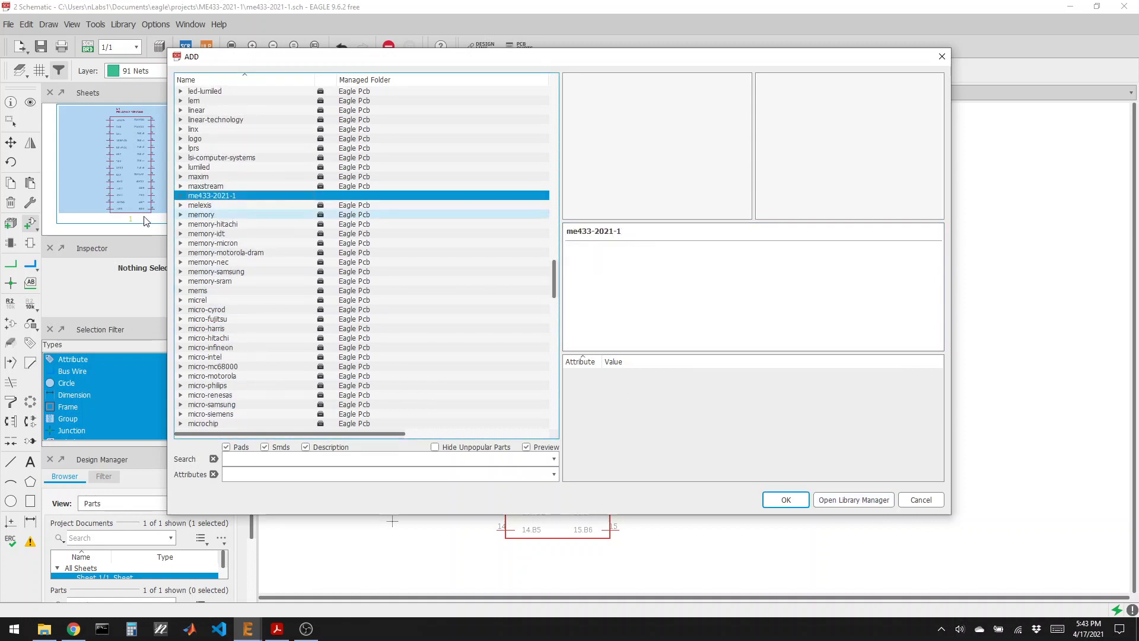
click(180, 196)
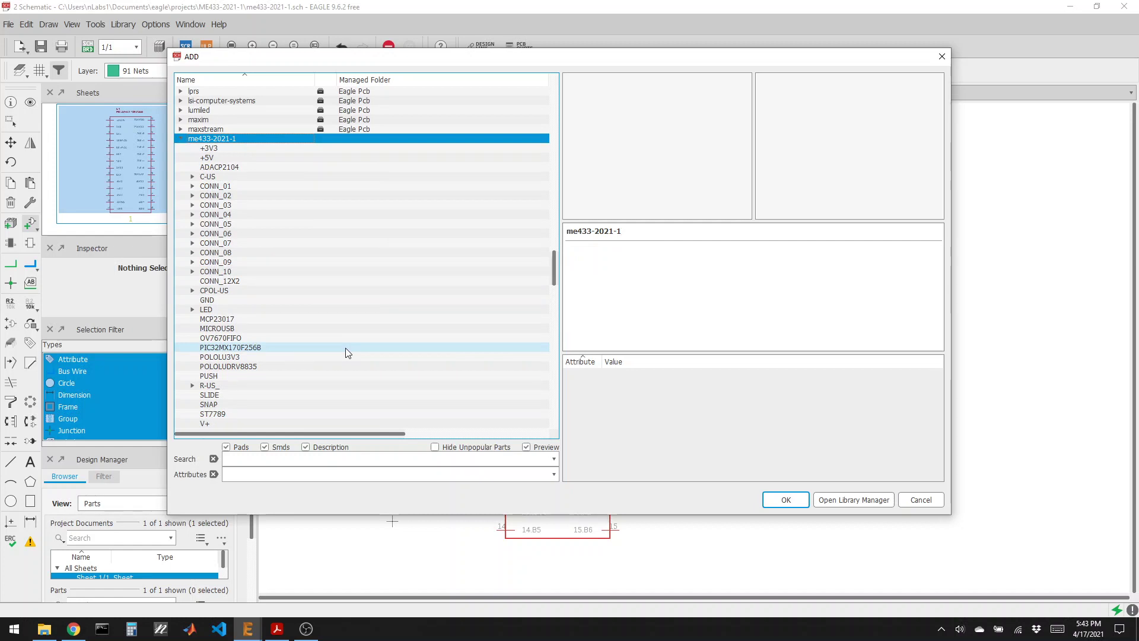
click(332, 157)
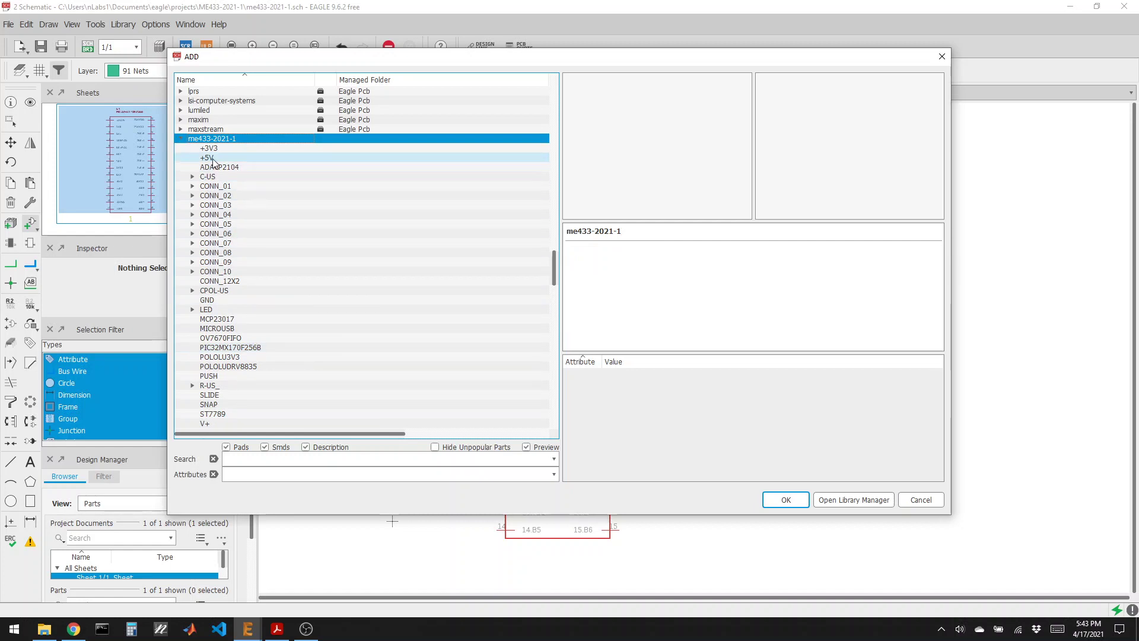
click(785, 499)
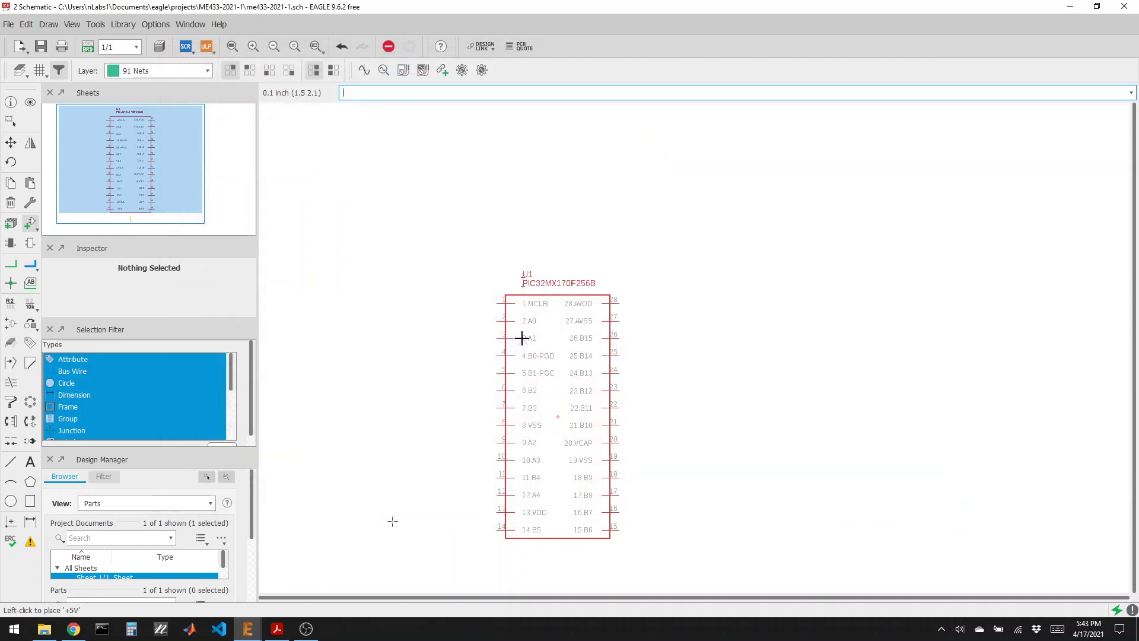
scroll(822, 393, down, 2)
scroll(617, 229, up, 3)
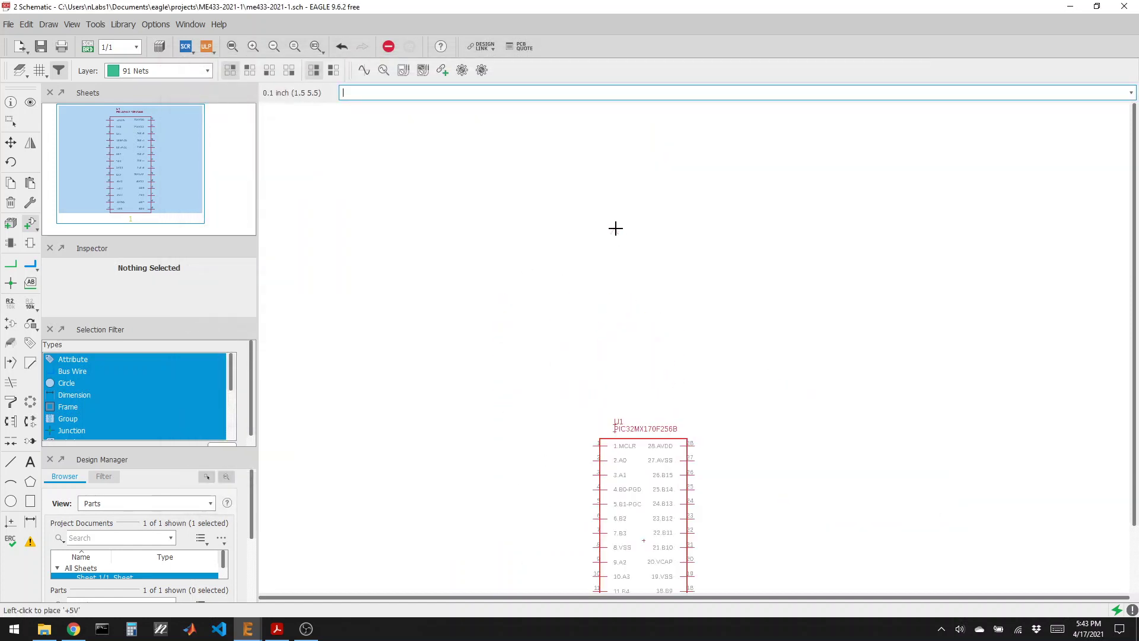
Add the MICROUSB connector from the me433-2021-1 library above and to the left of the PIC32MX170F256B
click(27, 225)
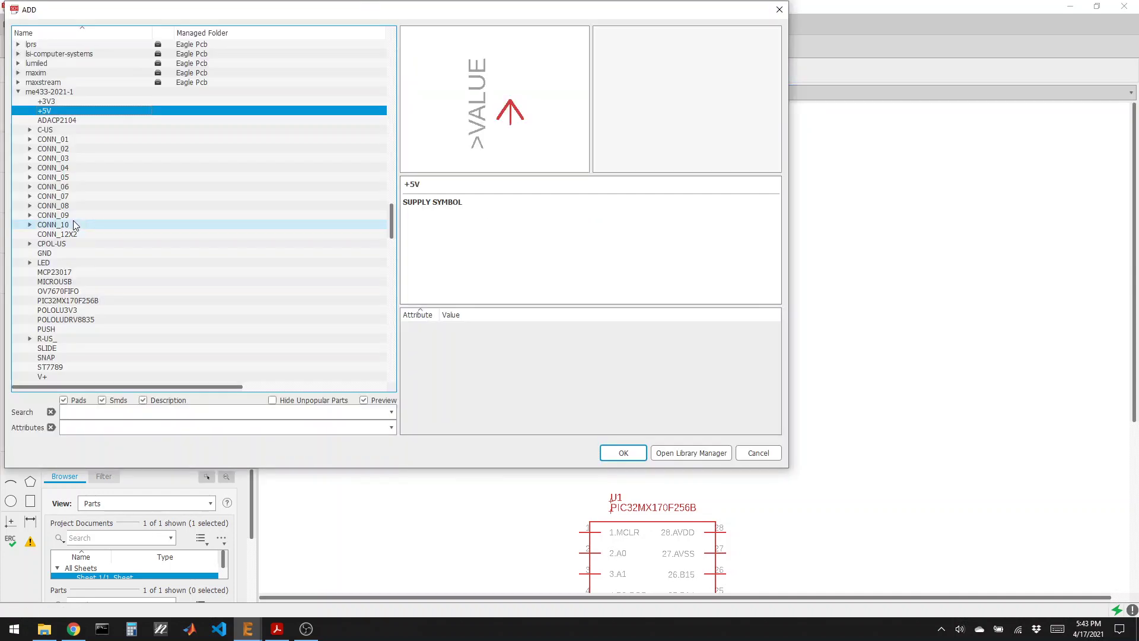
click(96, 283)
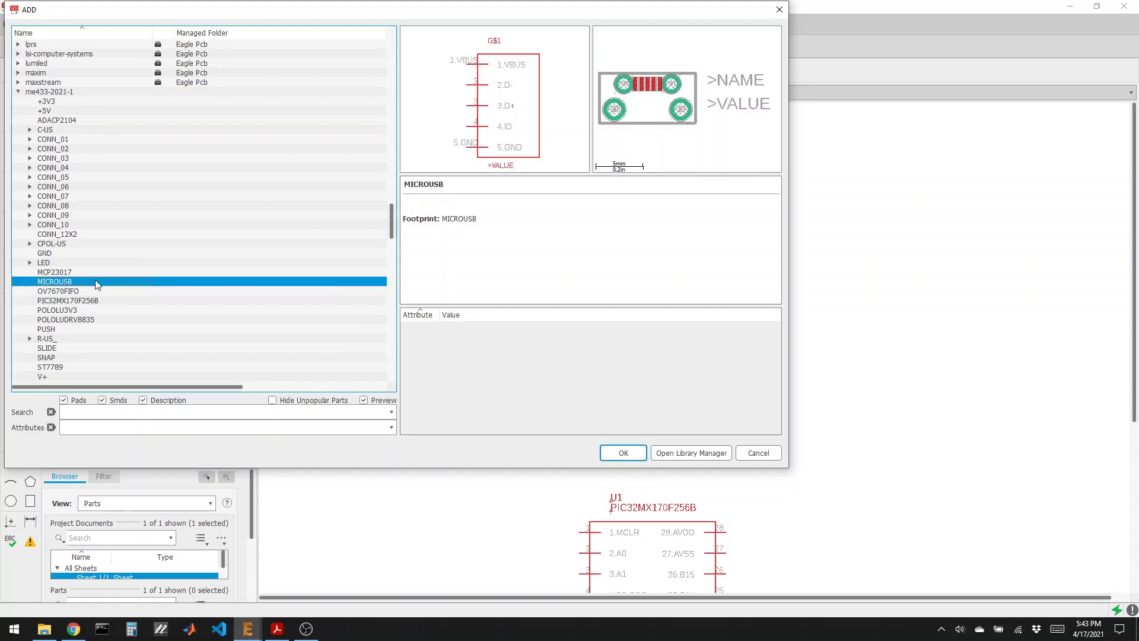
click(614, 452)
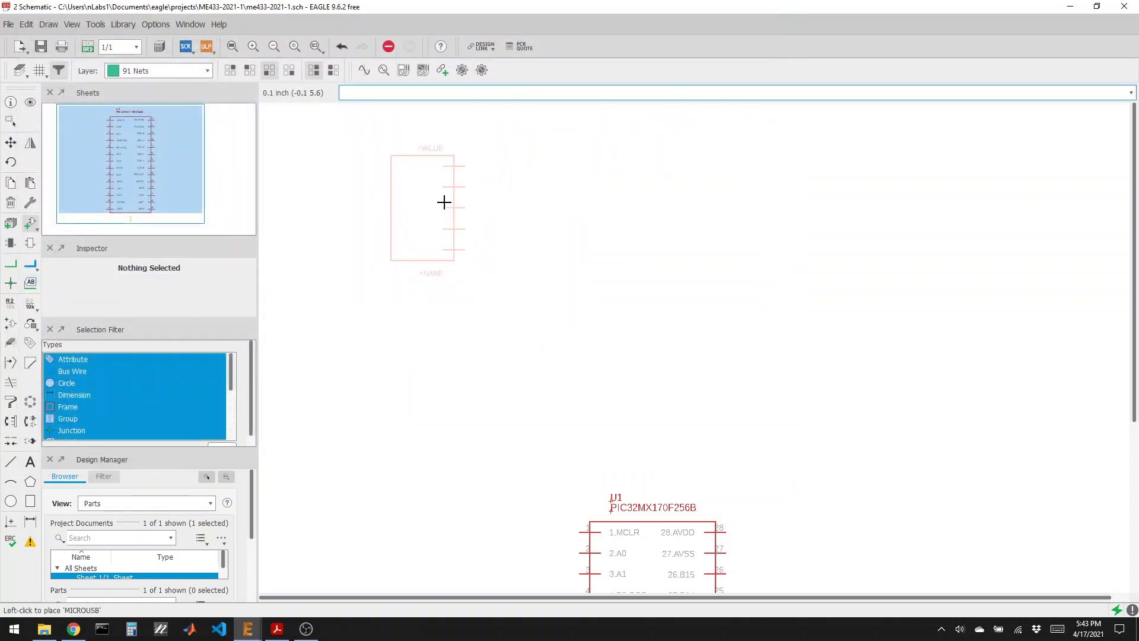
click(444, 196)
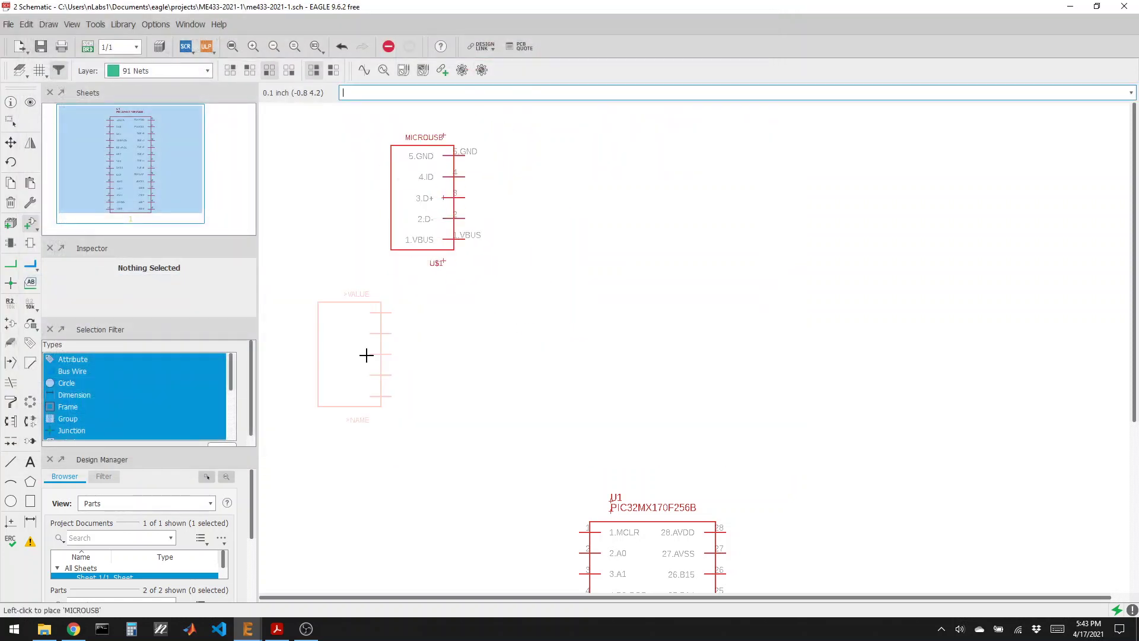
Add a GND supply symbol from the me433-2021-1 library just right of the MICROUSB connector's GND pin
click(33, 224)
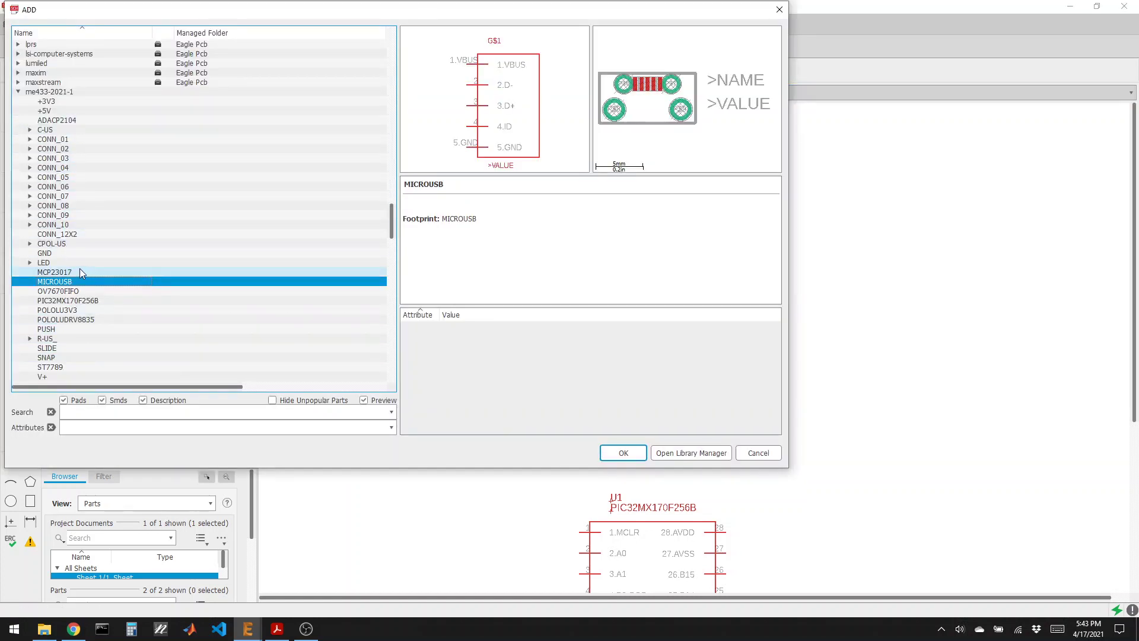
click(69, 253)
click(617, 452)
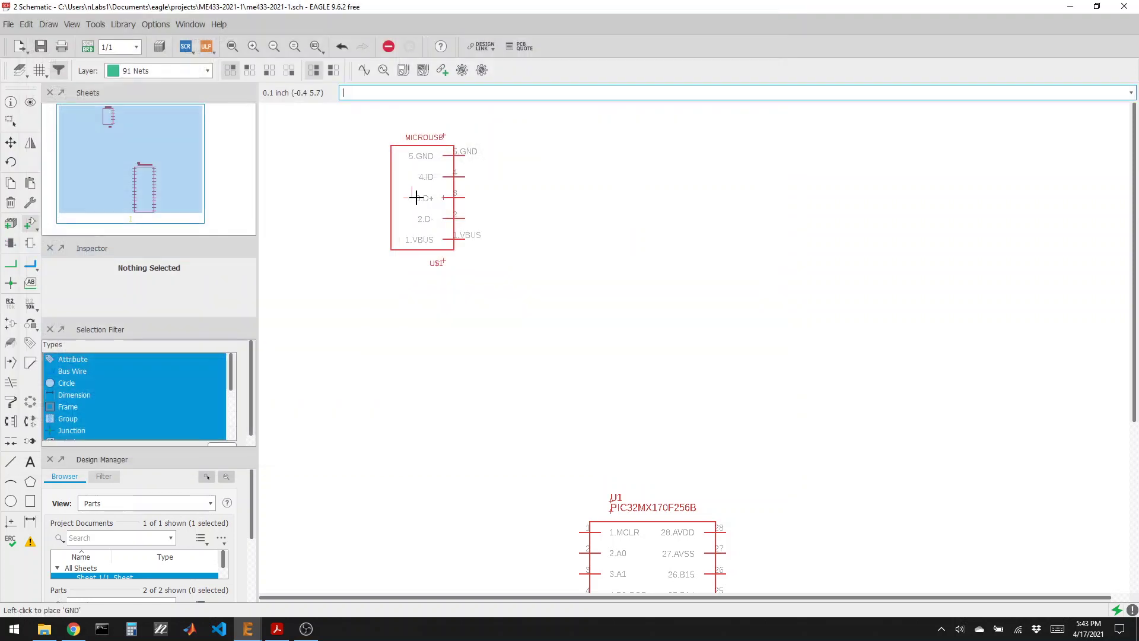
click(497, 169)
Add a +5V supply symbol from the me433-2021-1 library just right of the MICROUSB connector's VBUS pin
click(33, 227)
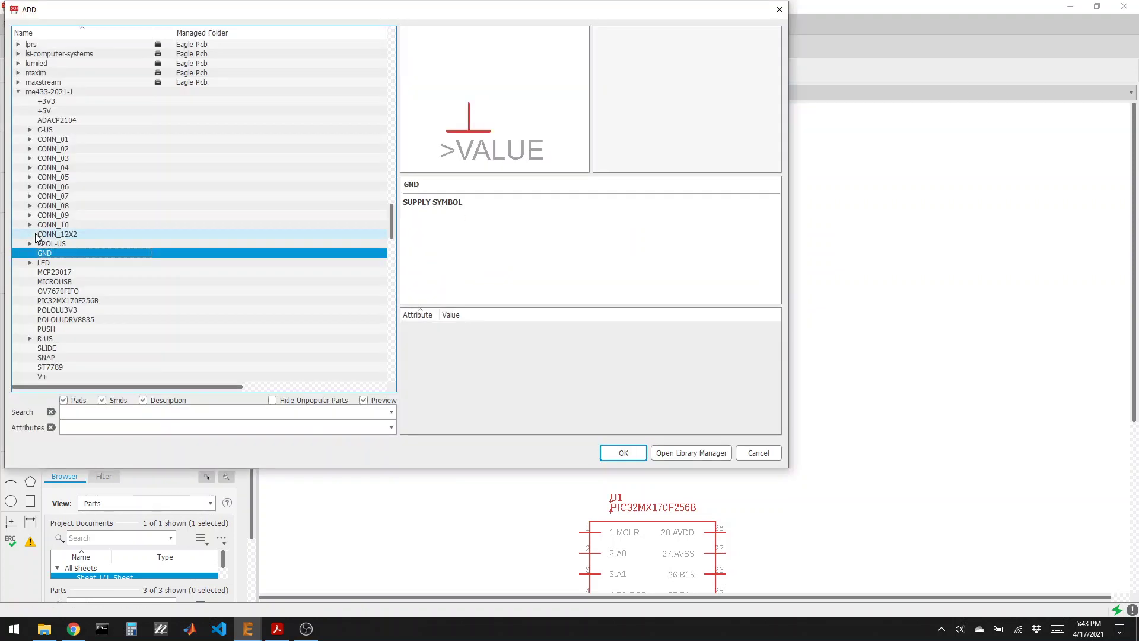
click(45, 111)
click(620, 453)
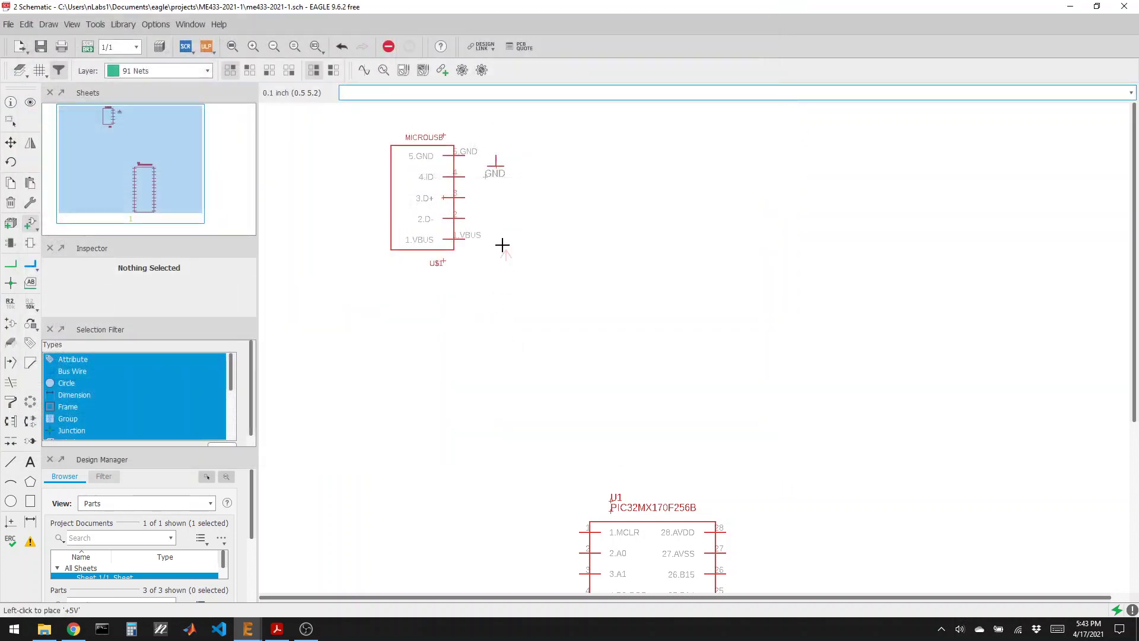
click(502, 233)
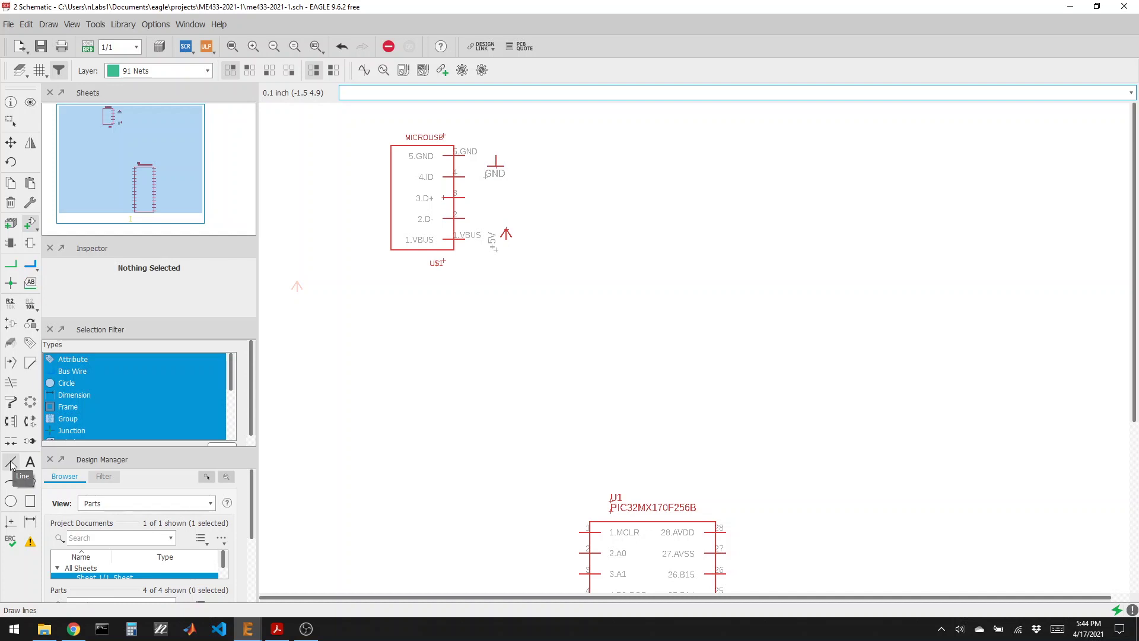
Draw a net from the MICROUSB connector's GND pin to the end of the neighbouring GND symbol
click(12, 268)
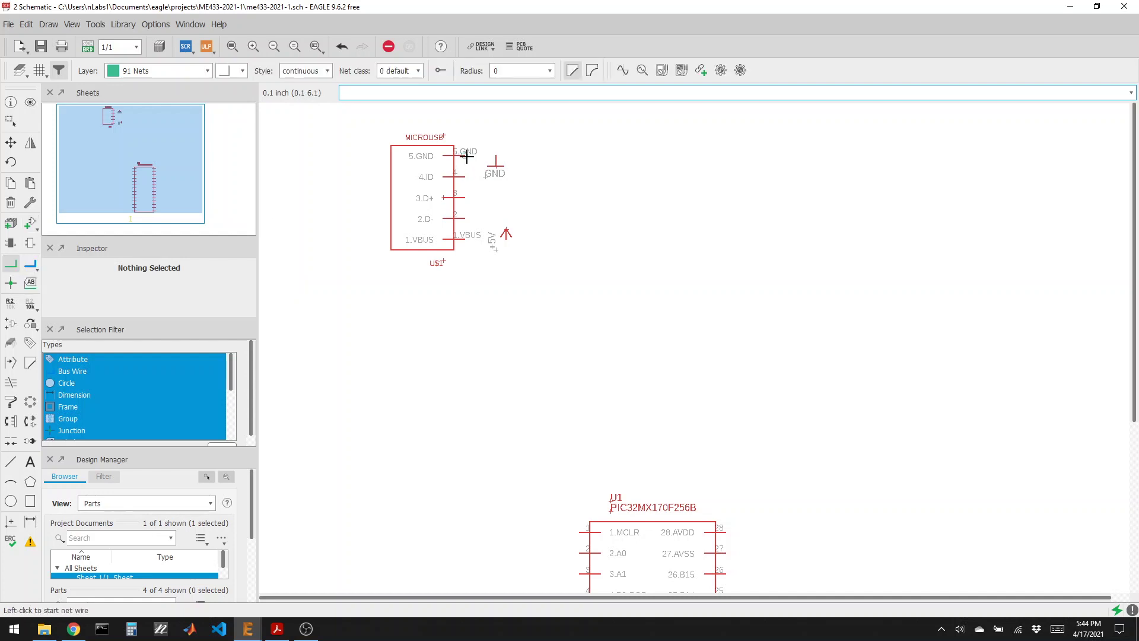
scroll(468, 157, up, 8)
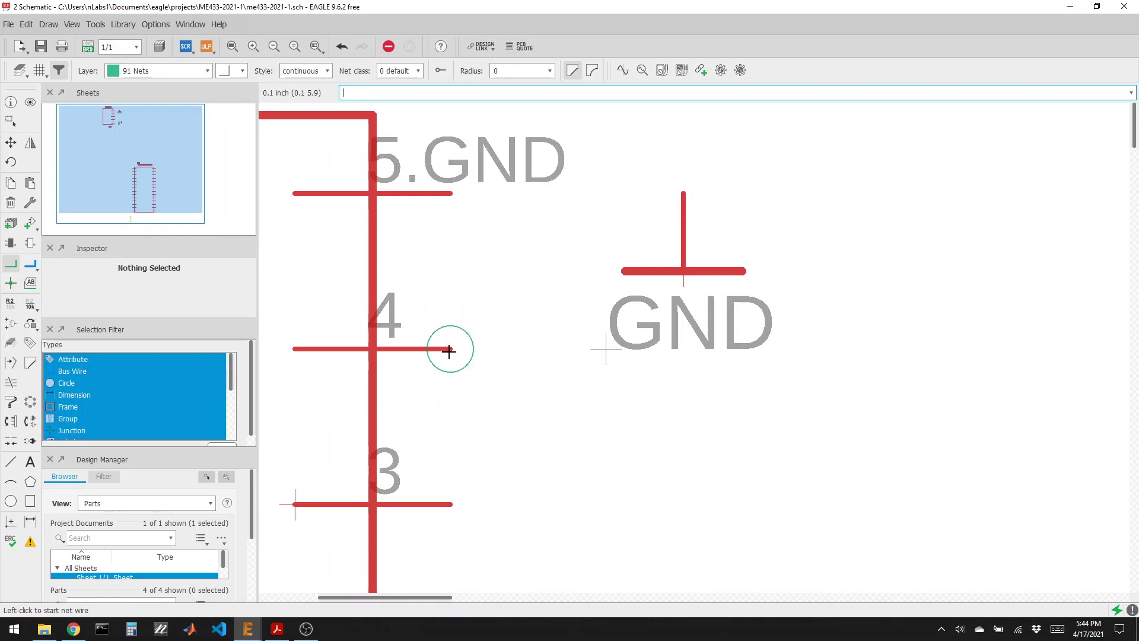
click(453, 193)
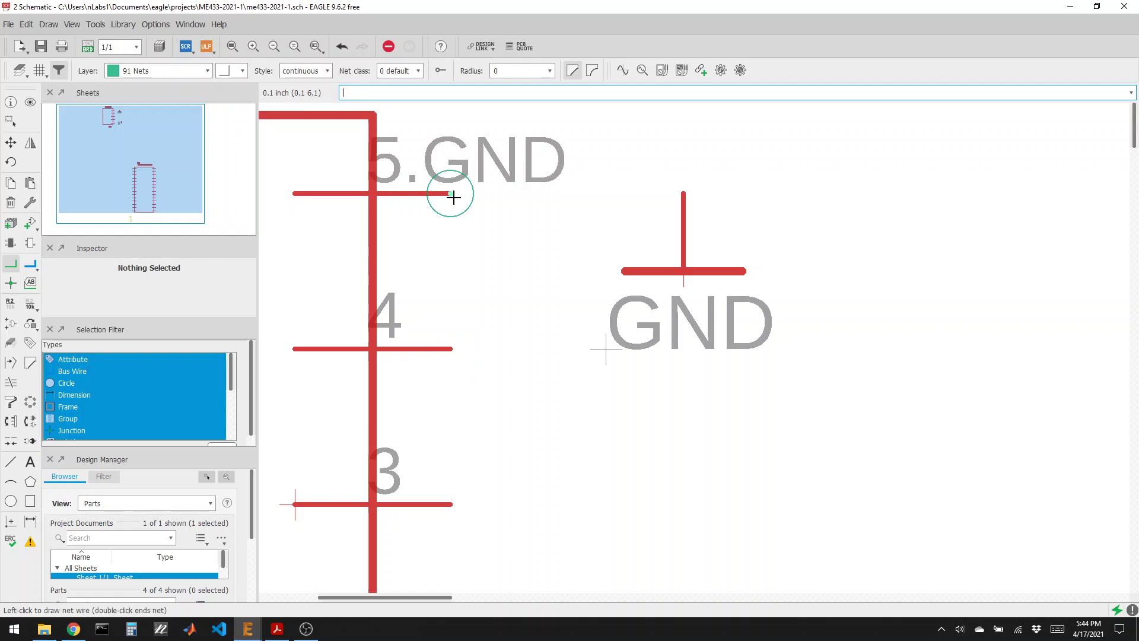
click(683, 194)
scroll(622, 198, down, 6)
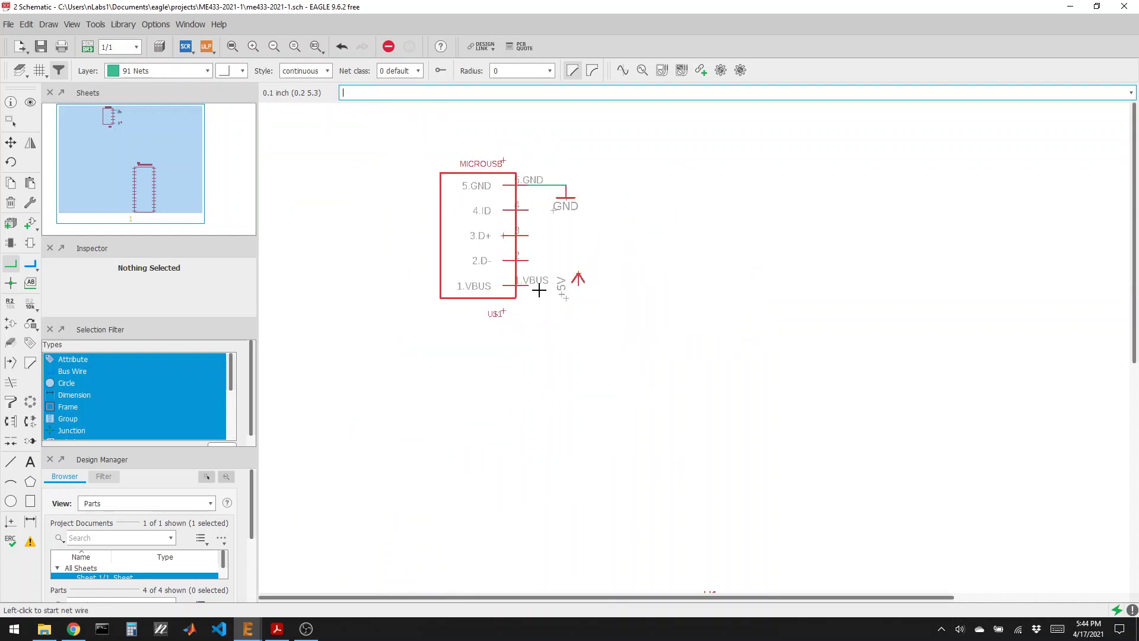
Draw a net from the MICROUSB connector's VBUS pin to the end of the +5V symbol
scroll(539, 290, up, 6)
click(484, 289)
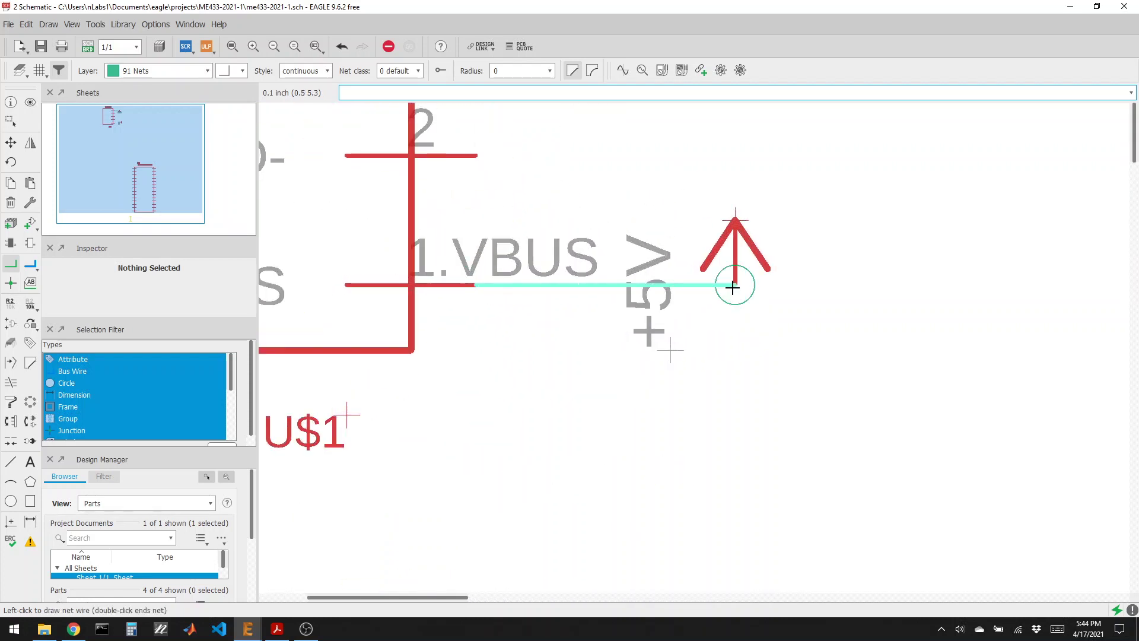
click(732, 287)
scroll(474, 445, down, 6)
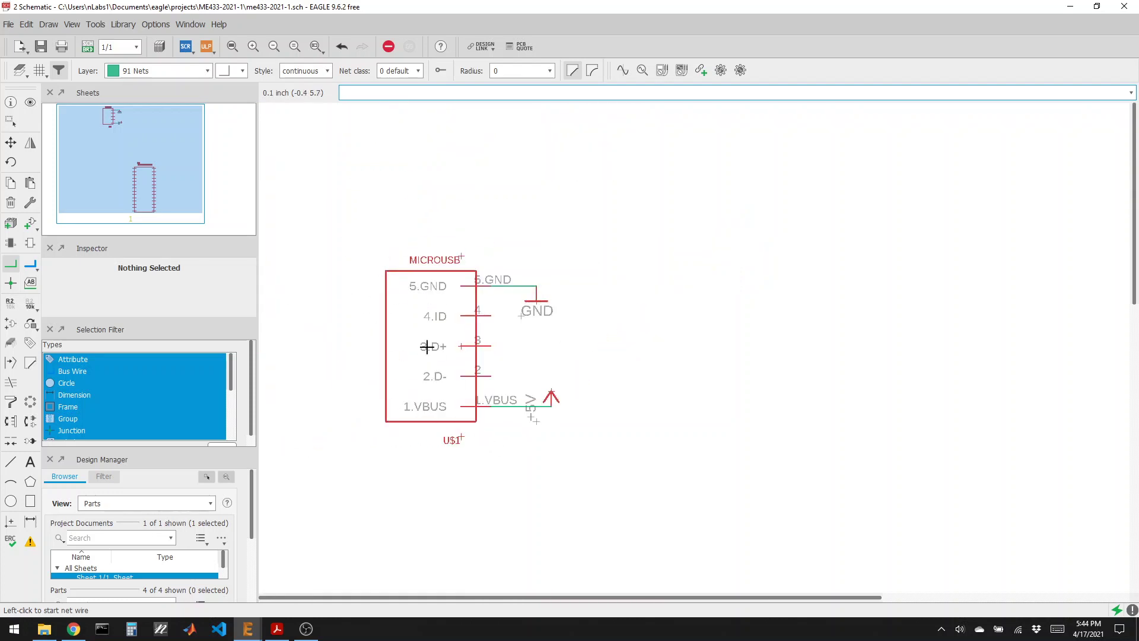
Examine the MICROUSB connector's wiring to the GND and +5V symbols and its place on the sheet
scroll(462, 436, up, 3)
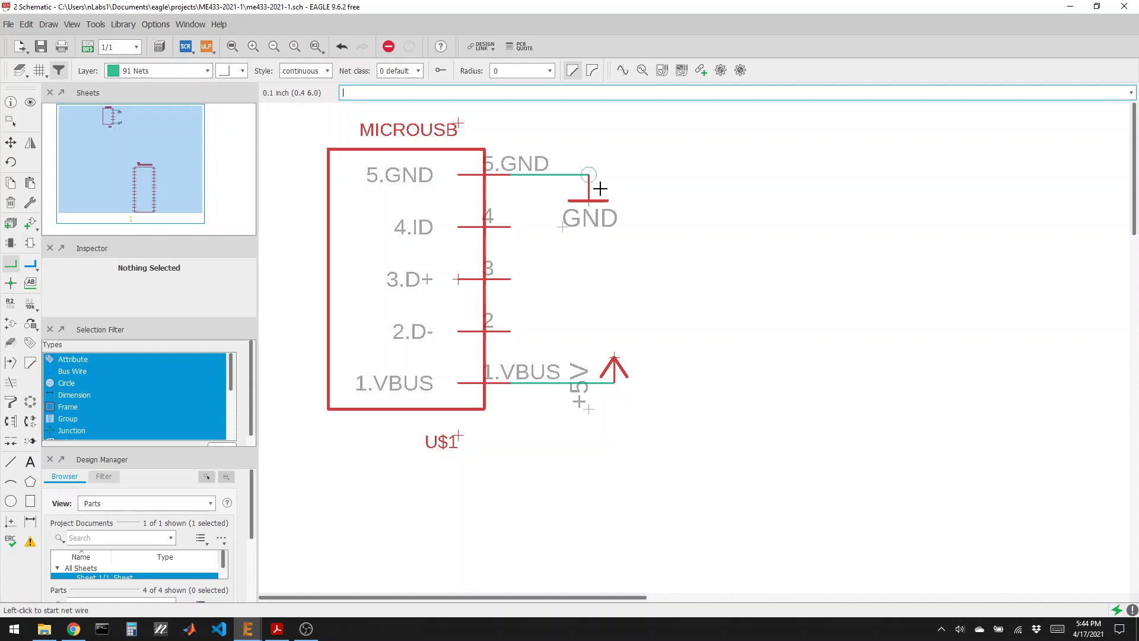
scroll(419, 234, down, 3)
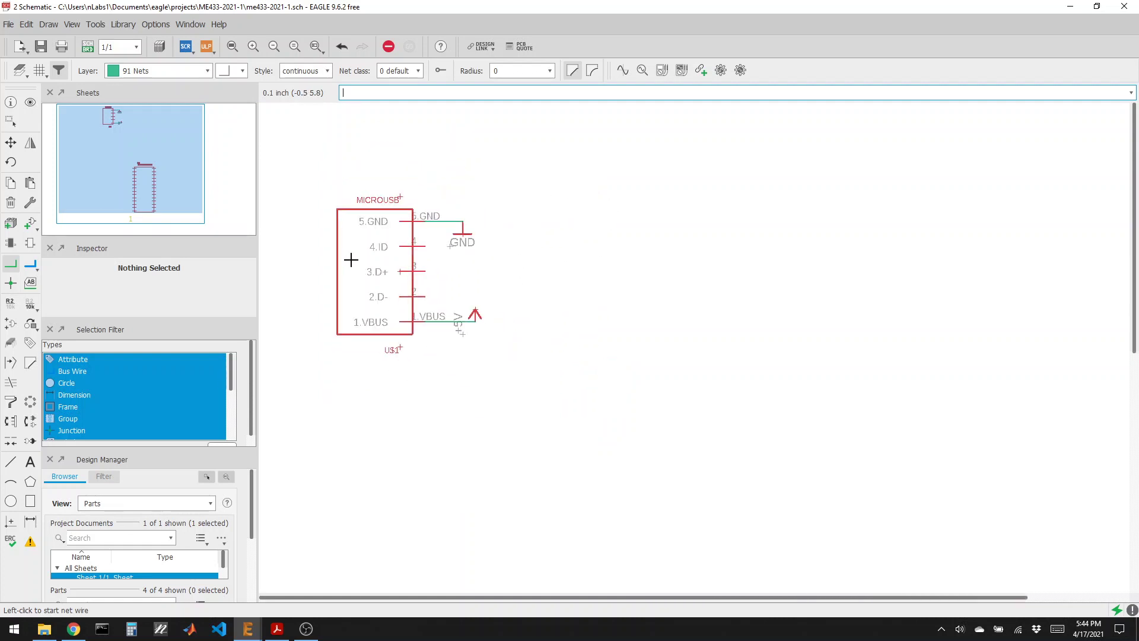
scroll(478, 282, up, 2)
scroll(389, 292, down, 1)
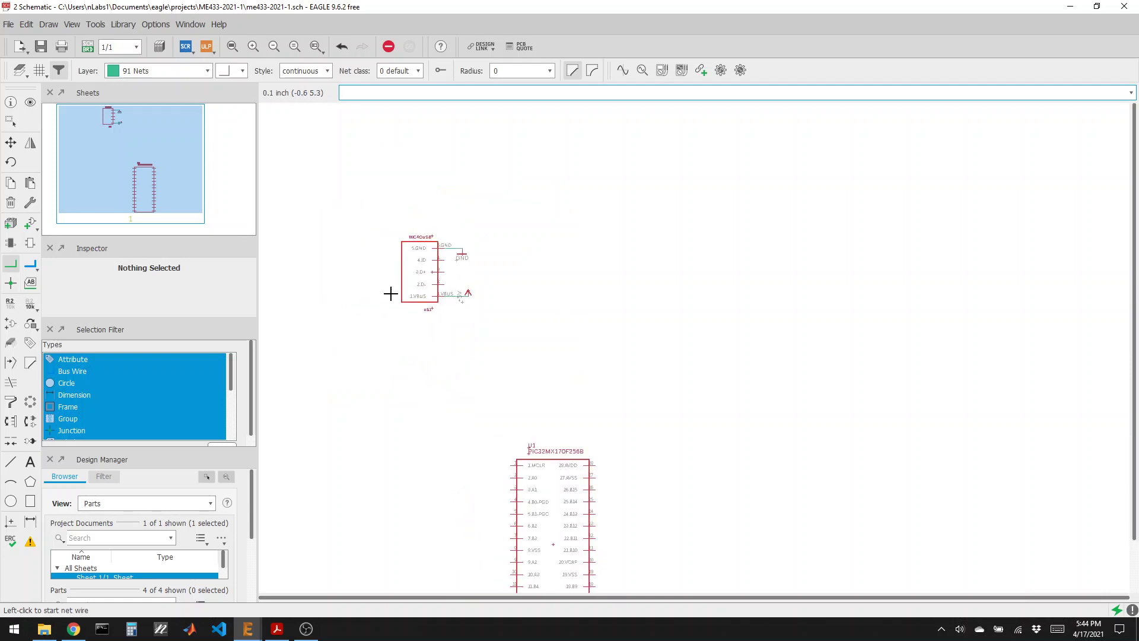
scroll(447, 229, up, 3)
scroll(427, 244, down, 2)
scroll(435, 356, up, 2)
scroll(435, 356, up, 1)
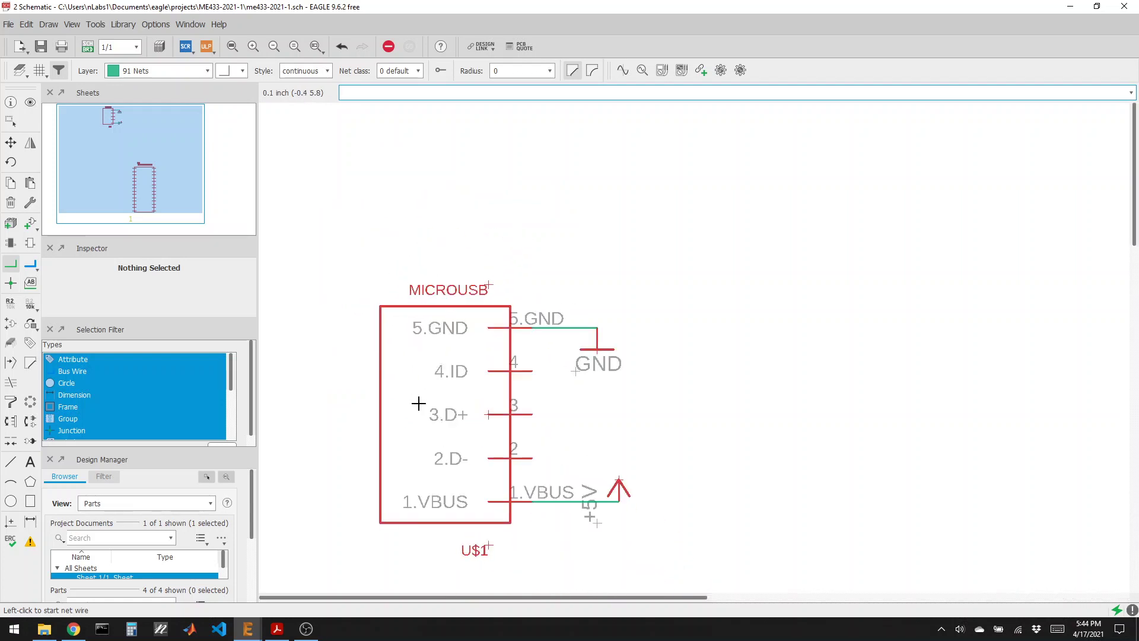
Add the plain CONN_02 variant of the two-pin connector from the me433-2021-1 library above the MICROUSB connector
click(30, 222)
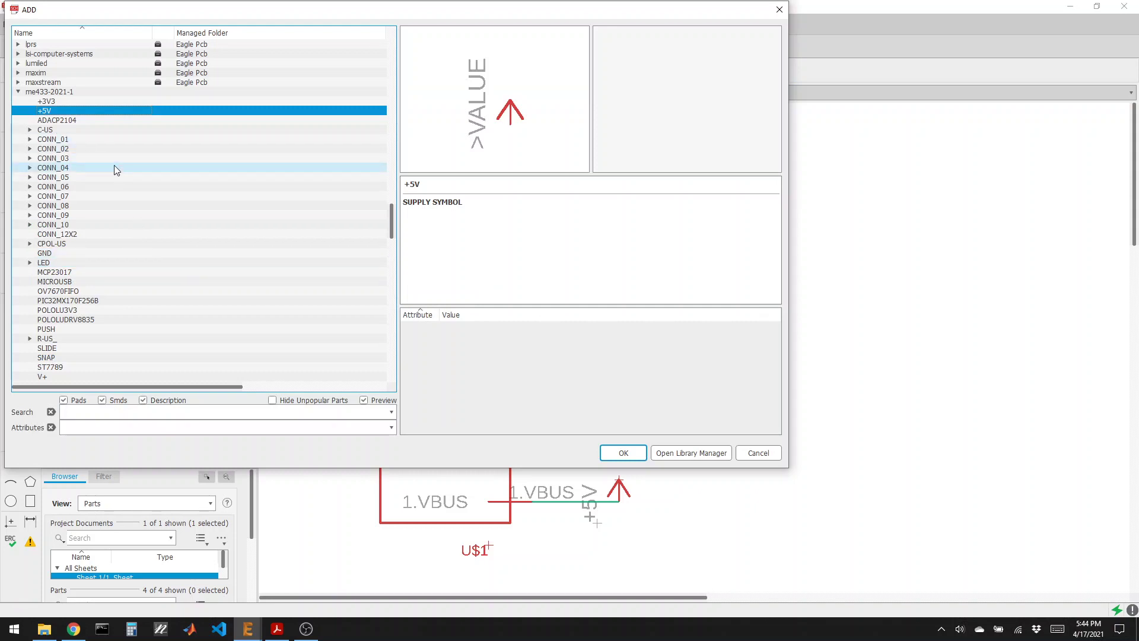
click(30, 149)
click(71, 159)
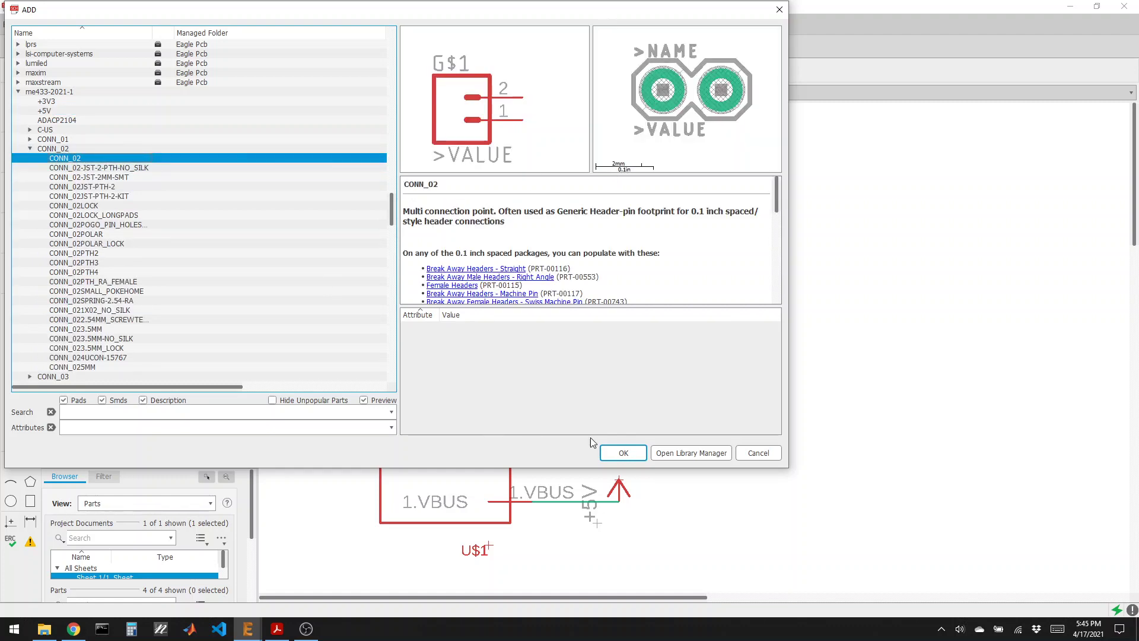
click(623, 453)
click(429, 200)
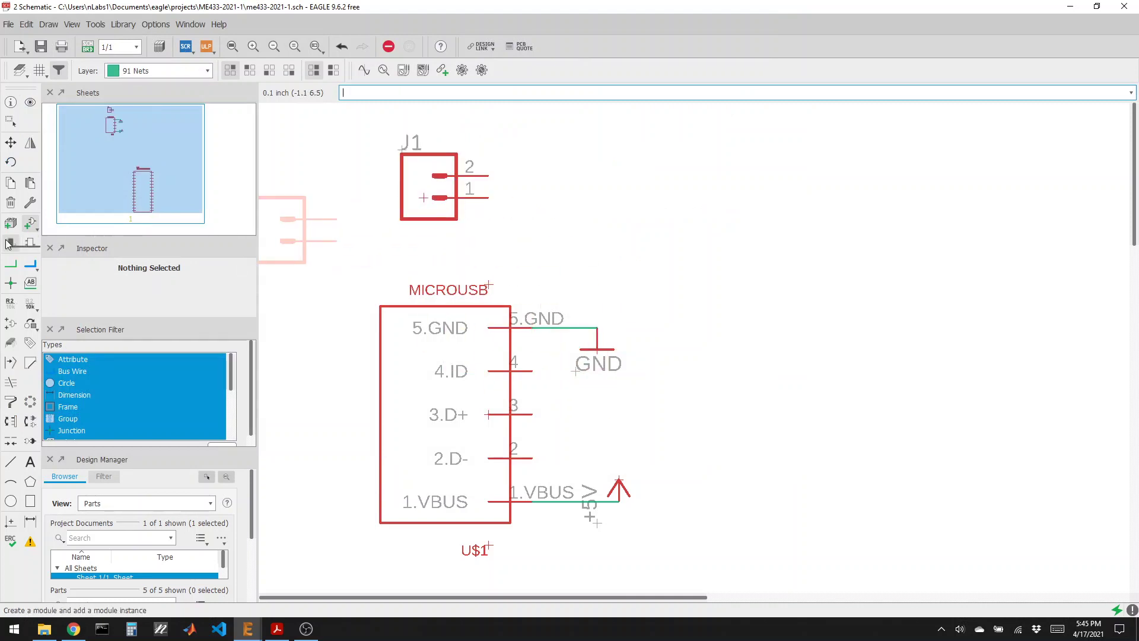
Add a GND supply symbol from the me433-2021-1 library to the right of the two-pin connector J1, level with pin 1
click(32, 224)
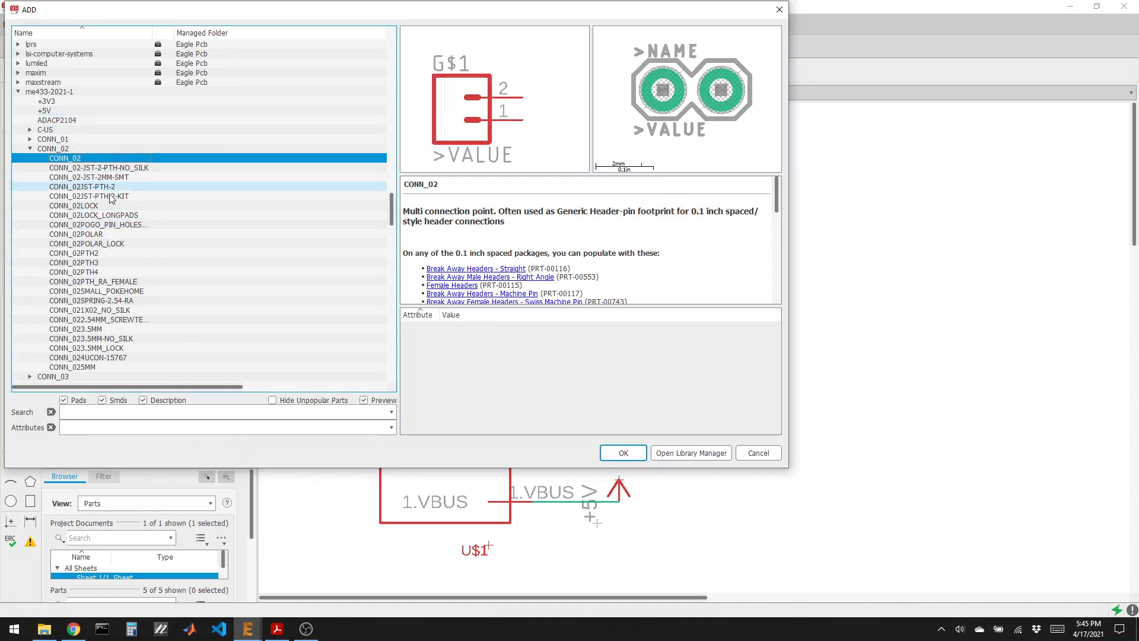
click(30, 148)
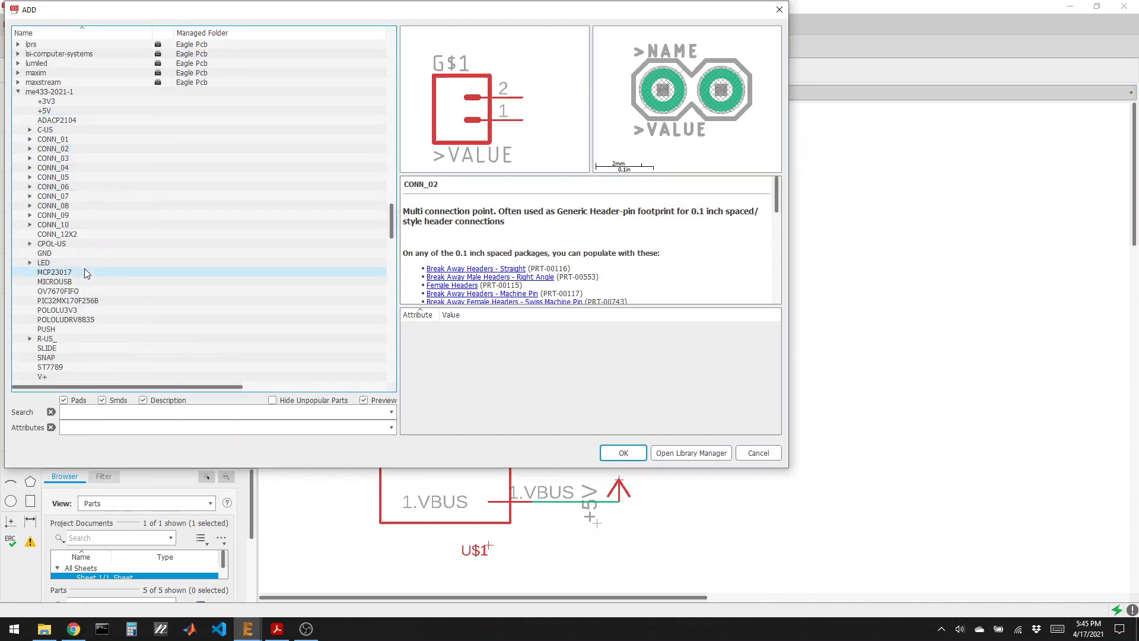
scroll(84, 268, down, 1)
click(67, 229)
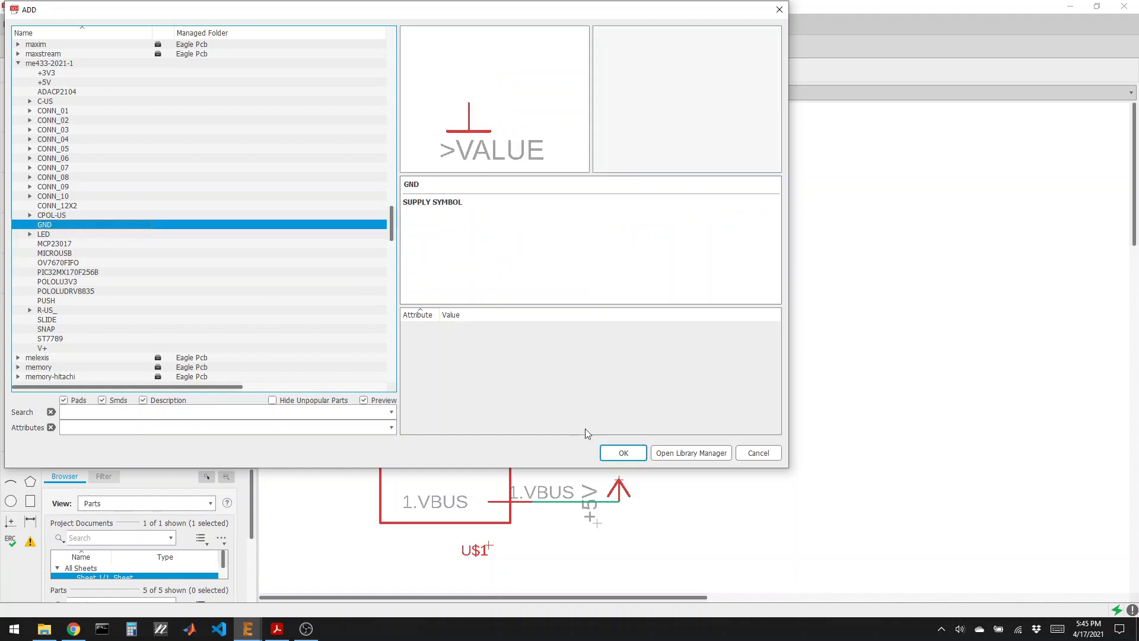
click(620, 450)
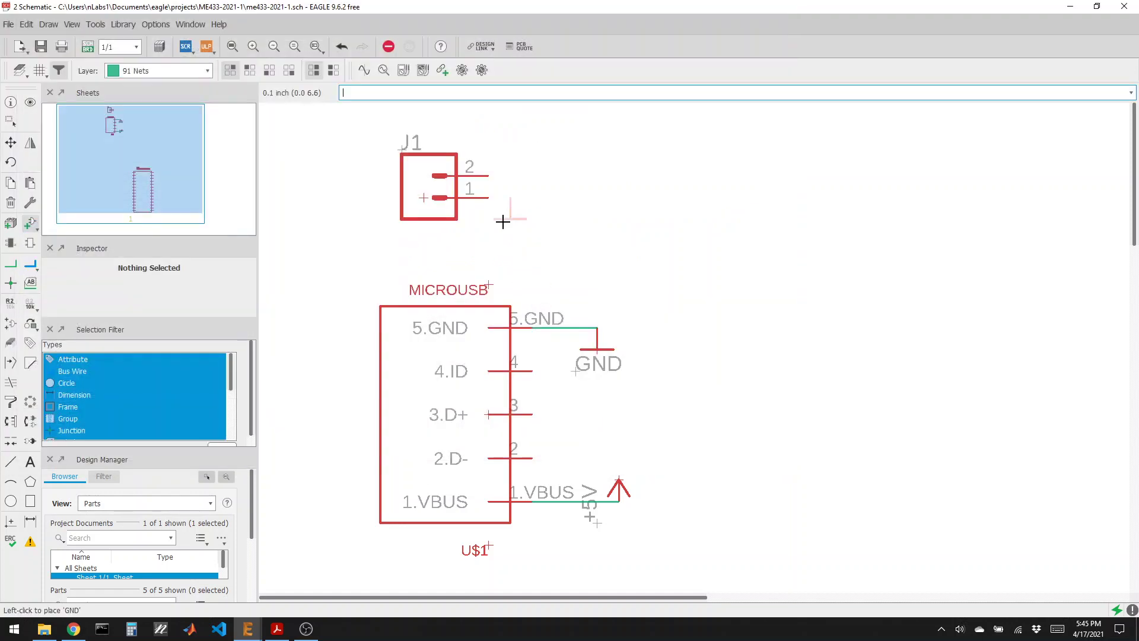
click(532, 223)
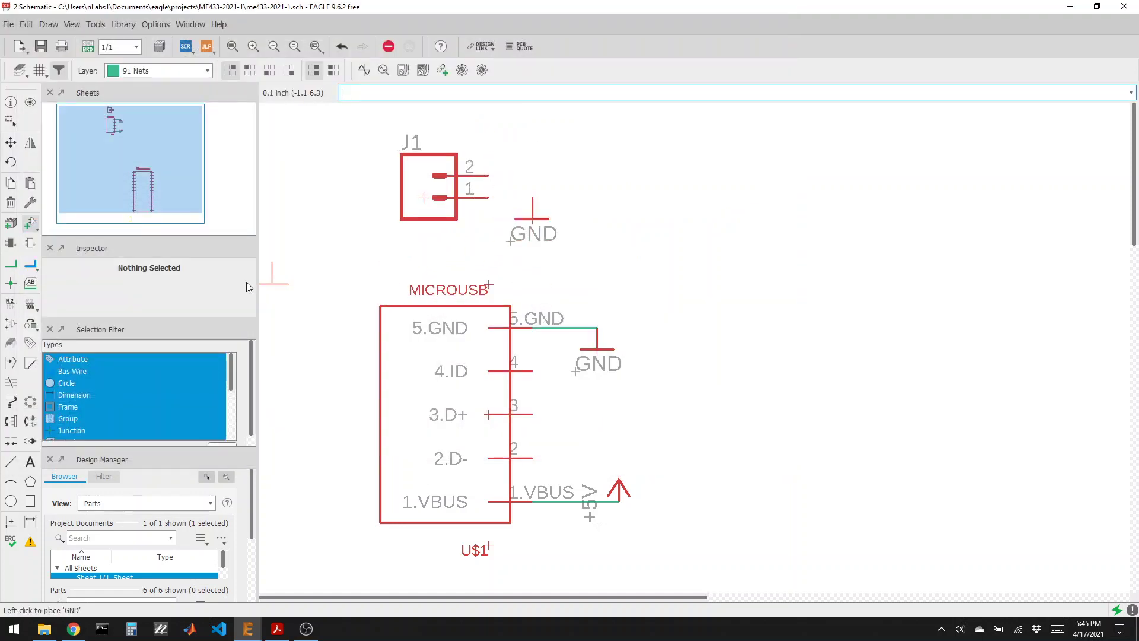
Add a V+ supply symbol from the me433-2021-1 library beside the two-pin connector J1, level with pin 2
key(Escape)
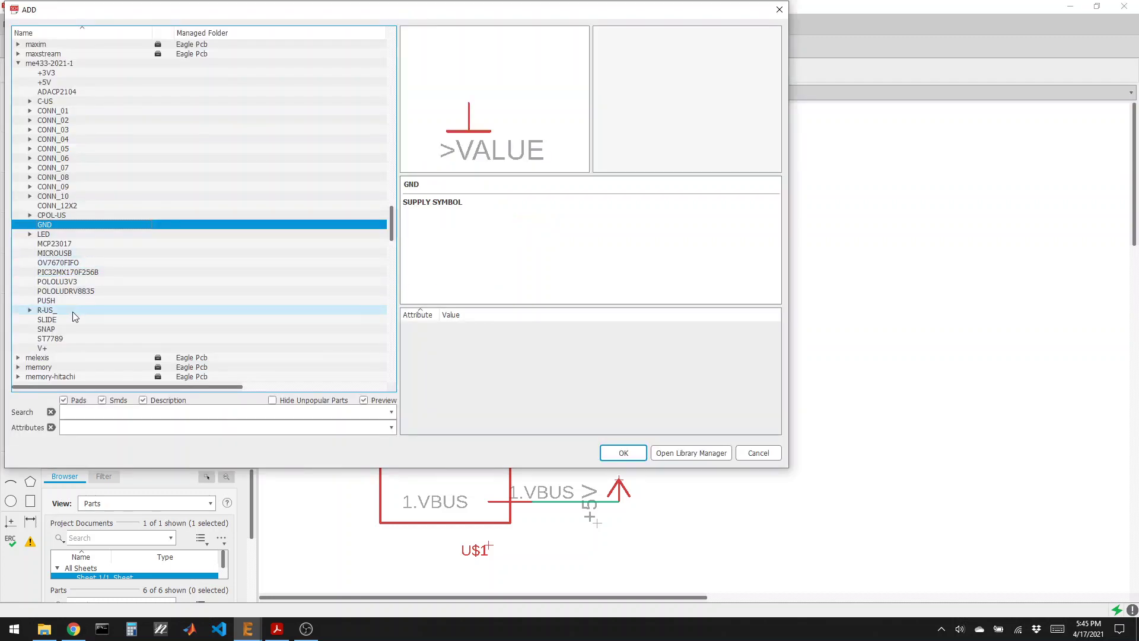
click(45, 347)
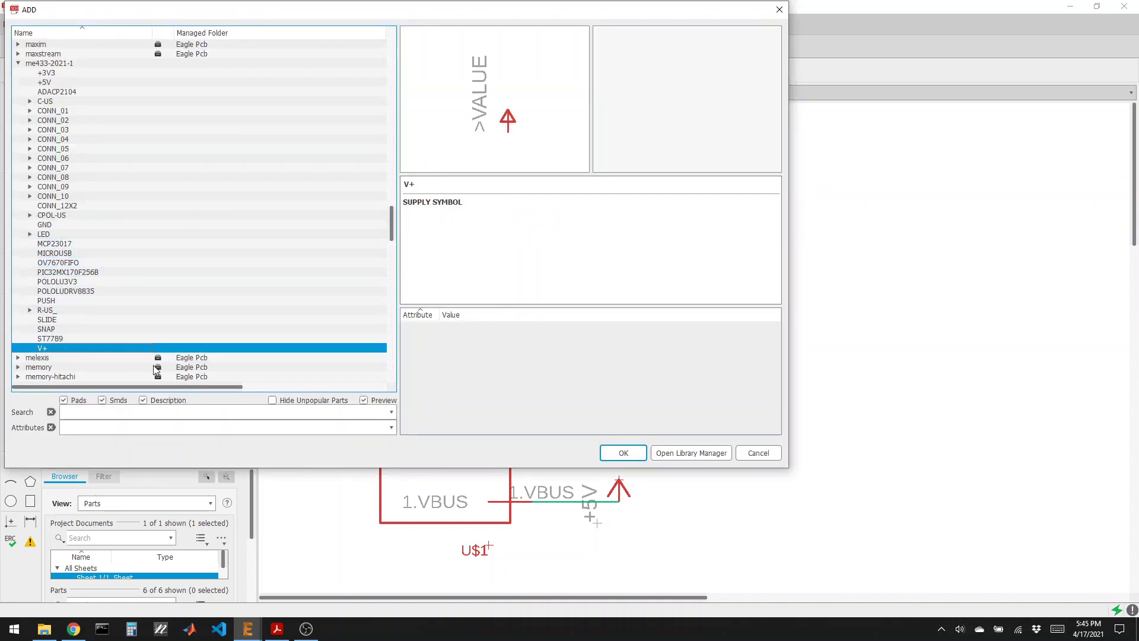
click(624, 453)
click(526, 156)
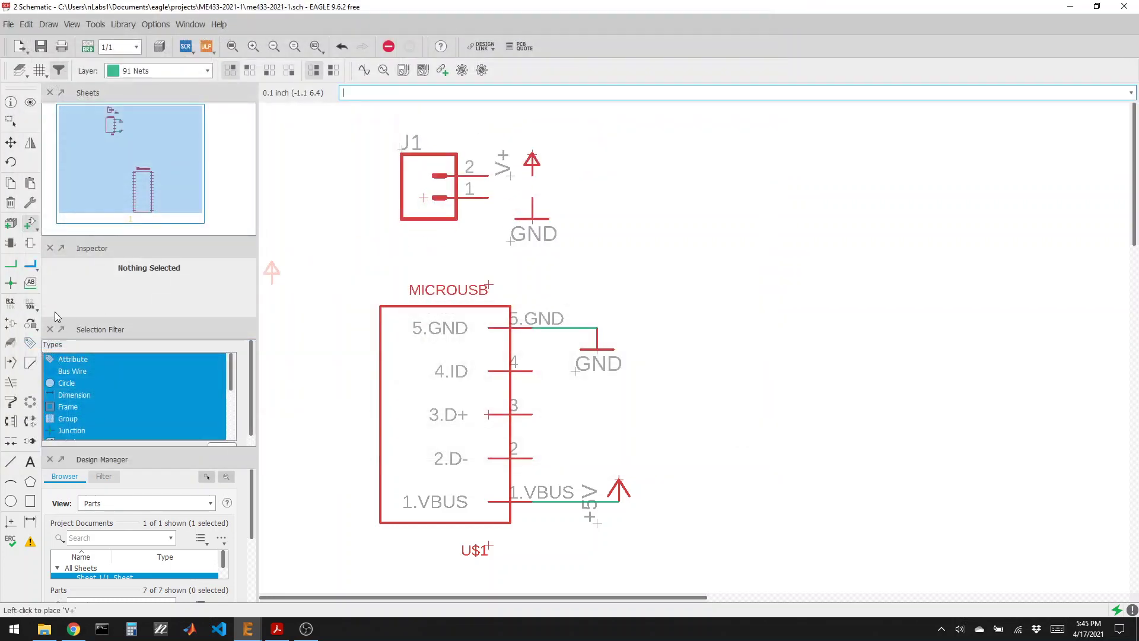
Draw nets from connector J1's pin 2 to the V+ symbol and from pin 1 to the GND symbol
click(11, 264)
click(488, 175)
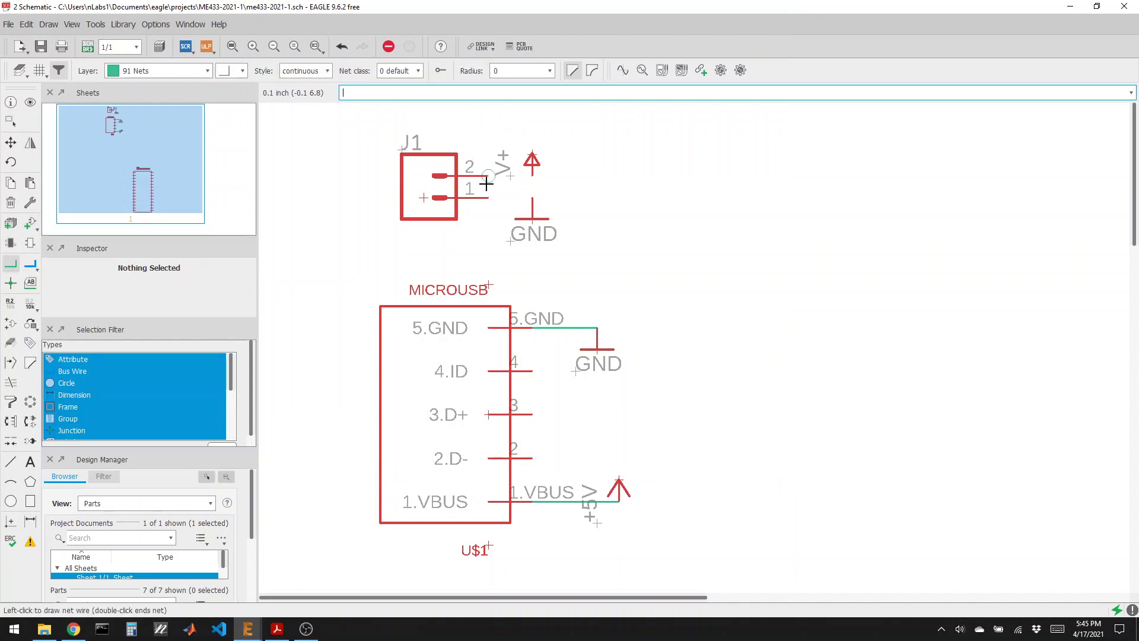
click(532, 176)
click(488, 197)
click(526, 197)
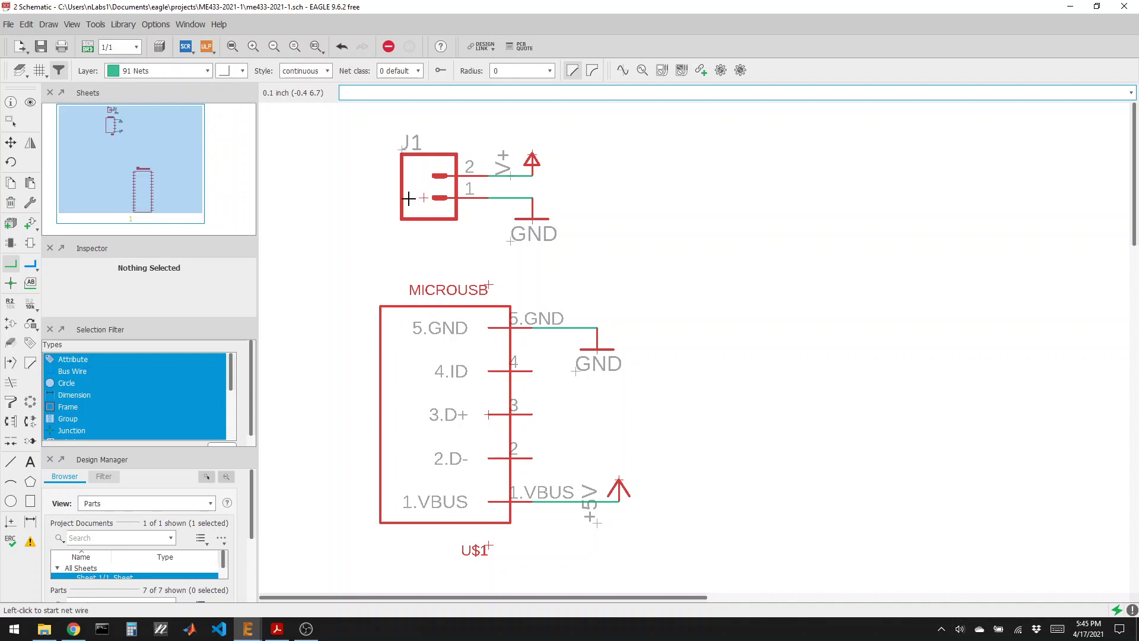
Rename the two-pin connector J1 as BAT
click(10, 301)
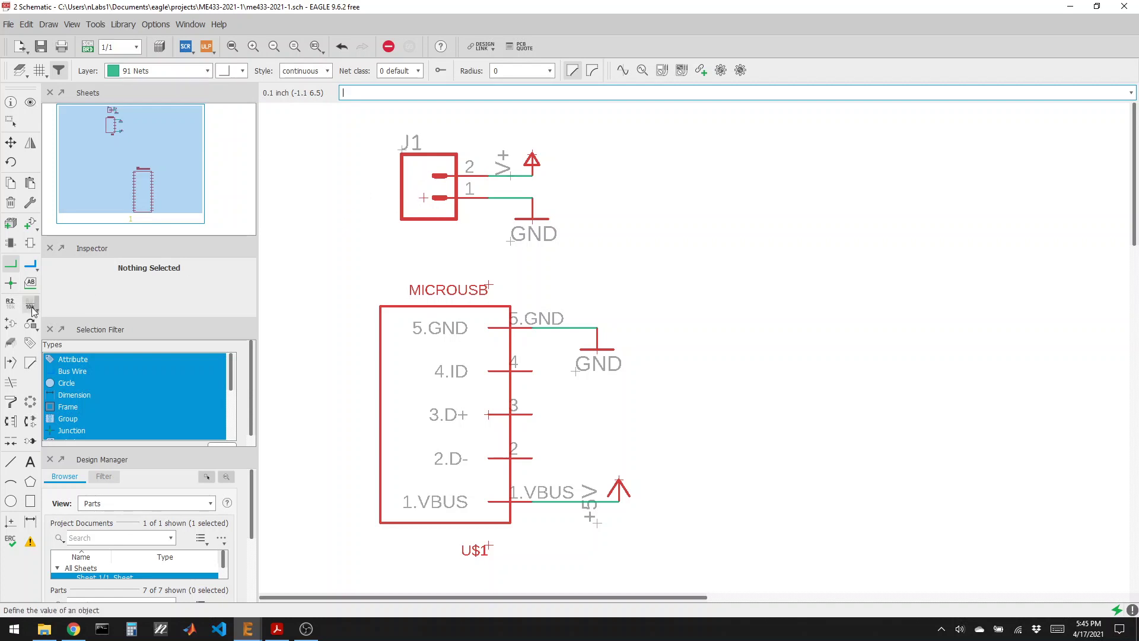
click(442, 203)
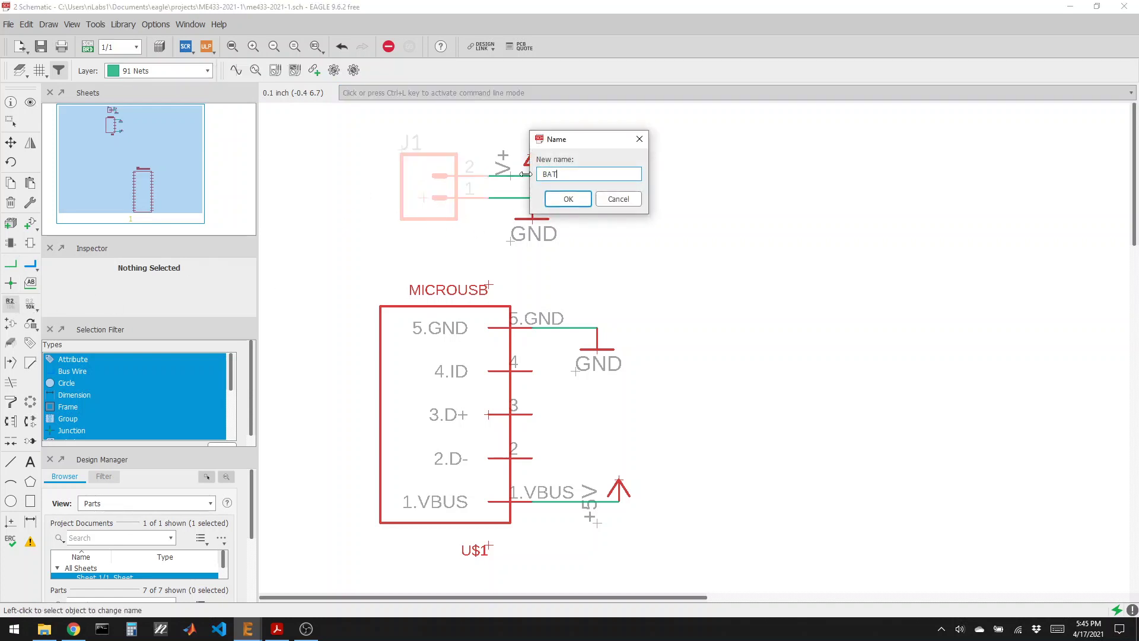
text(BAT)
click(548, 197)
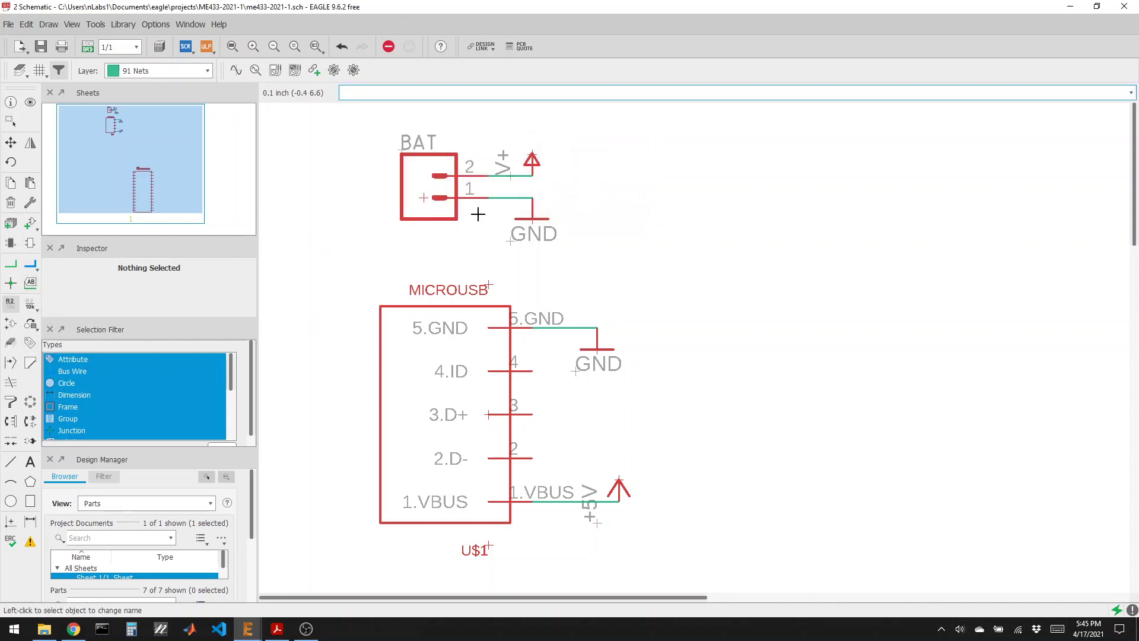
Add the SLIDE switch from the me433-2021-1 library to the right of the BAT connector
scroll(374, 301, down, 3)
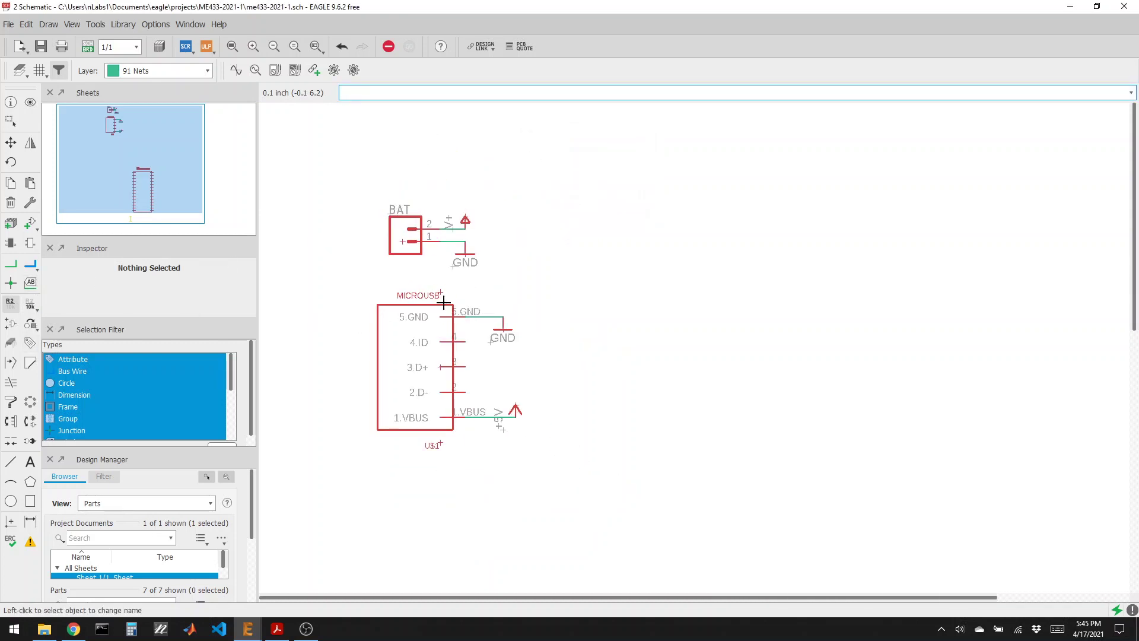
click(12, 225)
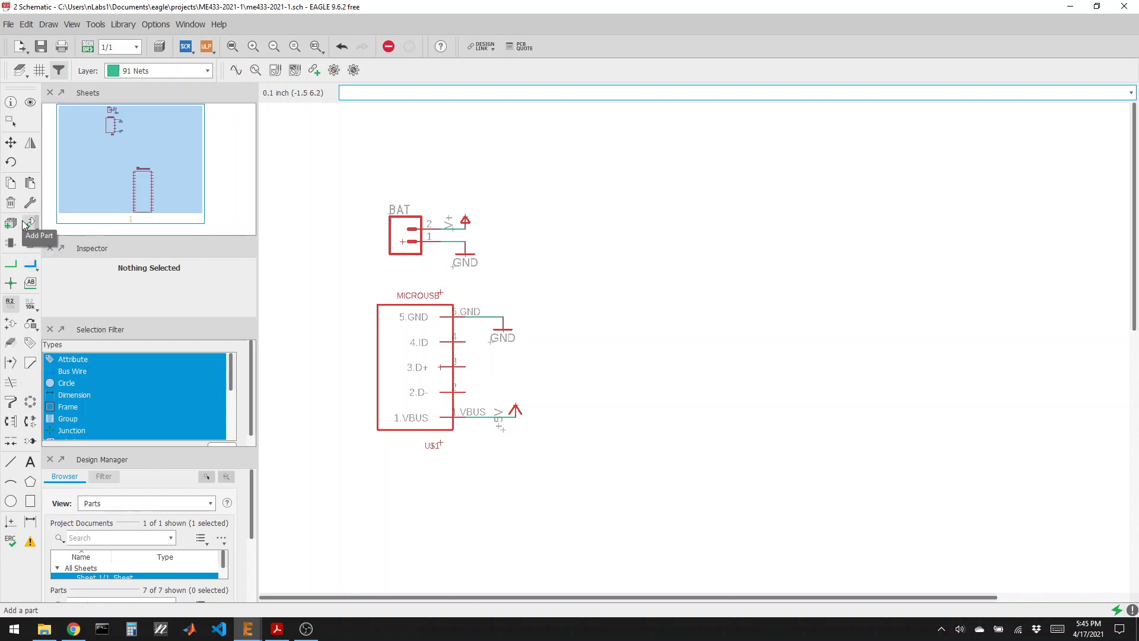
click(67, 320)
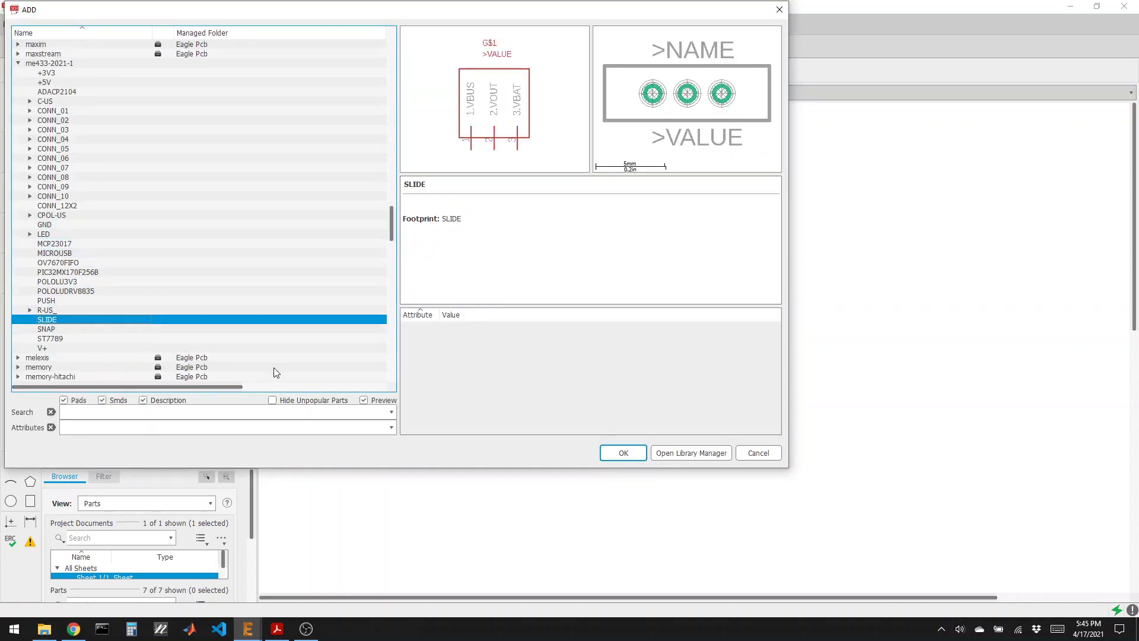
click(623, 453)
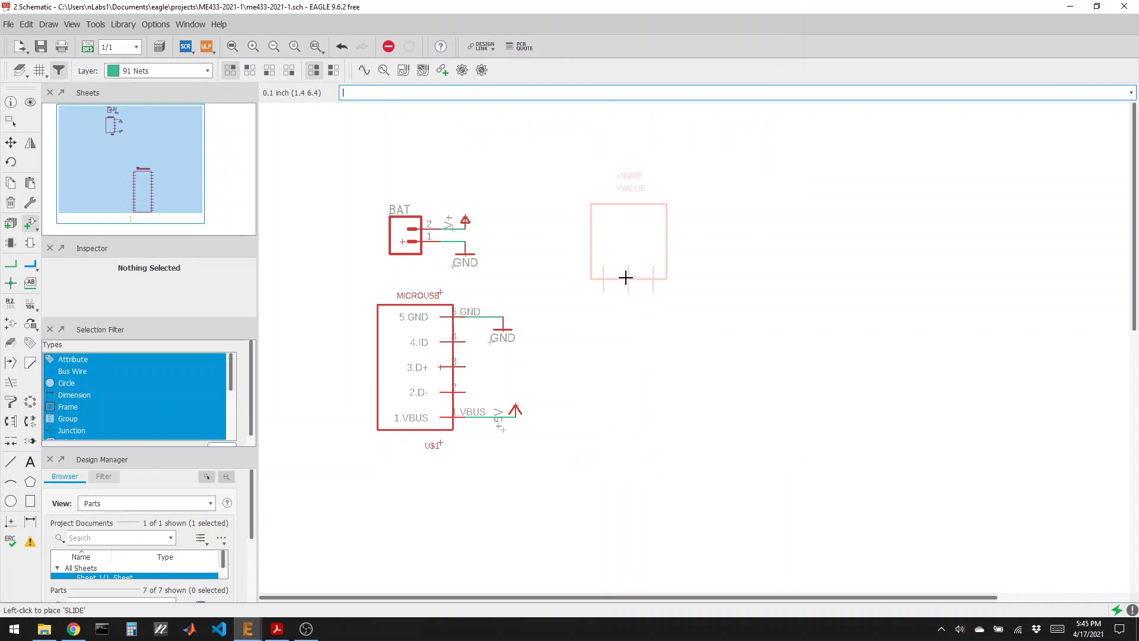
click(623, 270)
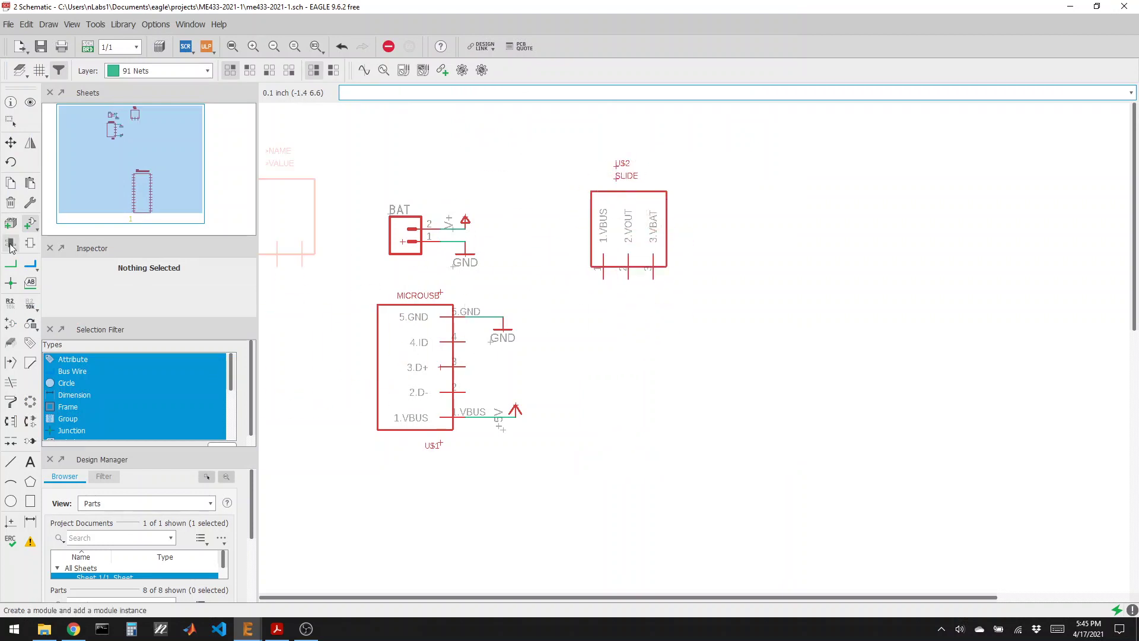
Add the POLOLU3V3 part from the me433-2021-1 library below and to the right of the SLIDE switch
key(Escape)
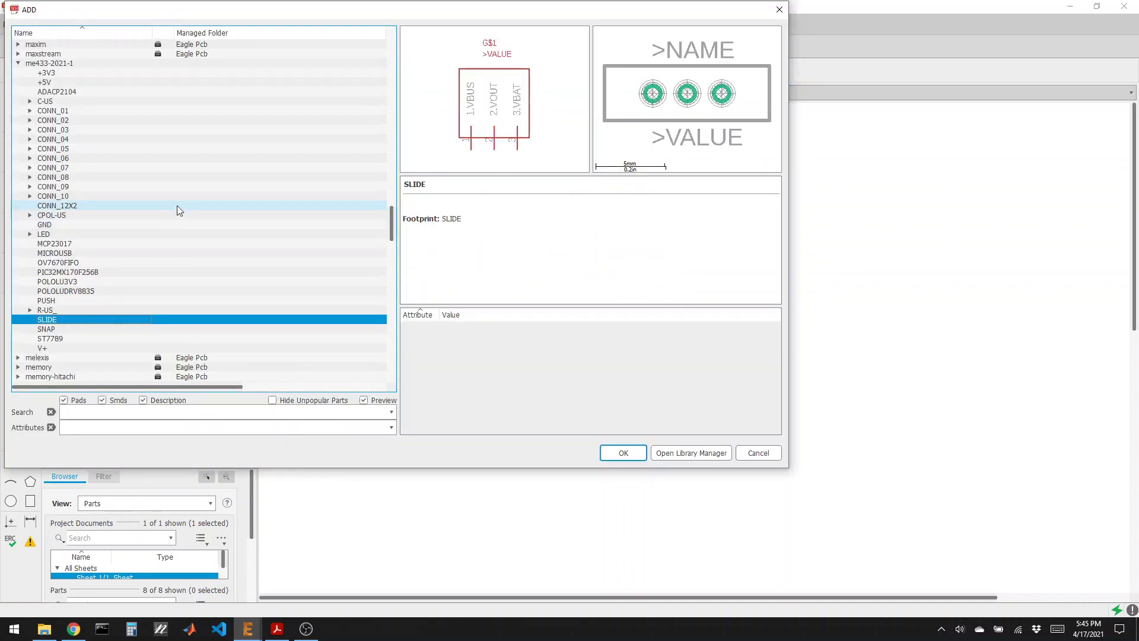
click(88, 281)
click(623, 453)
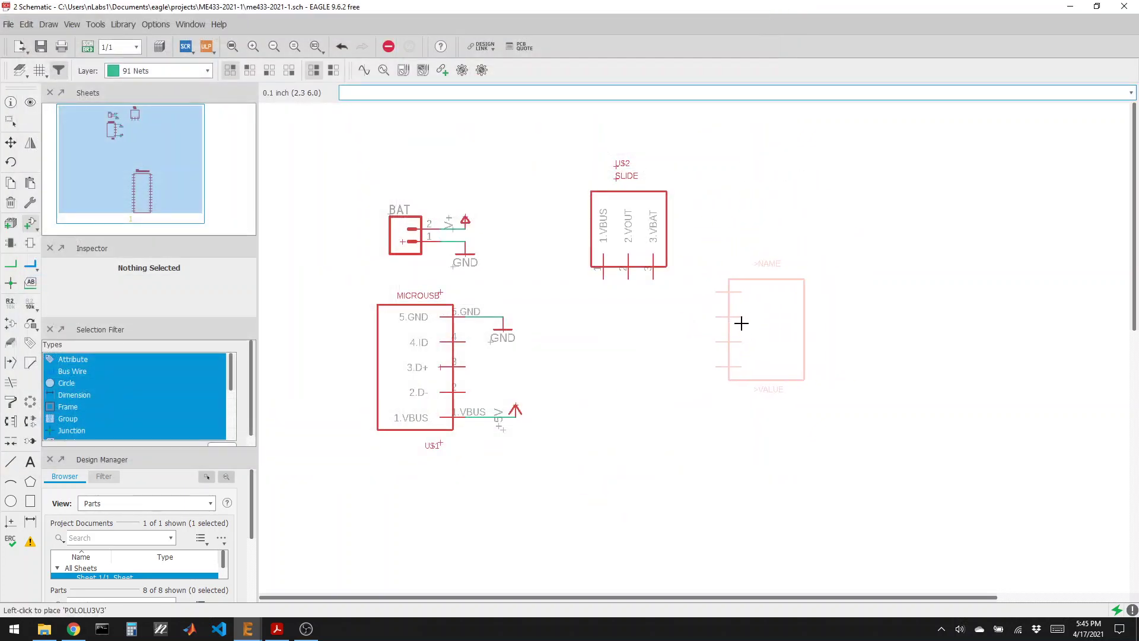
click(741, 329)
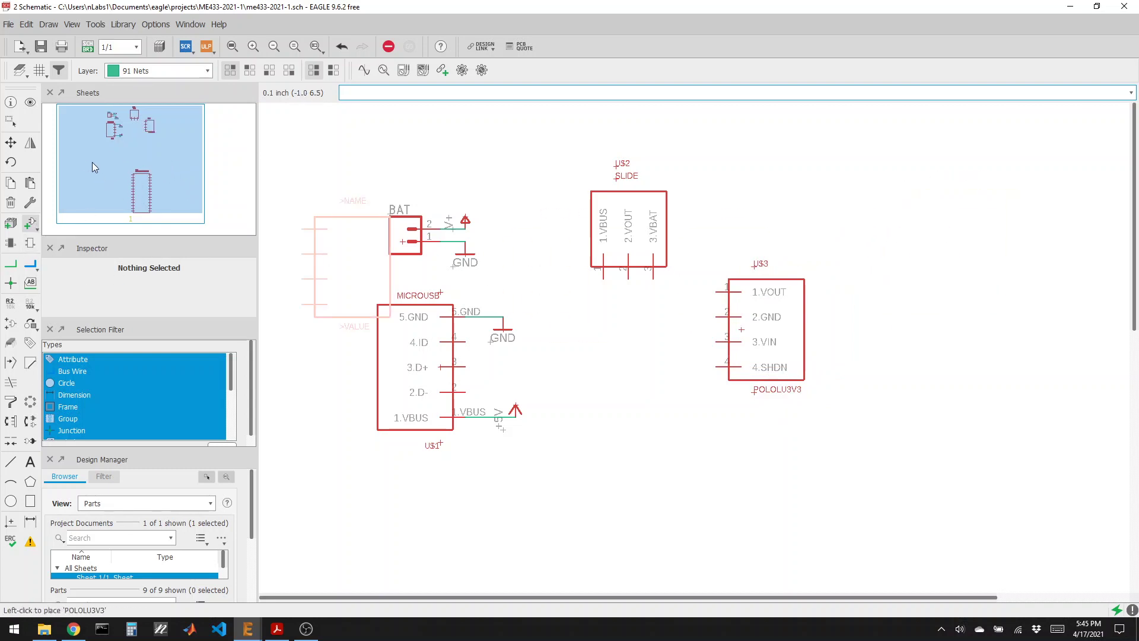
Add a V+ supply symbol just below the SLIDE switch, beside its VBAT pin
click(24, 223)
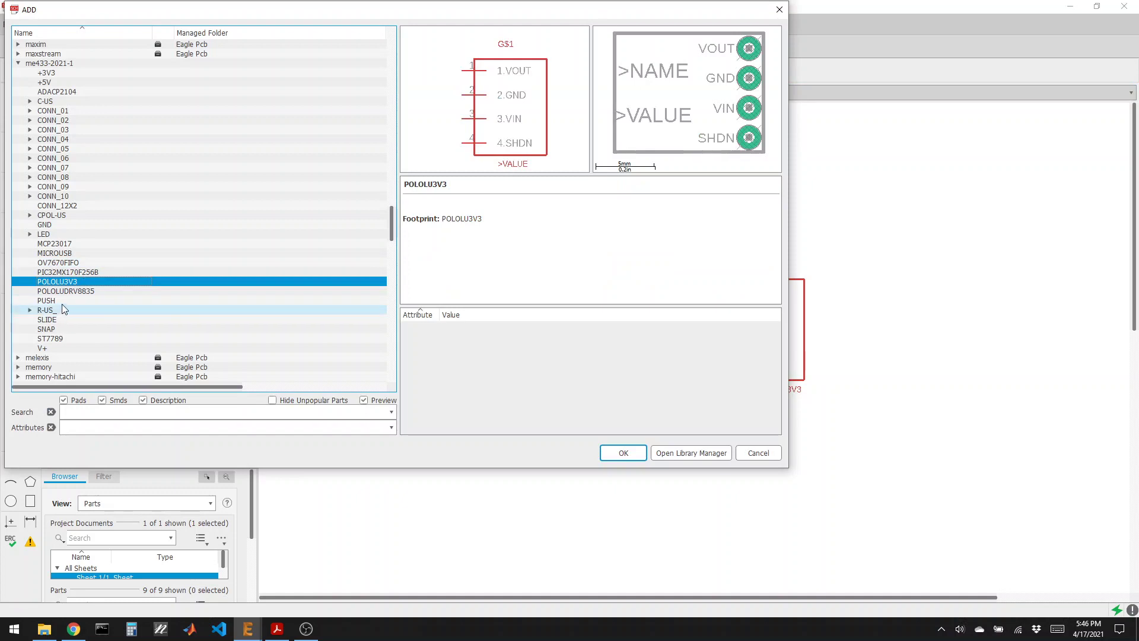
click(67, 346)
click(640, 452)
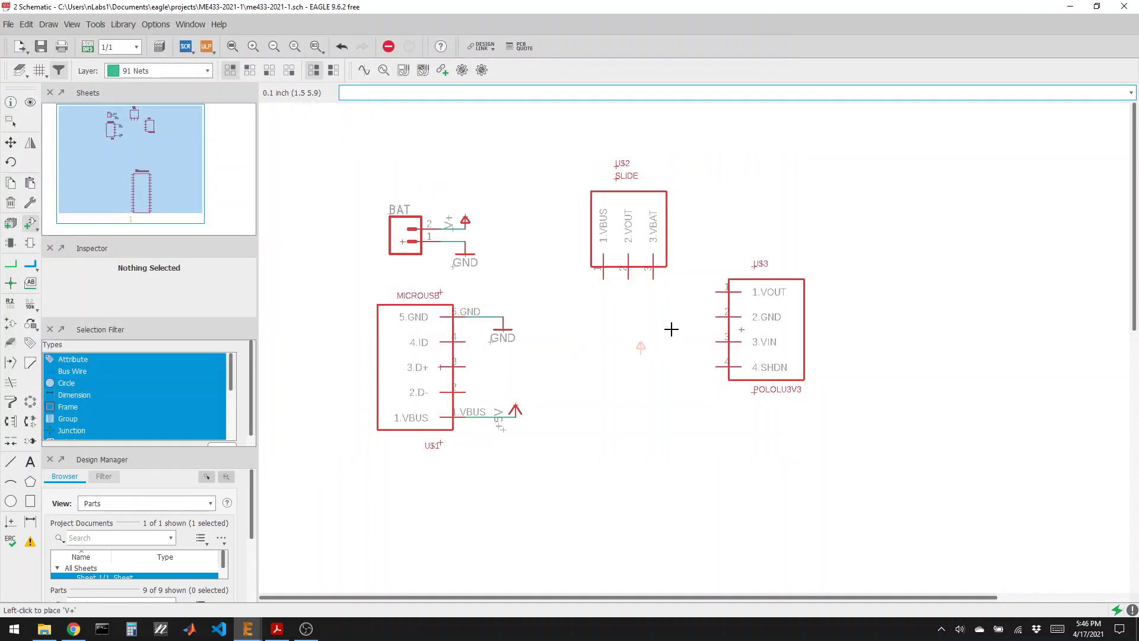
click(664, 284)
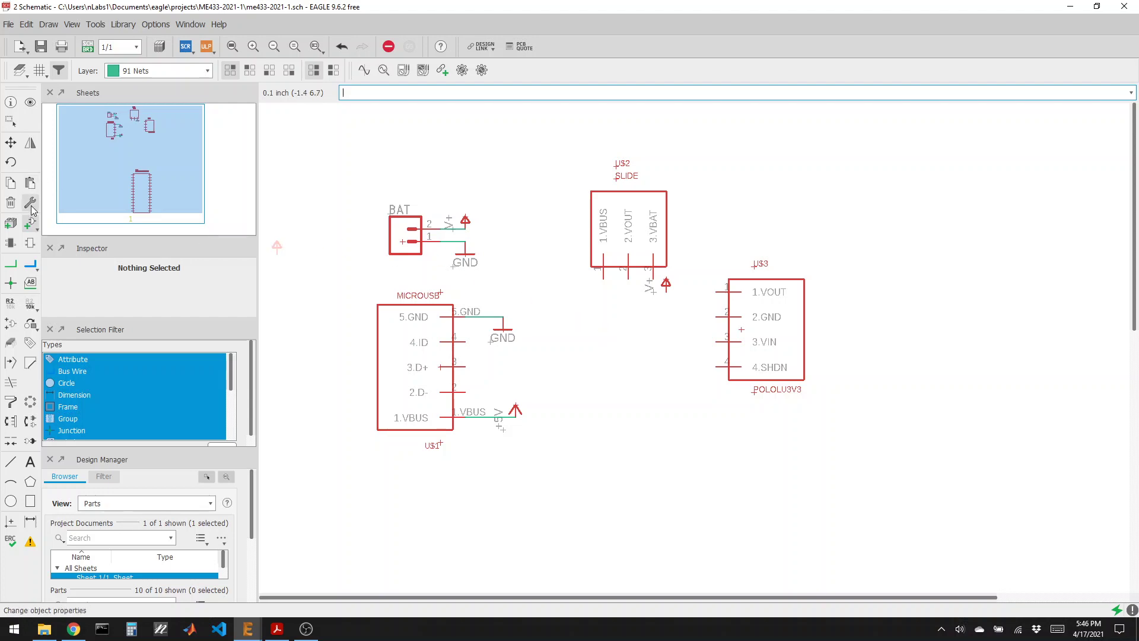
Add a +5V supply symbol just below the SLIDE switch, to the left of its VBUS pin
click(29, 225)
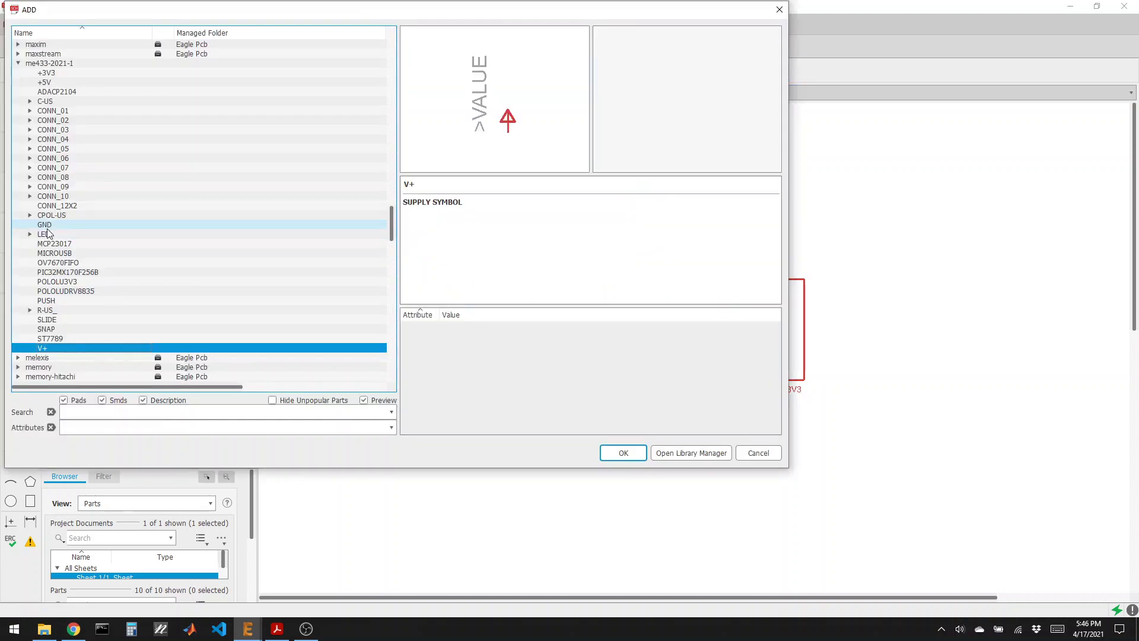
click(59, 79)
click(623, 453)
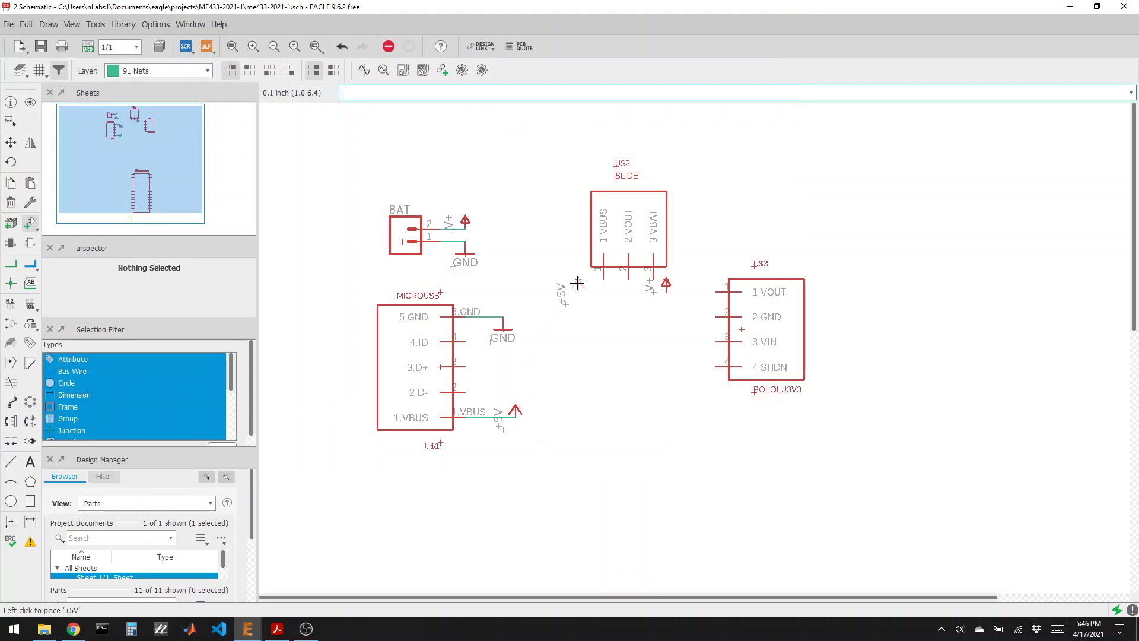
click(577, 283)
Move the POLOLU3V3 part horizontally farther right, away from the SLIDE switch
click(10, 142)
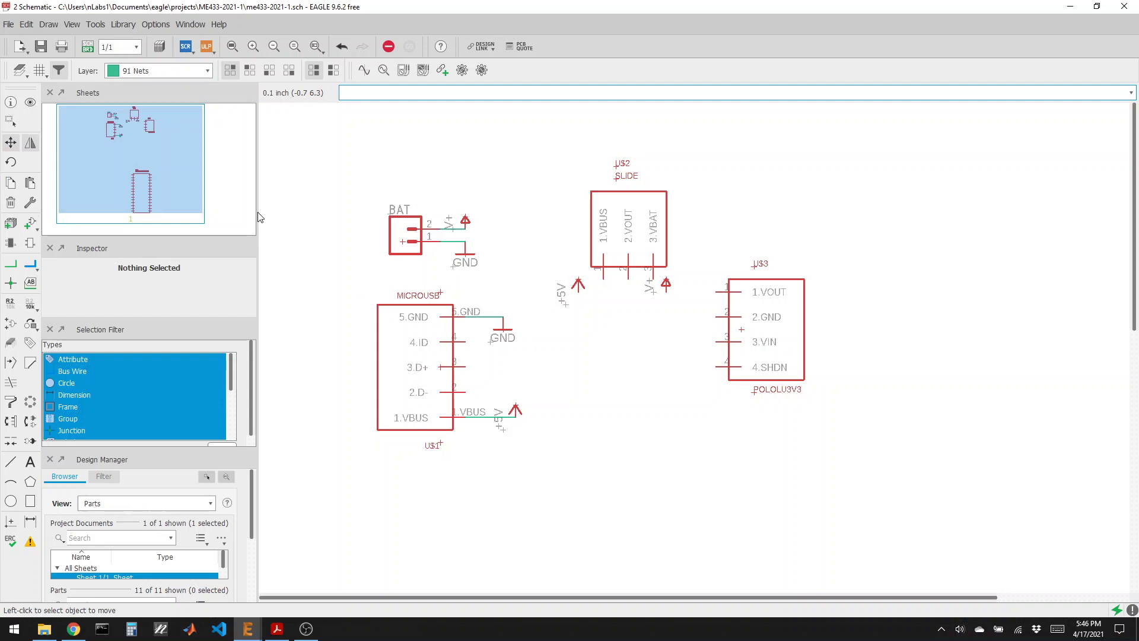
click(762, 342)
click(855, 330)
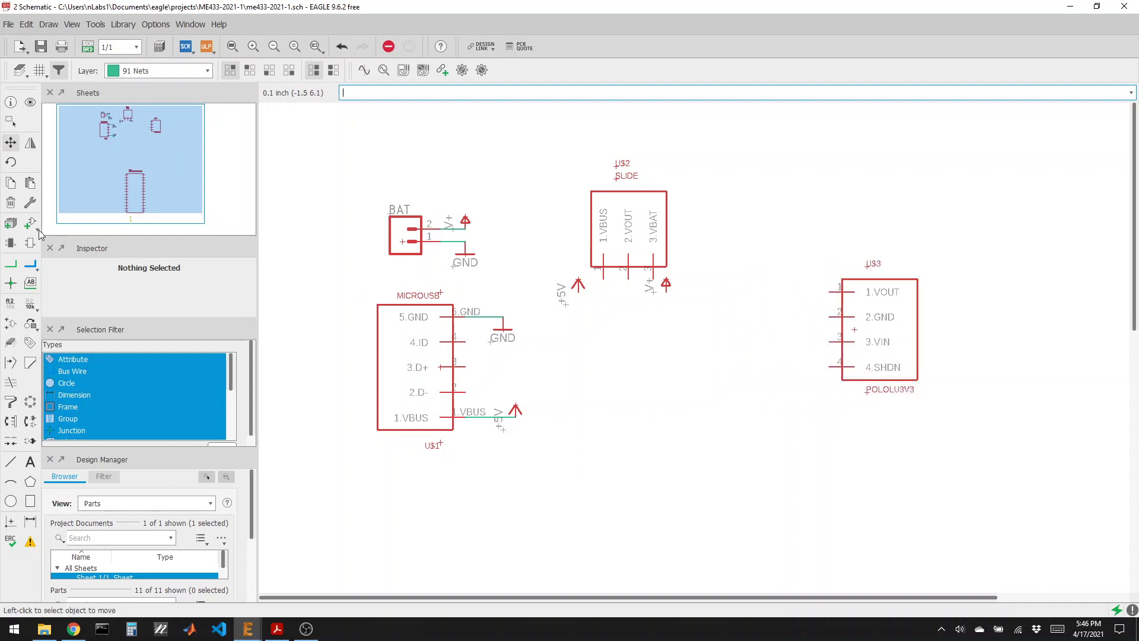
Draw nets connecting the +5V symbol to the SLIDE switch's VBUS pin and the V+ symbol to its VBAT pin
click(10, 264)
click(577, 292)
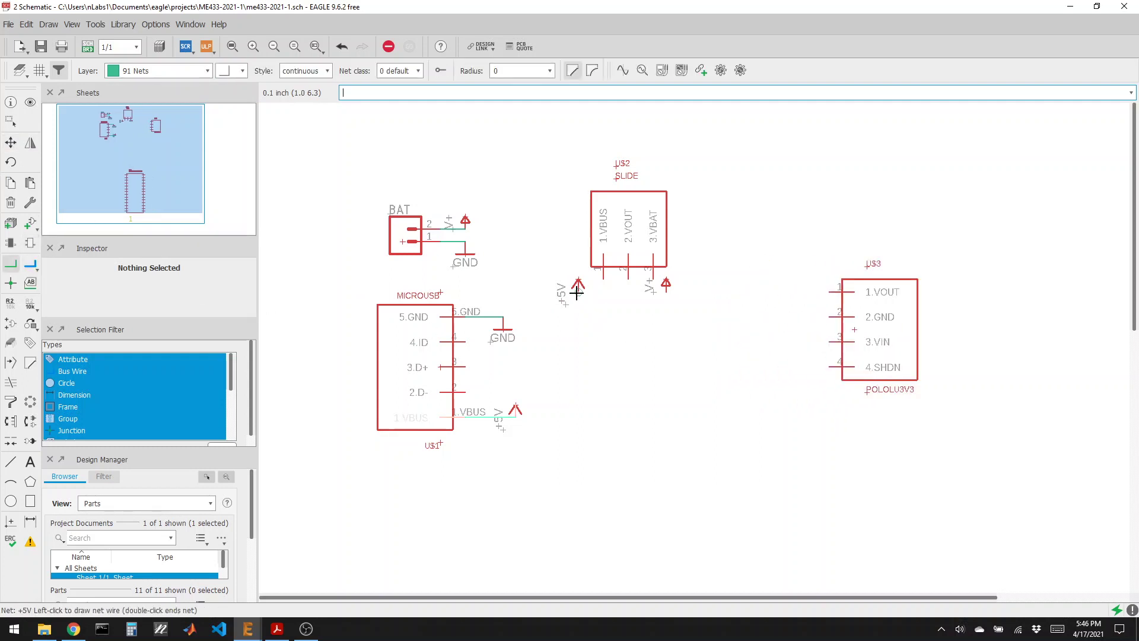
click(603, 277)
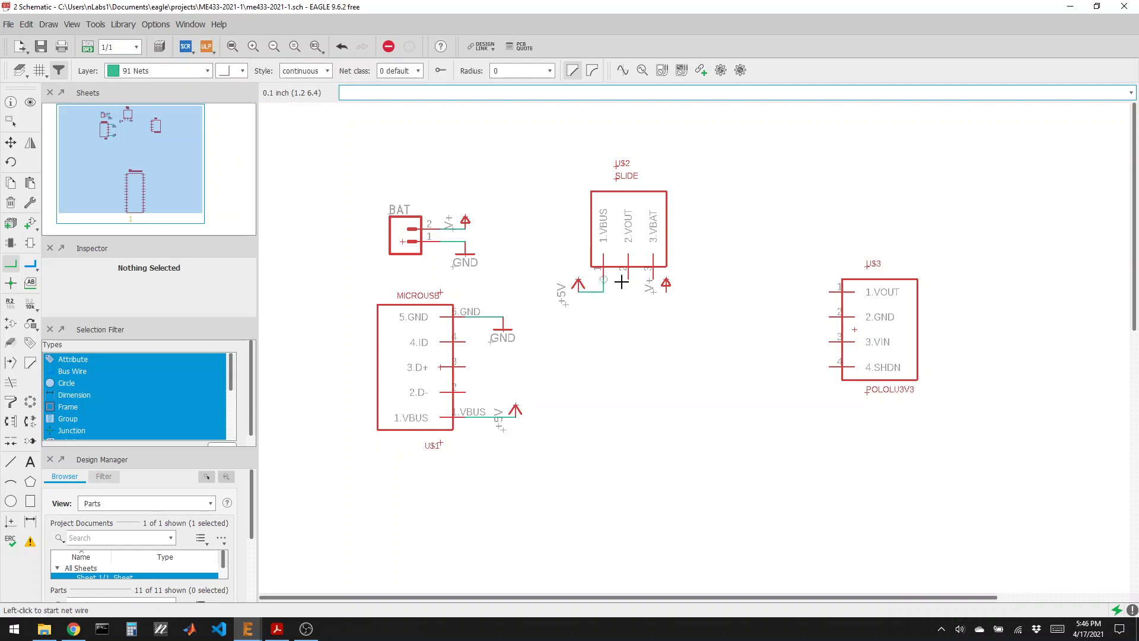
click(666, 292)
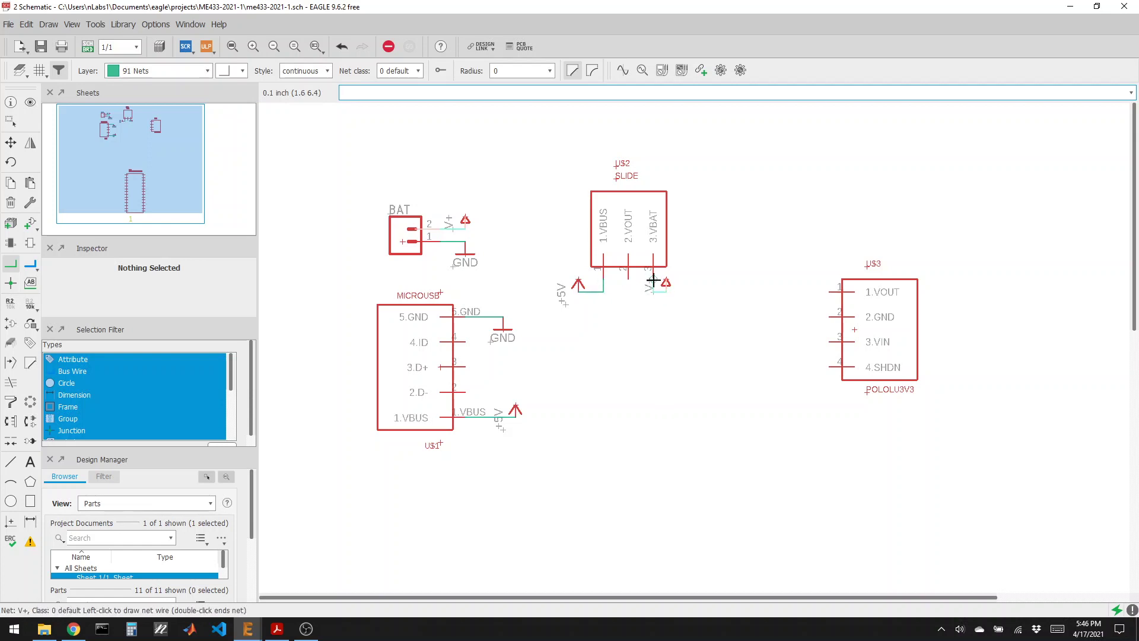
click(653, 280)
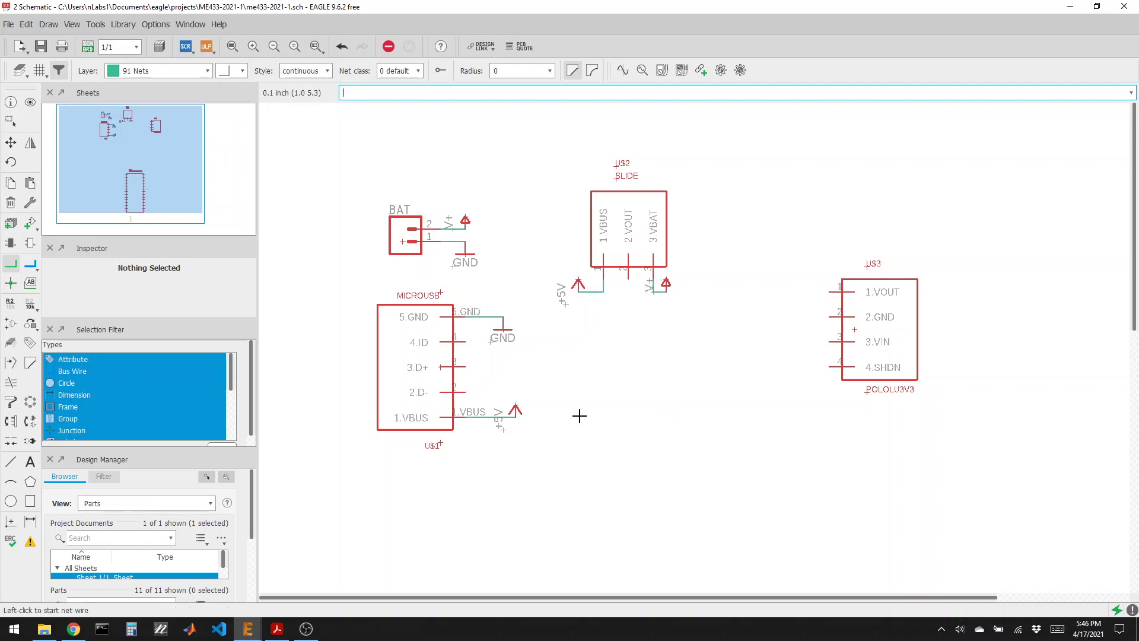
Draw a short open-ended net down from the SLIDE switch's VOUT pin and add a net label at its lower end
click(627, 282)
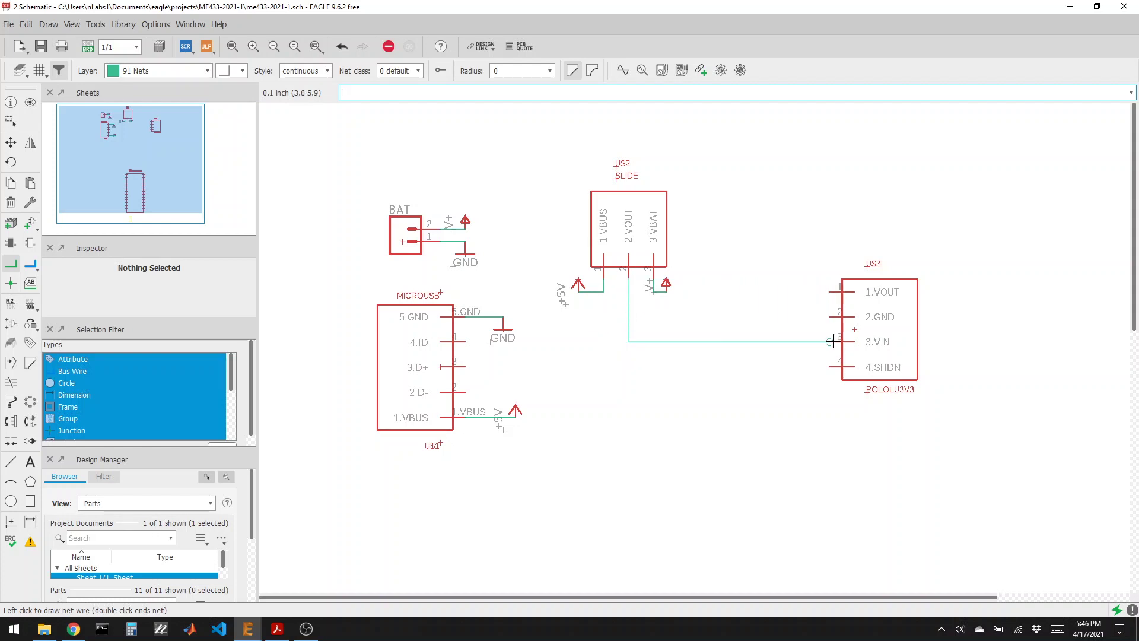
double_click(627, 330)
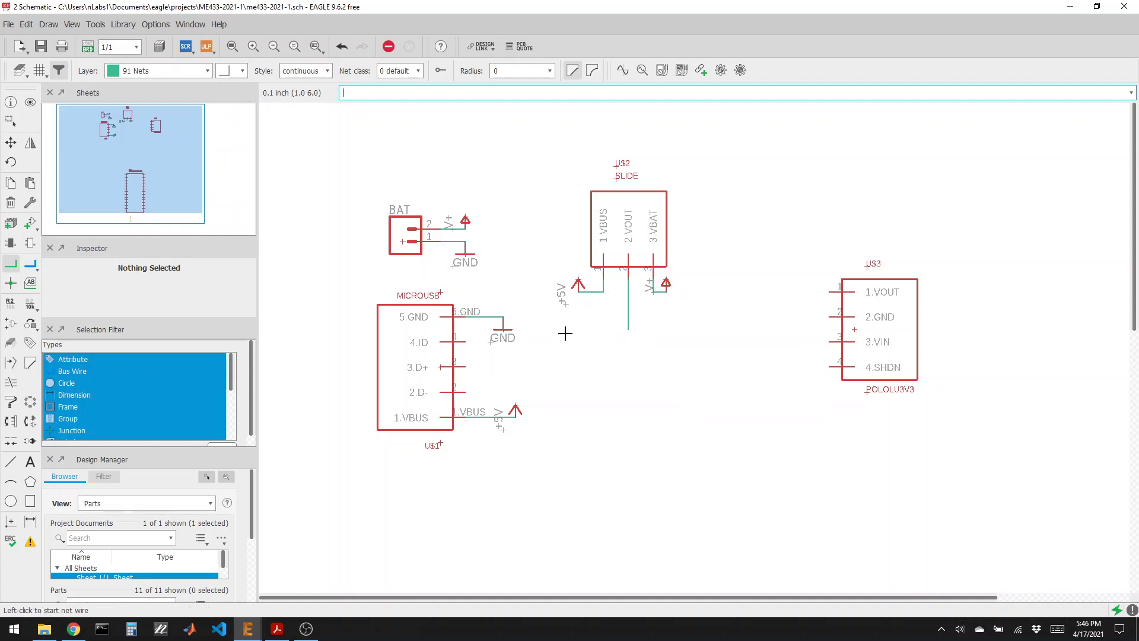
click(30, 283)
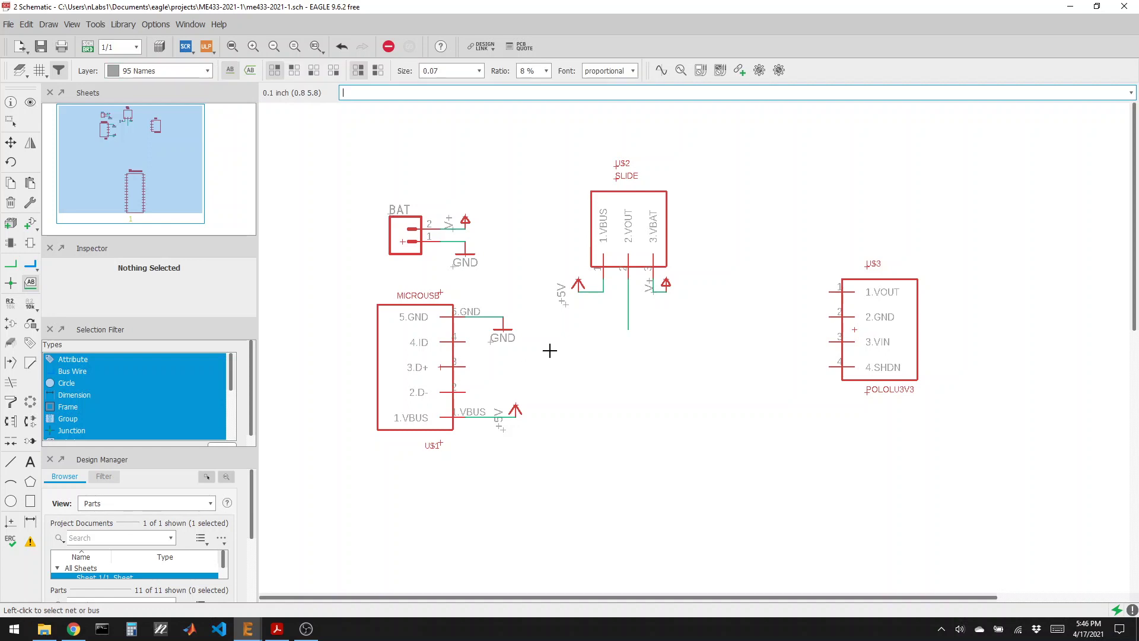
click(625, 326)
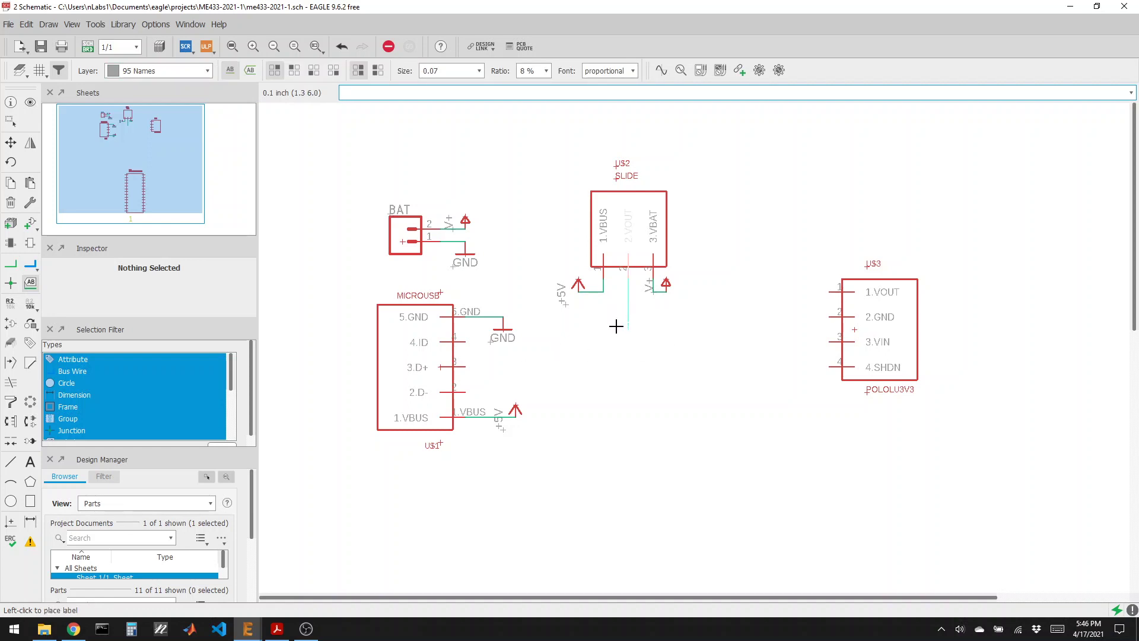
right_click(616, 327)
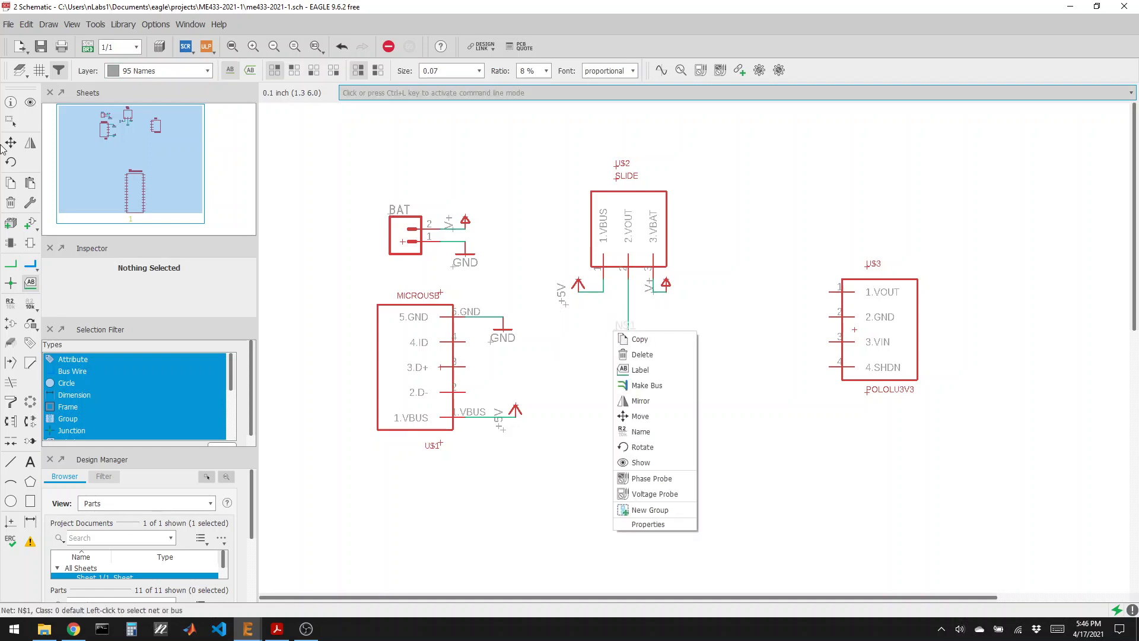
key(Escape)
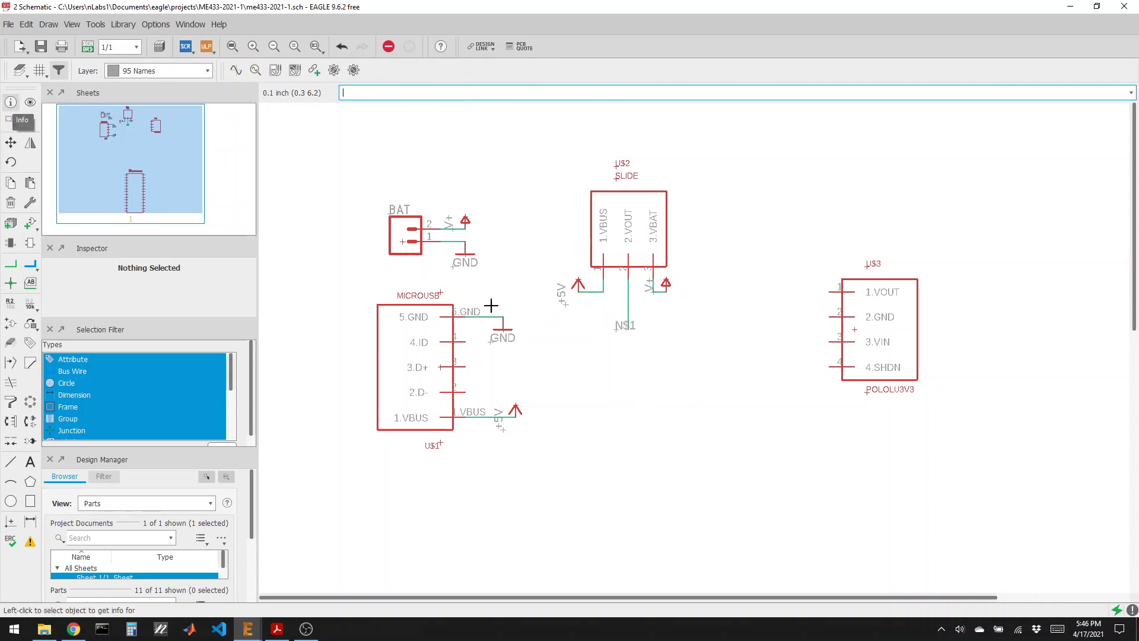
Rotate the VOUT net's label to vertical and place it along the lower end of the net
click(11, 142)
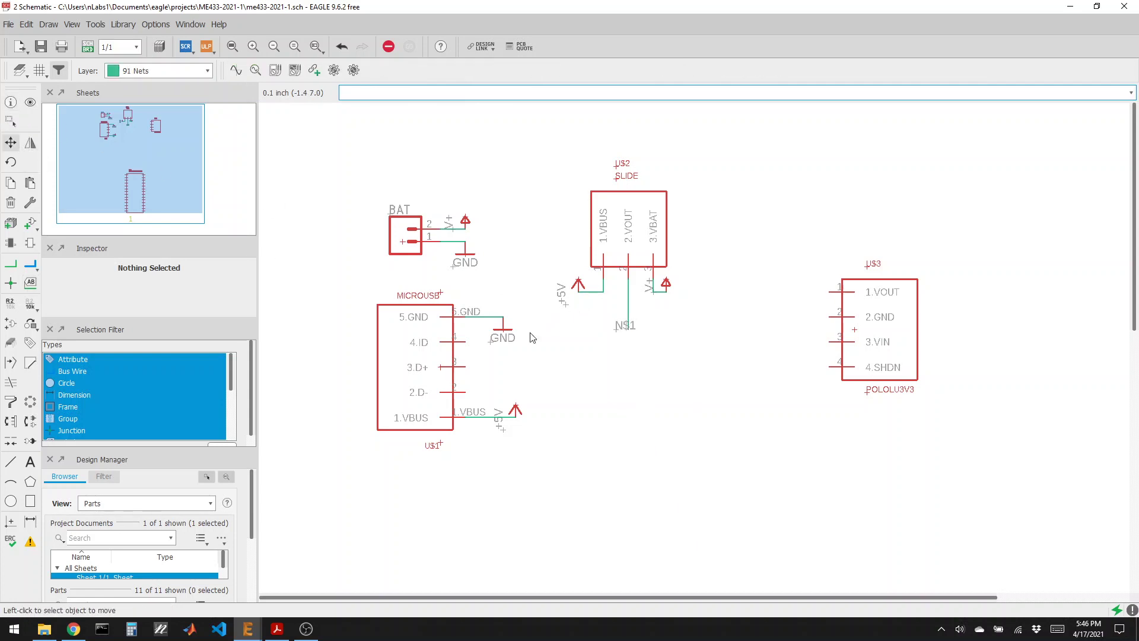
click(614, 325)
click(623, 329)
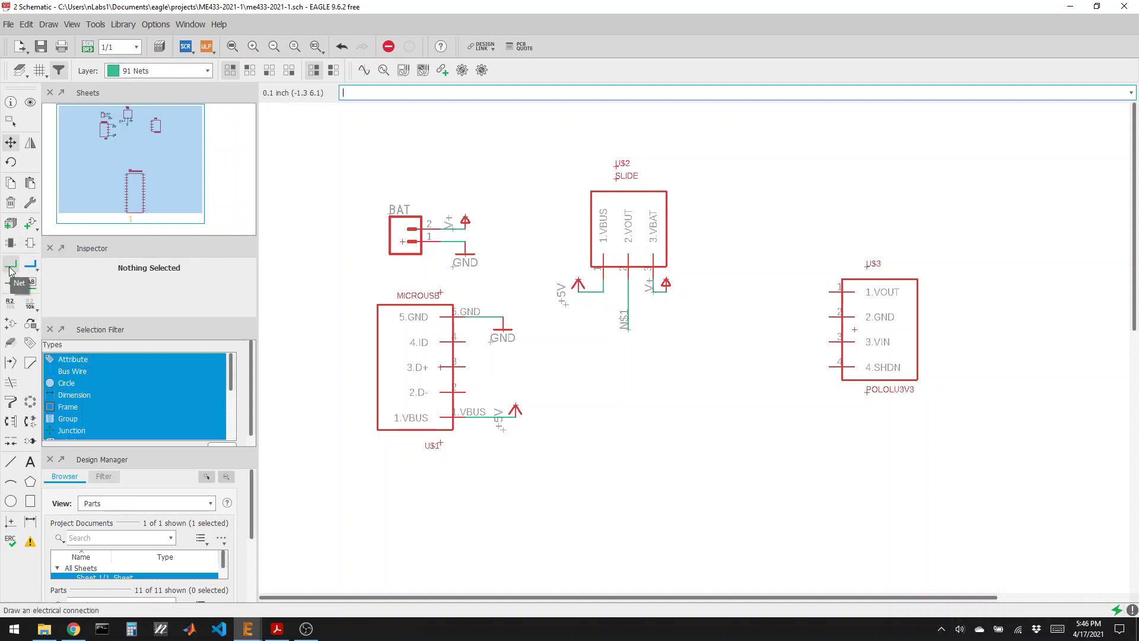
Rename the net on the SLIDE switch's VOUT pin as VIN
click(10, 302)
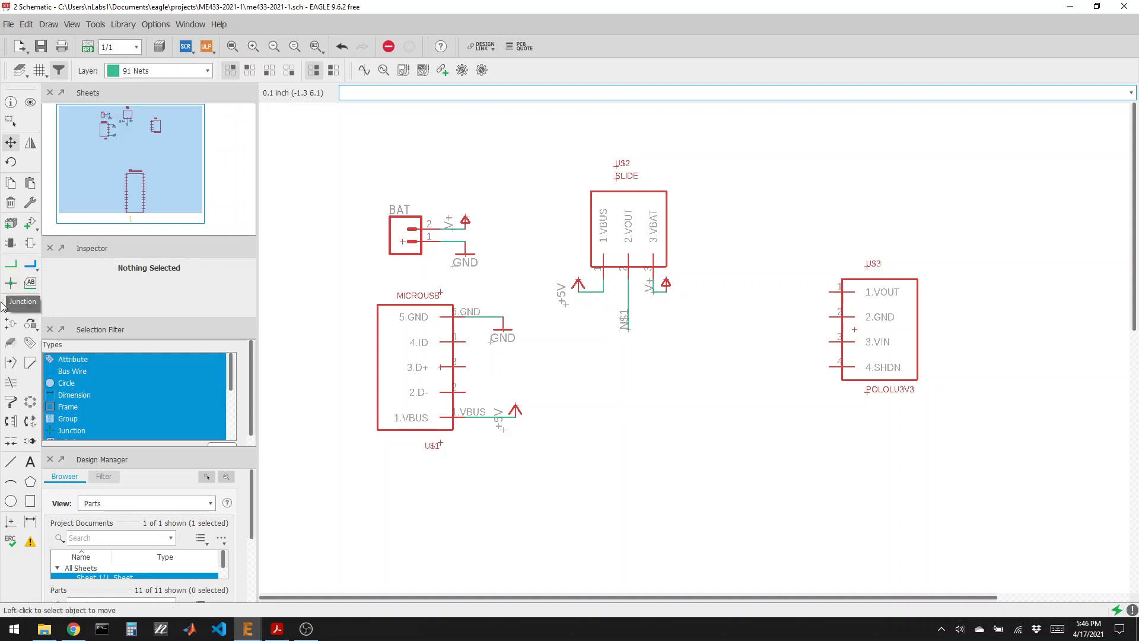
click(627, 326)
text(VI)
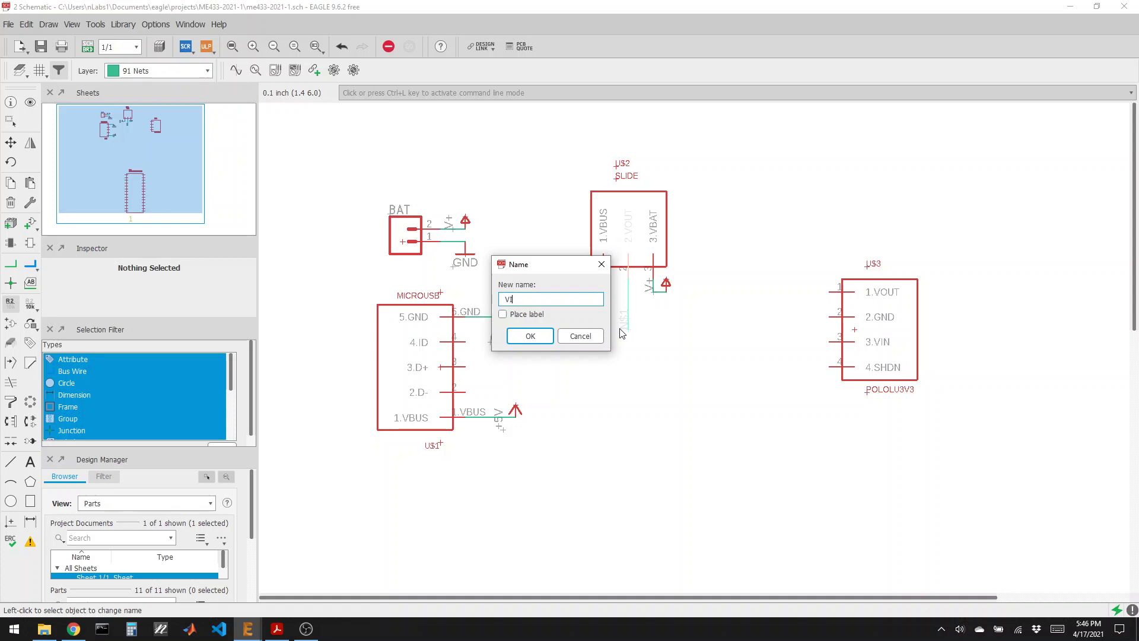
text(N)
key(Return)
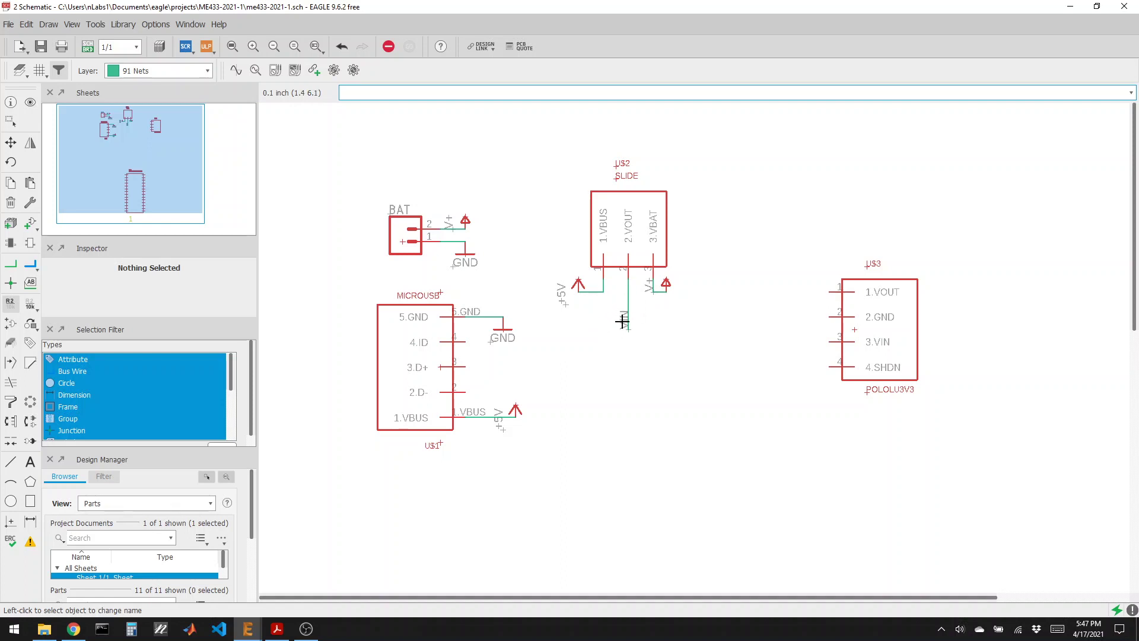
Draw a horizontal open-ended net outward from the POLOLU3V3 part's VIN pin and add a net label at its free end
click(11, 263)
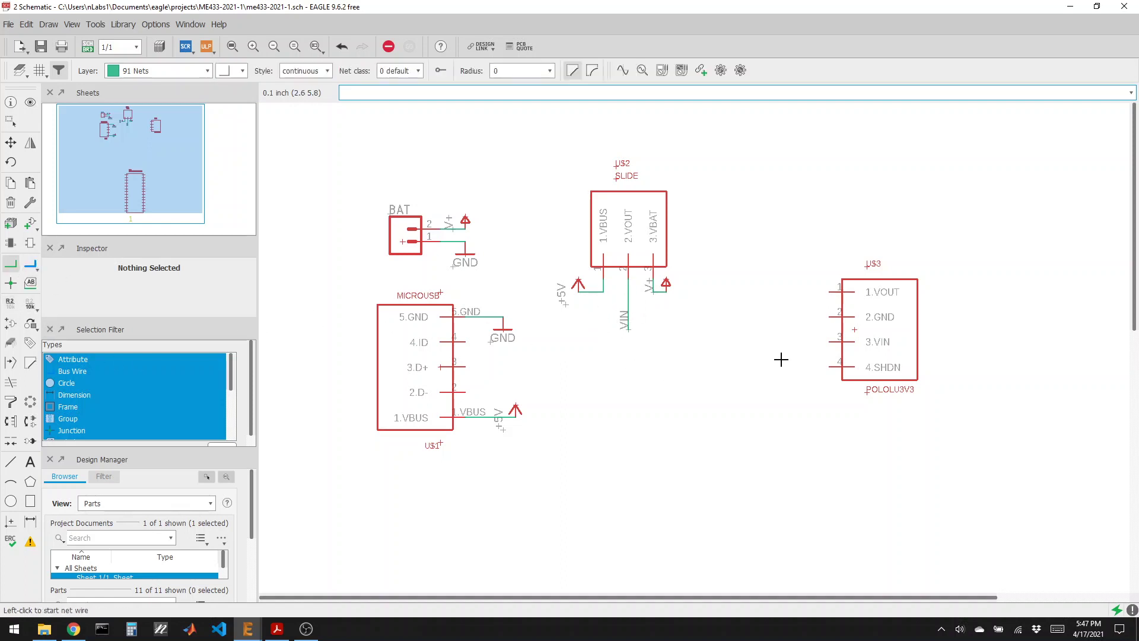
click(829, 342)
double_click(754, 342)
click(28, 286)
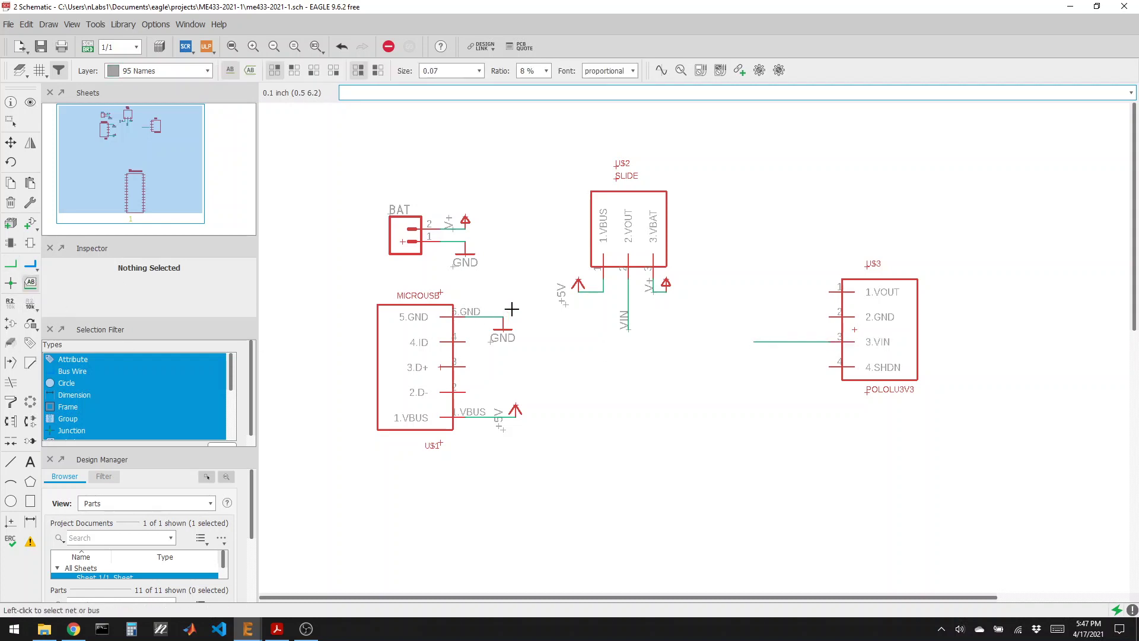
click(756, 341)
click(756, 339)
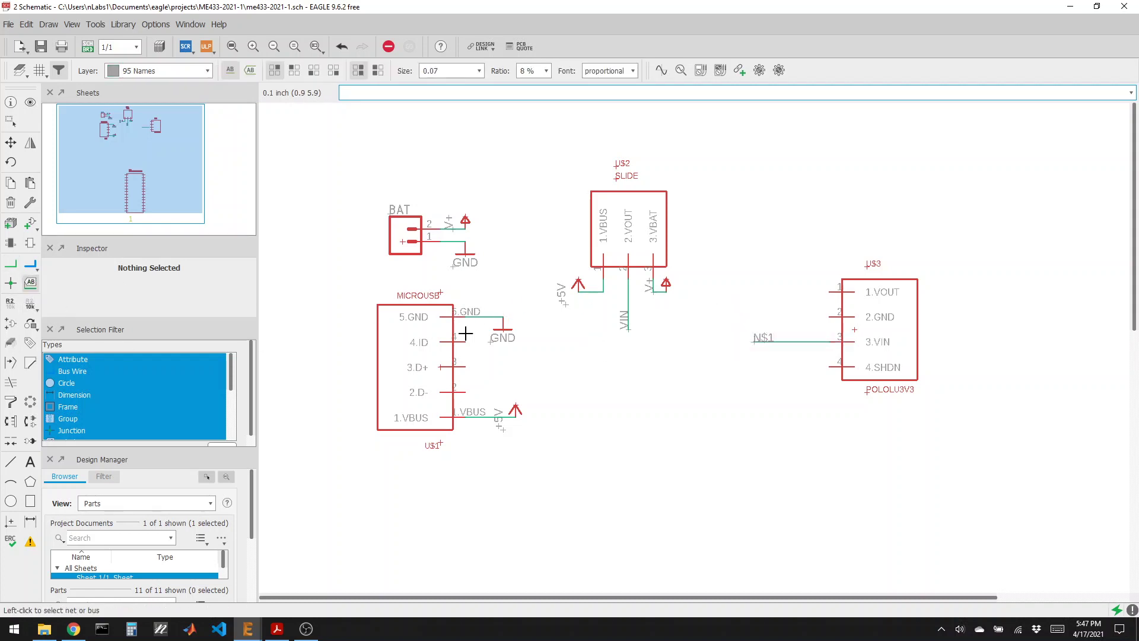
Rename the net on the POLOLU3V3 part's VIN pin as VIN and connect it to the existing VIN net
click(18, 306)
click(755, 343)
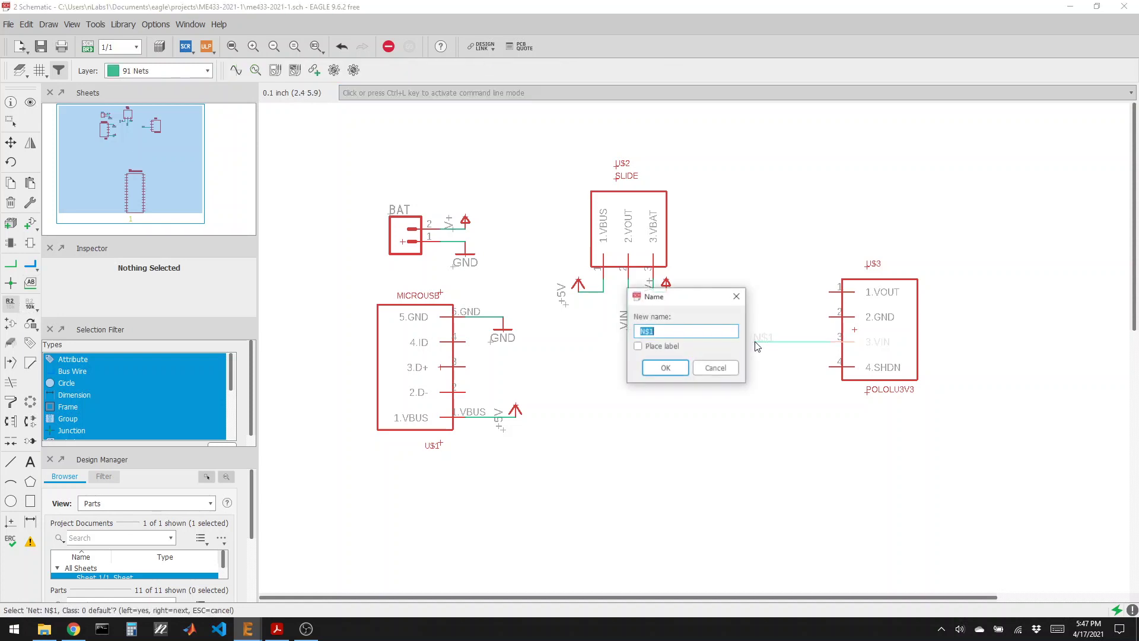
text(VIN)
key(Return)
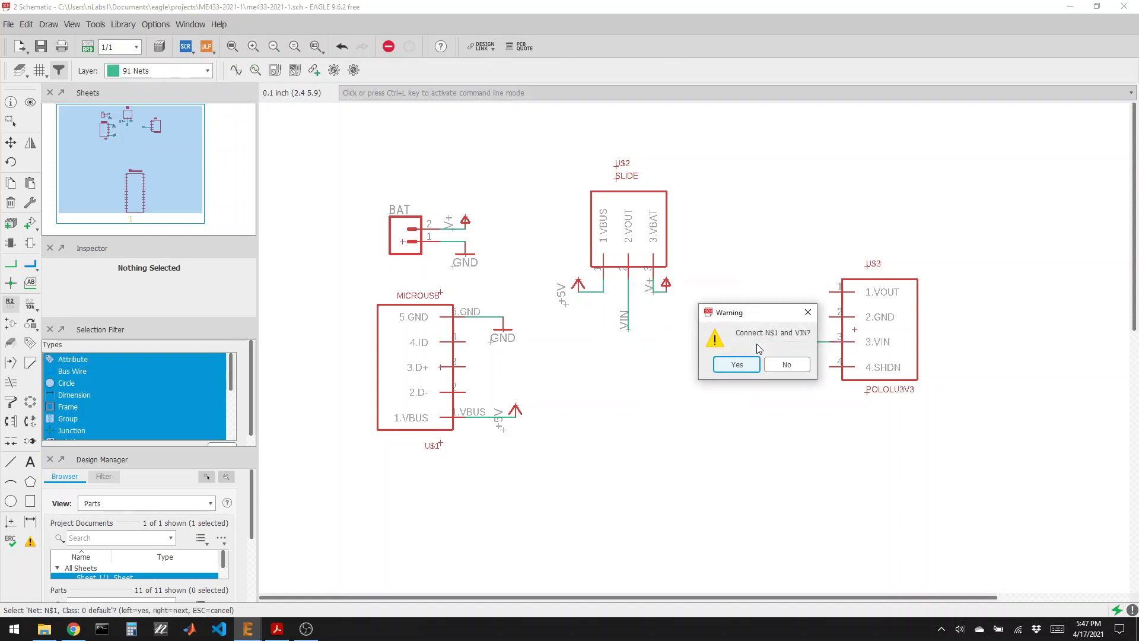
drag(758, 320, 761, 374)
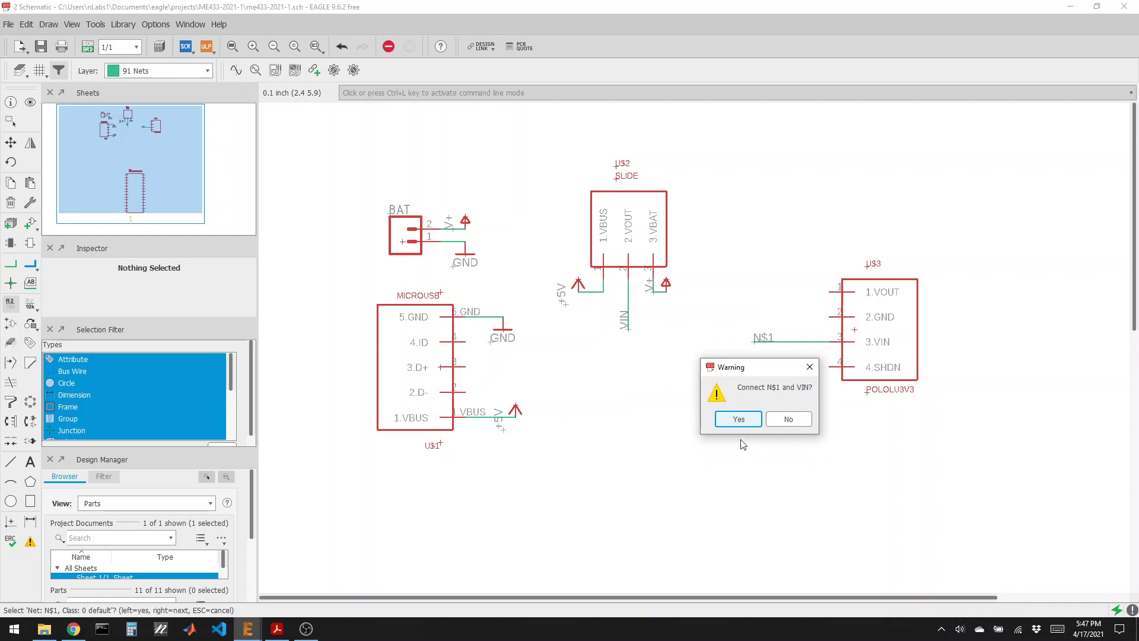
click(740, 421)
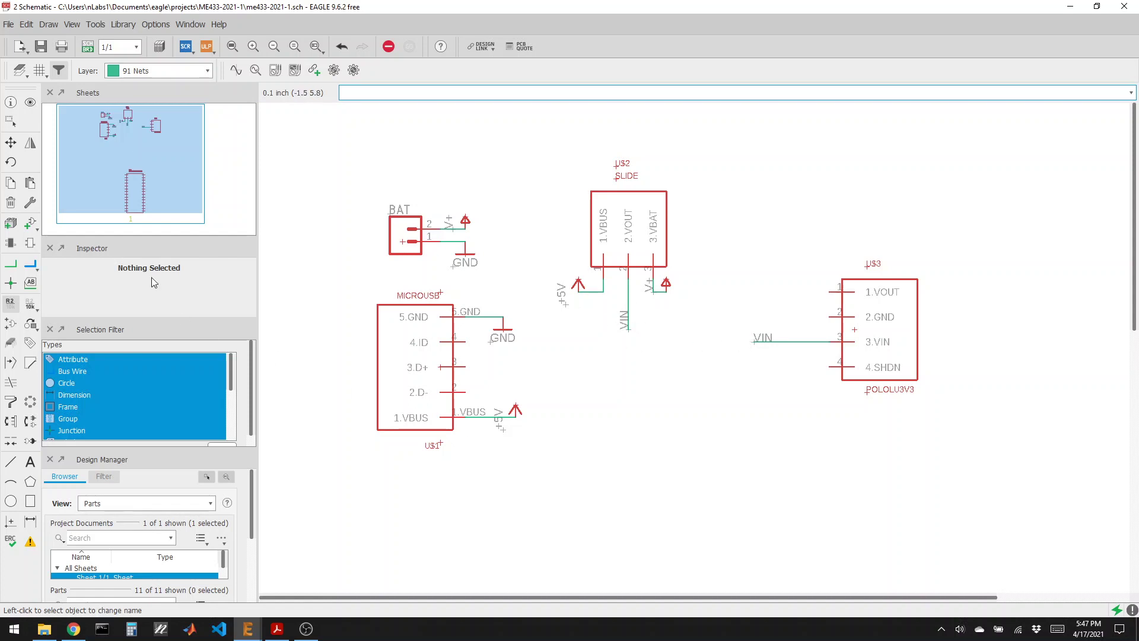
Add a GND symbol and a +3V3 symbol from the me433-2021-1 library beside the POLOLU3V3 part's GND and VOUT pins
click(27, 224)
click(65, 224)
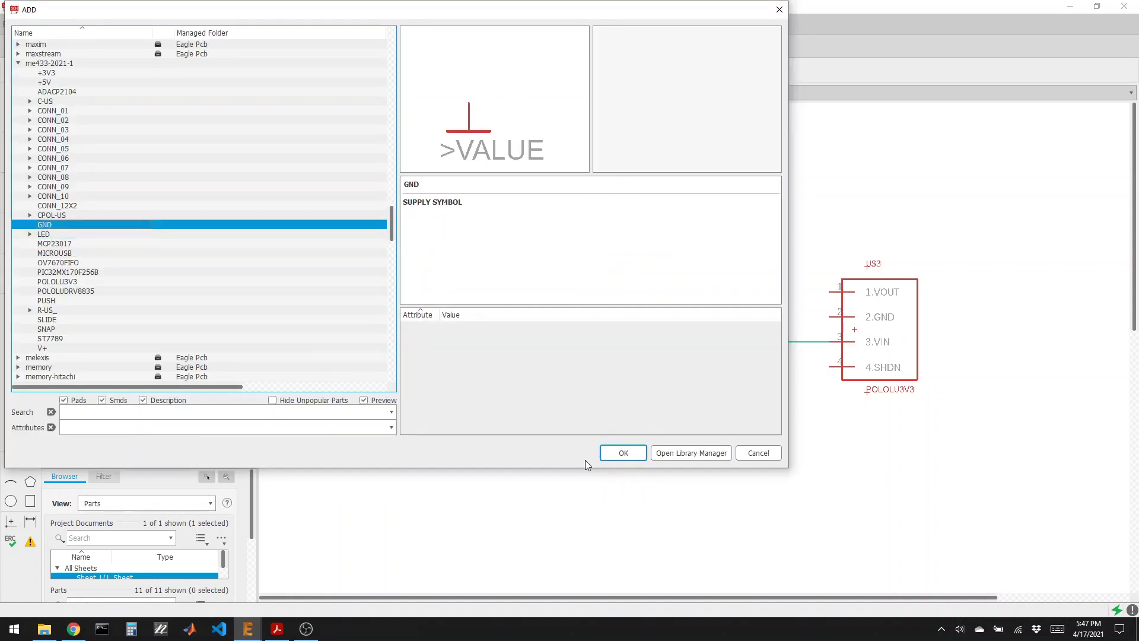
click(615, 445)
click(798, 301)
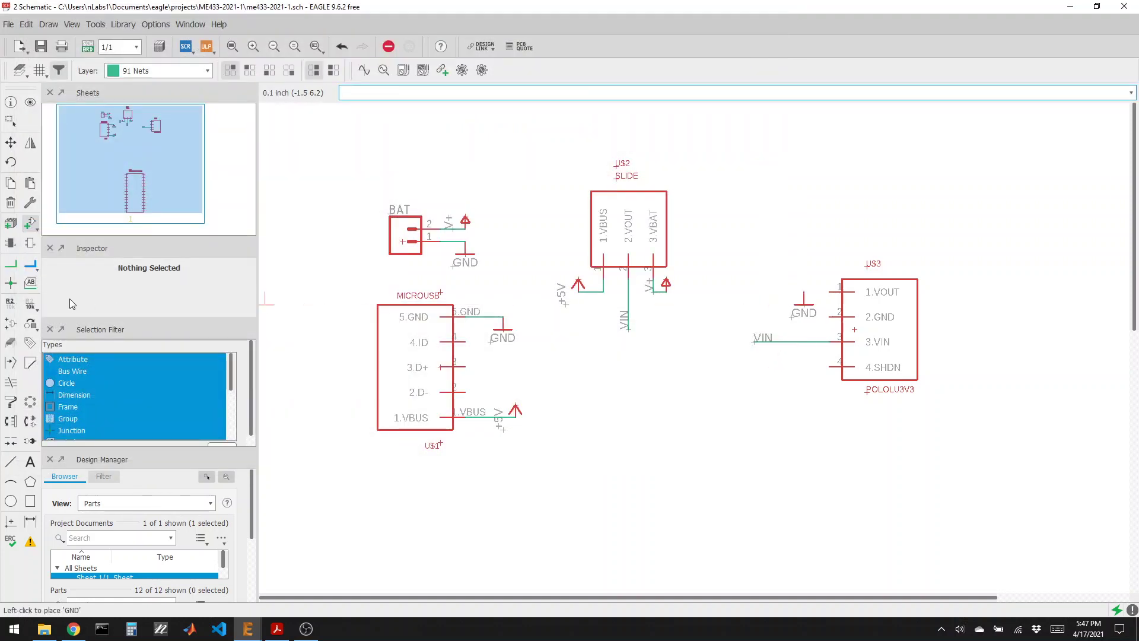
click(30, 224)
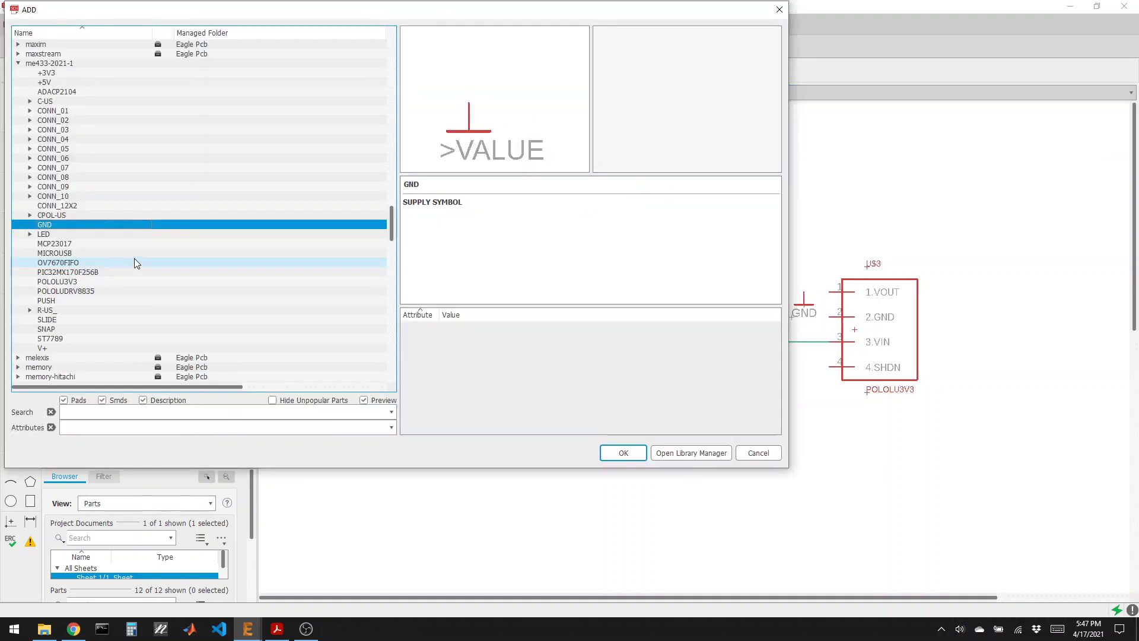
click(46, 73)
click(624, 453)
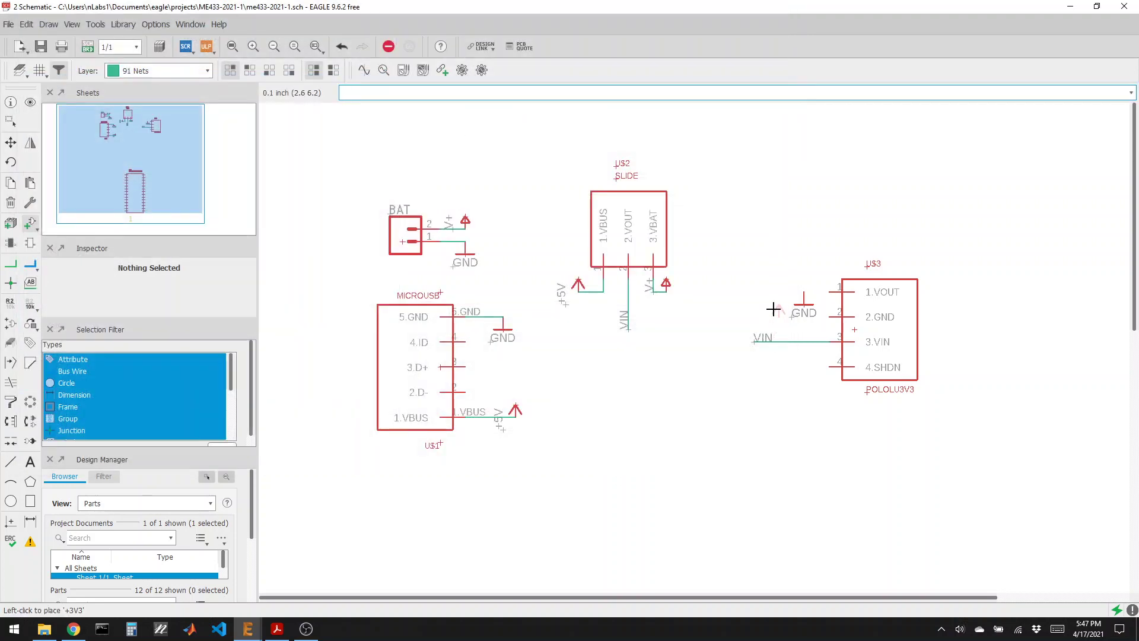
click(779, 271)
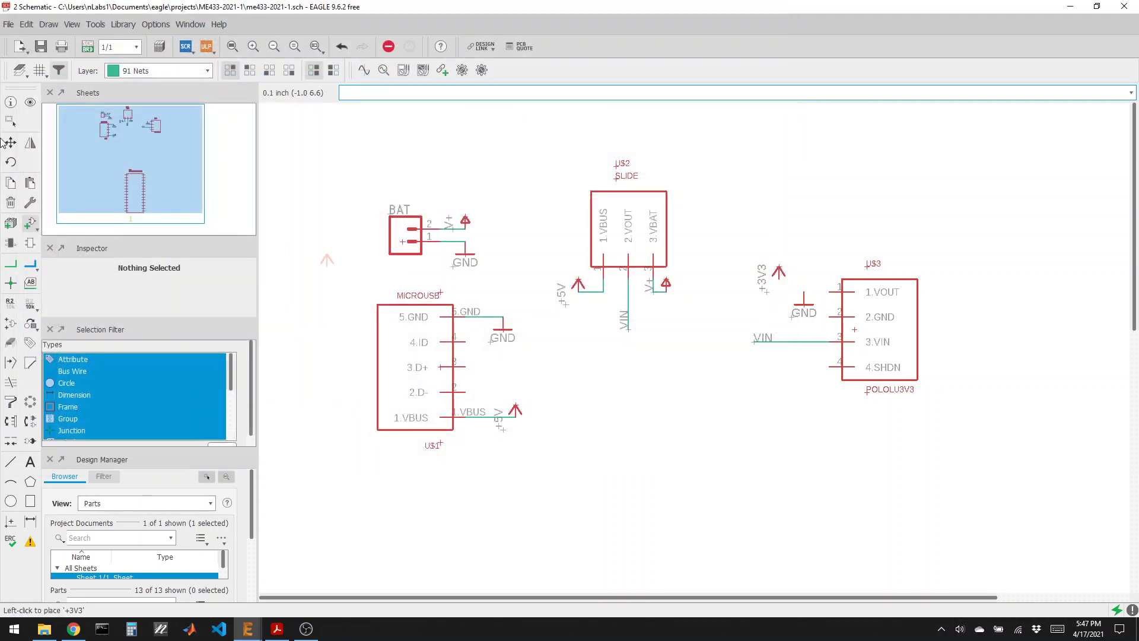
Move the GND and +3V3 symbols so their connection points line up with the POLOLU3V3 part's GND and VOUT pins
click(11, 143)
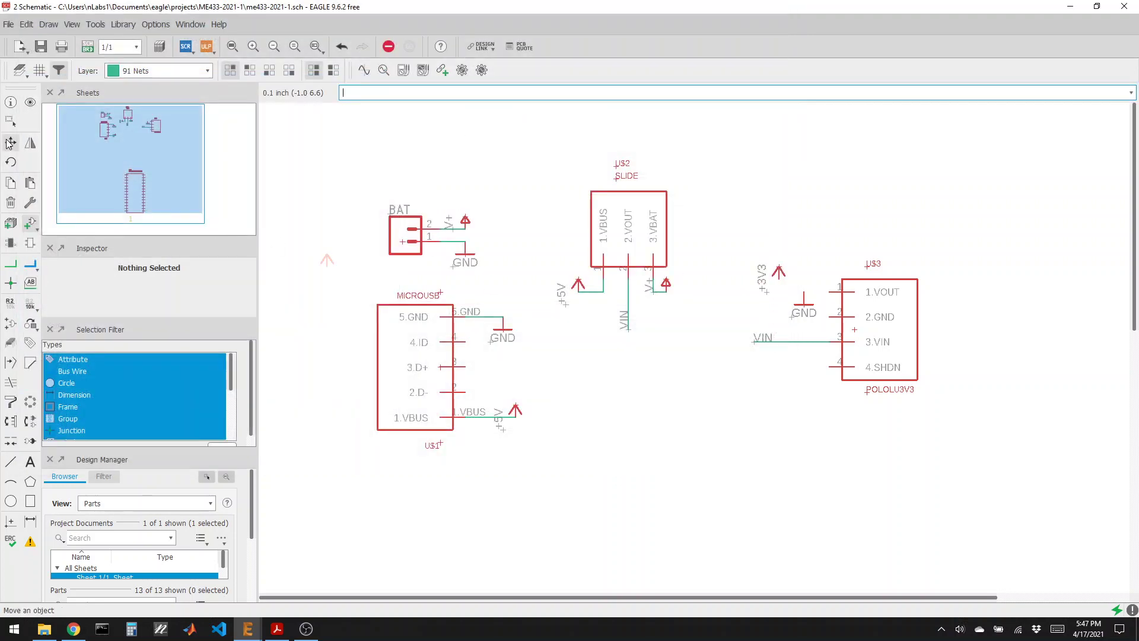
click(801, 303)
click(798, 323)
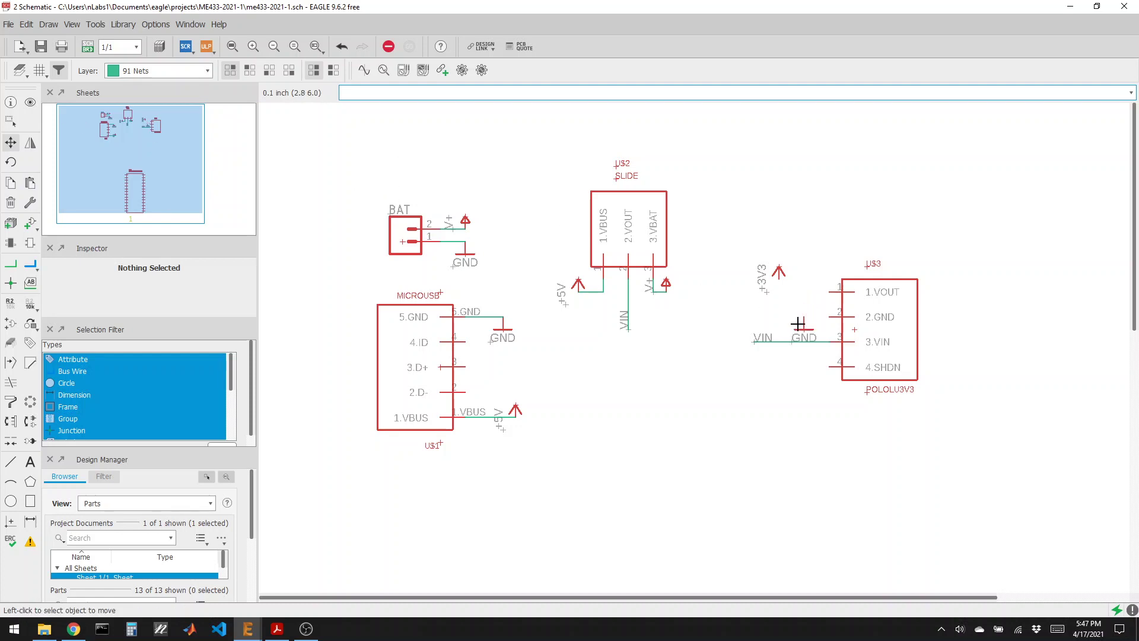
click(778, 272)
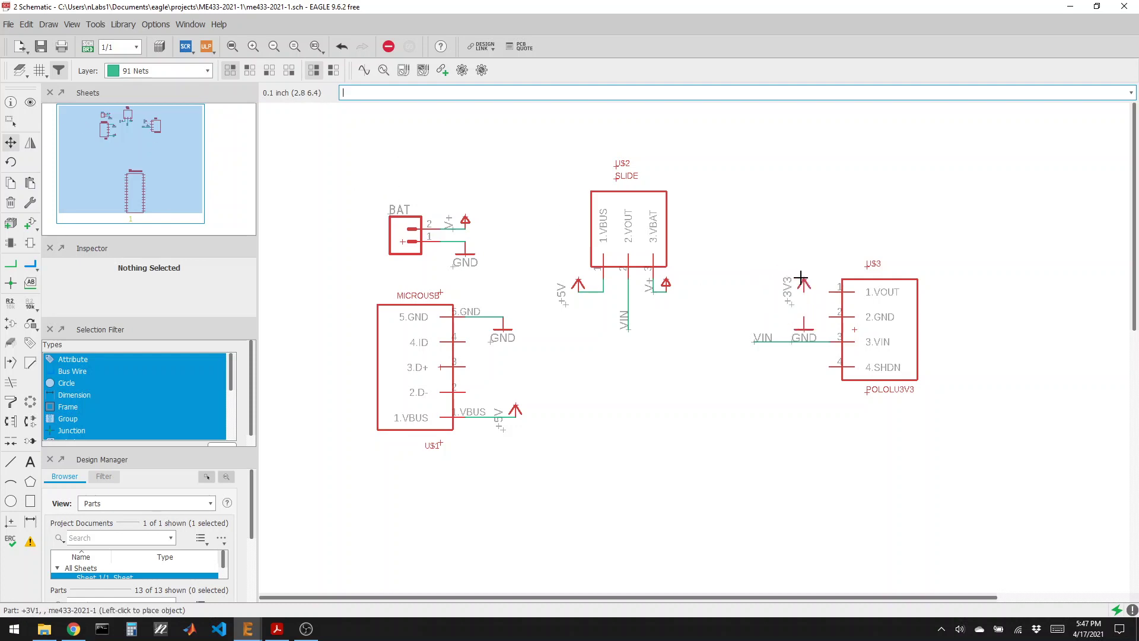
click(801, 277)
Draw nets connecting the POLOLU3V3 part's VOUT pin to the +3V3 symbol and its GND pin to the GND symbol
click(11, 264)
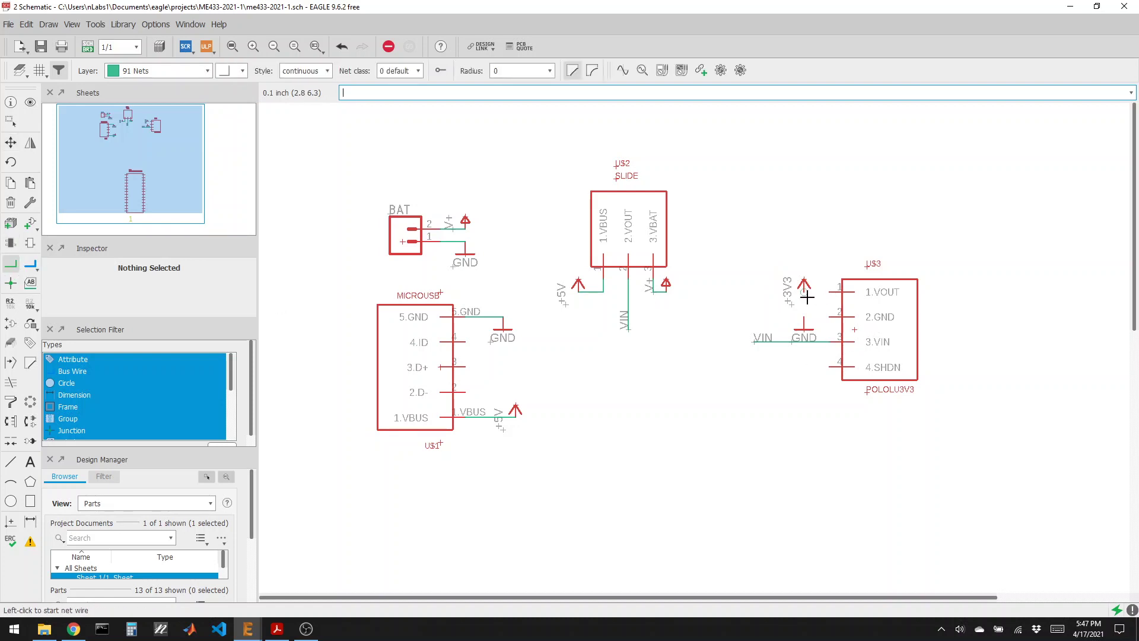
click(826, 296)
click(800, 296)
click(834, 318)
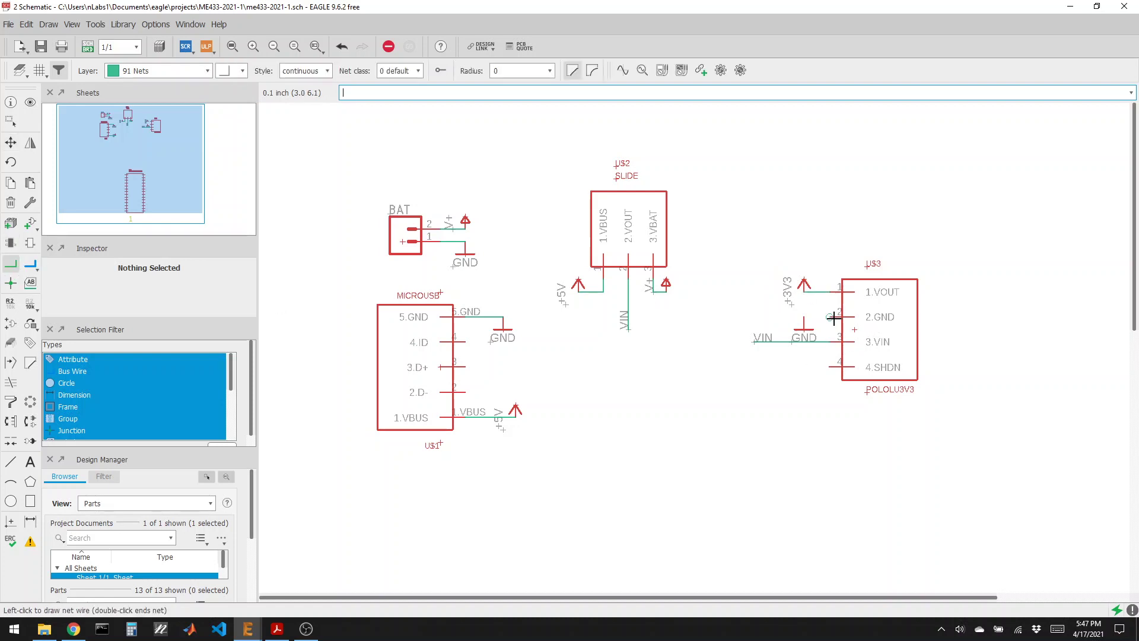
click(805, 320)
Add an LED3MM part from the me433-2021-1 library in the empty area below the SLIDE switch
scroll(587, 320, down, 5)
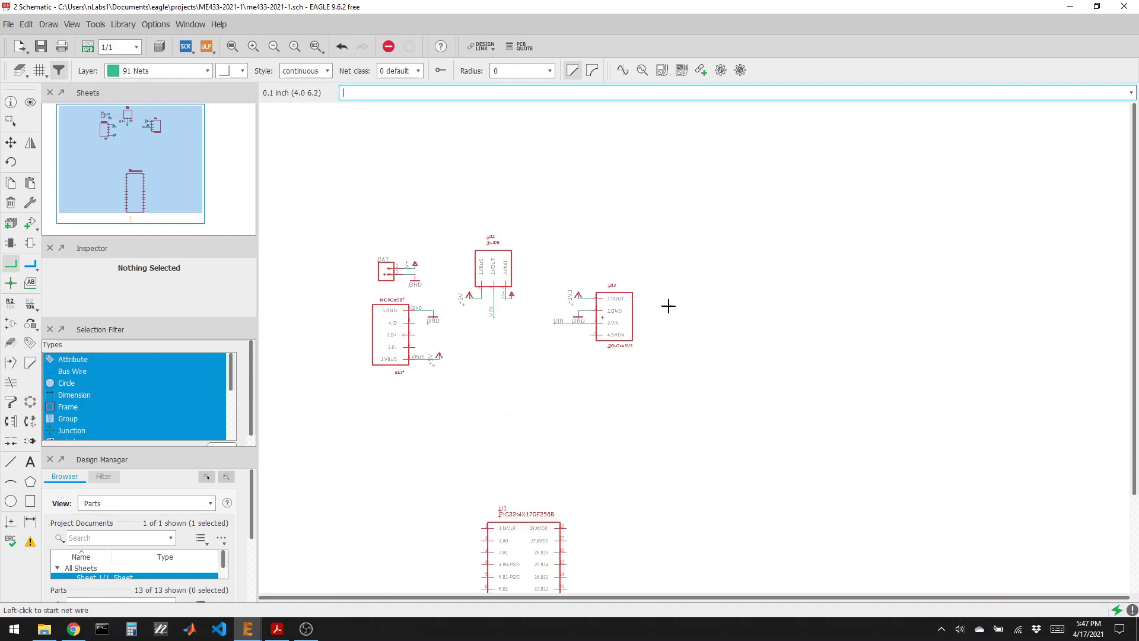
scroll(587, 321, up, 6)
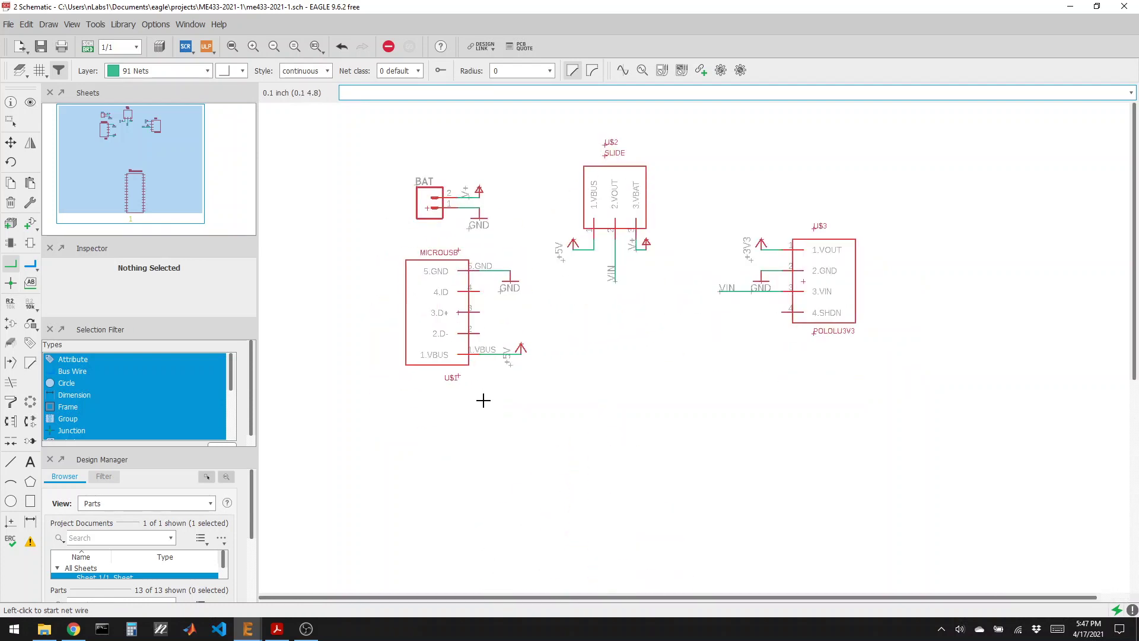
click(31, 224)
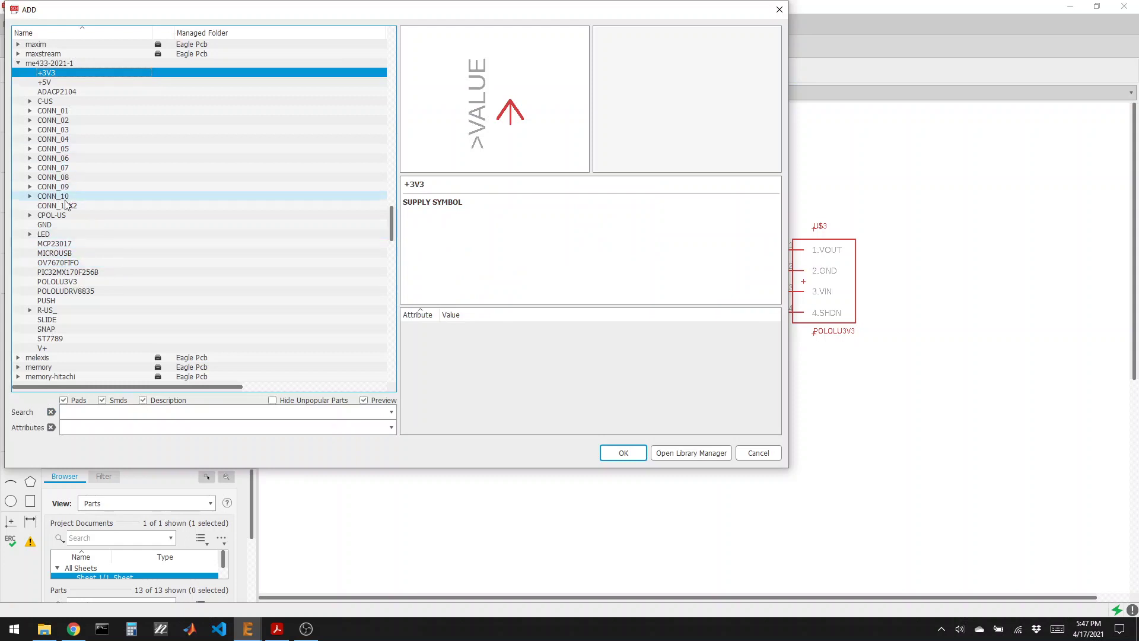
click(55, 234)
click(30, 234)
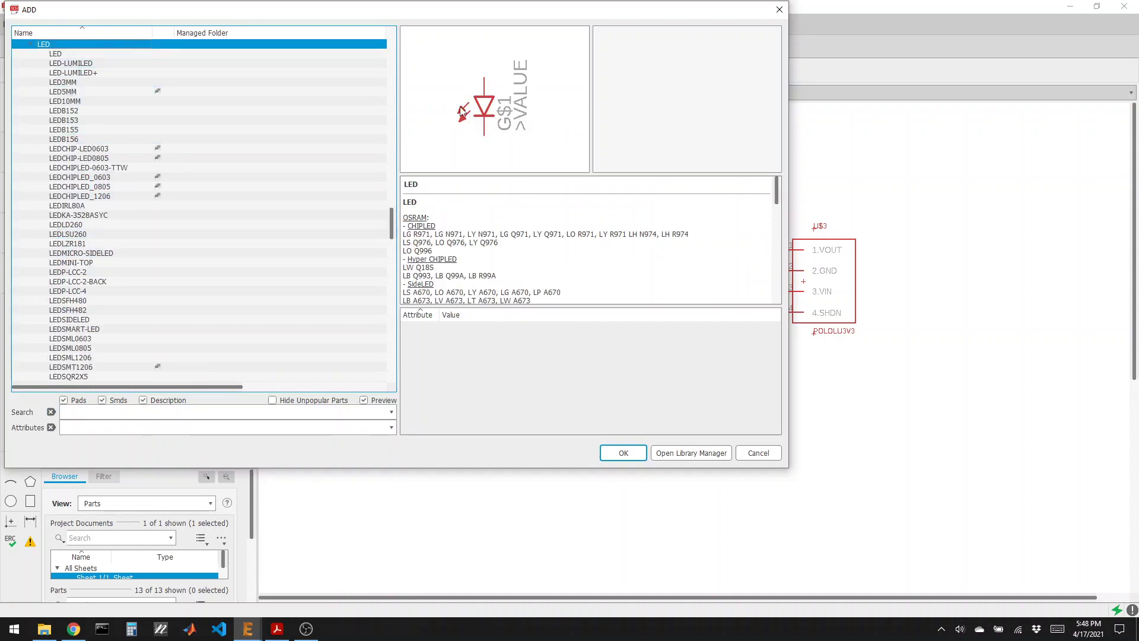
click(71, 82)
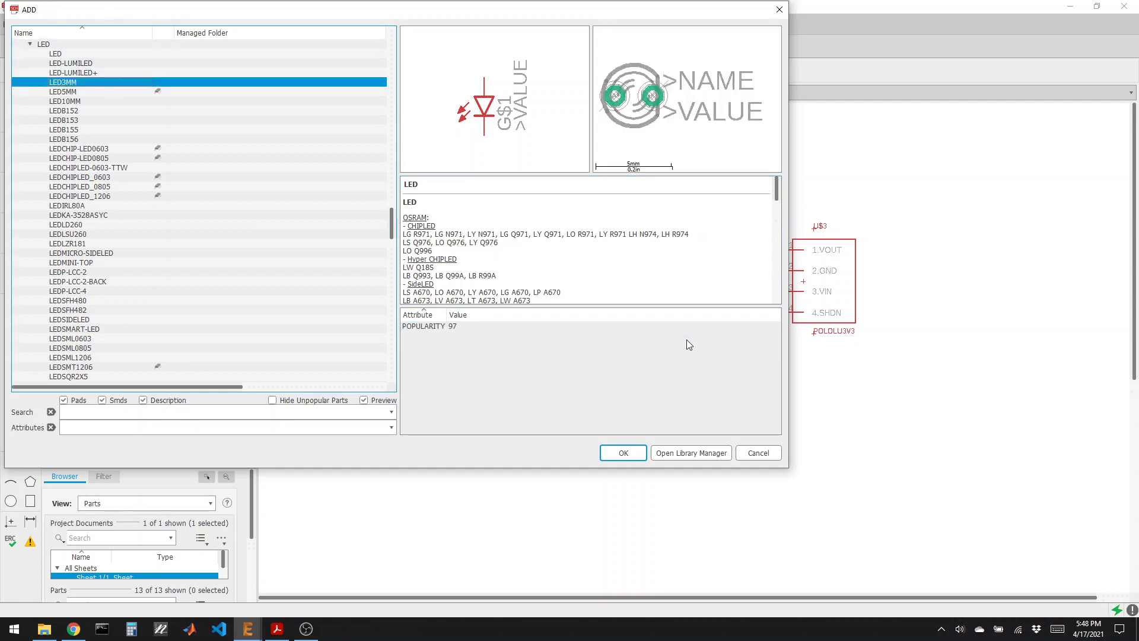
click(627, 459)
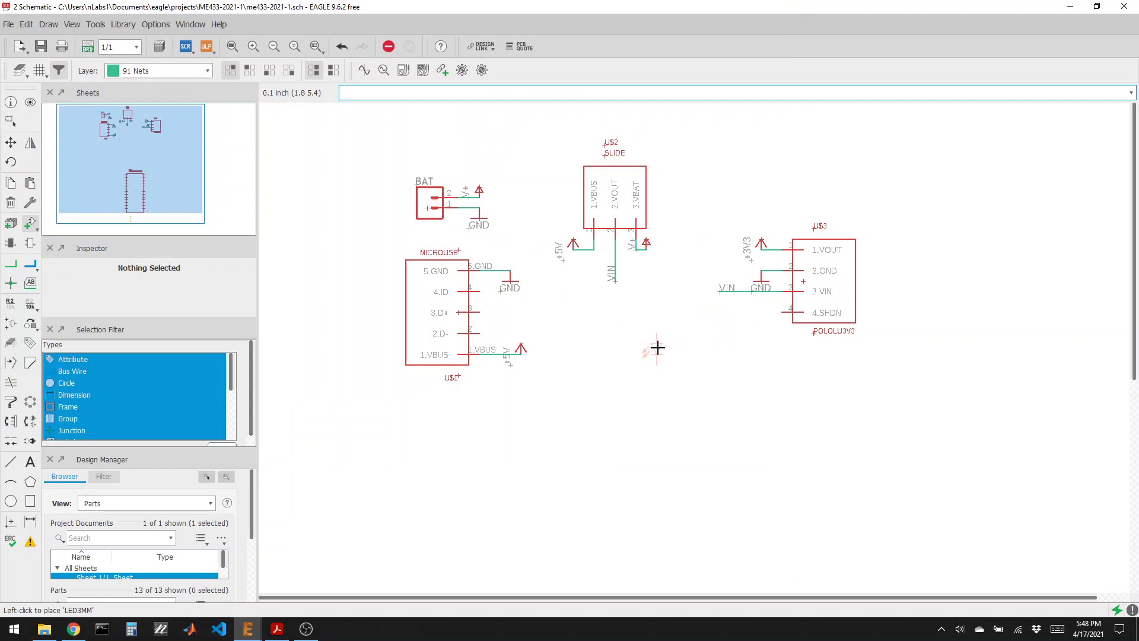
click(656, 347)
Start adding a resistor by expanding the library's R-US_ family and selecting the R-US_0204/2V variant
click(31, 223)
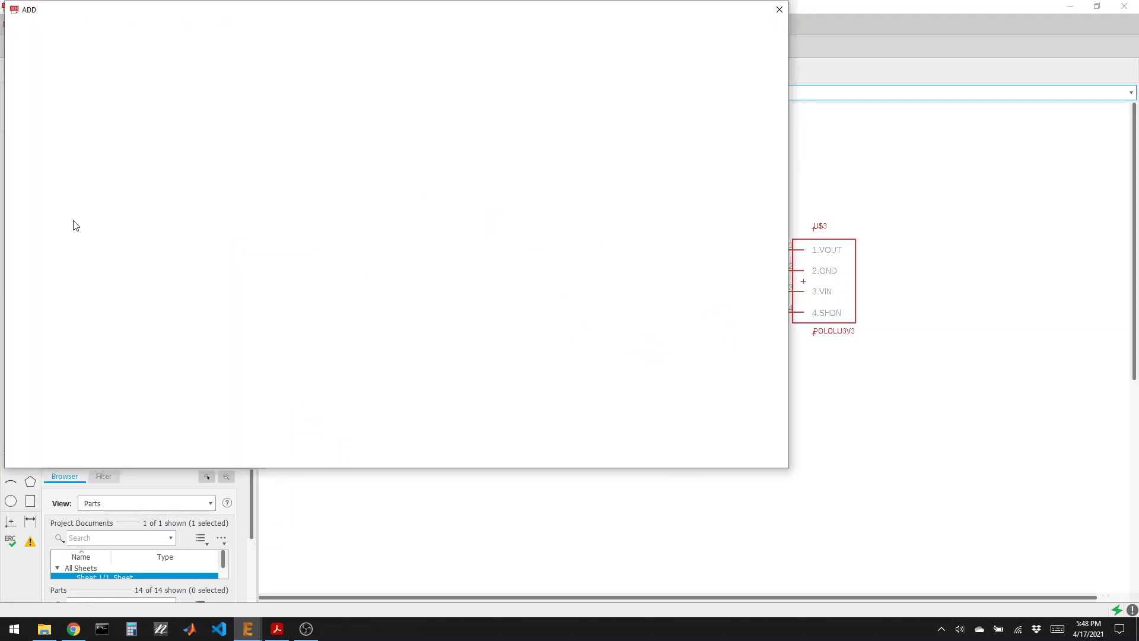
click(29, 45)
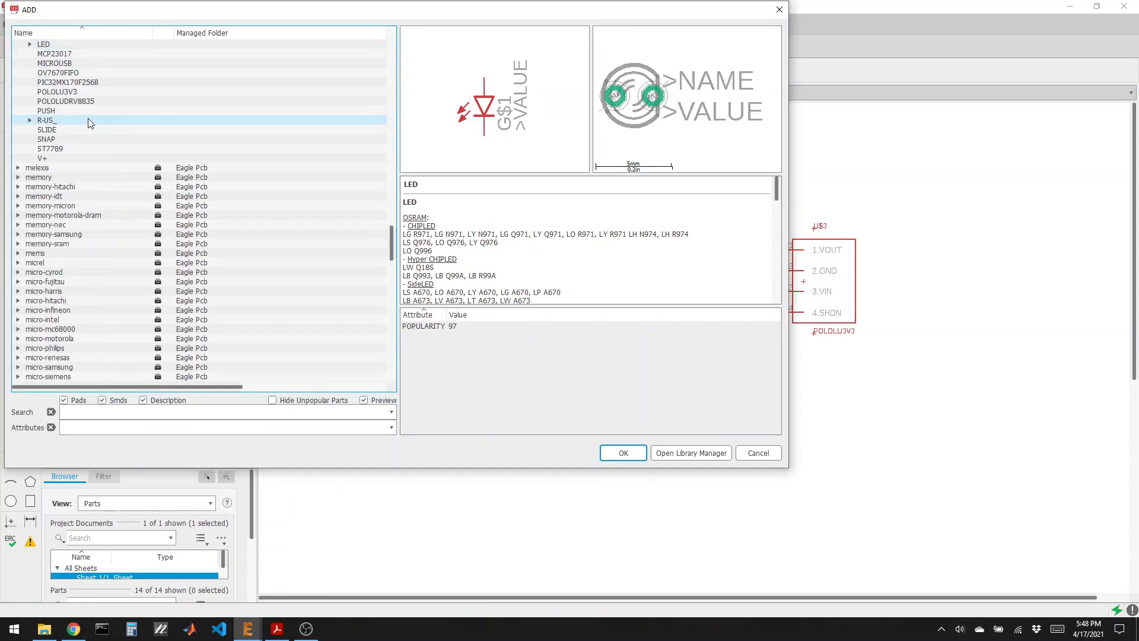
scroll(79, 112, up, 6)
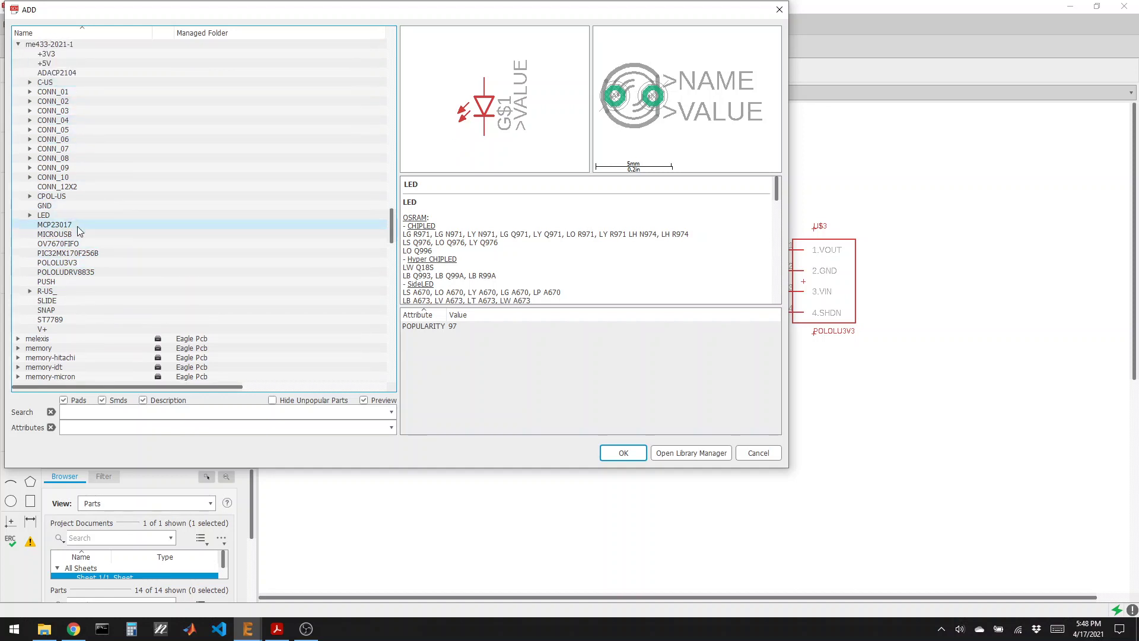
click(30, 290)
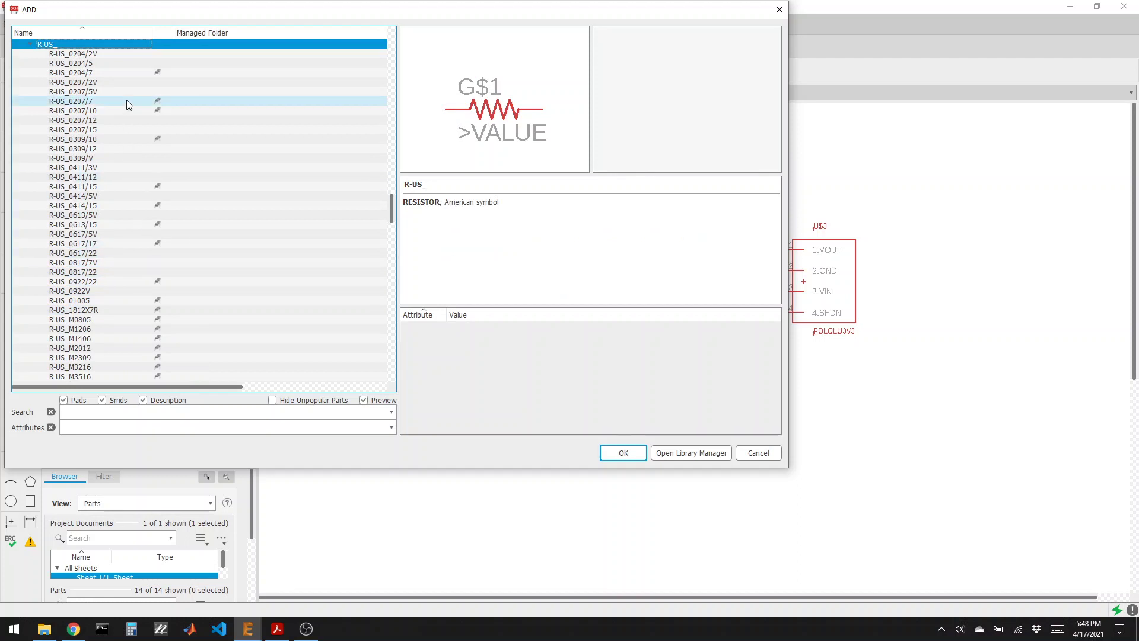
scroll(126, 105, up, 1)
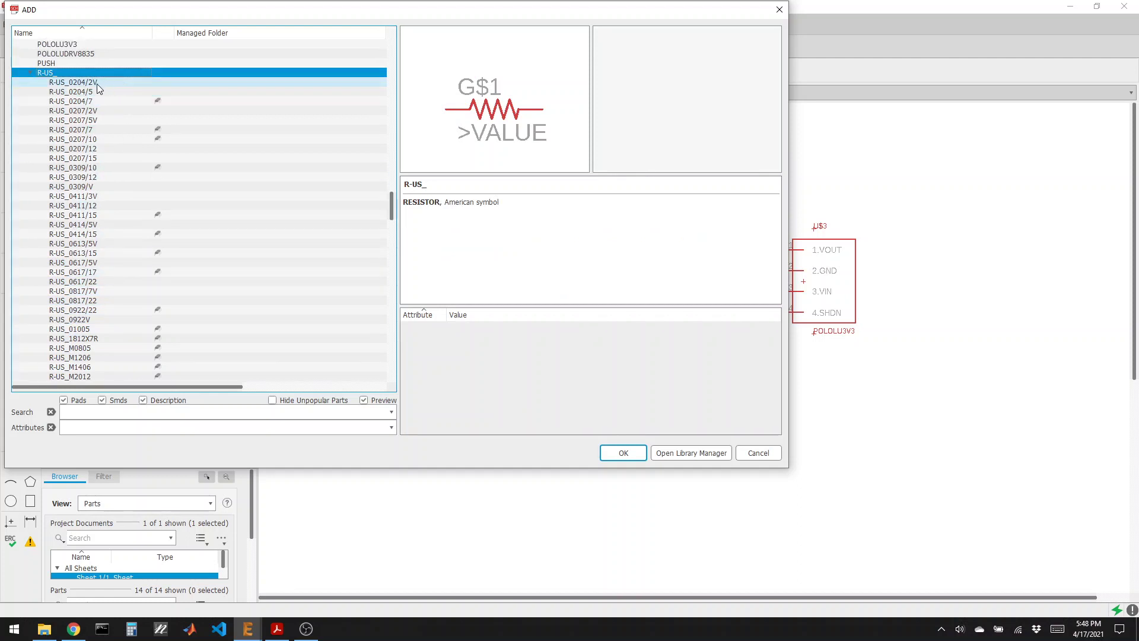
click(109, 83)
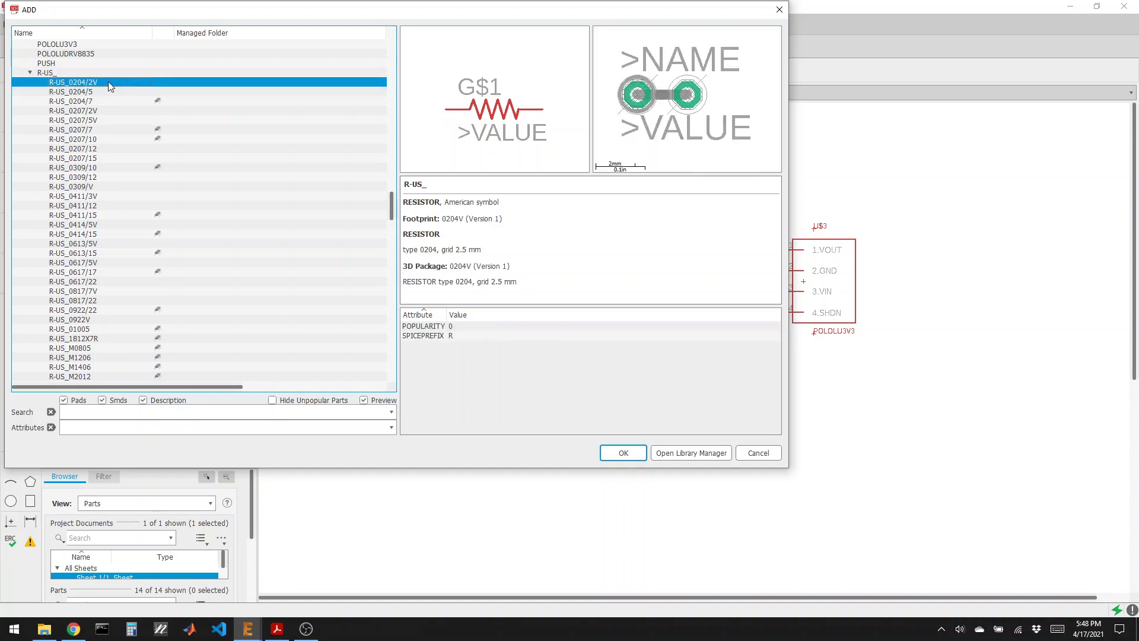
Review the R-US_ resistor variants and place an R-US_0207/10 resistor vertically, directly below LED1
key(Down)
key(Down)
key(Down)
key(Down)
key(Down)
key(Down)
key(Down)
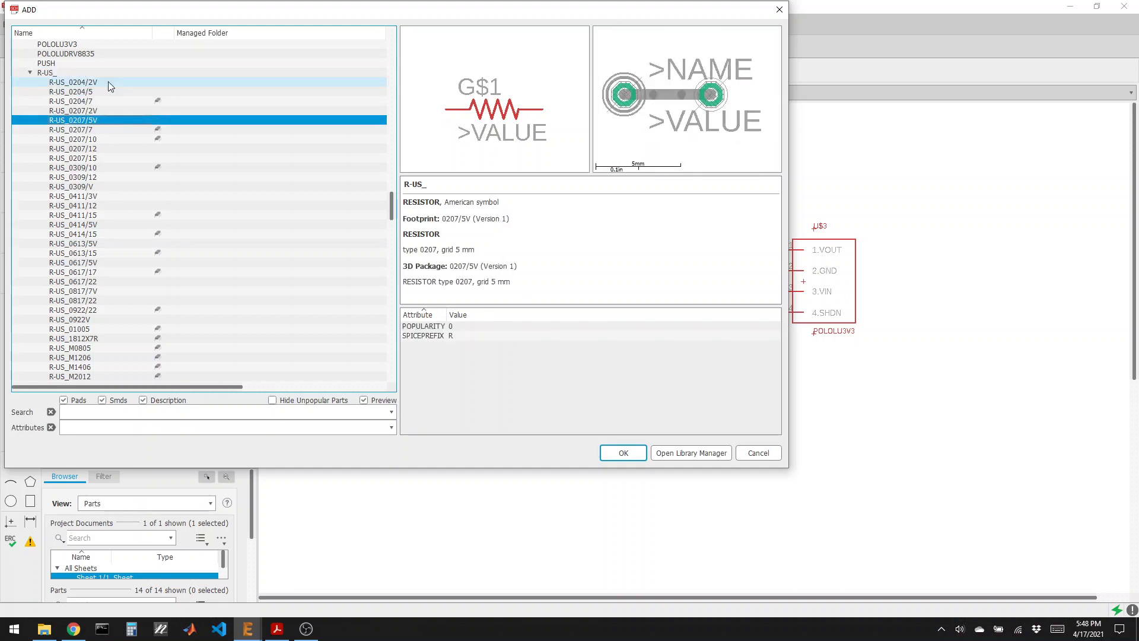
key(Down)
key(Down)
key(Down)
key(Down)
key(Down)
key(Down)
key(Up)
key(Up)
key(Up)
key(Up)
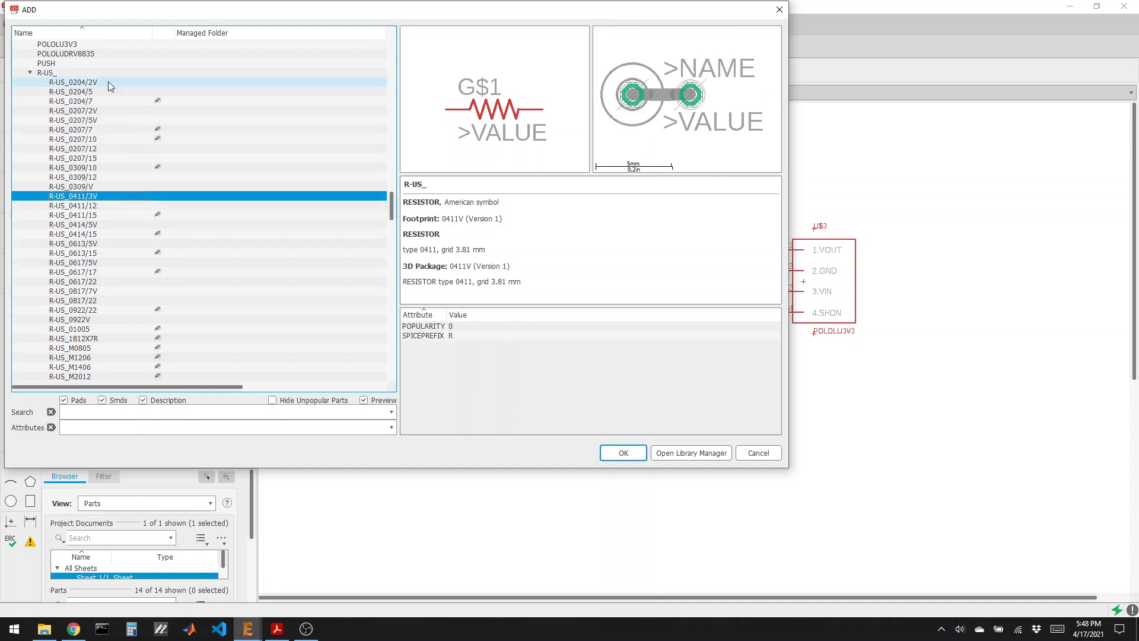
key(Up)
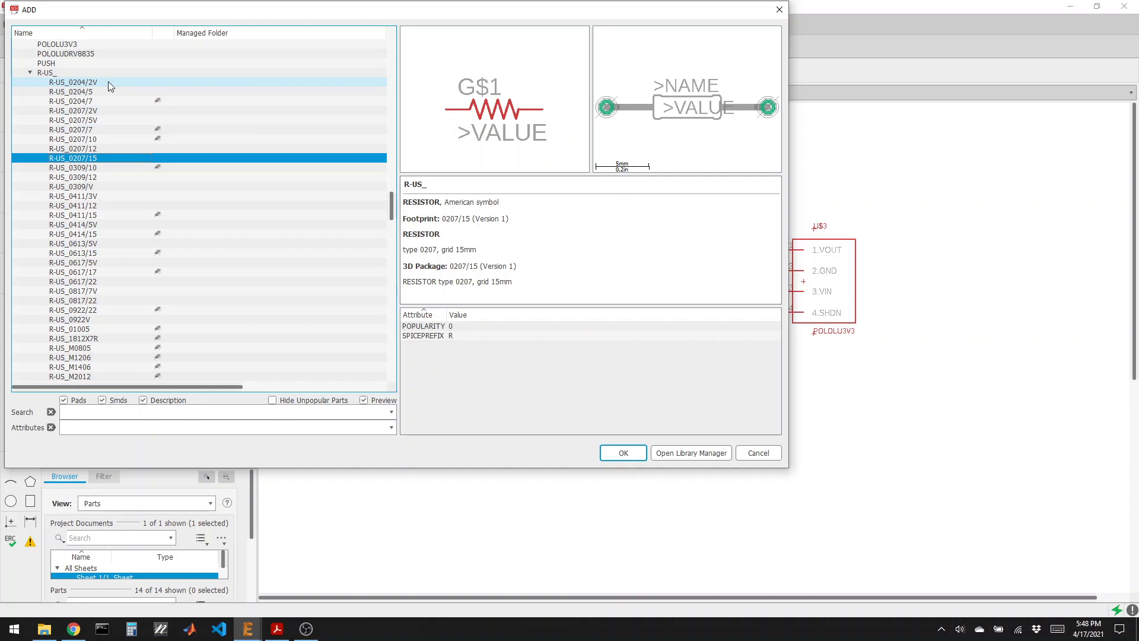
key(Up)
key(Up)
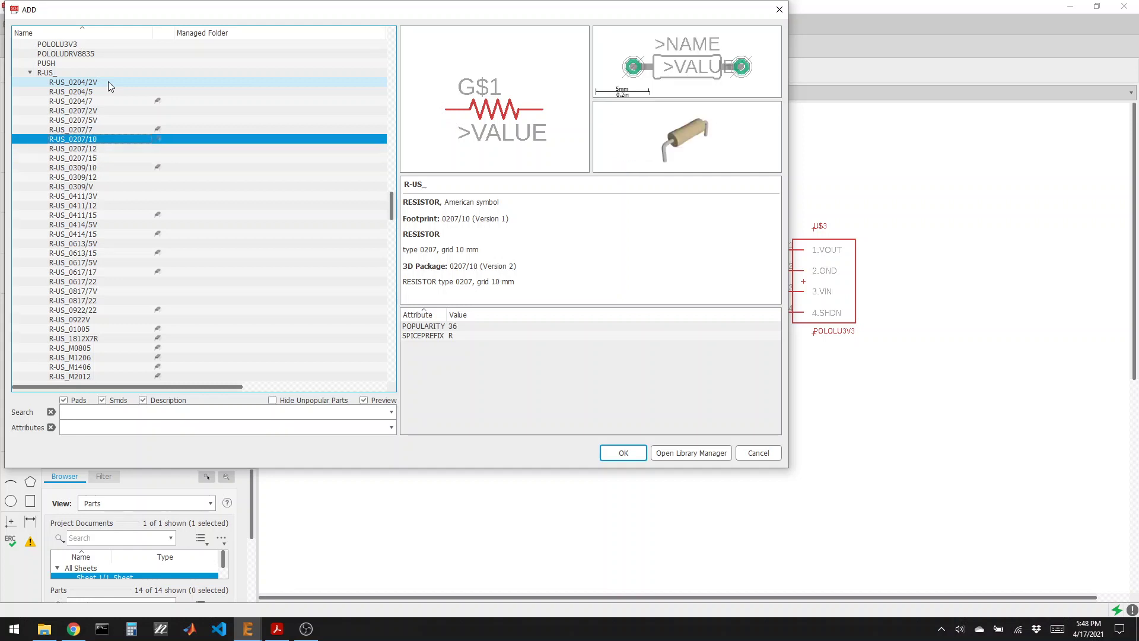
click(611, 459)
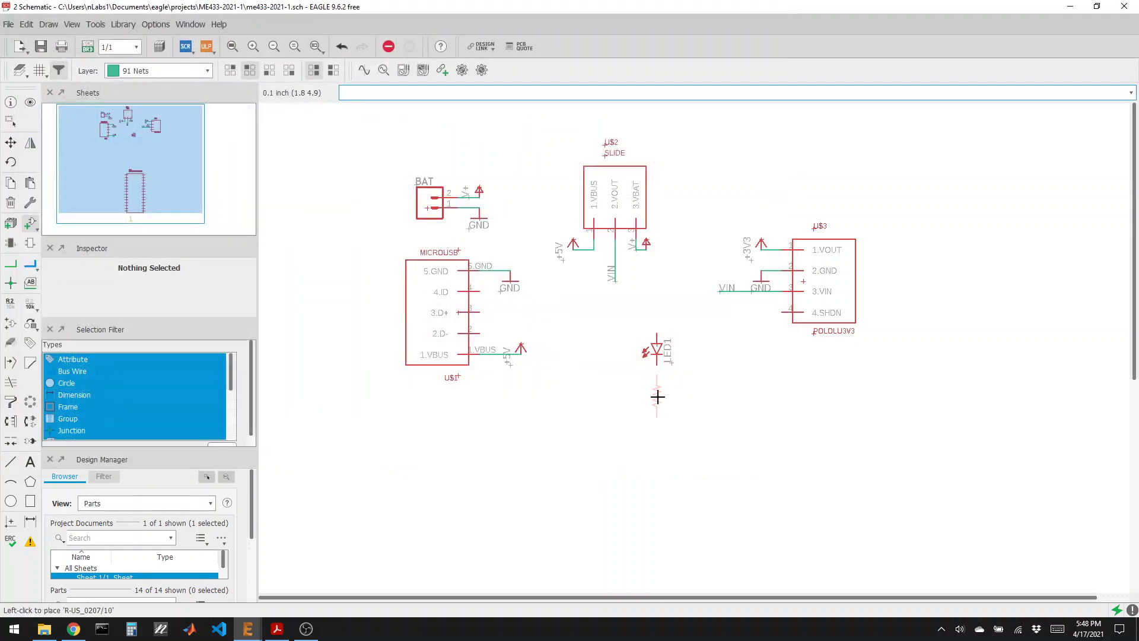
click(658, 397)
Add a +3V3 supply symbol from the me433-2021-1 library directly above LED1
click(30, 224)
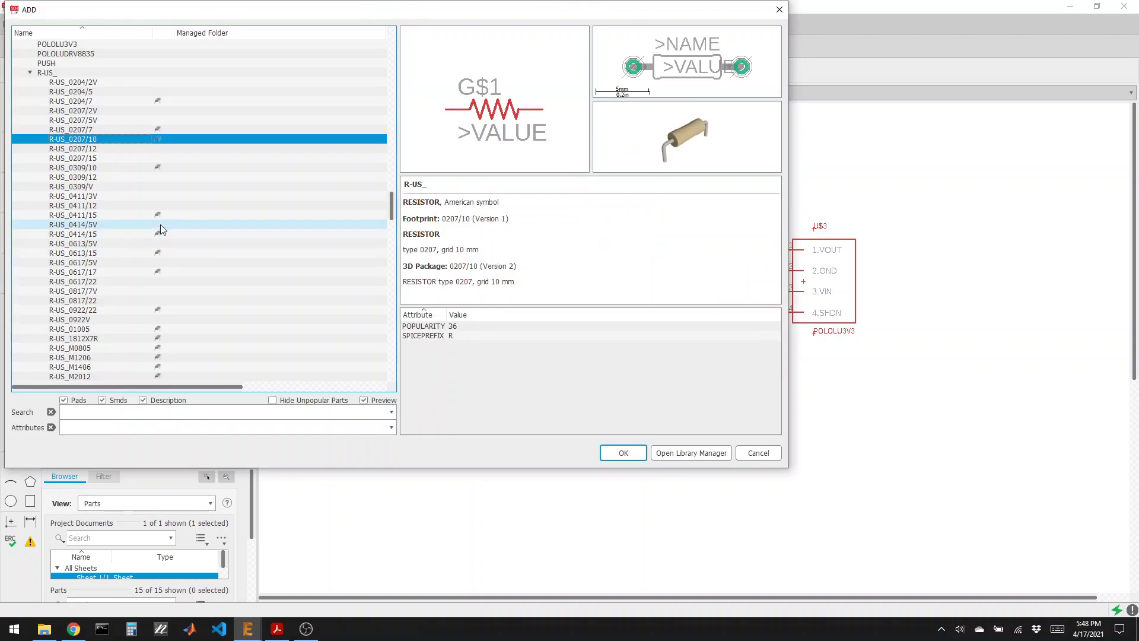
click(30, 73)
scroll(85, 176, up, 2)
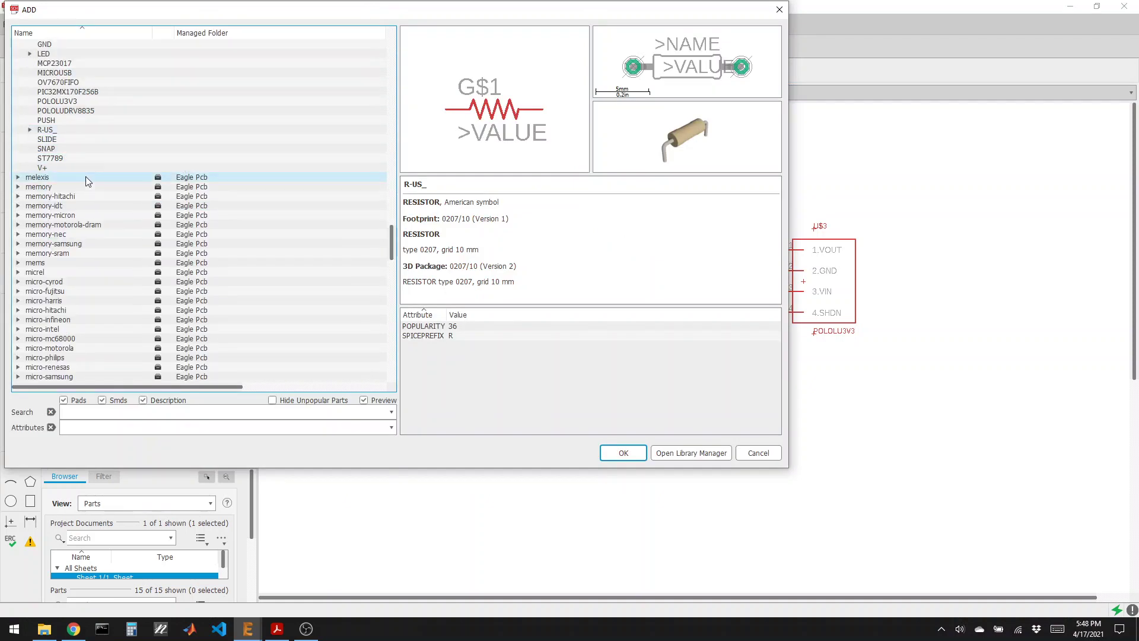
scroll(83, 170, up, 6)
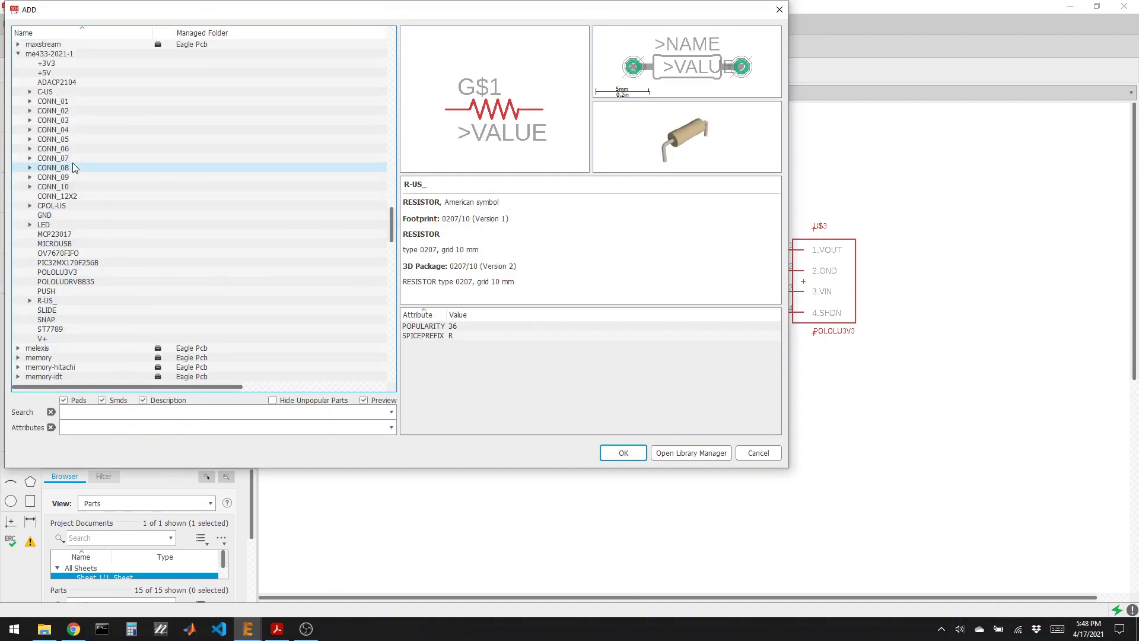
click(63, 63)
click(622, 452)
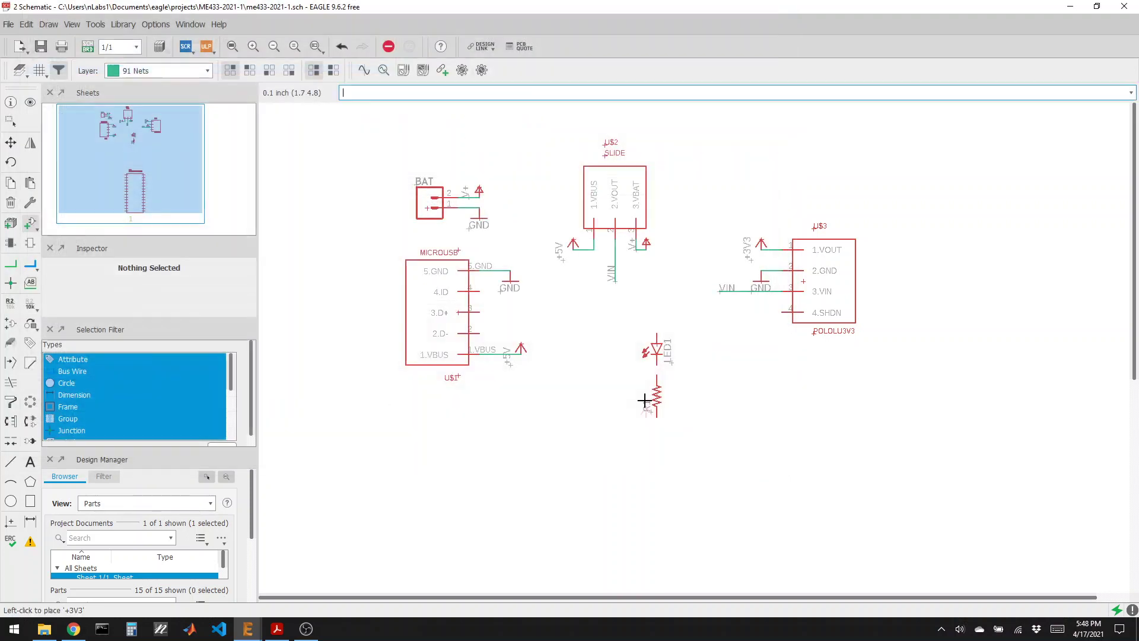
click(658, 312)
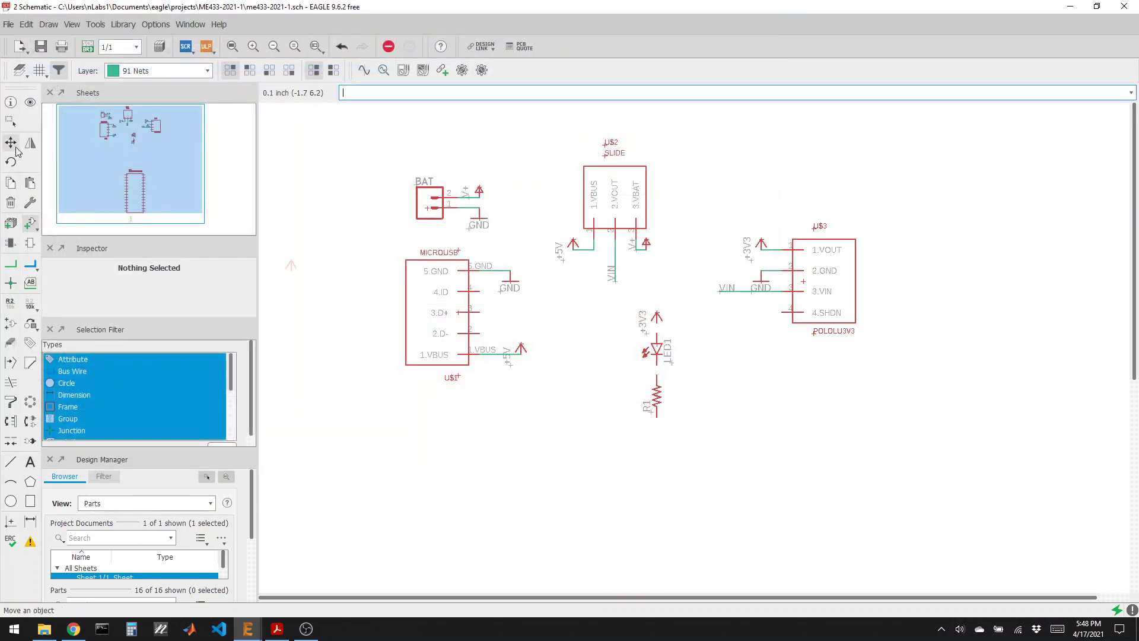
Add a GND symbol below resistor R1 and connect +3V3, LED1, R1 and GND in series with nets
click(30, 223)
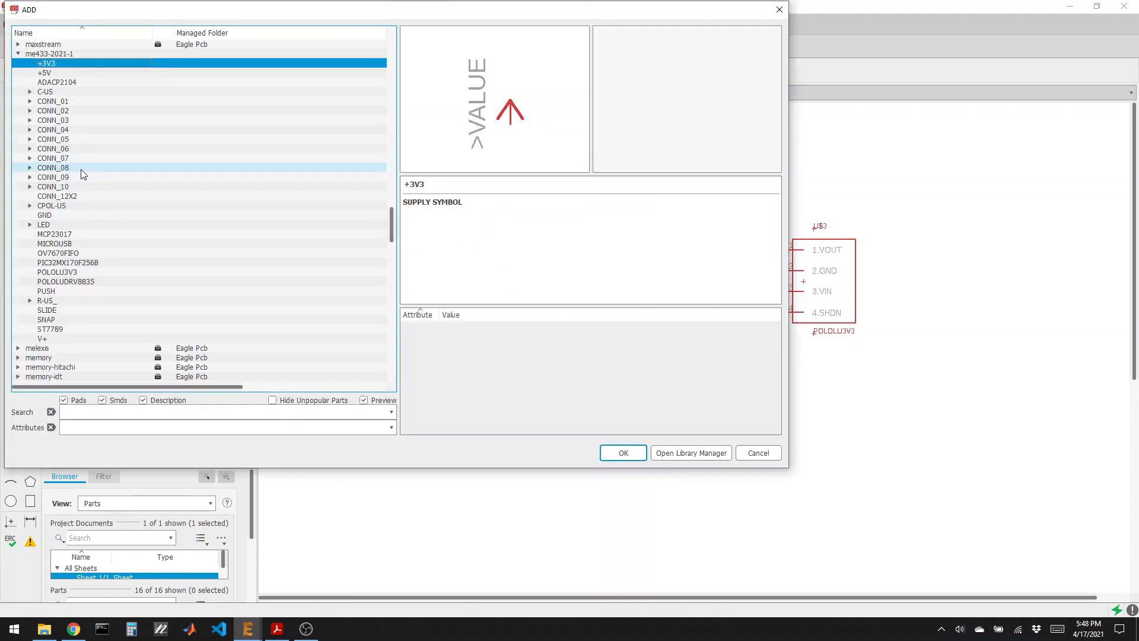
click(44, 215)
click(617, 453)
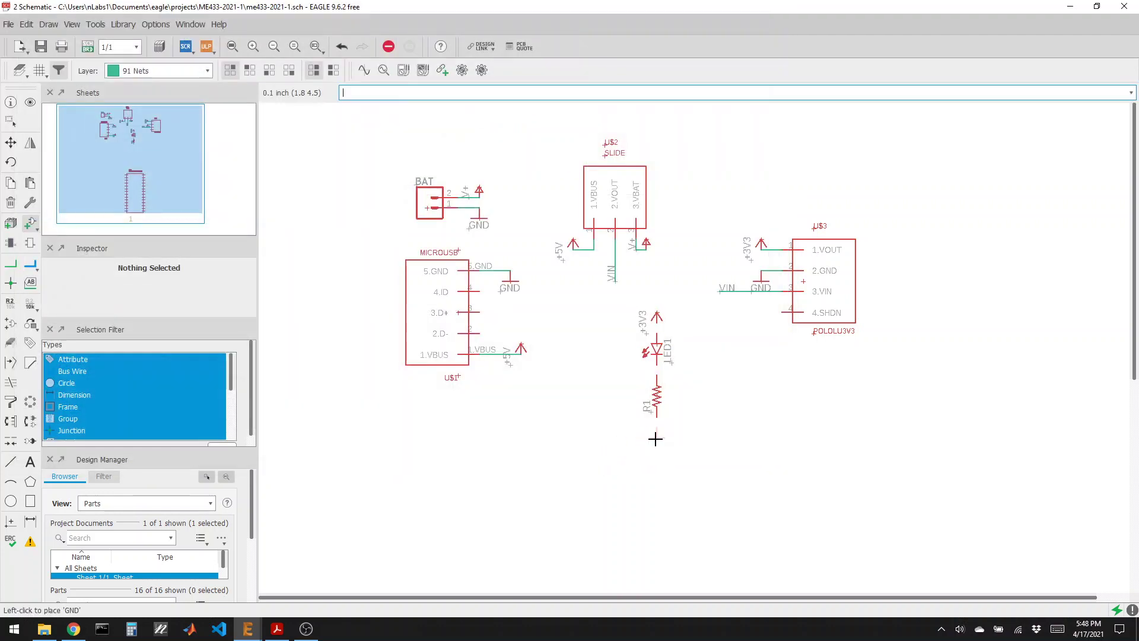
click(640, 439)
click(11, 264)
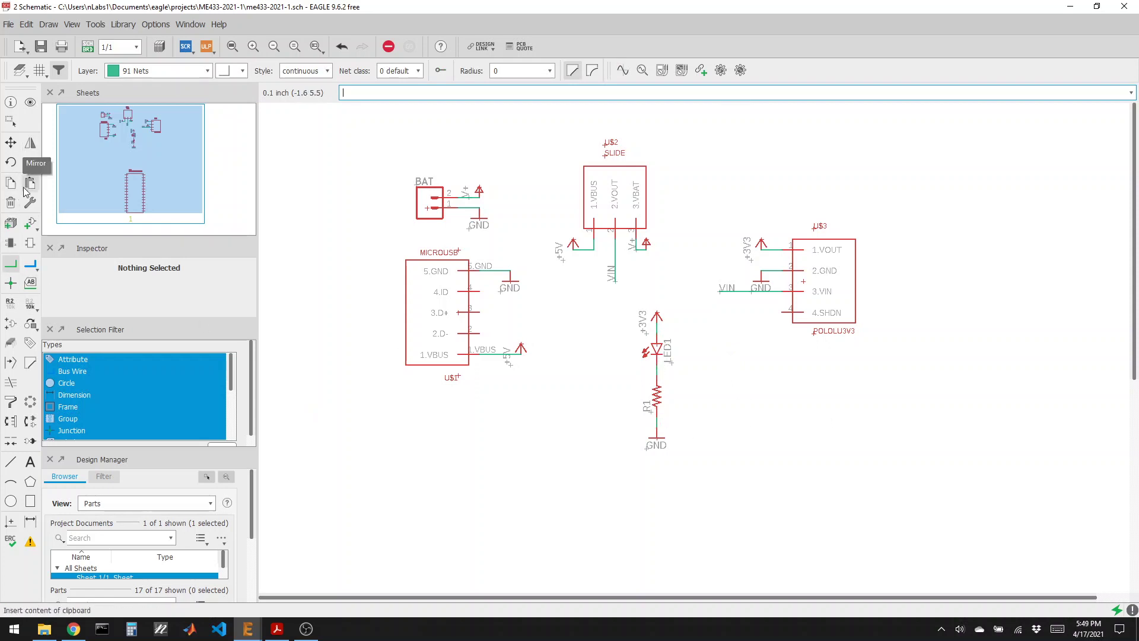
Set the value of resistor R1 to 330 and the value of LED1 to RED
click(30, 304)
click(657, 397)
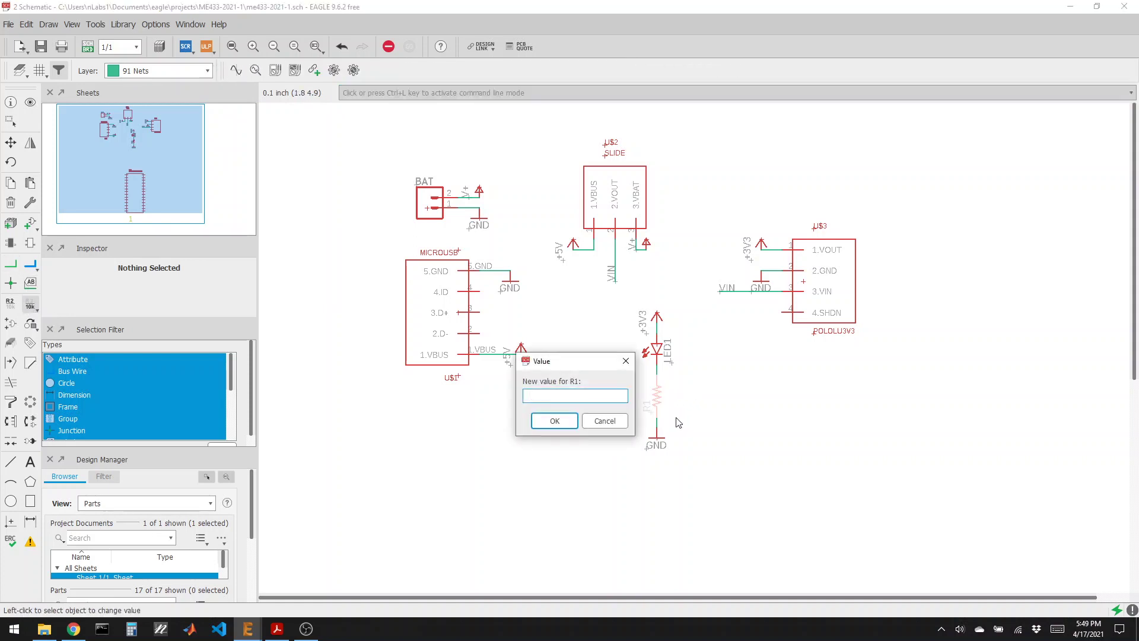
text(330)
key(Return)
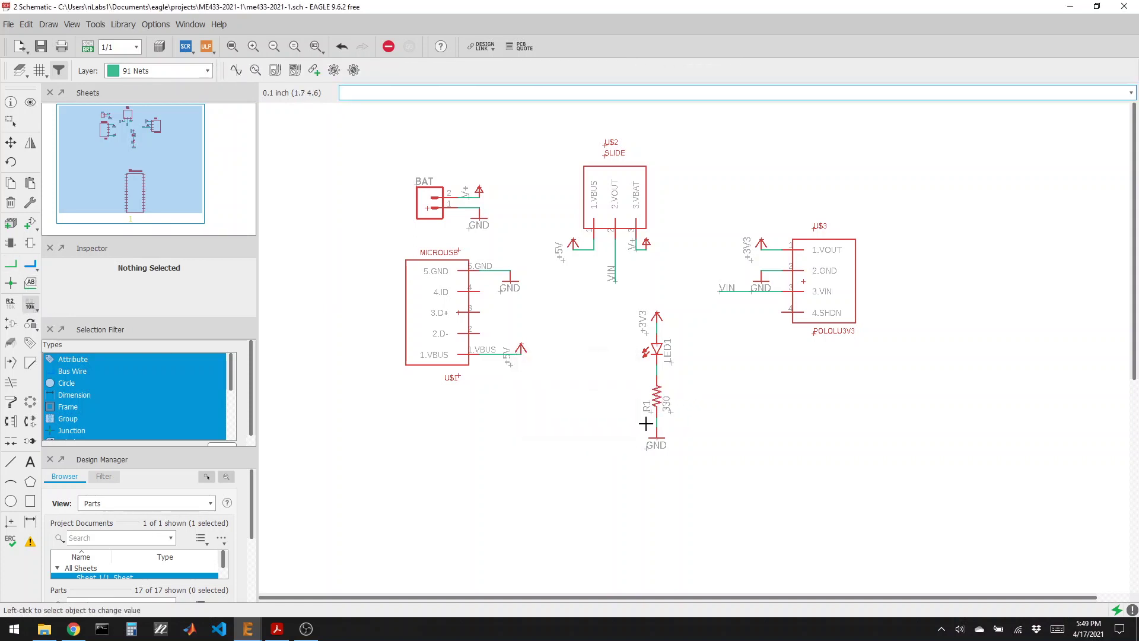
click(653, 349)
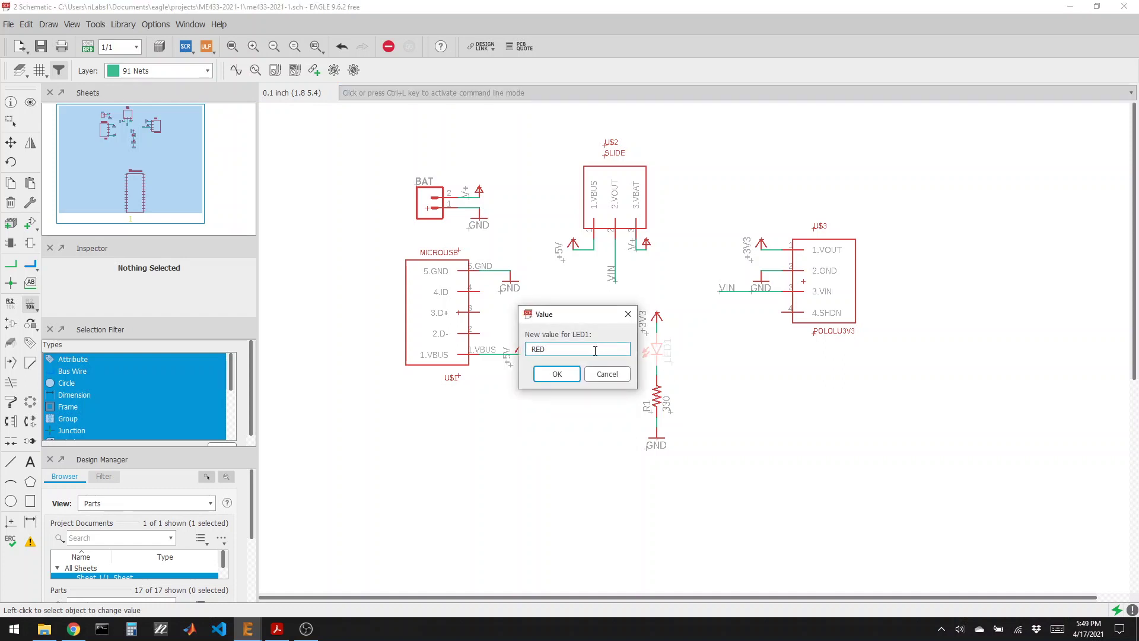
key(Return)
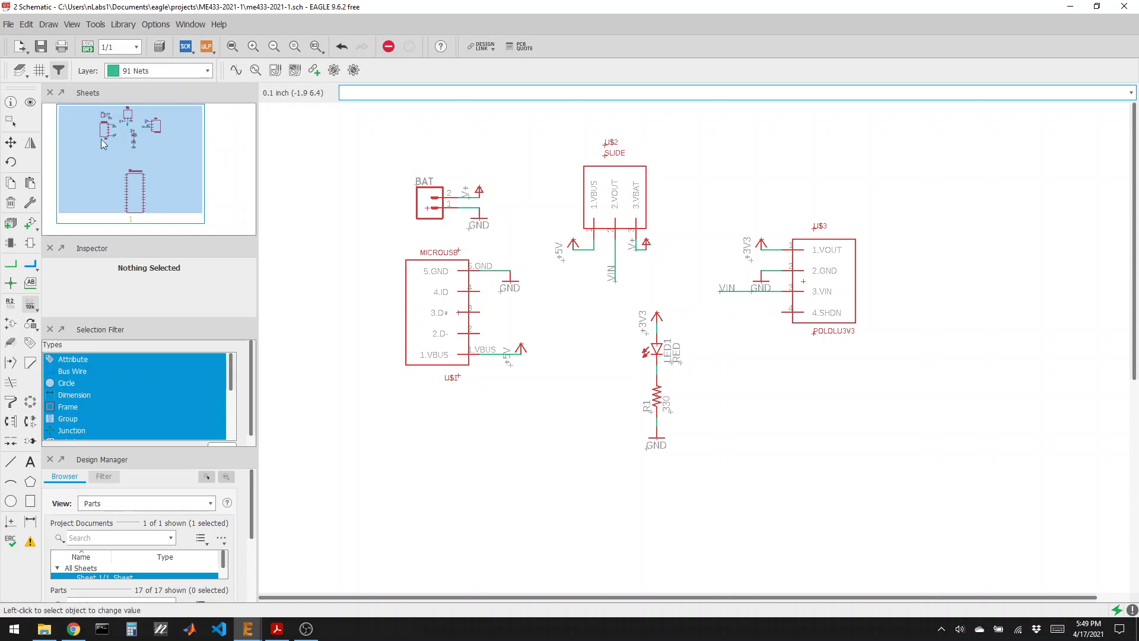
Save the schematic
click(41, 46)
click(306, 630)
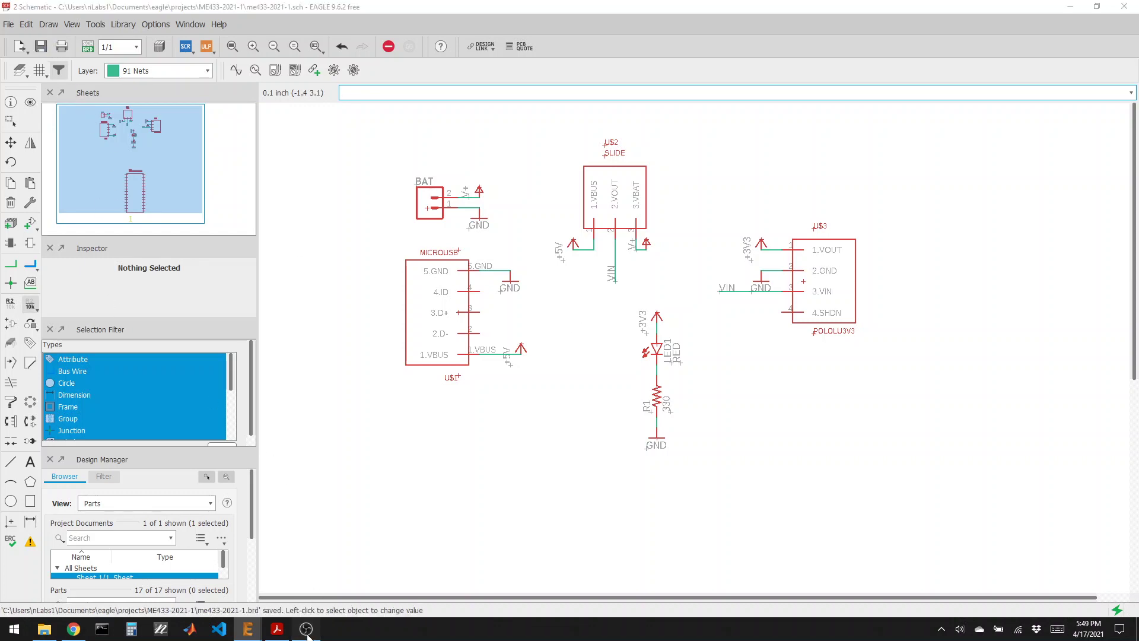
click(306, 630)
Move the PIC32MX170F256B up and to the right, leaving room for parts on its left side
scroll(507, 271, down, 1)
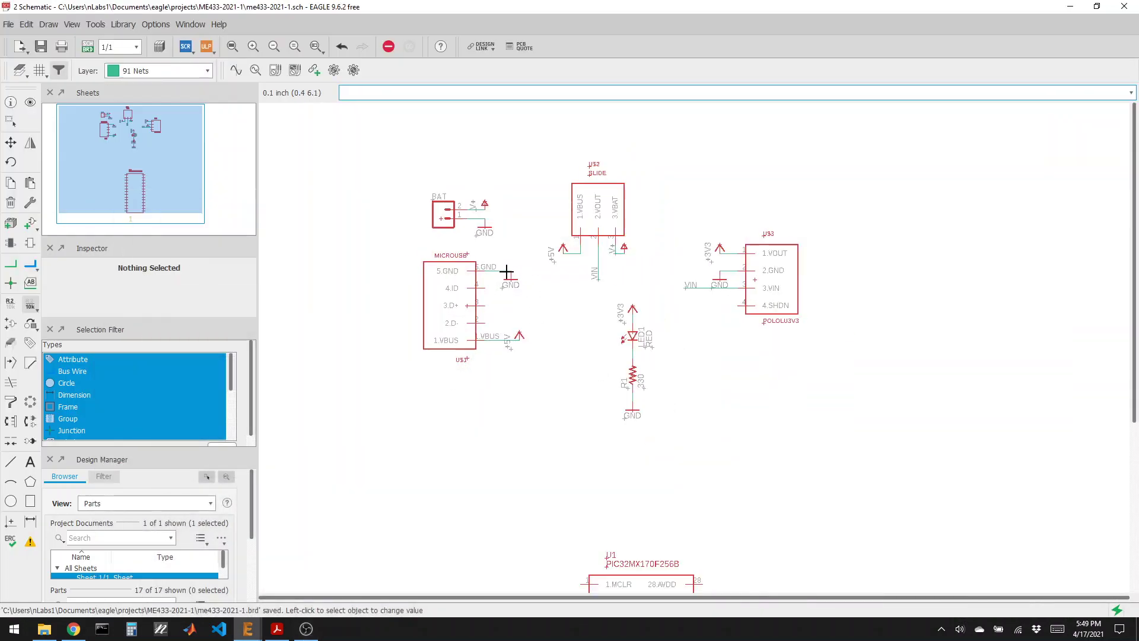
scroll(507, 272, down, 2)
scroll(521, 311, up, 1)
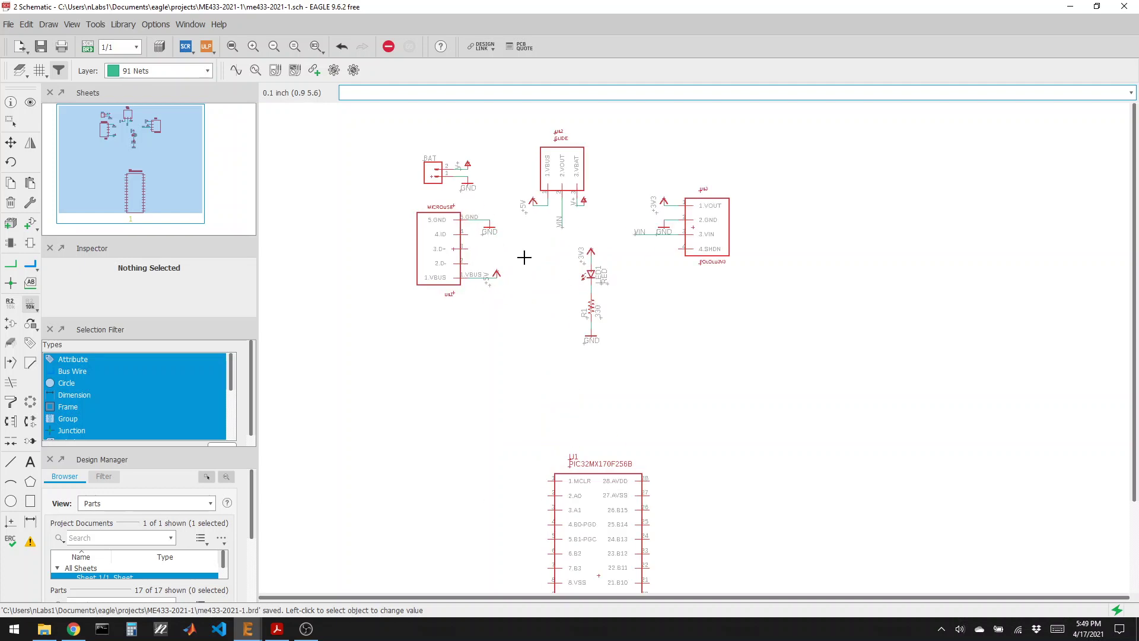
scroll(525, 257, down, 1)
scroll(606, 357, down, 1)
scroll(525, 223, up, 1)
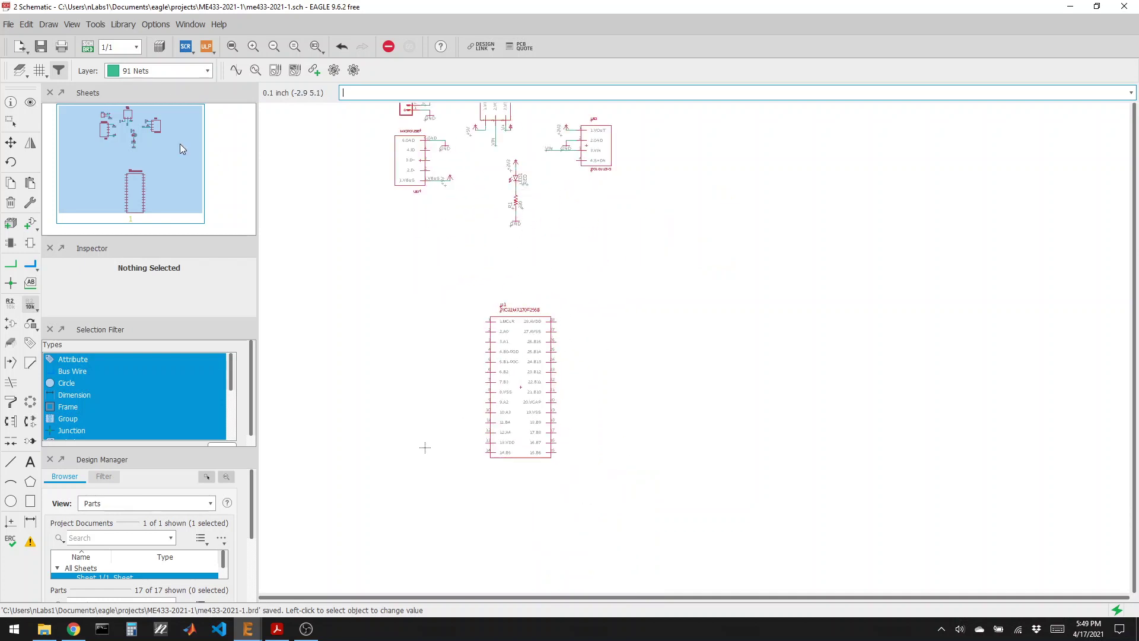
click(10, 142)
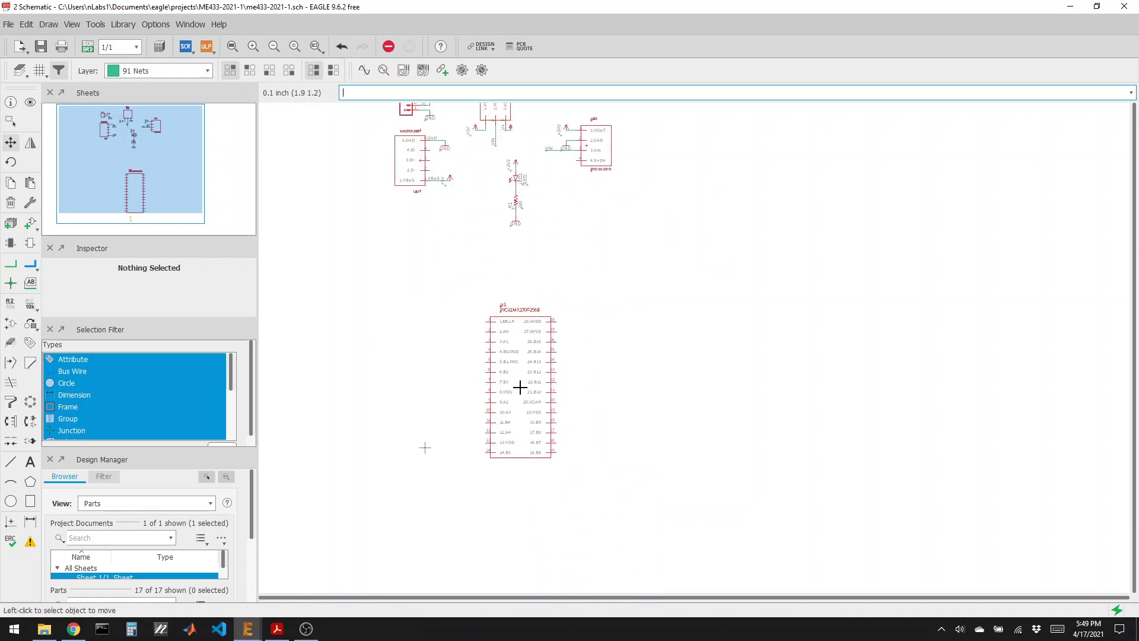
drag(520, 387, 606, 347)
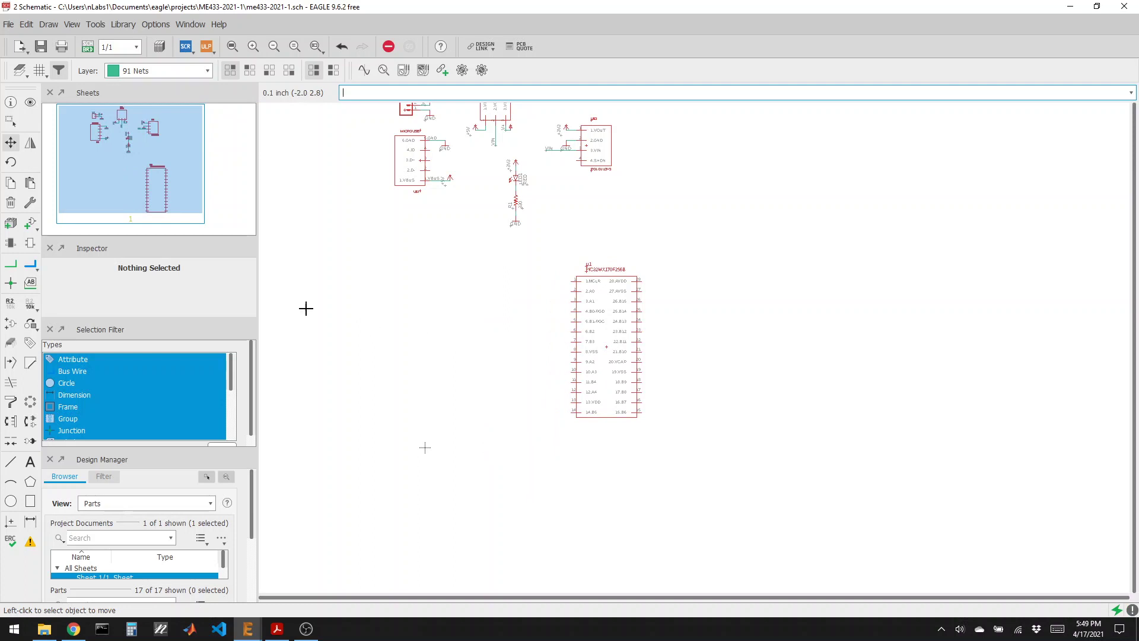
Add the SNAP programming connector from the me433-2021-1 library to the left of the PIC32MX170F256B
click(31, 227)
click(67, 319)
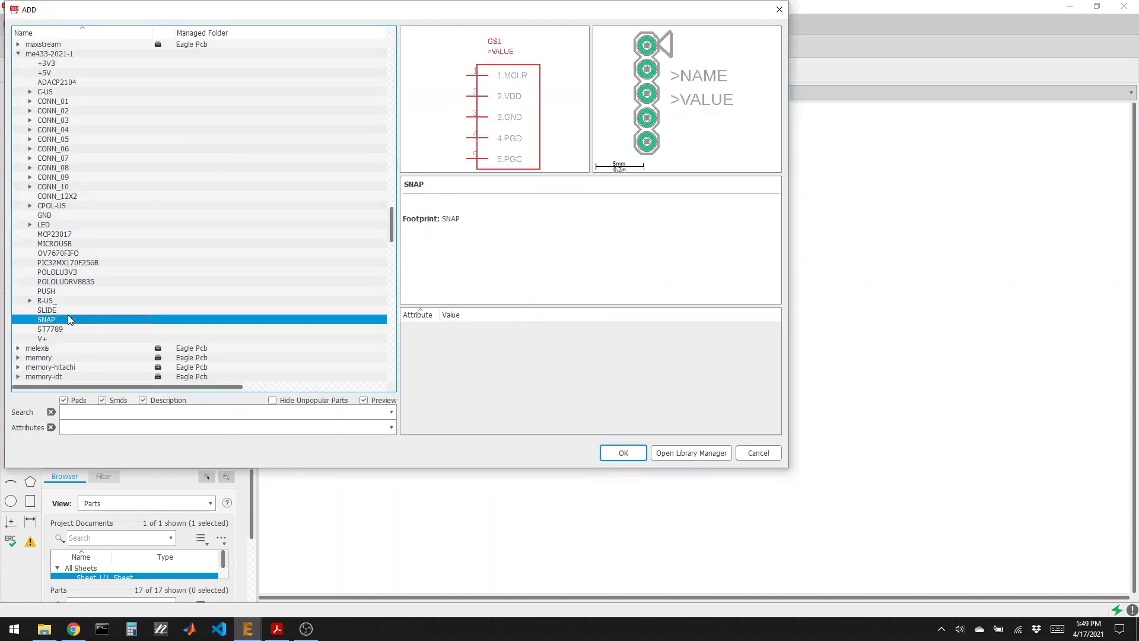
click(624, 453)
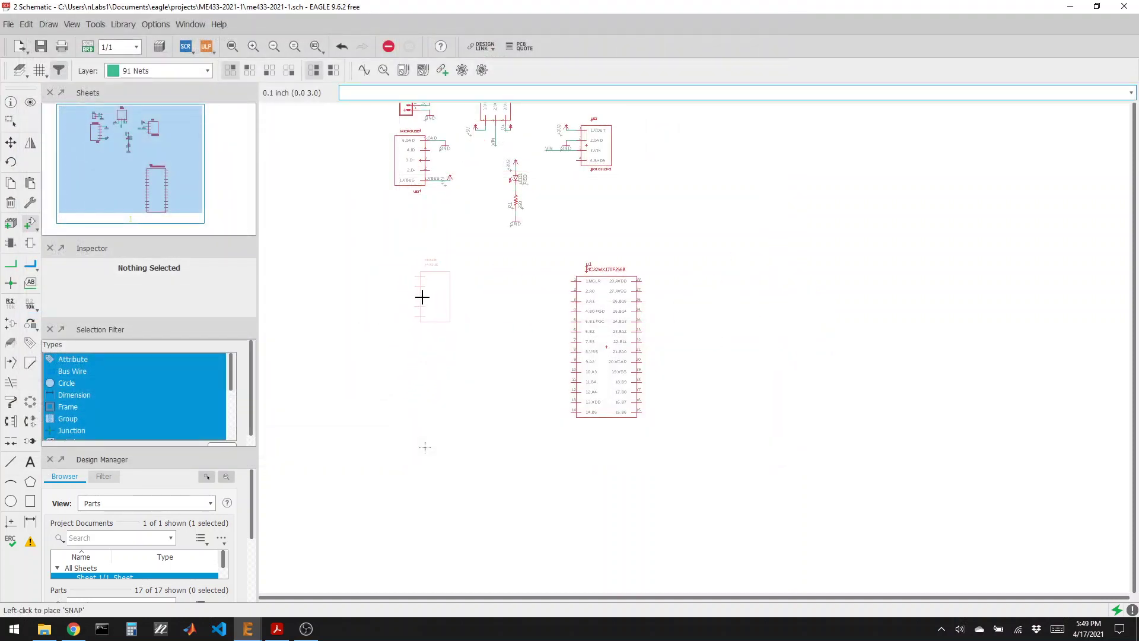
click(422, 297)
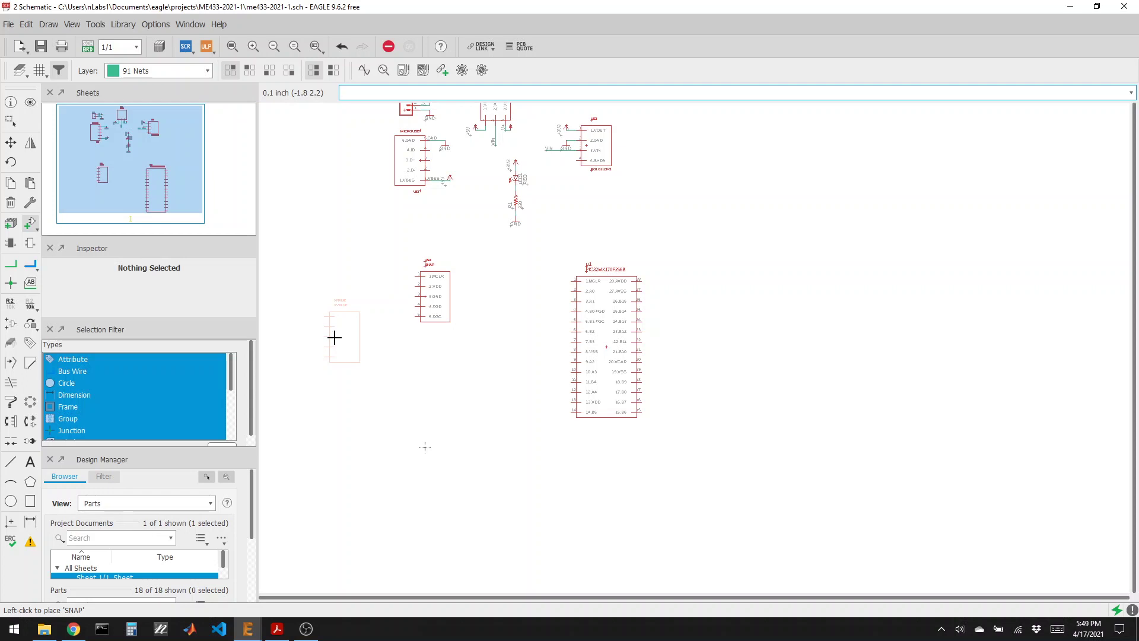
key(Escape)
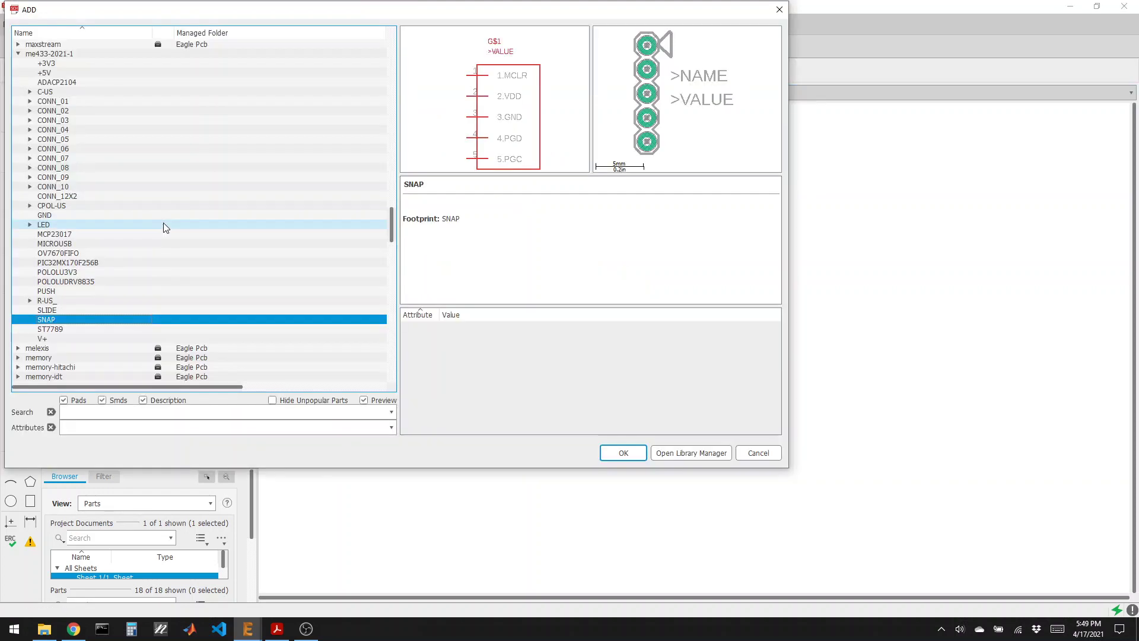
Add a PUSH button part from the me433-2021-1 library just below the SNAP connector
click(69, 290)
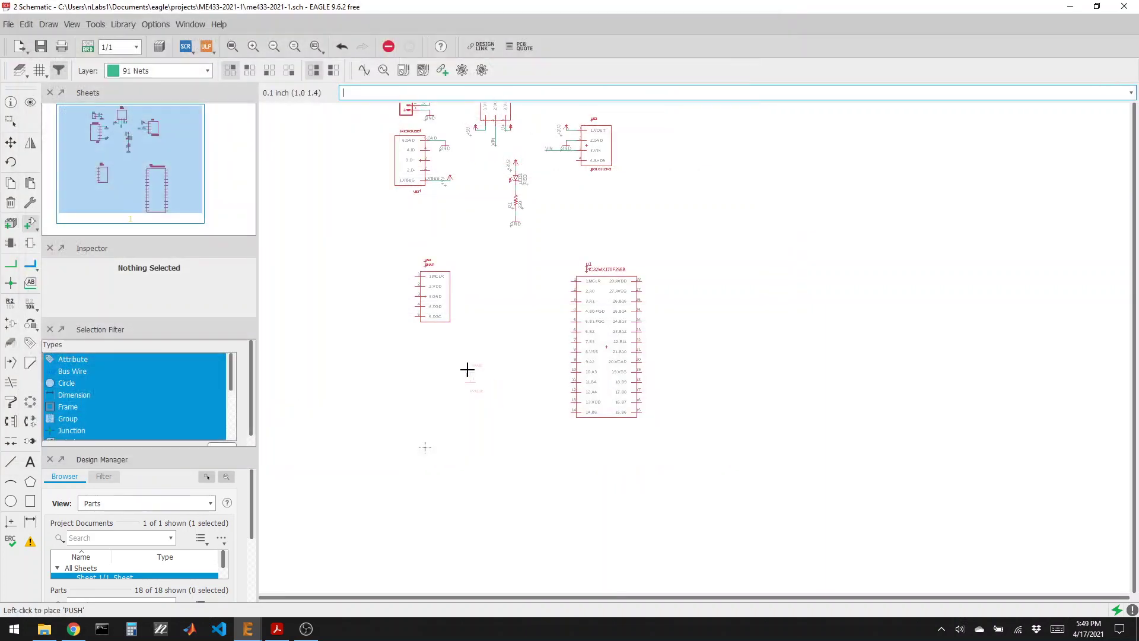
click(624, 453)
click(31, 223)
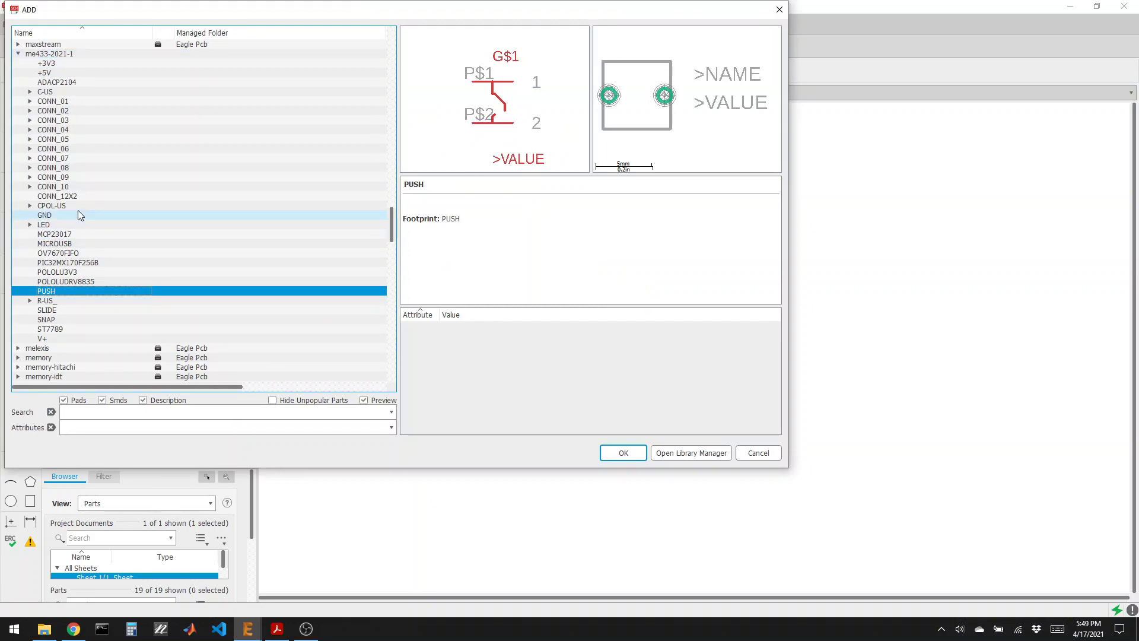
click(754, 453)
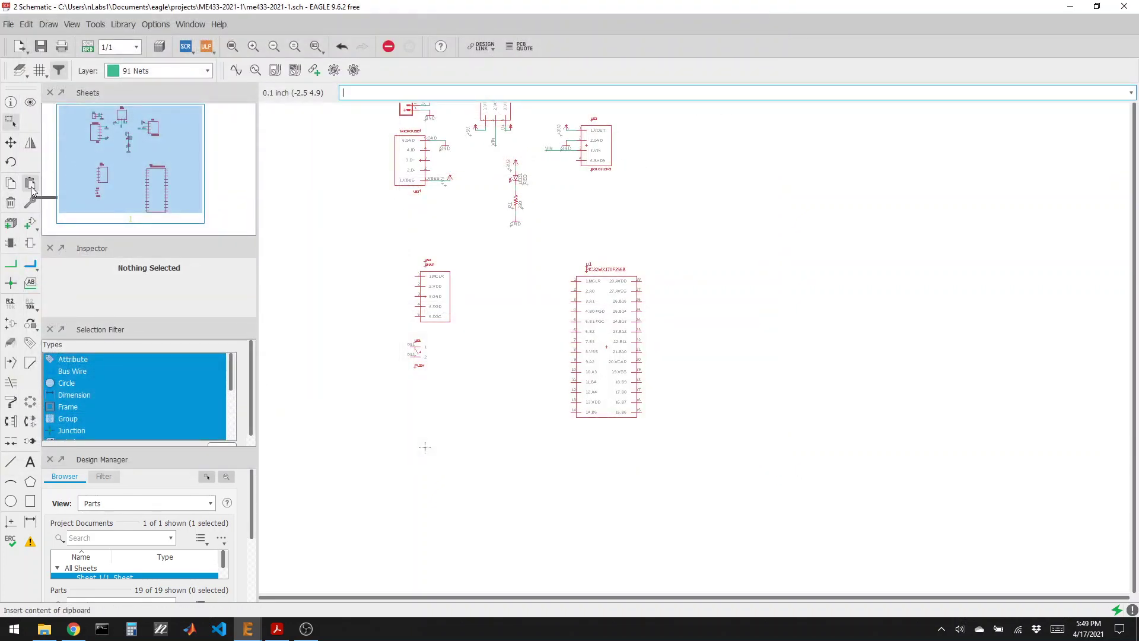
Copy the 330 resistor R1 and place the copy immediately to the right of the PUSH button
click(10, 183)
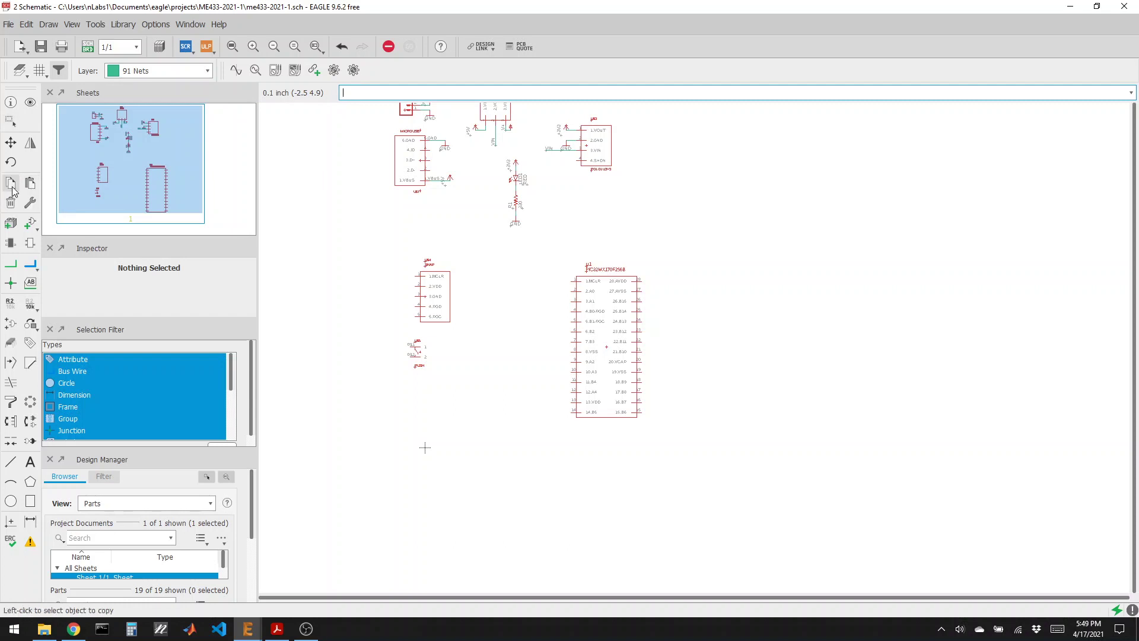
click(515, 203)
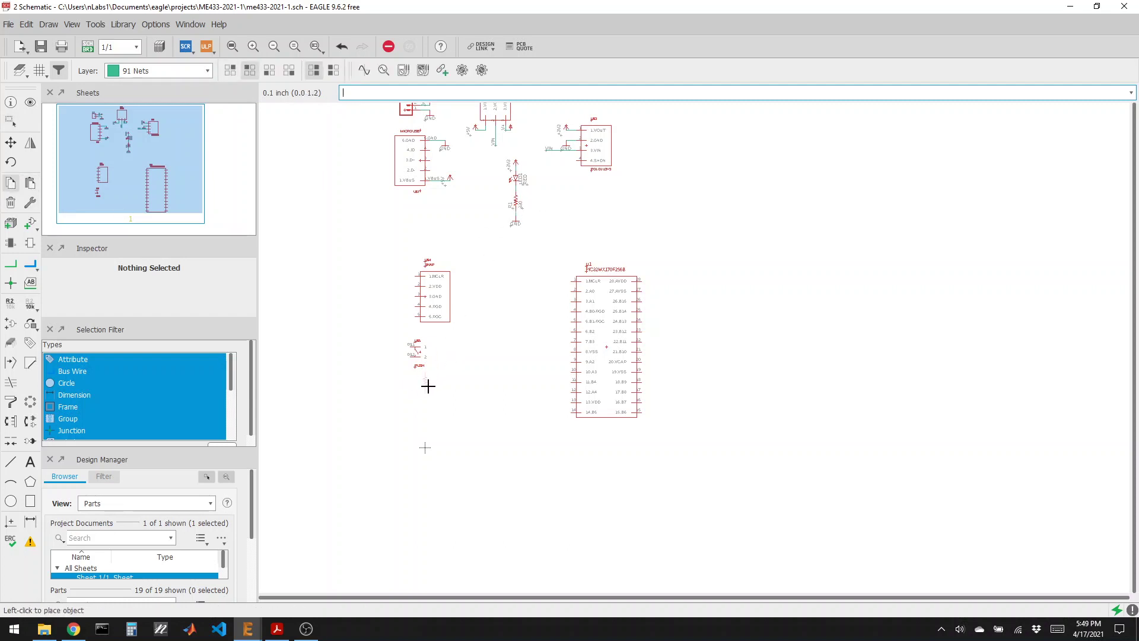
click(435, 360)
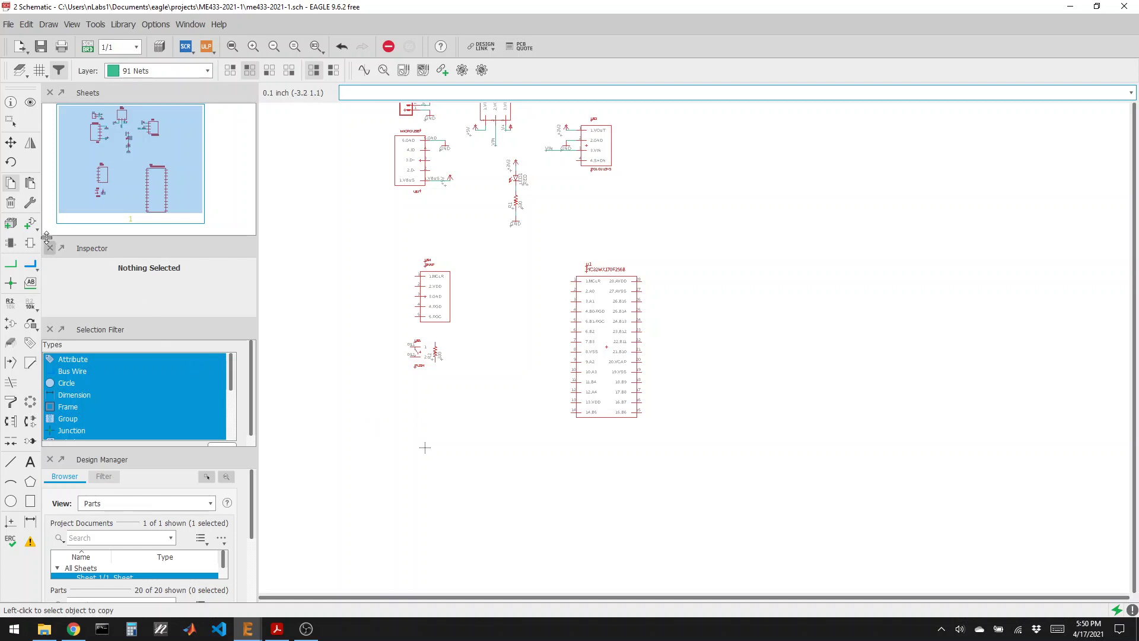
Add two C-US025-030X050 capacitors from the me433-2021-1 library, one above the other, between the SNAP connector and the PIC32MX170F256B
click(30, 224)
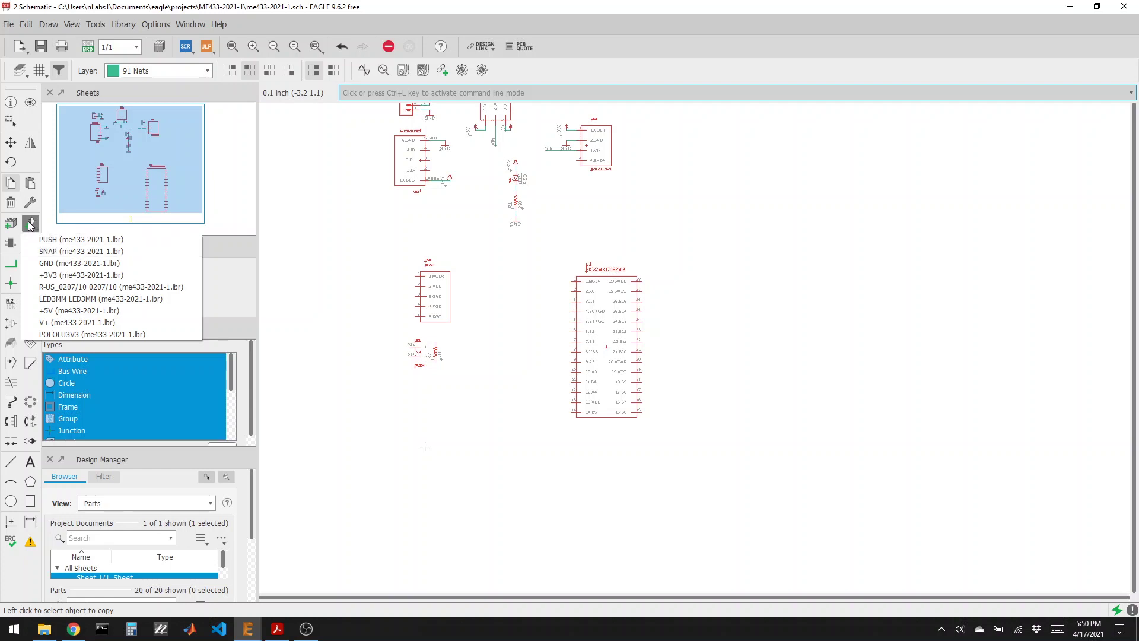
click(30, 224)
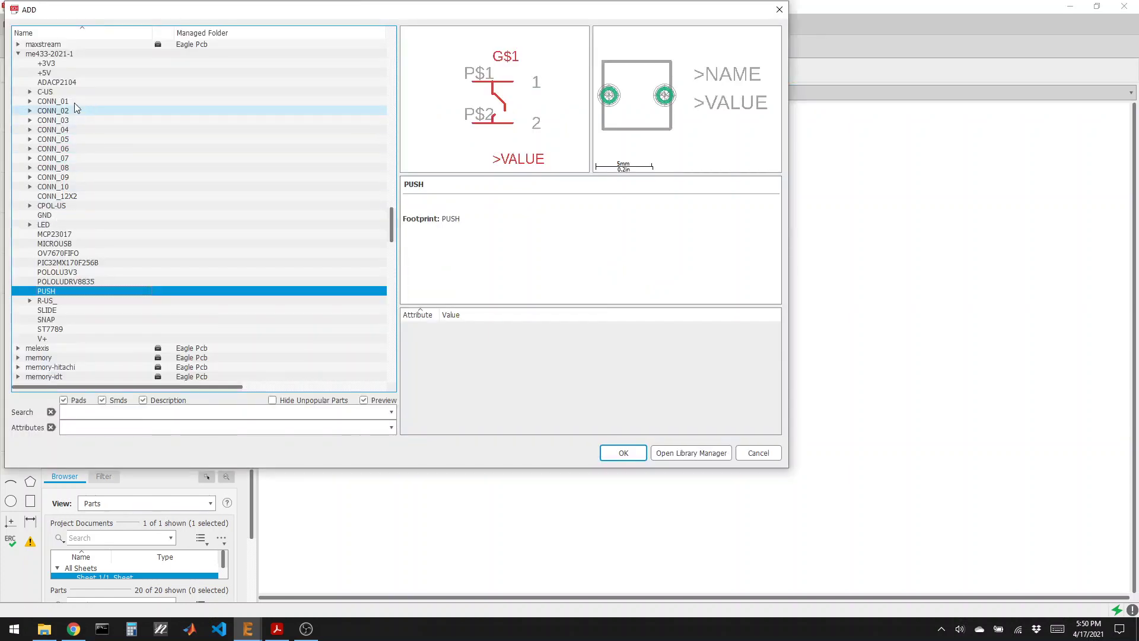
click(79, 54)
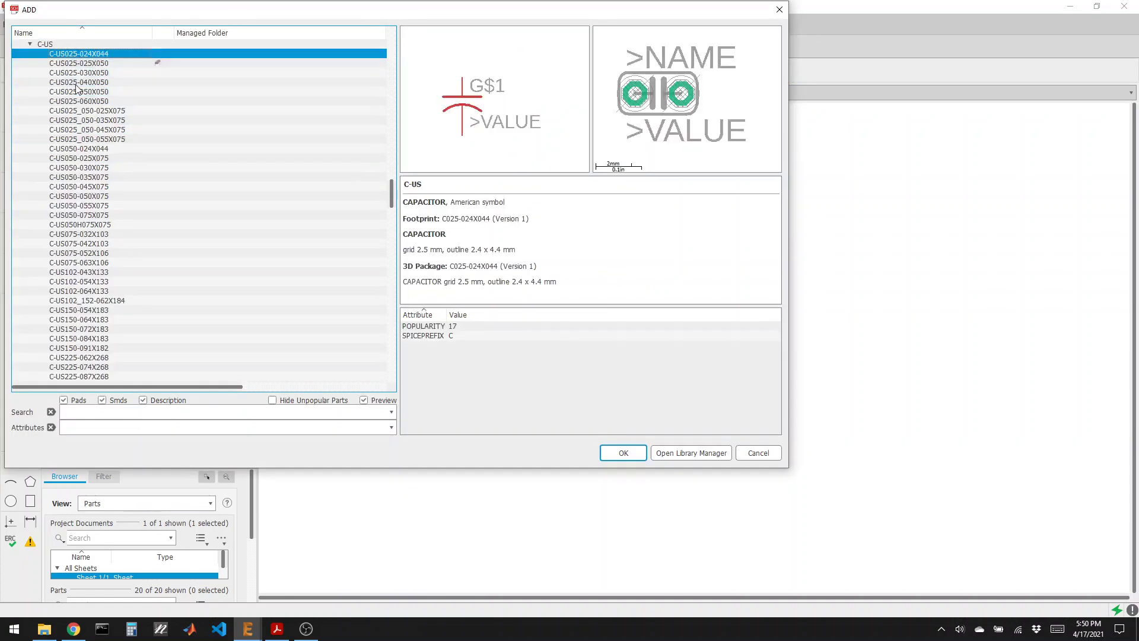
key(Down)
key(Down)
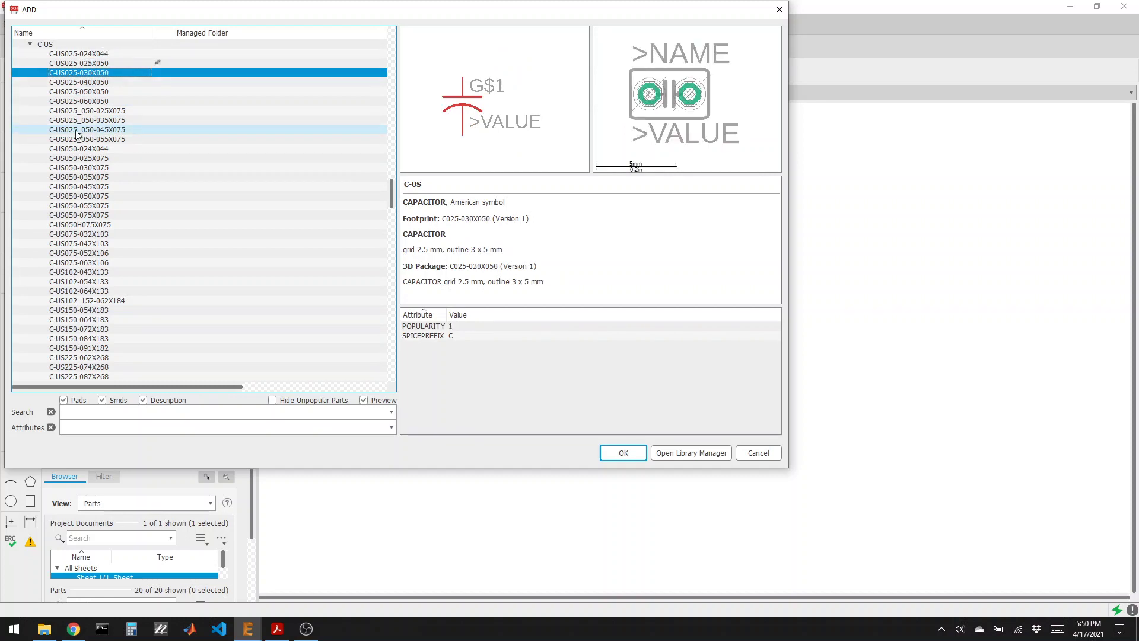
key(Down)
key(Up)
key(Down)
key(Down)
key(Up)
key(Up)
key(Up)
key(Down)
key(Down)
key(Up)
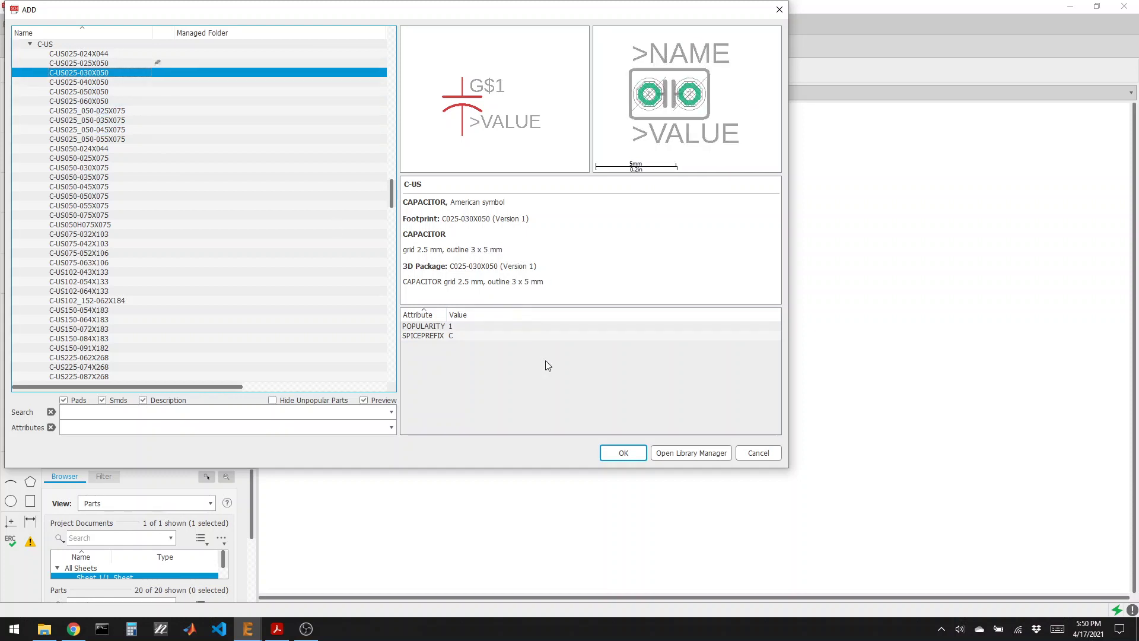
click(623, 452)
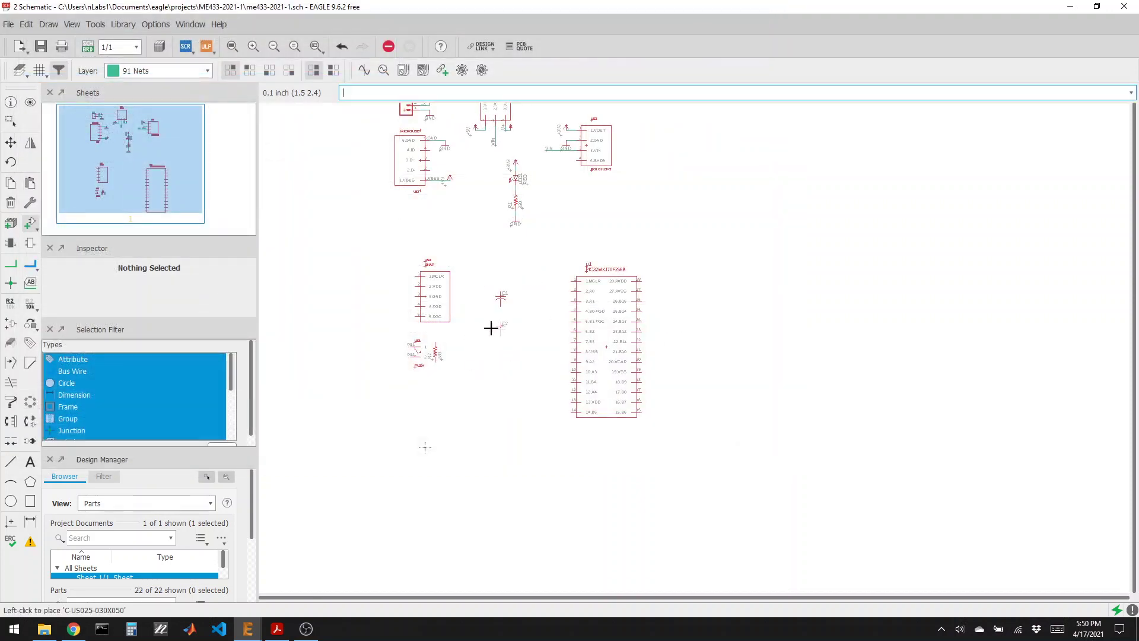
Add a CPOL-USB45181B polarized capacitor from the me433-2021-1 library to the right of the PIC32MX170F256B, level with its VCAP pin
click(30, 222)
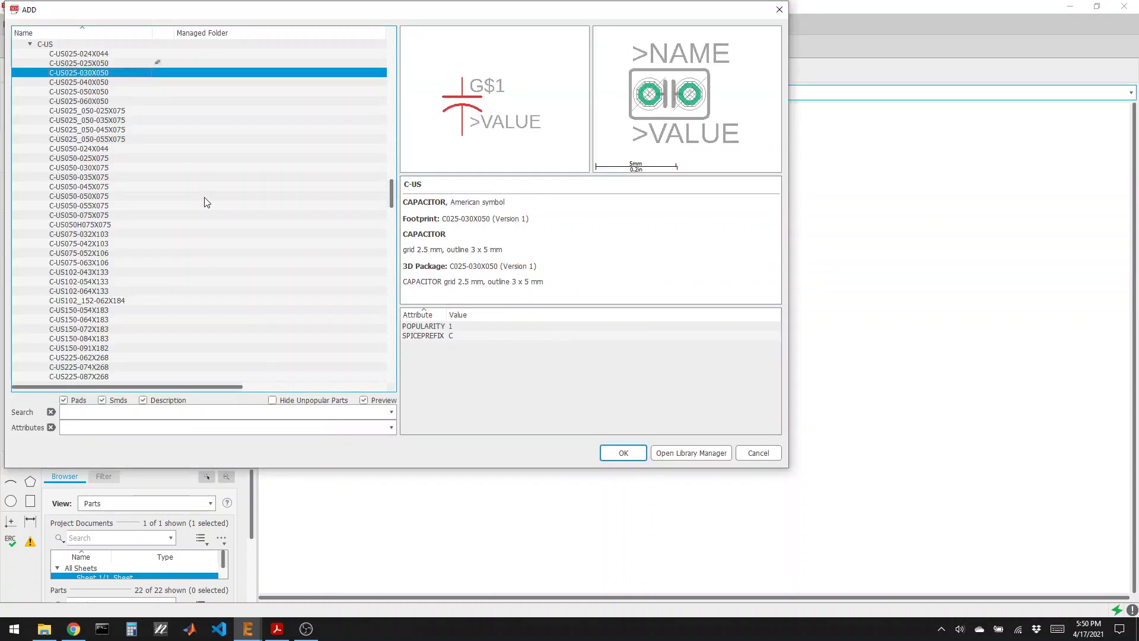
click(30, 44)
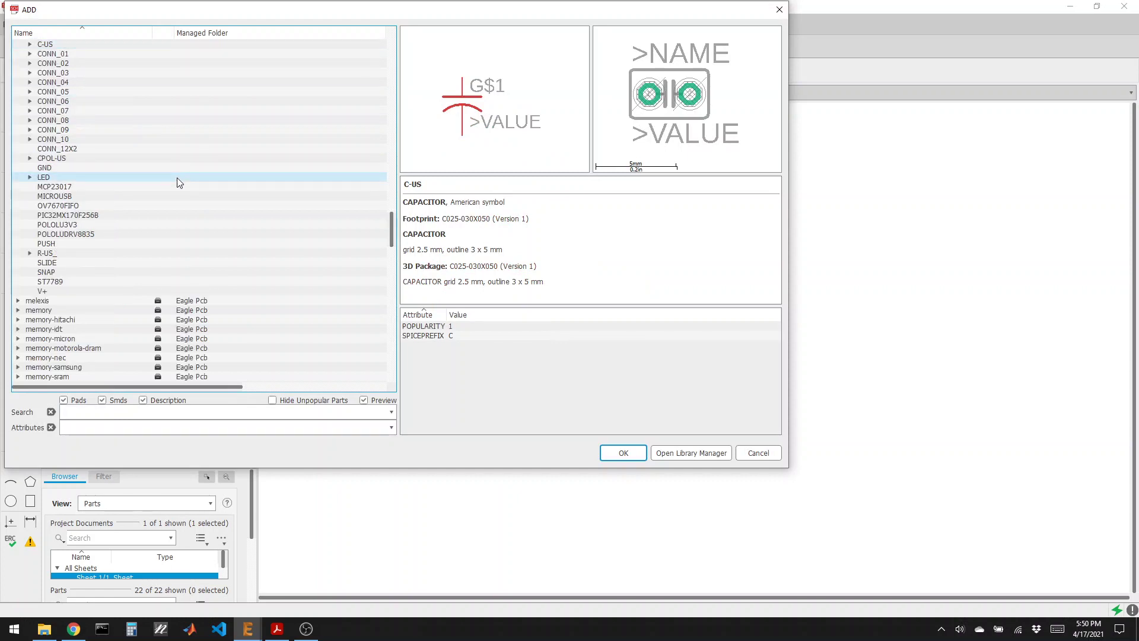
scroll(172, 175, up, 3)
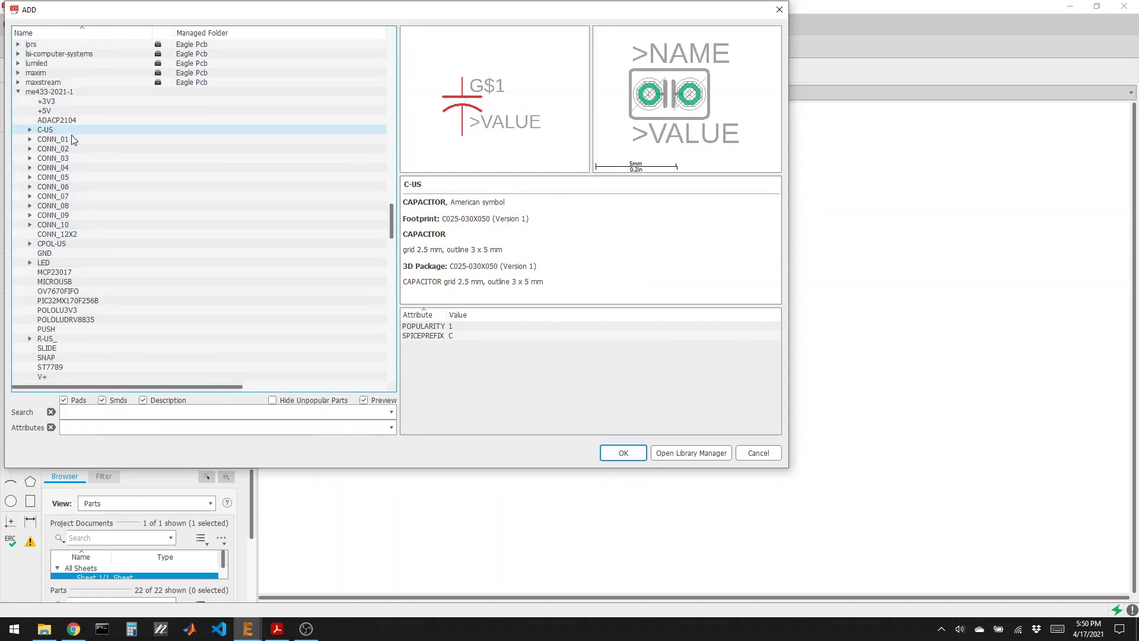
click(30, 243)
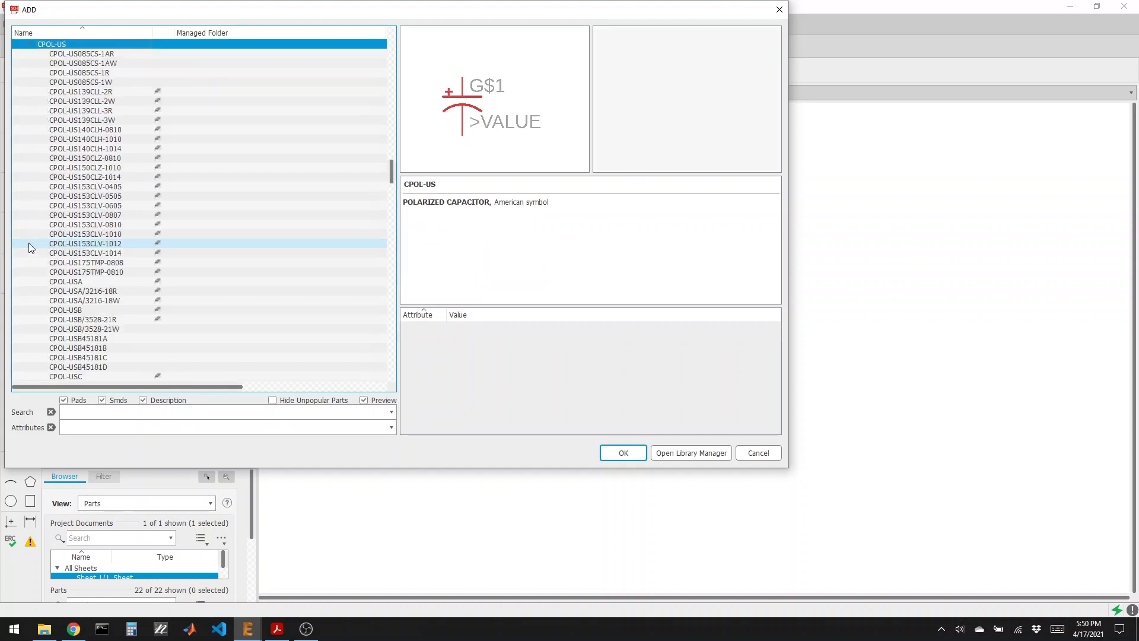
click(82, 53)
key(Down)
key(Down)
key(Down)
key(Down)
key(Down)
key(Down)
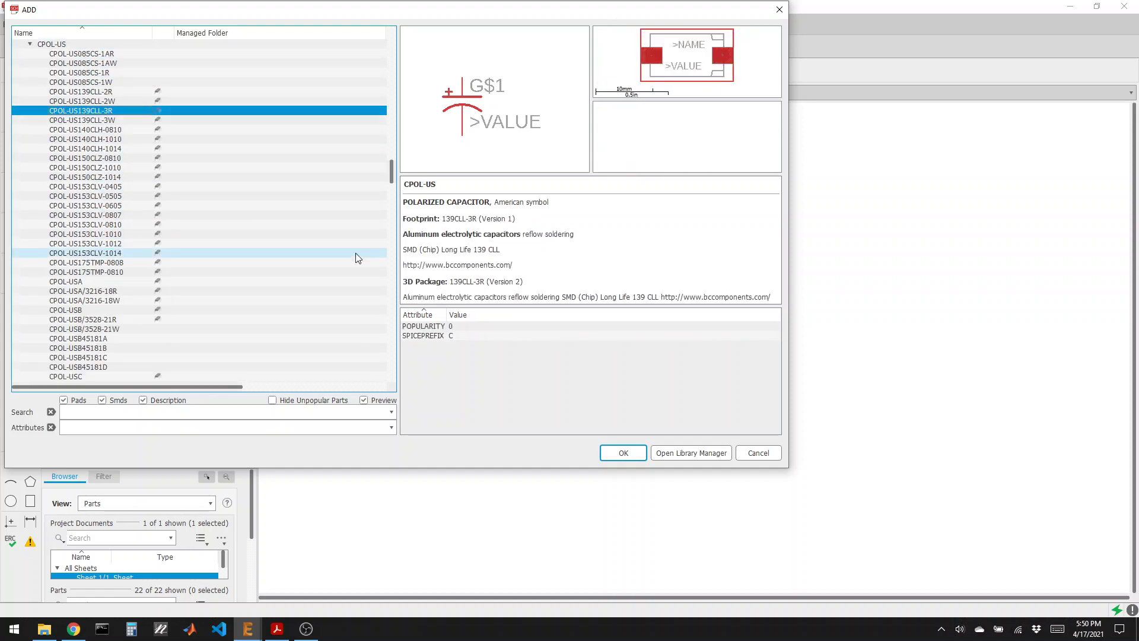
key(Down)
key(Down)
key(Down)
key(Down)
key(Down)
key(Down)
key(Down)
key(Down)
key(Down)
key(Down)
key(Down)
key(Down)
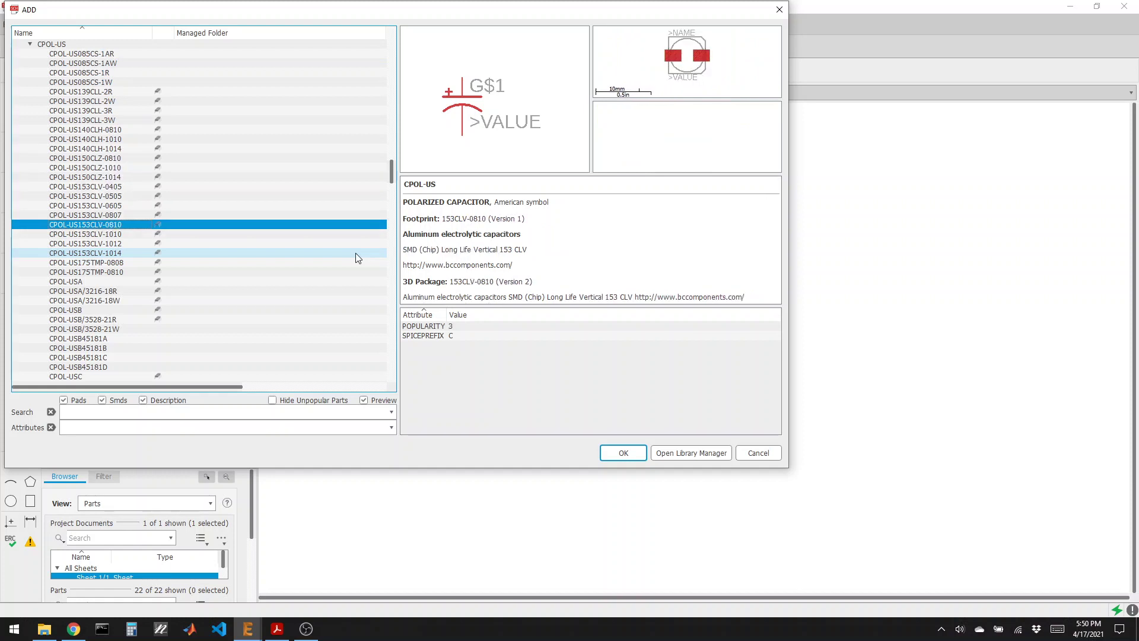
key(Down)
key(Down)
key(Down)
key(Down)
key(Down)
key(Down)
key(Down)
key(Down)
key(Down)
key(Down)
key(Down)
key(Down)
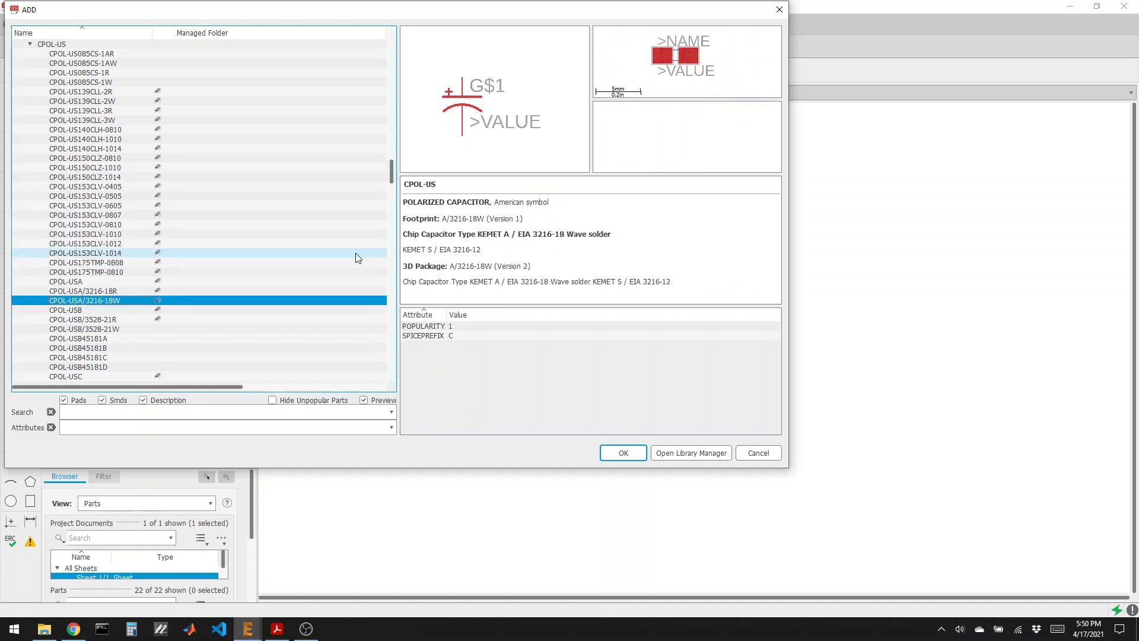
key(Up)
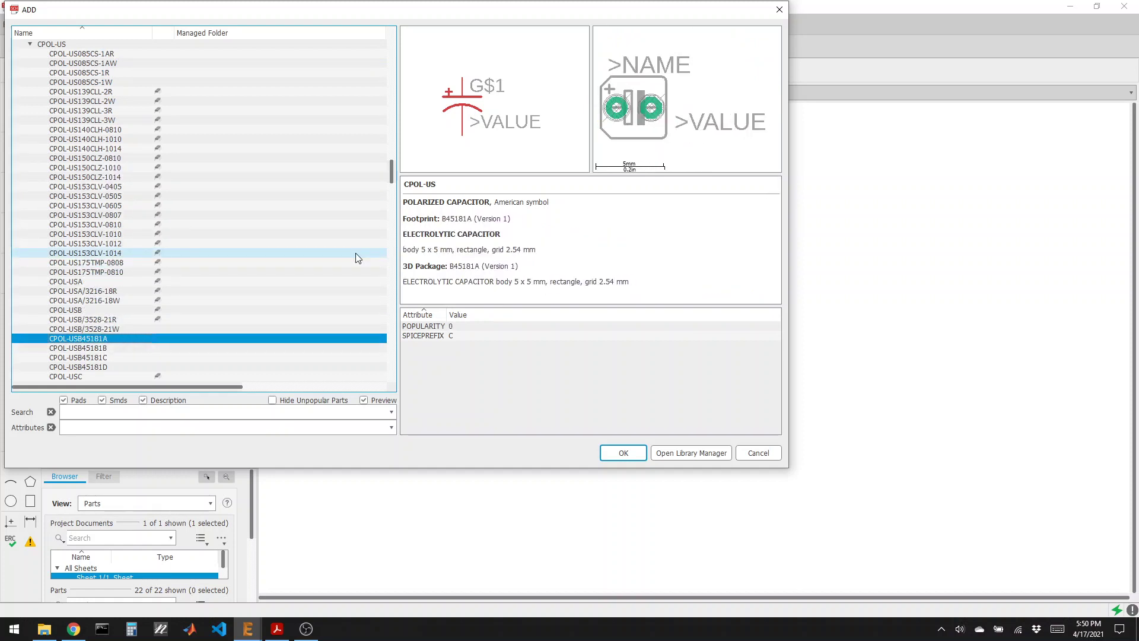
key(Down)
key(Up)
key(Down)
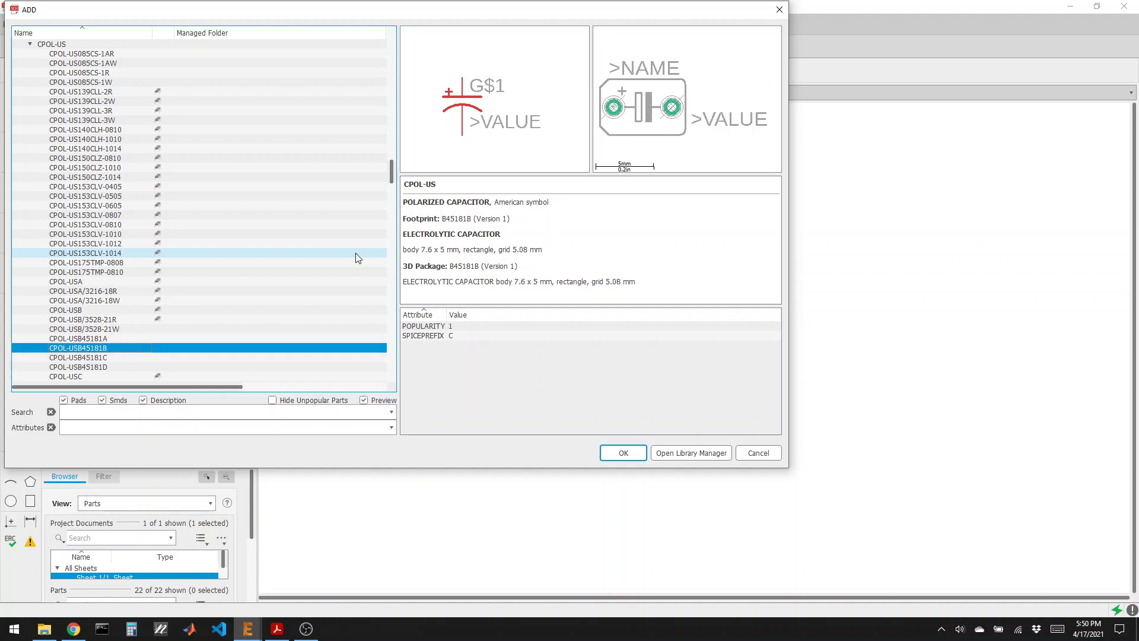
click(624, 452)
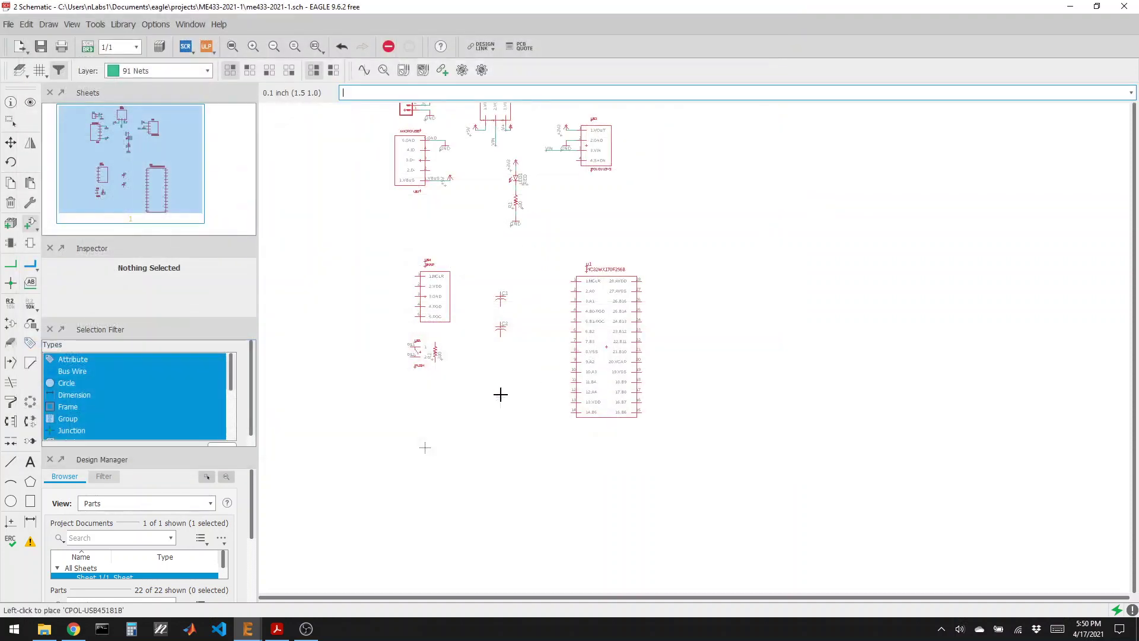
click(686, 362)
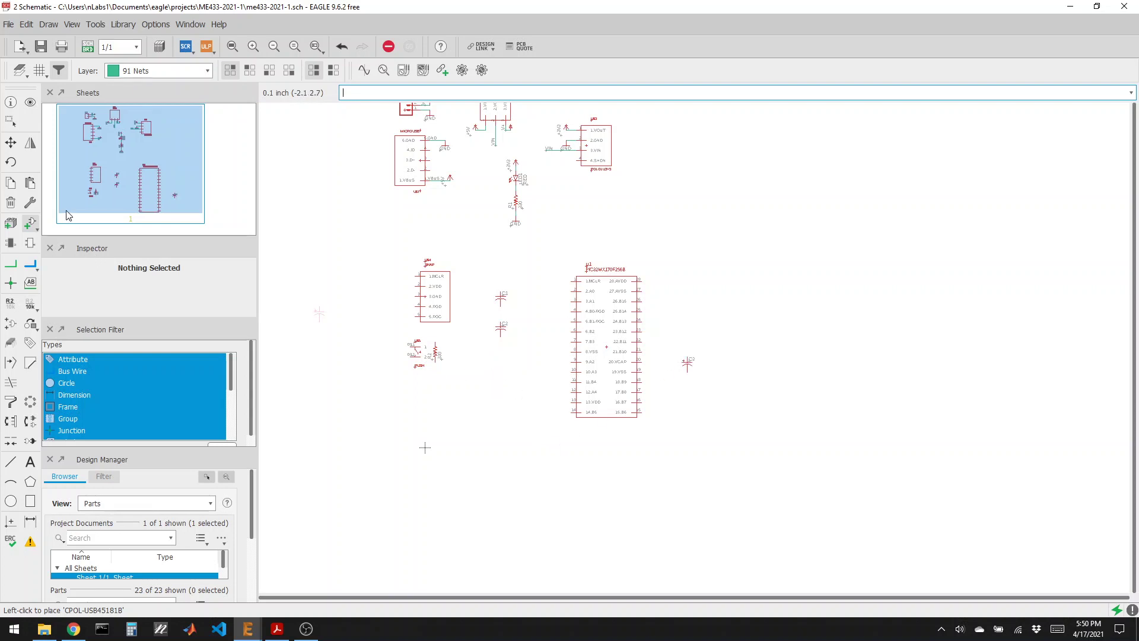
key(Escape)
Place five GND supply symbols in the free space below the PUSH button and the two unpolarized capacitors
scroll(154, 204, up, 3)
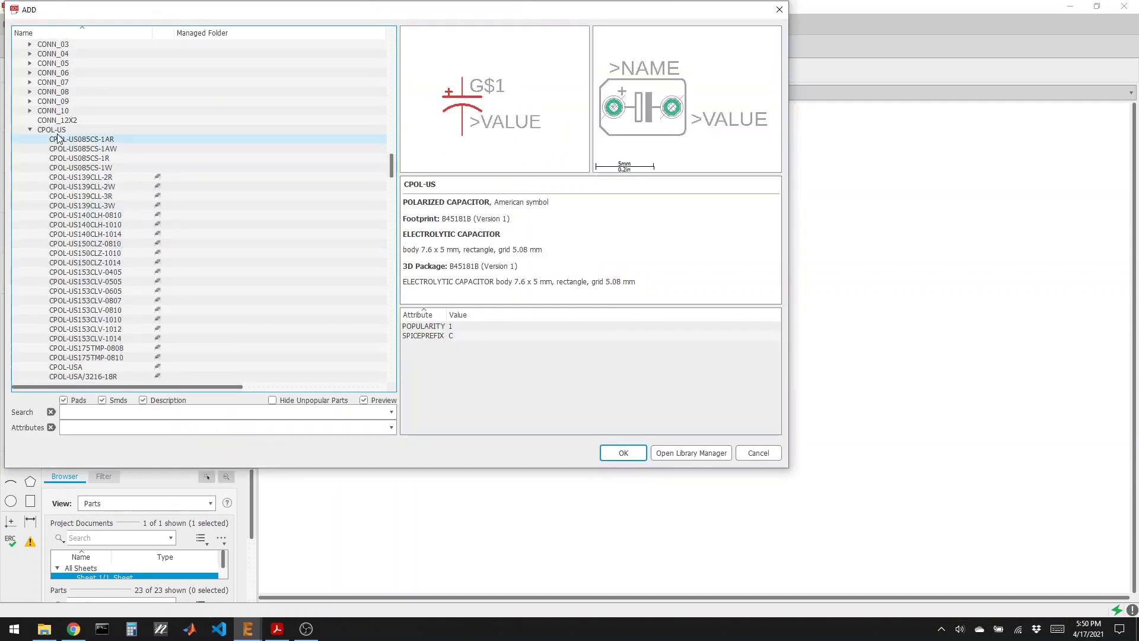
click(29, 130)
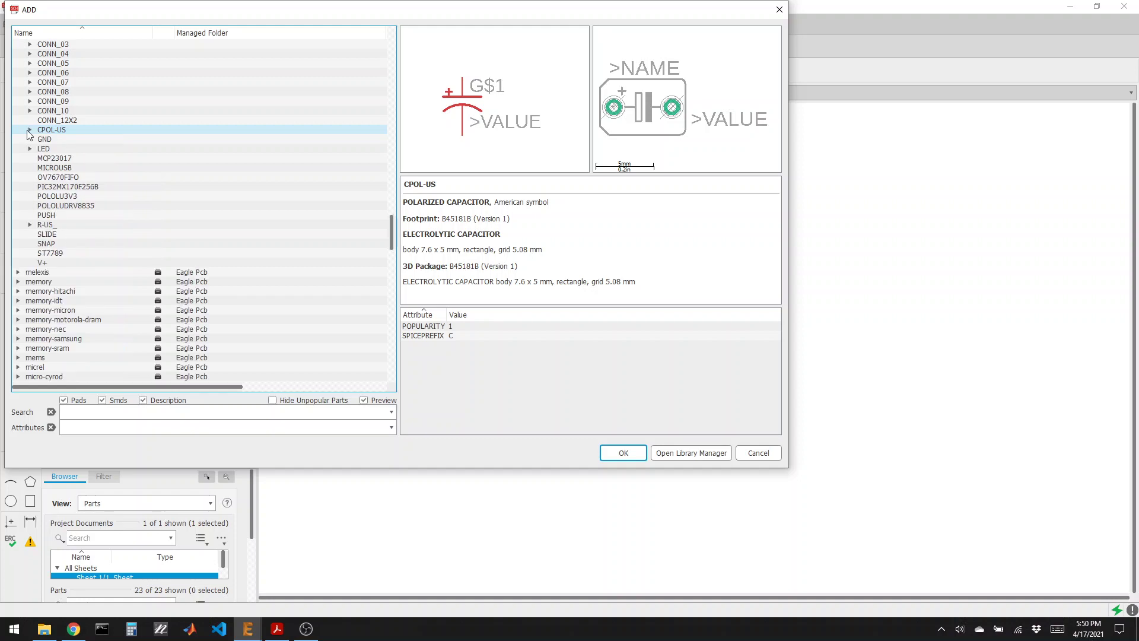
click(65, 138)
click(617, 452)
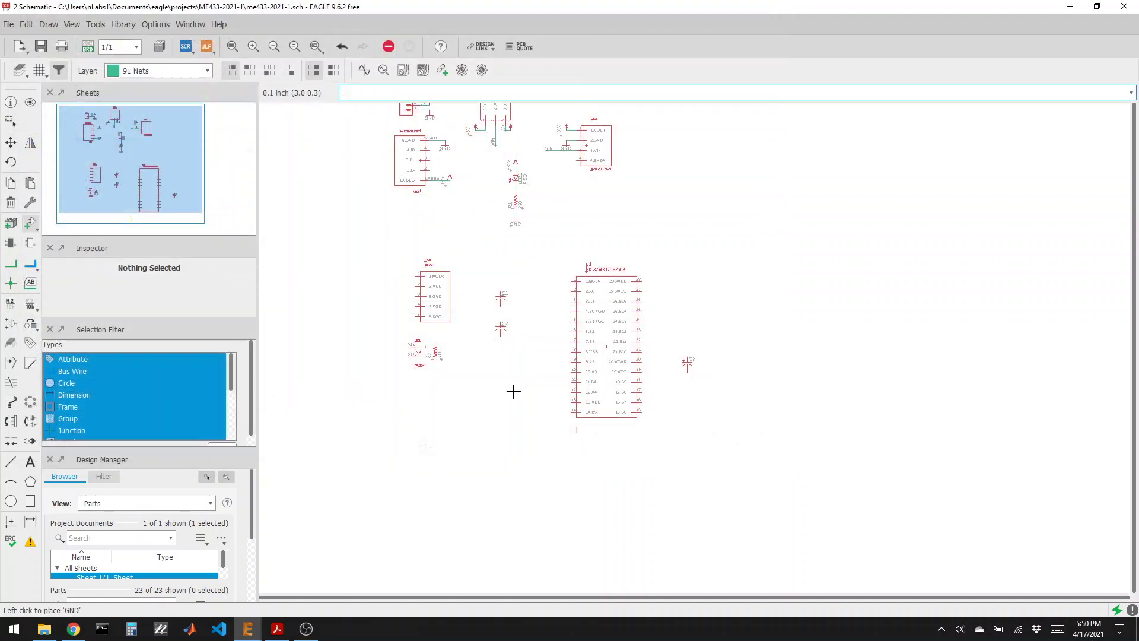
click(435, 393)
click(449, 390)
click(470, 390)
click(501, 394)
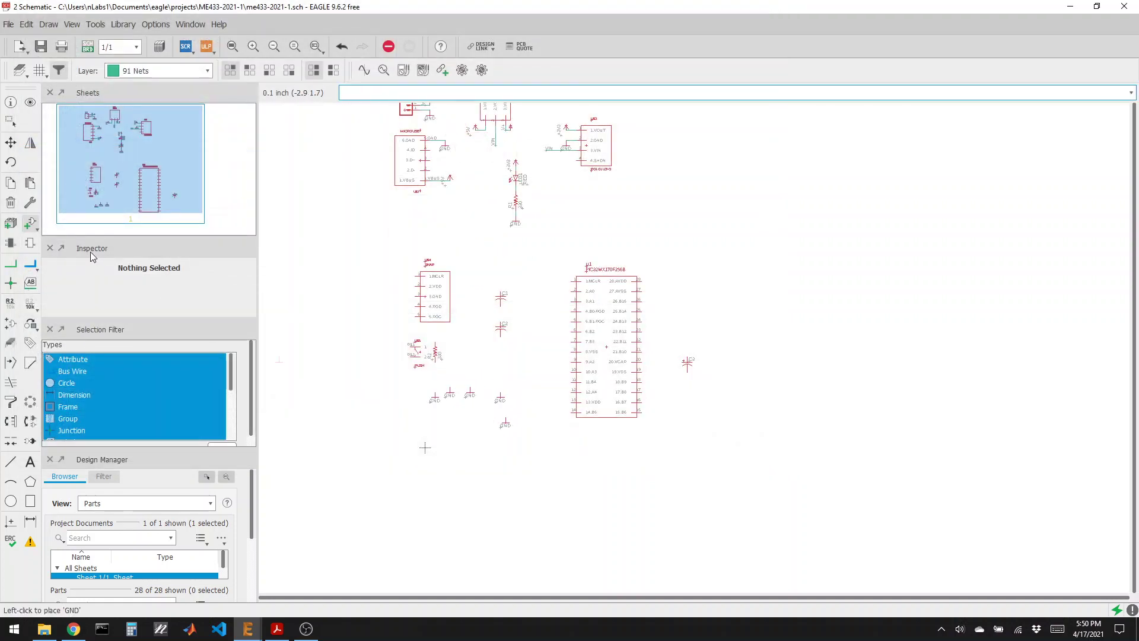
Place six +3V3 supply symbols from the me433-2021-1 library in the free space to the right of the PIC32MX170F256B
click(29, 224)
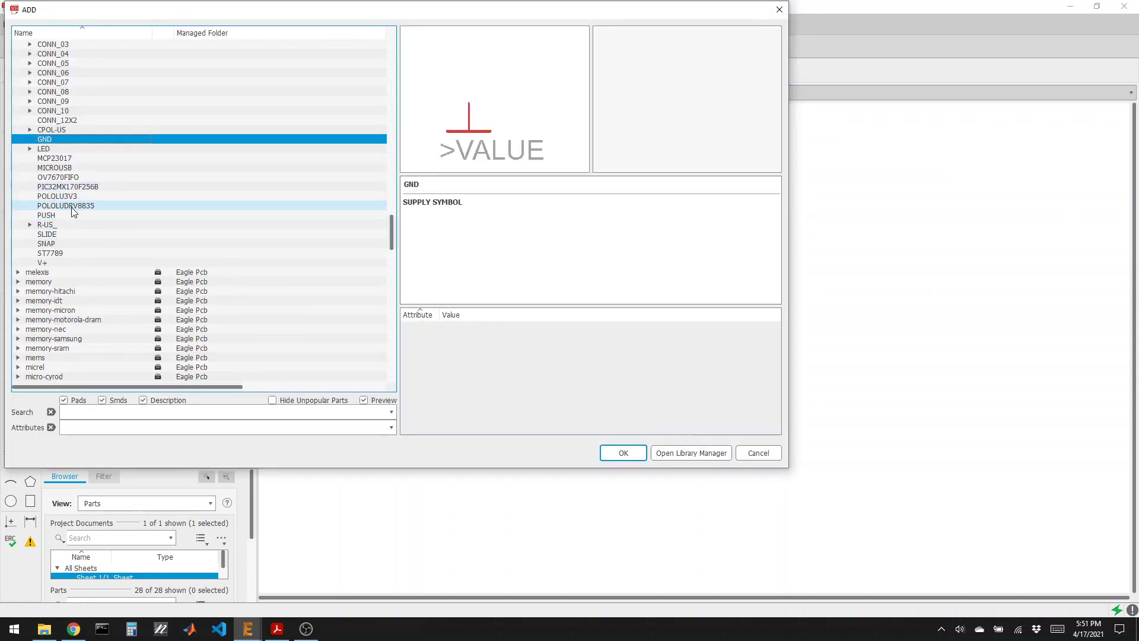
scroll(73, 210, up, 3)
click(47, 73)
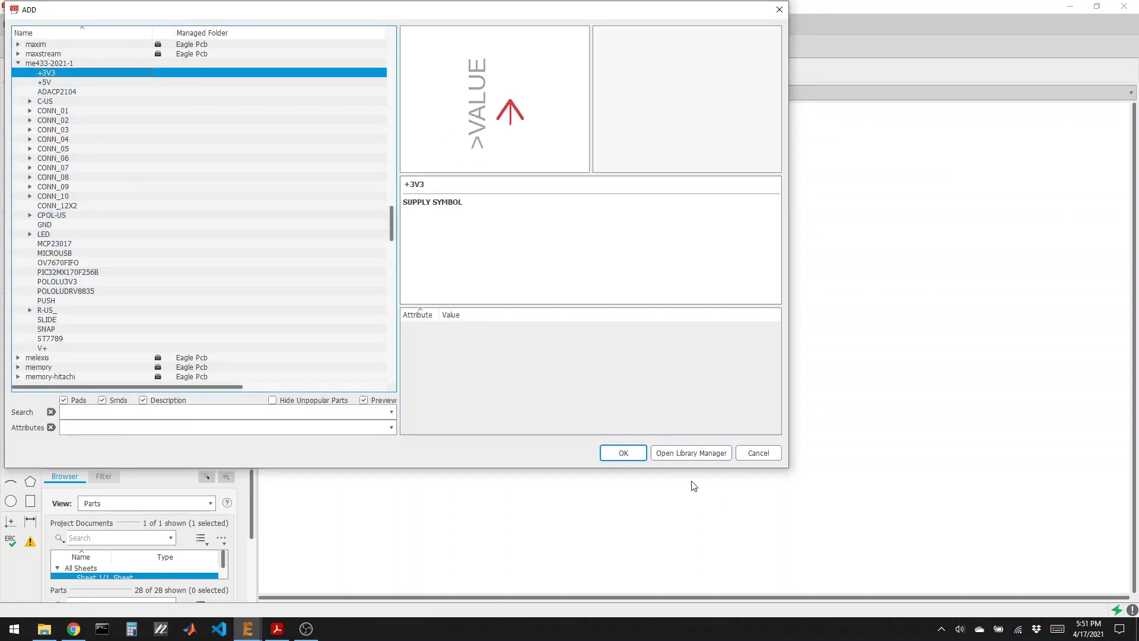
click(623, 453)
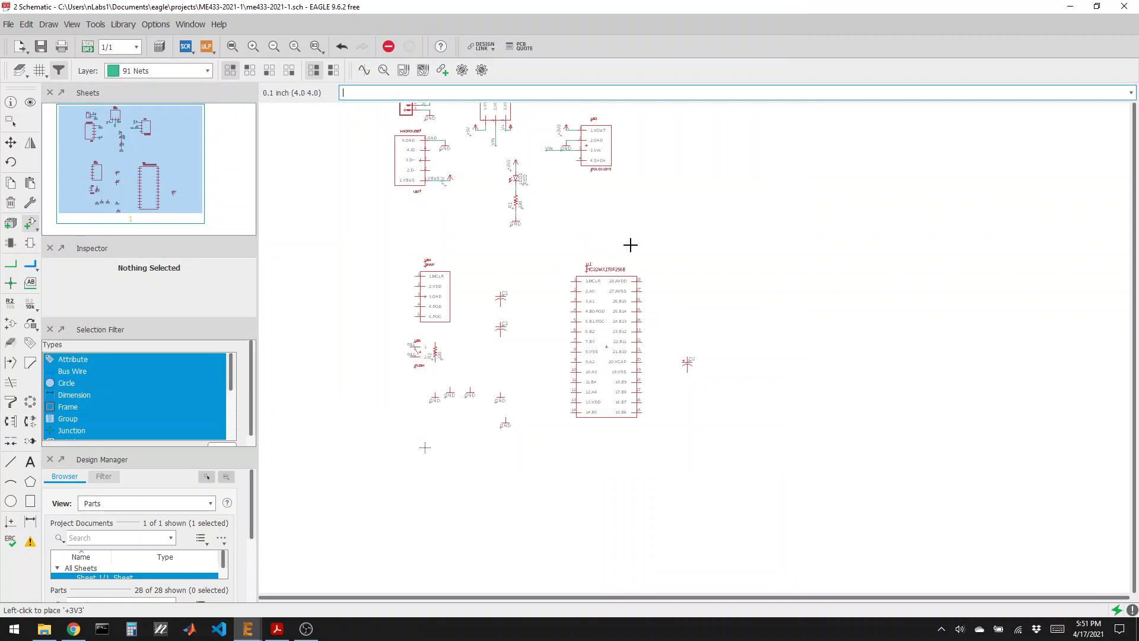
click(695, 261)
click(725, 287)
click(736, 331)
click(730, 377)
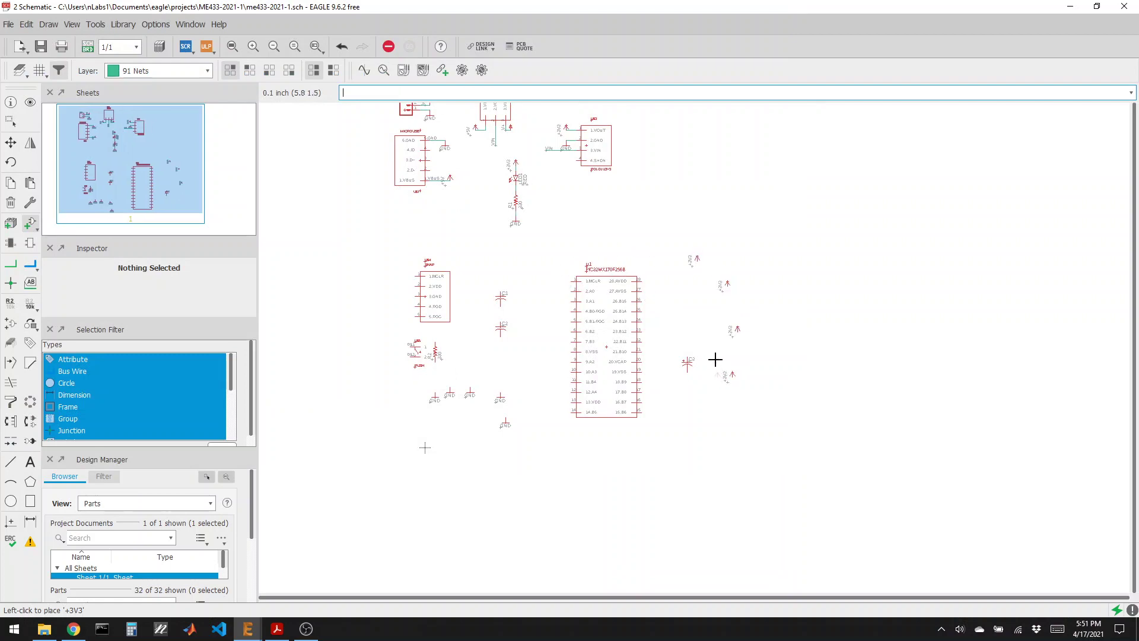
click(712, 347)
click(690, 311)
Draw short net stubs leftward from the MCLR pins of the SNAP connector and the PIC32MX170F256B
scroll(574, 278, up, 2)
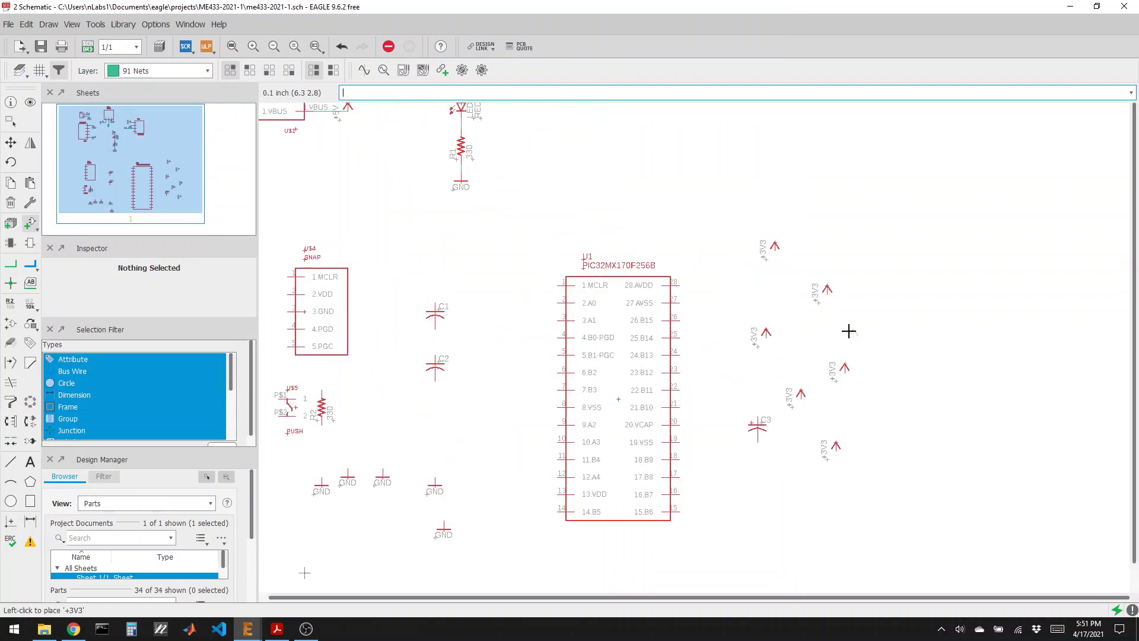
scroll(849, 331, down, 2)
scroll(690, 437, up, 2)
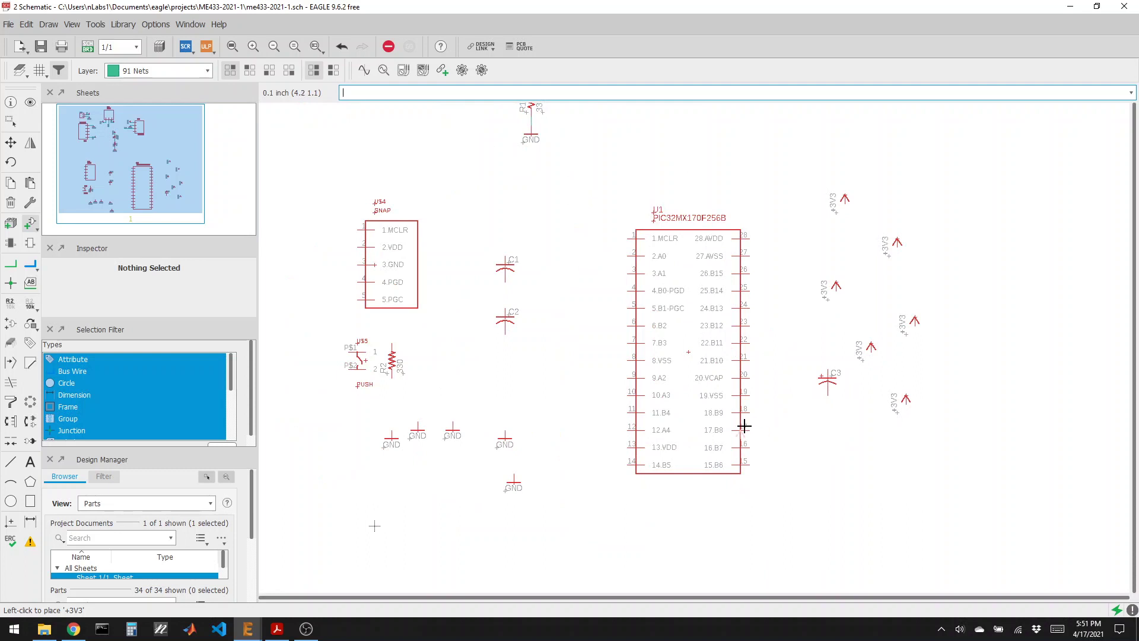
click(11, 264)
click(356, 232)
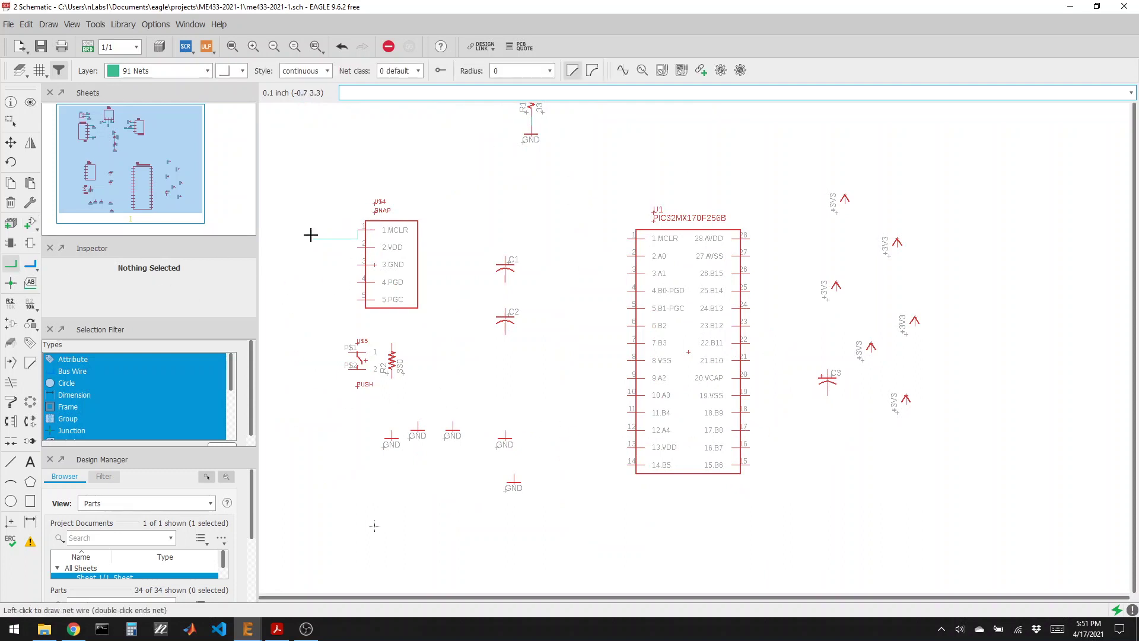
double_click(313, 229)
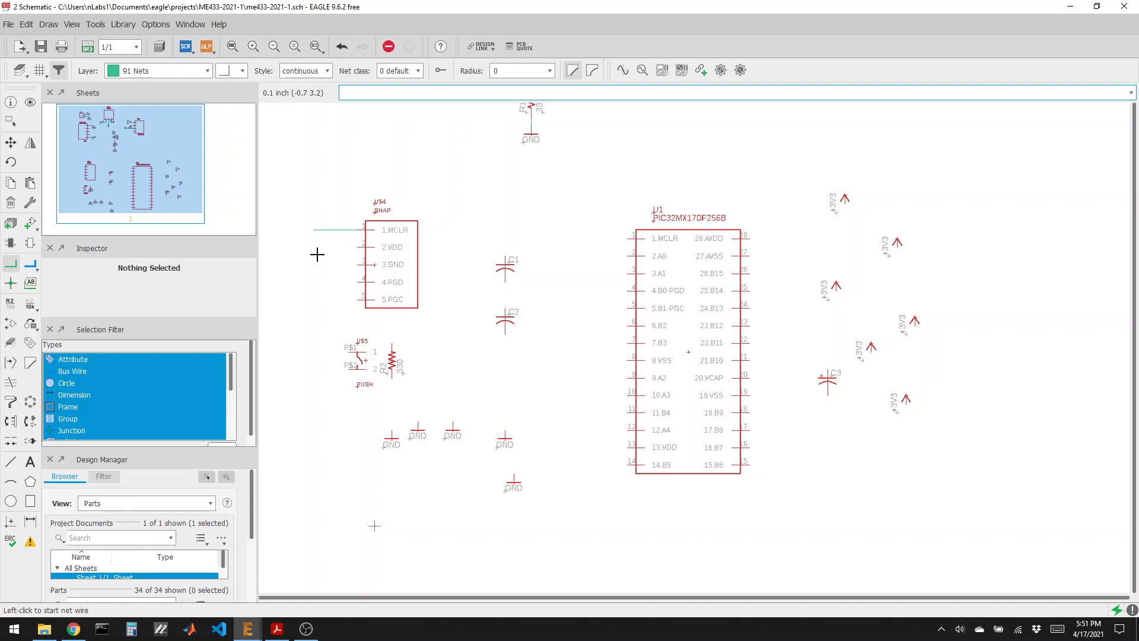
click(627, 238)
double_click(575, 239)
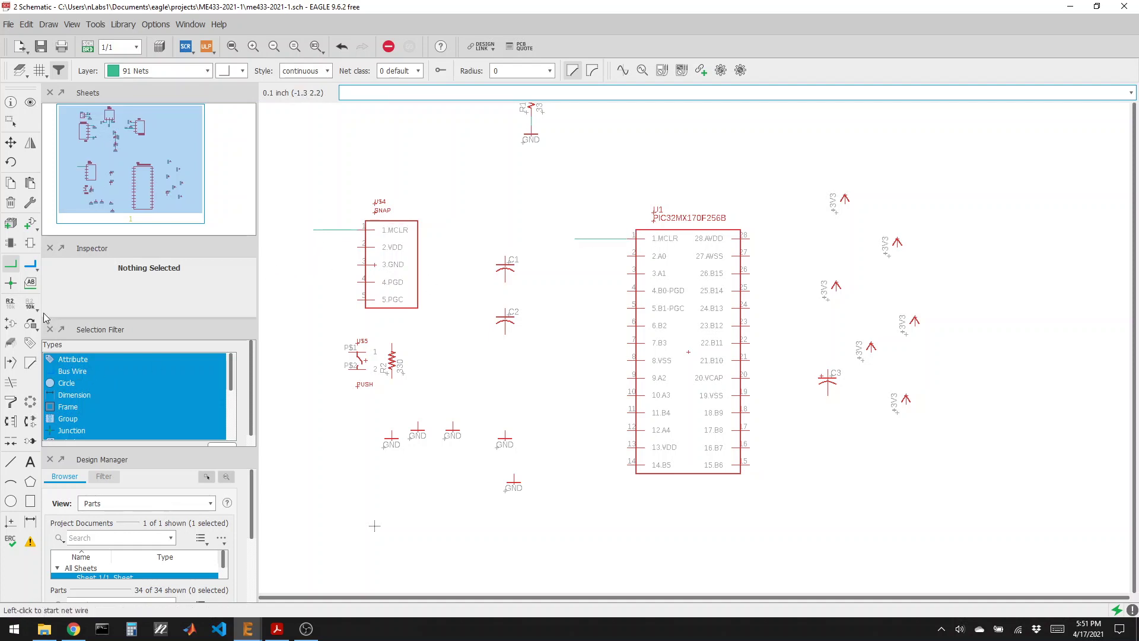
Label the net stubs at the MCLR pins of the SNAP connector and the PIC32MX170F256B
click(30, 282)
click(318, 229)
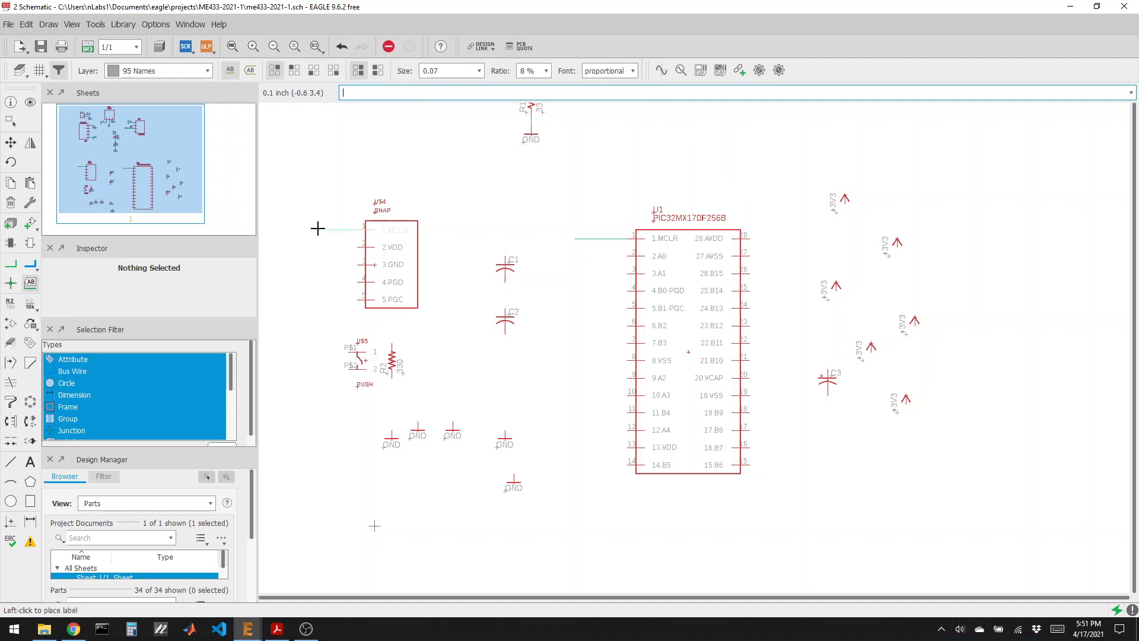
click(316, 229)
click(584, 242)
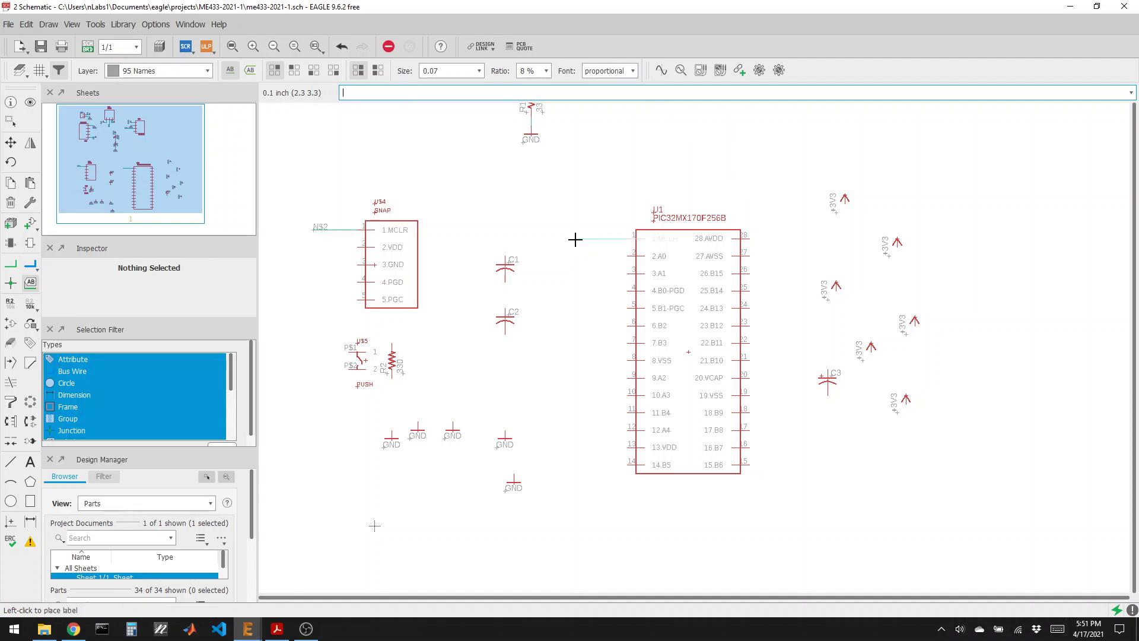
click(574, 239)
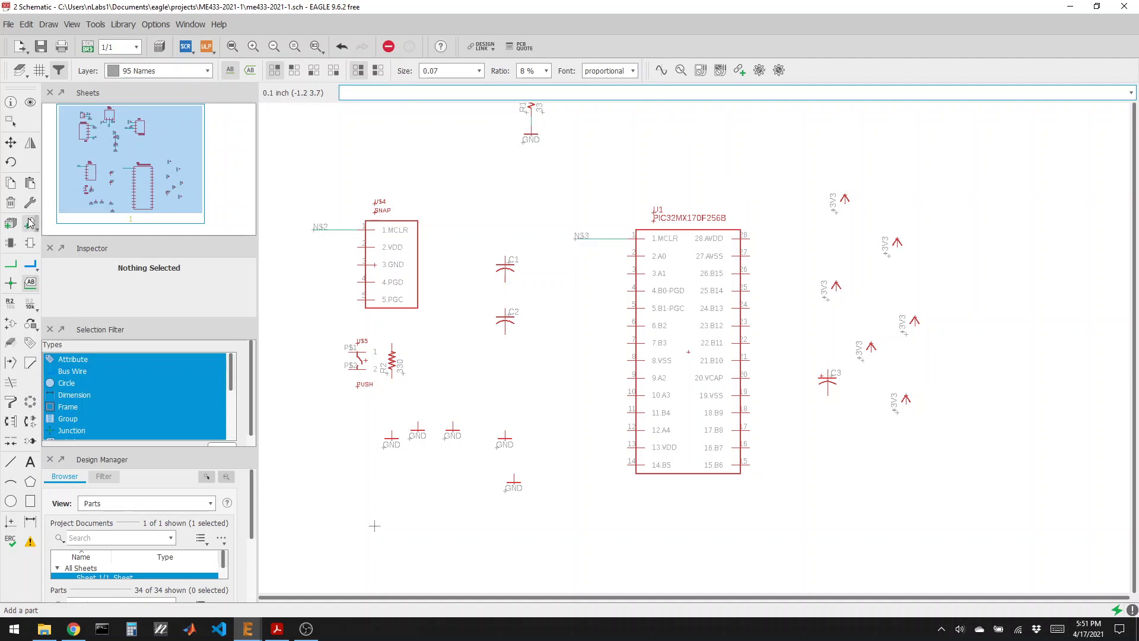
Rename the net stub at the SNAP connector's MCLR pin to MCLR
click(10, 303)
click(311, 229)
click(311, 228)
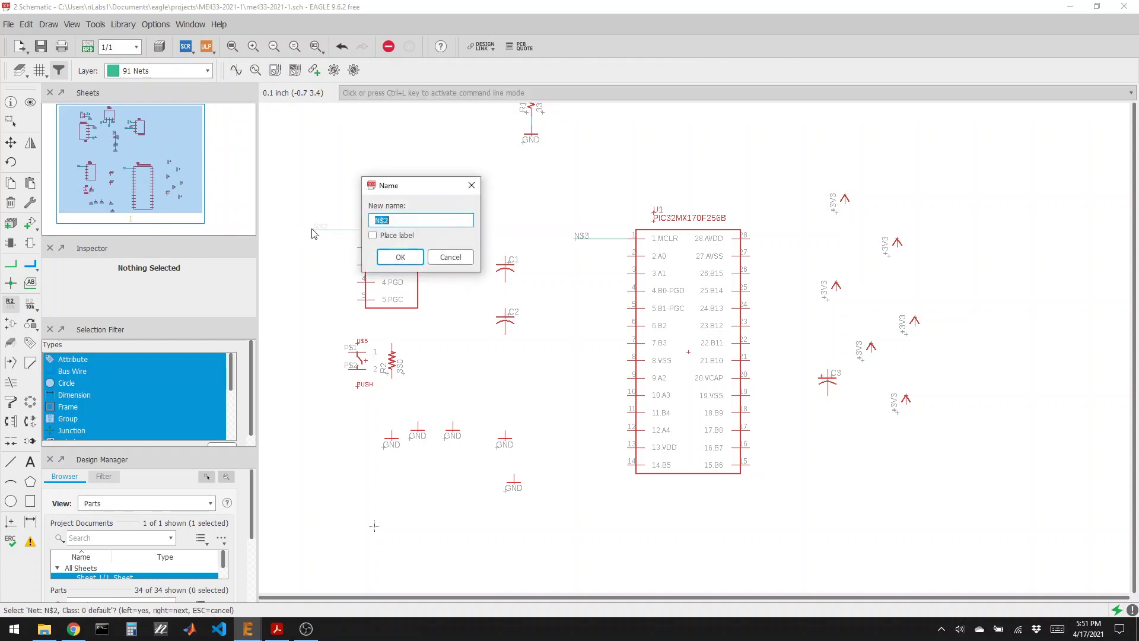
text(MCLR)
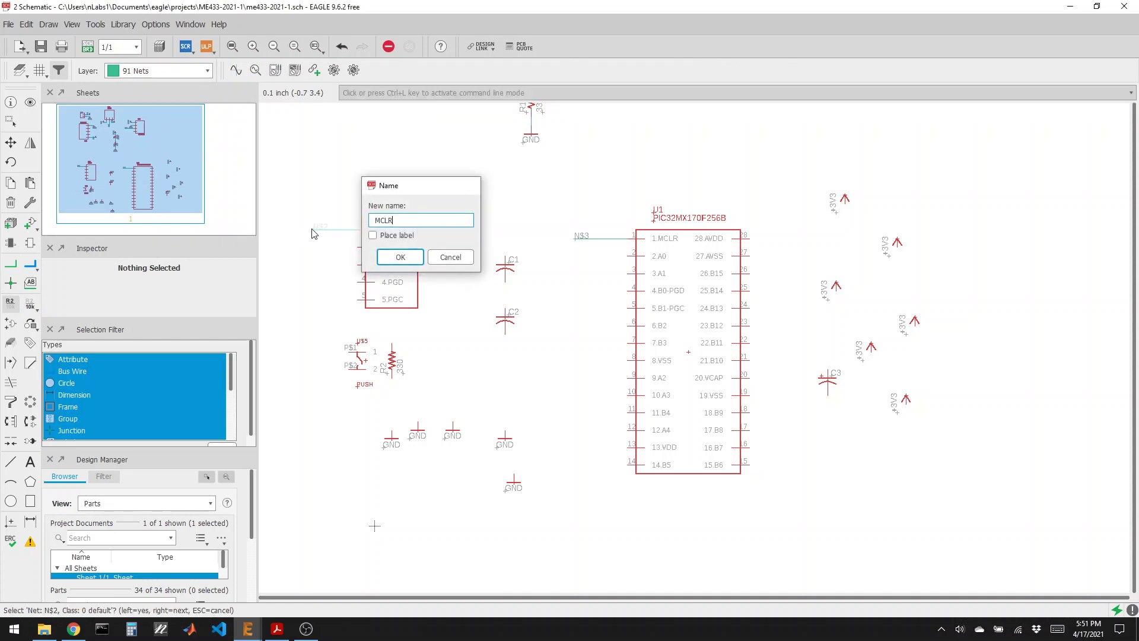
key(Return)
Rename the net stub at the PIC32MX170F256B's MCLR pin to MCLR and accept connecting the two nets
click(570, 240)
click(576, 240)
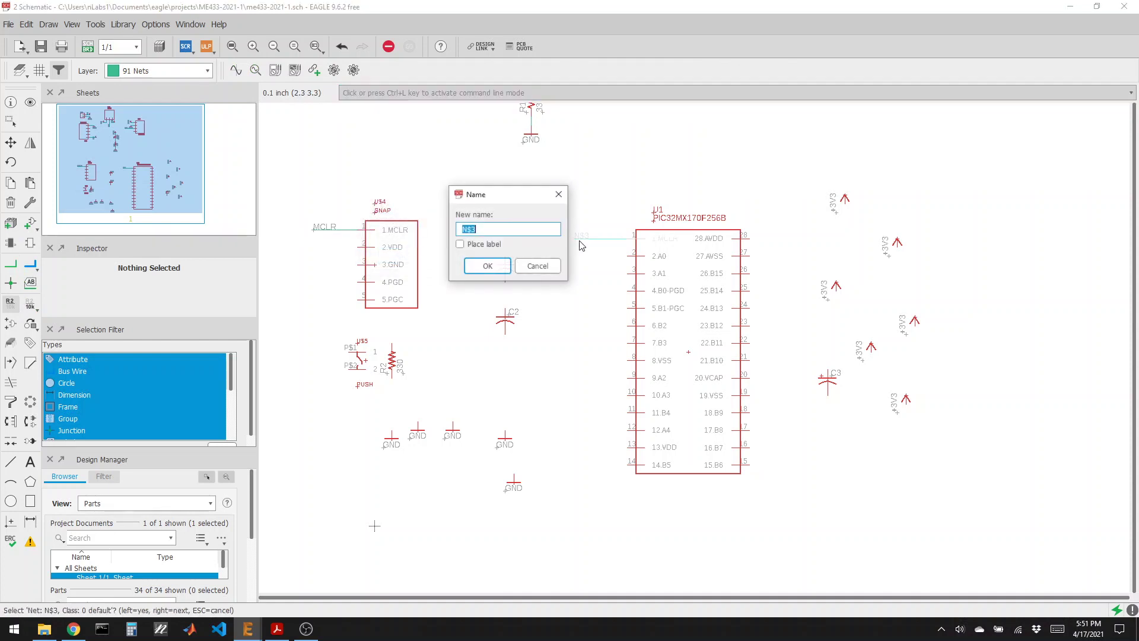
text(MCLR)
key(Return)
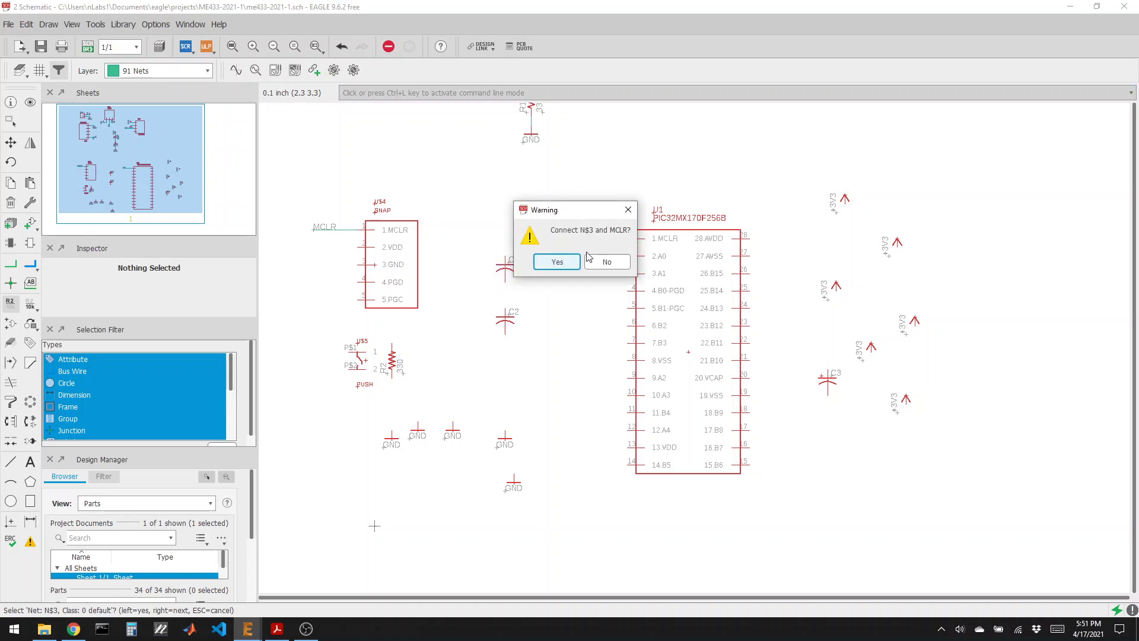
click(568, 259)
Move resistor R2 to the left of the SNAP connector, just above the free end of its MCLR stub
scroll(529, 290, down, 3)
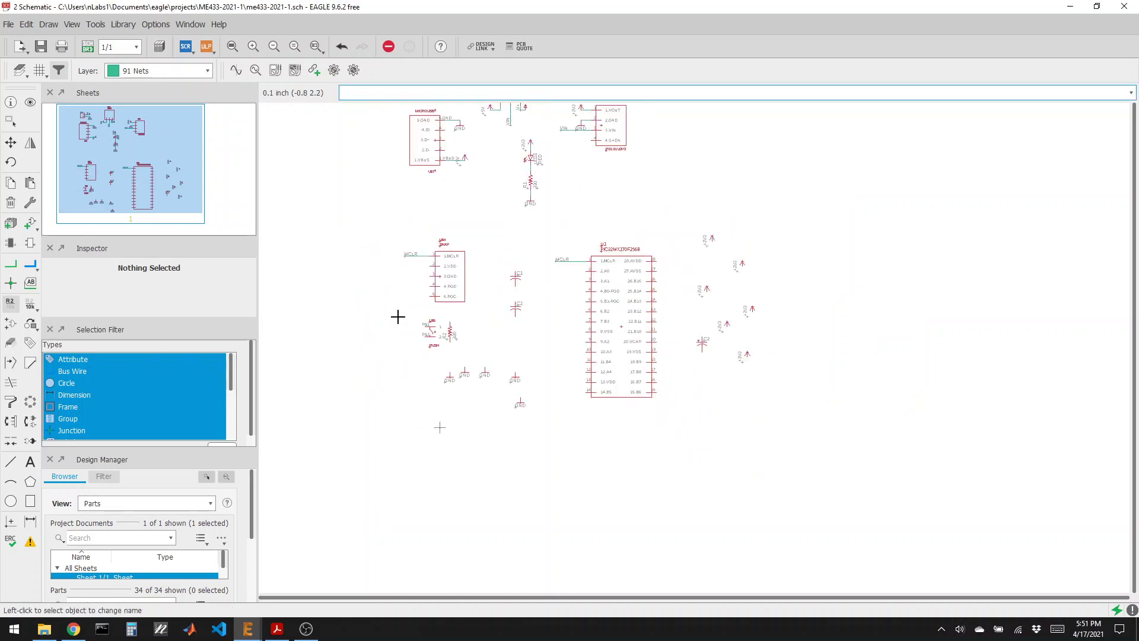
scroll(397, 318, up, 3)
scroll(525, 343, down, 3)
scroll(525, 343, up, 3)
click(11, 142)
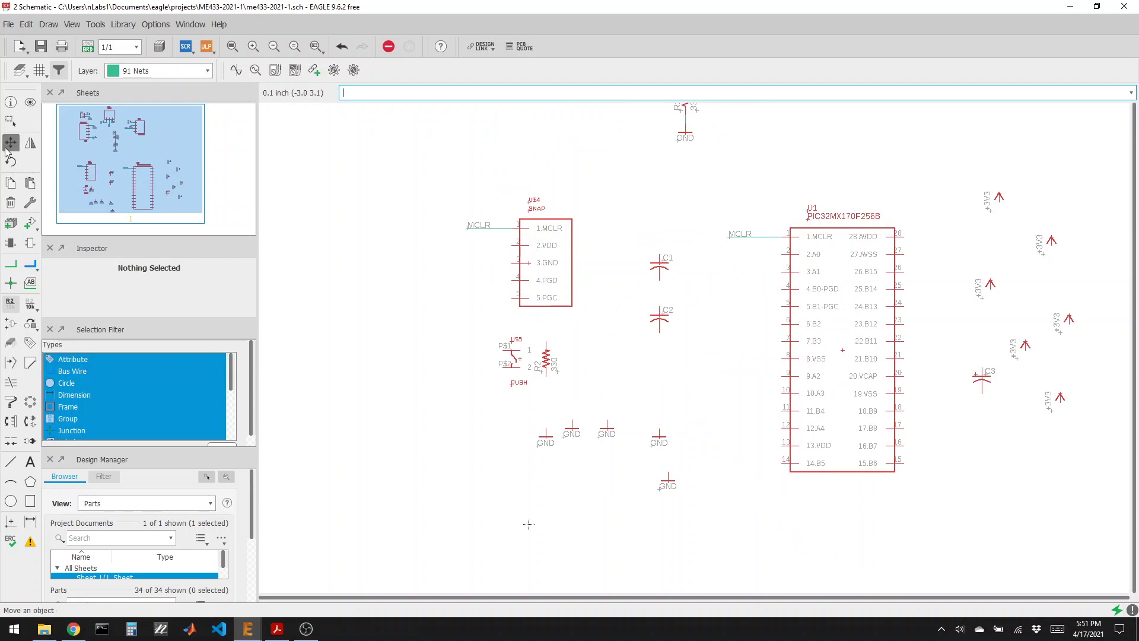
click(546, 363)
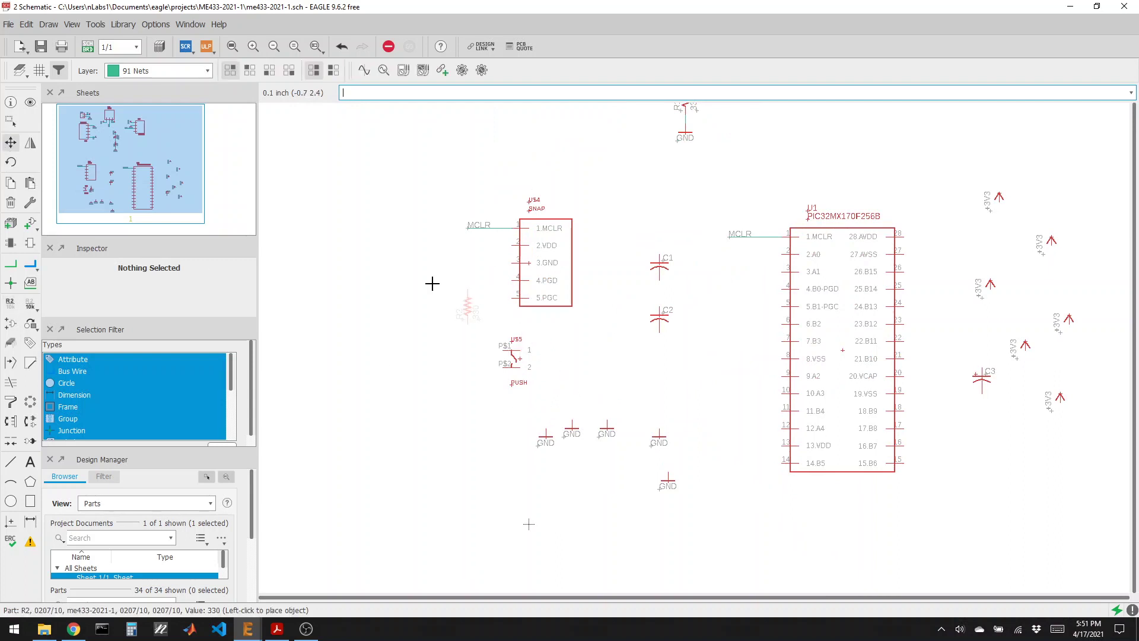
click(427, 216)
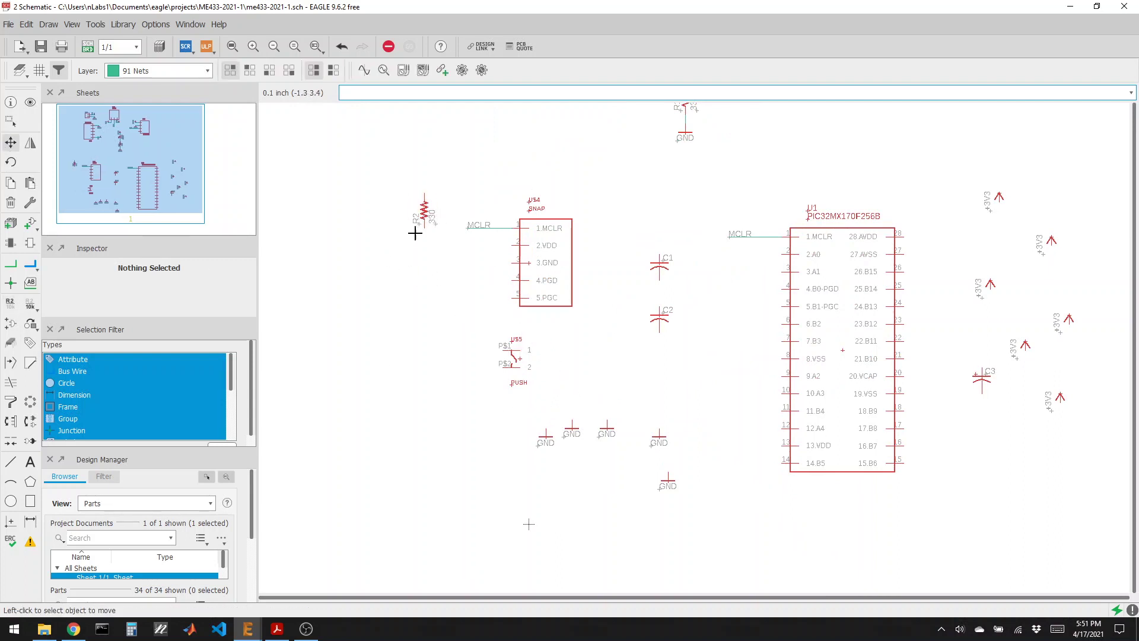
Move the PUSH button directly below resistor R2 and rotate it 180 degrees
click(515, 356)
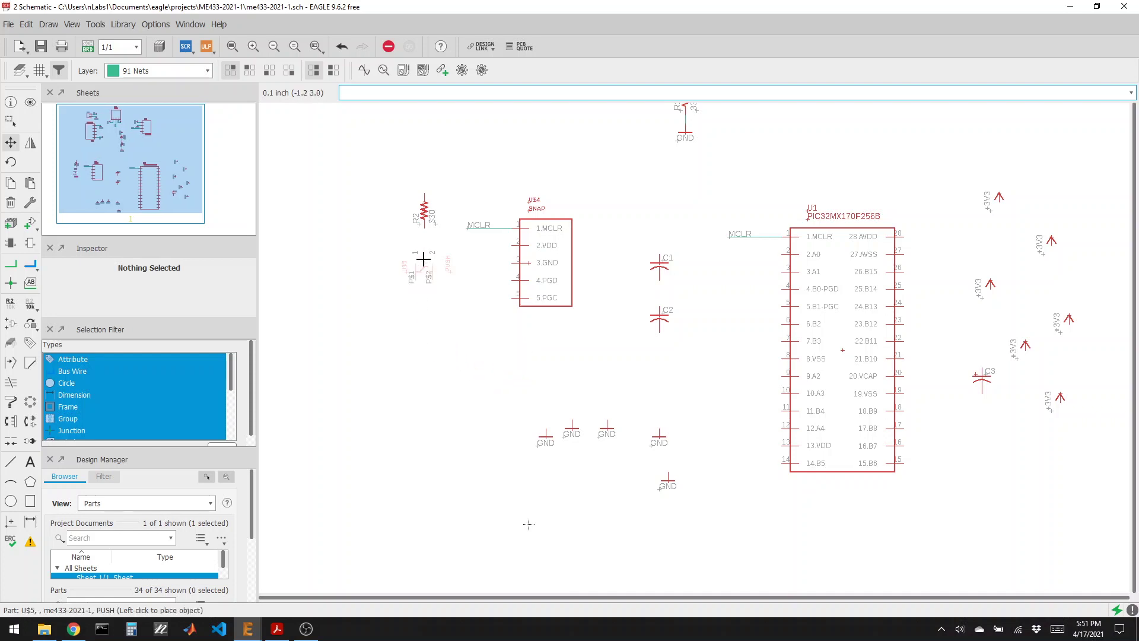
right_click(415, 257)
right_click(401, 255)
click(412, 256)
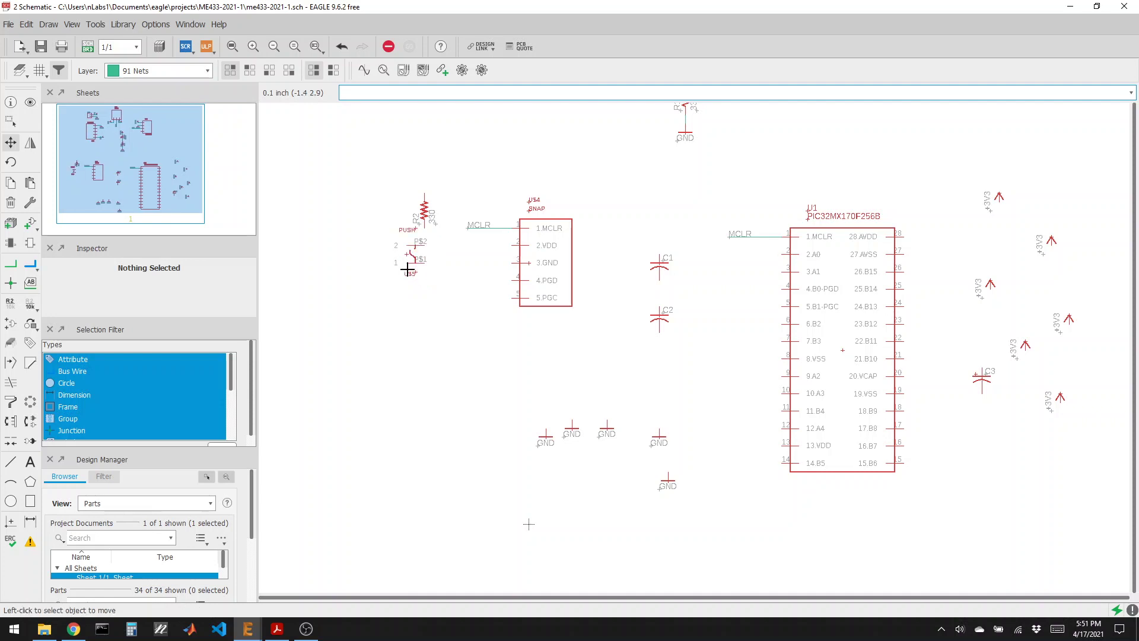
Move a GND symbol below the PUSH button and a +3V3 symbol above resistor R2
click(543, 442)
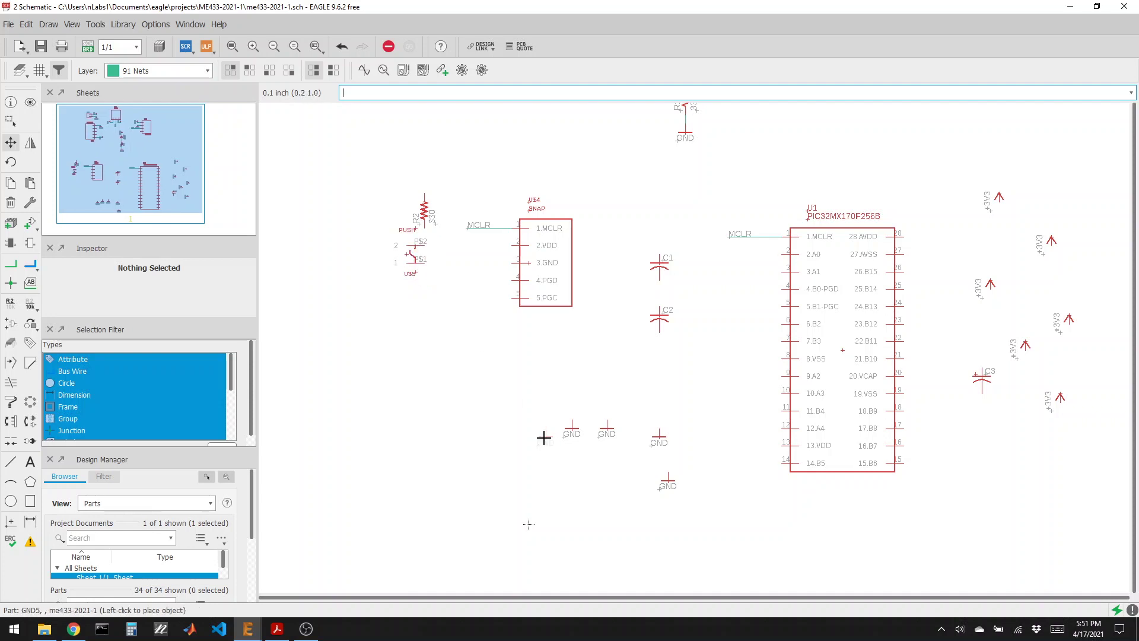
click(404, 291)
click(995, 196)
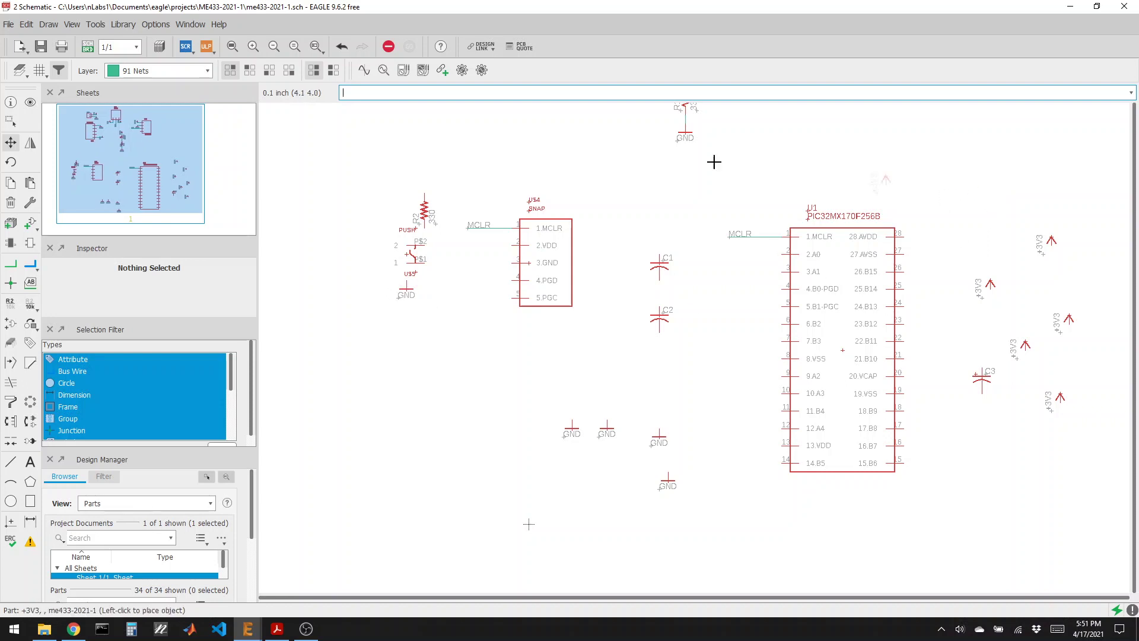
click(424, 176)
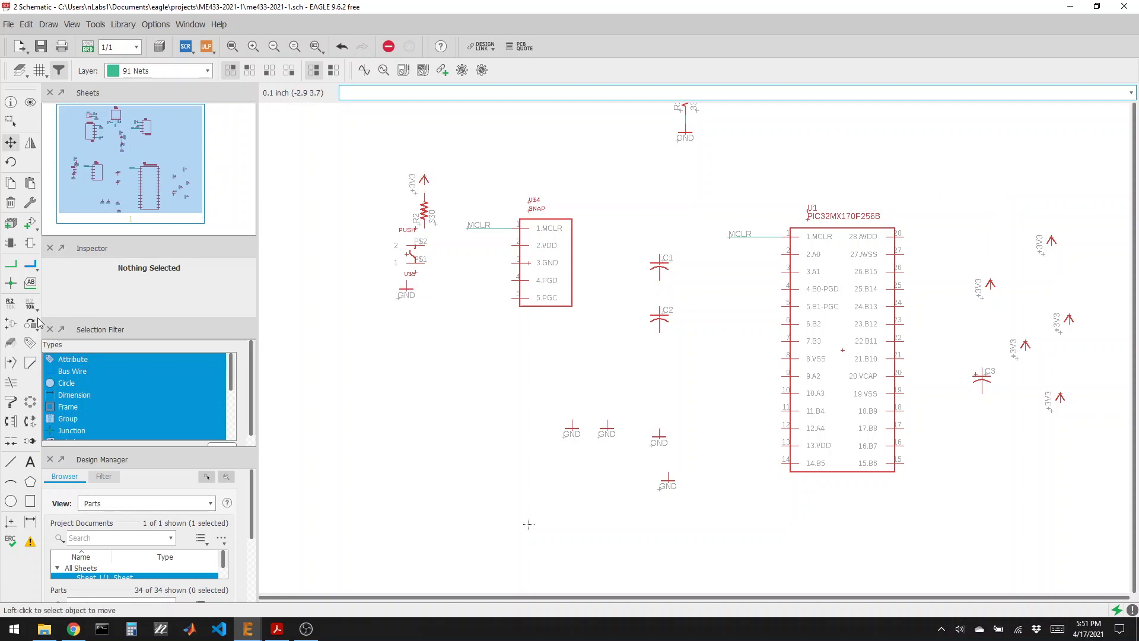
Wire resistor R2 between the +3V3 symbol and the SNAP connector's MCLR net
click(11, 264)
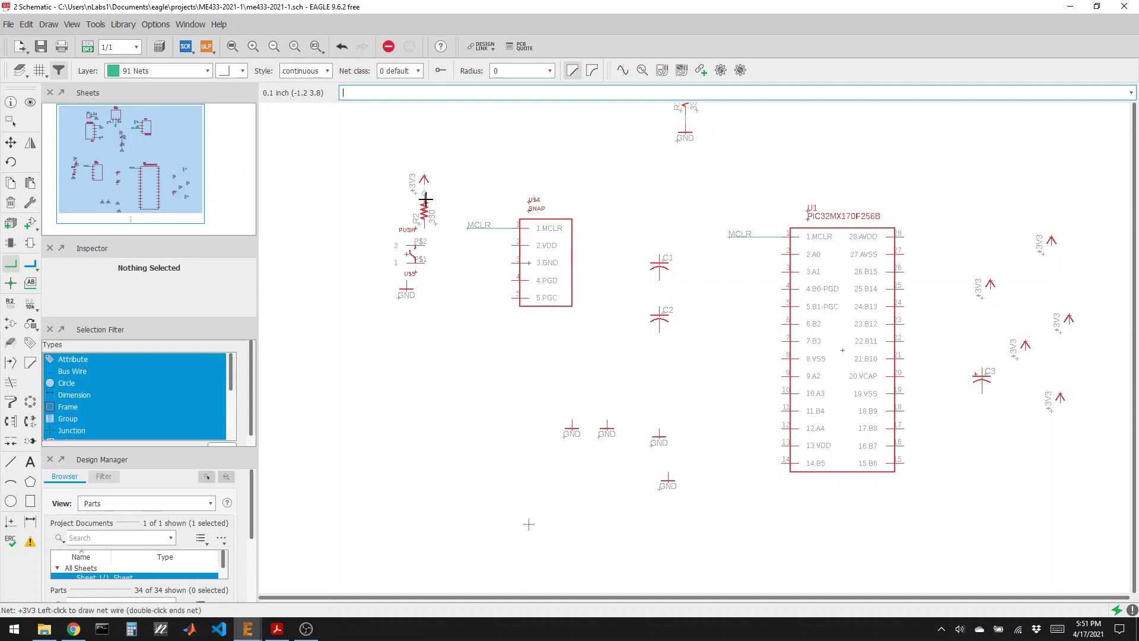
click(468, 229)
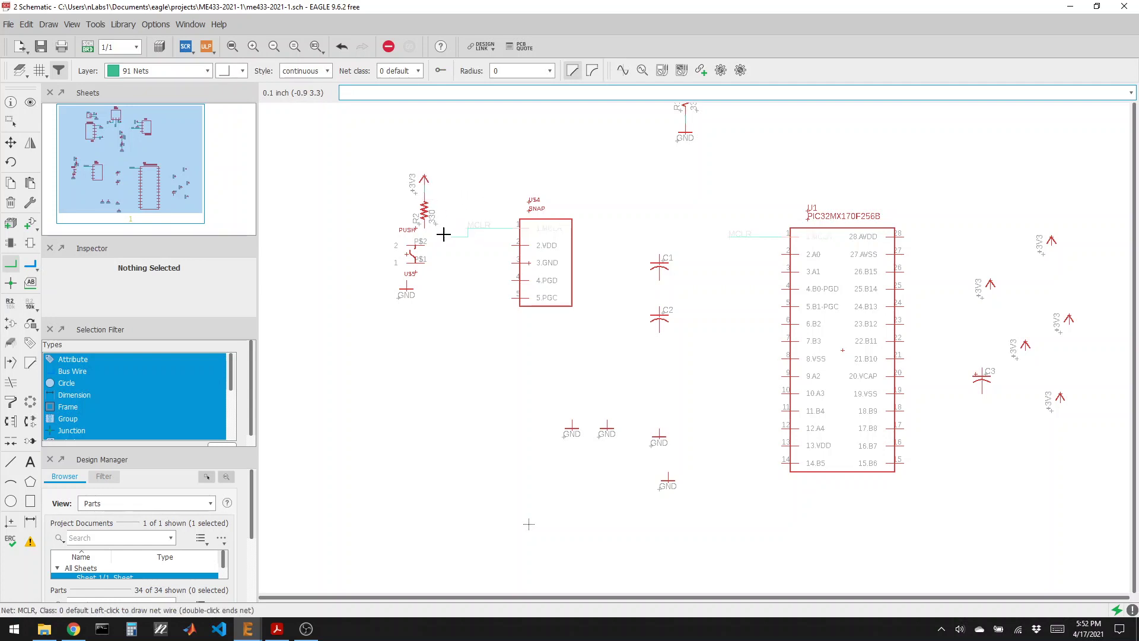
click(425, 228)
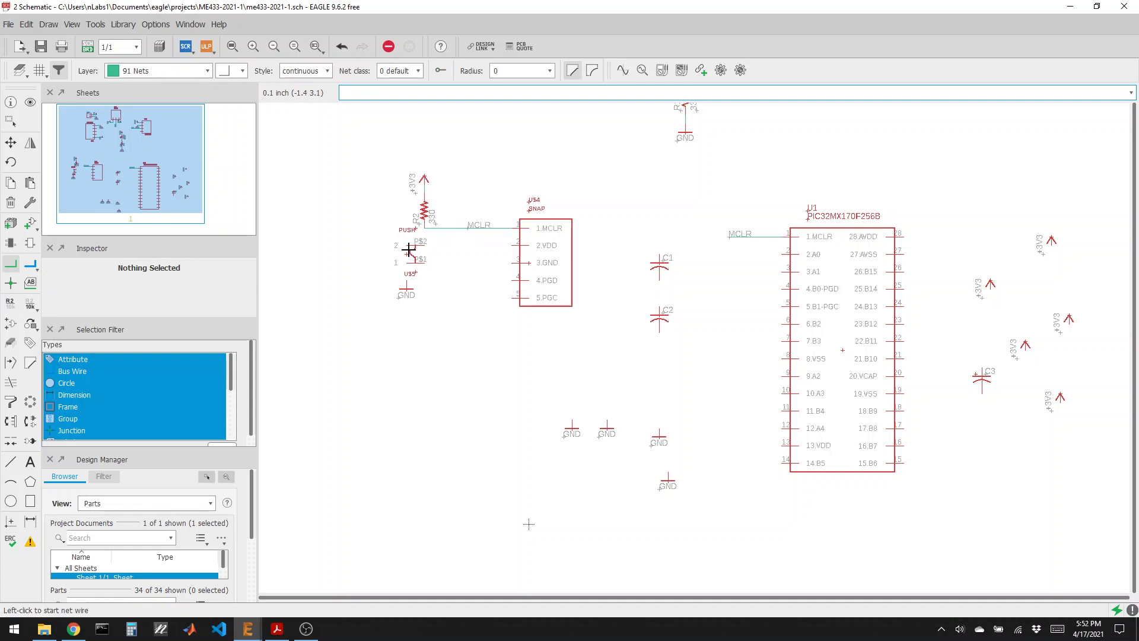
Wire pin 2 of the PUSH button to the MCLR net and pin 1 to the GND symbol below it
click(426, 243)
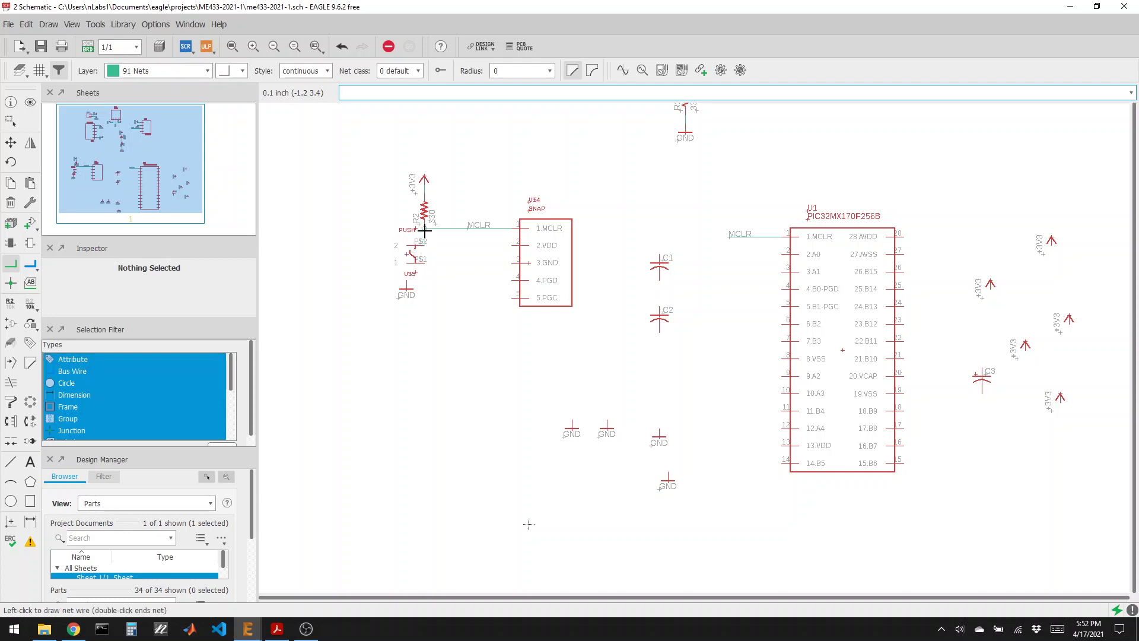
click(425, 229)
click(424, 265)
click(406, 280)
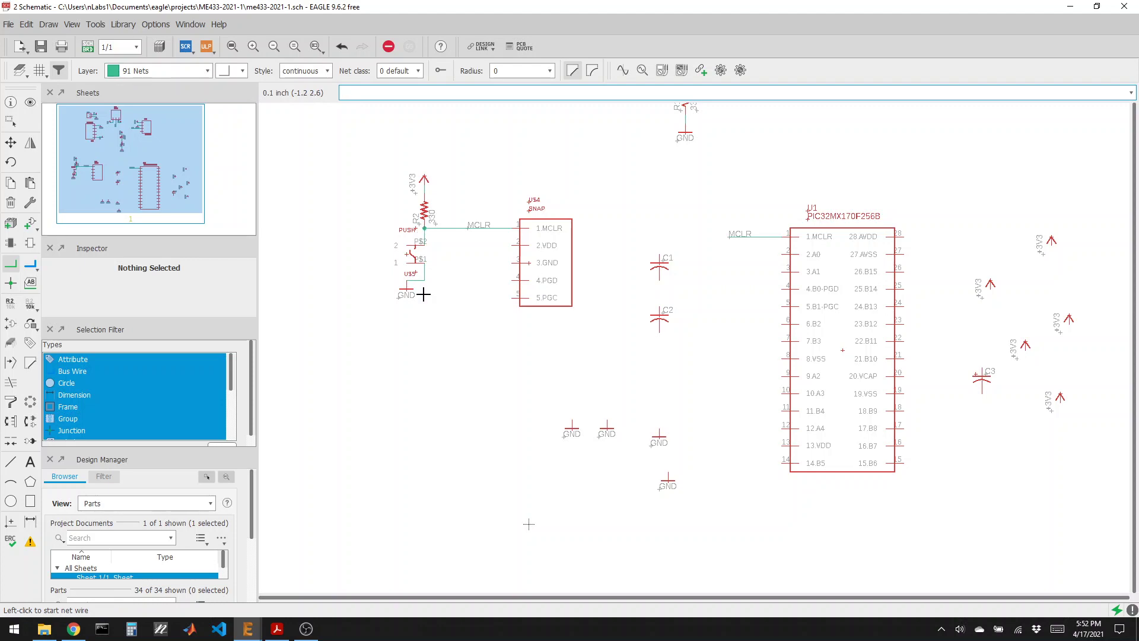
Move a +3V3 symbol and a GND symbol to the left of the SNAP connector's VDD and GND pins
scroll(420, 293, down, 2)
scroll(554, 260, up, 3)
scroll(758, 298, down, 1)
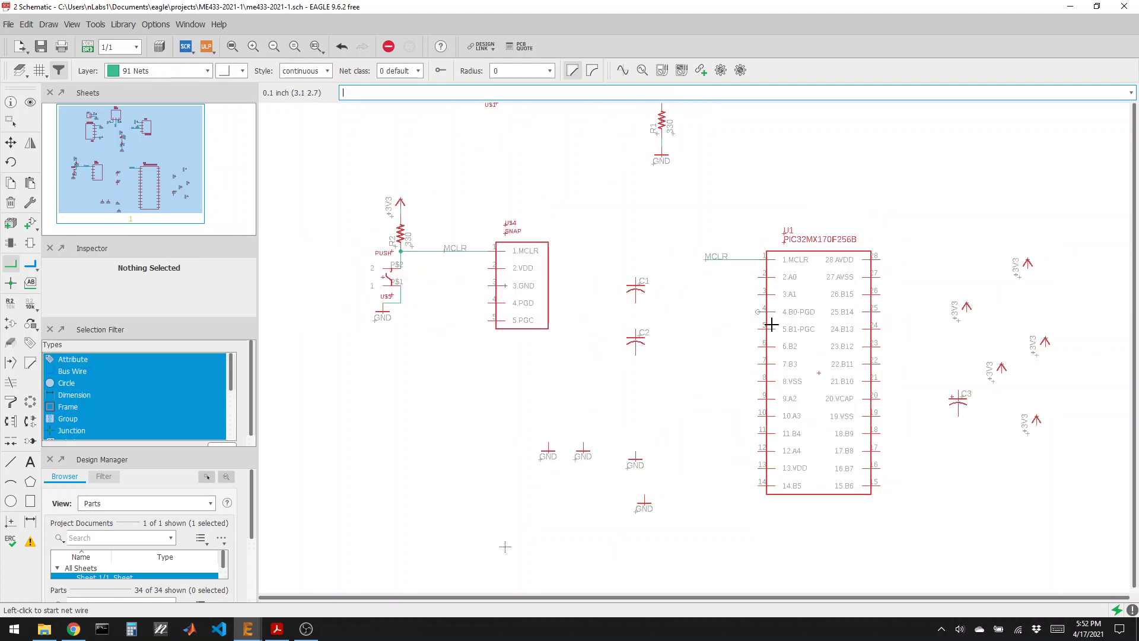
click(11, 142)
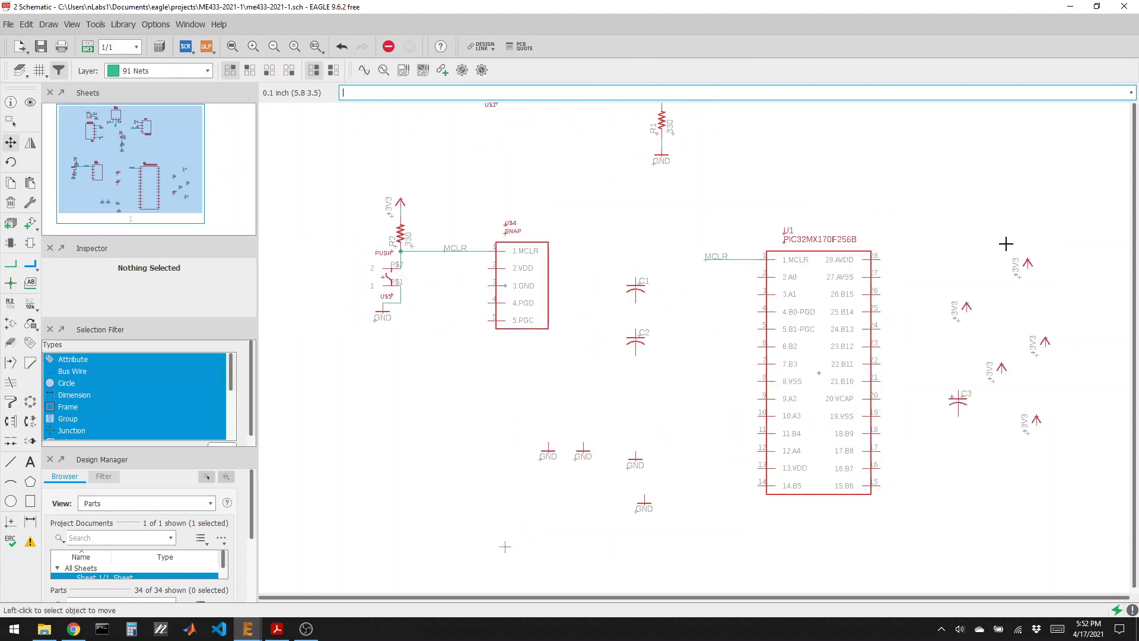
click(1026, 260)
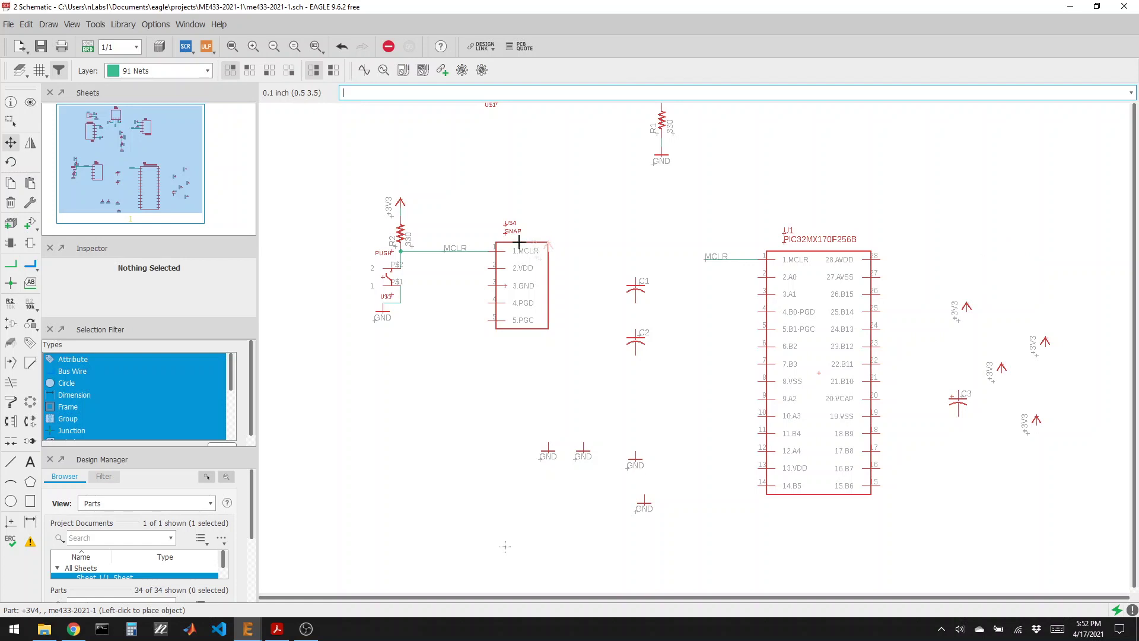
click(461, 263)
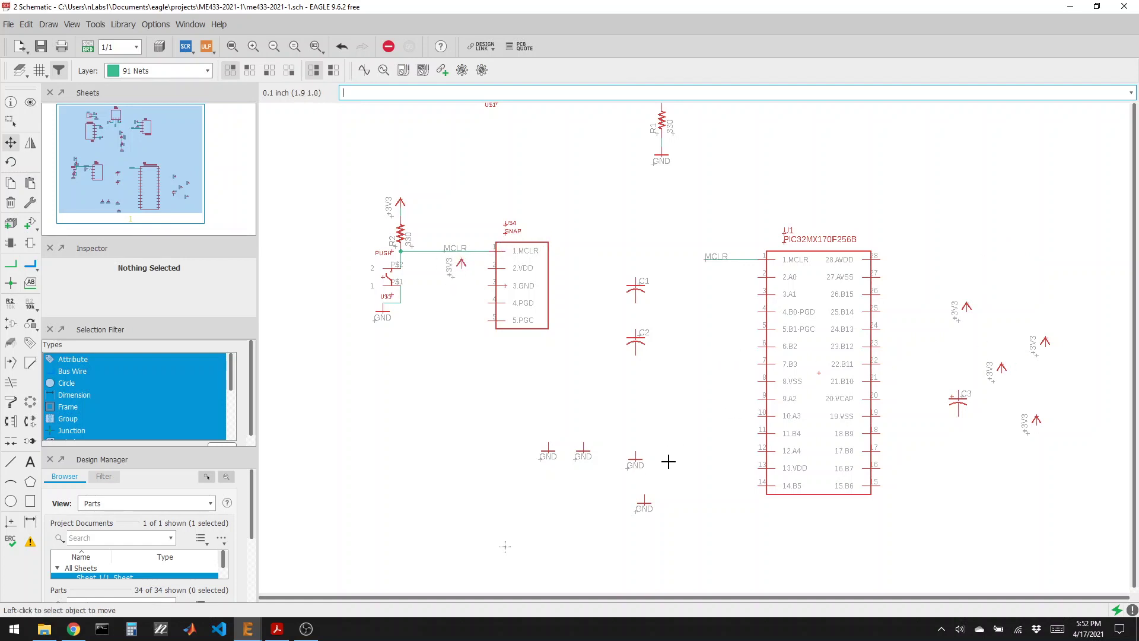
click(553, 457)
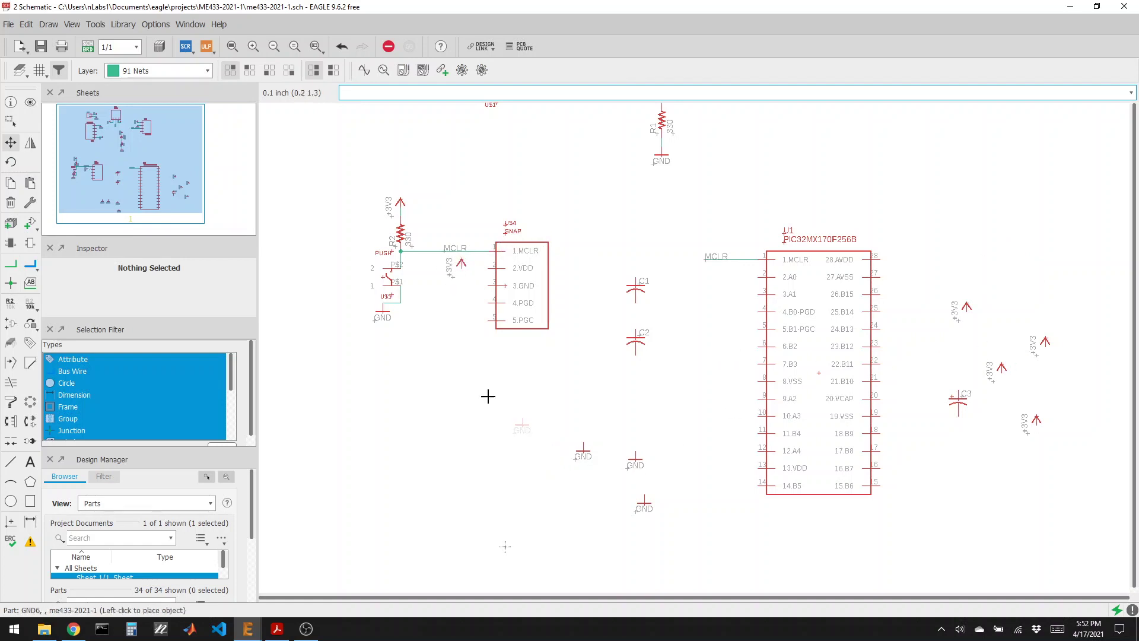
click(462, 295)
Wire the SNAP connector's VDD pin to the +3V3 symbol and its GND pin to the GND symbol
click(11, 263)
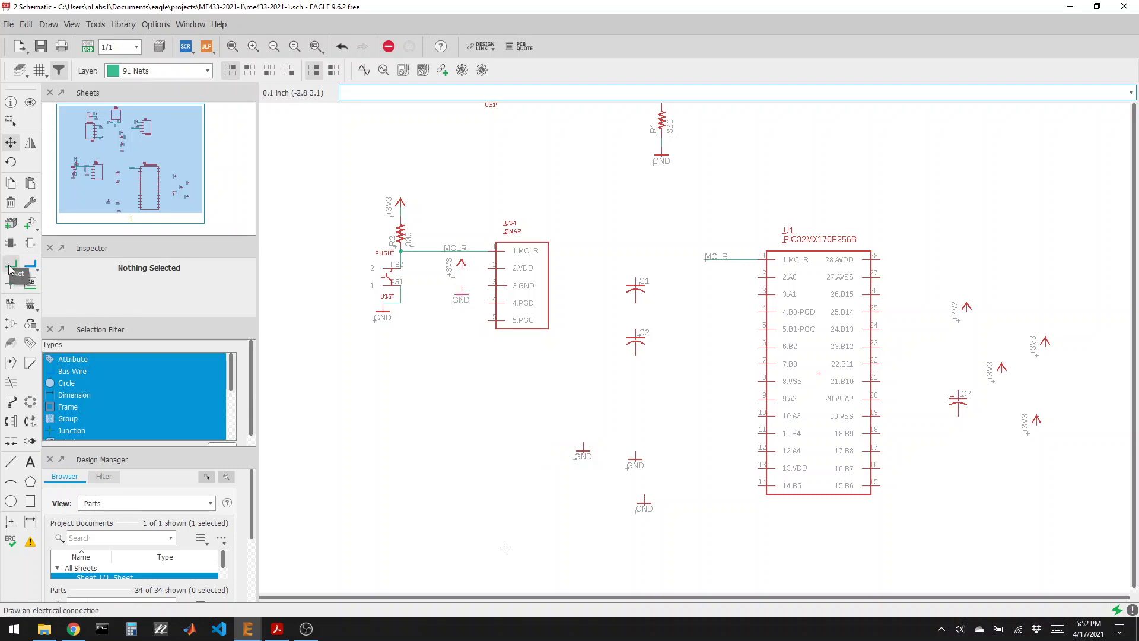
click(486, 267)
click(461, 267)
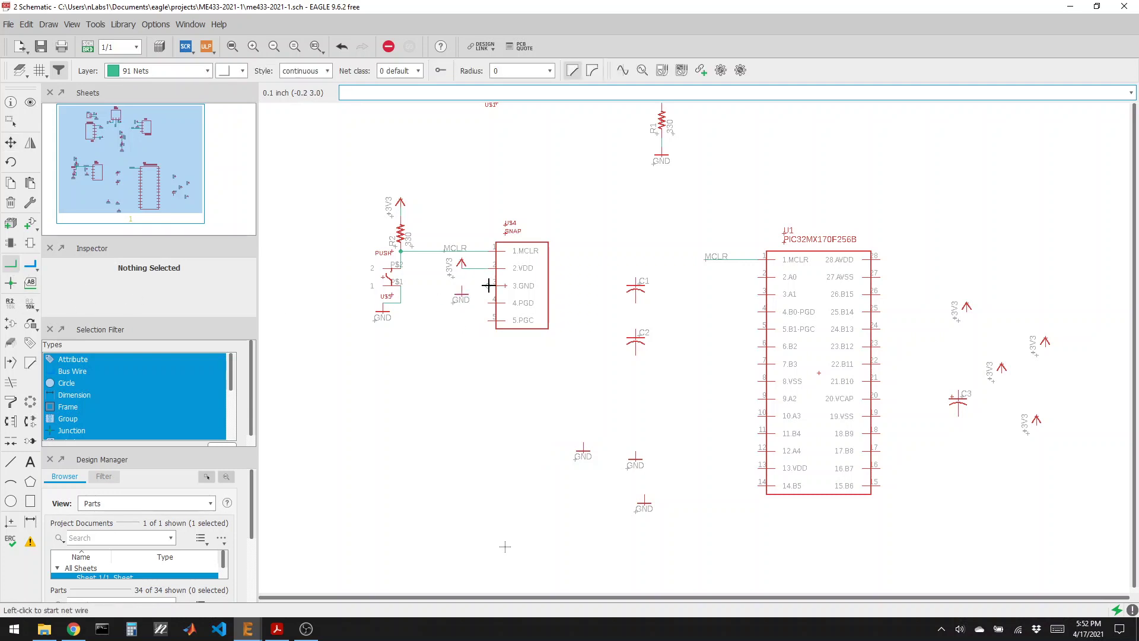
click(489, 286)
click(461, 285)
click(489, 303)
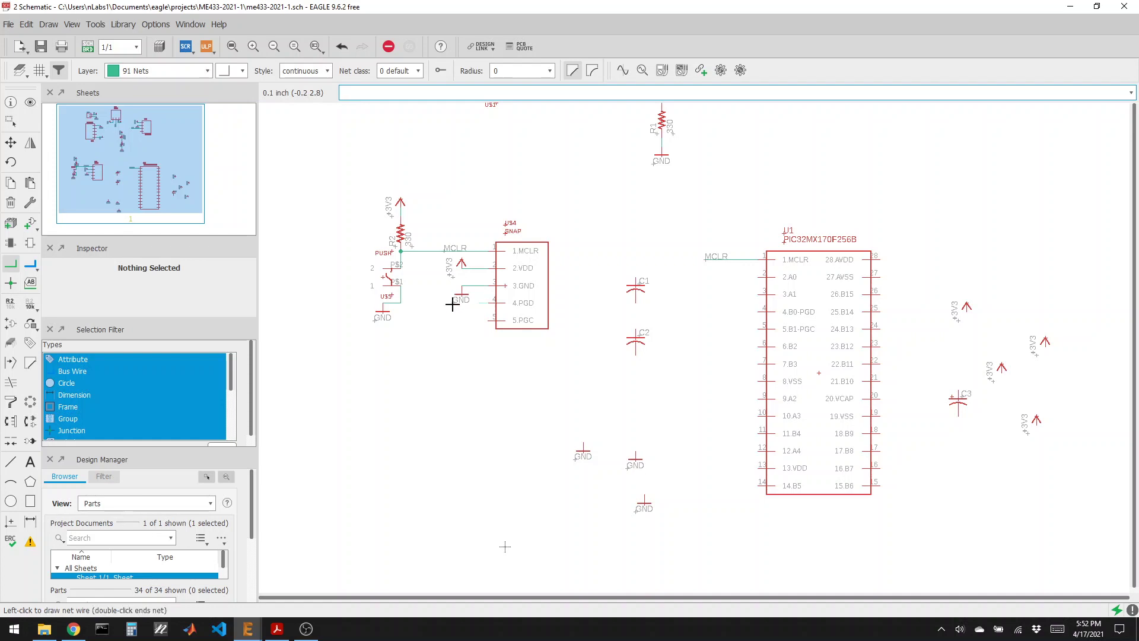
double_click(418, 308)
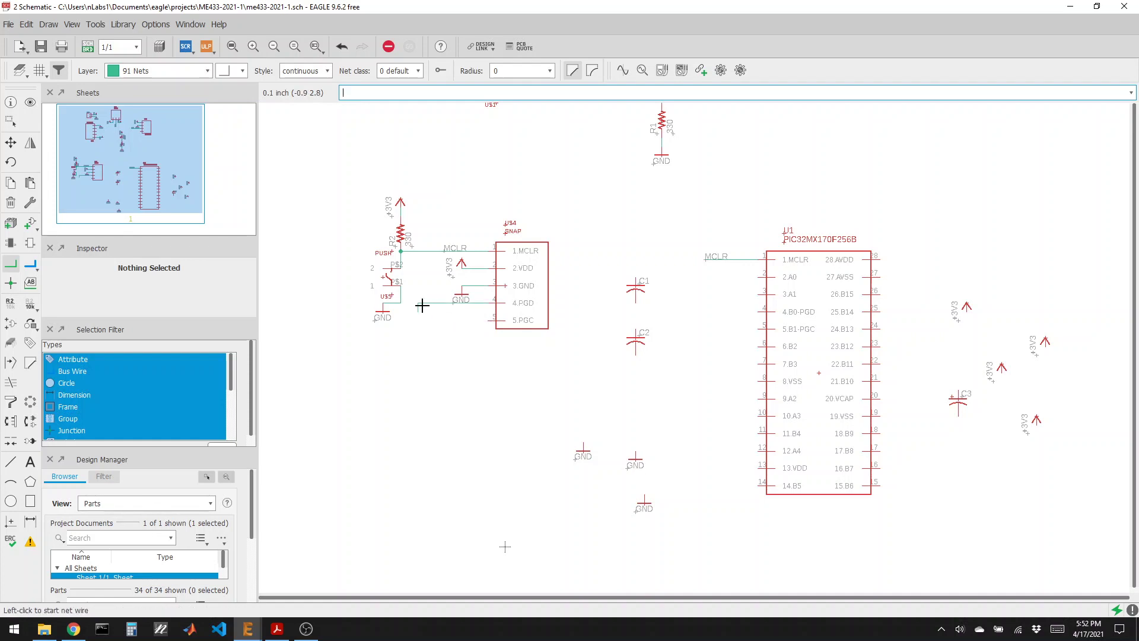
key(ctrl+z)
Draw net stubs leftward from the SNAP connector's PGD and PGC pins, stopping short of the PUSH button wiring
click(490, 304)
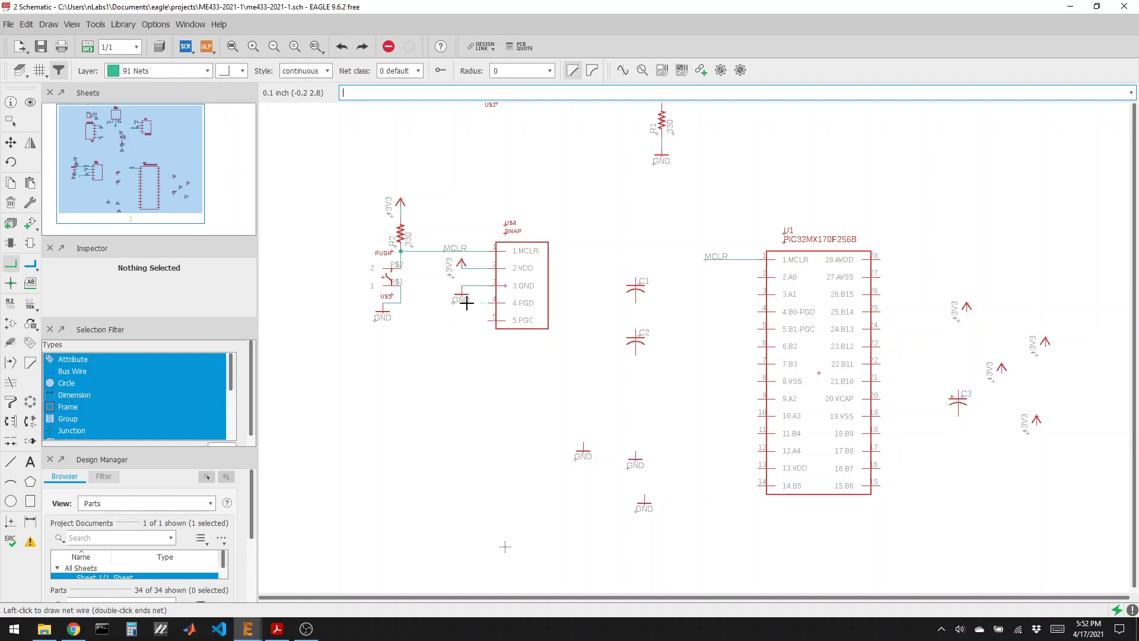
double_click(423, 300)
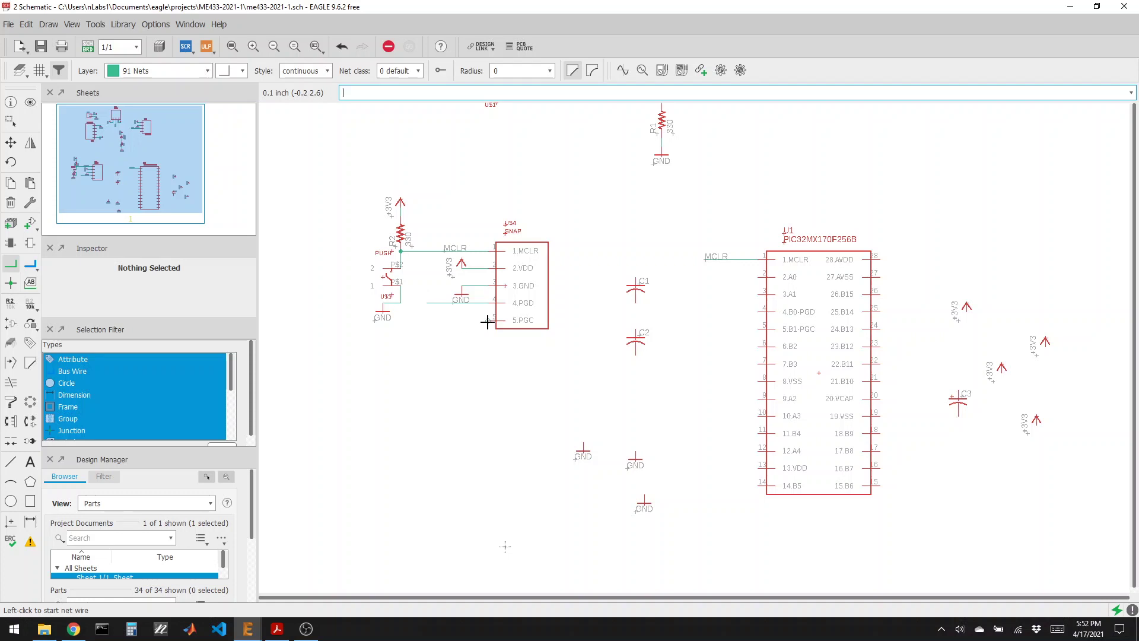
click(488, 321)
double_click(427, 320)
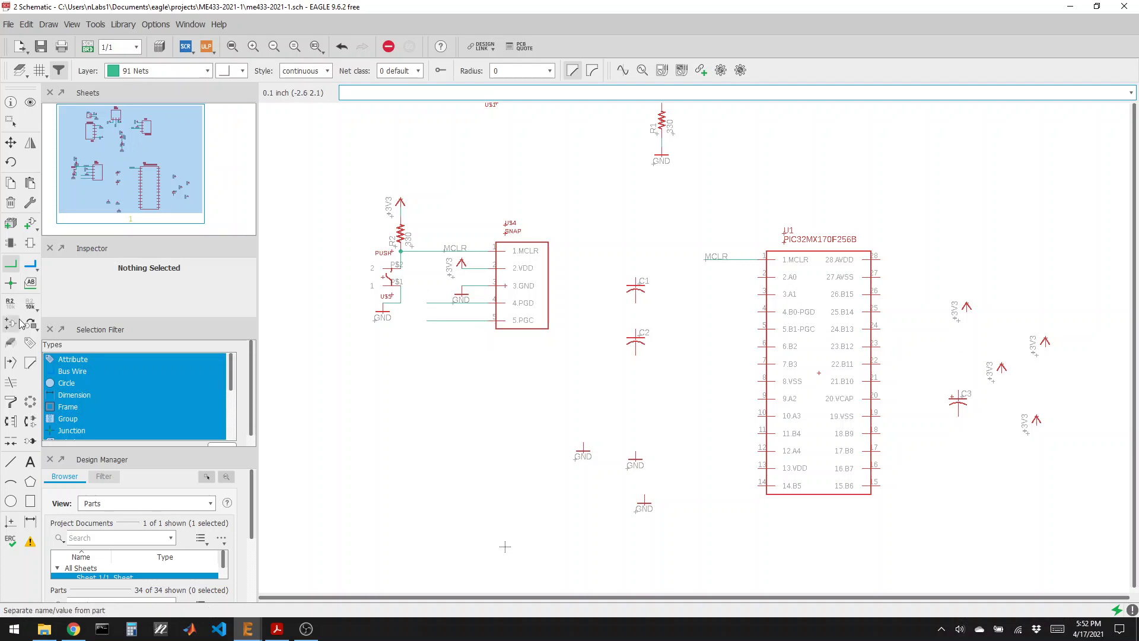
Add net labels at the free ends of the SNAP connector's PGD and PGC stubs
click(30, 283)
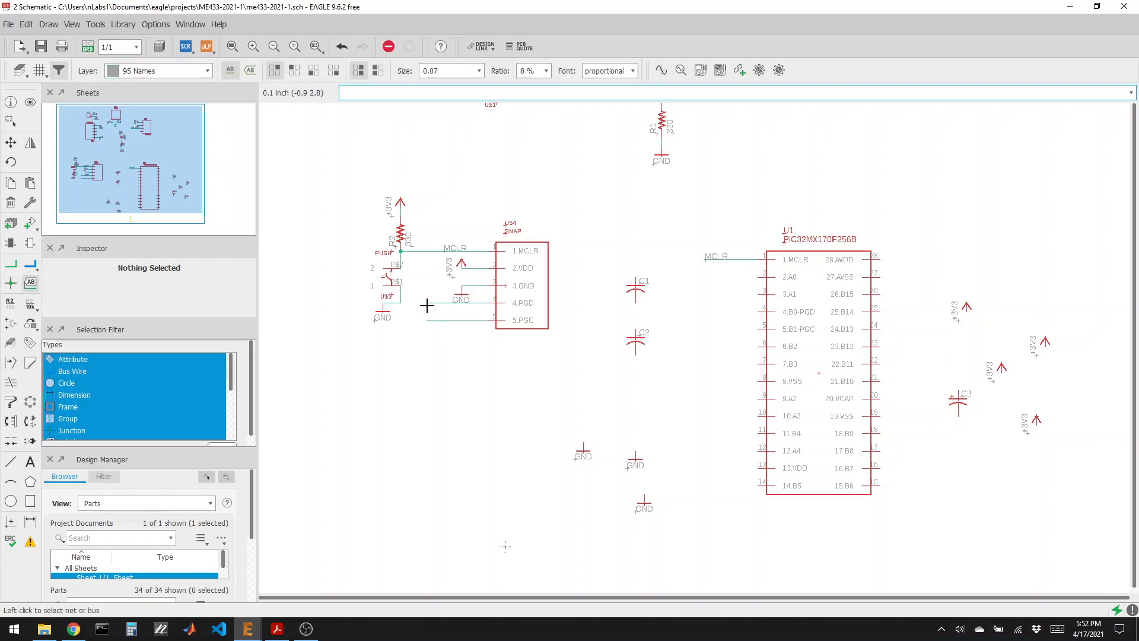
click(427, 304)
click(426, 296)
click(428, 318)
click(427, 326)
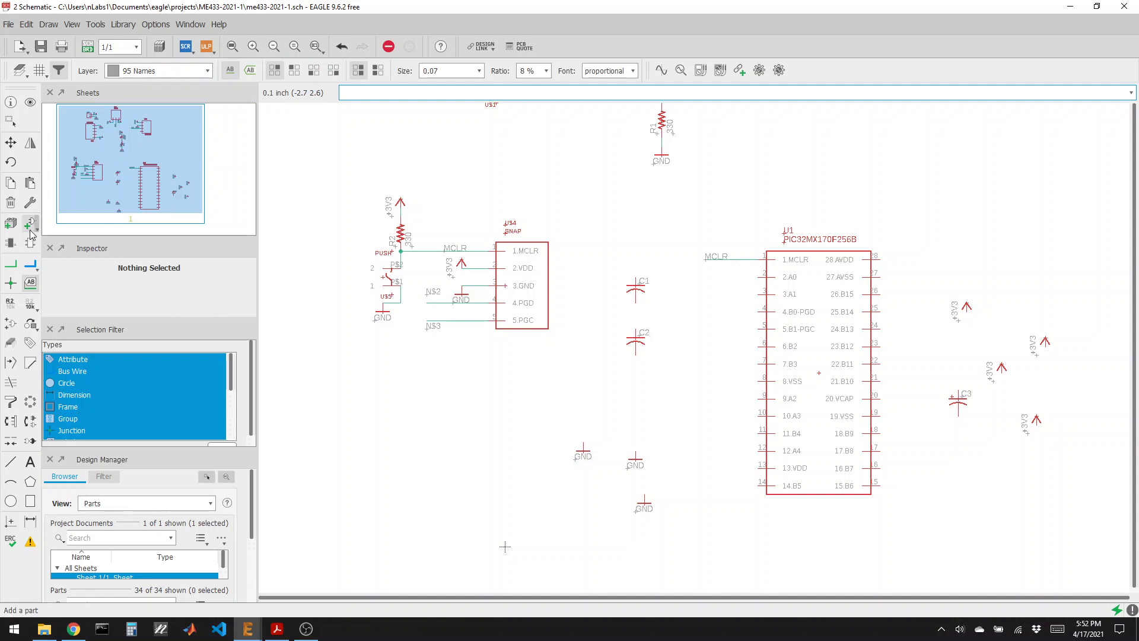
Move the two net labels right onto the SNAP connector's PGD and PGC stubs
click(12, 150)
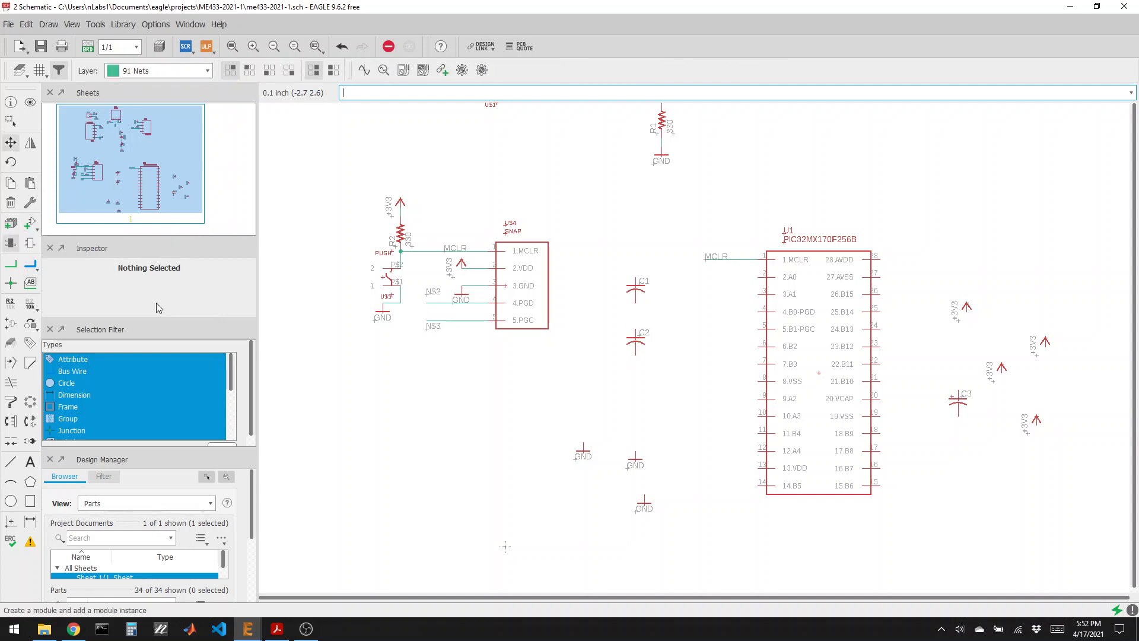
click(424, 294)
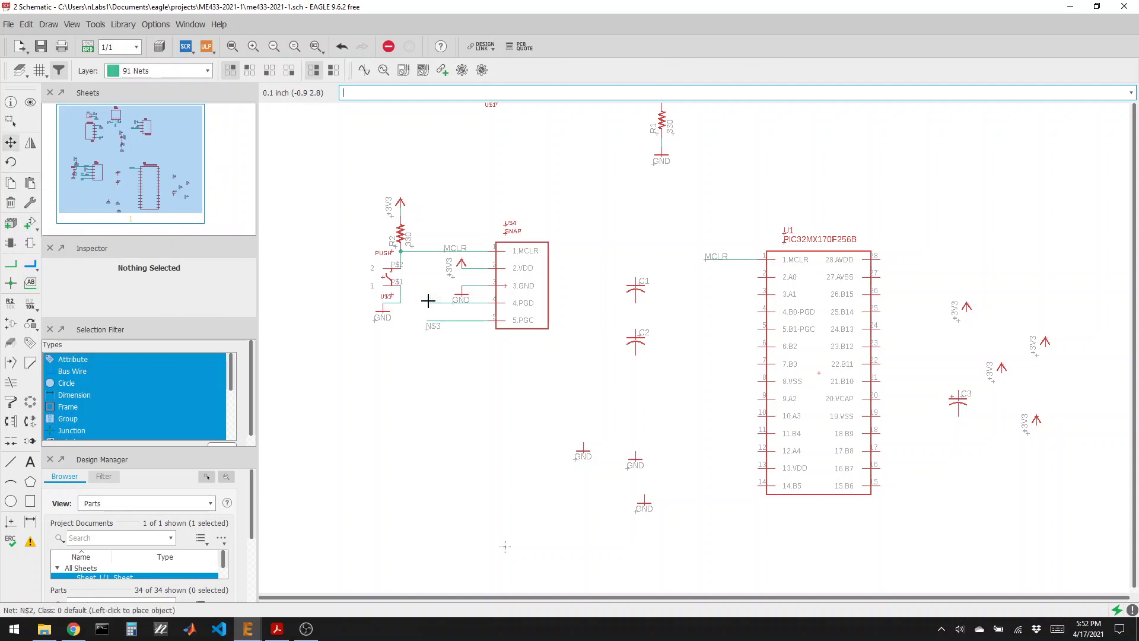
click(428, 301)
click(425, 327)
click(427, 321)
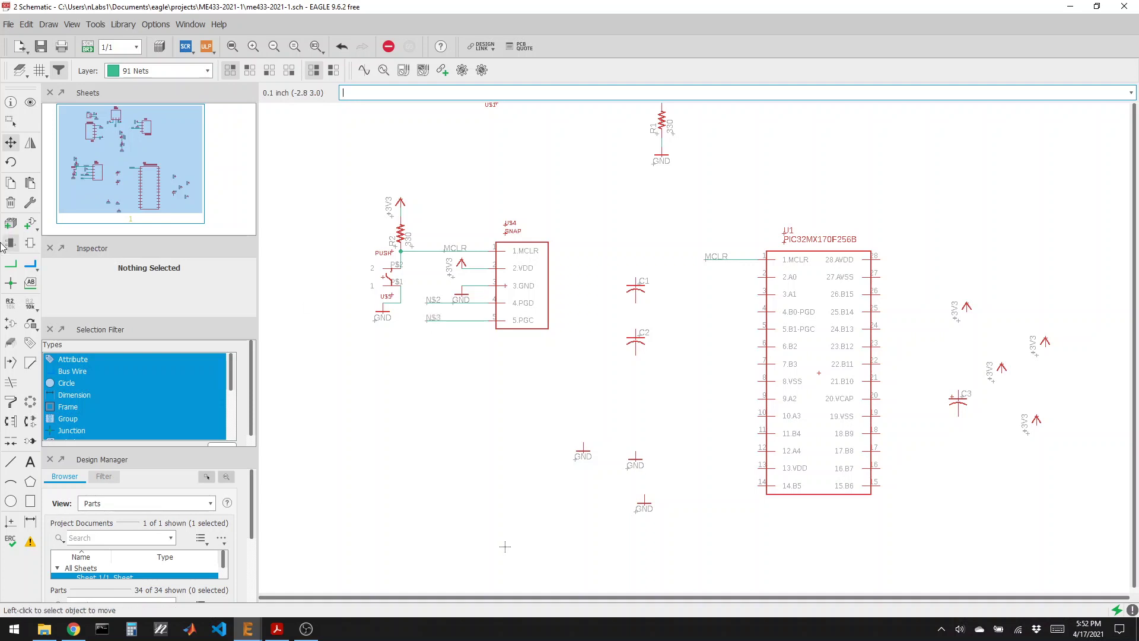
Rename the SNAP connector's PGD net as B0-PGD and its PGC net as B1-PGC
click(10, 303)
click(426, 301)
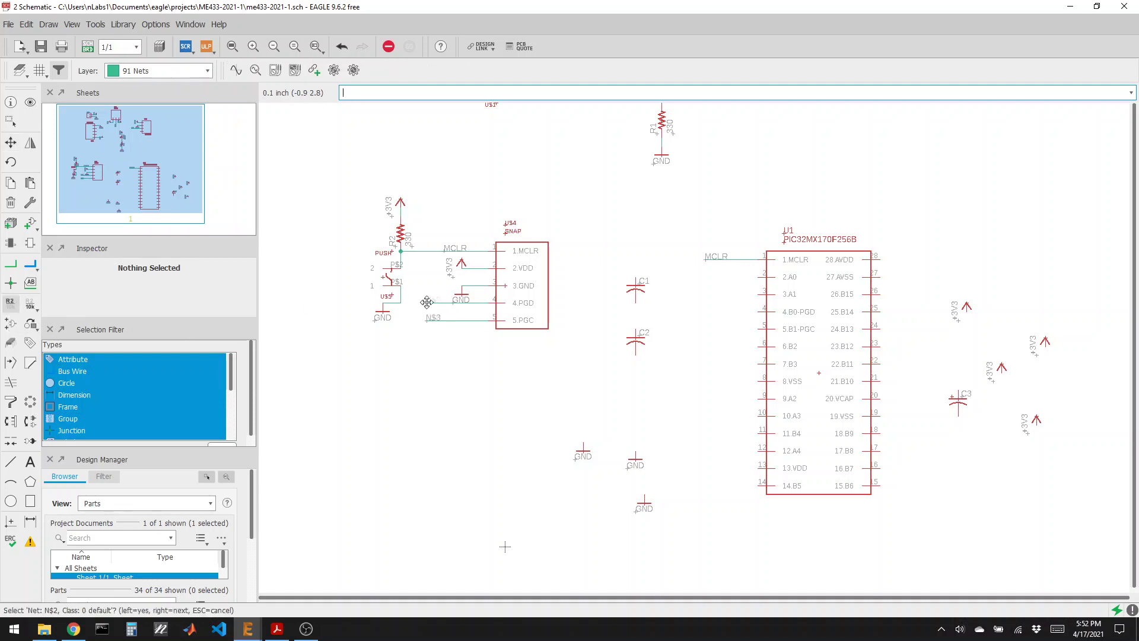
click(426, 302)
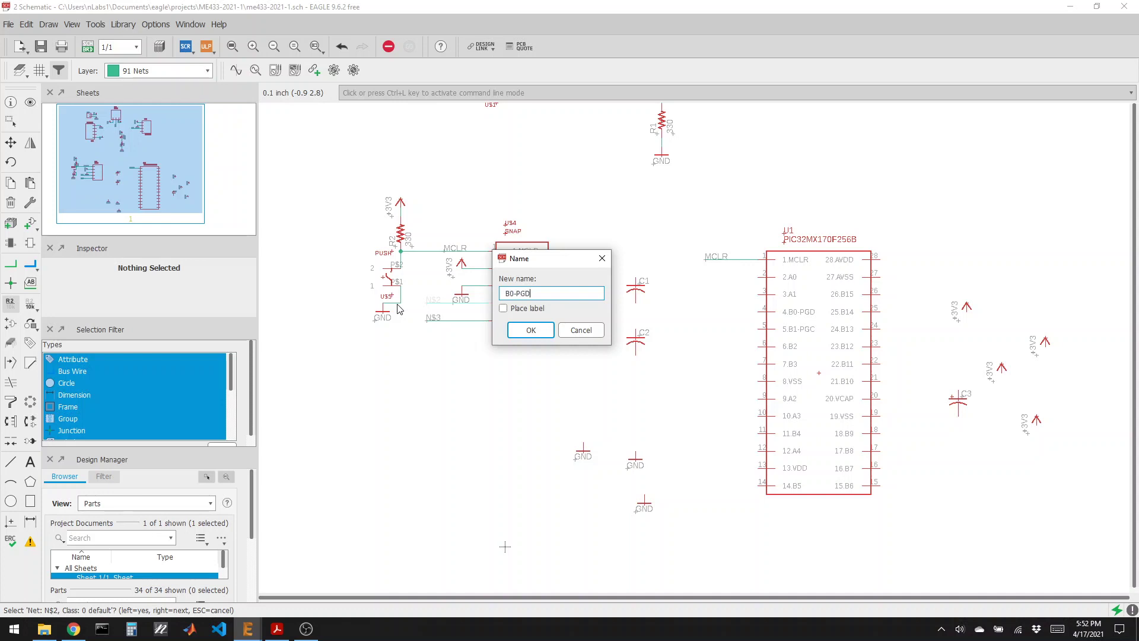
text(B0-PGD)
key(Return)
click(427, 321)
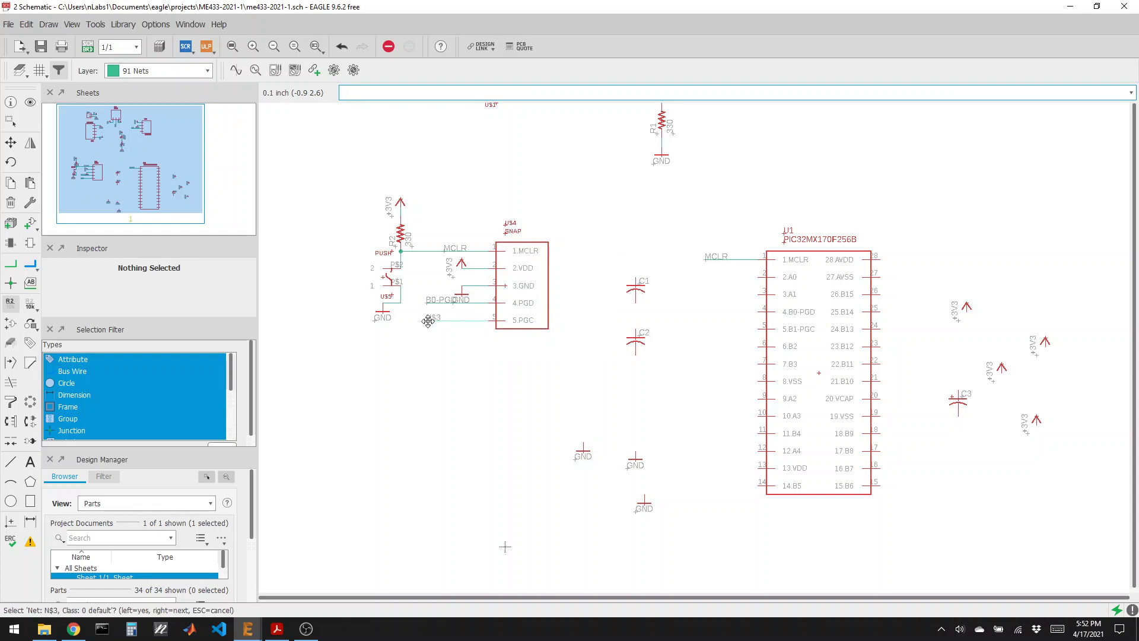
click(427, 321)
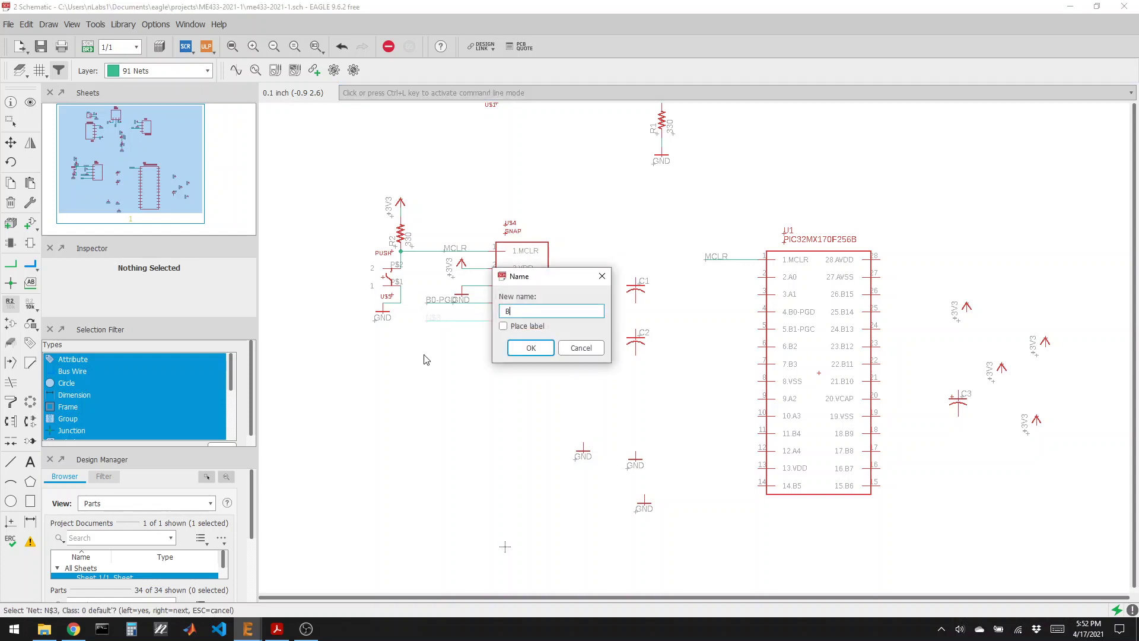
text(B1-PGC)
key(Return)
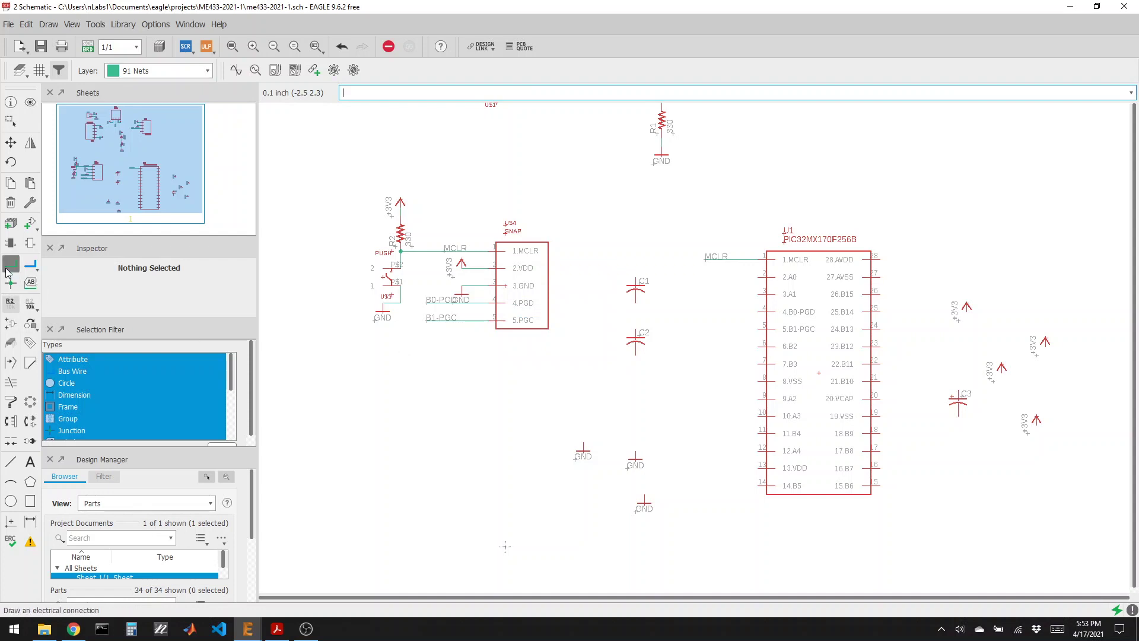
Draw short net stubs leftward from the PIC's B0-PGD and B1-PGC pins
click(8, 267)
click(757, 314)
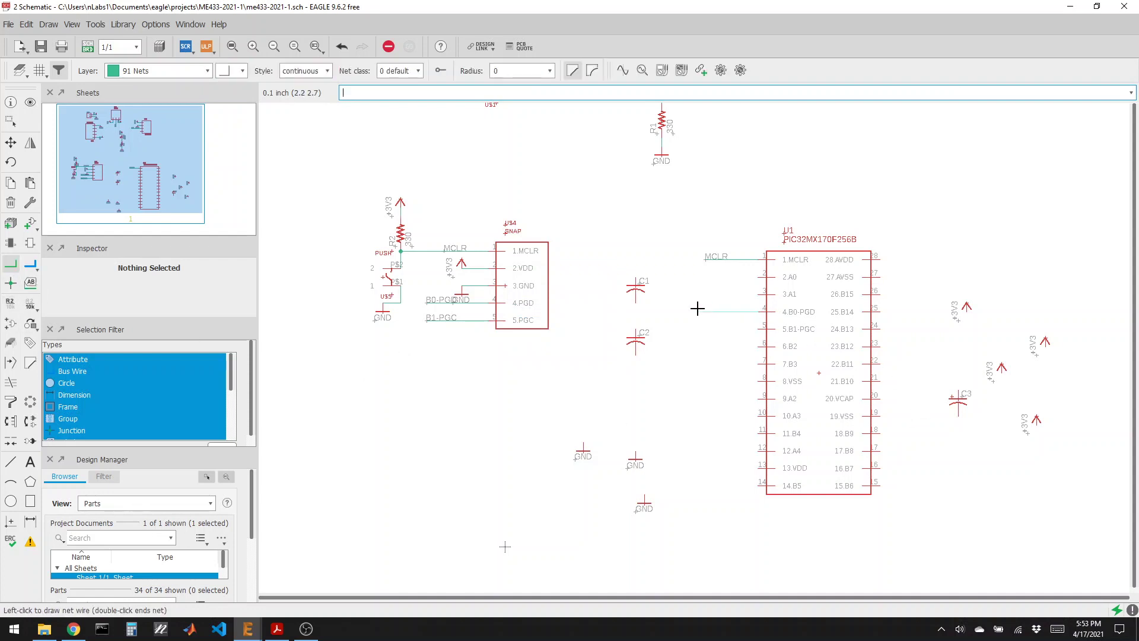
double_click(704, 309)
click(754, 329)
double_click(706, 330)
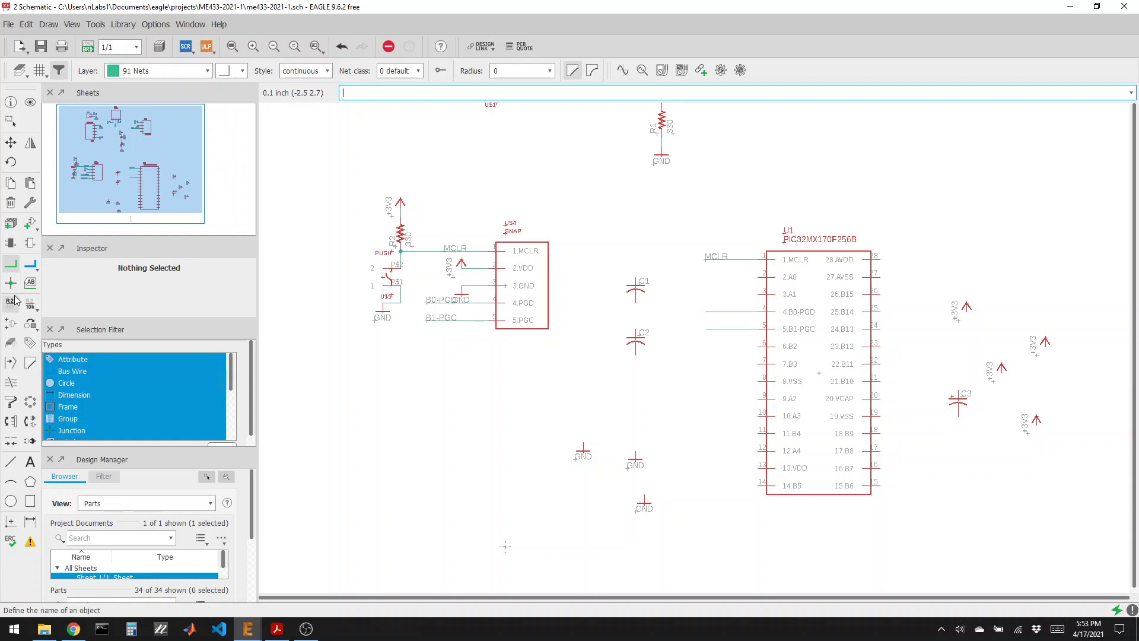
Add net labels at the free ends of the PIC's pin 4 and pin 5 stubs
click(31, 282)
click(704, 310)
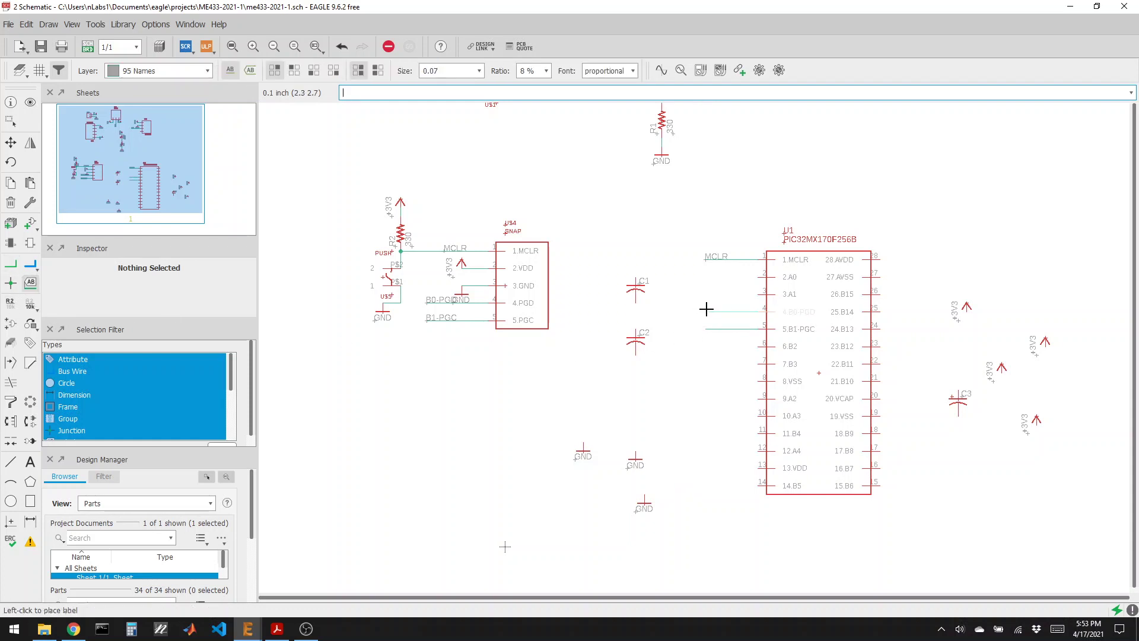
click(705, 309)
click(705, 329)
click(705, 330)
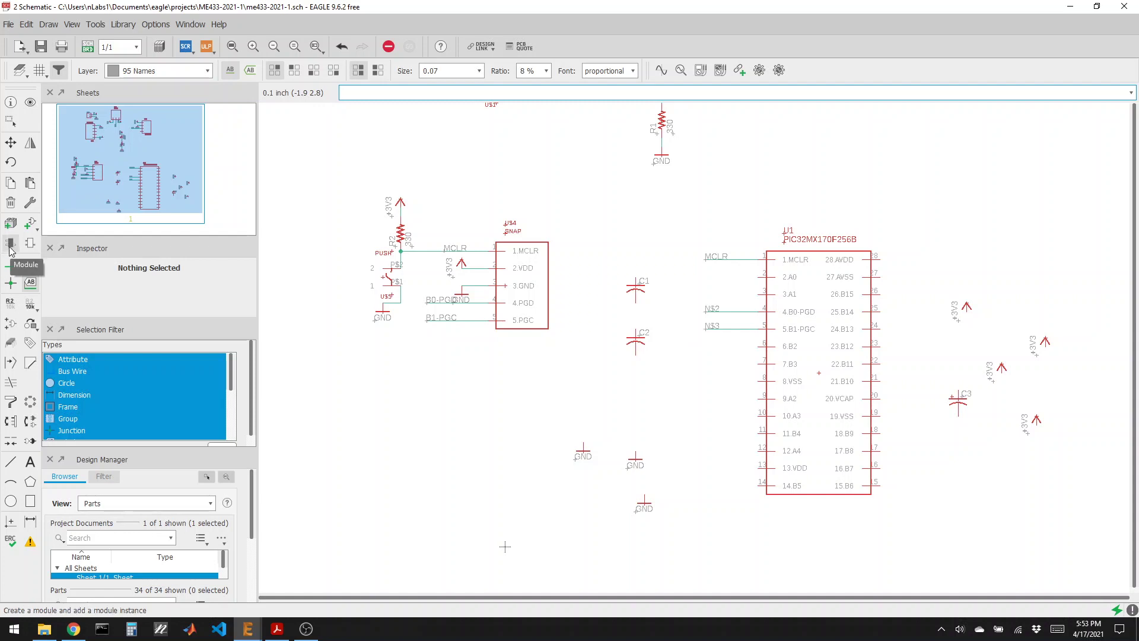
Name the net on the PIC's pin 4 B0-PGD, spelled with a zero, to join it with the SNAP connector's PGD net
click(10, 302)
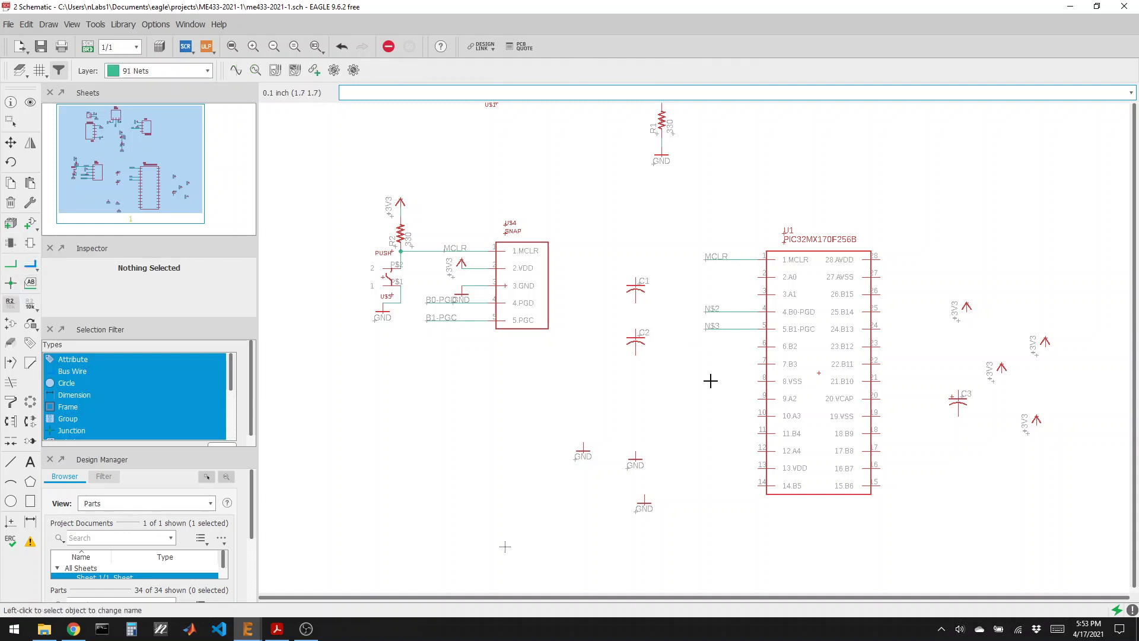
click(724, 311)
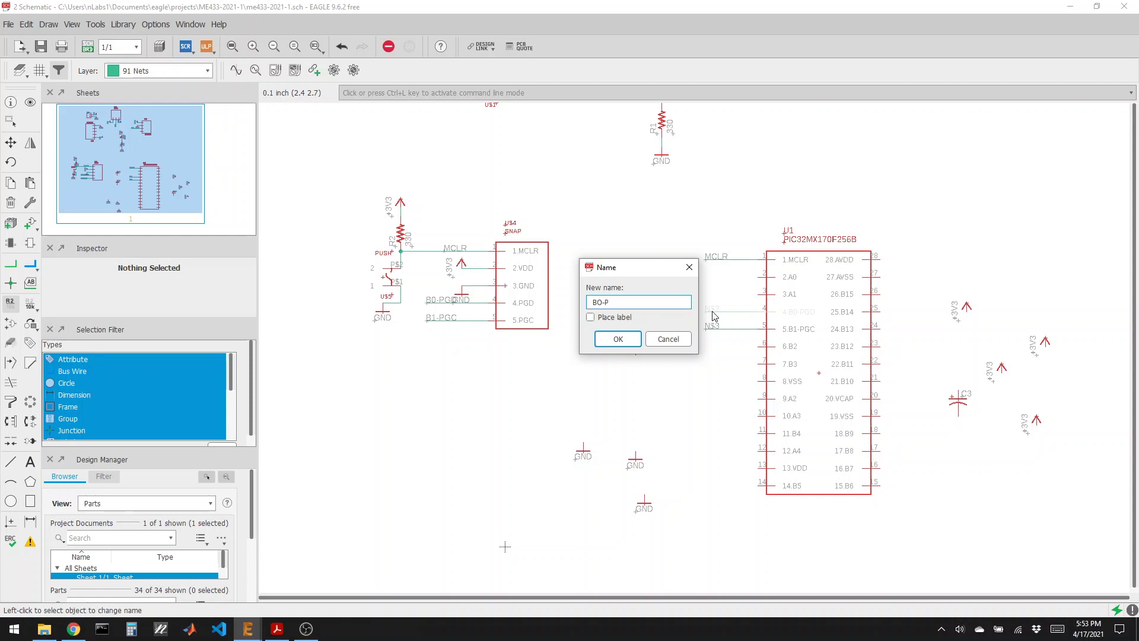
text(B0-PGD)
key(Return)
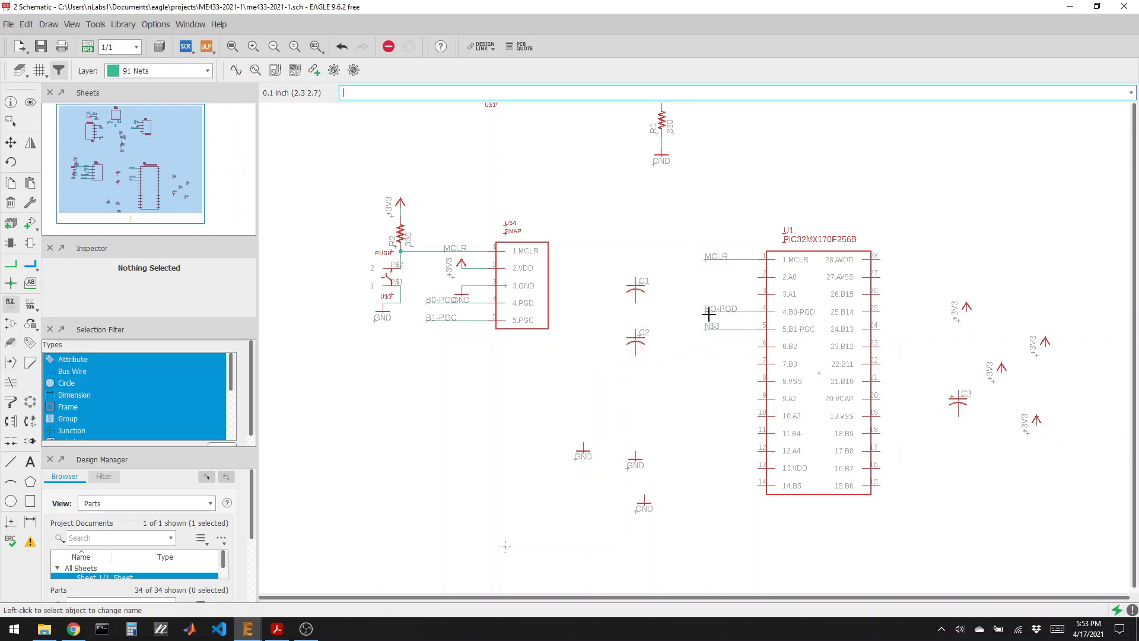
click(708, 315)
text(B0-P)
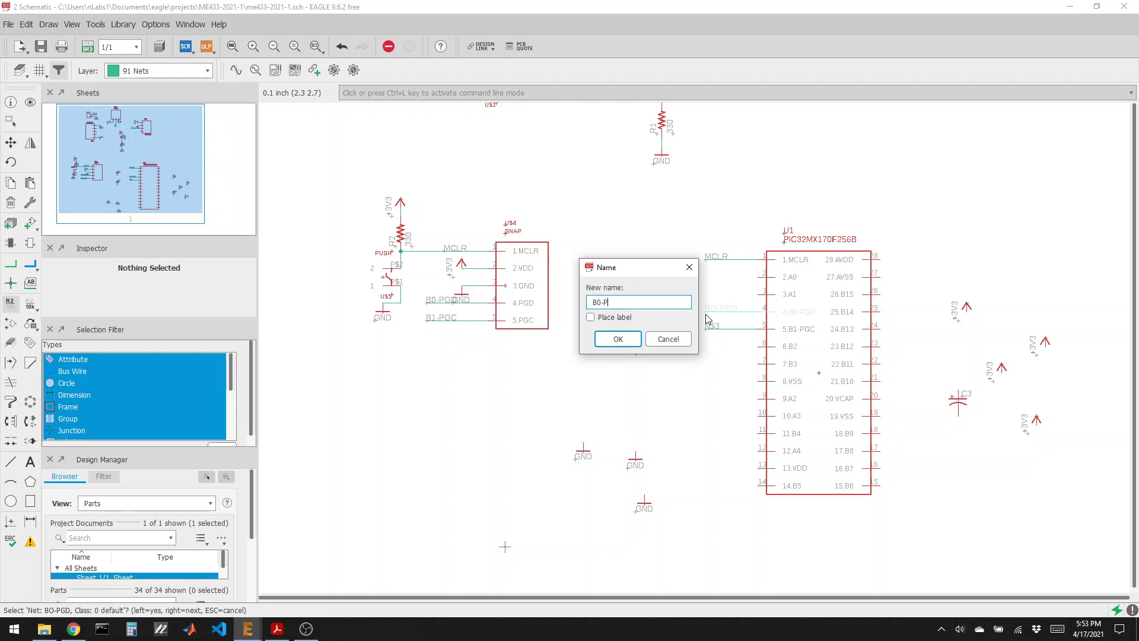
text(GD)
key(Return)
click(702, 333)
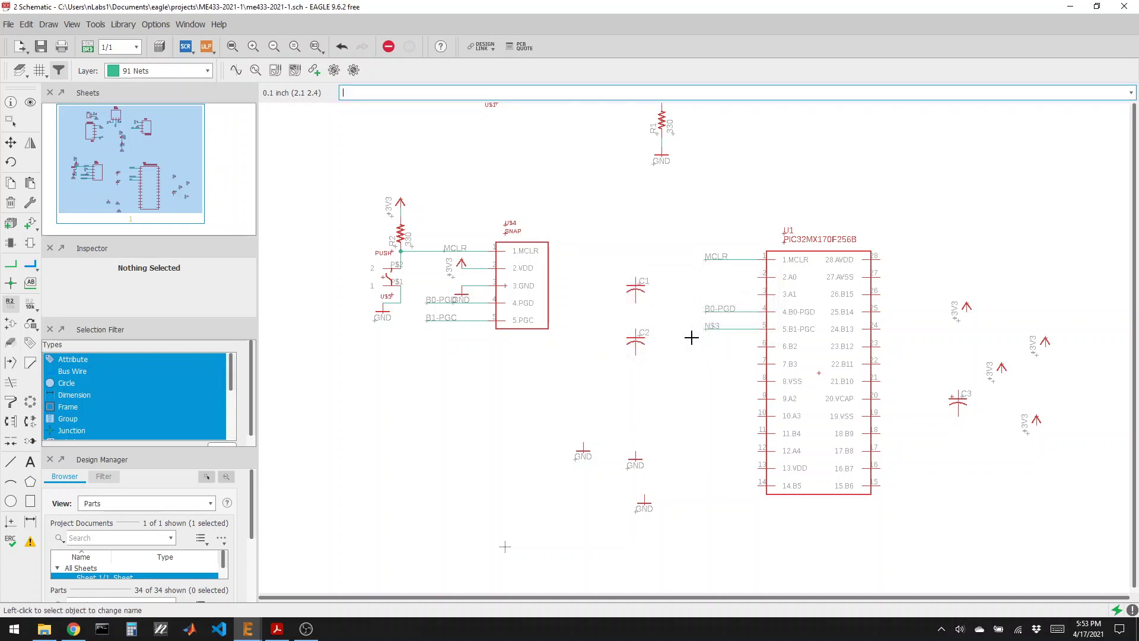
Rename the net on the PIC's pin 5 as B1-PGC and connect it with the SNAP connector's PGC net
click(707, 329)
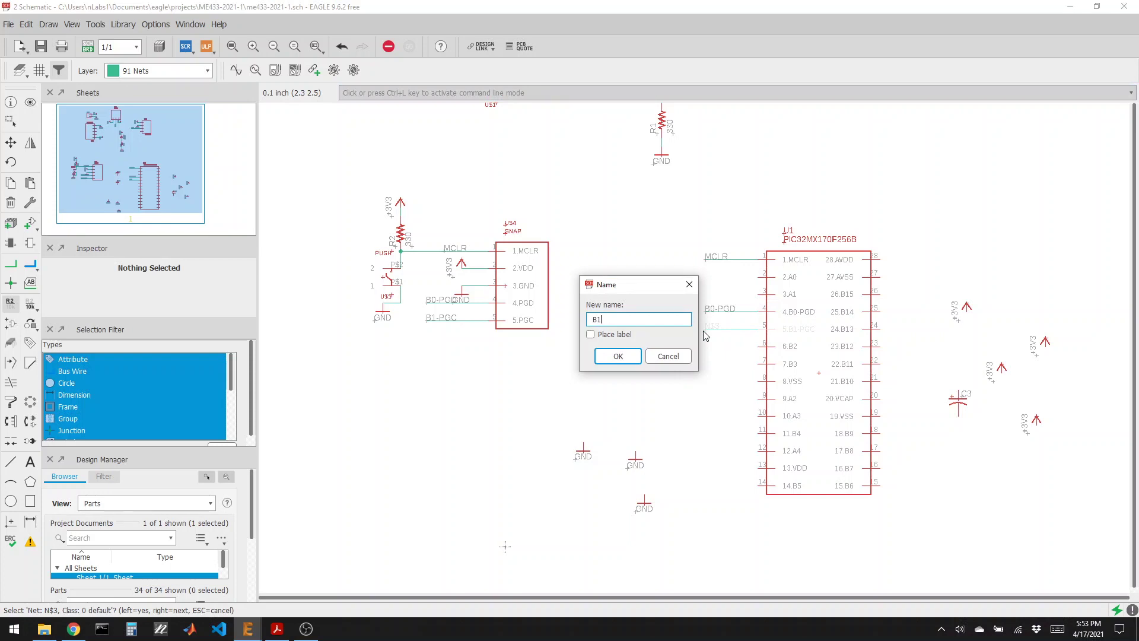
text(B1-PGC)
key(Return)
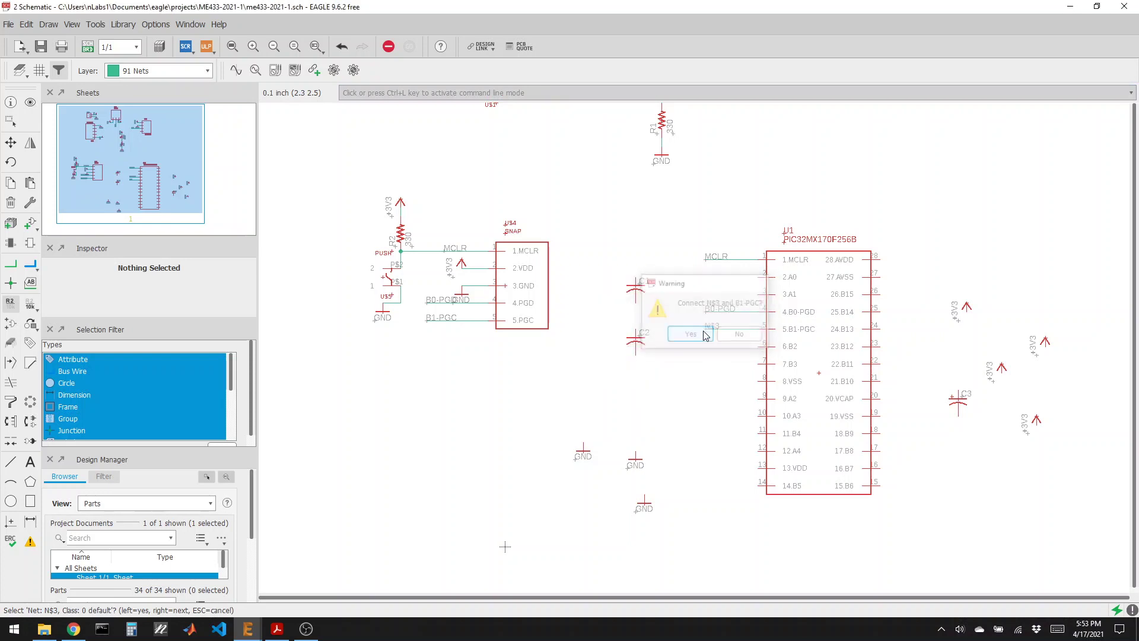
click(702, 328)
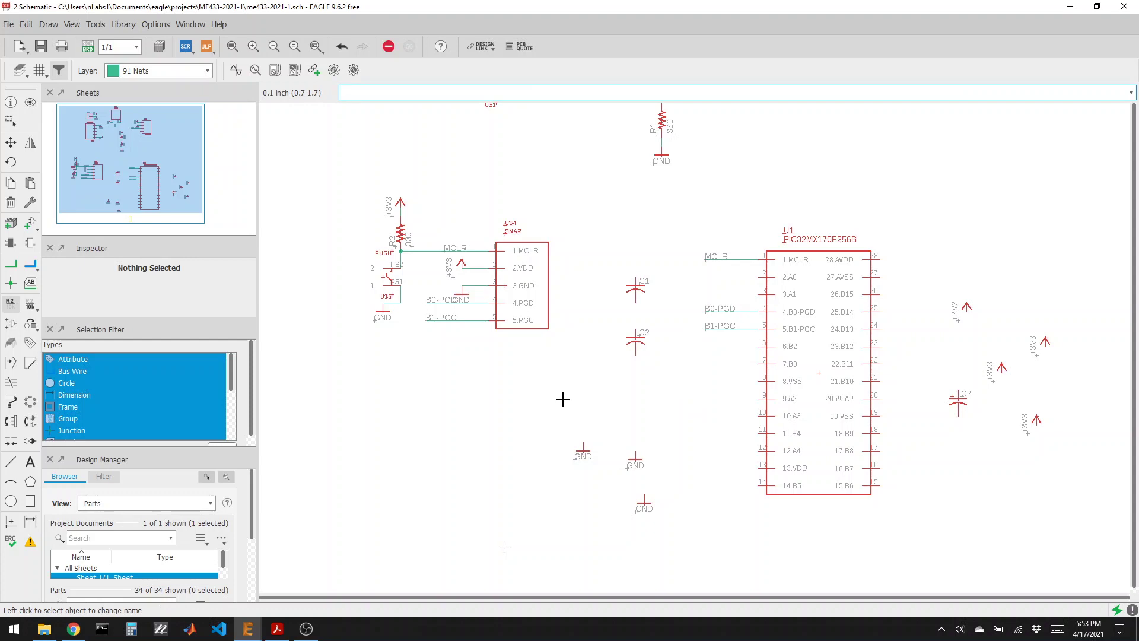
Move a +3V3 symbol, a GND symbol and capacitor C1 beside the PIC's AVDD and AVSS pins
scroll(383, 266, down, 2)
scroll(693, 388, up, 2)
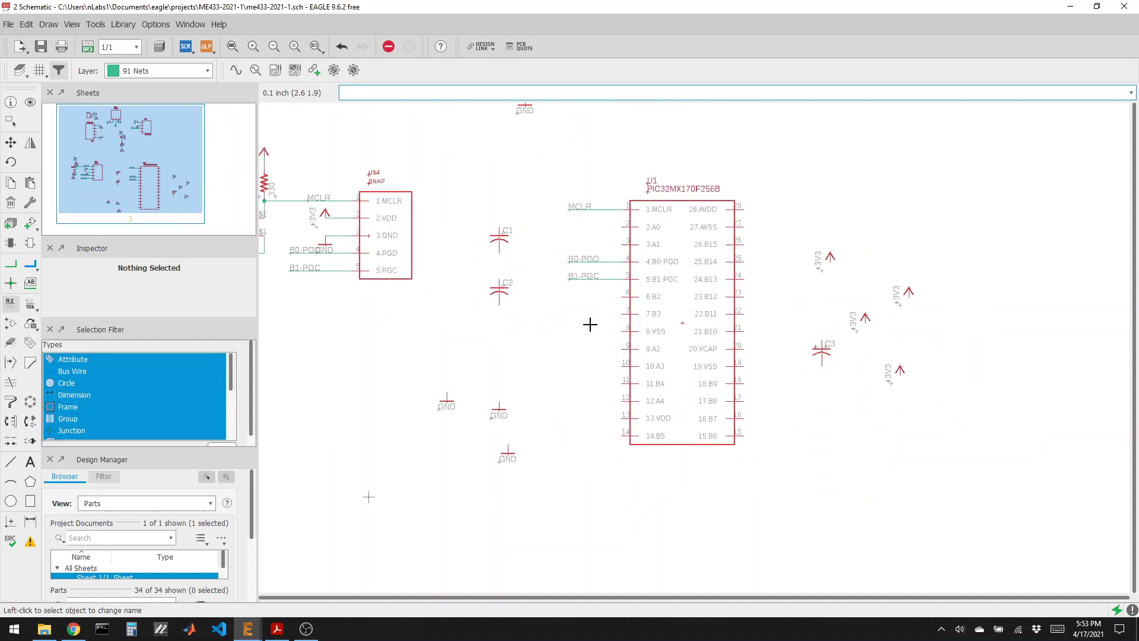
scroll(470, 269, down, 1)
scroll(468, 269, up, 1)
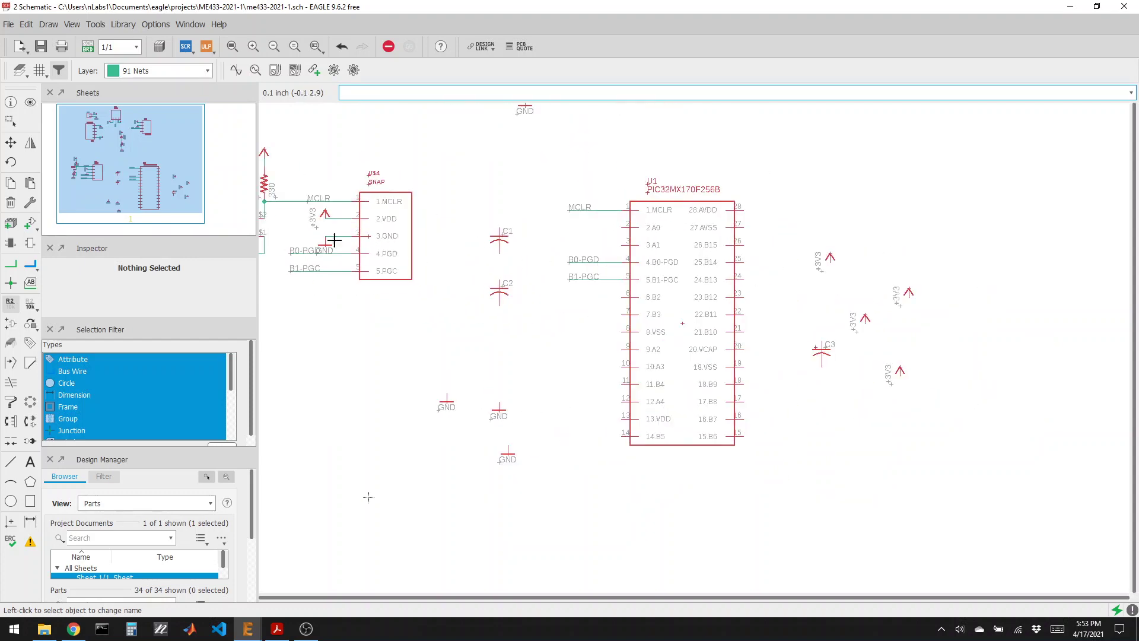
click(11, 142)
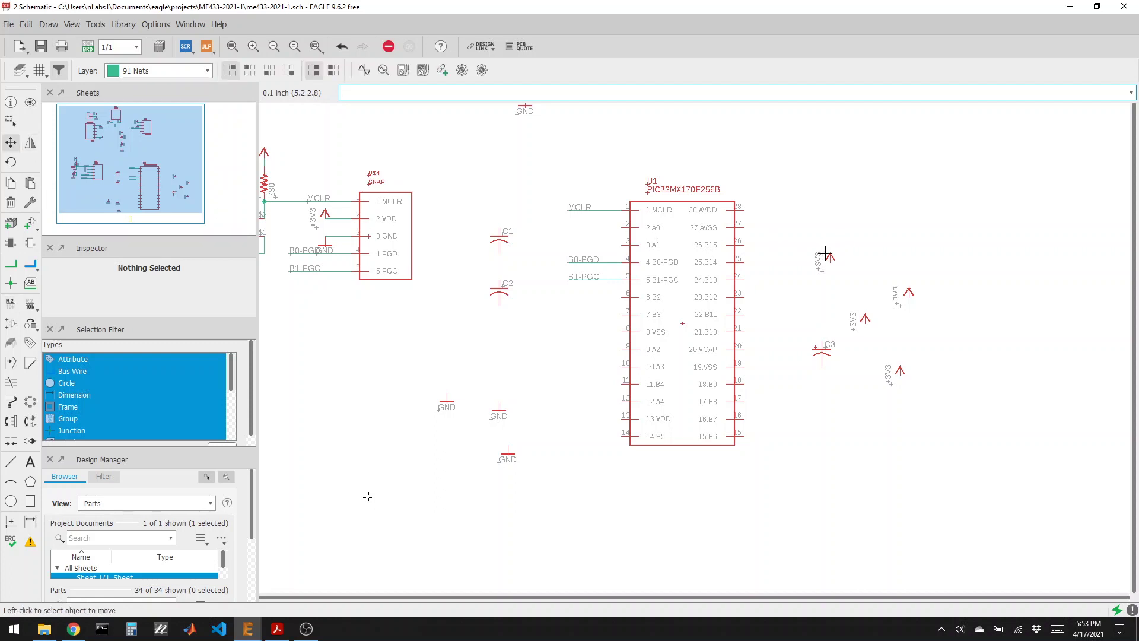
click(825, 254)
click(767, 196)
click(451, 406)
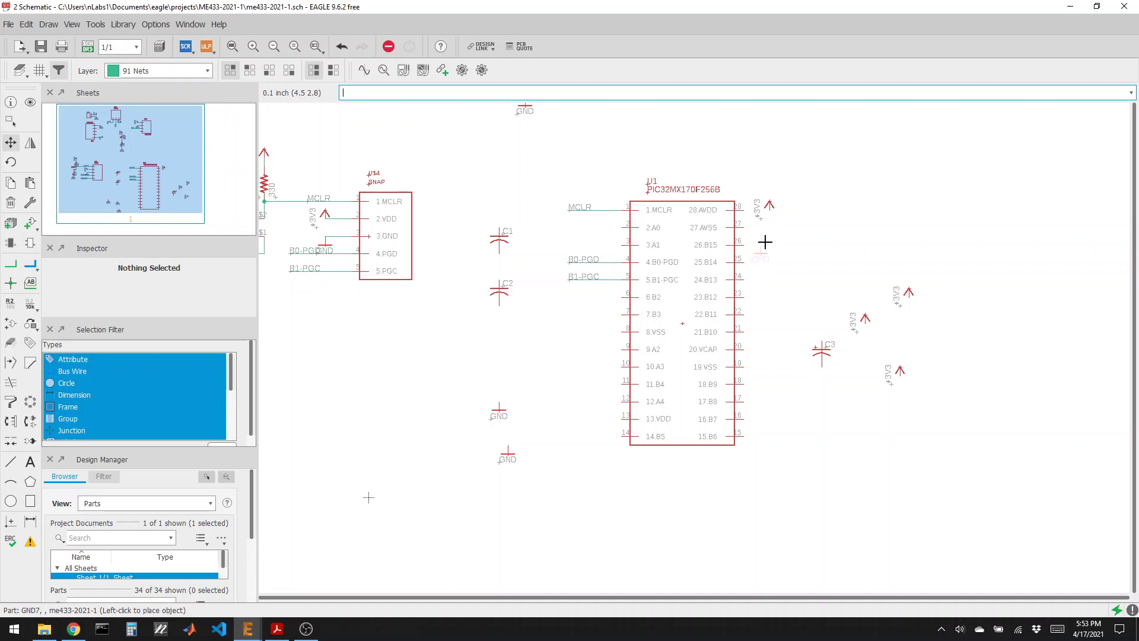
click(770, 237)
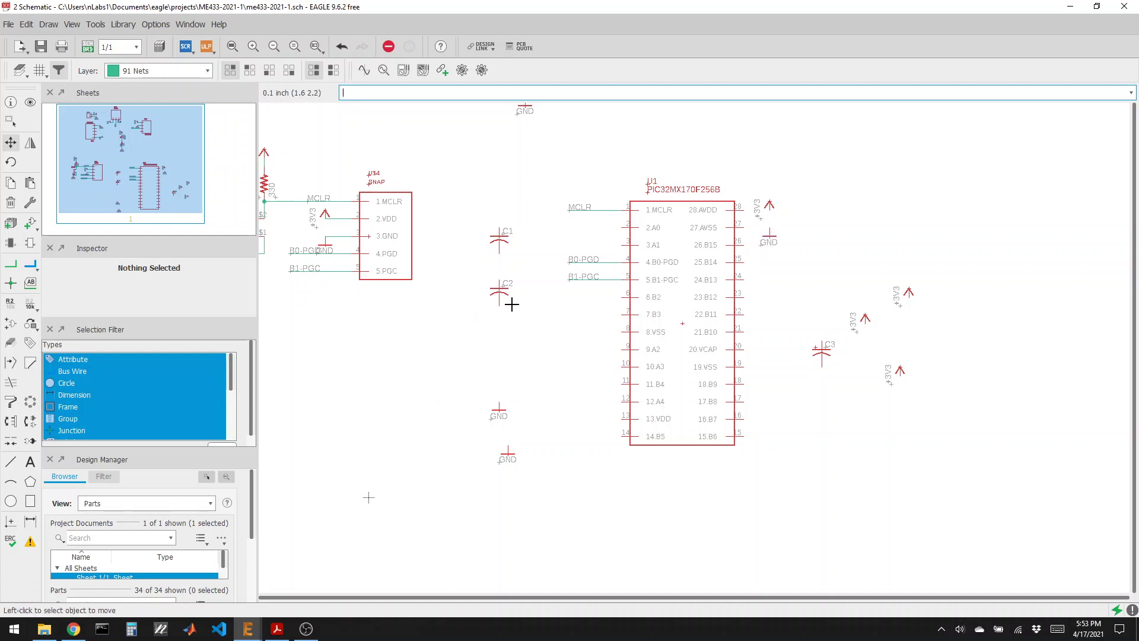
click(499, 239)
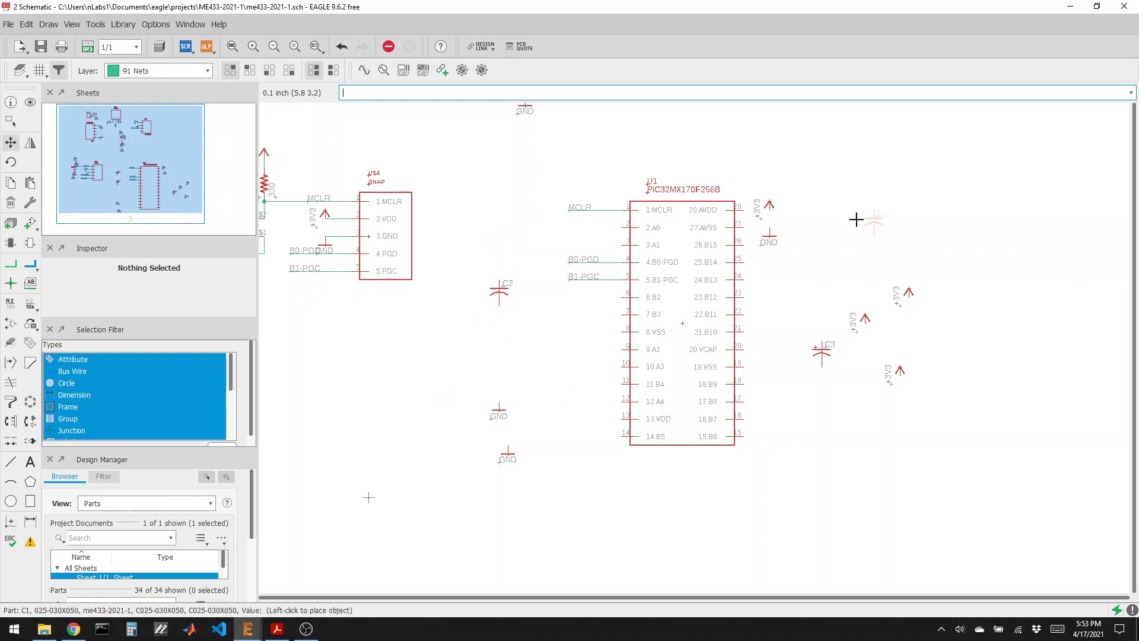
click(805, 222)
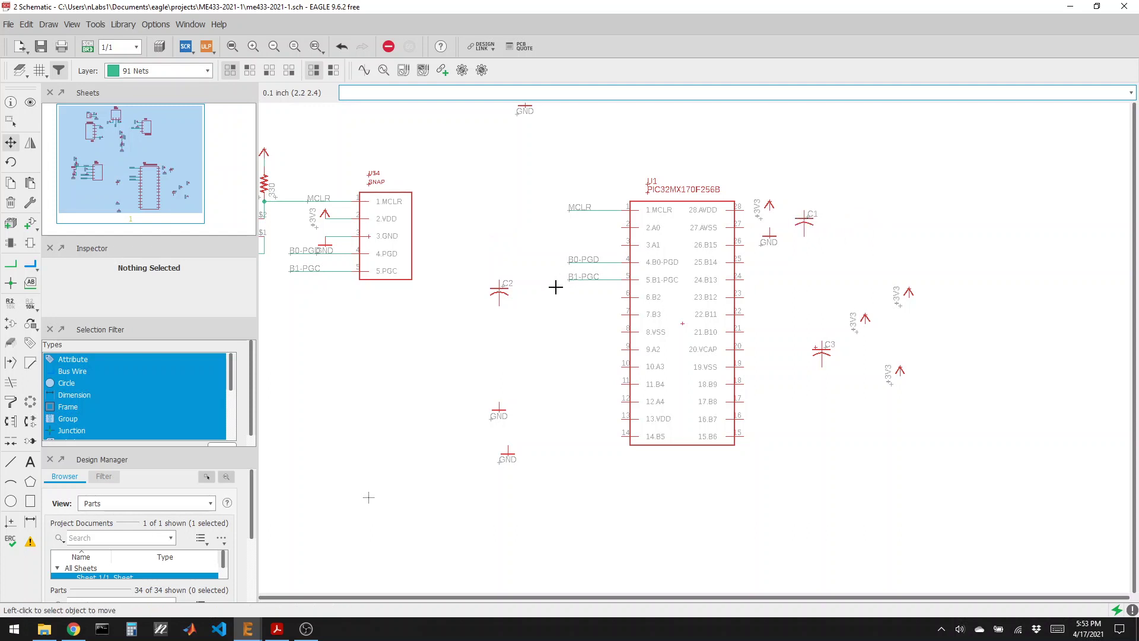
Arrange C2 between a +3V3 and a GND symbol near the PIC's VDD pin, and move another GND symbol beside VSS pin 8
click(498, 291)
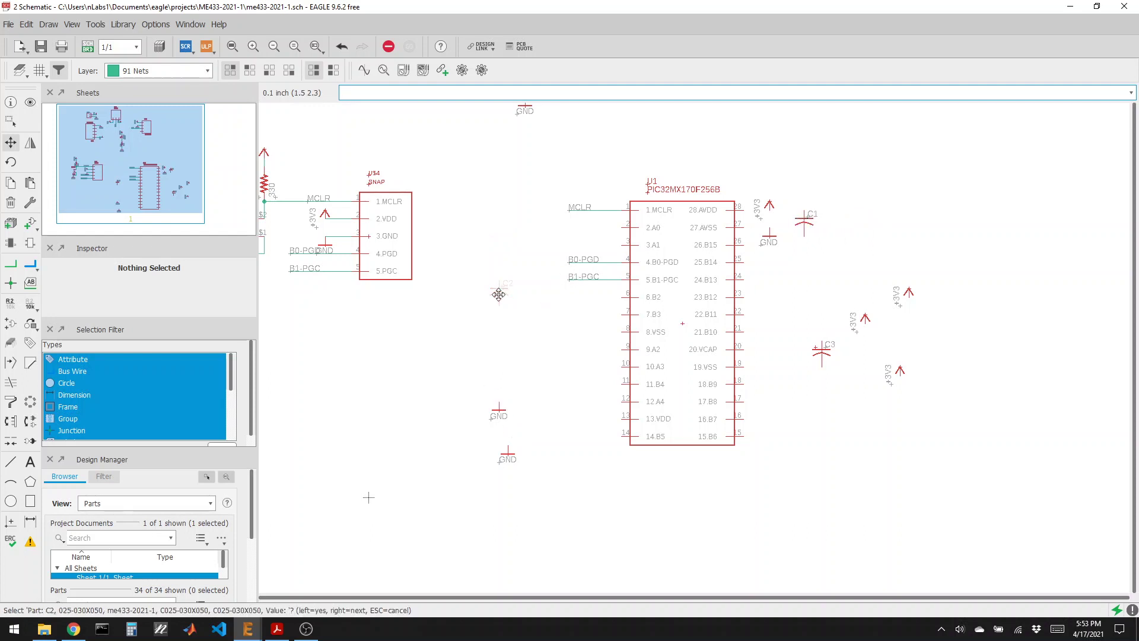
click(538, 377)
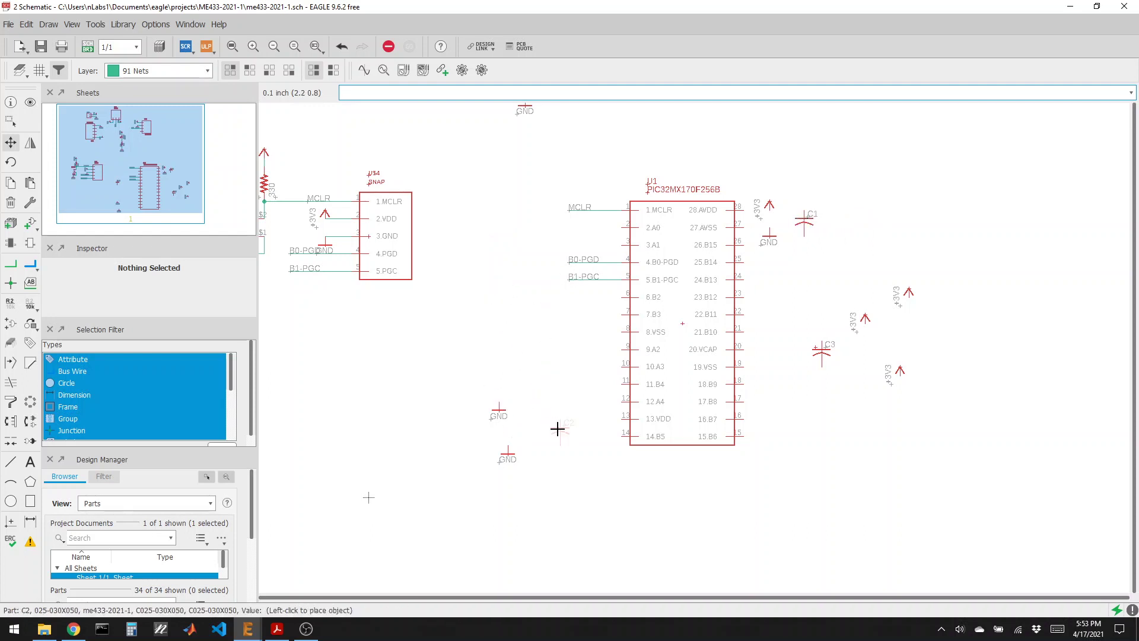
click(558, 427)
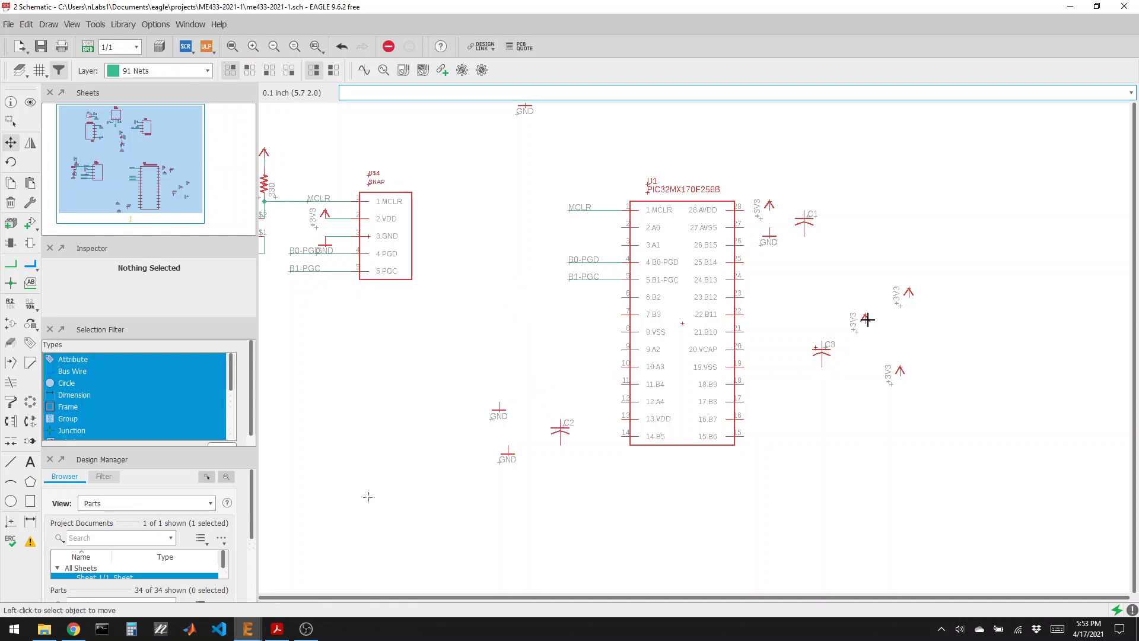
click(867, 319)
click(557, 400)
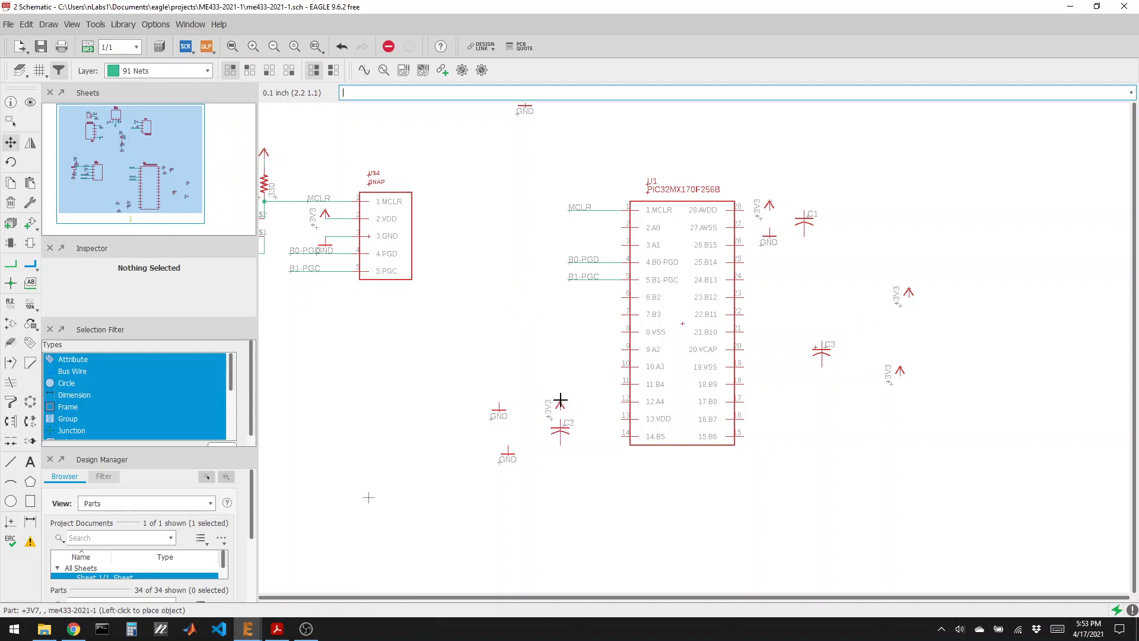
click(560, 462)
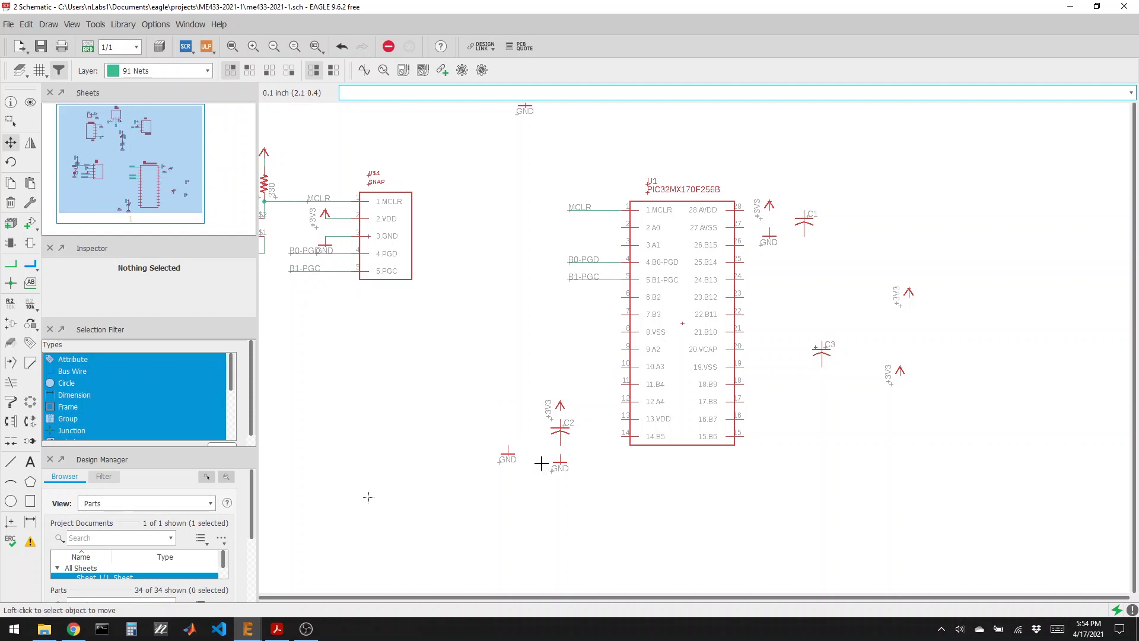
click(569, 336)
key(Escape)
Move capacitor C3 closer to the PIC's VCAP pin and place a copy of the GND symbol beneath it
click(824, 353)
click(804, 359)
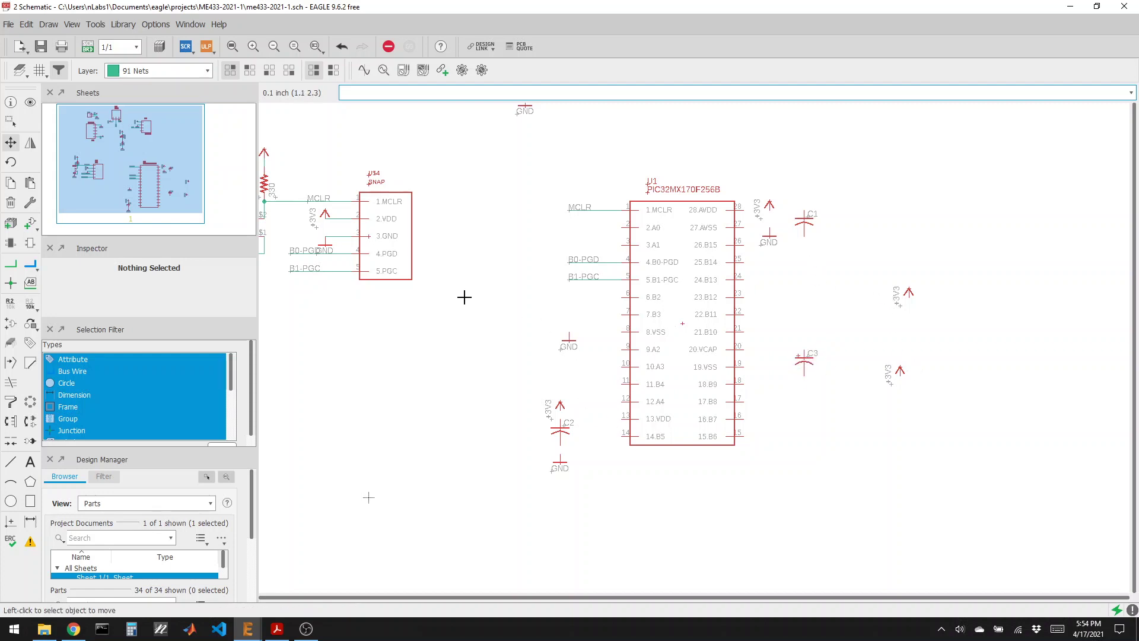
click(10, 183)
click(560, 339)
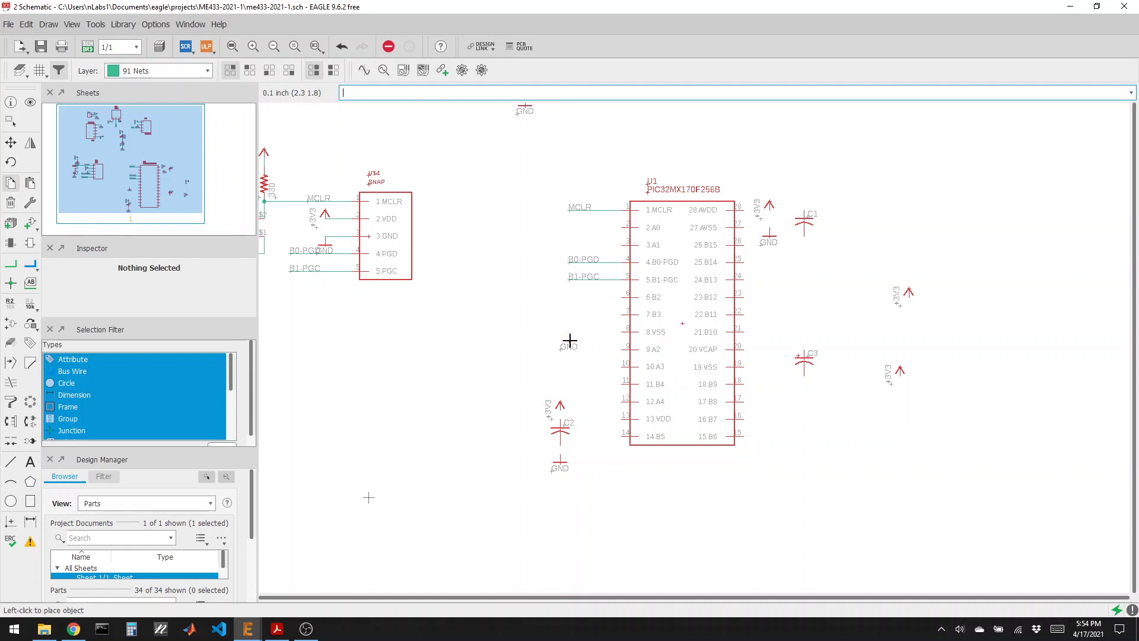
click(805, 390)
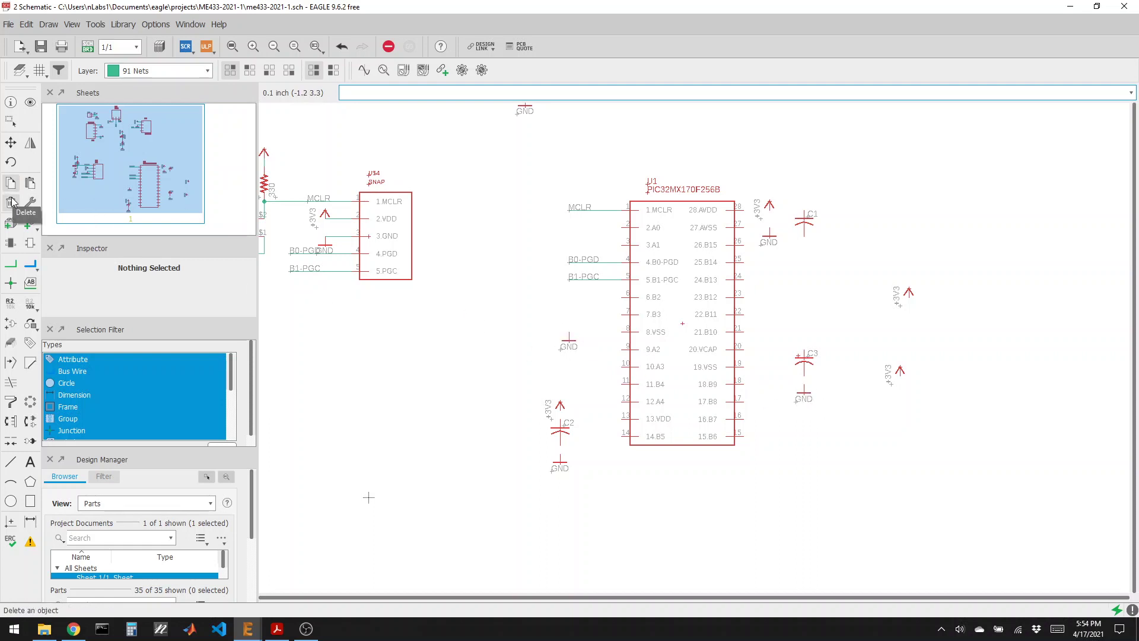
Wire the PIC's AVDD pin to +3V3 and one end of C1, and its AVSS pin to GND and C1's other end
click(11, 263)
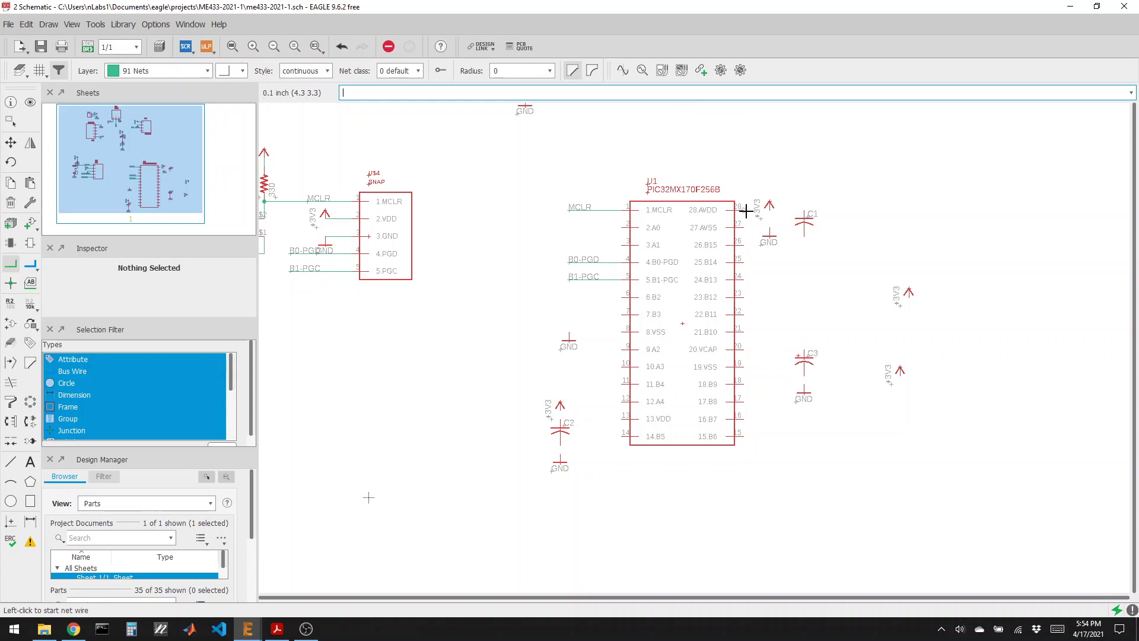
click(770, 211)
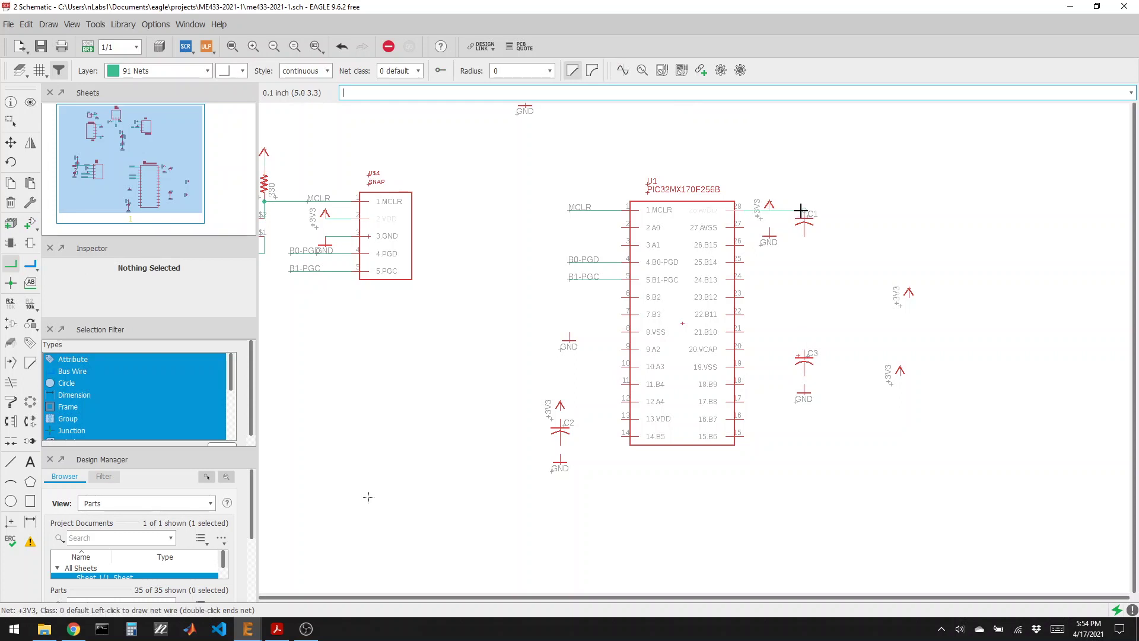
click(802, 211)
click(748, 229)
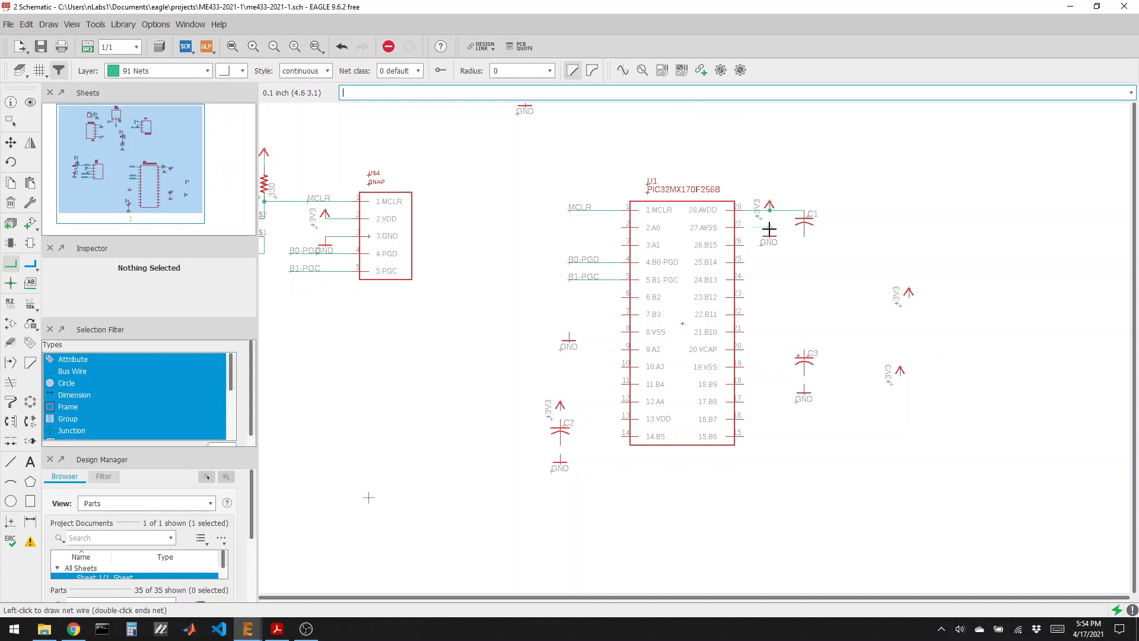
click(769, 229)
click(746, 227)
click(797, 237)
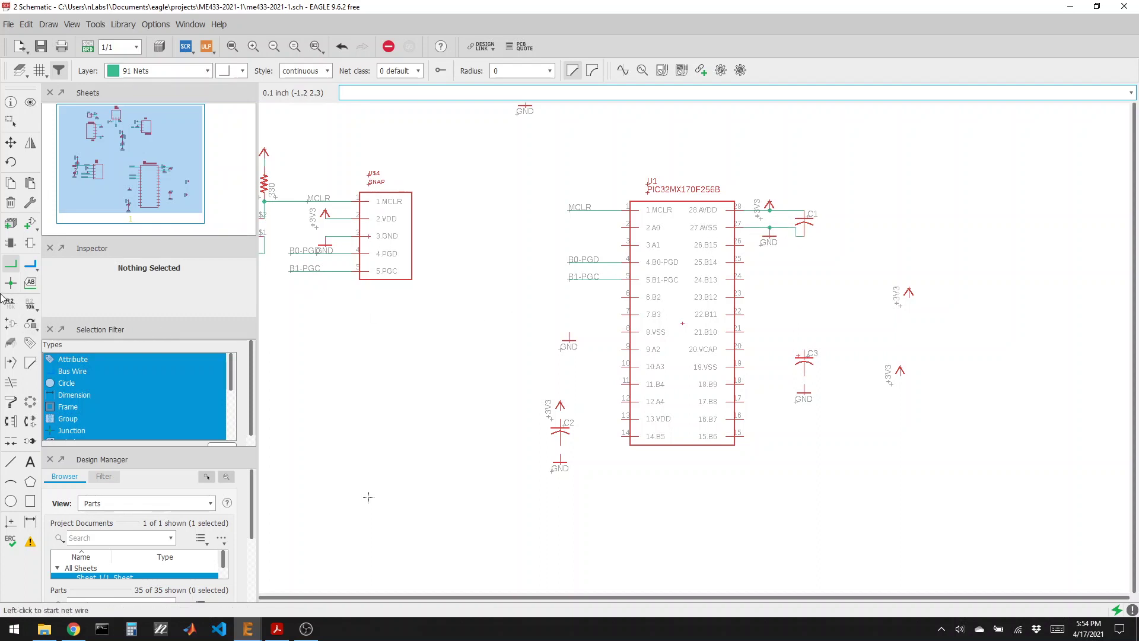
Set the values of capacitors C1 and C2 to 0.1uF and the value of C3 to 10uF
click(30, 304)
click(802, 223)
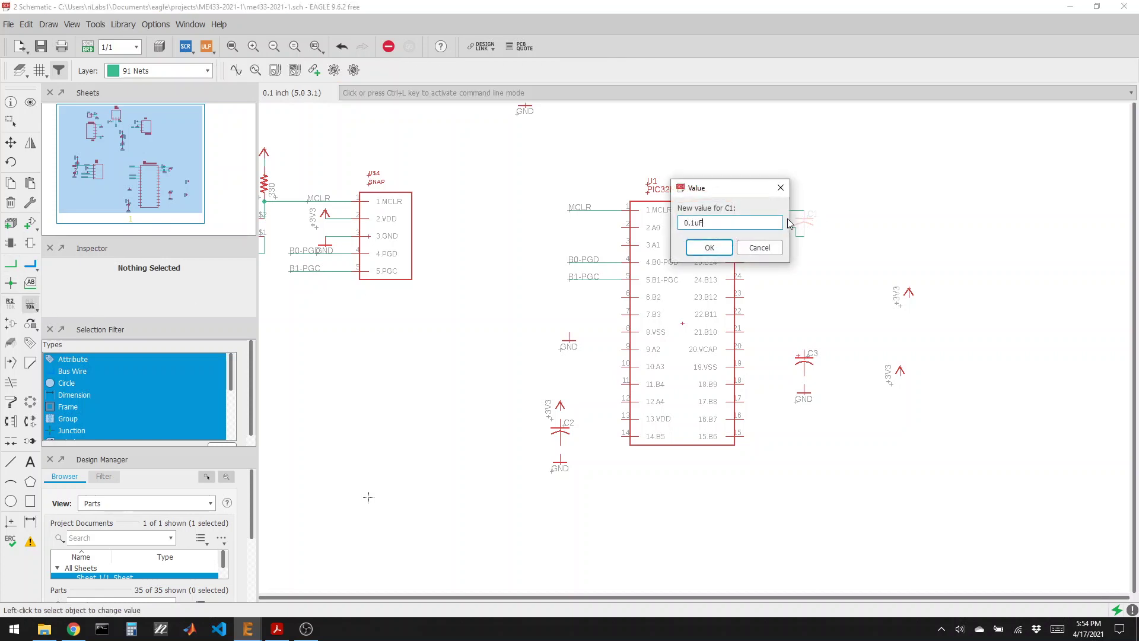
key(Return)
click(560, 432)
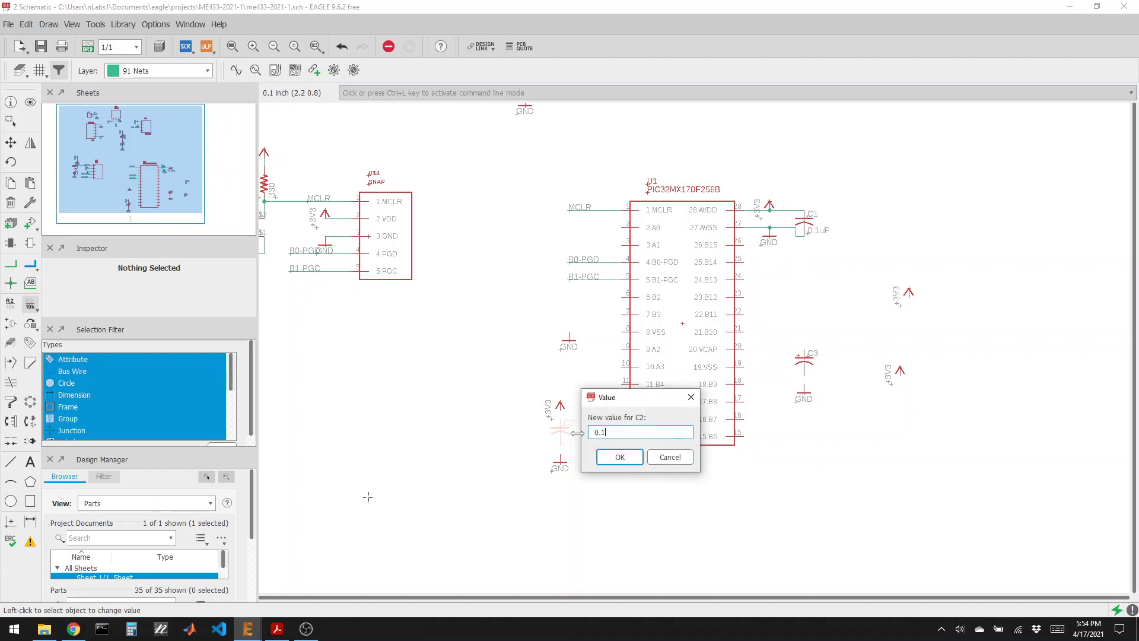
key(Return)
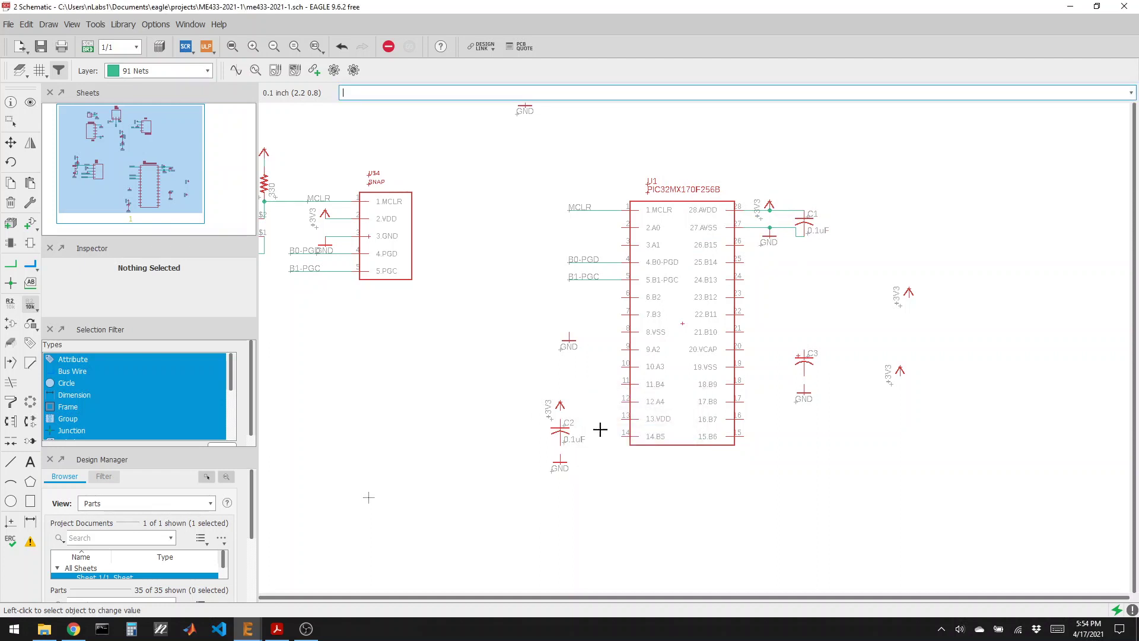
click(804, 360)
text(10uF)
key(Return)
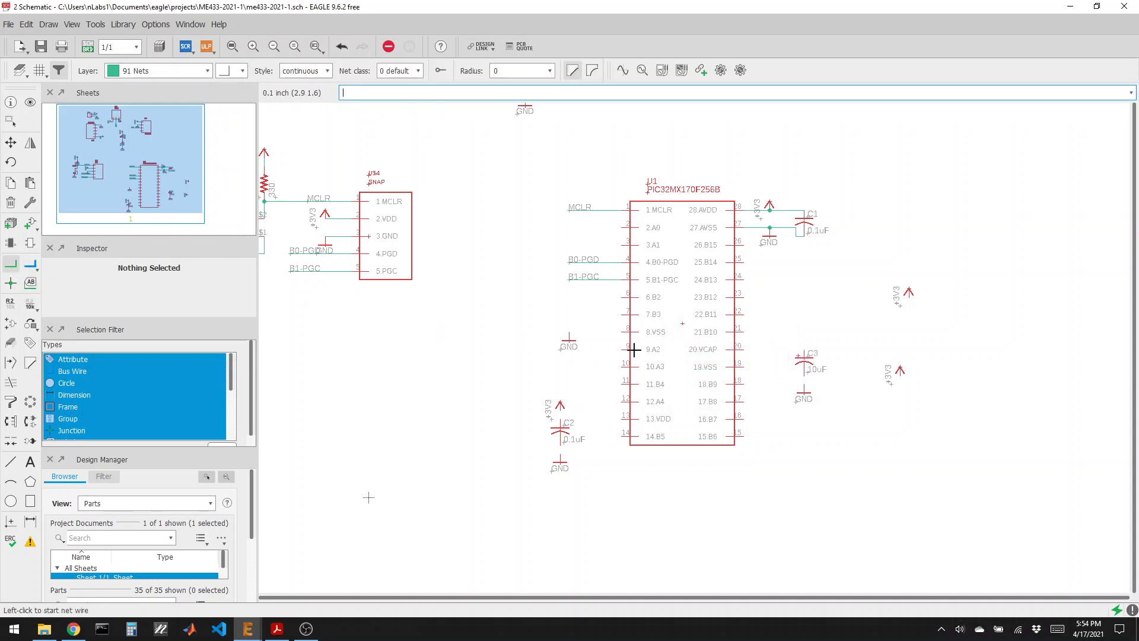
Wire the PIC's VSS pin 8 to its GND symbol, and connect VDD pin 13 with C2 and the +3V3 supply net
click(619, 332)
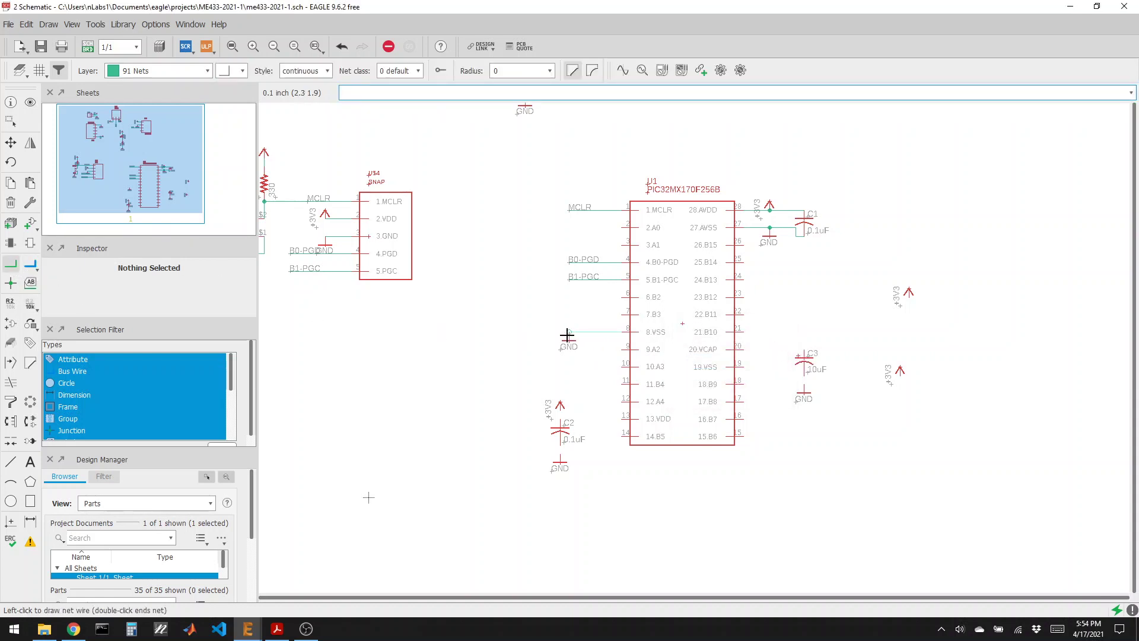
click(568, 336)
click(619, 421)
click(560, 421)
click(560, 421)
click(559, 414)
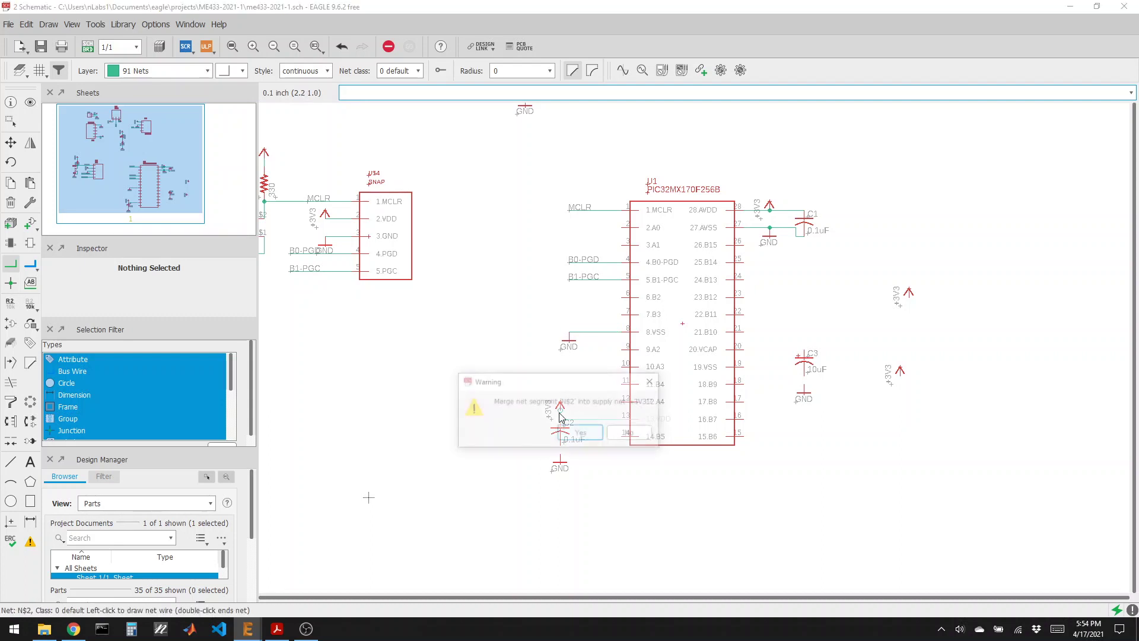
click(580, 433)
click(623, 438)
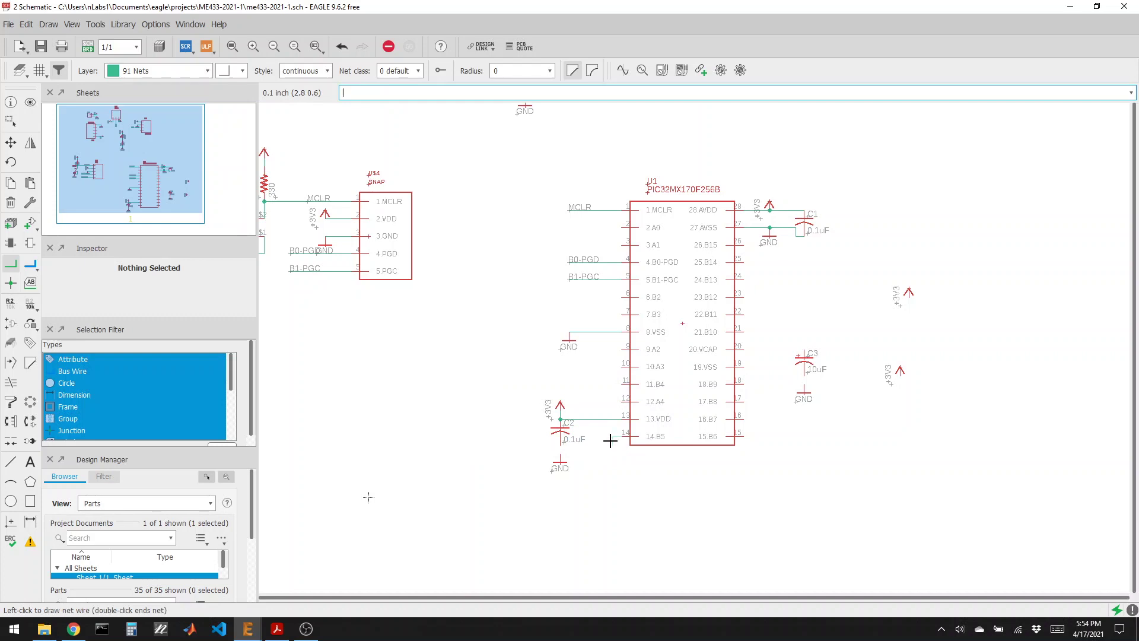
double_click(622, 469)
key(ctrl+z)
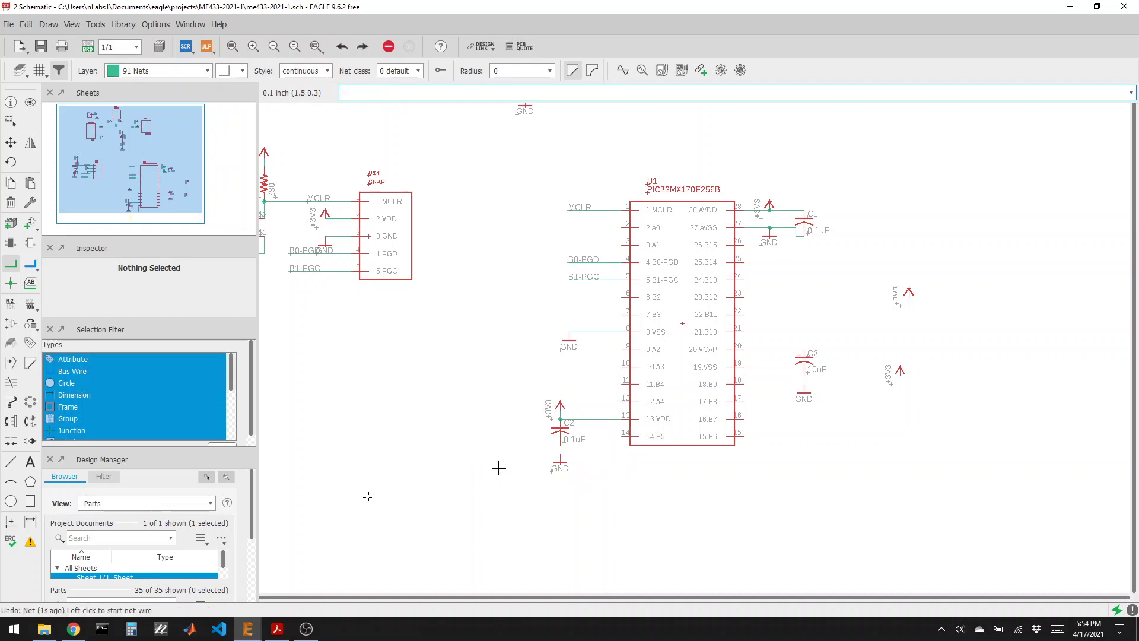
Wire C2's free end to its GND symbol, and connect the PIC's VCAP pin through C3 and VSS pin 19 to the GND beneath C3
click(560, 446)
click(560, 456)
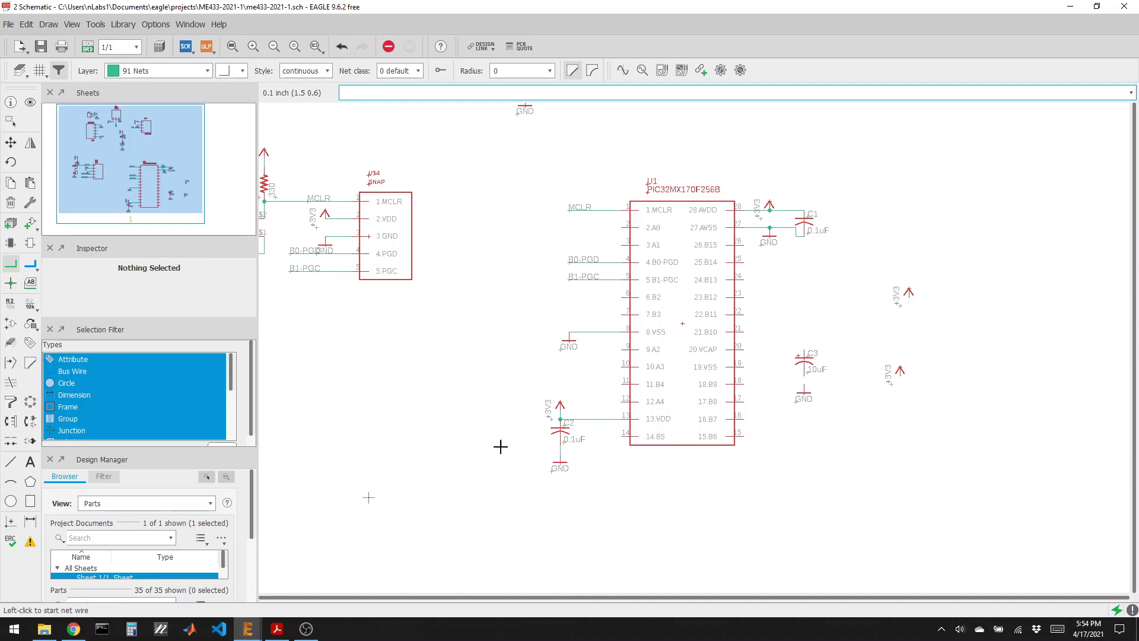
click(742, 350)
click(804, 350)
click(806, 378)
click(804, 387)
click(743, 367)
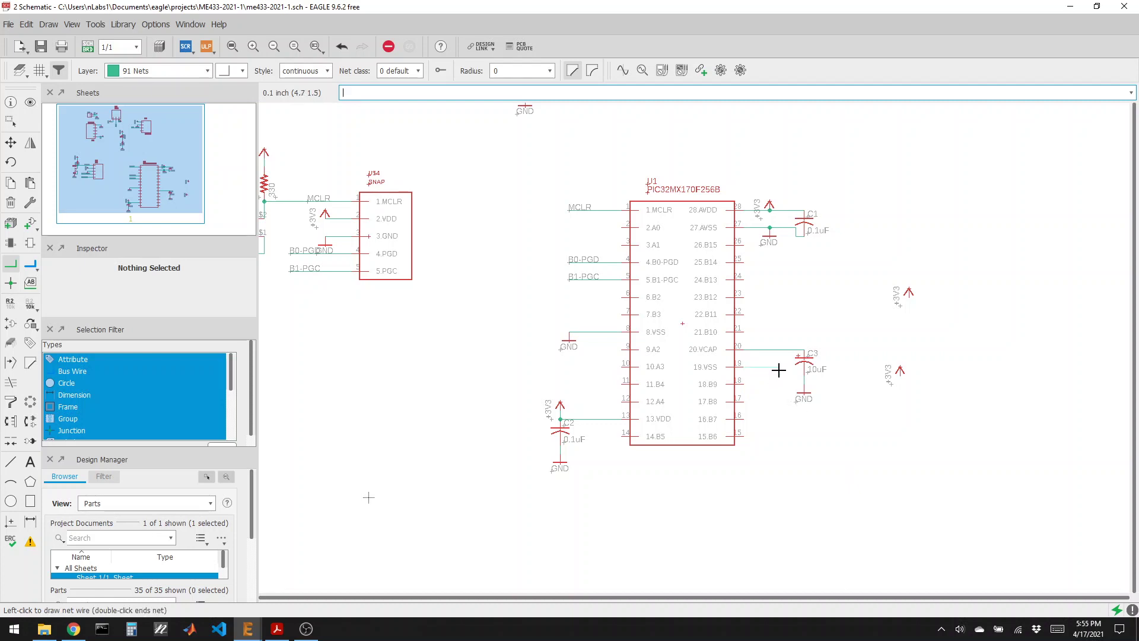
click(805, 385)
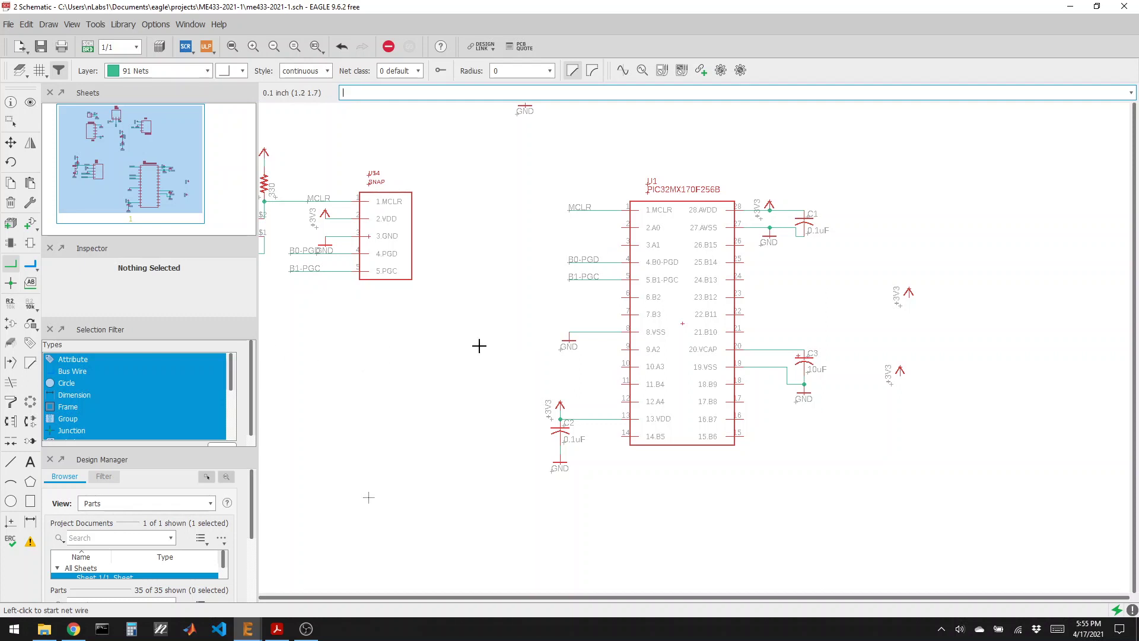
Move the two unused +3V3 symbols side by side into the free space above the PIC and save the schematic
scroll(486, 343, down, 4)
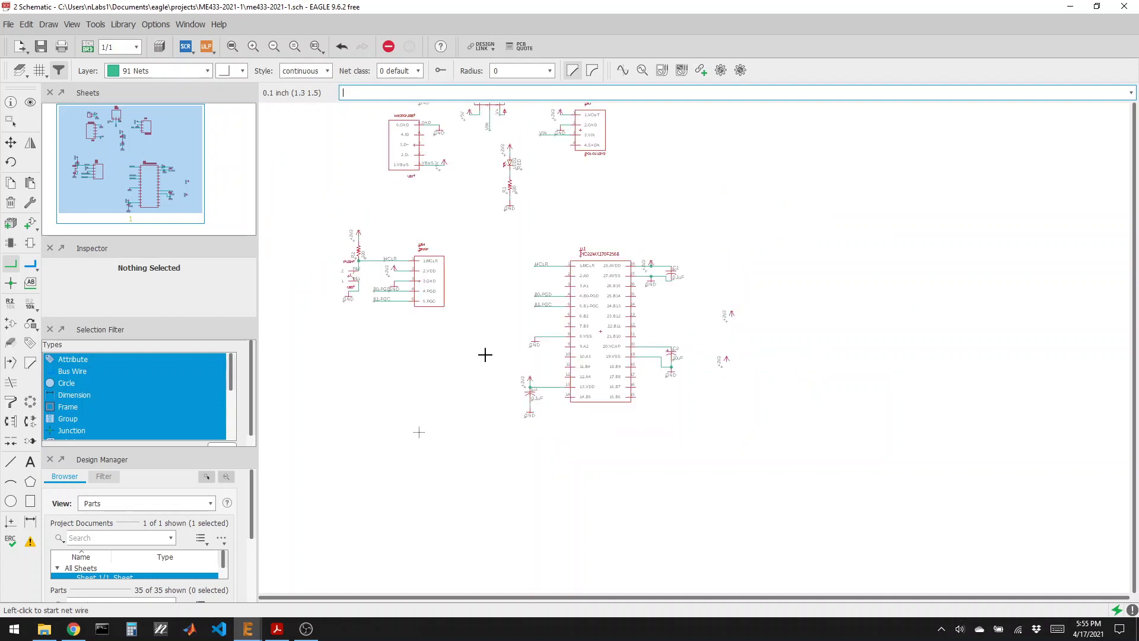
click(10, 142)
click(652, 325)
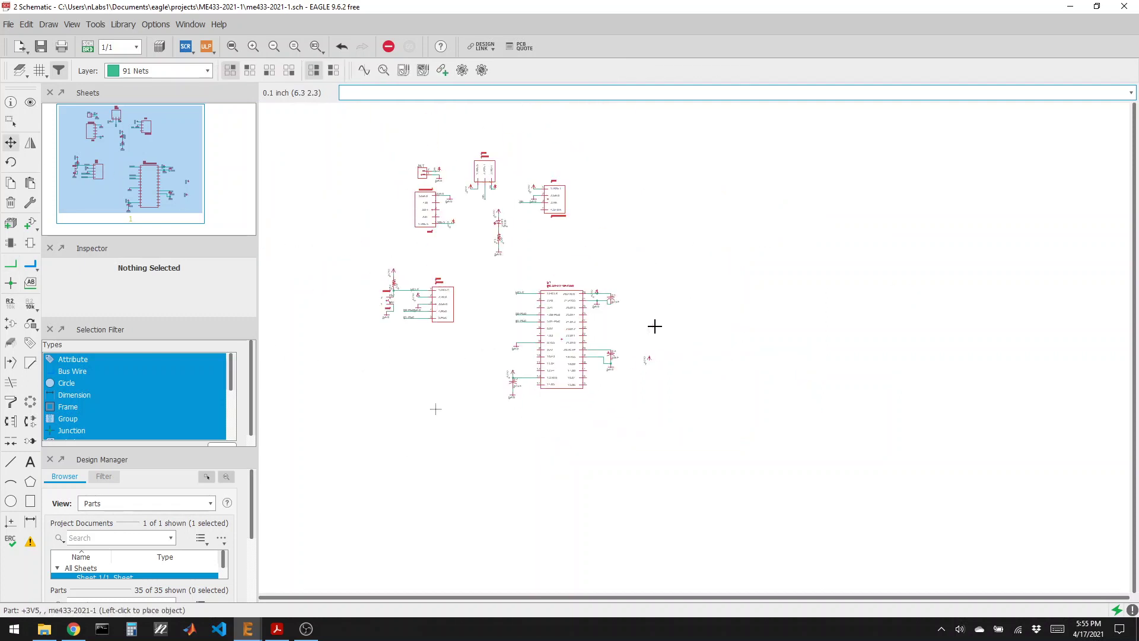
click(585, 243)
click(648, 356)
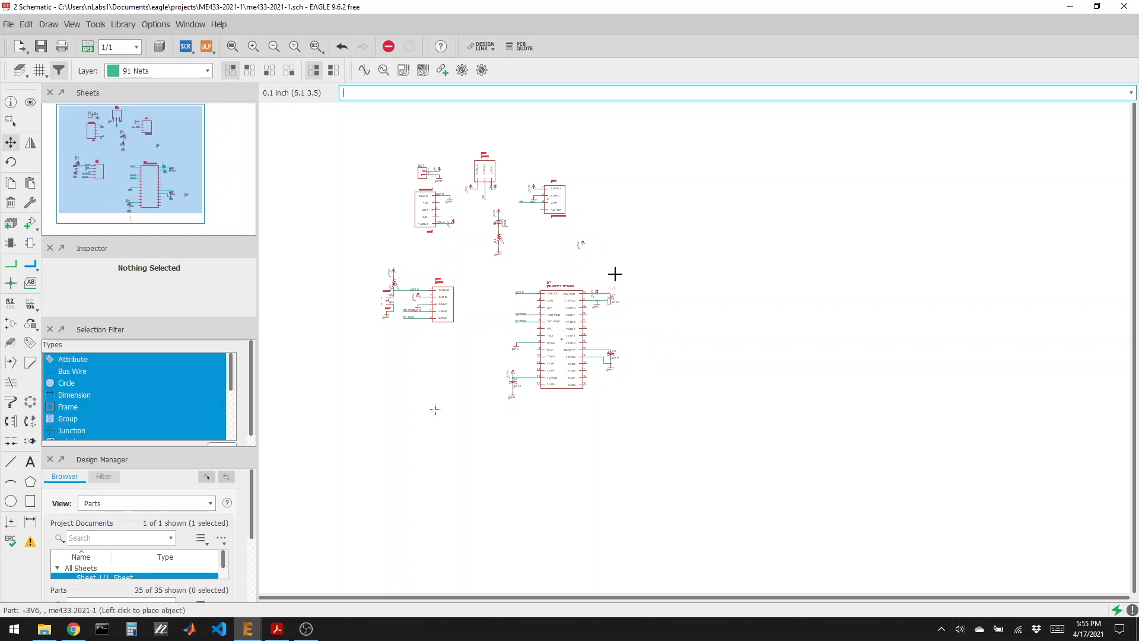
click(594, 242)
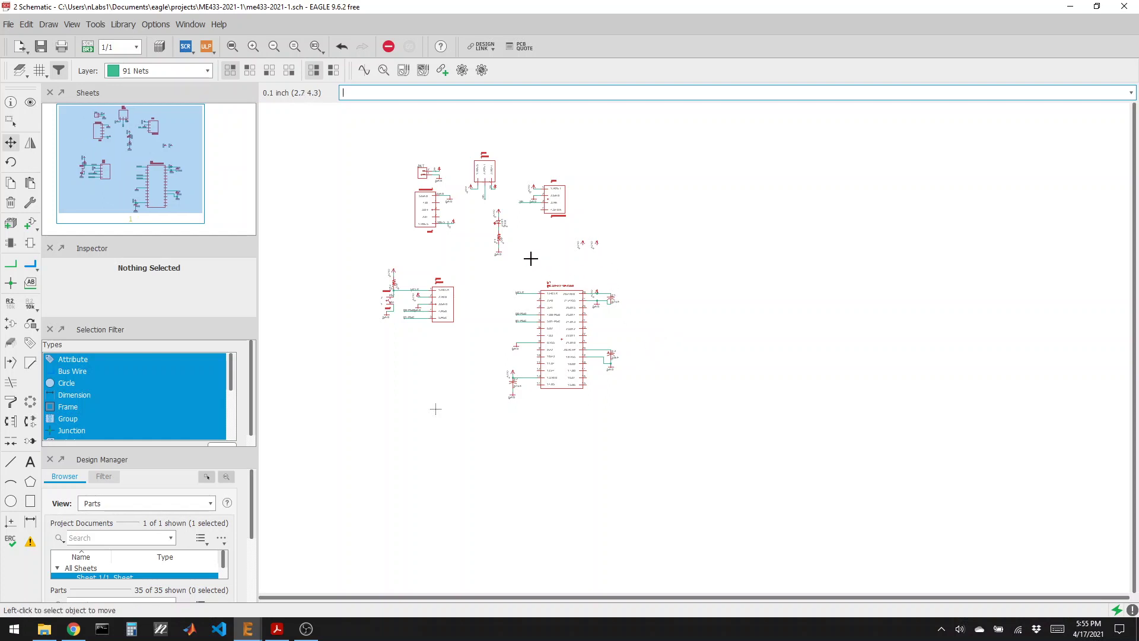
click(40, 46)
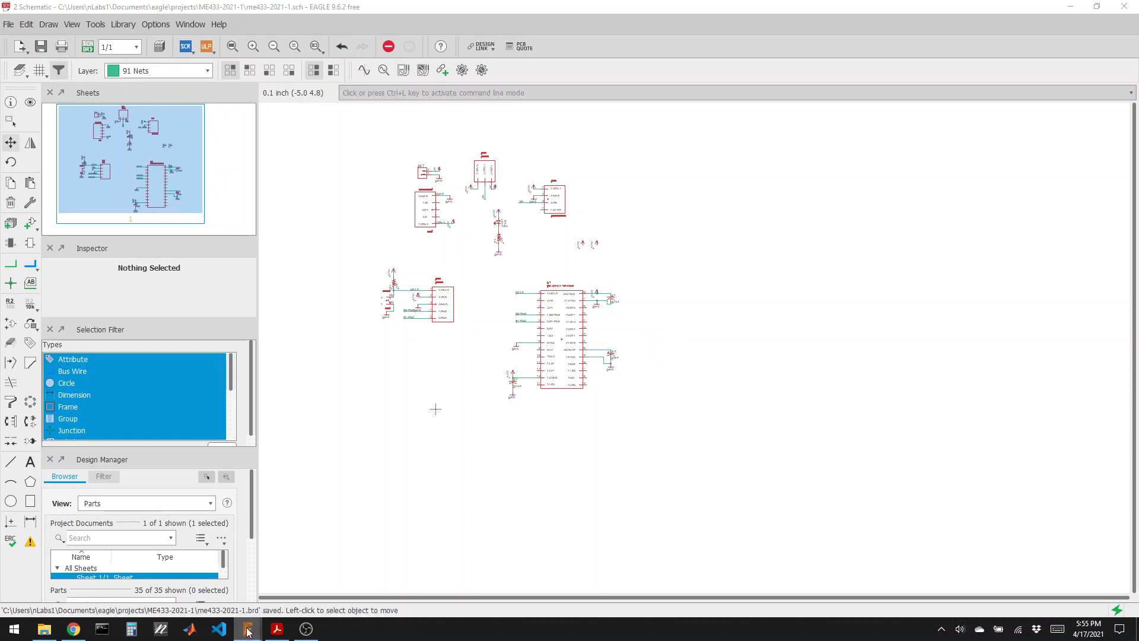
Switch to the board layout and examine the parts outside the outline and the airwires and pad names at U1
mouse_move(247, 629)
click(424, 588)
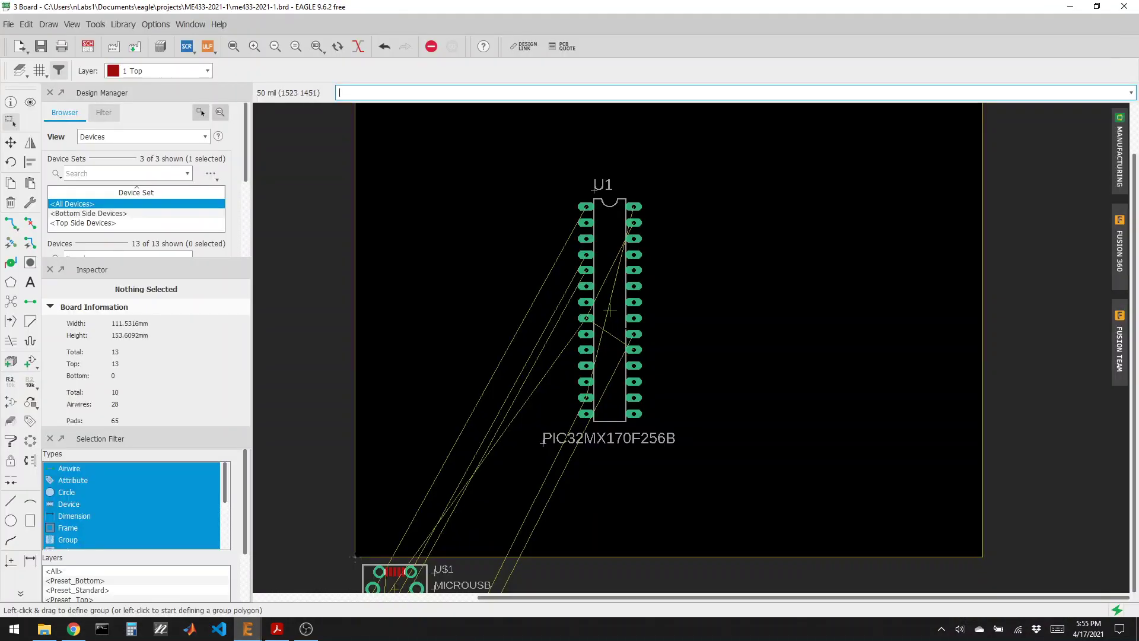
scroll(572, 349, down, 5)
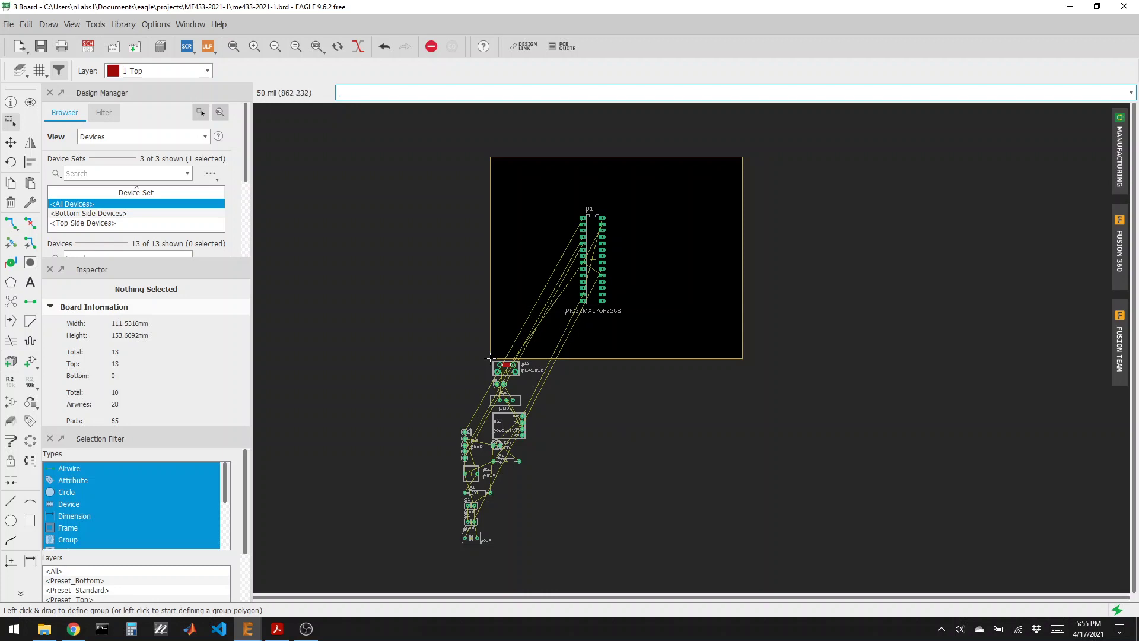
scroll(581, 321, up, 3)
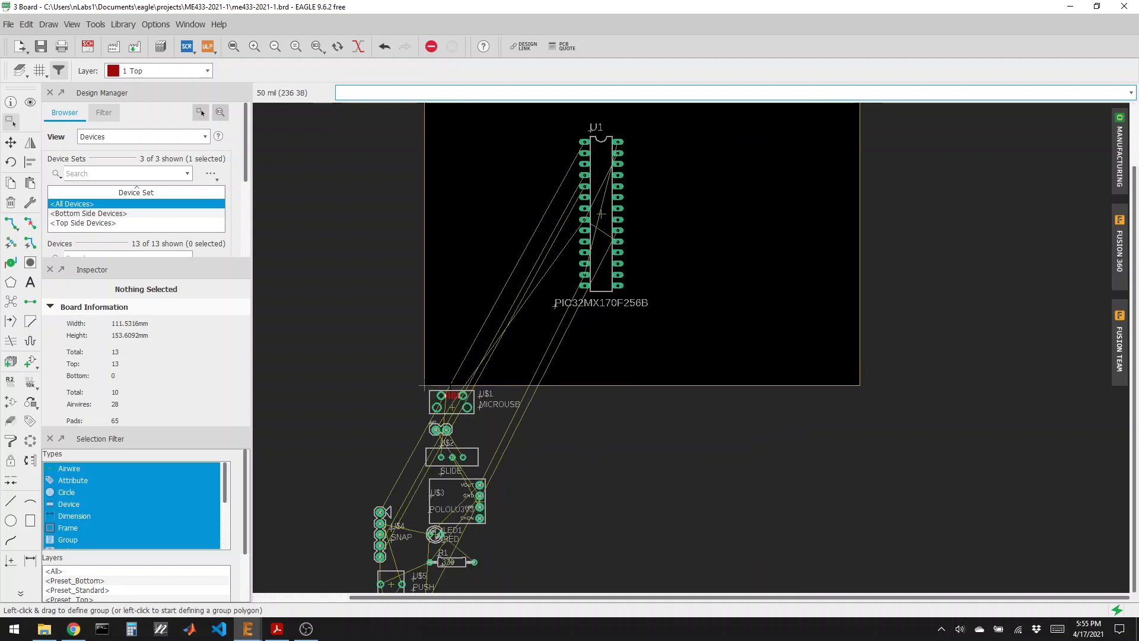
scroll(434, 416, down, 2)
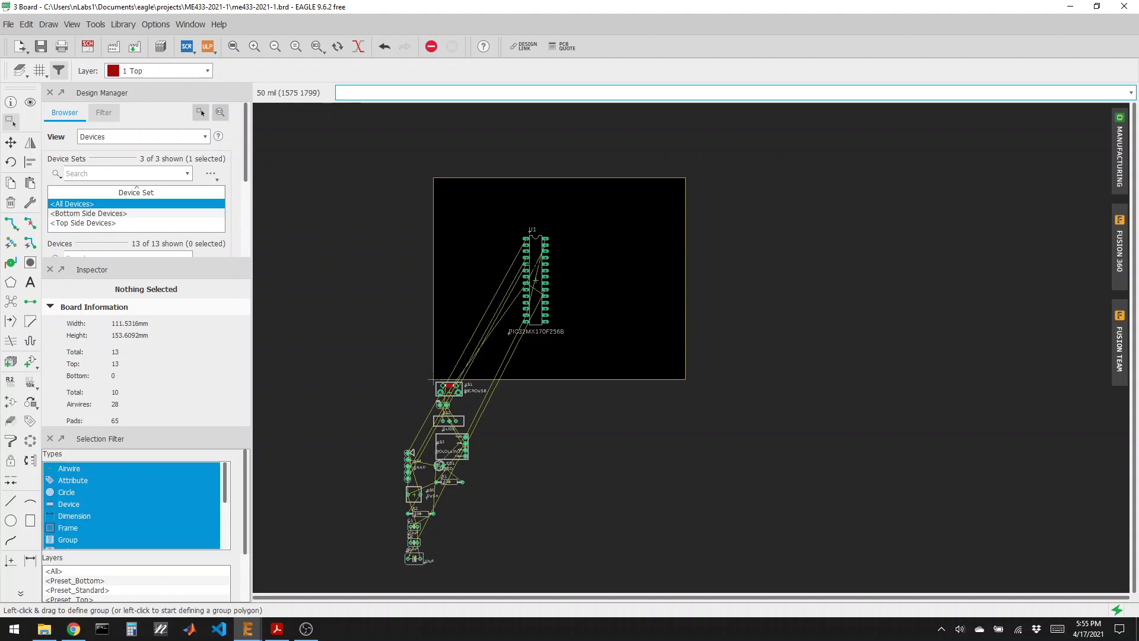
scroll(557, 216, up, 5)
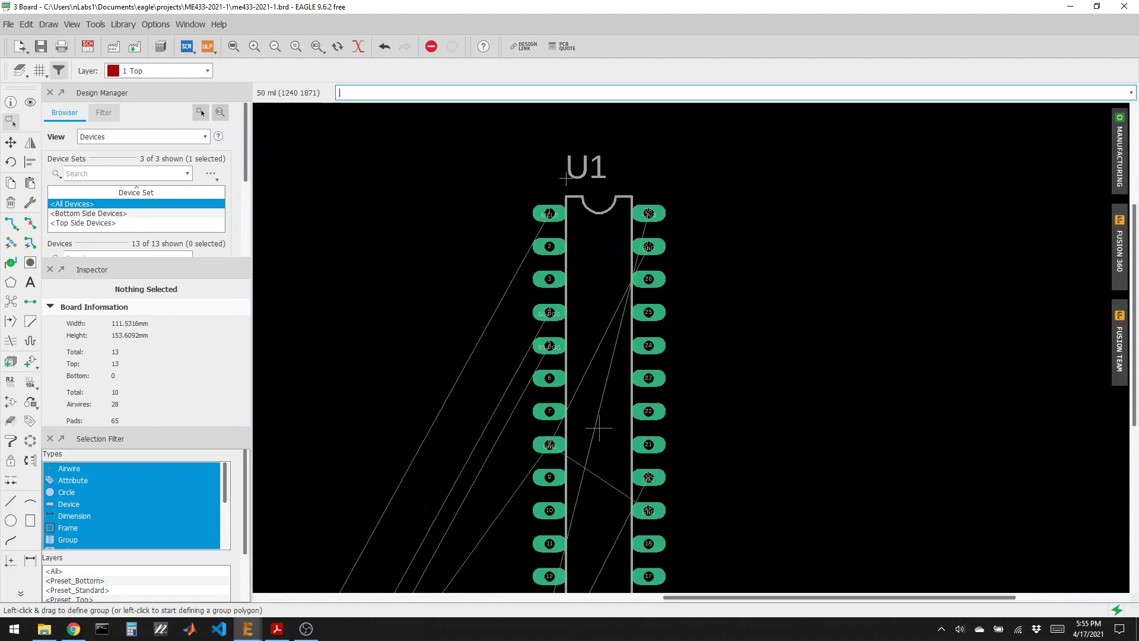
scroll(548, 214, up, 3)
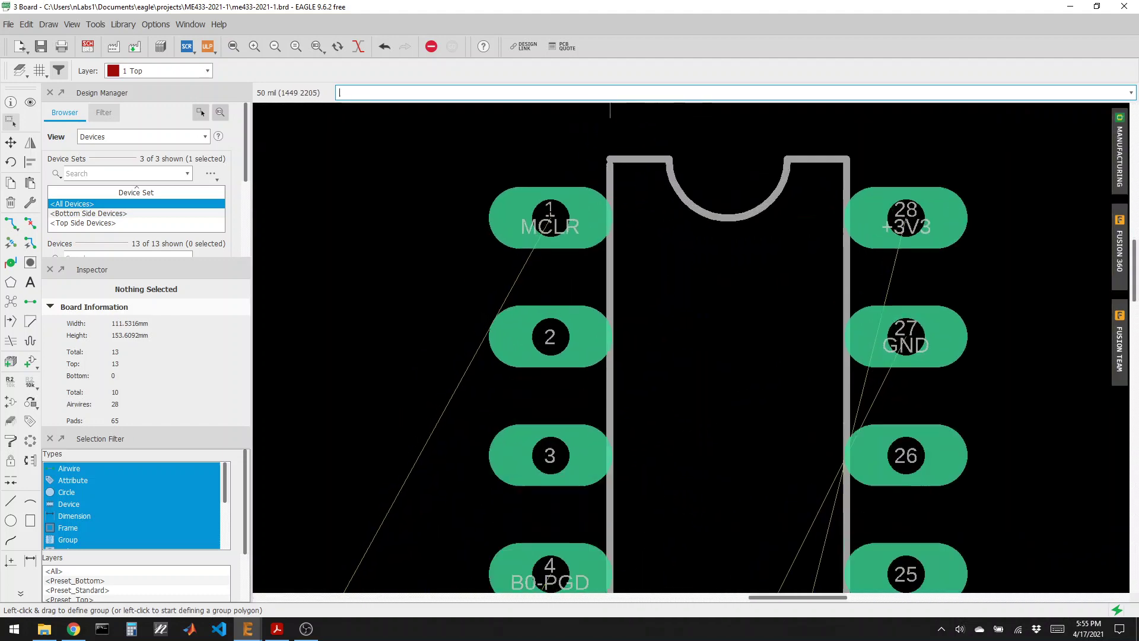
scroll(578, 156, down, 8)
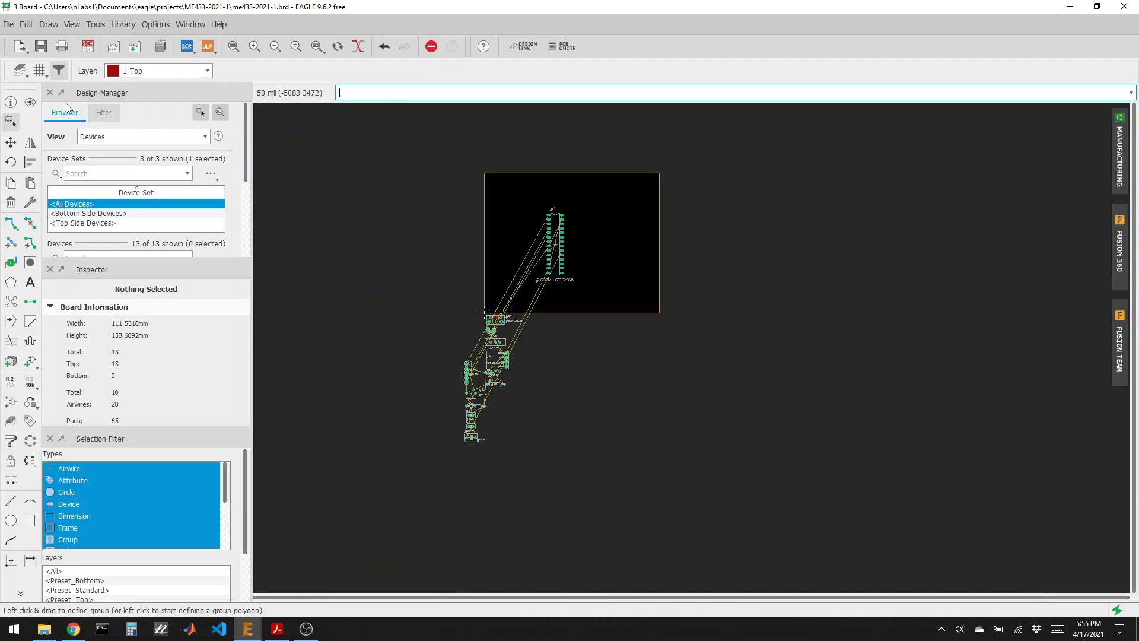
Highlight the MCLR signal from U1's pin 1 with the Show tool and trace it to the parts it connects
click(30, 102)
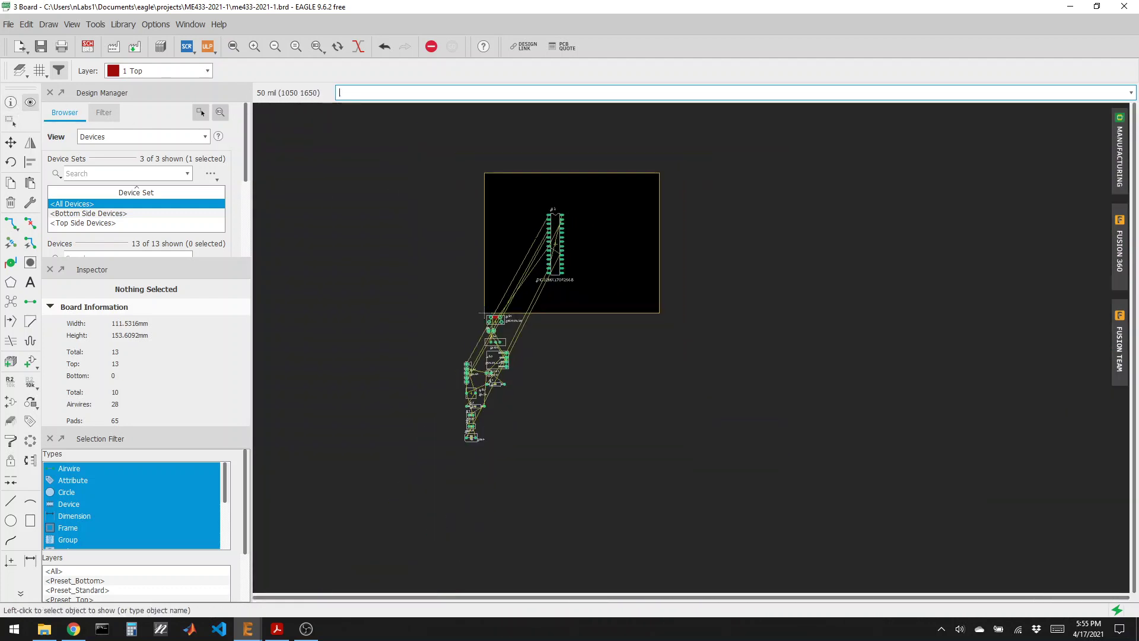
click(533, 243)
scroll(522, 251, down, 1)
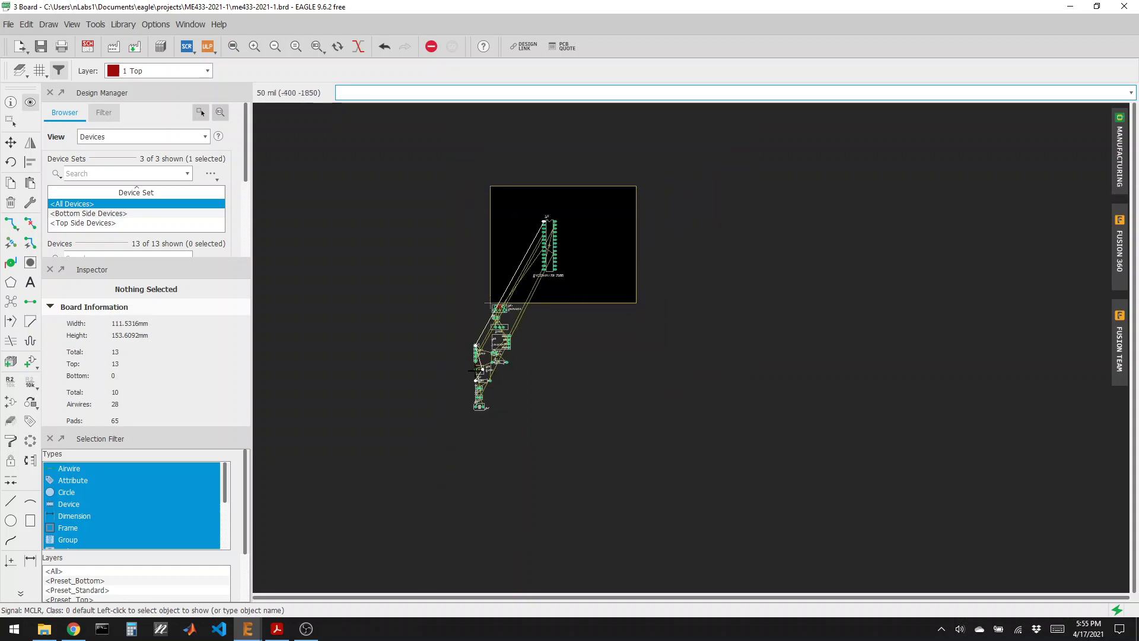
scroll(475, 370, up, 7)
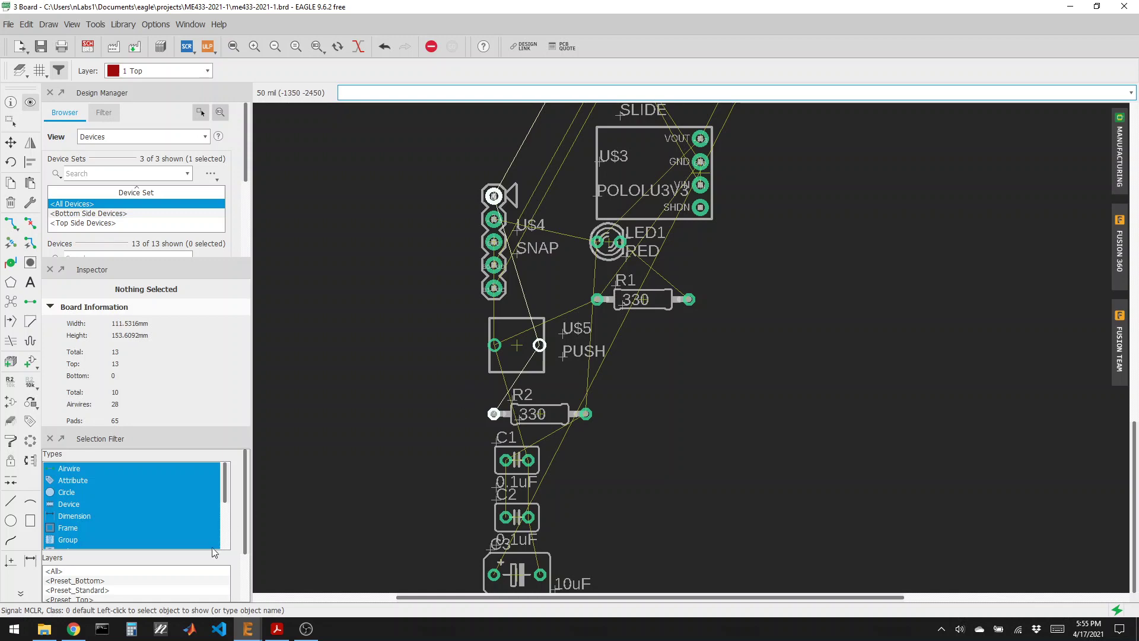
scroll(420, 387, down, 5)
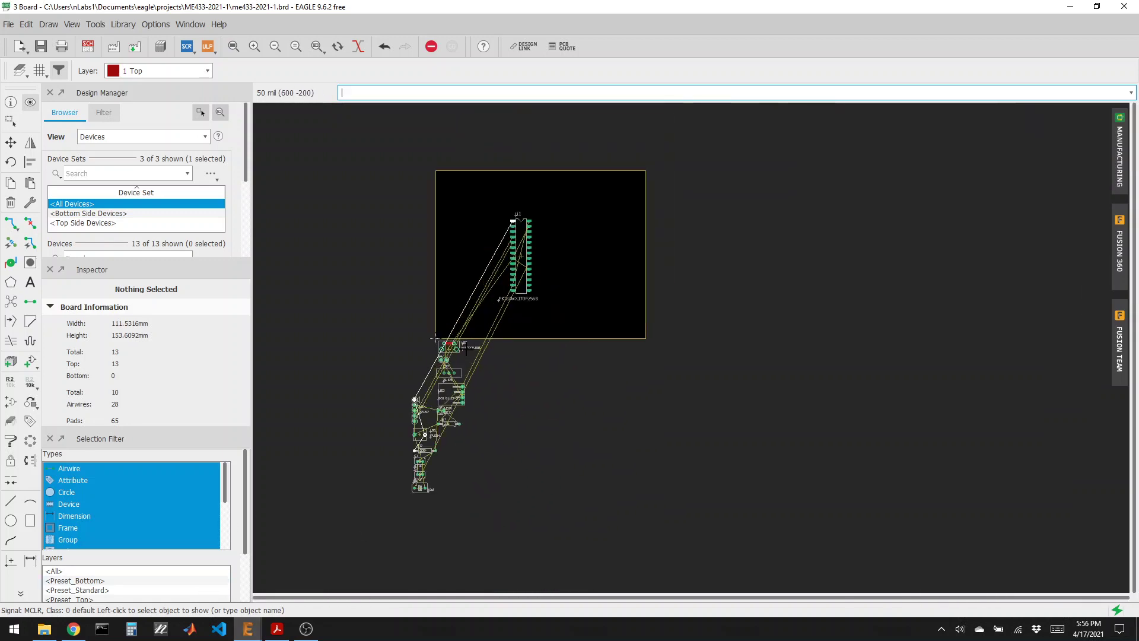
scroll(466, 351, up, 1)
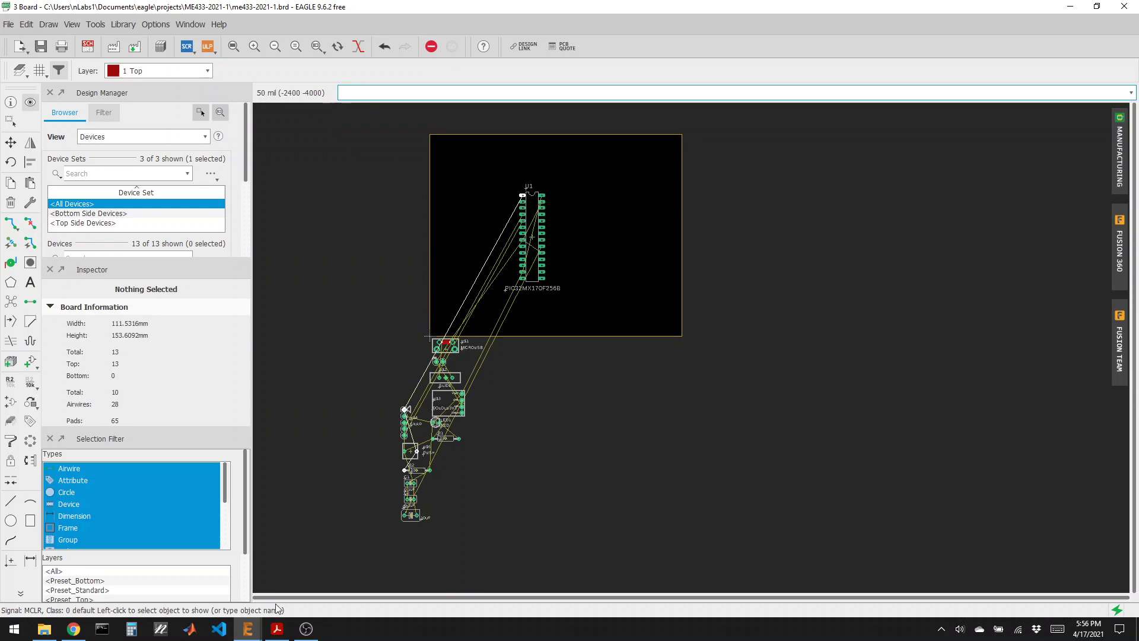
Return to the schematic and set the value of pull-up resistor R2 on the MCLR net to 10k
click(248, 629)
click(279, 597)
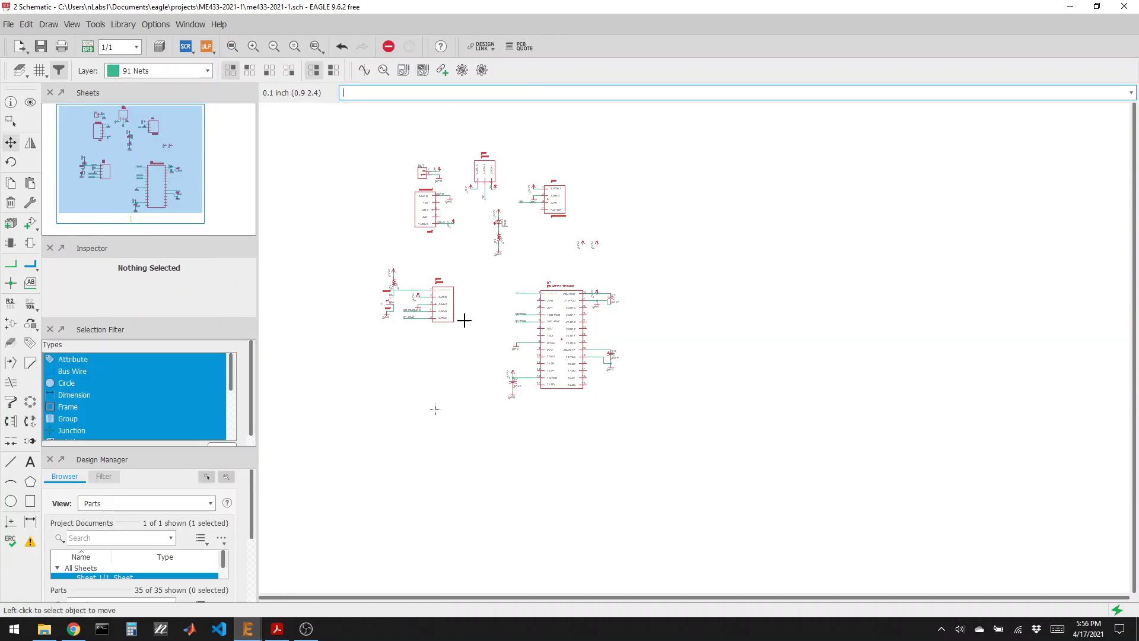
scroll(317, 271, up, 4)
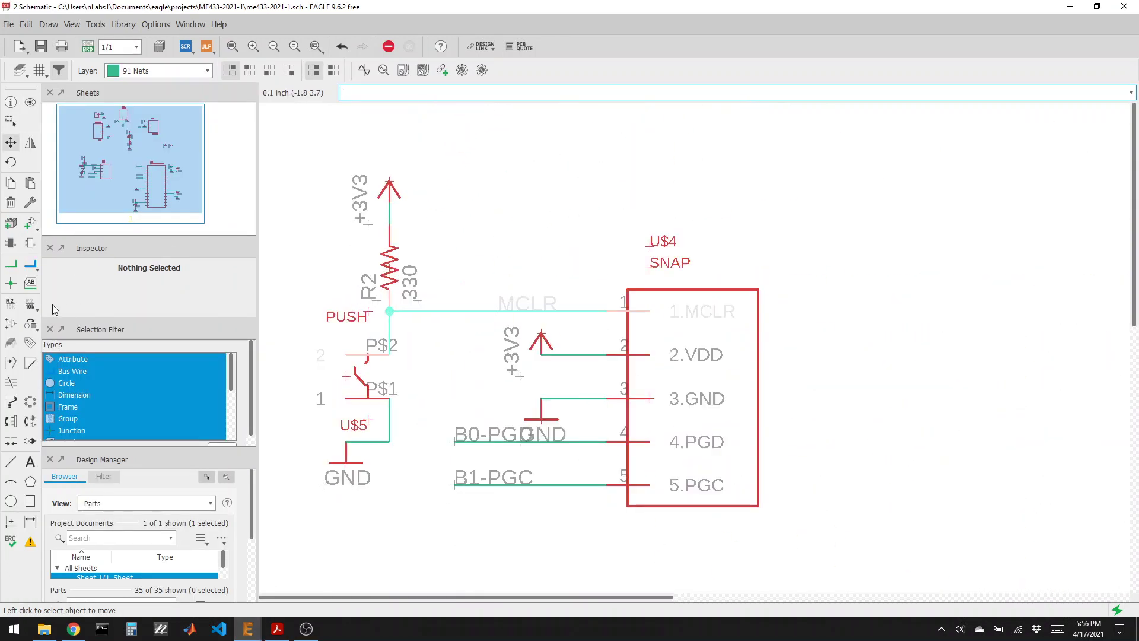
click(30, 304)
click(392, 270)
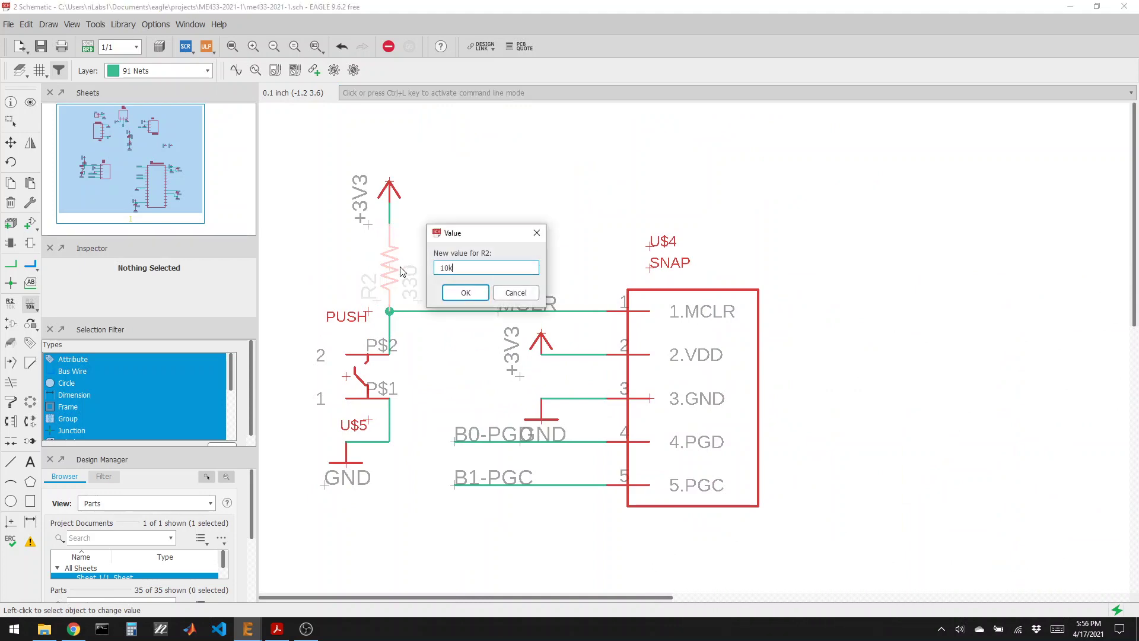
key(Return)
Add an ADACP2104 from the me433-2021-1 library to the schematic, above and to the right of the PIC32MX170F256B
scroll(400, 271, down, 8)
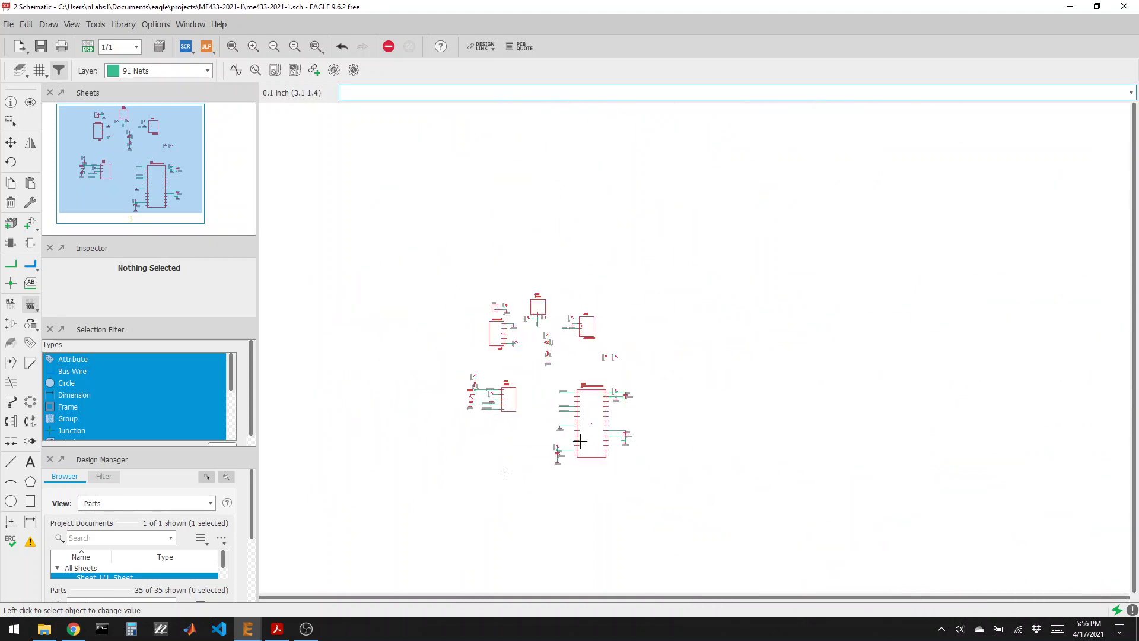
scroll(580, 440, up, 5)
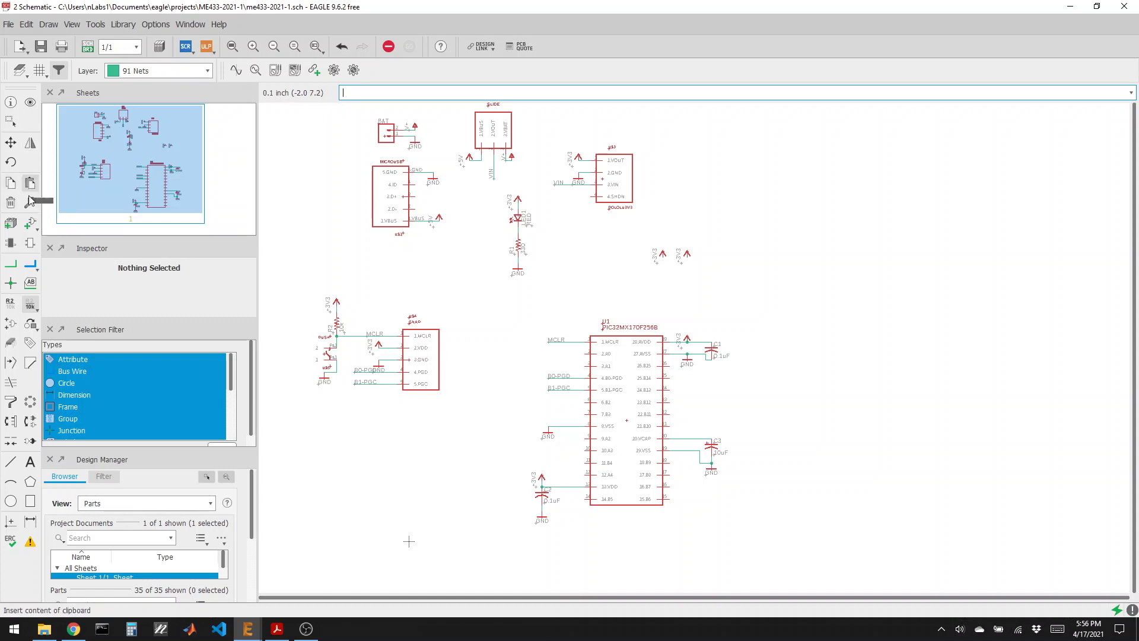
click(32, 228)
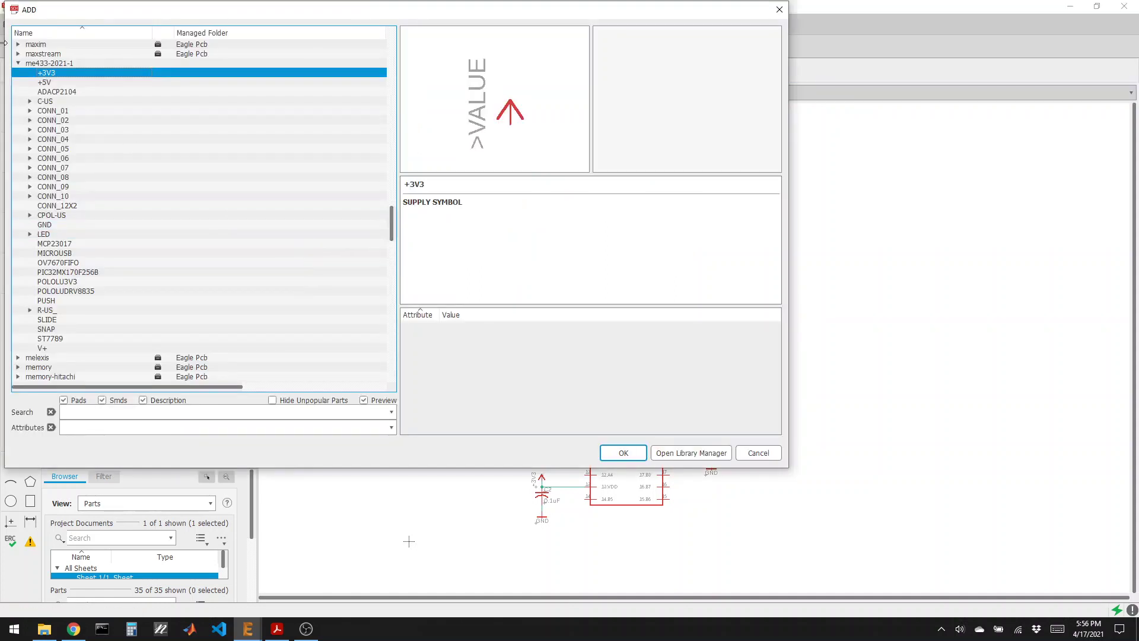
click(17, 64)
click(17, 64)
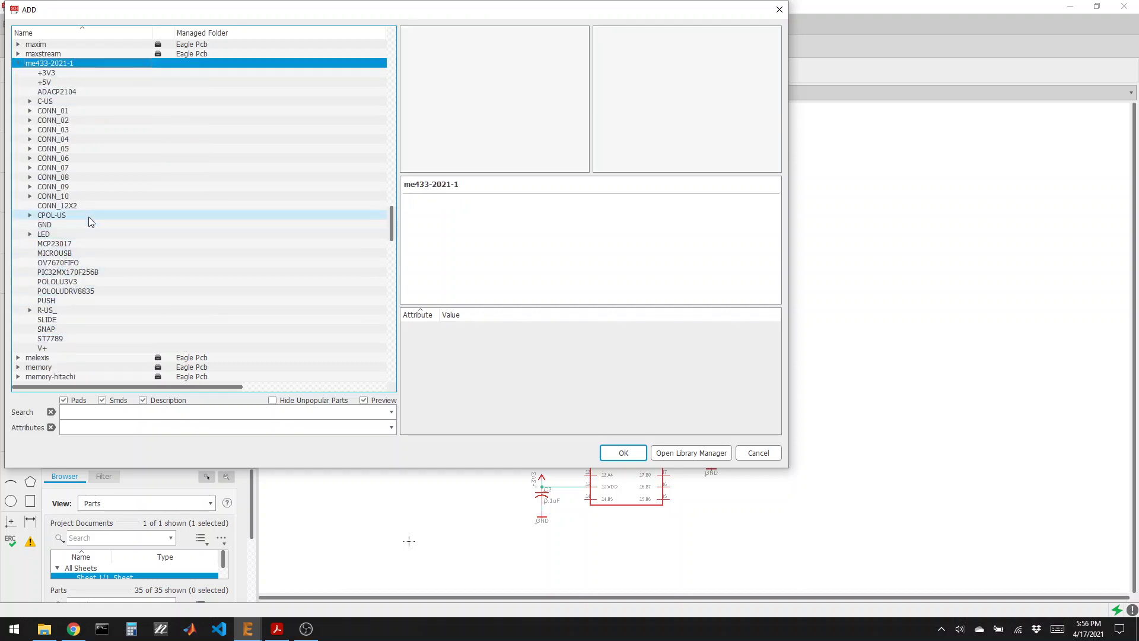
click(57, 92)
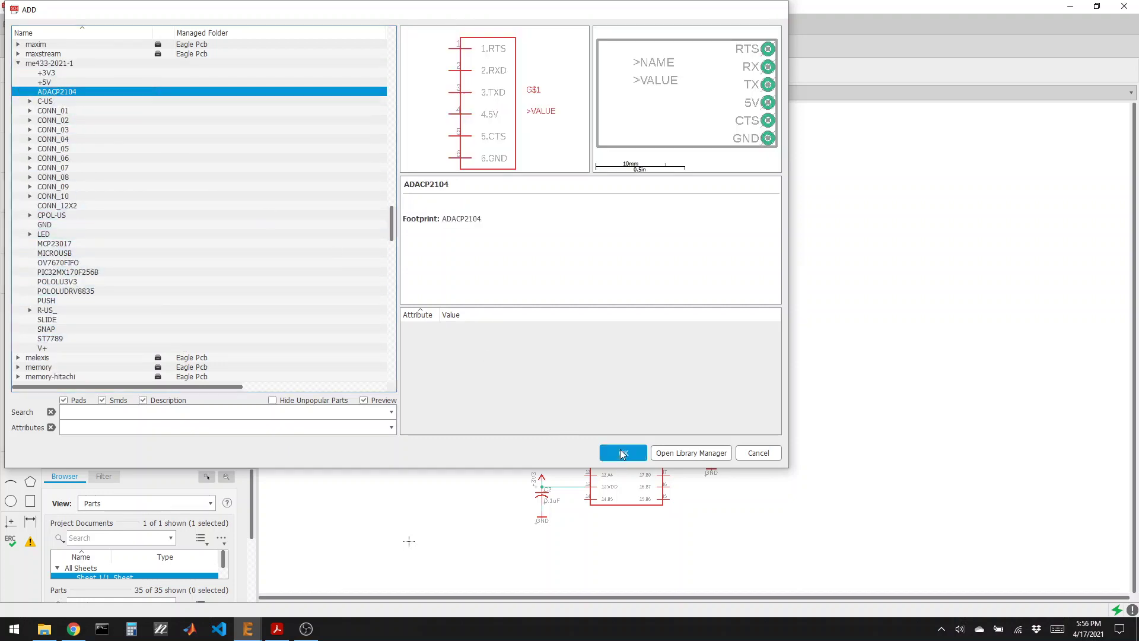
click(620, 454)
click(740, 150)
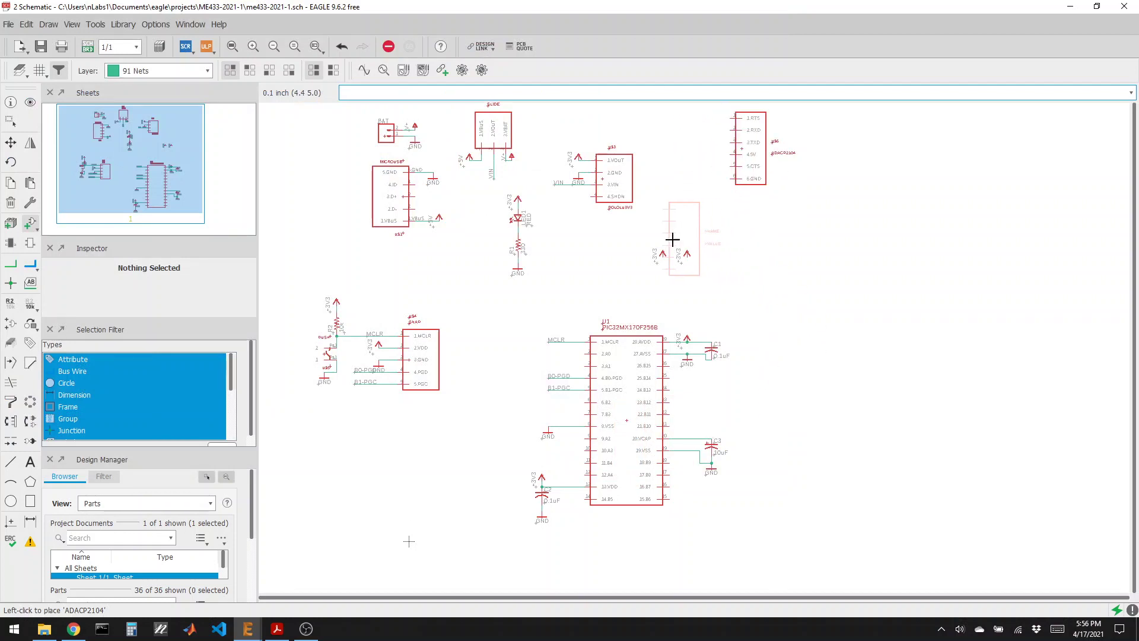
Copy the GND symbol beside the PIC32's VSS pin and place the copy to the left of the ADACP2104
click(11, 183)
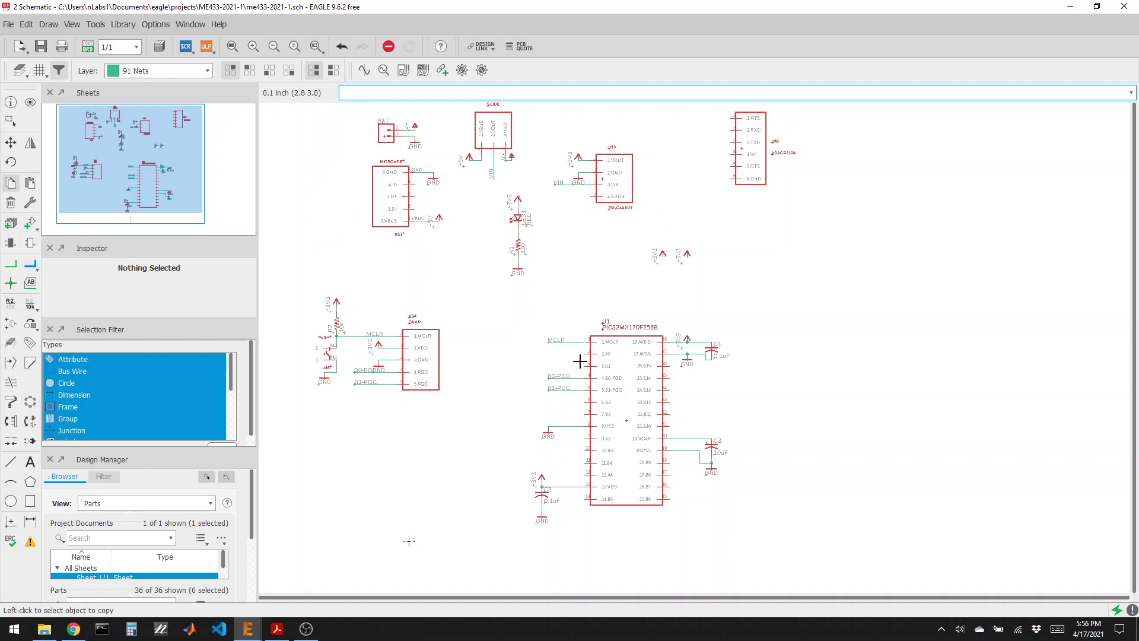
click(547, 434)
click(559, 381)
click(699, 167)
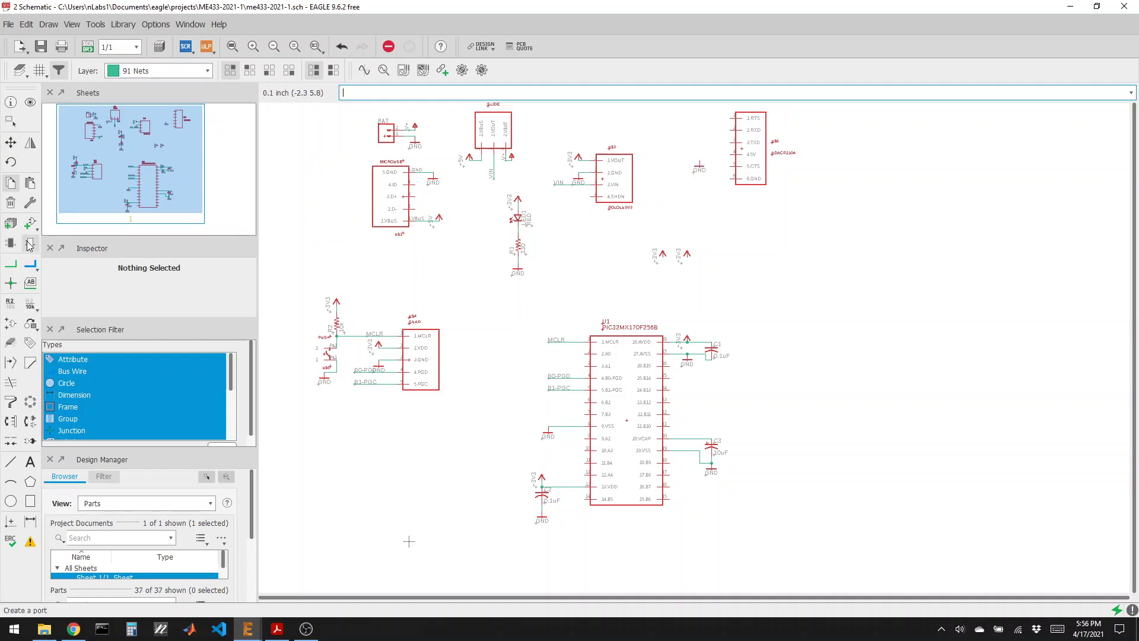
Move the copied GND symbol next to the ADACP2104's pin 6.GND and connect it to that pin with a net
click(11, 264)
scroll(746, 110, up, 4)
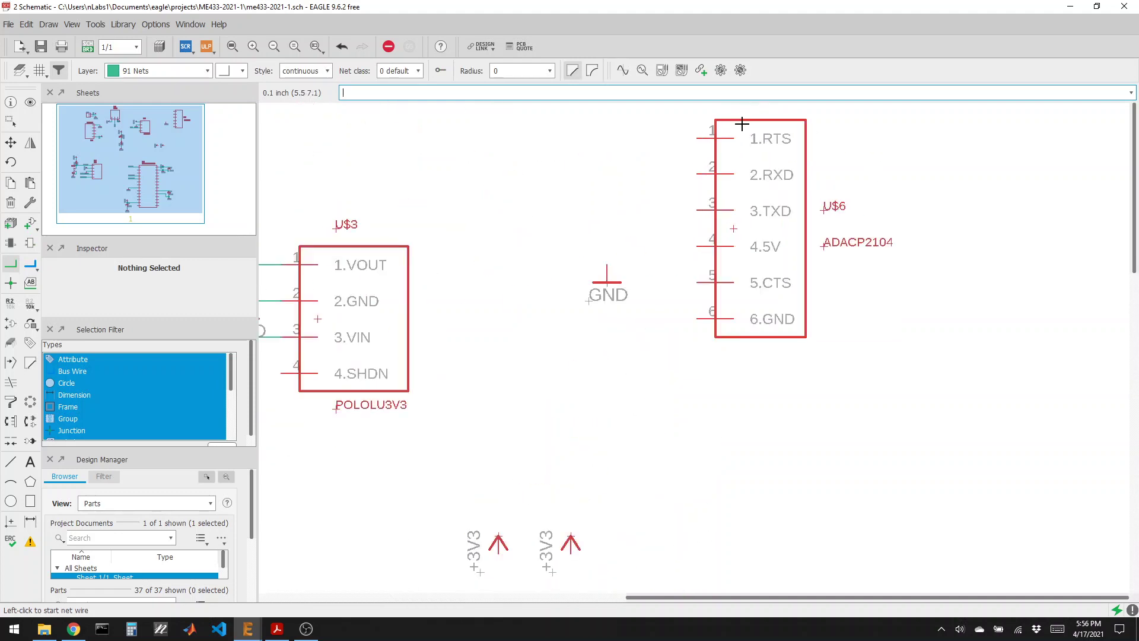
click(10, 122)
click(10, 143)
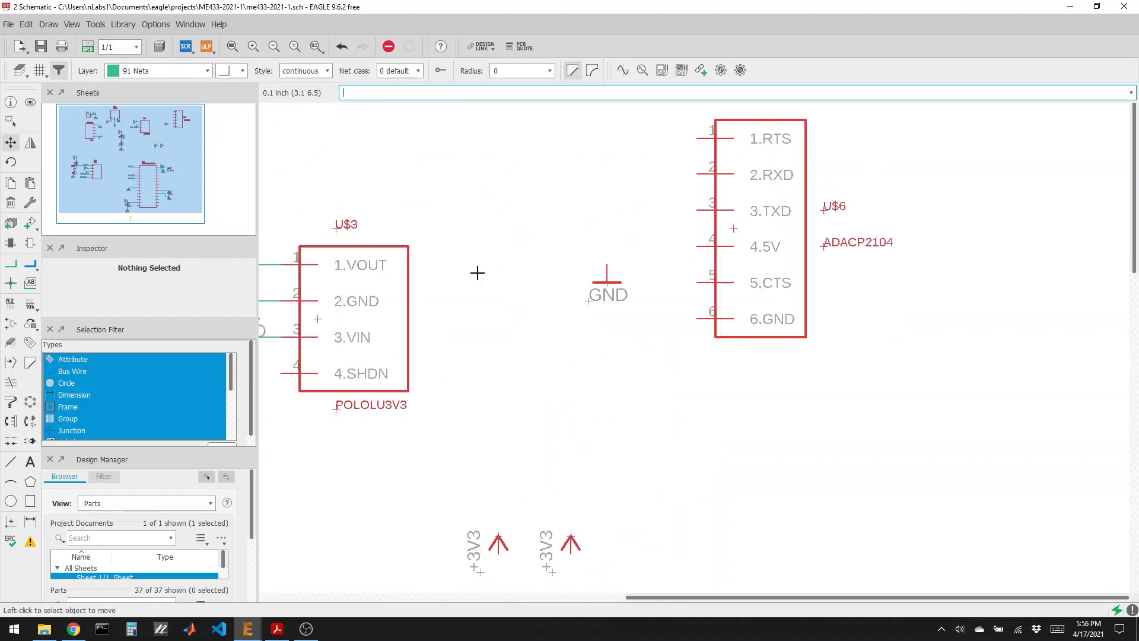
click(618, 296)
click(669, 353)
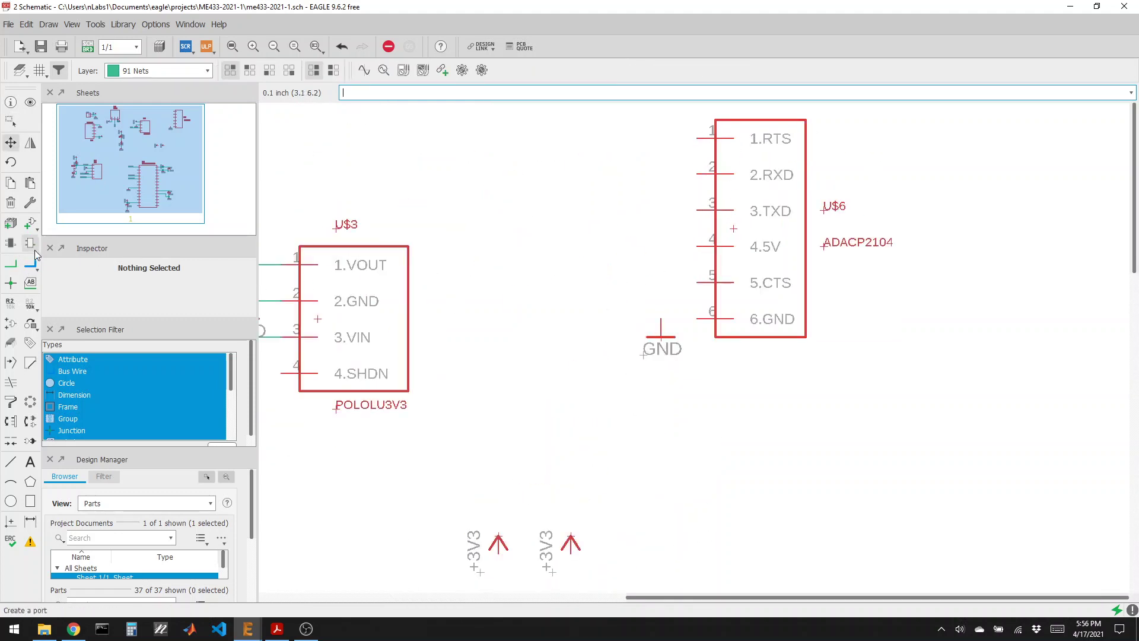
click(10, 263)
click(698, 319)
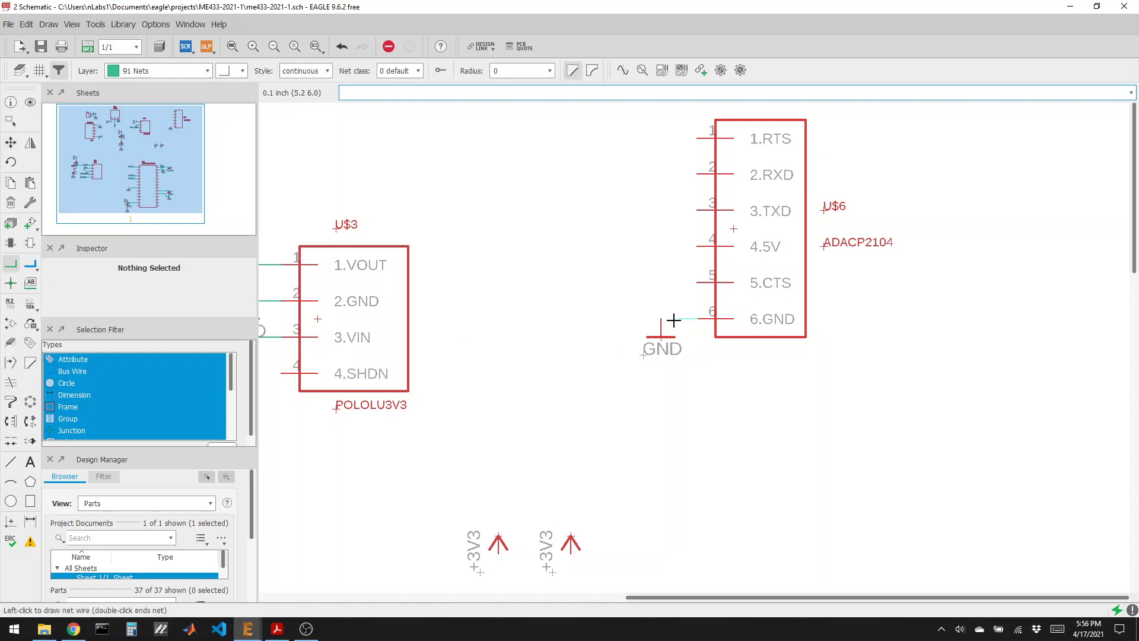
click(660, 319)
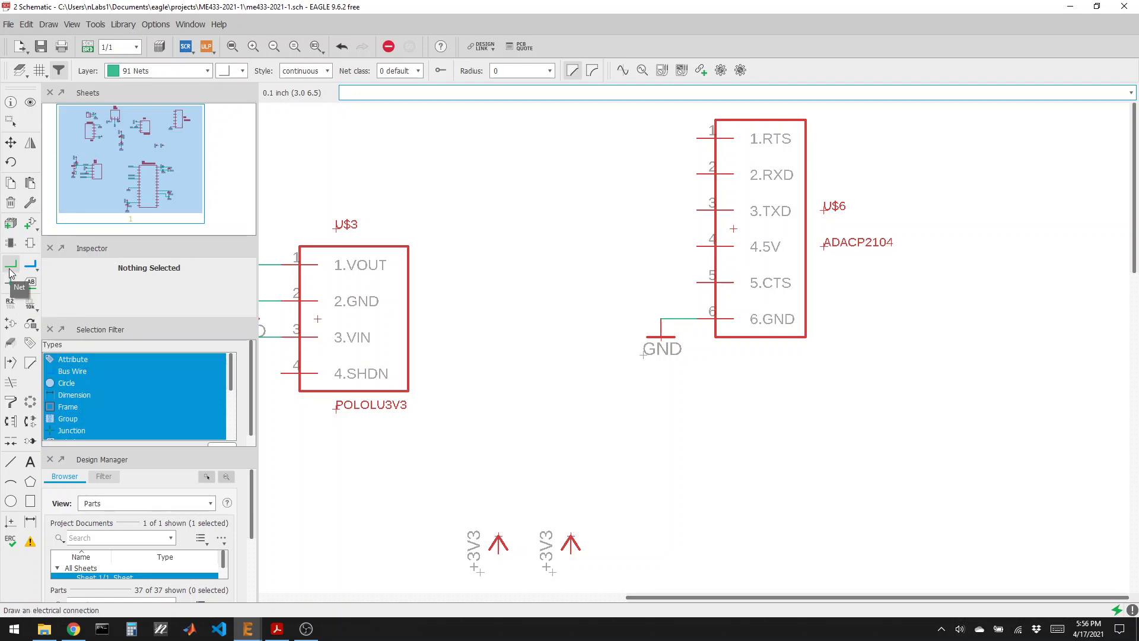
Draw open-ended horizontal nets leftward from the ADACP2104's 3.TXD and 2.RXD pins
click(701, 211)
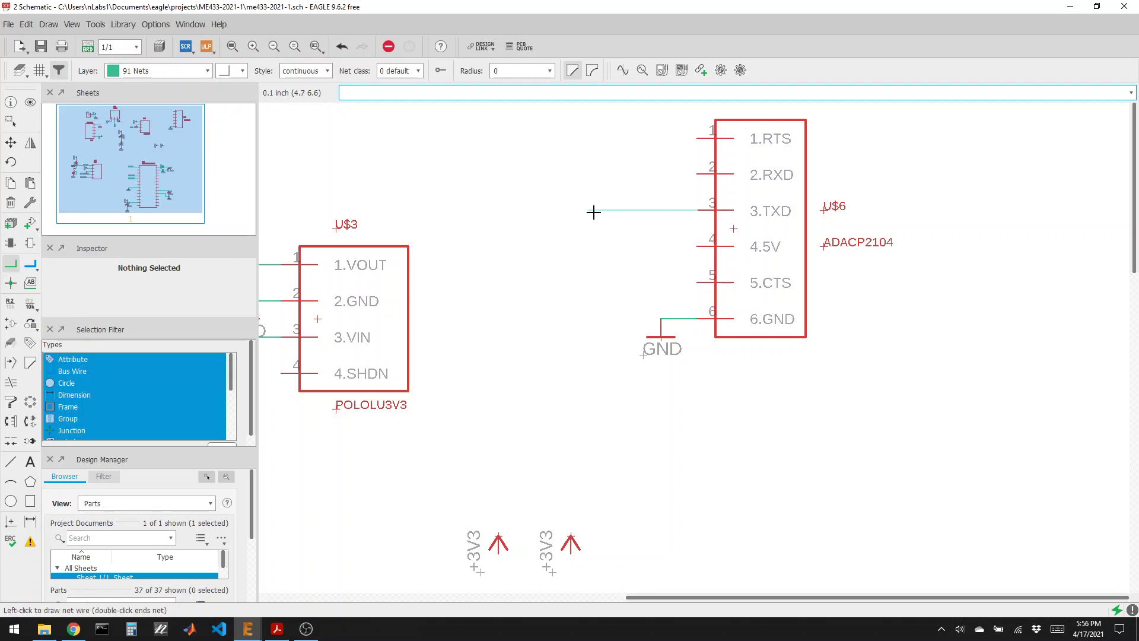
double_click(588, 210)
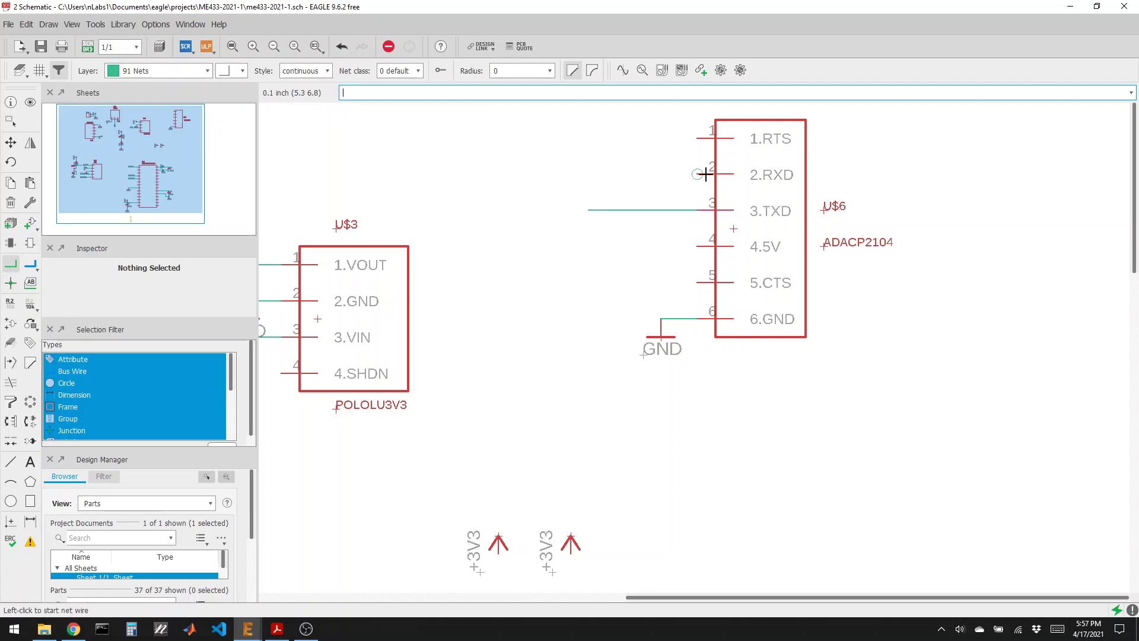
double_click(592, 180)
Place name labels at the free ends of the ADACP2104's RXD and TXD nets
click(30, 282)
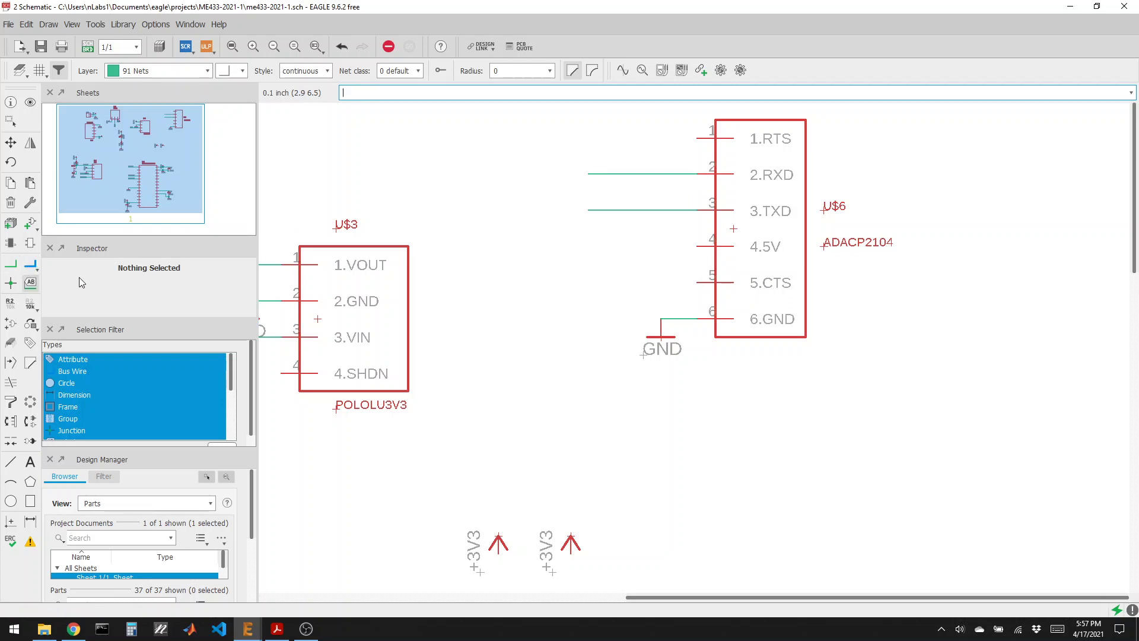
click(592, 172)
click(589, 173)
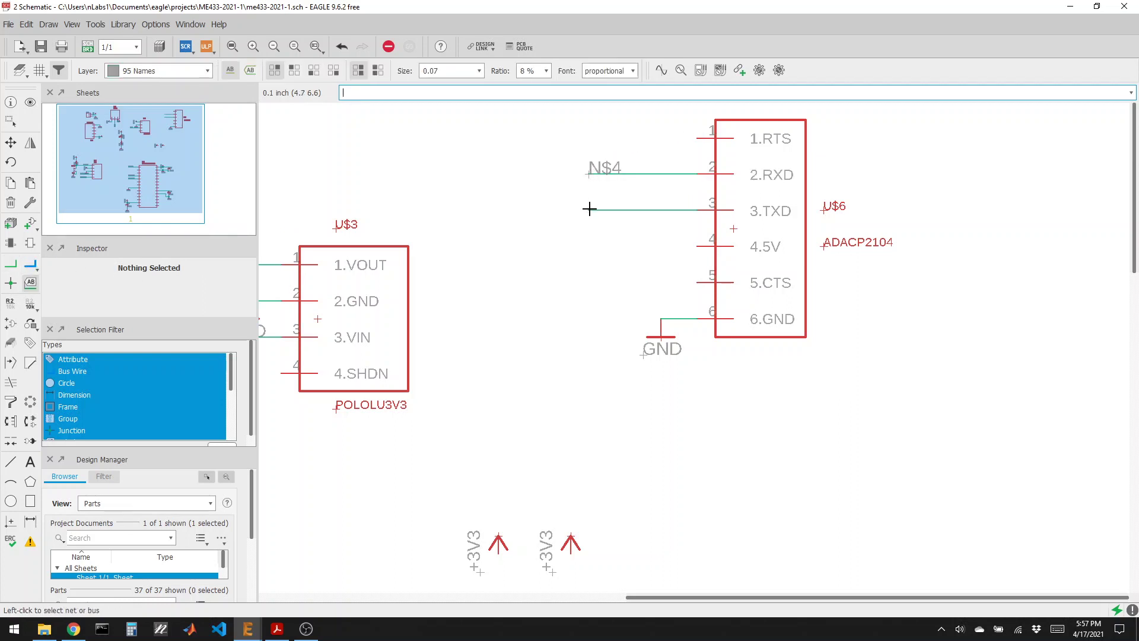
click(590, 209)
click(589, 209)
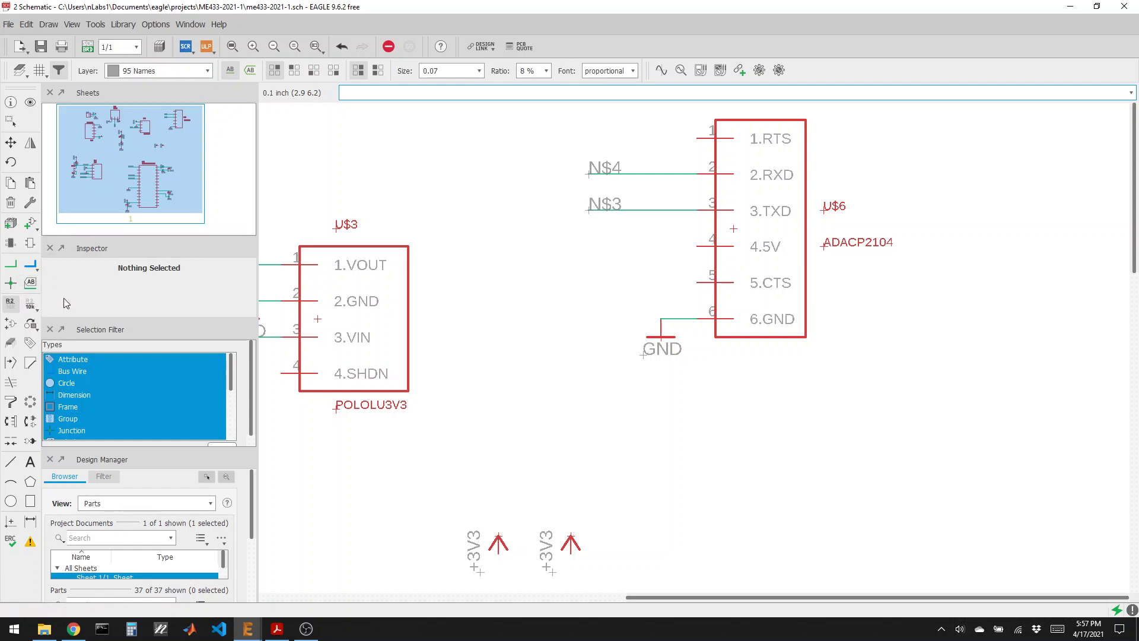
Rename the net on the ADACP2104's 2.RXD pin to B13 and the net on its 3.TXD pin to B15
click(11, 302)
click(591, 172)
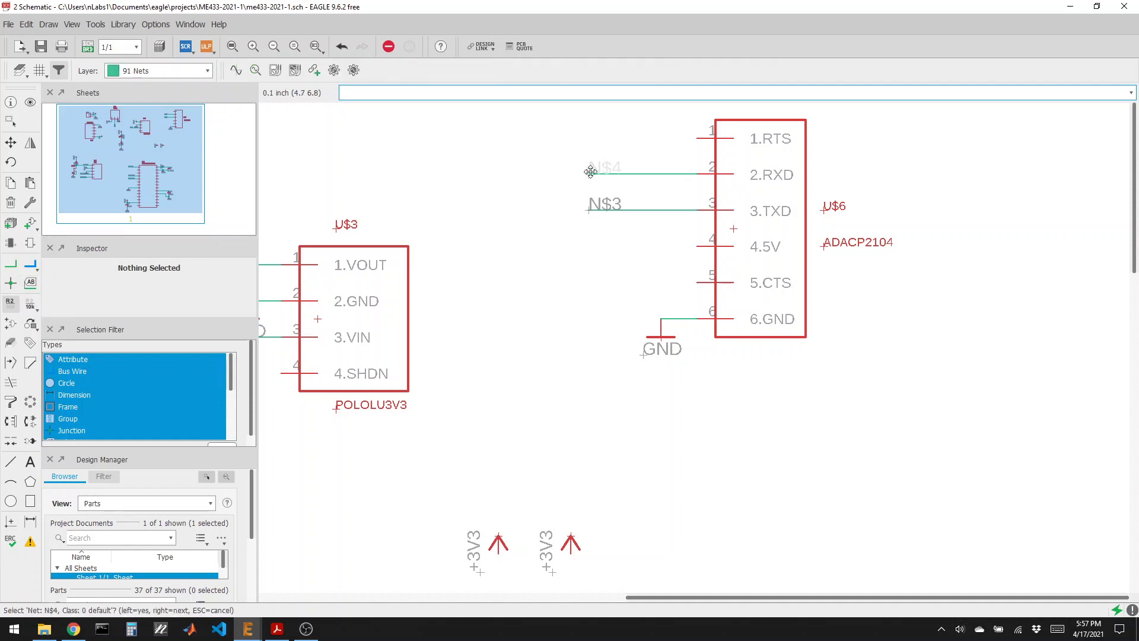
click(591, 173)
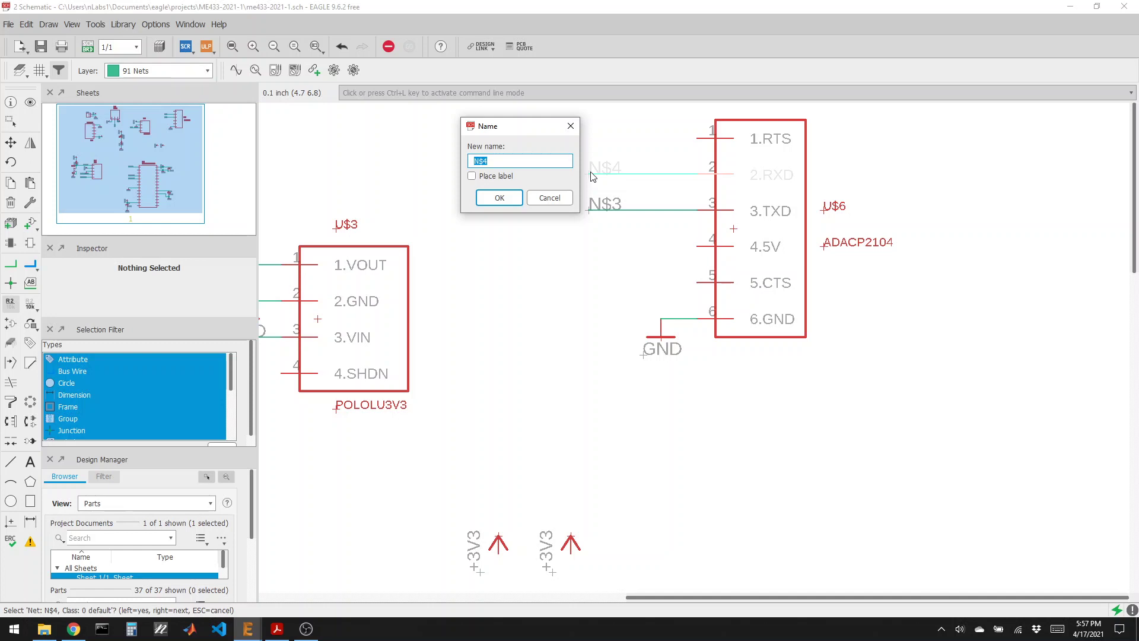
text(B13)
key(Return)
click(596, 208)
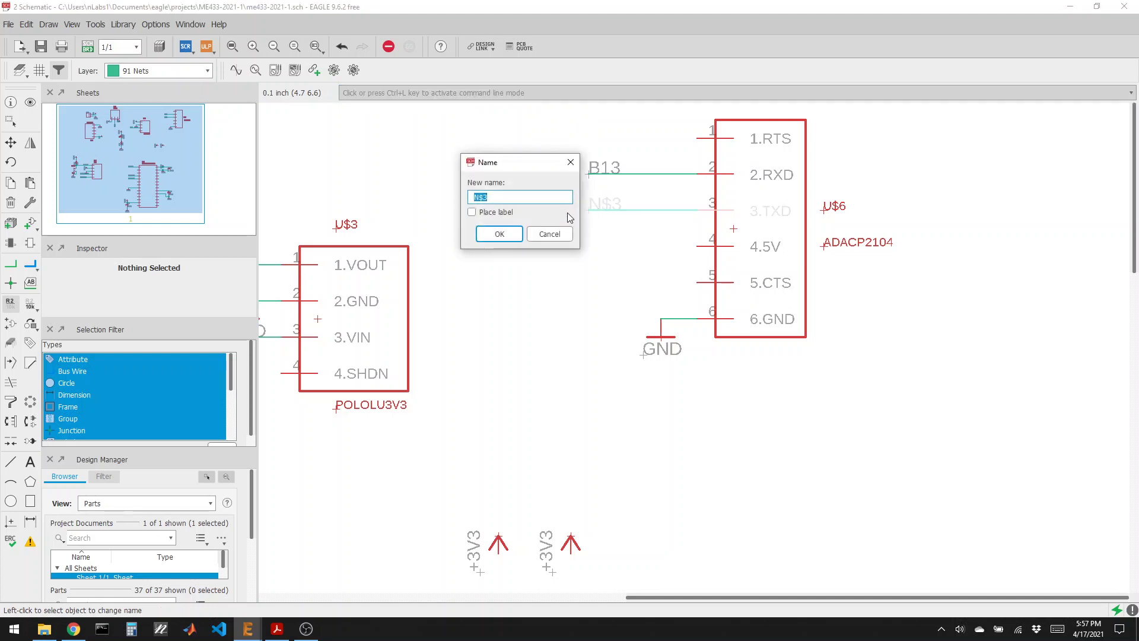
text(B15)
key(Return)
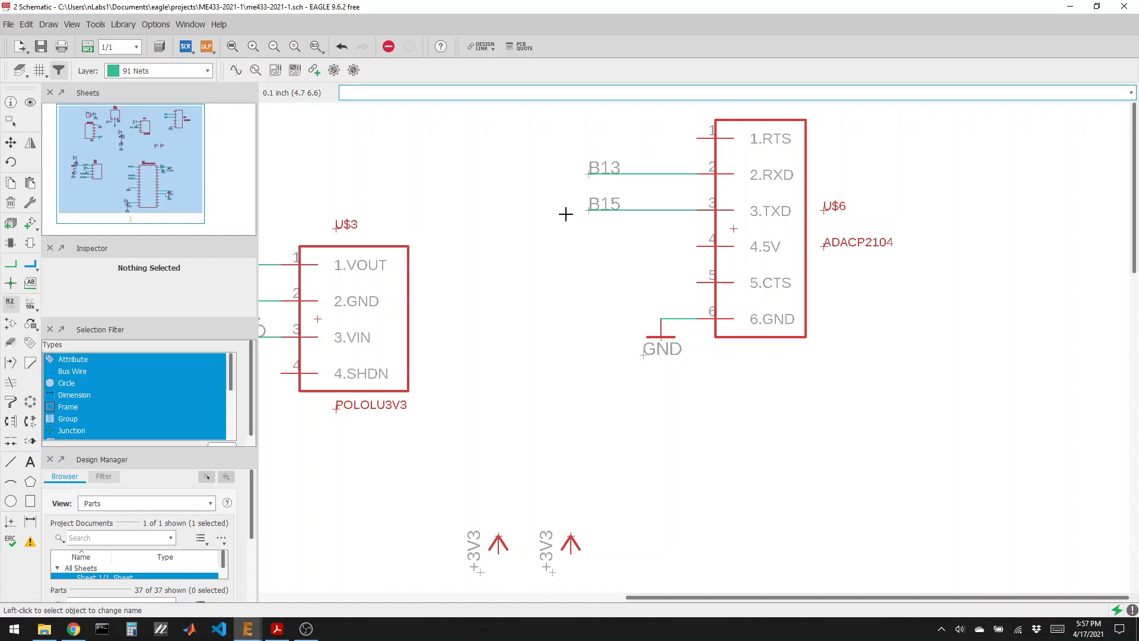
Draw open-ended horizontal nets rightward from the PIC32's 26.B15 and 24.B13 pins
scroll(564, 181, down, 2)
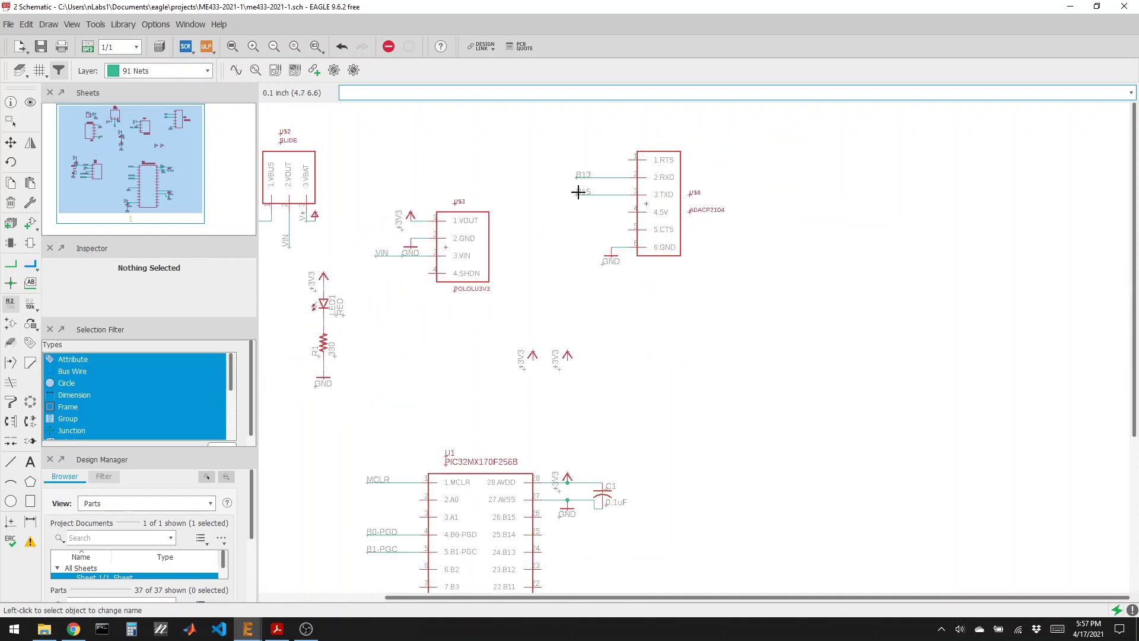
scroll(610, 160, up, 3)
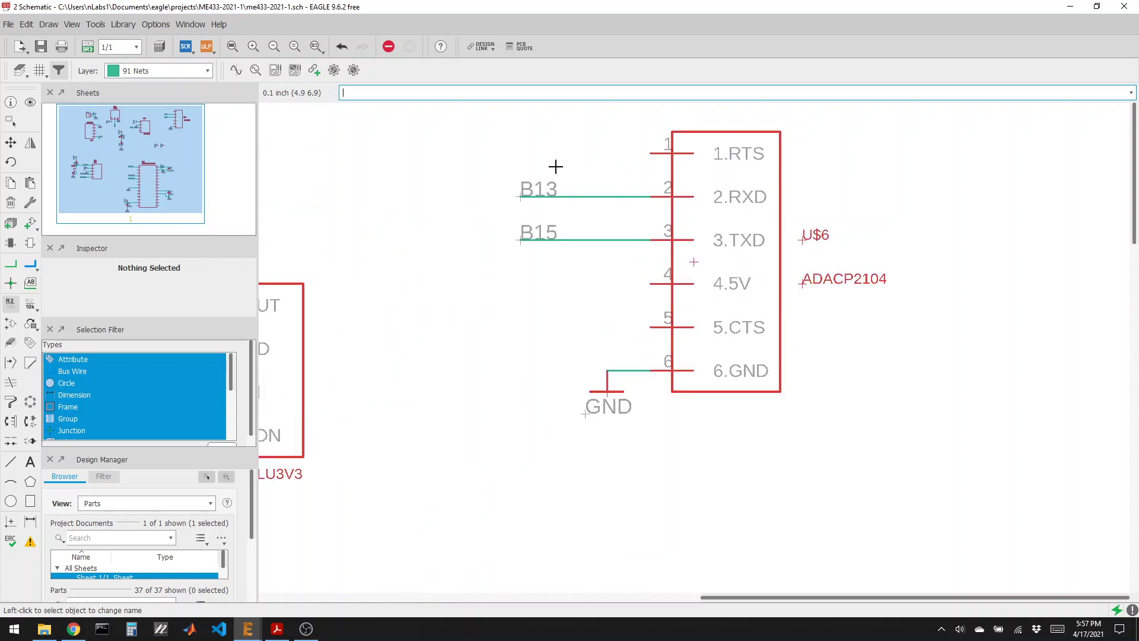
scroll(626, 166, down, 4)
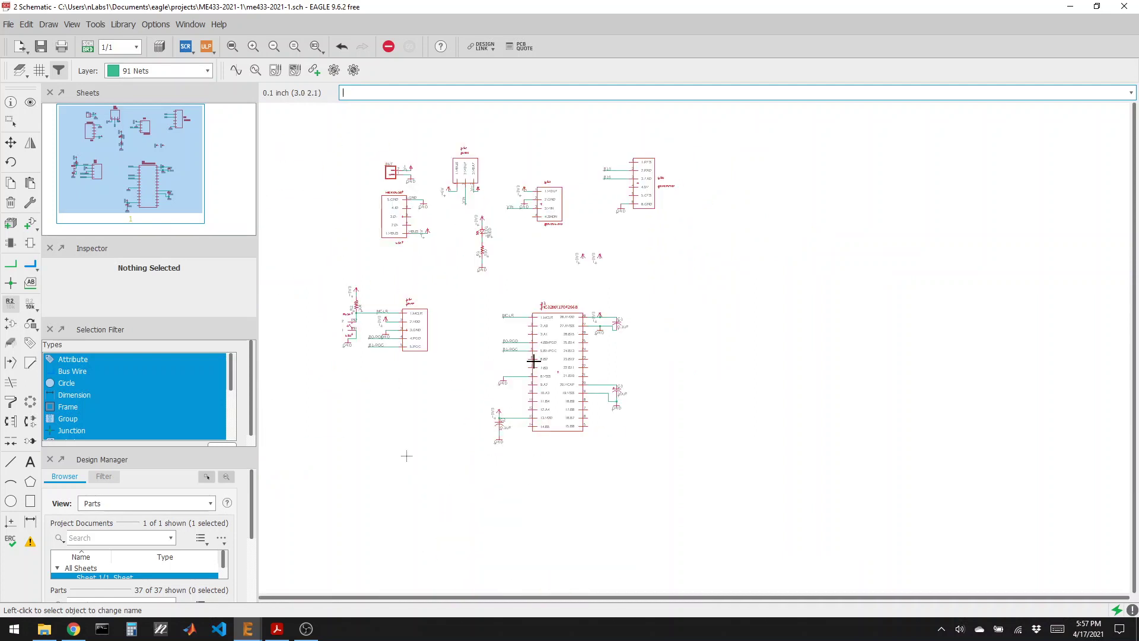
click(13, 265)
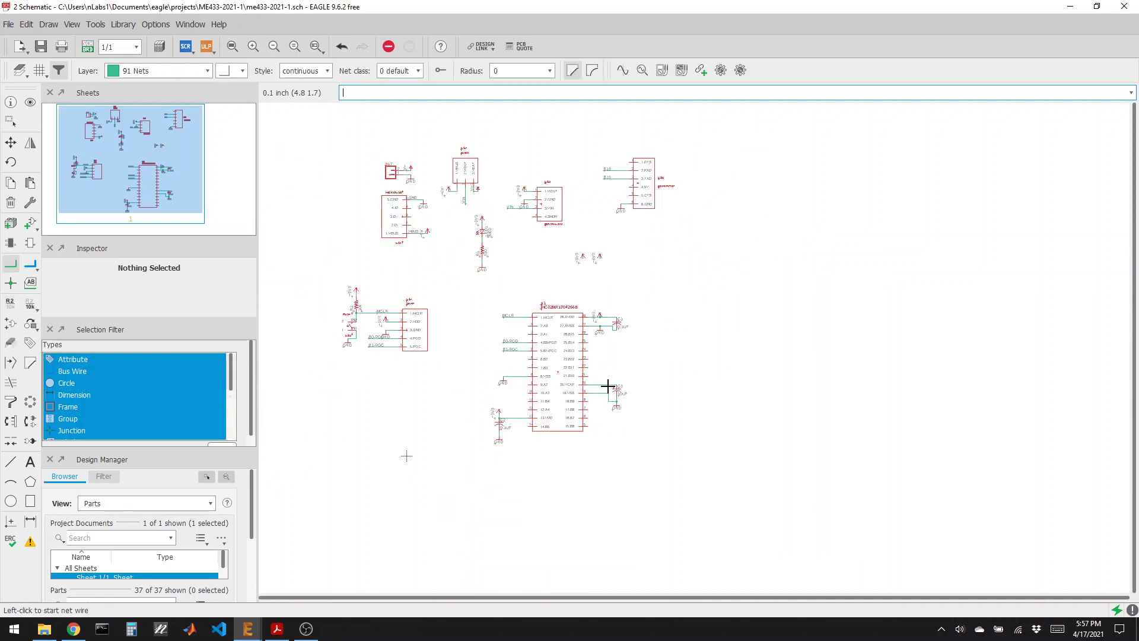
scroll(617, 197, up, 3)
scroll(611, 504, up, 1)
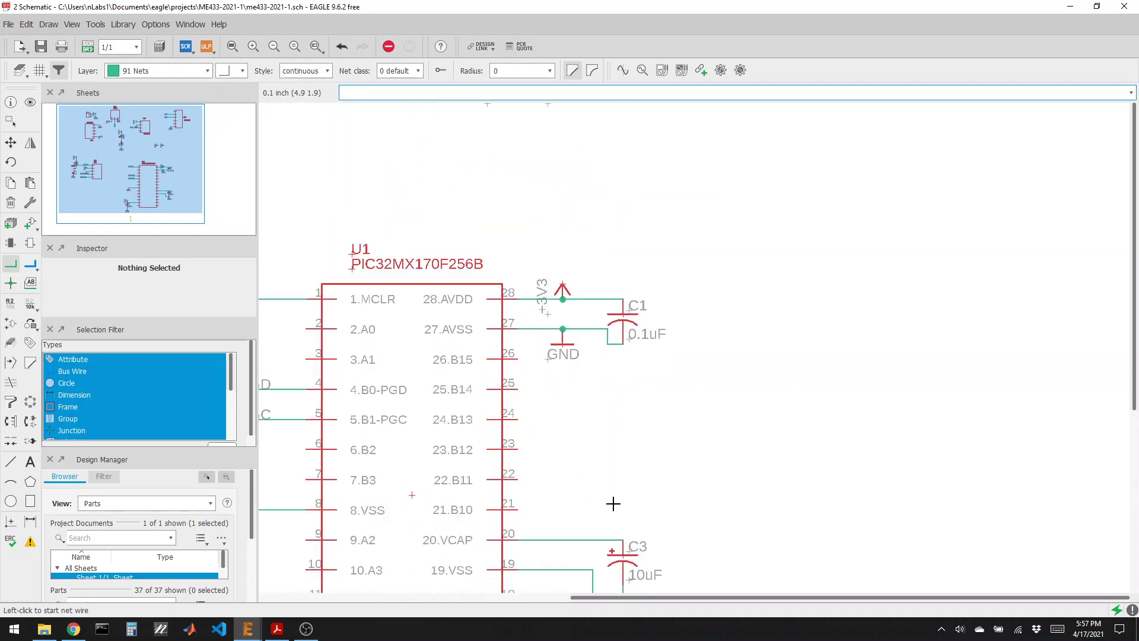
scroll(513, 417, up, 3)
click(453, 259)
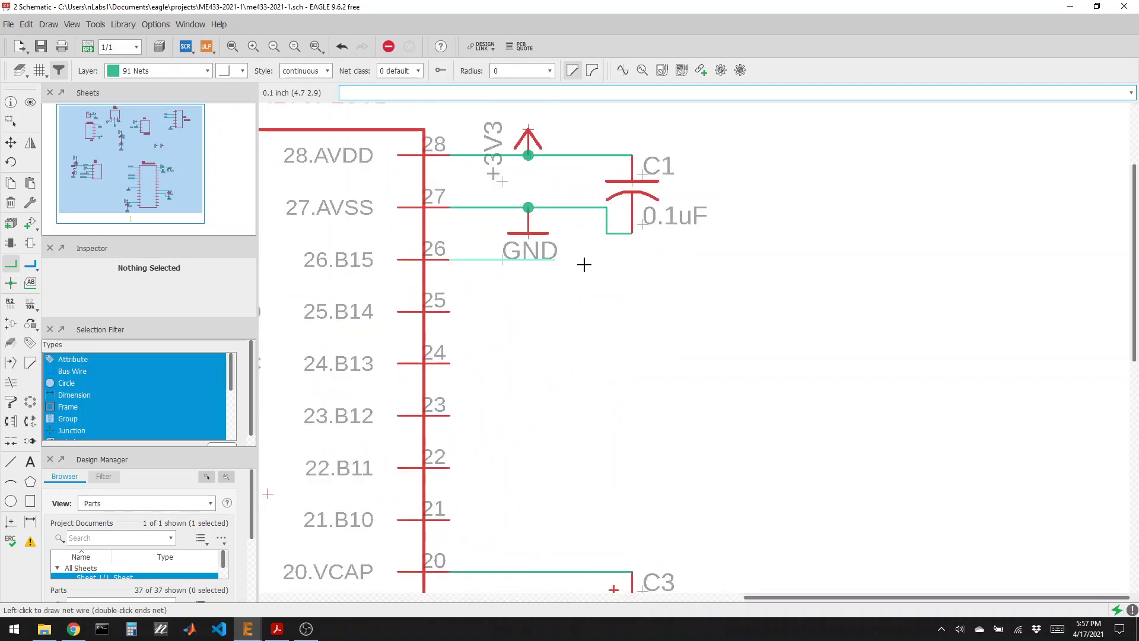
double_click(632, 259)
click(451, 363)
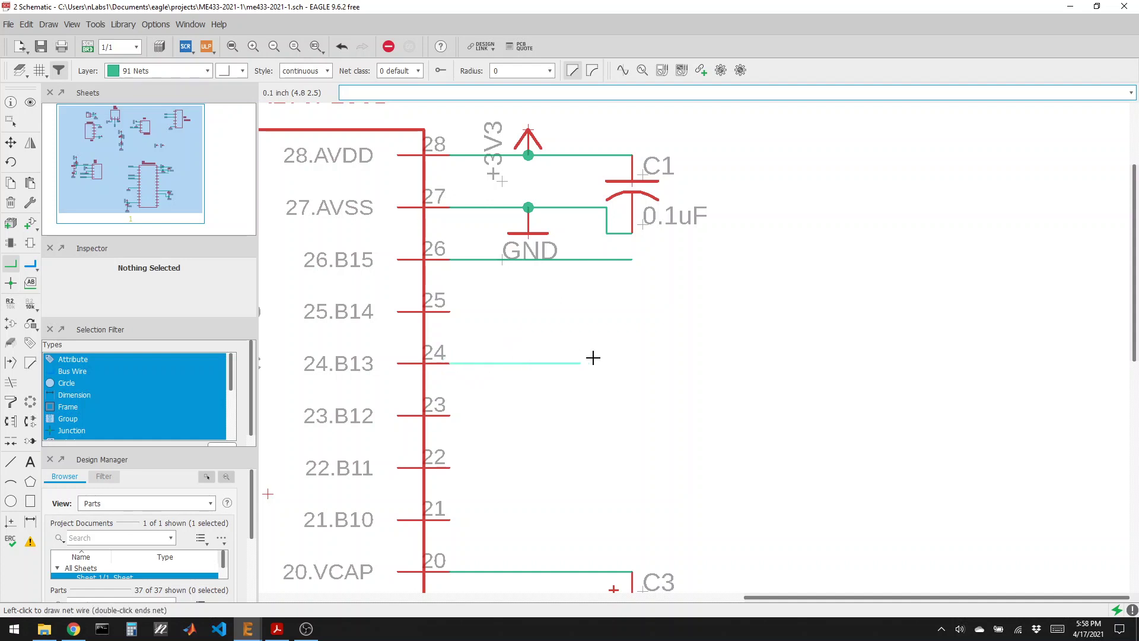
double_click(632, 363)
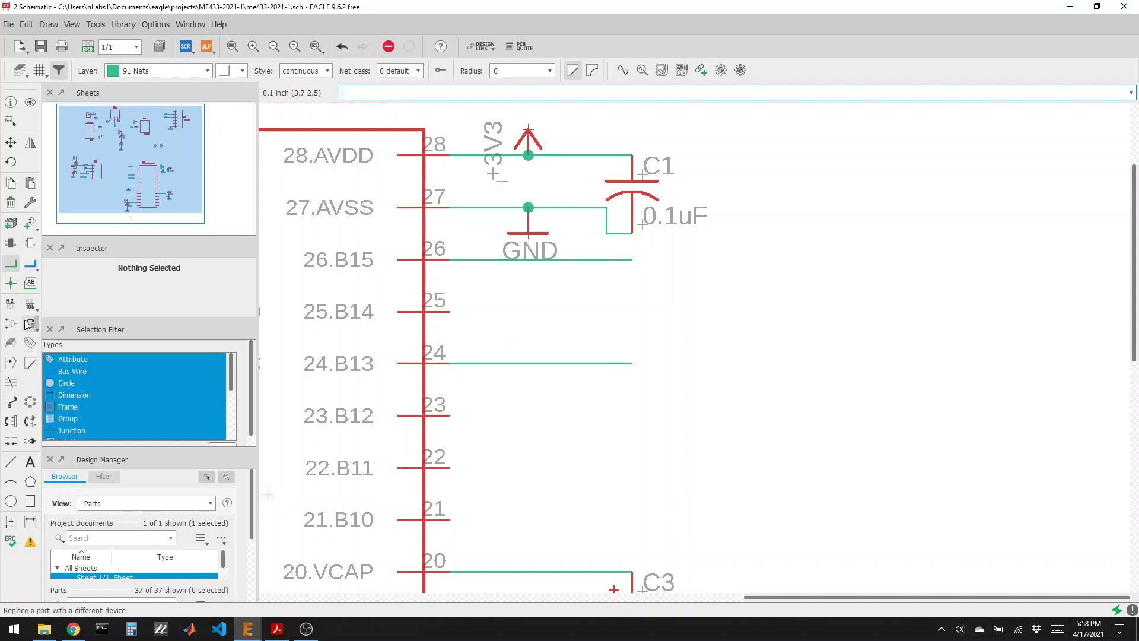
Place name labels on the new nets at the PIC32's B15 and B13 pins
click(30, 283)
double_click(584, 256)
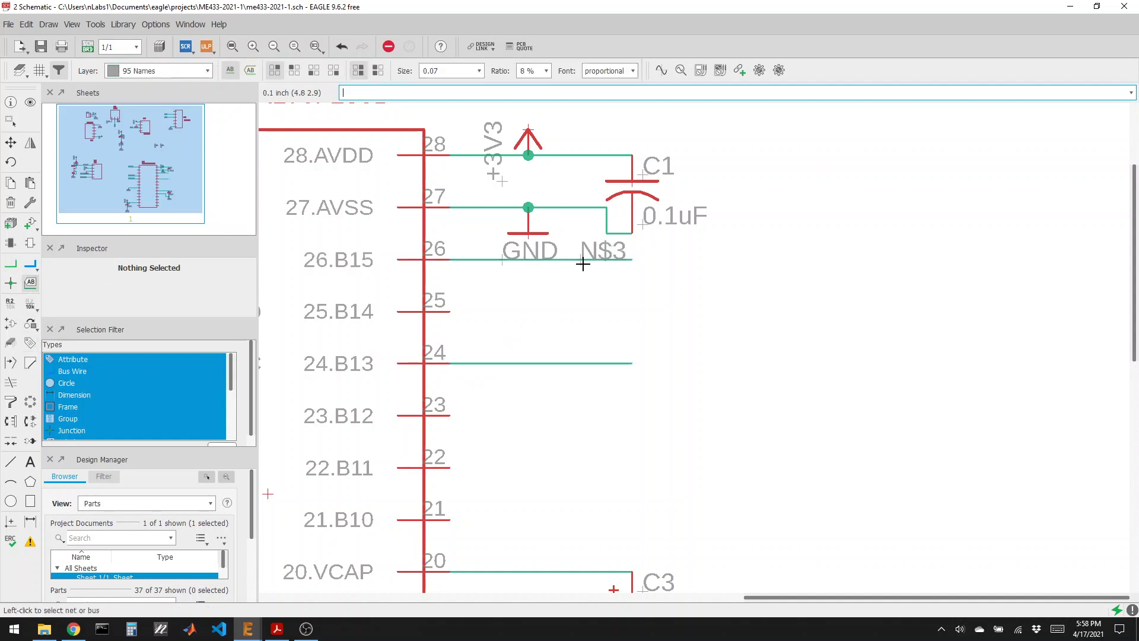
double_click(582, 364)
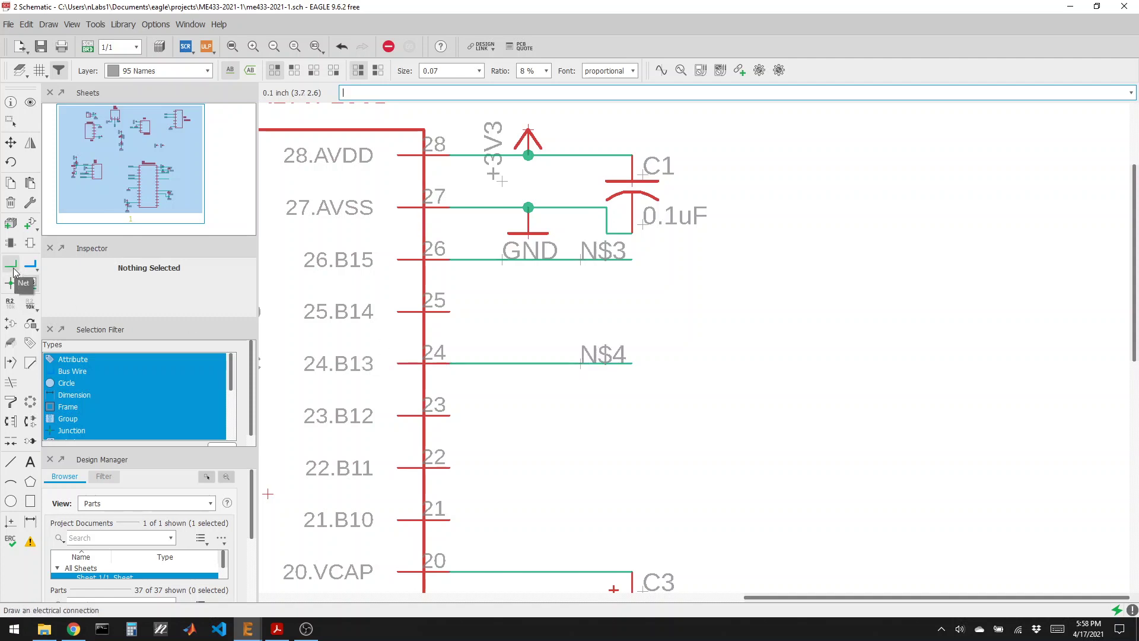
Rename the net on the PIC32's 26.B15 pin to B15 and connect it to the existing net of that name
click(10, 304)
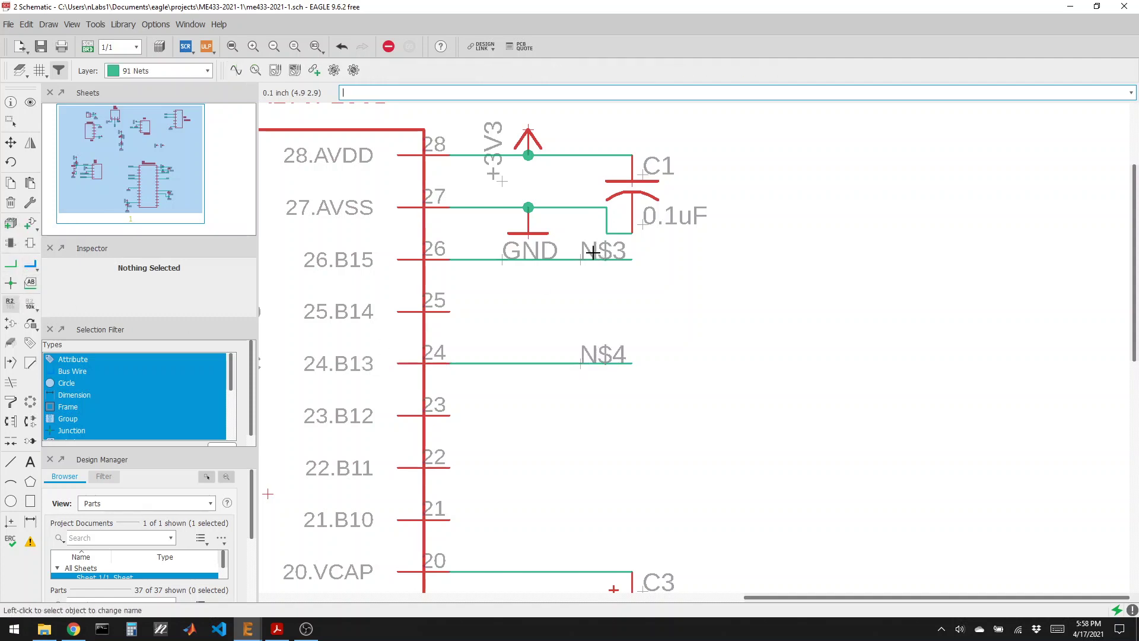
click(581, 260)
click(585, 265)
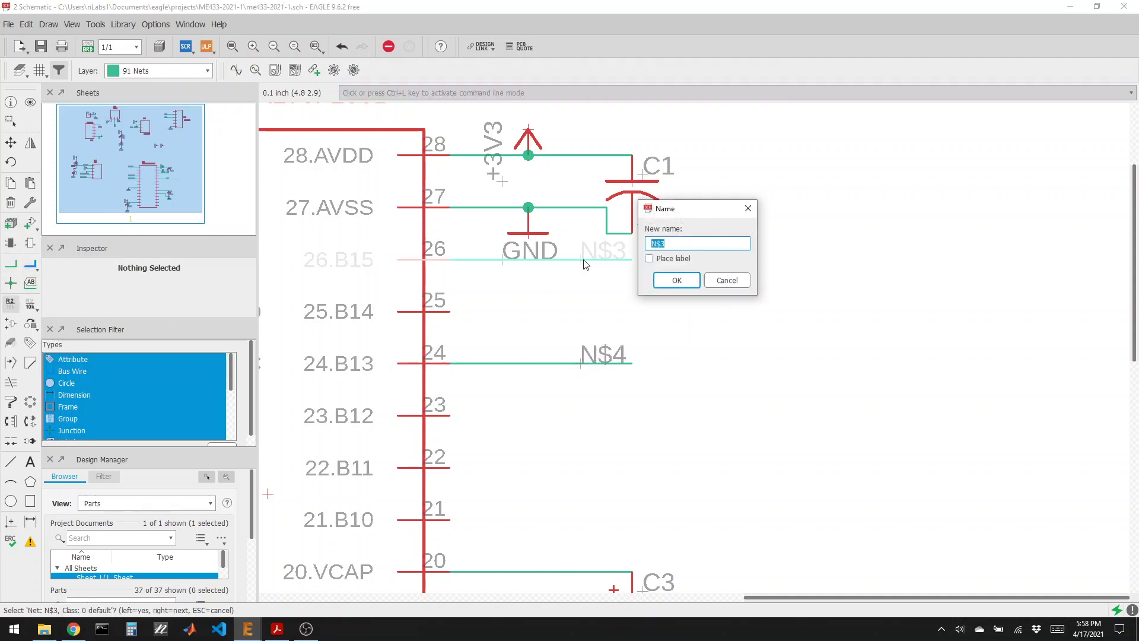
text(B15)
key(Return)
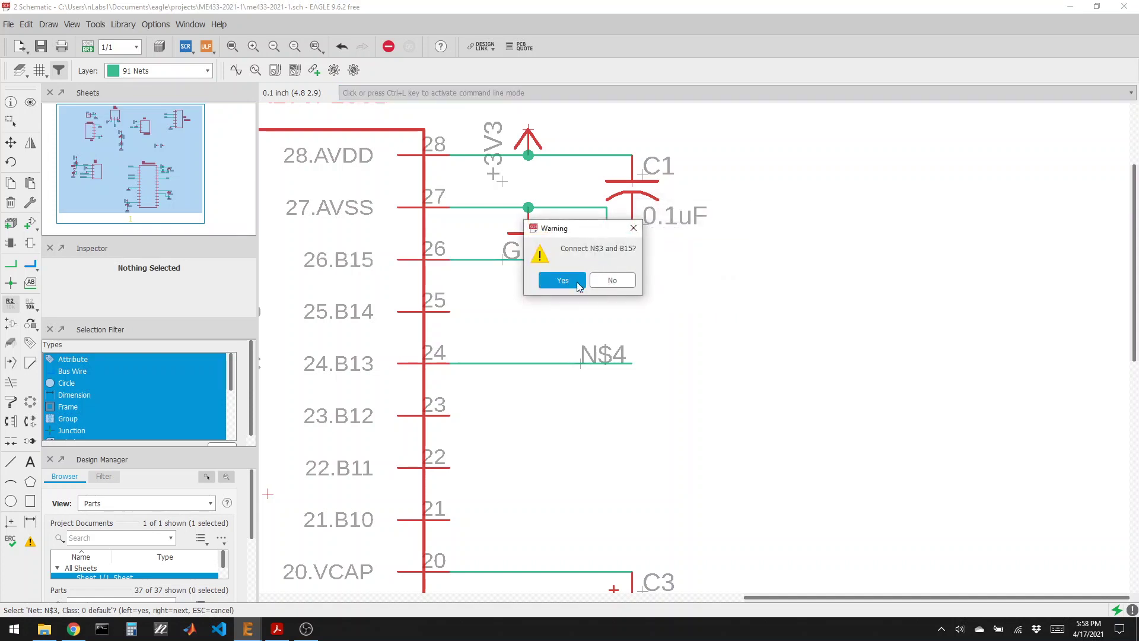
click(581, 280)
Rename the net on the PIC32's 24.B13 pin to B13 and connect it to the existing B13 net
click(581, 363)
click(583, 367)
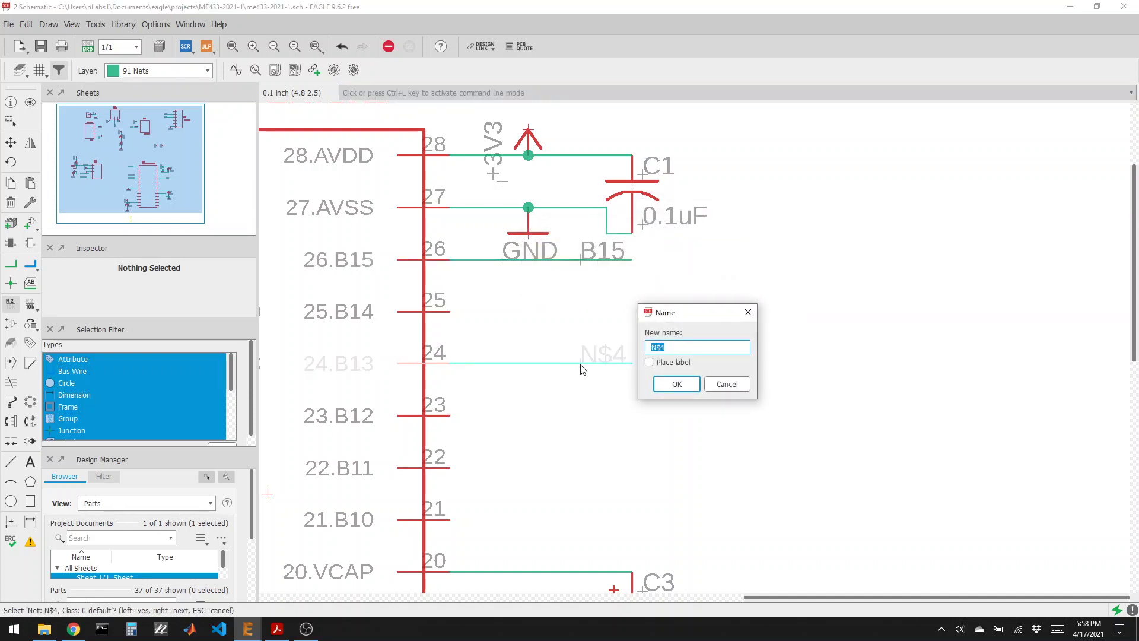
text(B13)
key(Return)
click(557, 386)
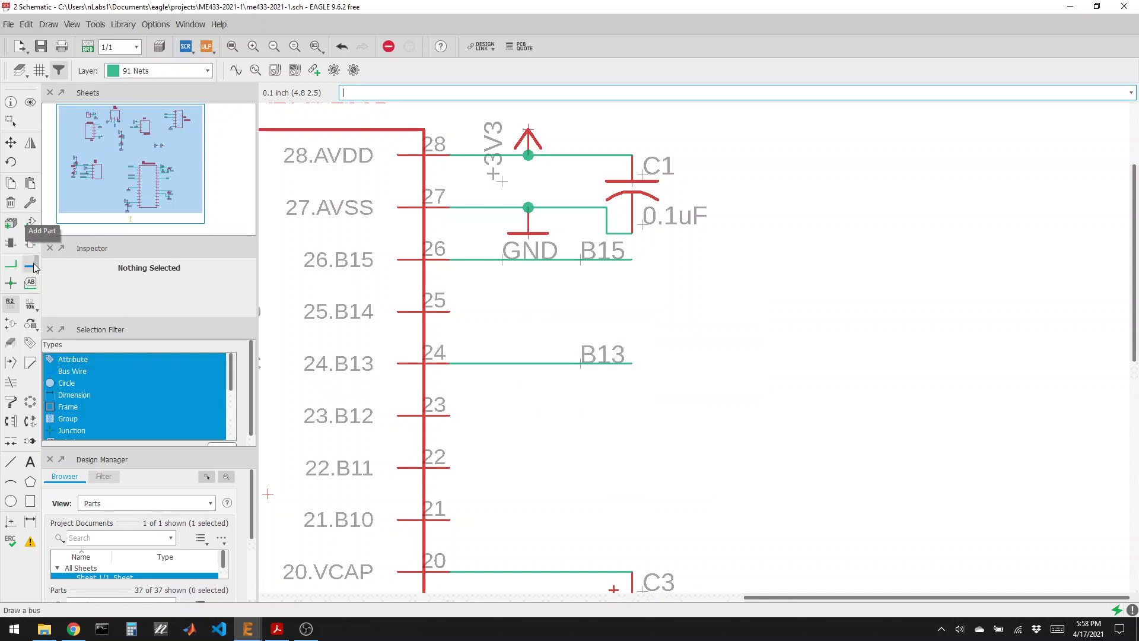
click(19, 302)
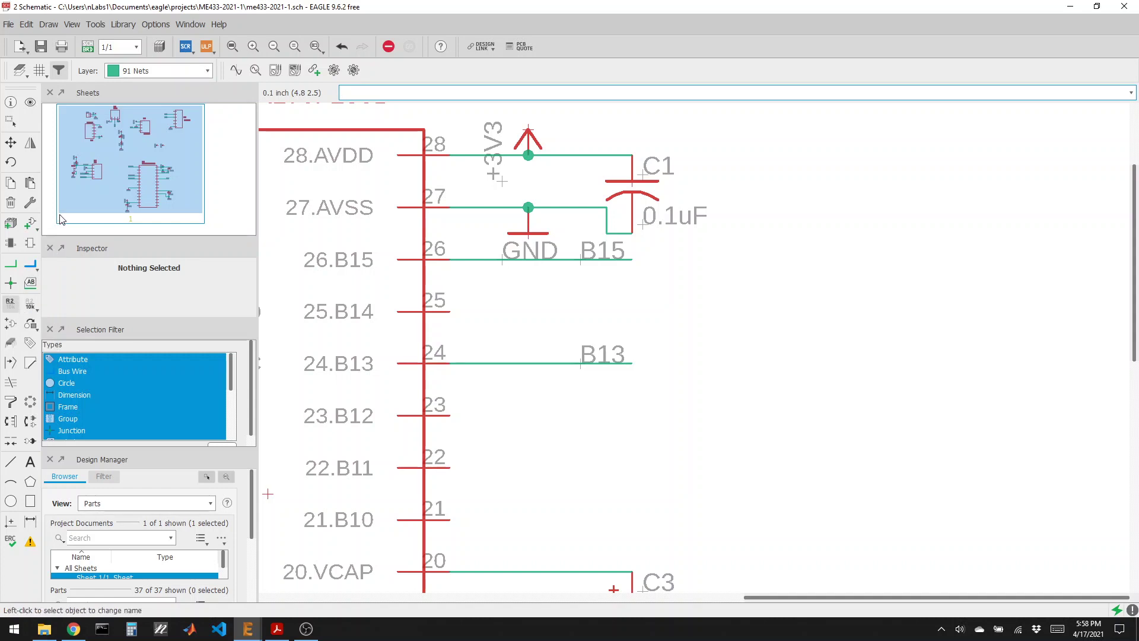
Add the text "B15 - U1TX" on layer 94 Symbols to the right of the PIC32's B15 net
click(30, 462)
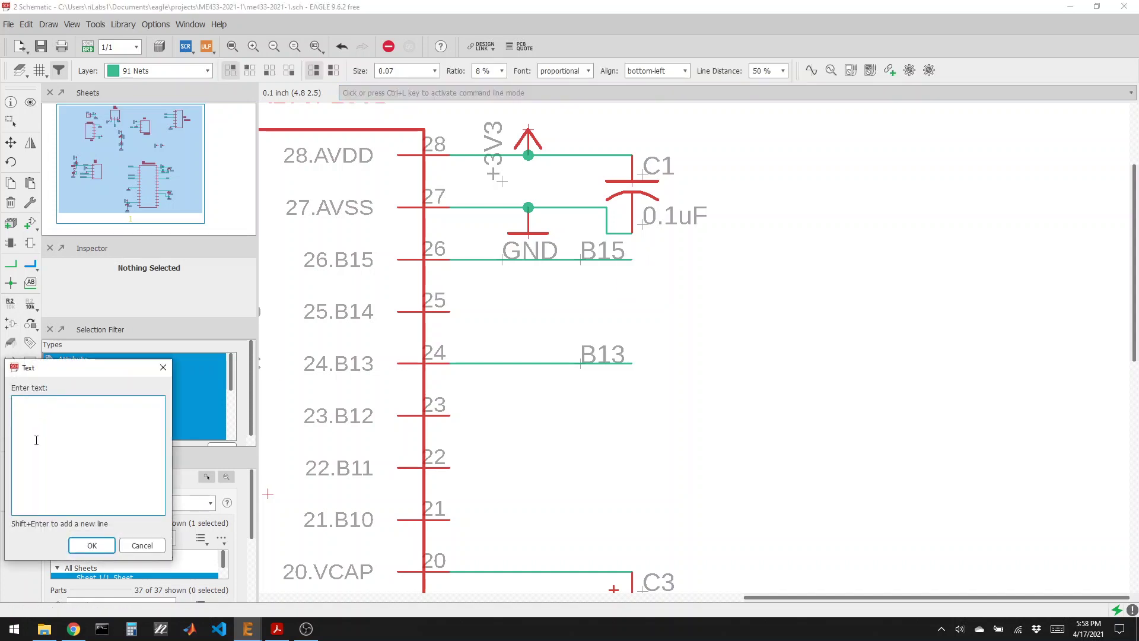
text(b15)
text(5 -)
text( U1TX)
key(Return)
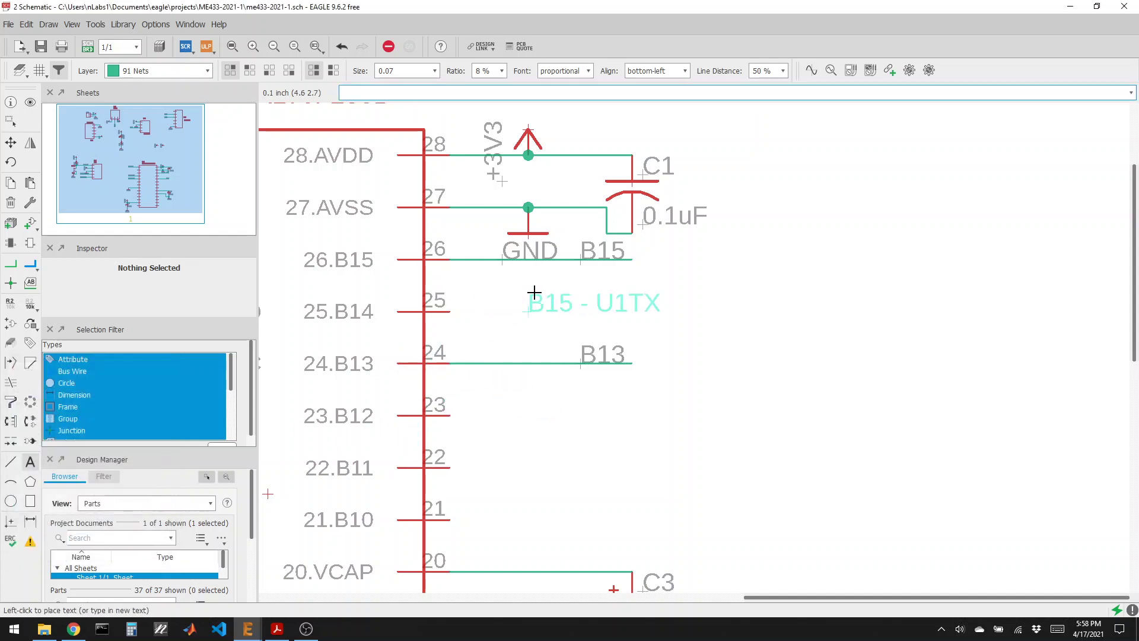
click(156, 71)
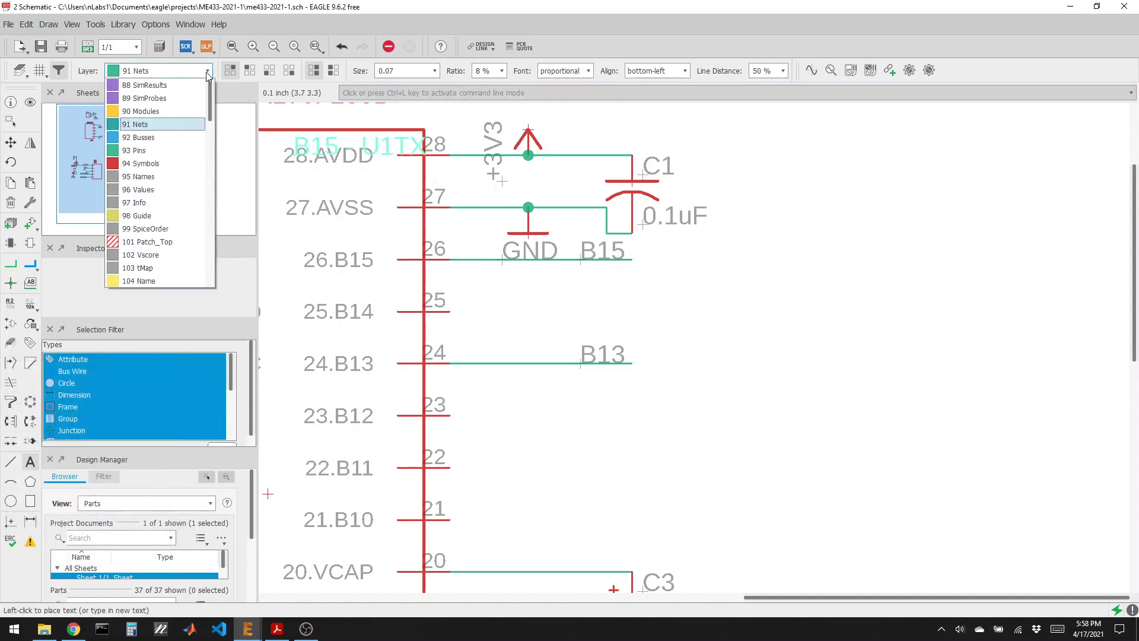
click(165, 163)
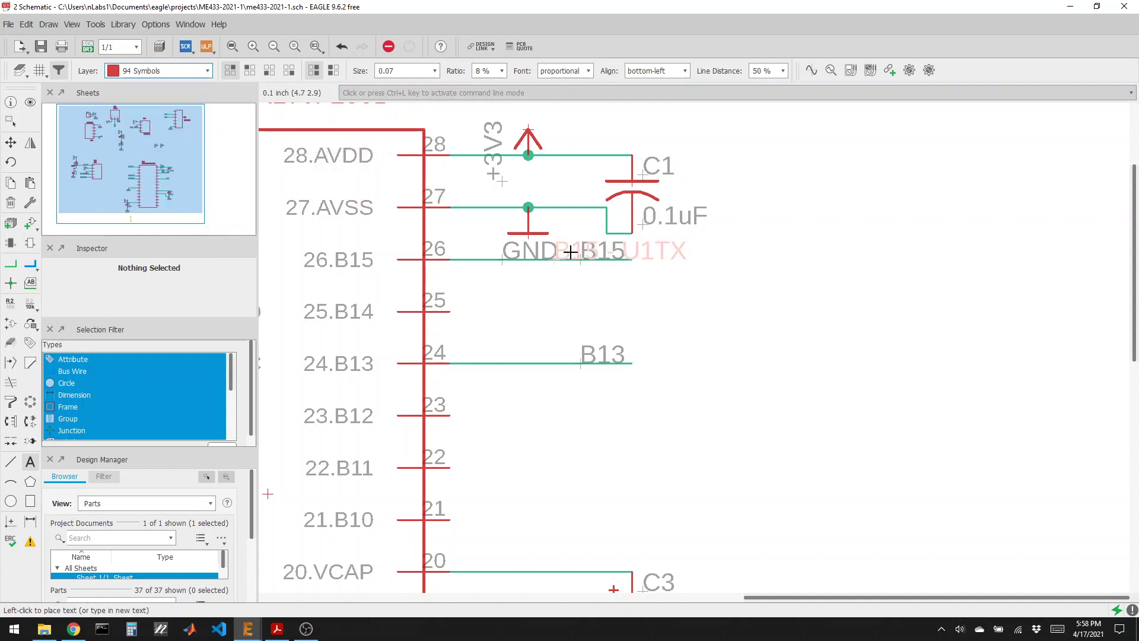
click(659, 260)
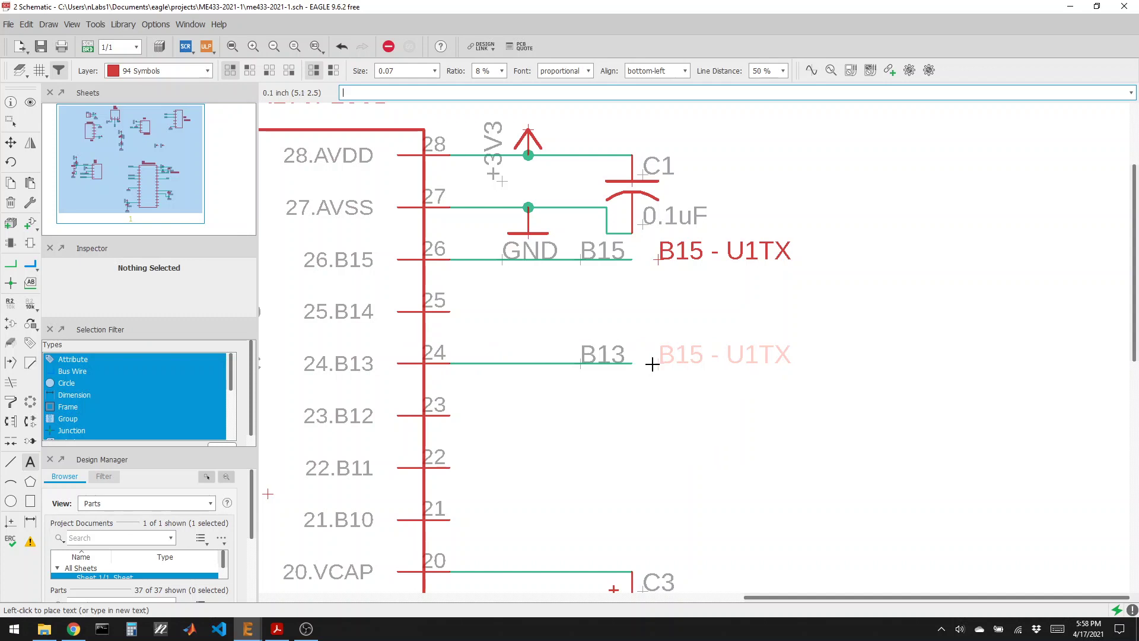
Place a second copy of the text beside the PIC32's B13 net and change its value to "B13 - U1RX"
click(658, 363)
click(11, 102)
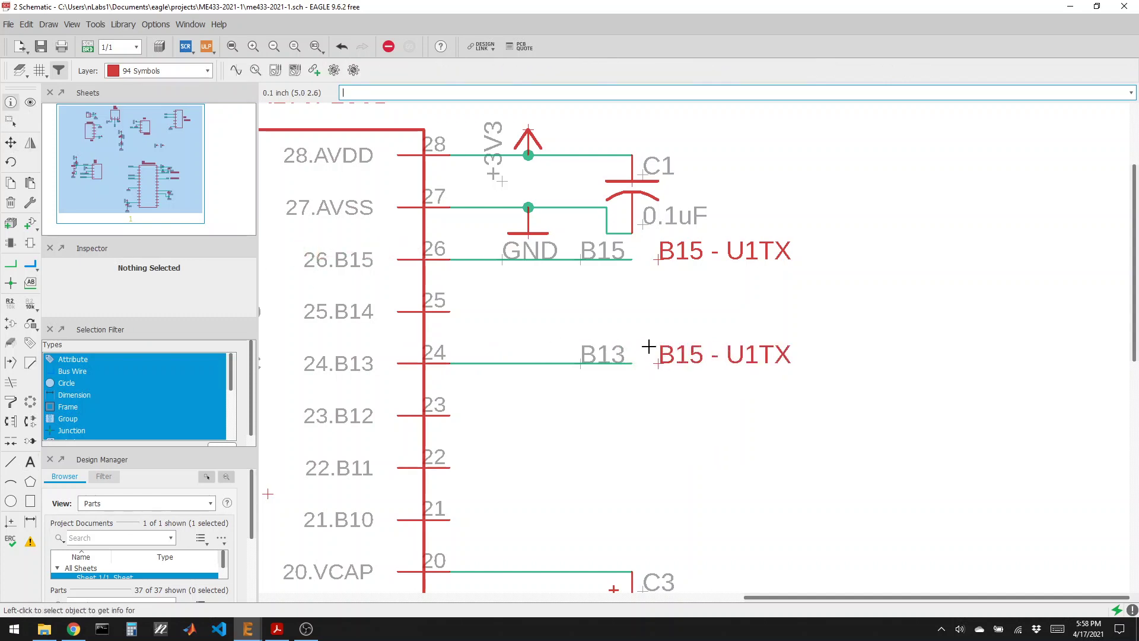
click(660, 370)
key(ctrl+a)
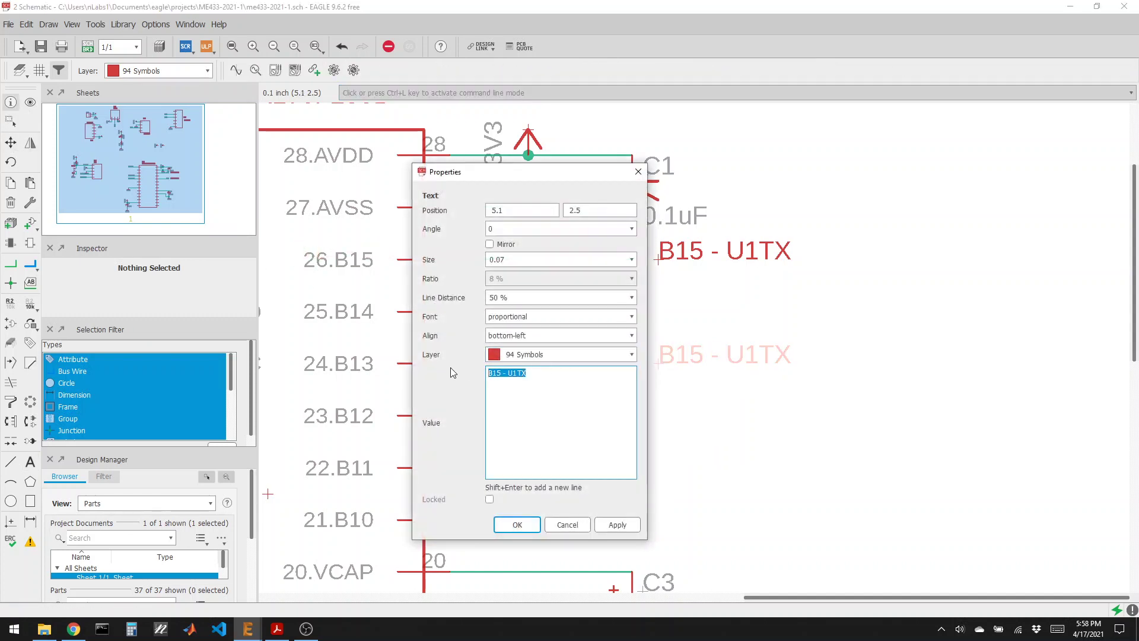
text(B13 - U1RX)
click(526, 528)
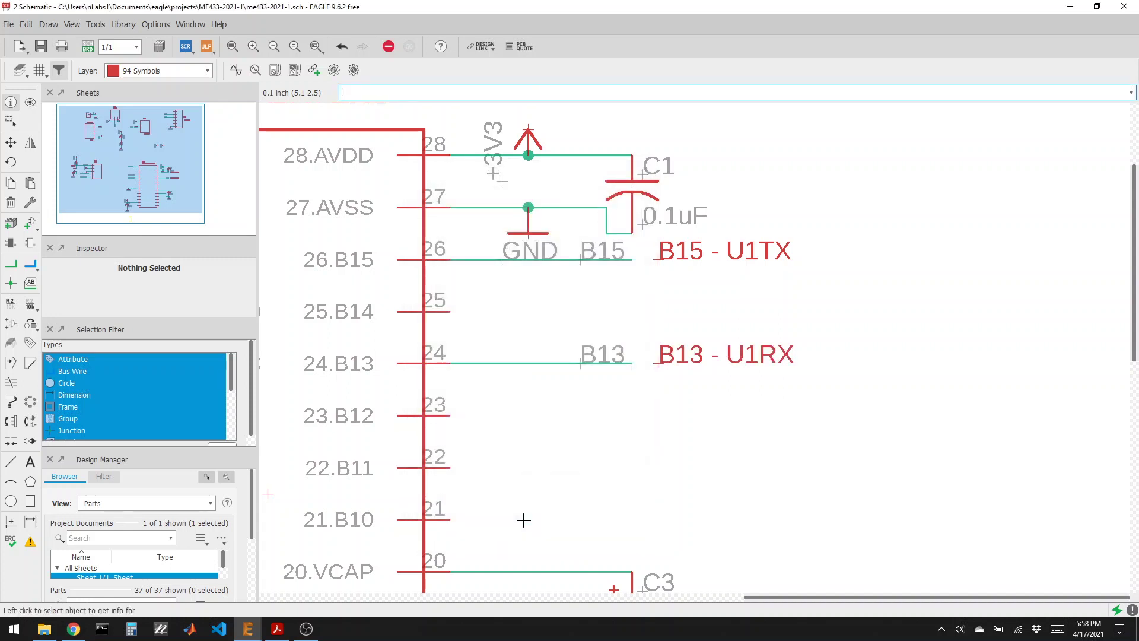
Add the ST7789 part from the me433-2021-1 library and place it to the right of the ADACP2104
scroll(620, 487, down, 5)
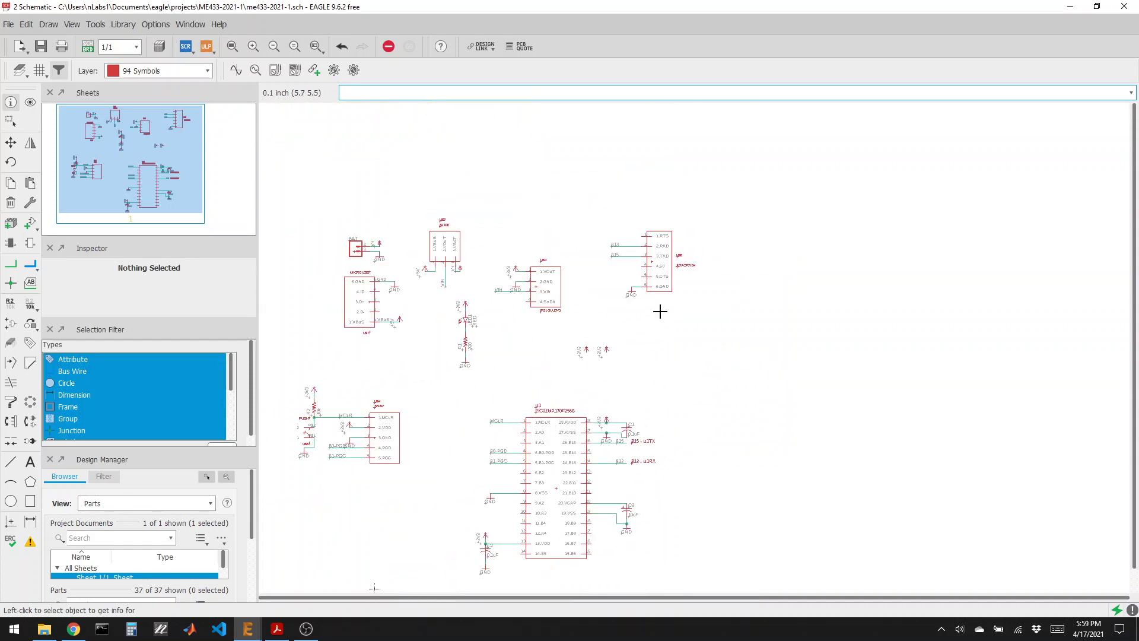
scroll(660, 311, up, 2)
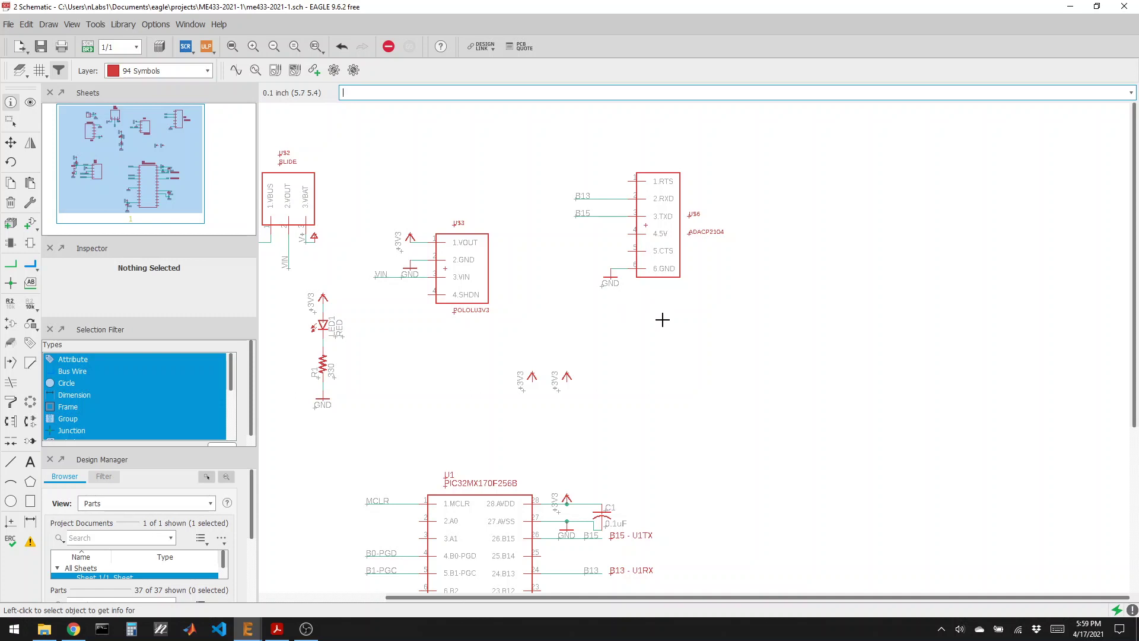
scroll(653, 291, down, 4)
scroll(585, 425, up, 5)
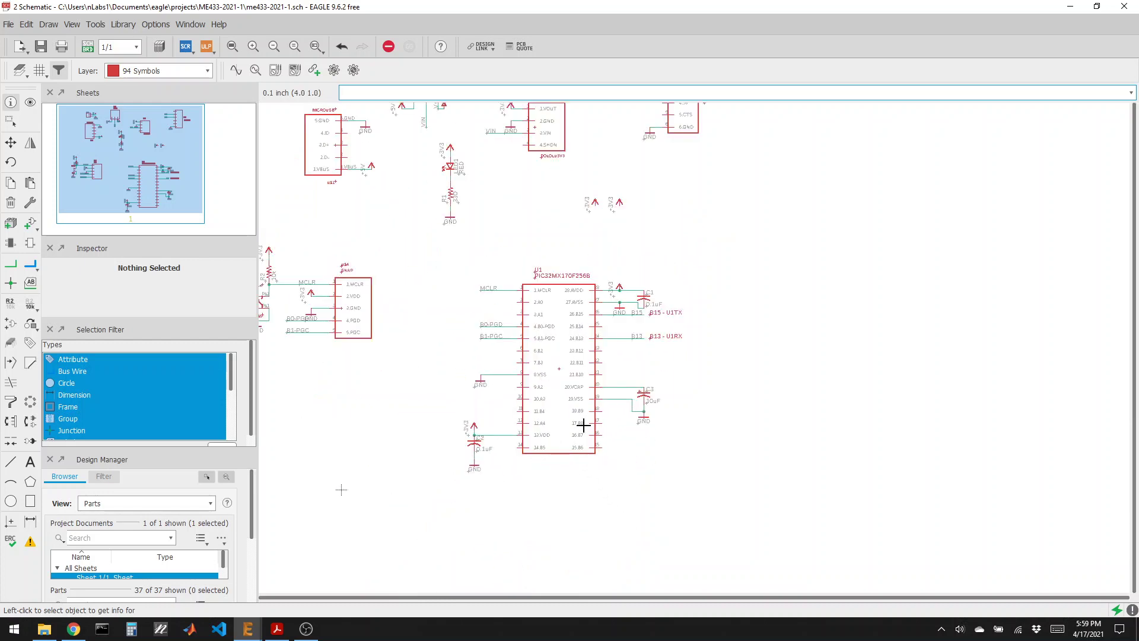
scroll(553, 396, down, 1)
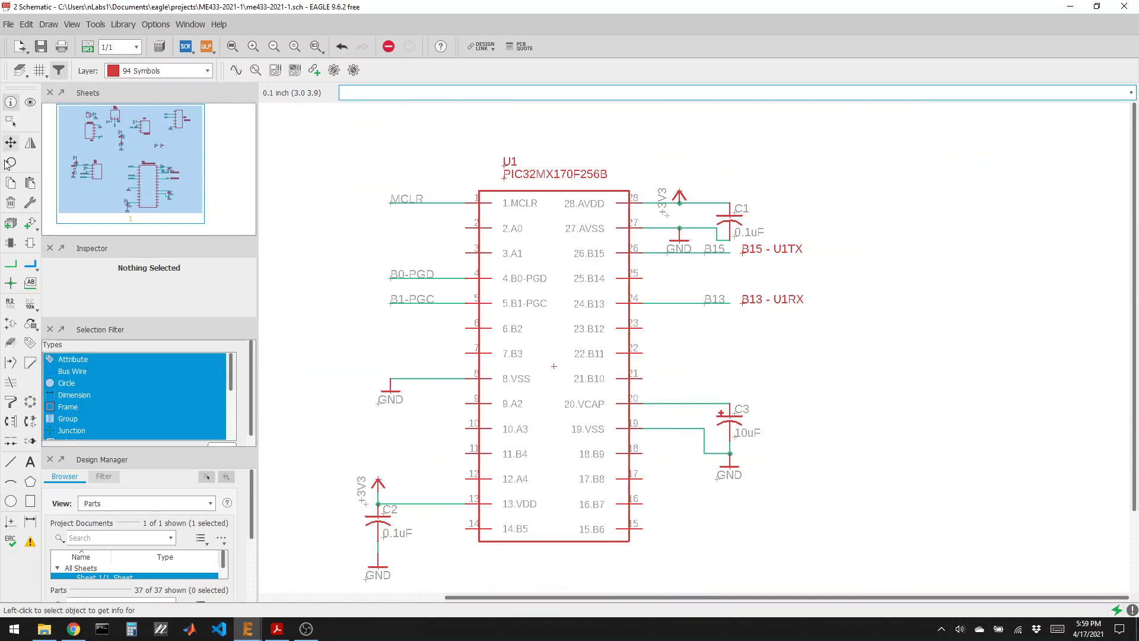
click(11, 223)
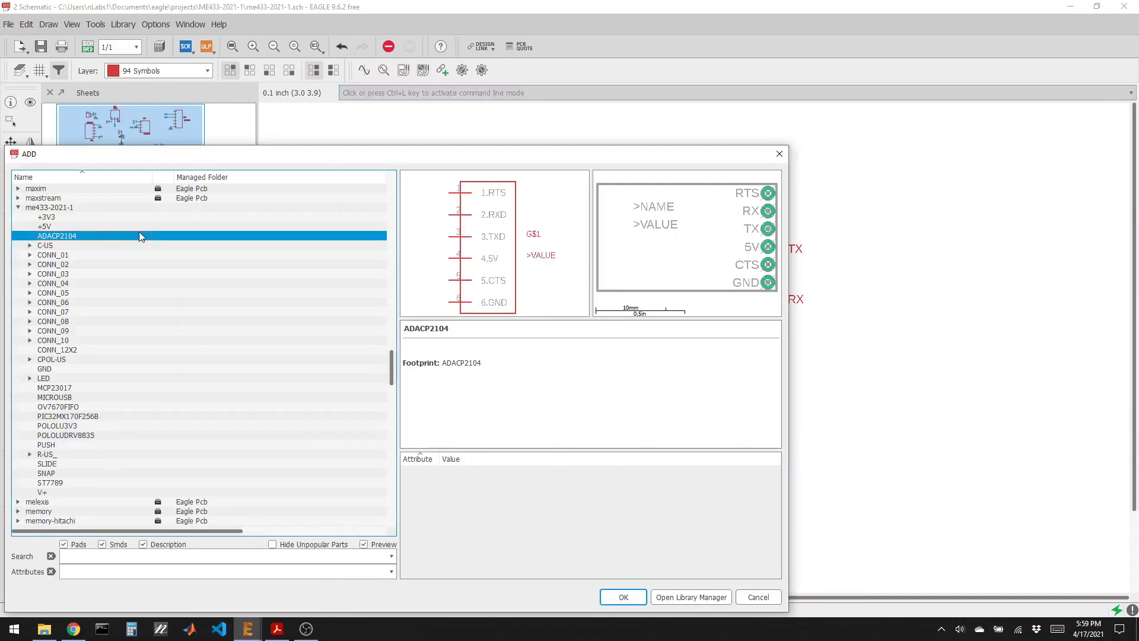
click(99, 483)
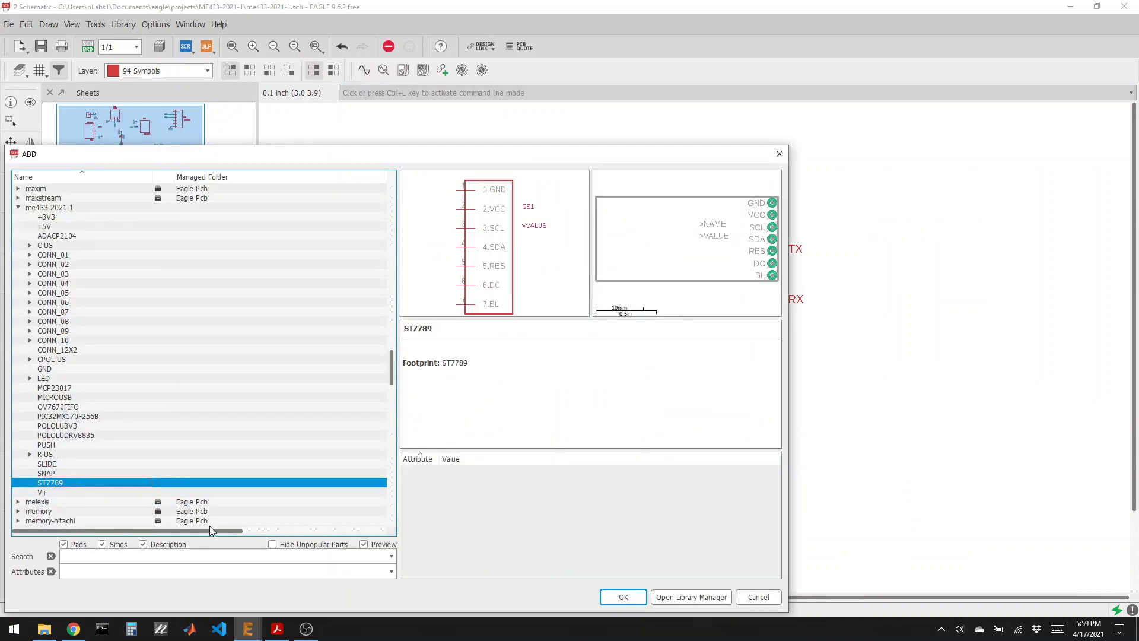
click(623, 597)
scroll(443, 329, down, 5)
scroll(656, 175, up, 2)
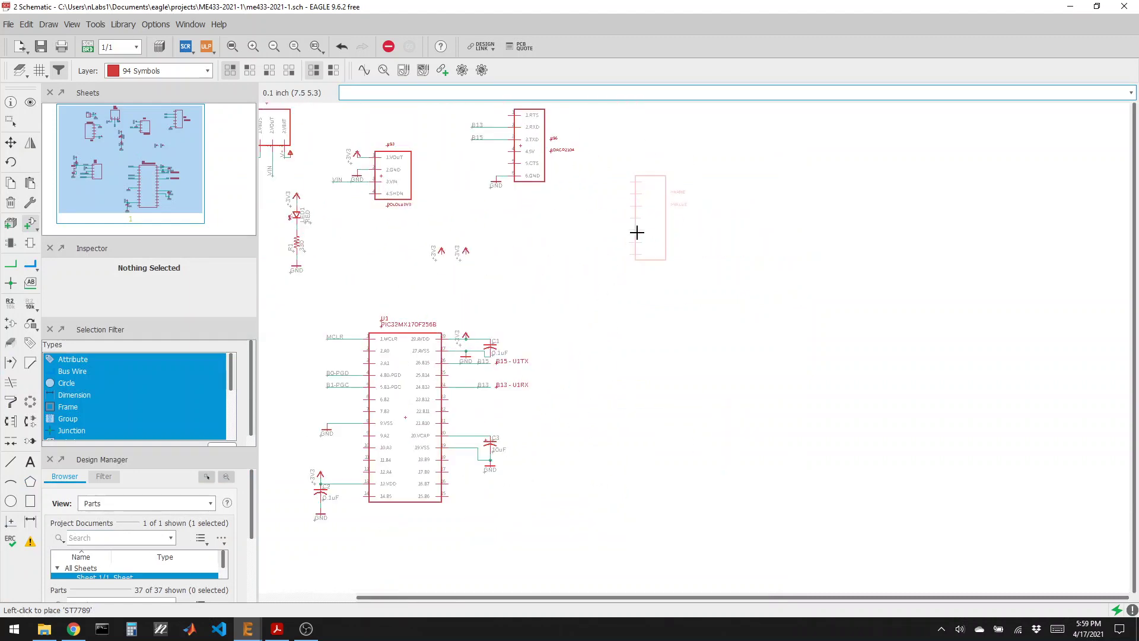
scroll(635, 234, down, 4)
scroll(656, 208, up, 6)
scroll(629, 205, up, 1)
click(631, 221)
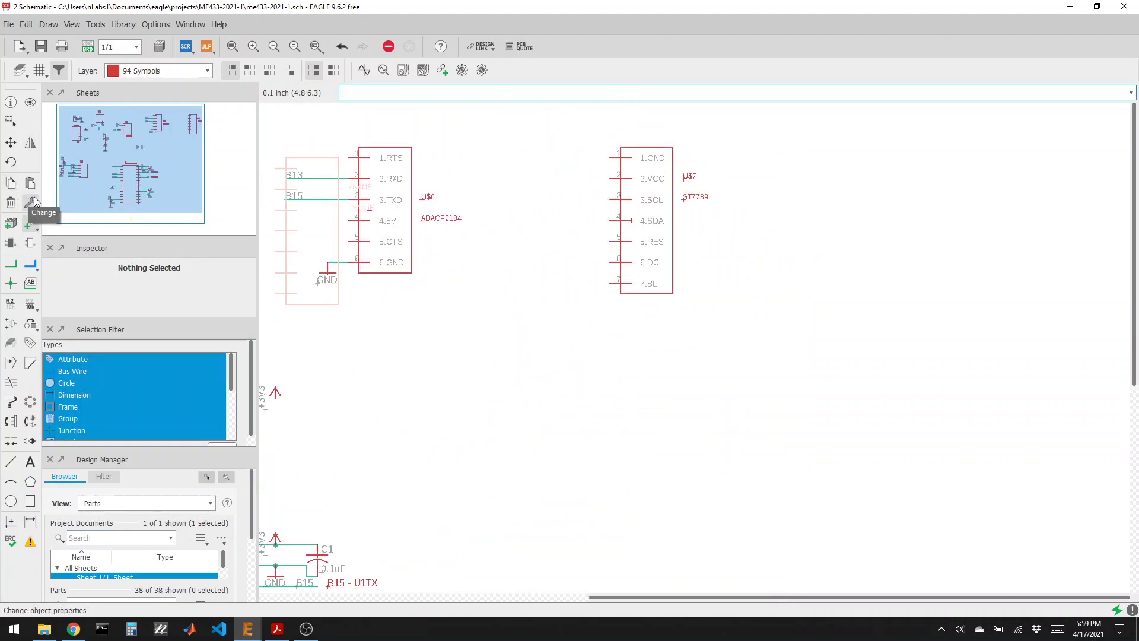
Move a spare +3V3 symbol beside the ST7789's VCC pin and place a copy of the ADACP2104's GND symbol beside its GND pin
click(11, 142)
scroll(620, 337, down, 3)
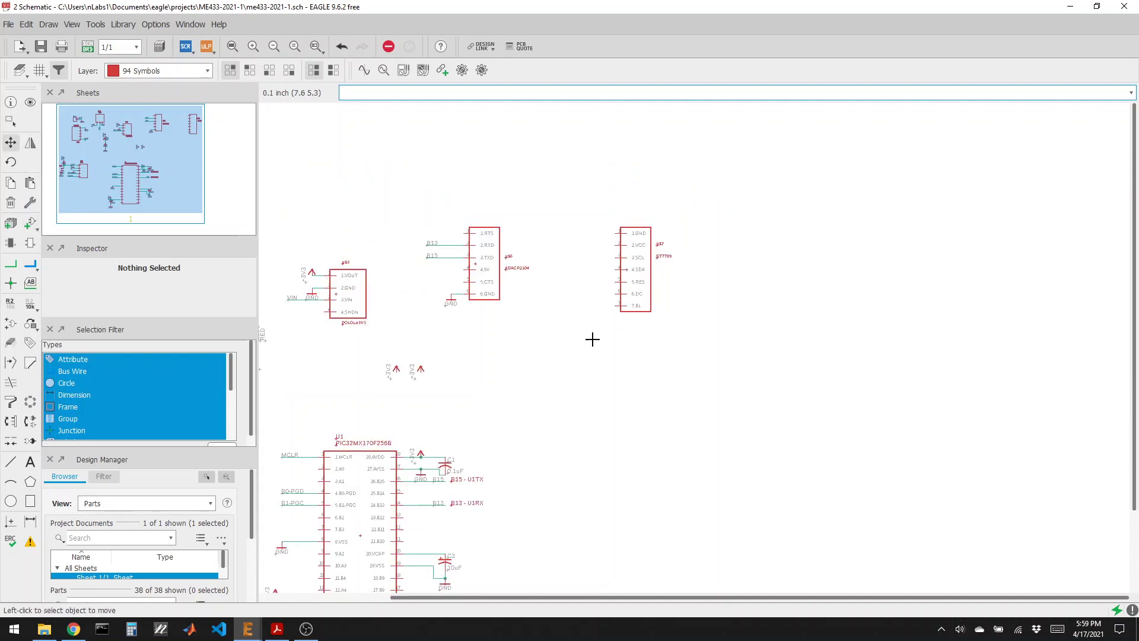
click(423, 365)
scroll(575, 267, up, 3)
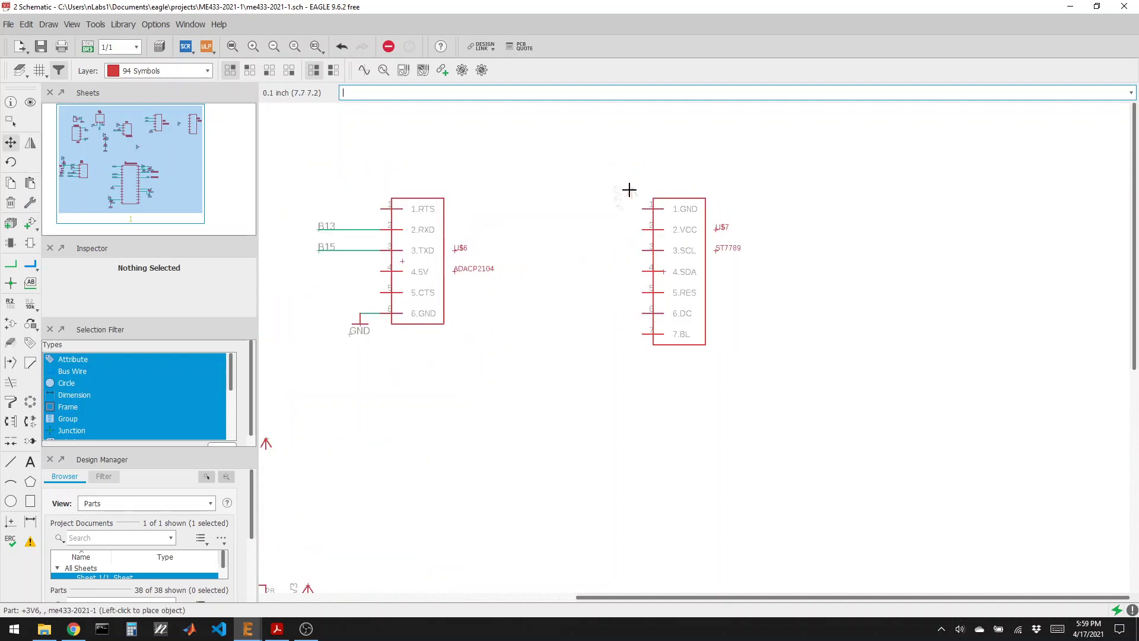
click(623, 223)
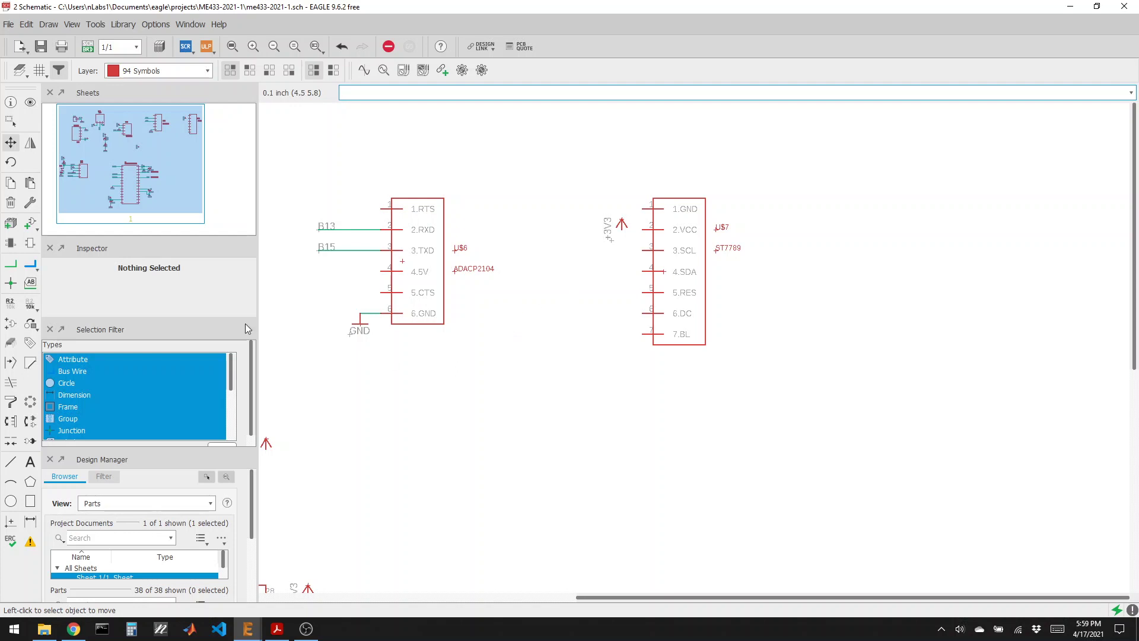
click(10, 183)
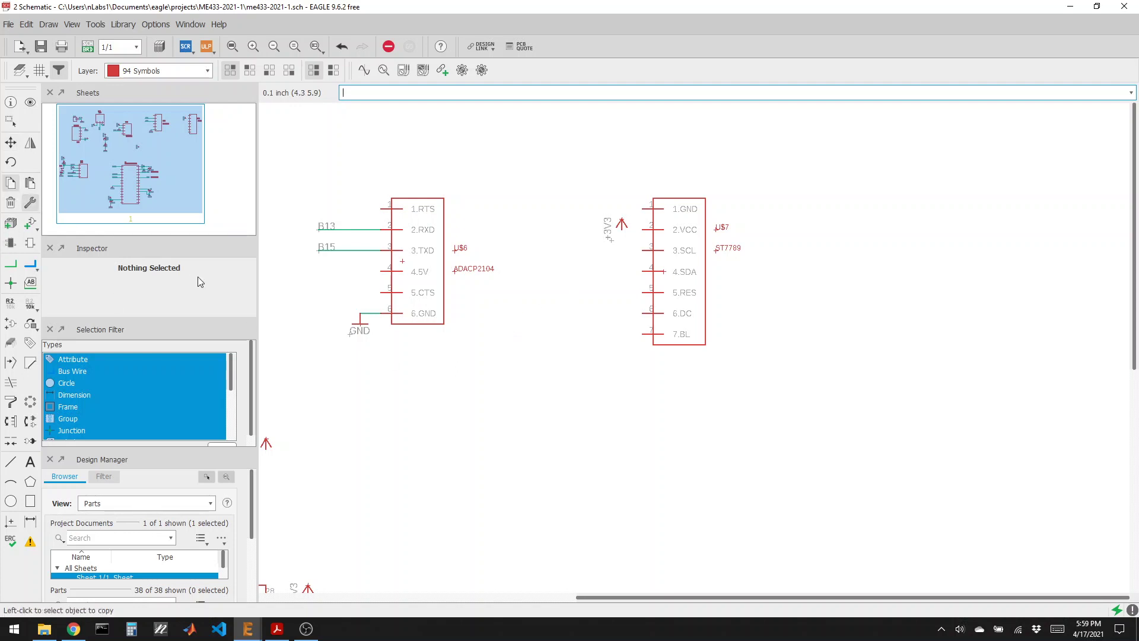
click(361, 325)
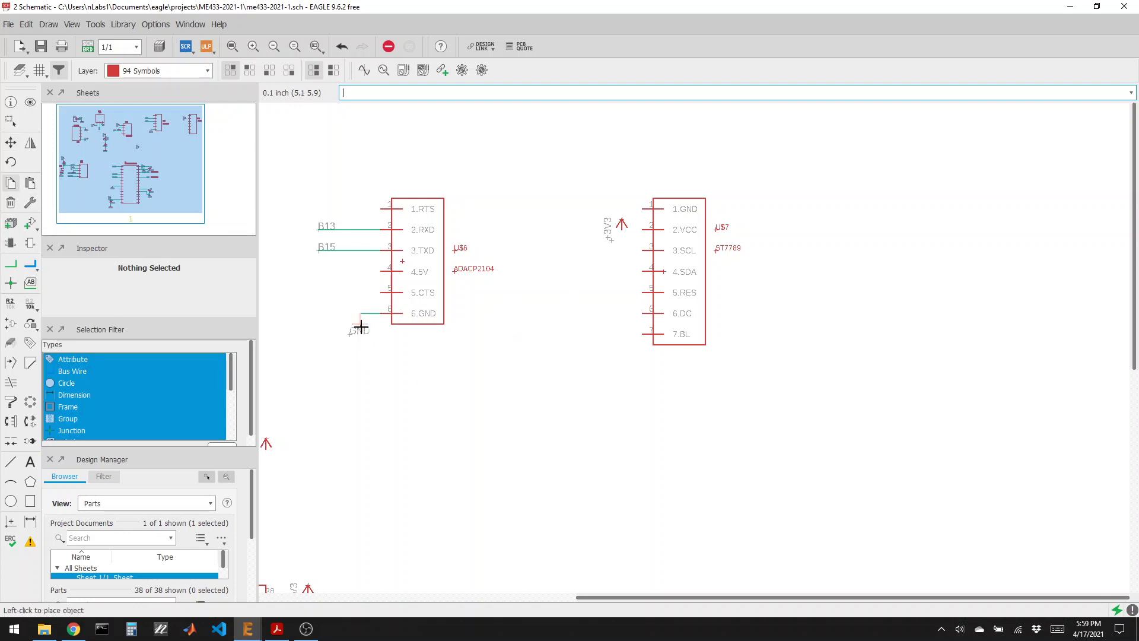
click(588, 218)
Wire the ST7789's 1.GND pin to the GND symbol and its 2.VCC pin to the +3V3 symbol
click(11, 264)
click(642, 209)
click(590, 209)
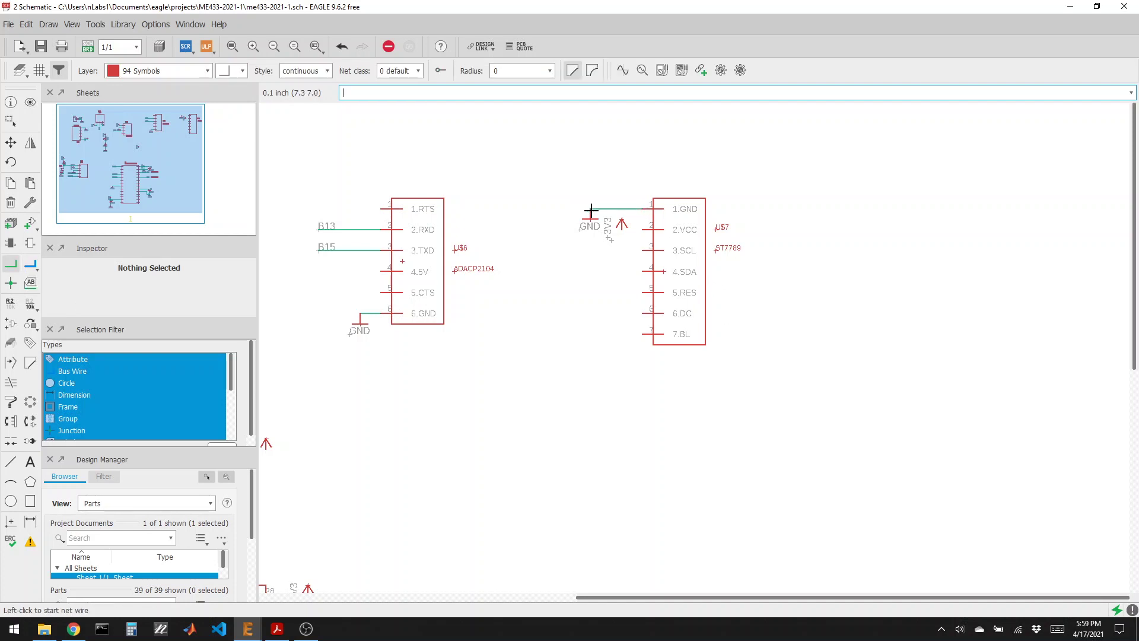
click(643, 230)
click(623, 230)
Draw open-ended horizontal nets of equal length leftward from the ST7789's SCL, SDA, RES and DC pins
click(644, 250)
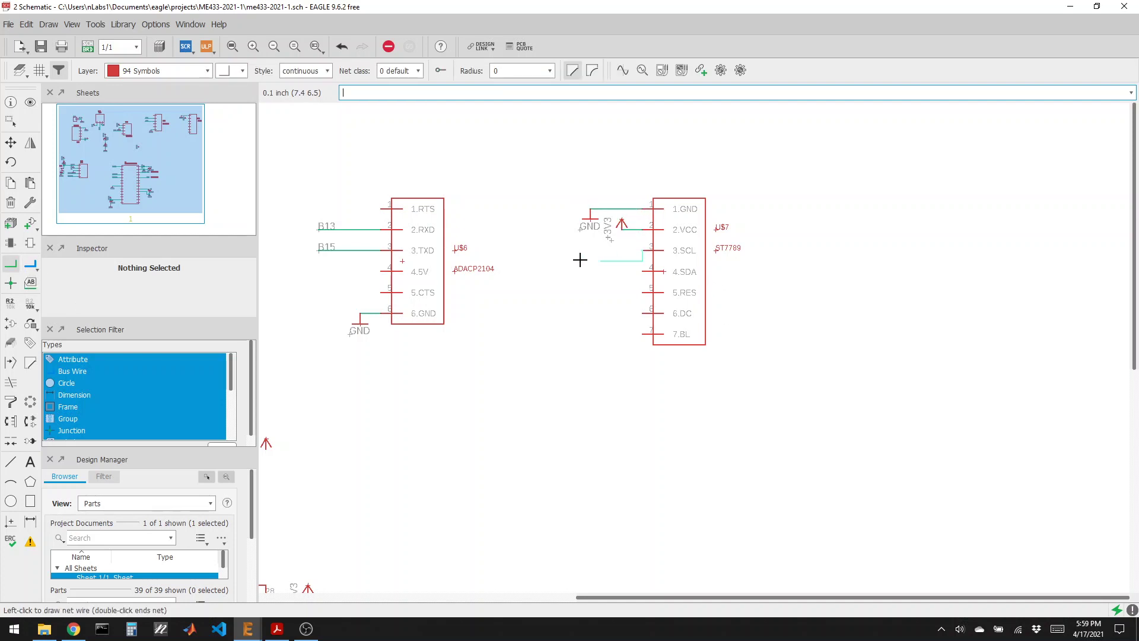
double_click(537, 250)
click(644, 271)
double_click(542, 270)
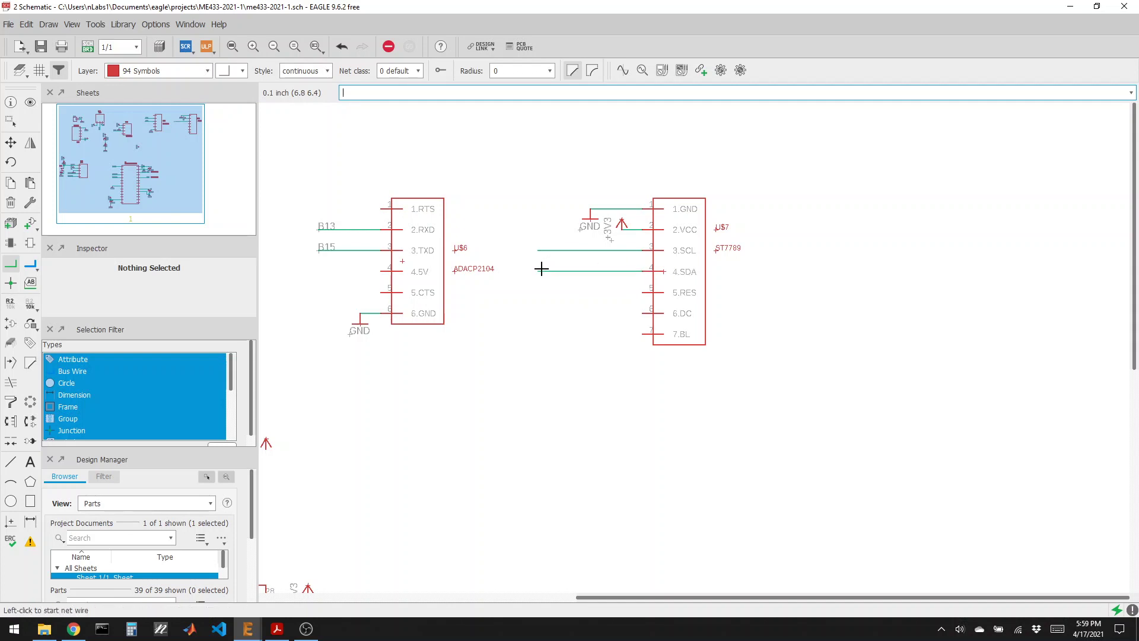
click(643, 292)
double_click(539, 293)
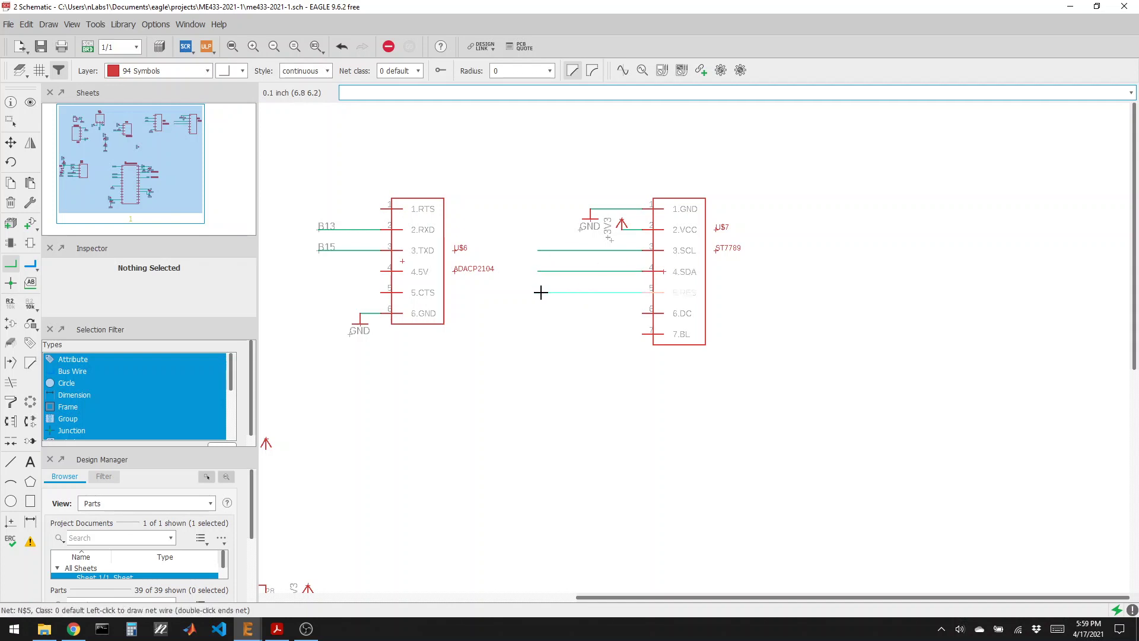
click(643, 313)
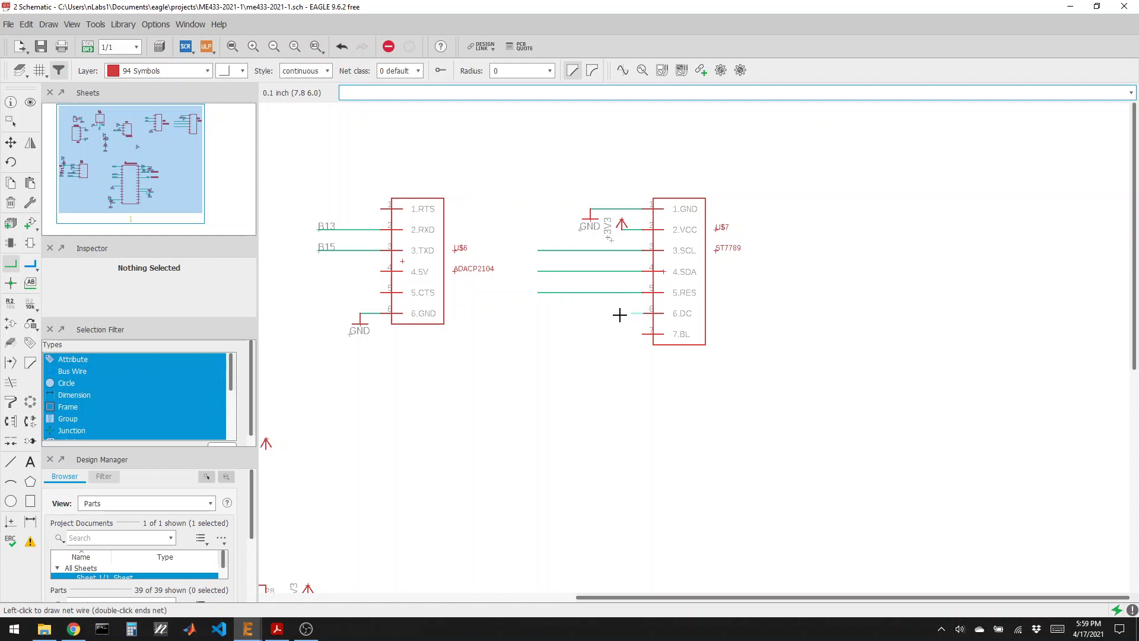
double_click(543, 313)
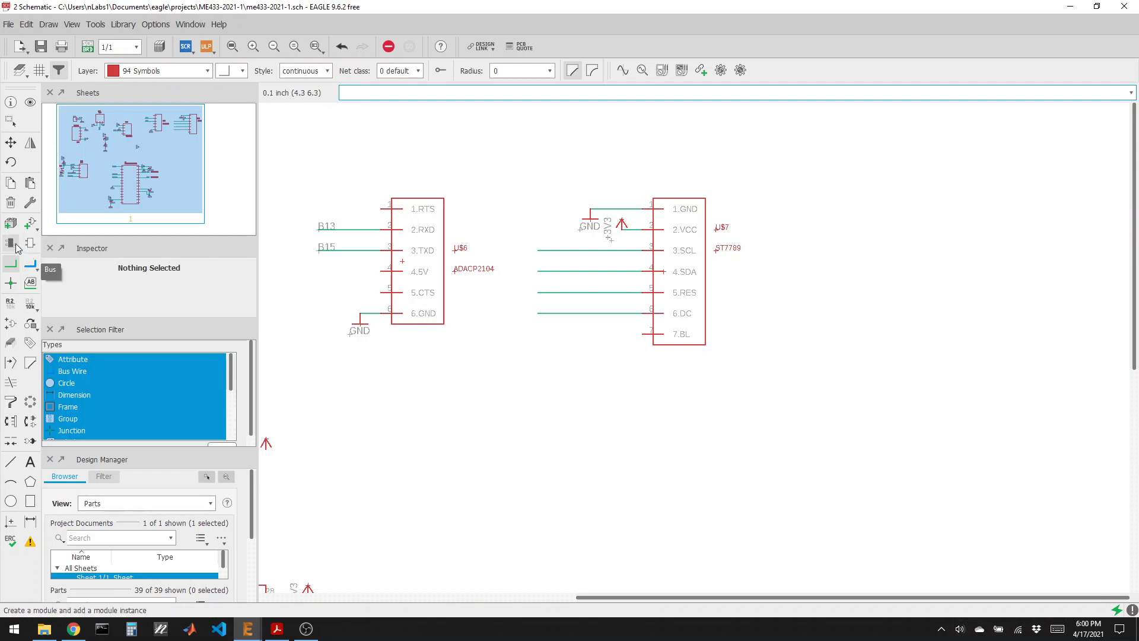
Place a net label at the free end of each of the ST7789's SCL, SDA, RES and DC nets
click(30, 283)
click(537, 248)
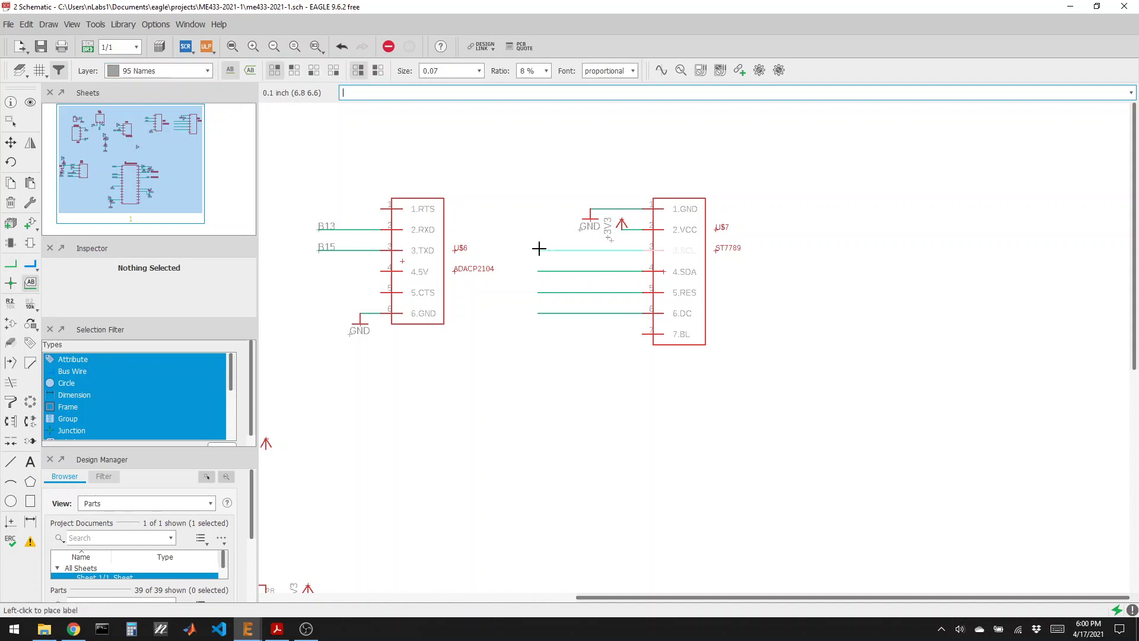
click(538, 248)
click(537, 273)
click(537, 272)
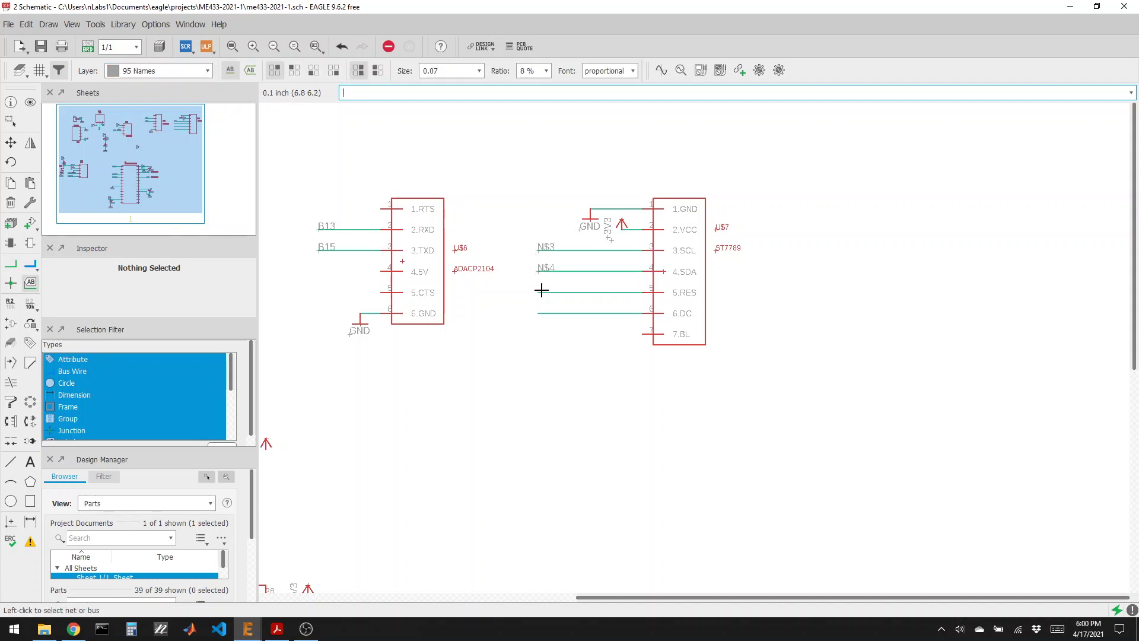
click(538, 293)
click(537, 292)
click(537, 310)
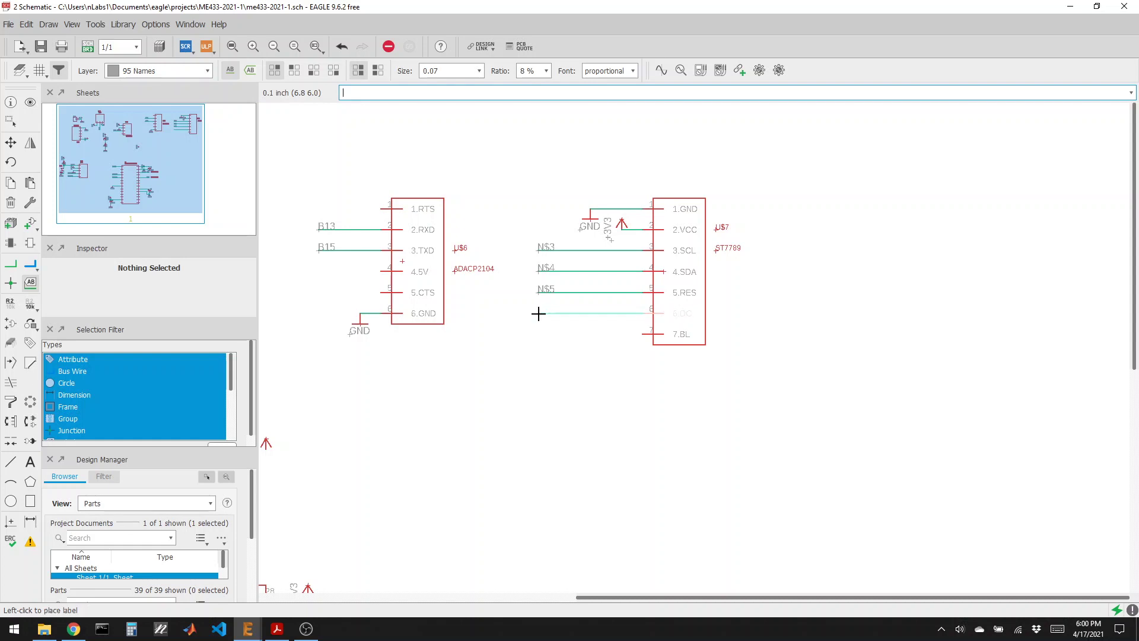
click(538, 309)
Rename the net on the ST7789's SCL pin to B14
click(10, 303)
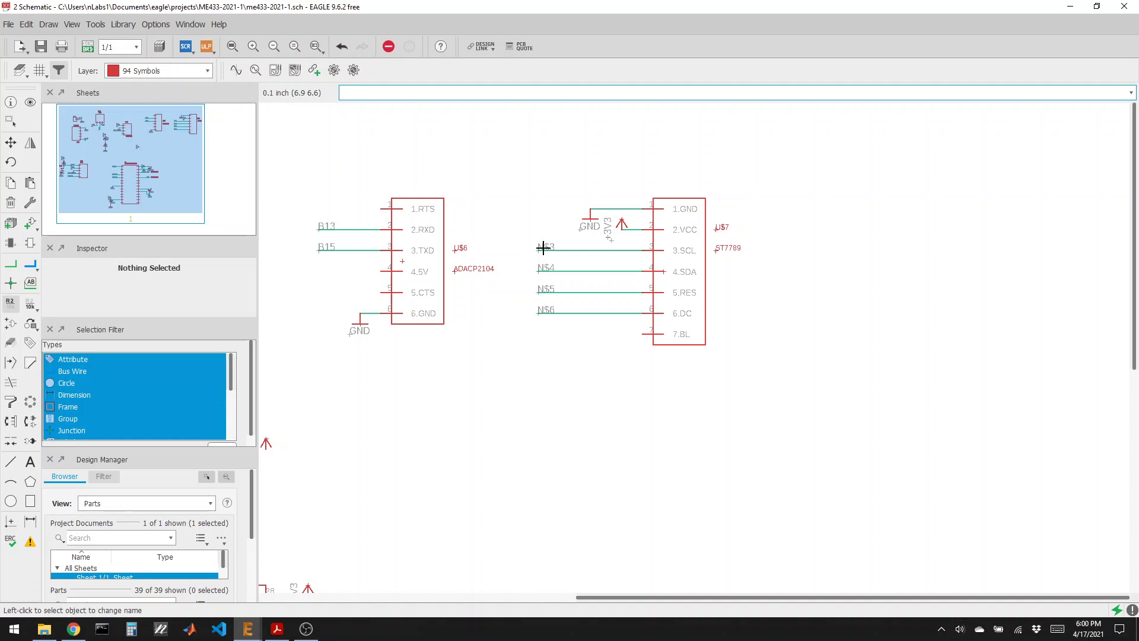
click(543, 248)
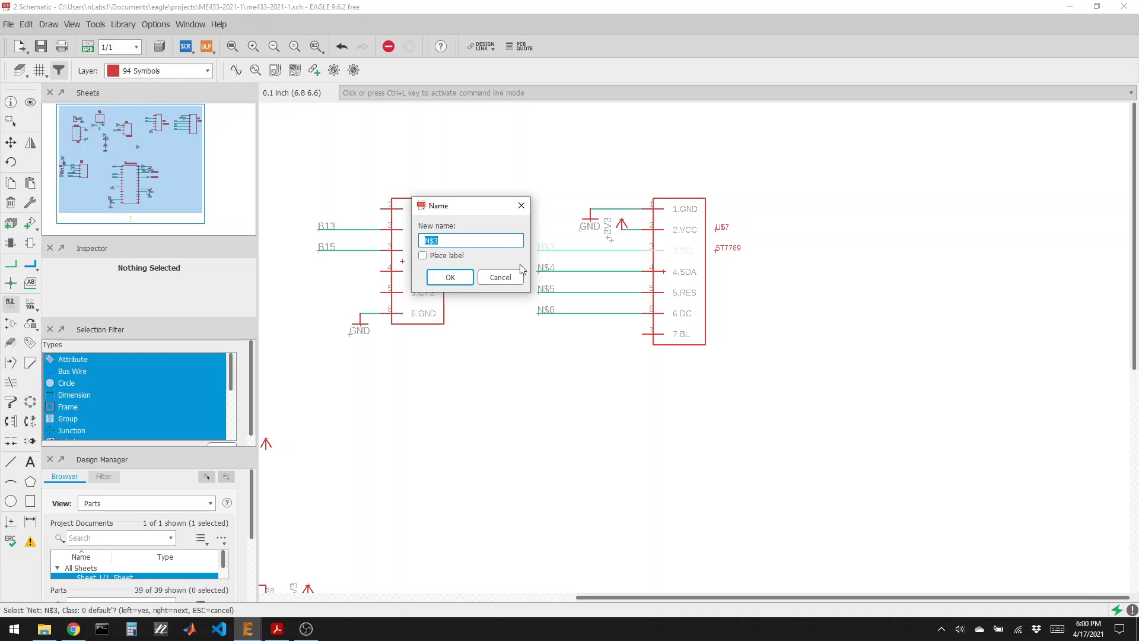
text(B14)
key(Return)
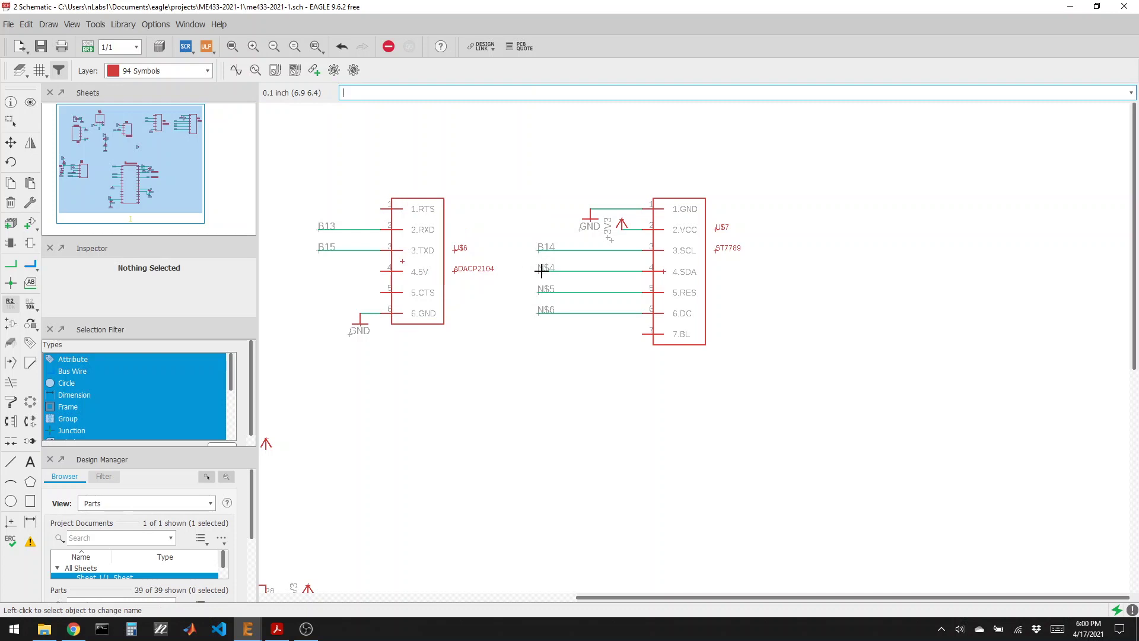
Rename the net on the ST7789's SDA pin to B13 and connect it to the existing B13 net
click(540, 268)
click(540, 272)
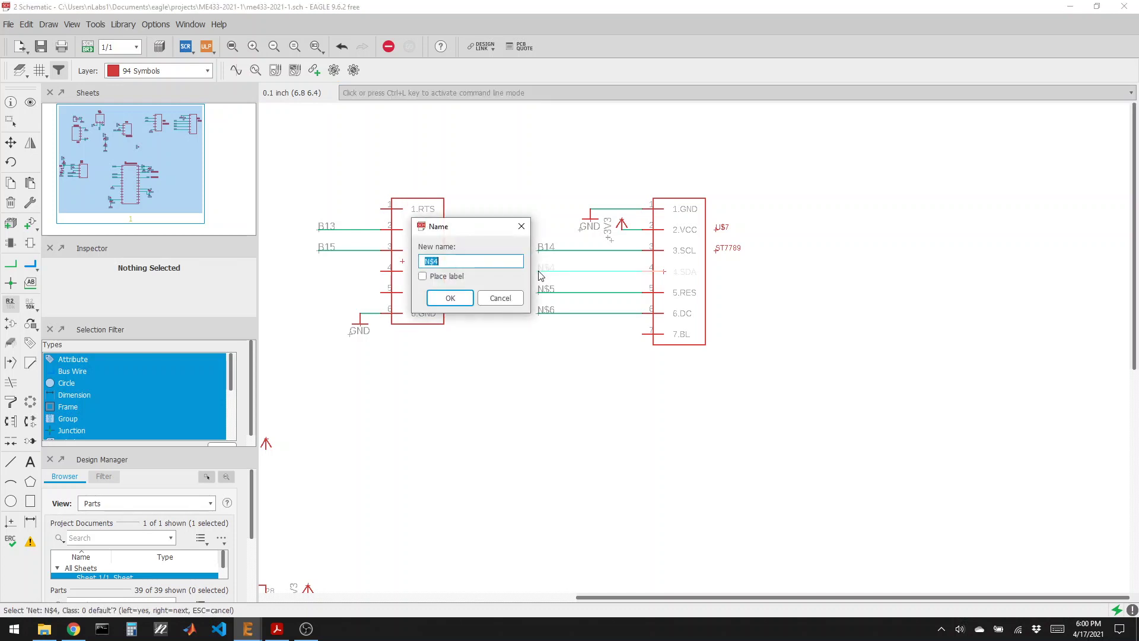
text(B13)
key(Return)
key(Return)
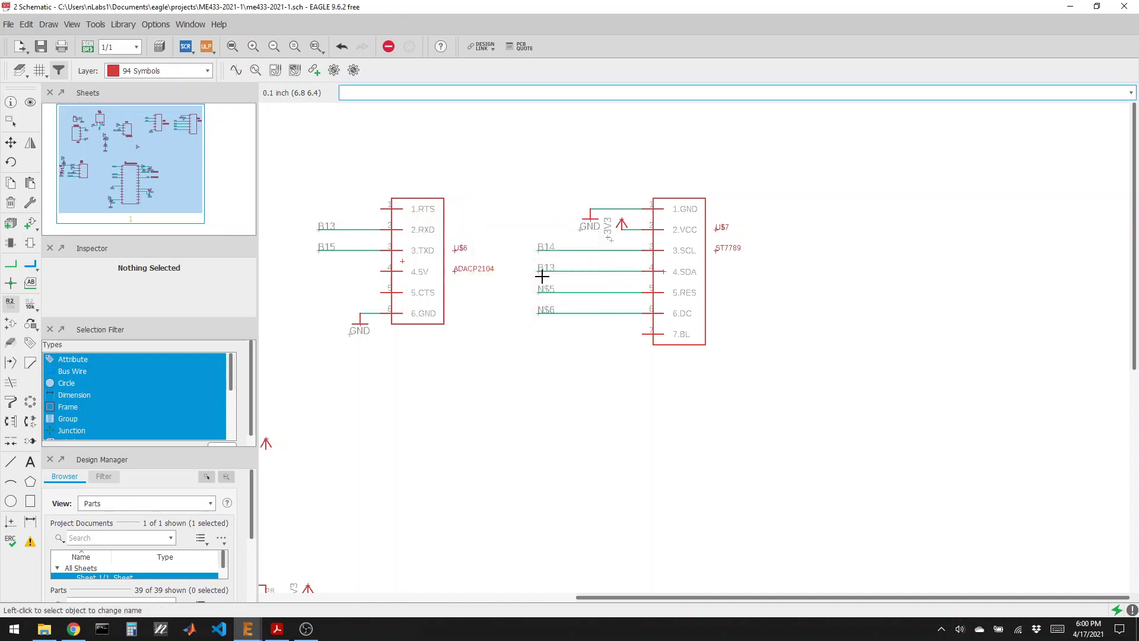
Rename the net on the ST7789's RES pin to B15 and connect it to the existing B15 net
click(541, 292)
click(541, 294)
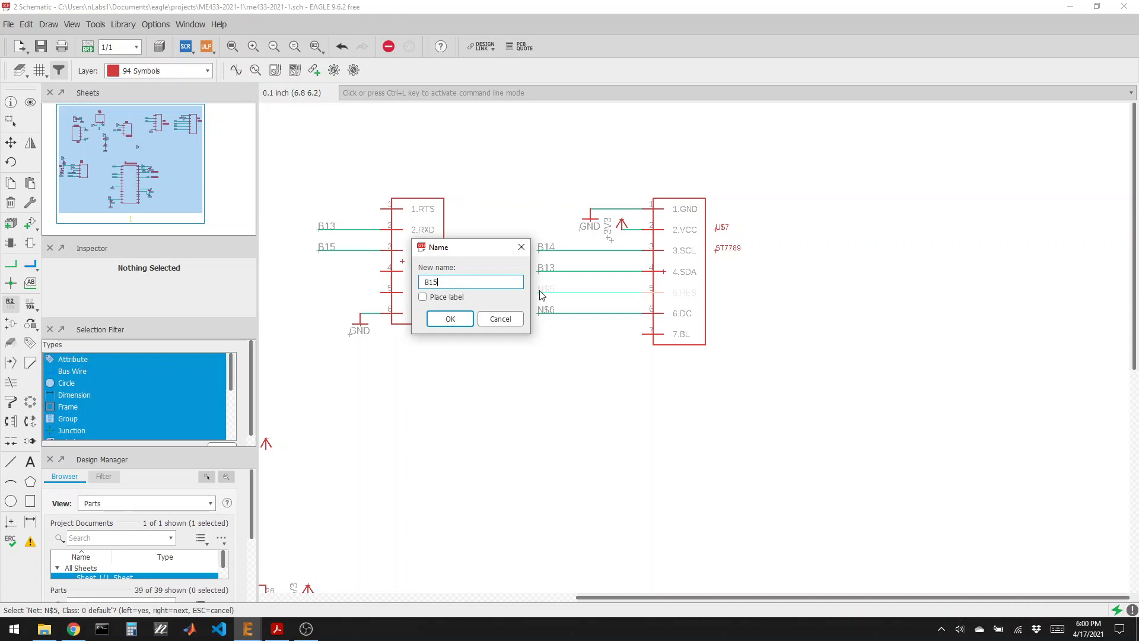
key(Return)
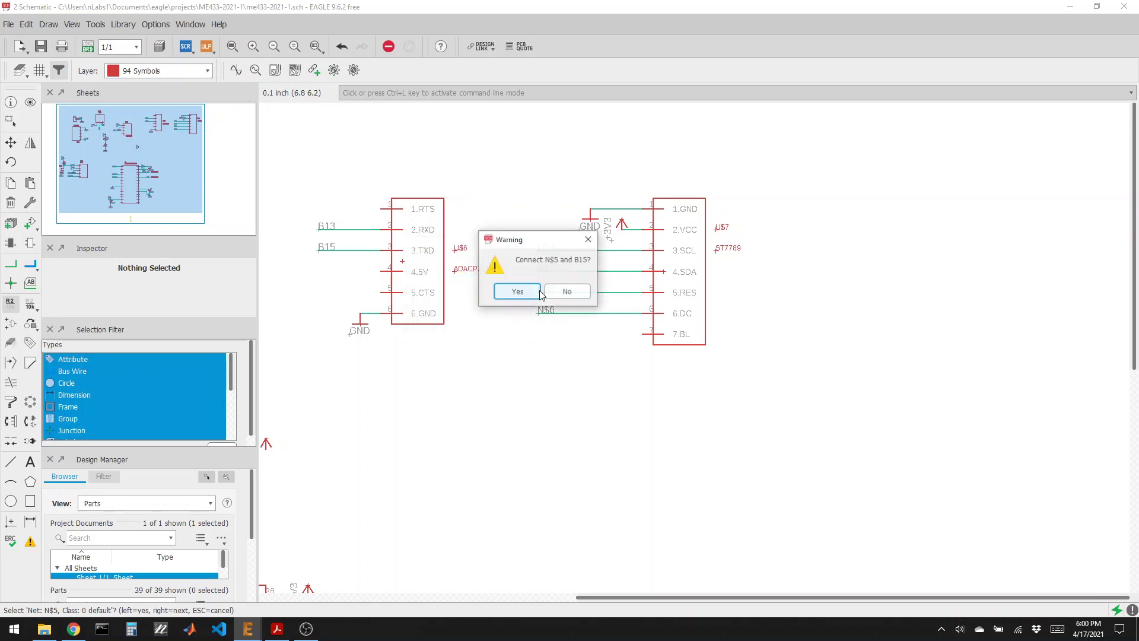
key(Return)
Rename the net on the ST7789's DC pin to B12
click(539, 314)
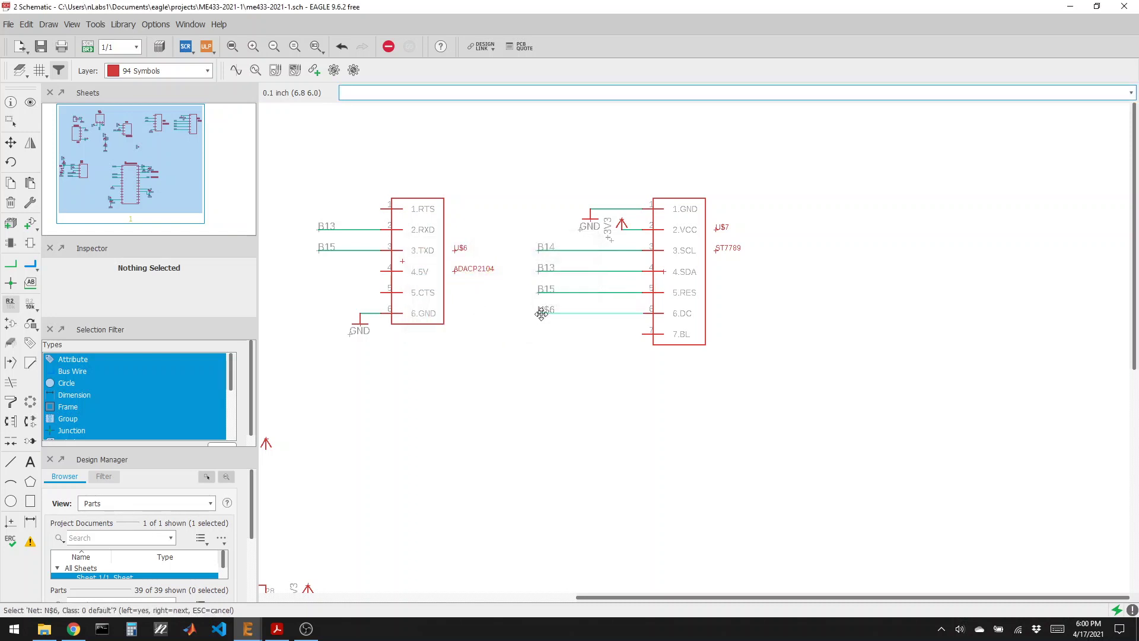
click(542, 316)
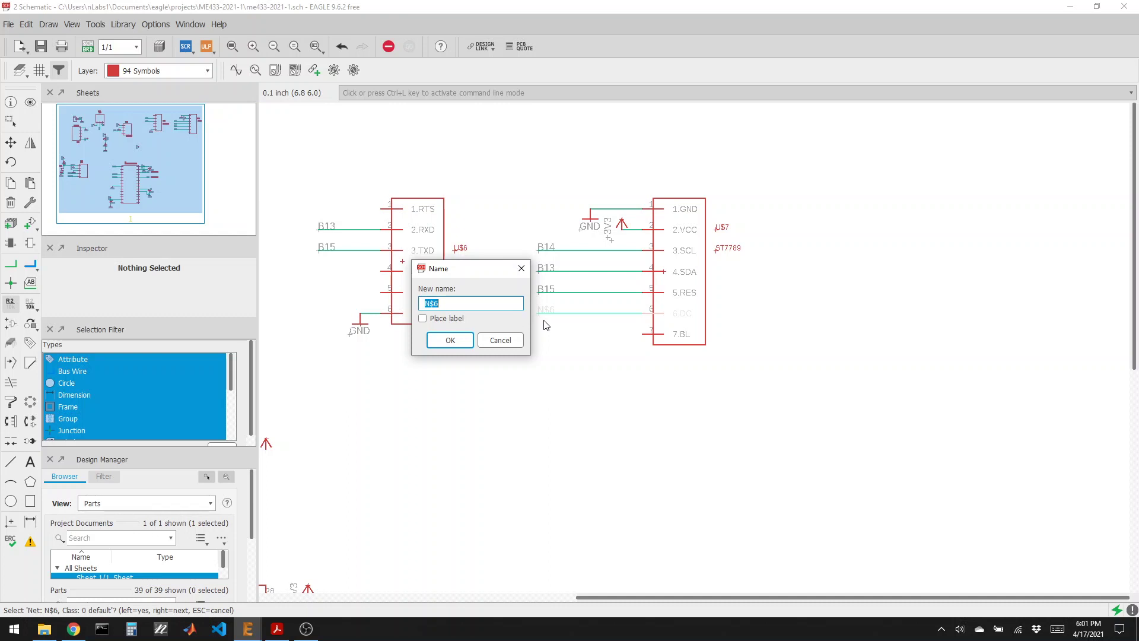
text(B12)
key(Return)
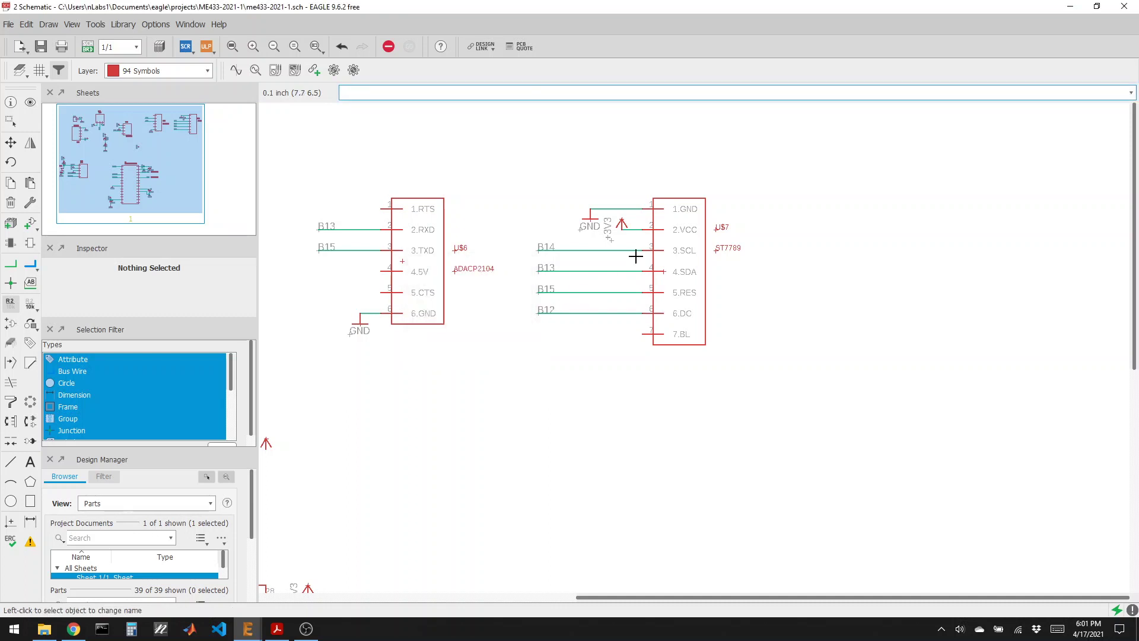
Draw short net wires outward from the PIC32's B12 pin (23) and B14 pin (25)
scroll(598, 212, down, 4)
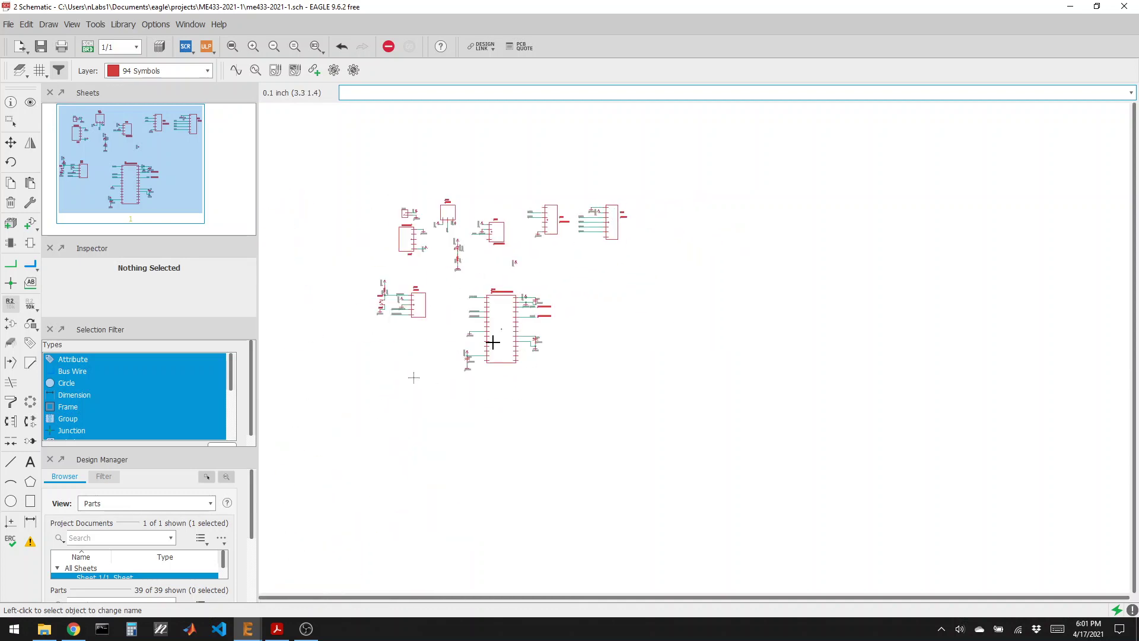
scroll(509, 267, up, 4)
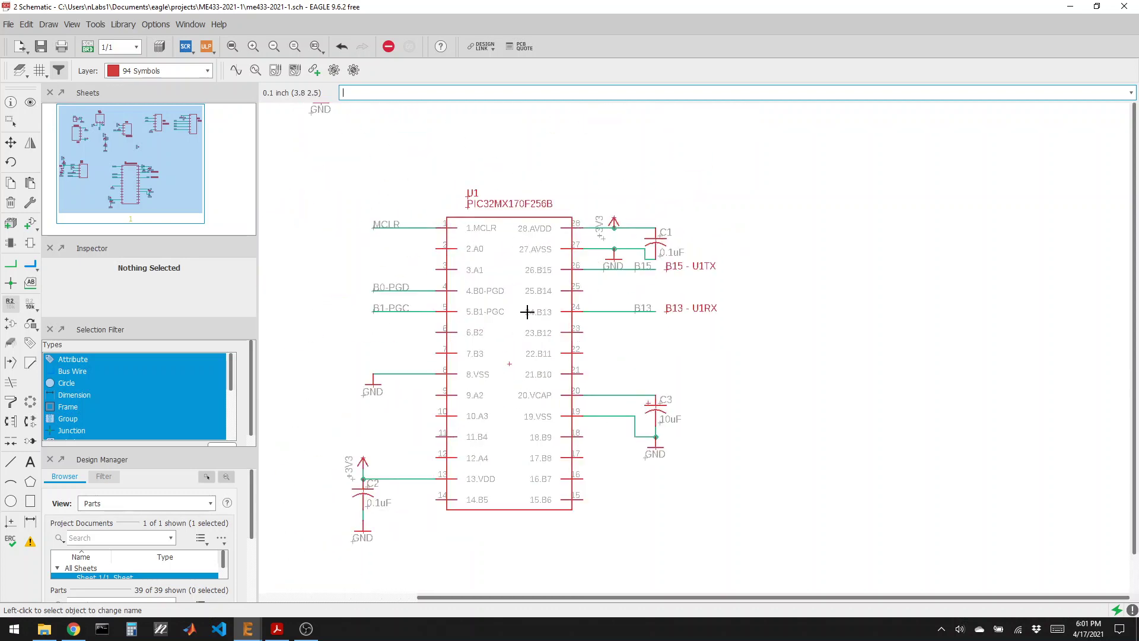
scroll(527, 312, down, 4)
scroll(486, 323, up, 6)
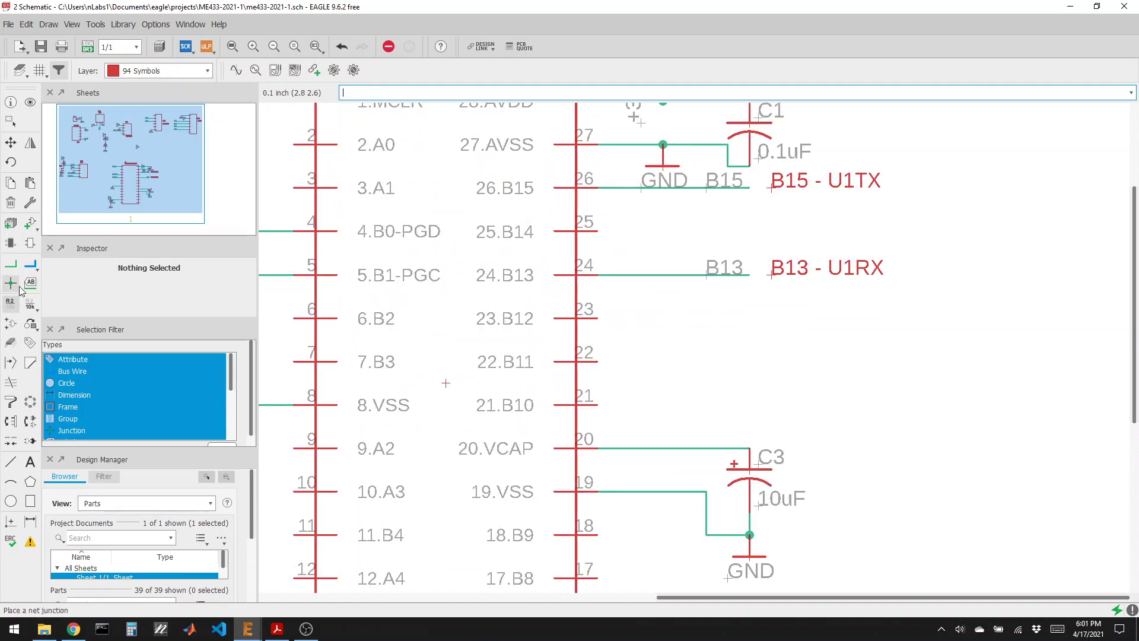
click(11, 264)
click(612, 323)
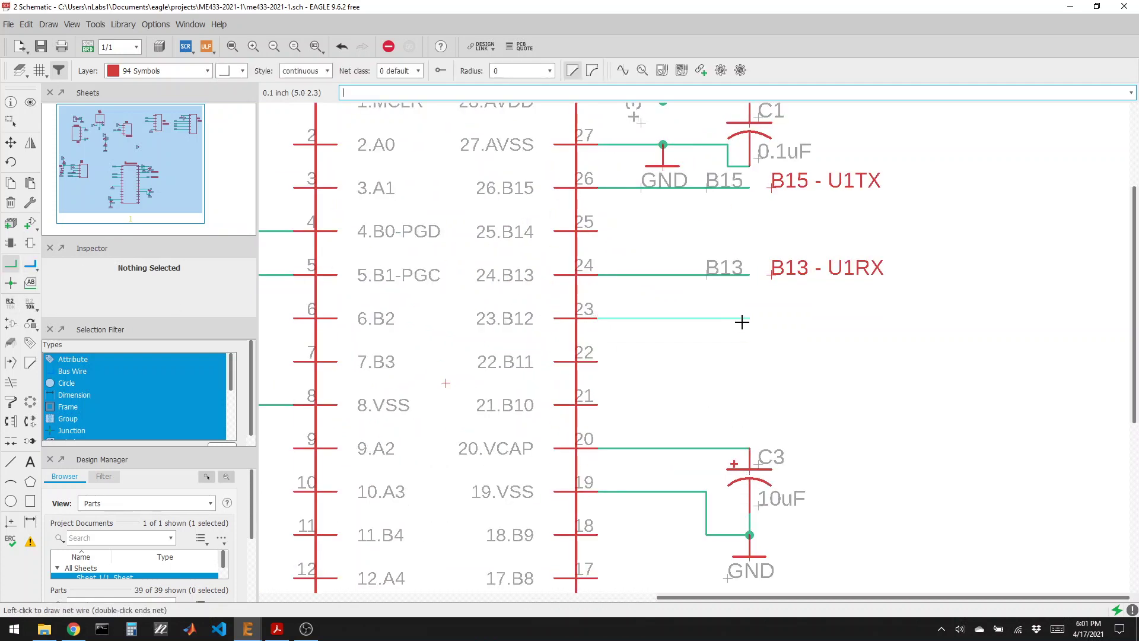
double_click(742, 322)
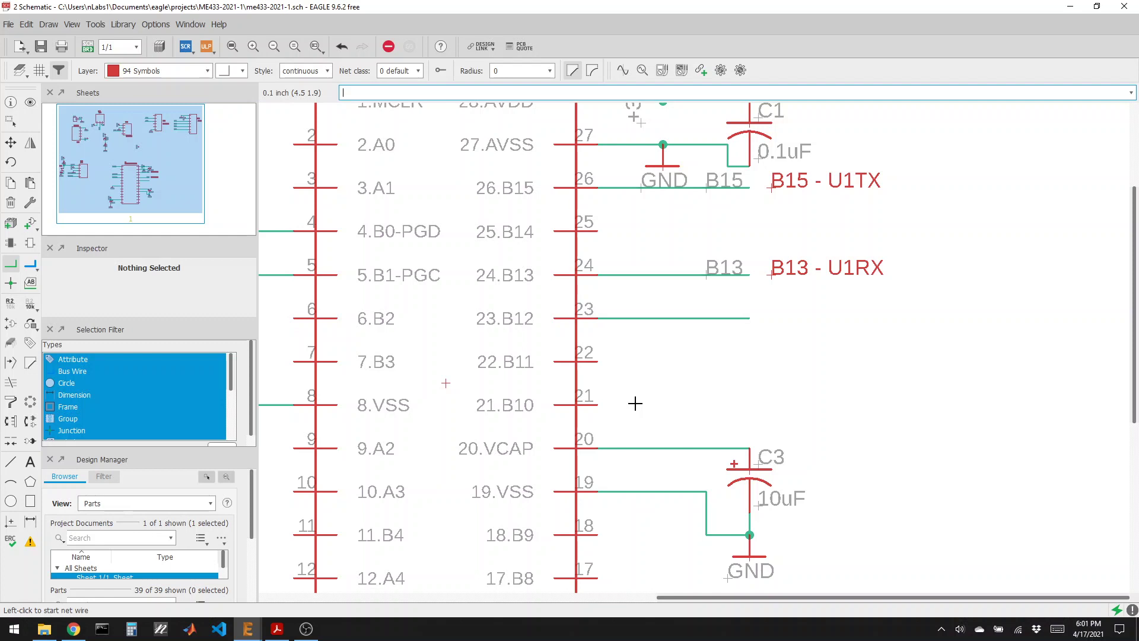
click(600, 230)
double_click(739, 232)
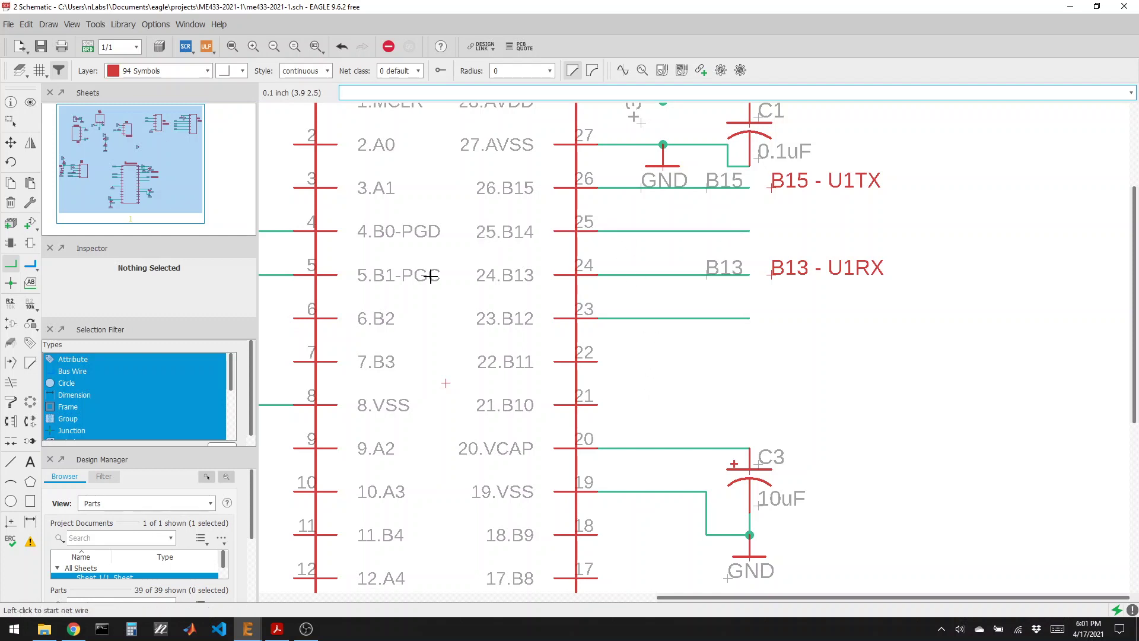
Place net name labels on the new wires at the PIC32's B14 and B12 pins
click(30, 282)
click(726, 229)
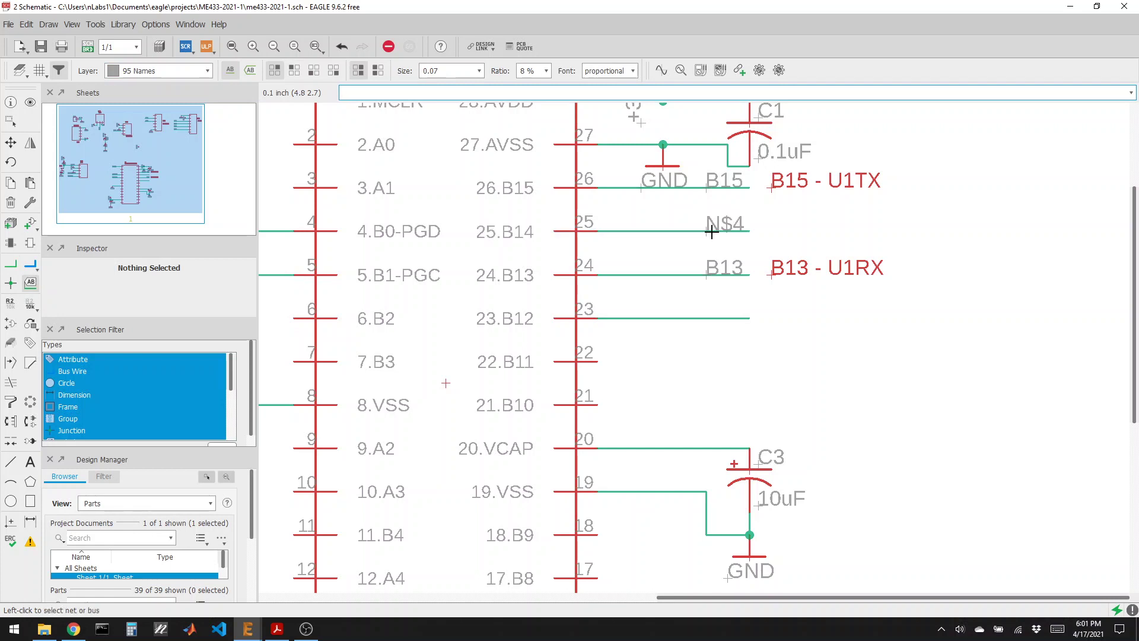
click(707, 316)
click(707, 318)
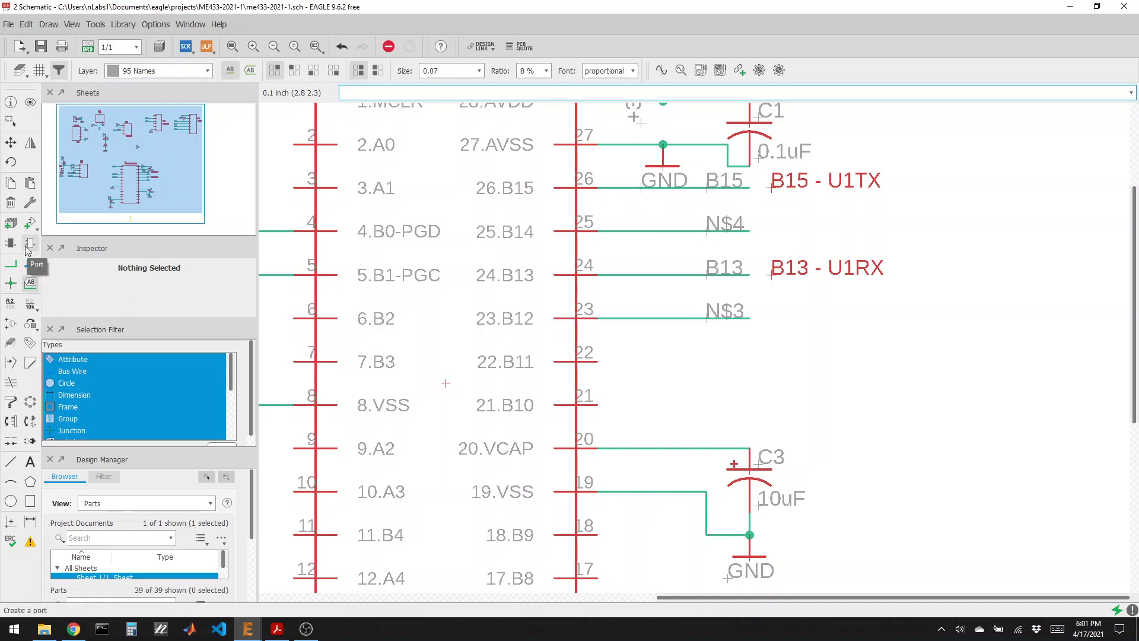
Rename the net on the PIC32's B14 pin to B14 and connect it to the existing B14 net
click(10, 303)
click(720, 231)
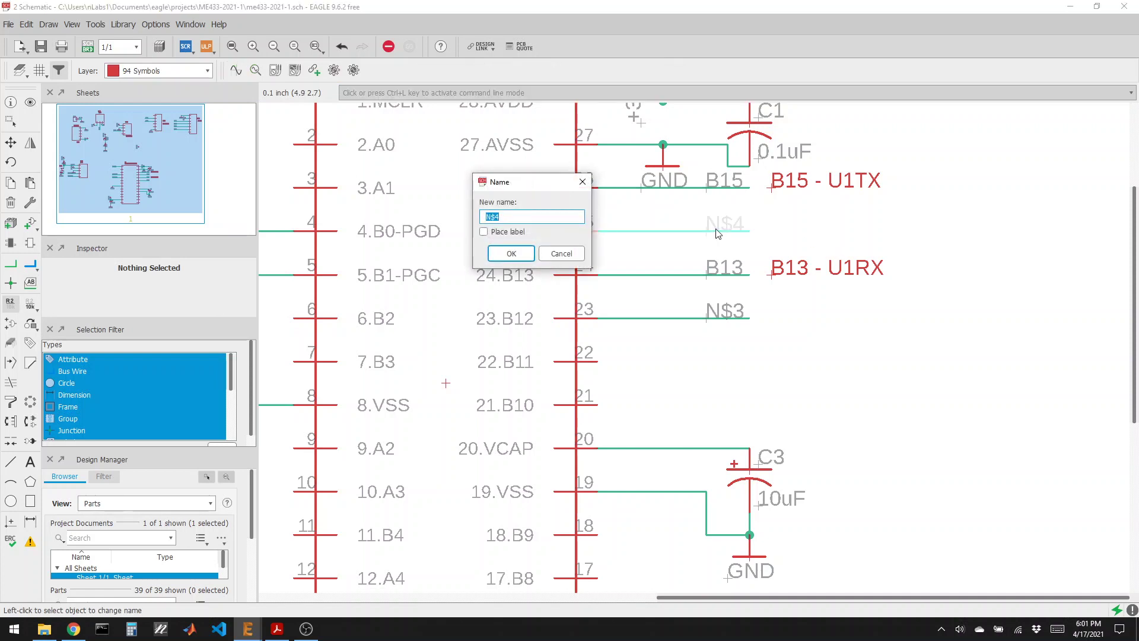
text(B14)
key(Return)
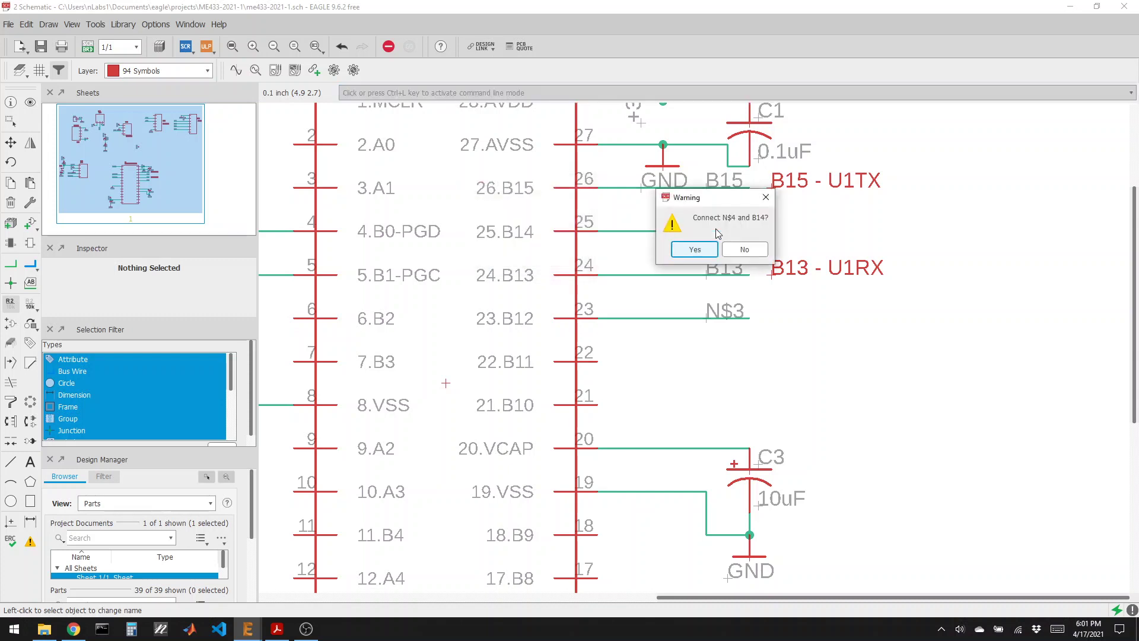
click(702, 254)
Rename the net on the PIC32's B12 pin to B12 and connect it to the existing B12 net
click(714, 317)
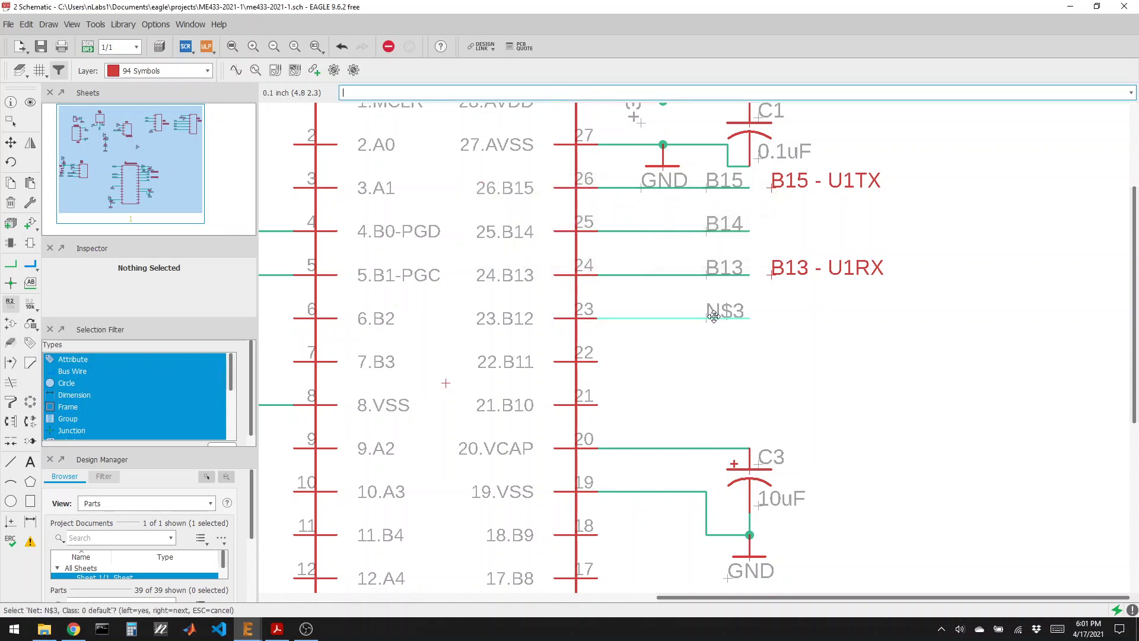
click(715, 317)
text(B12)
key(Return)
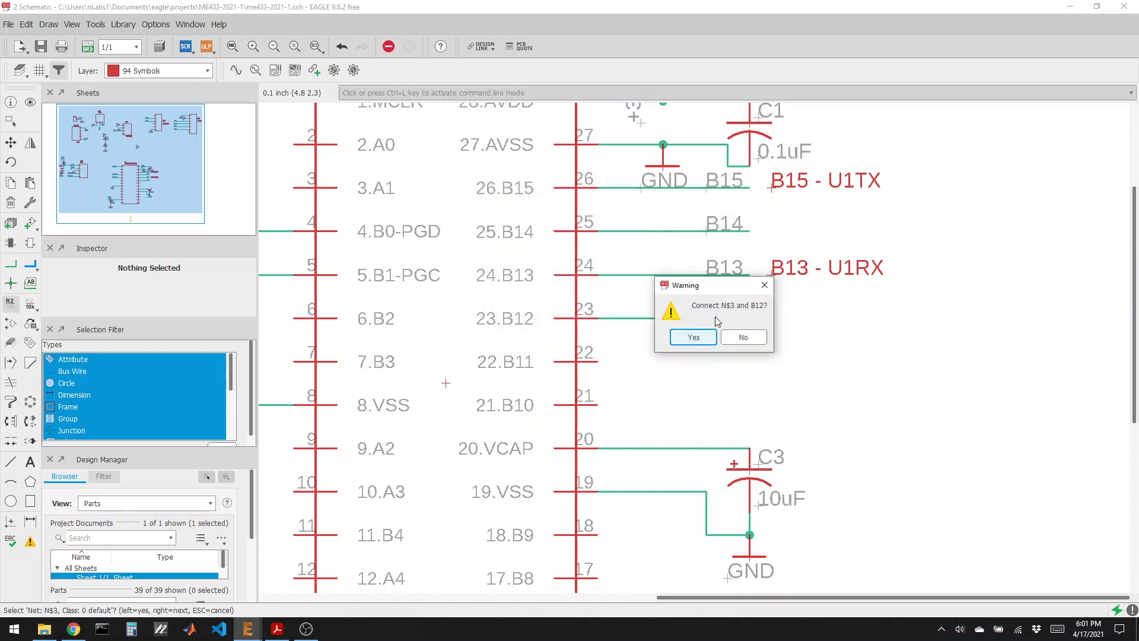
click(706, 340)
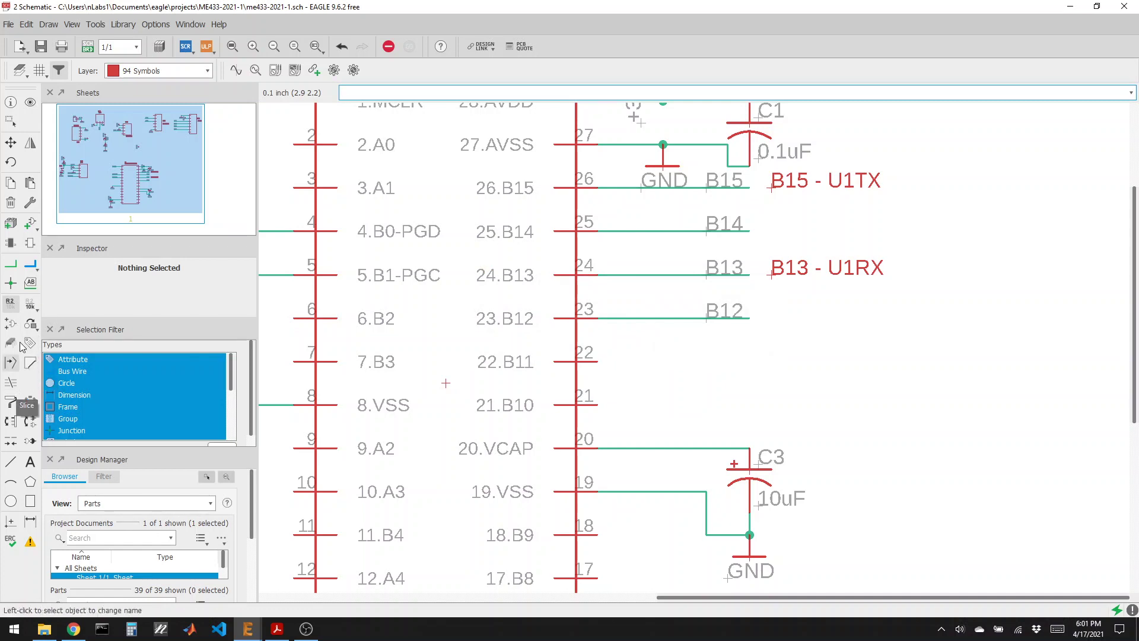
Place the text "B14 - SCK1" beside the PIC32's B14 net and a second copy beside its B12 net
click(30, 462)
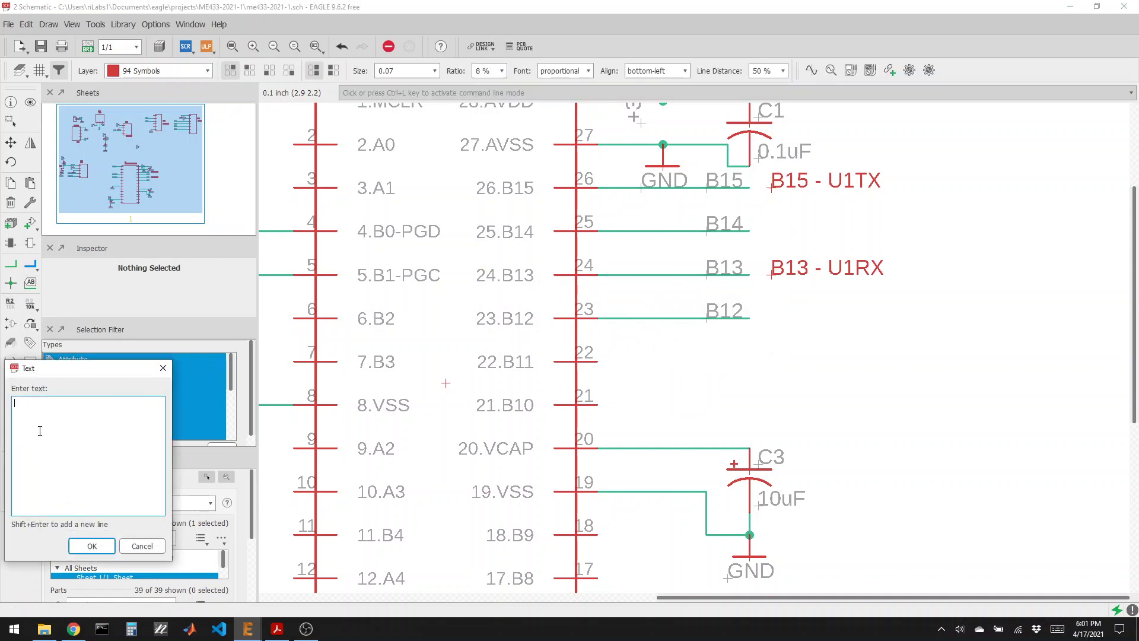
text(B14 - SCK1)
key(Return)
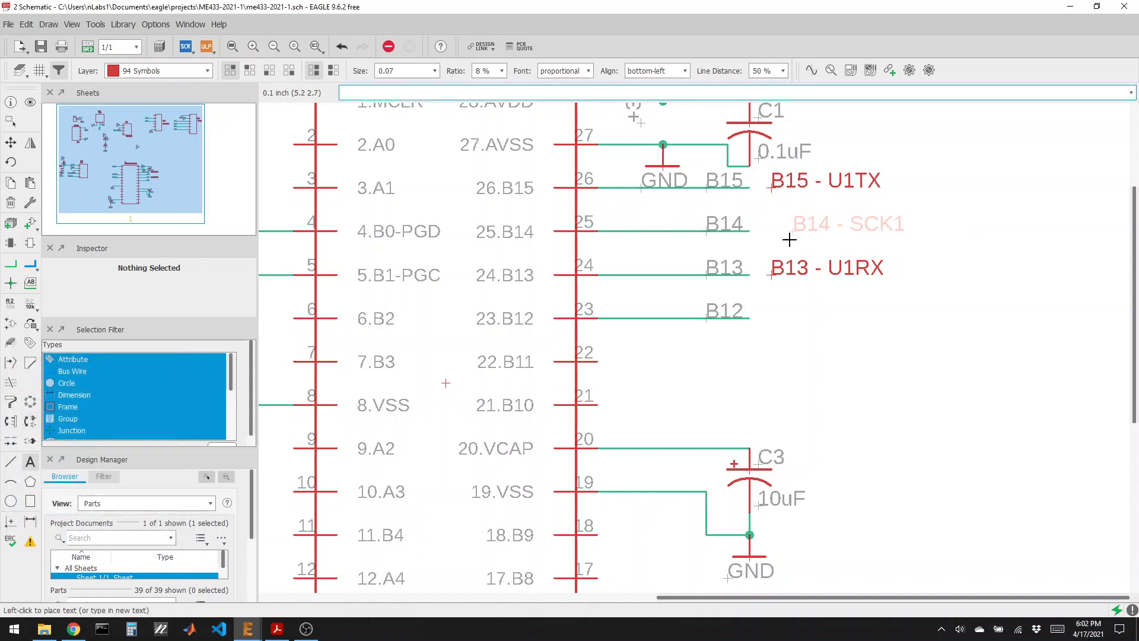
click(770, 238)
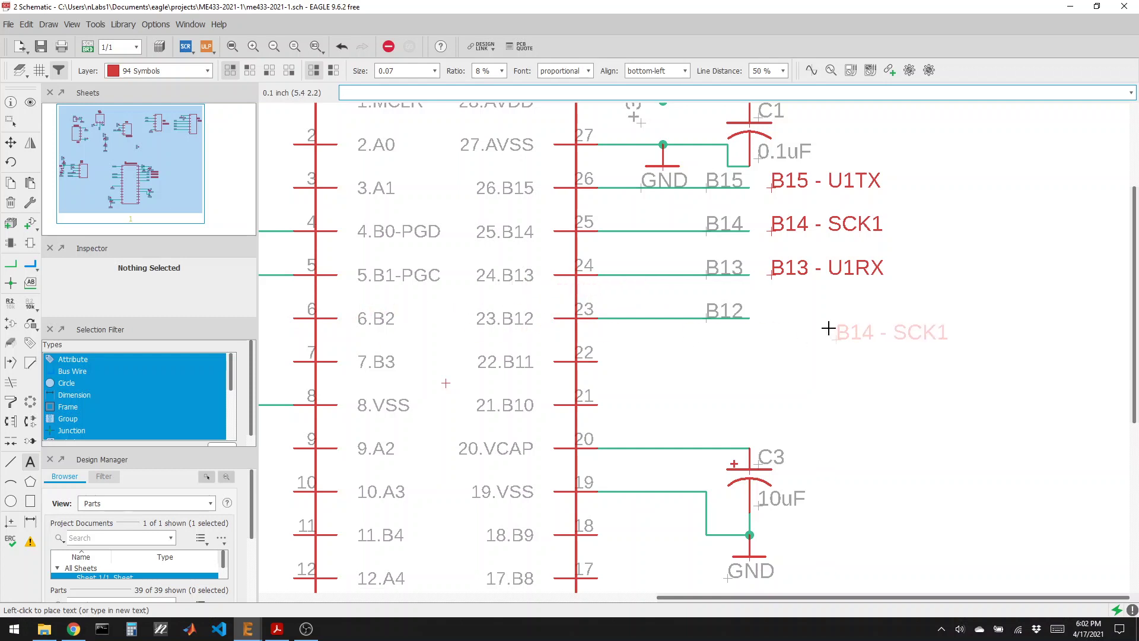
click(770, 317)
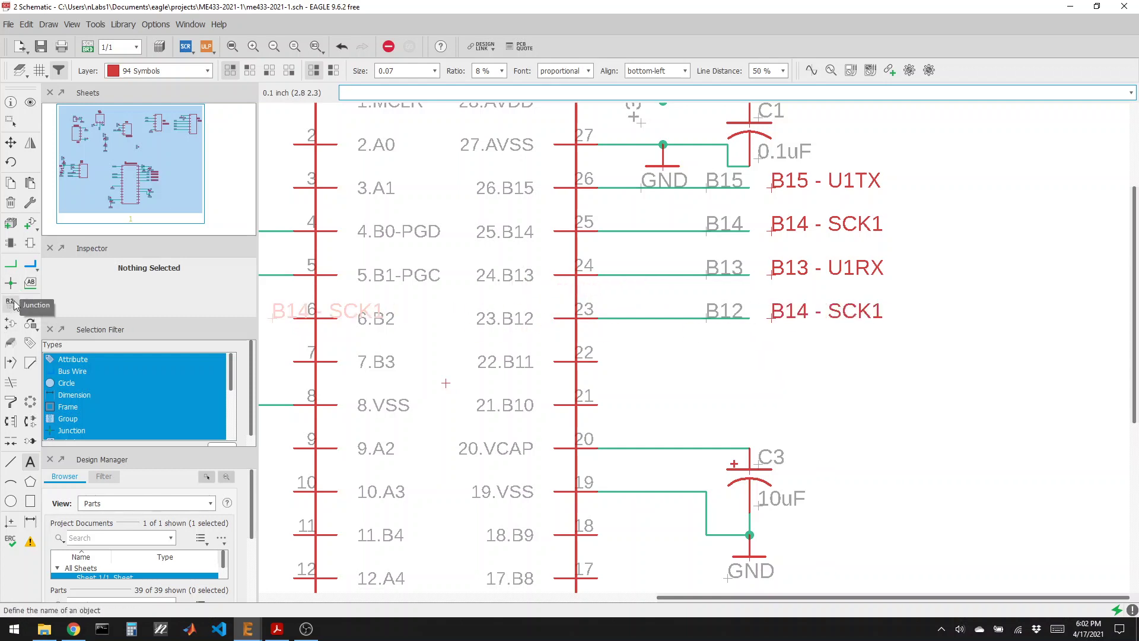
Change the annotation text beside the PIC32's B12 net to "B12 - DC"
click(13, 104)
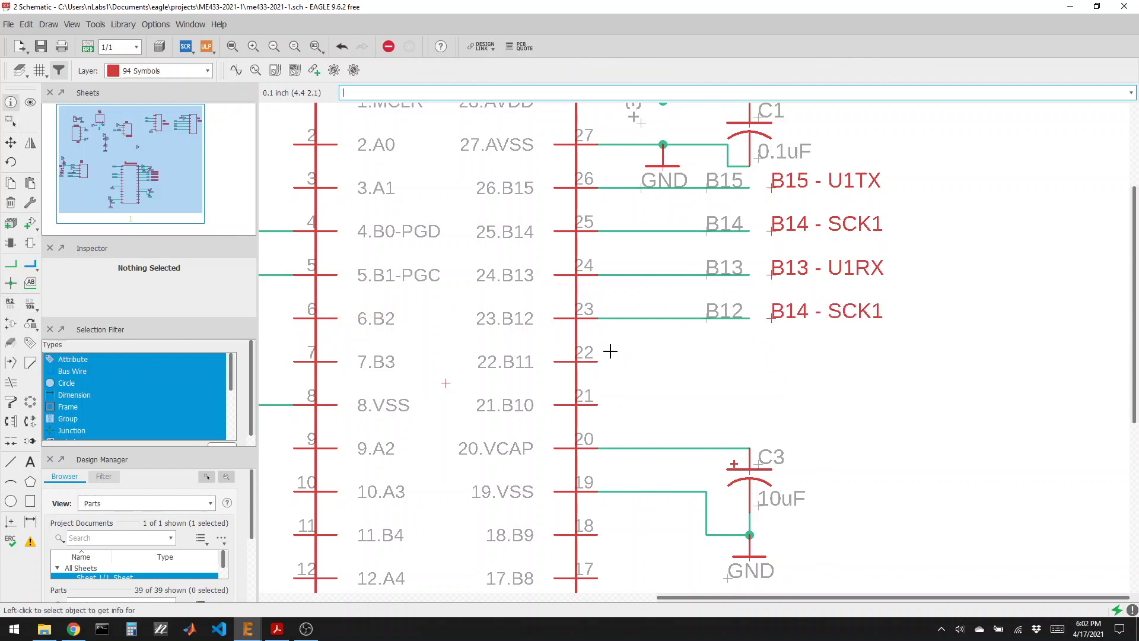
click(777, 314)
click(657, 333)
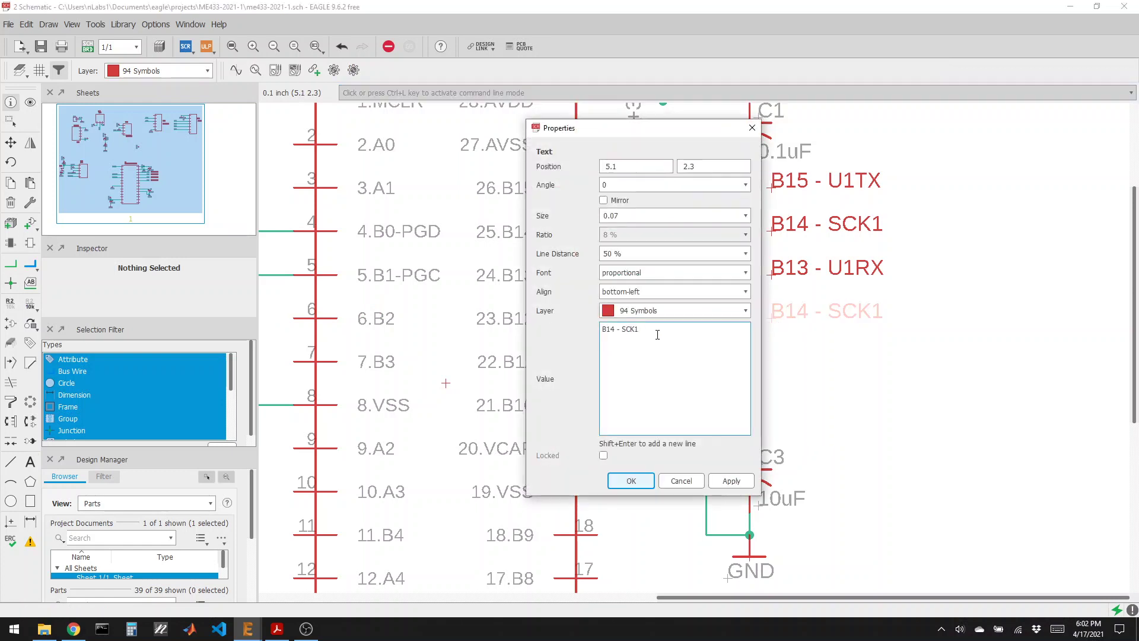
key(BackSpace)
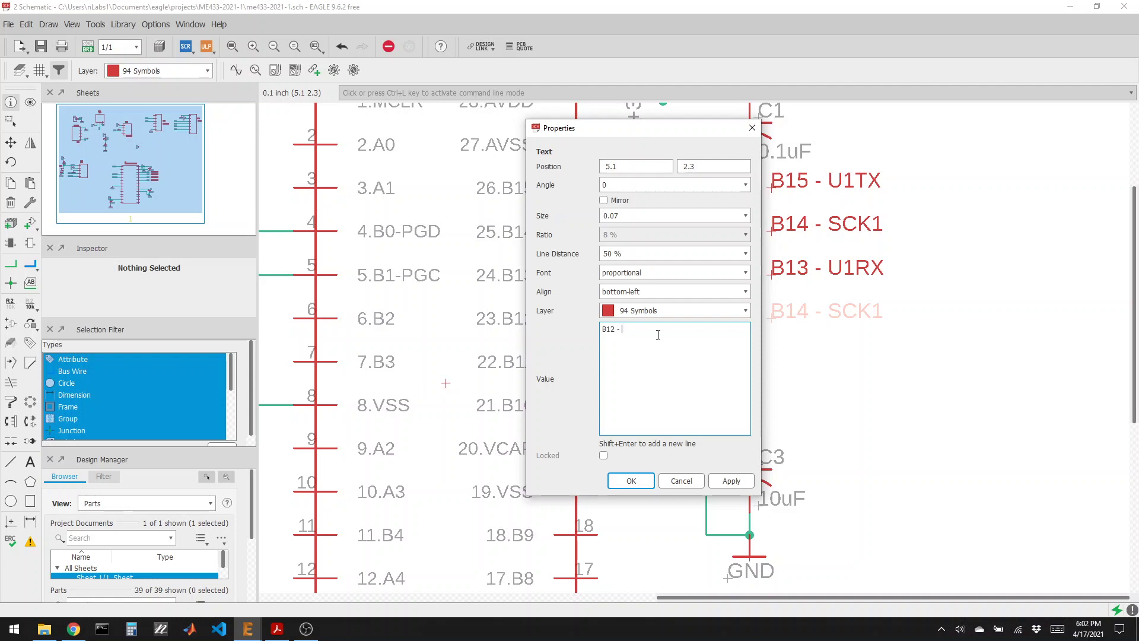
text(2 - DC)
key(Return)
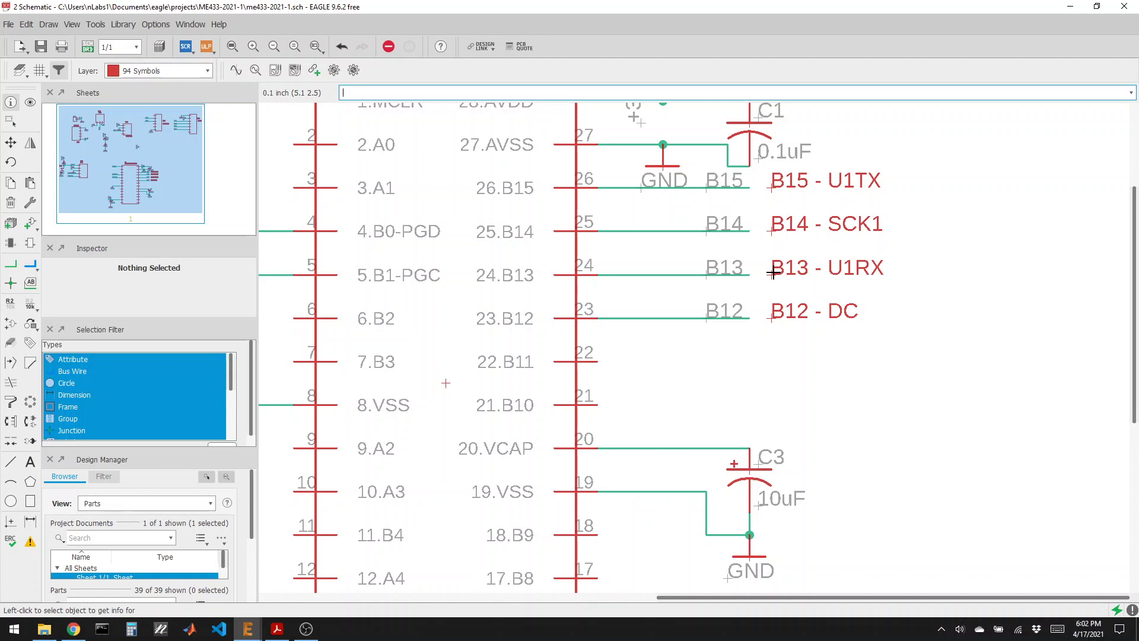
Change the PIC32's B13 annotation to "B13 - U1RX, SDO1" and its B15 annotation to "B15 - U1TX, RES"
click(773, 273)
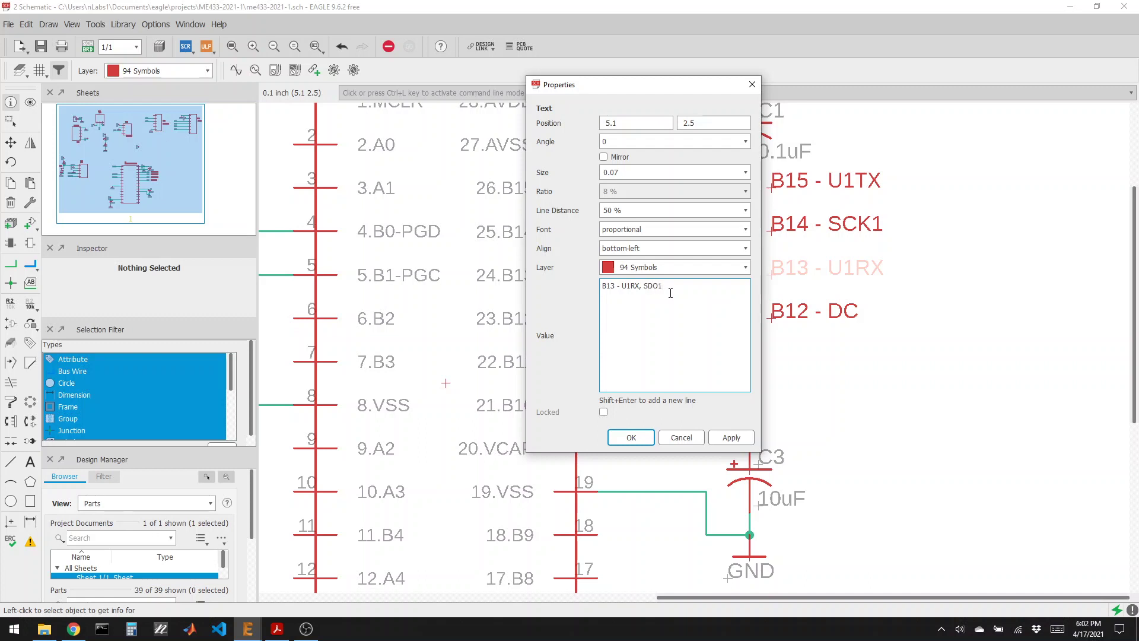
key(Return)
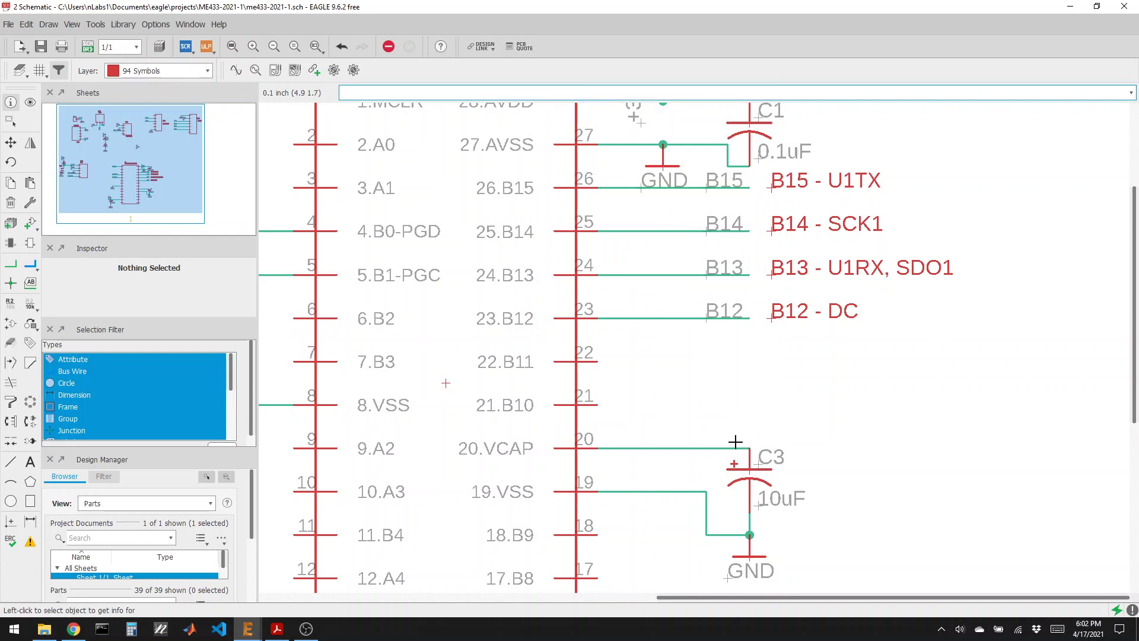
click(776, 201)
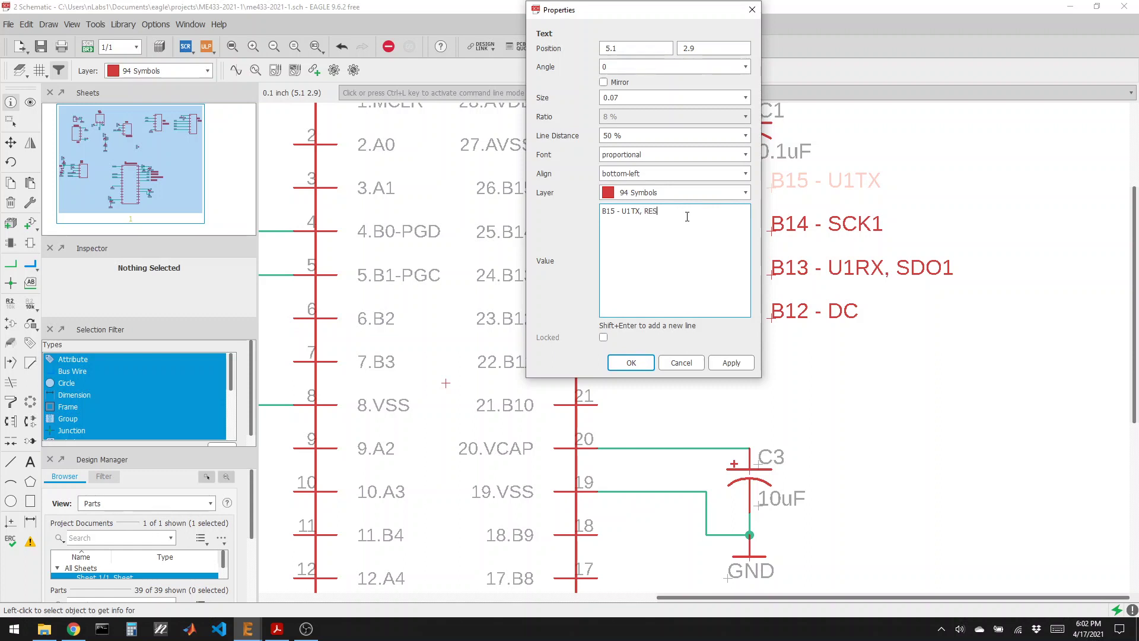
key(Return)
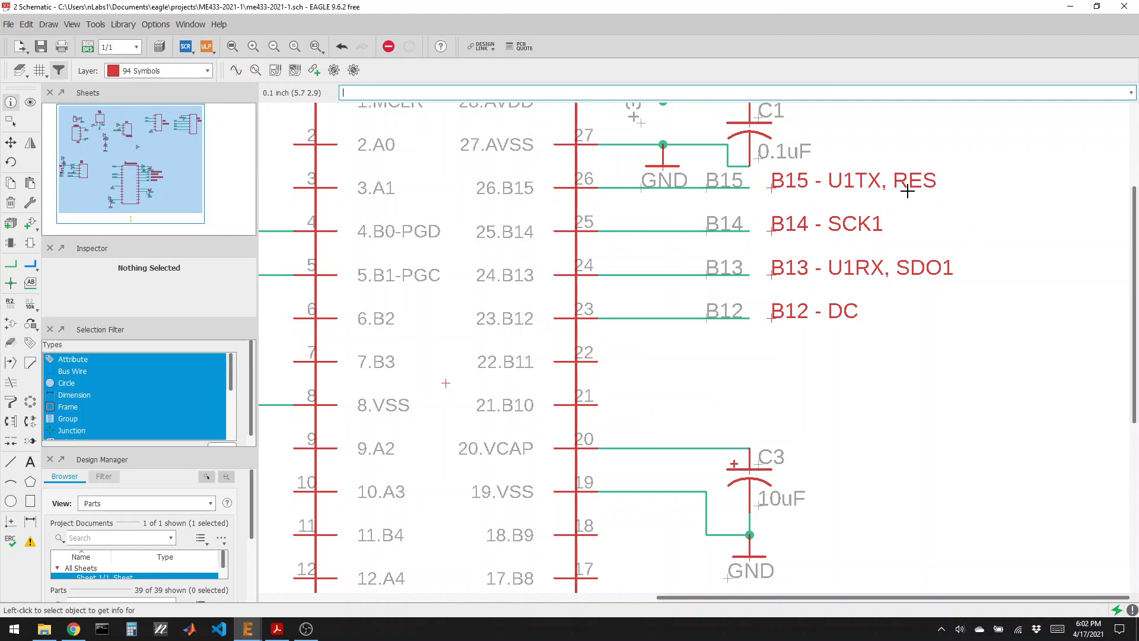
Review the overall schematic and save it
scroll(703, 427, down, 8)
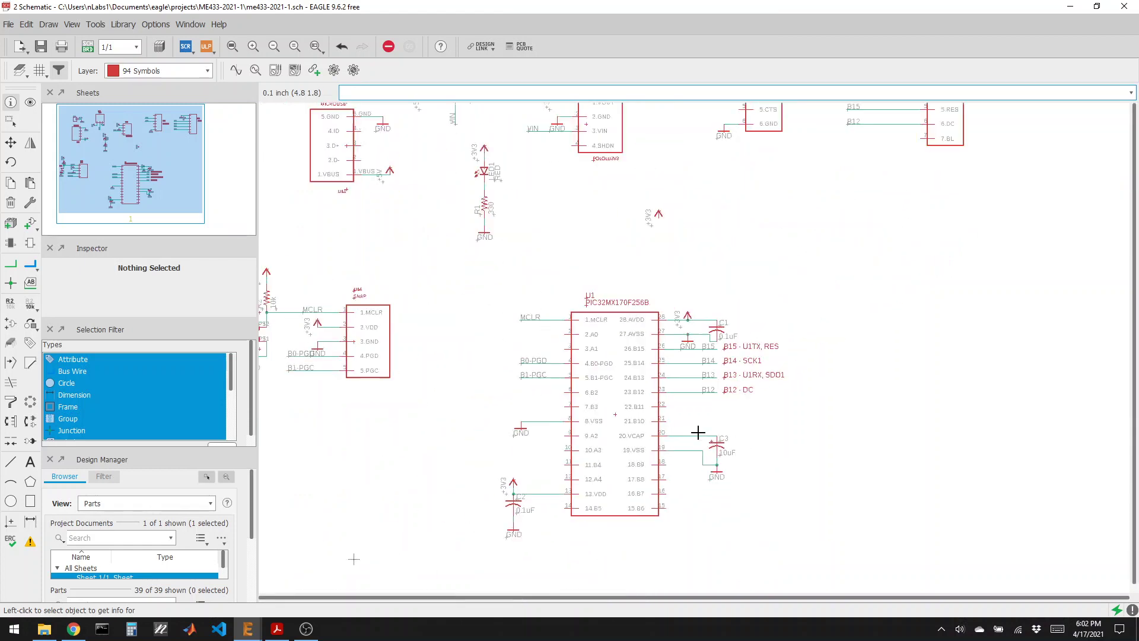
scroll(886, 159, up, 4)
scroll(879, 160, down, 6)
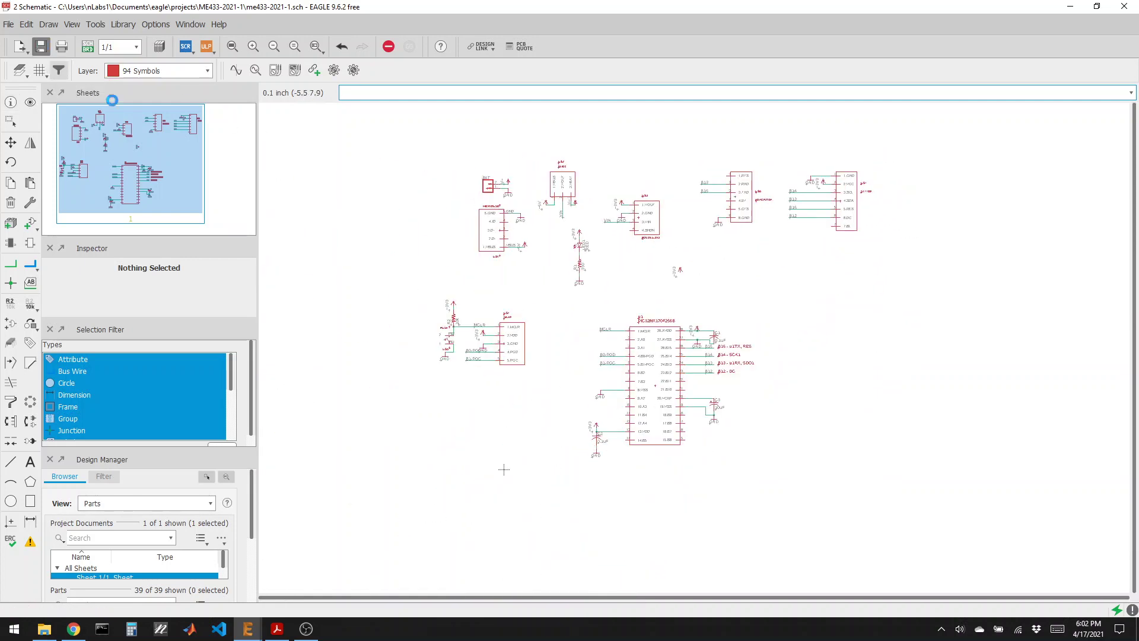
click(41, 46)
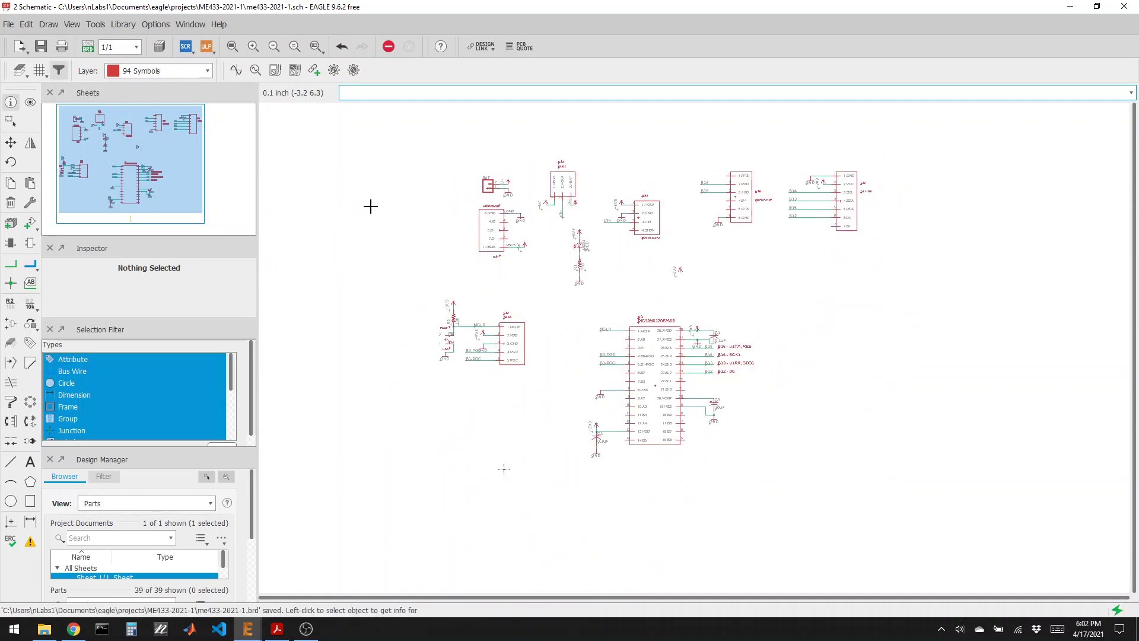
click(308, 629)
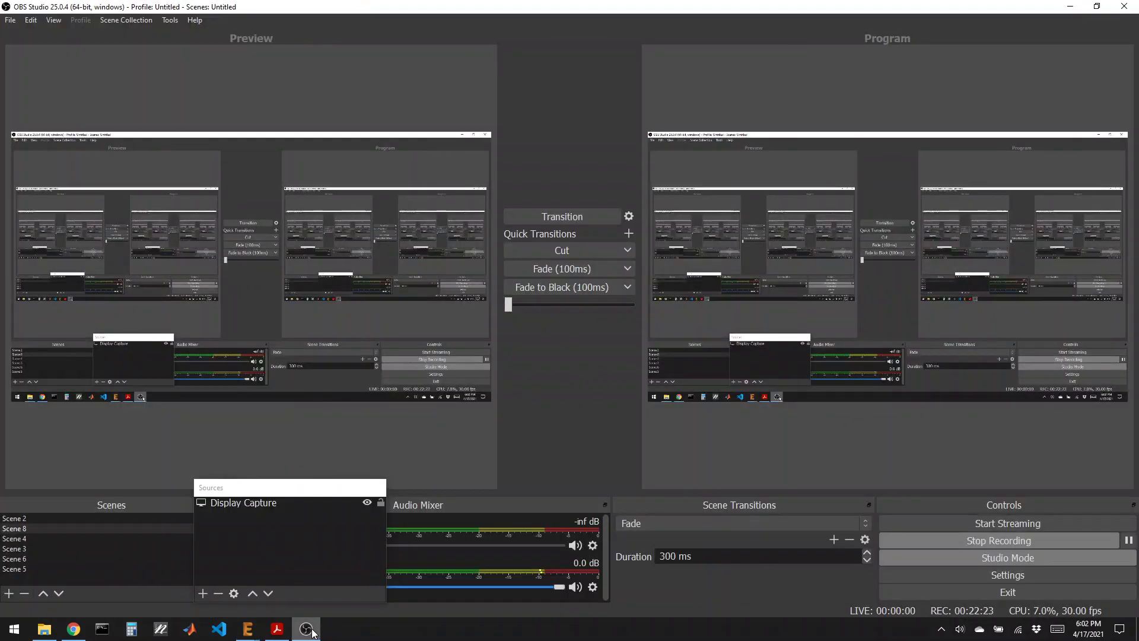
click(306, 629)
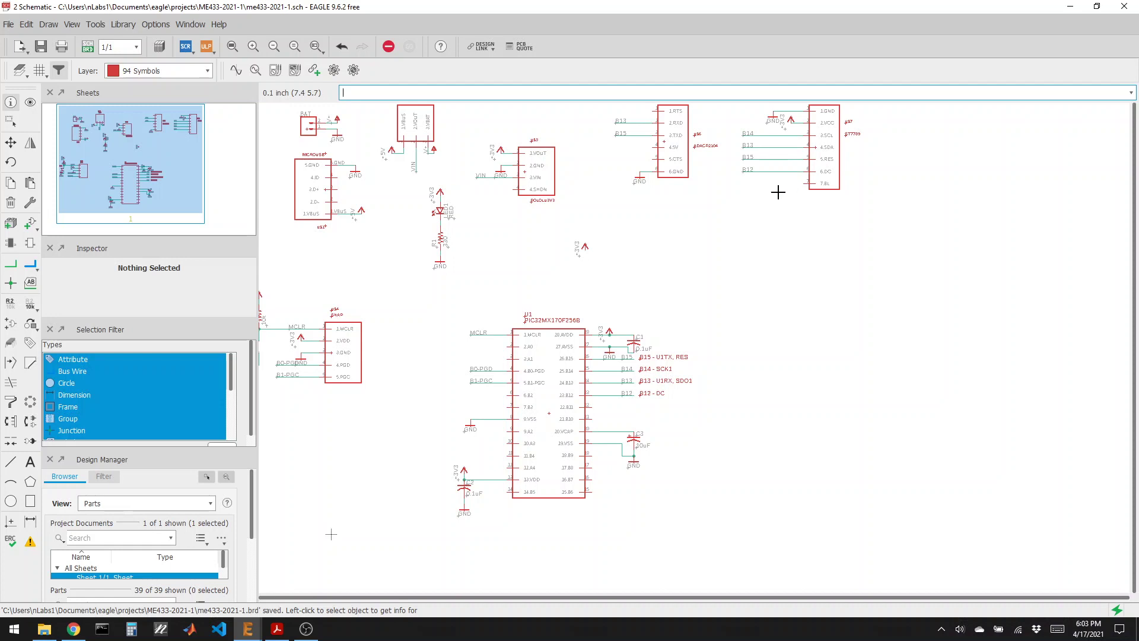
Add an MCP23017 from the me433-2021-1 library and place it in the empty area beyond the ST7789
click(30, 223)
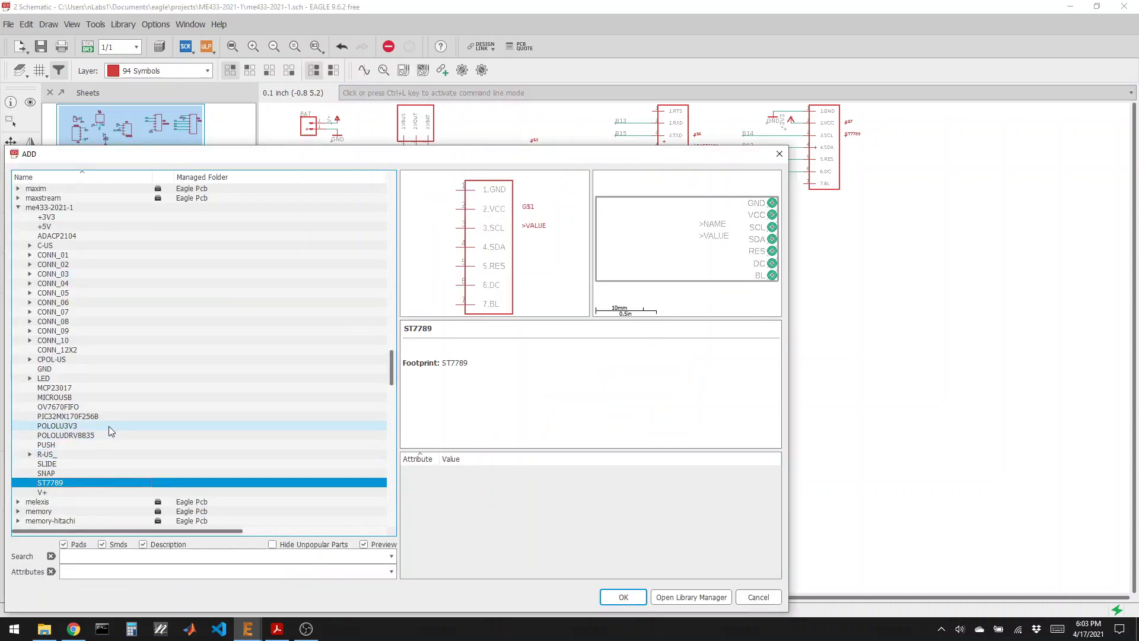
click(83, 390)
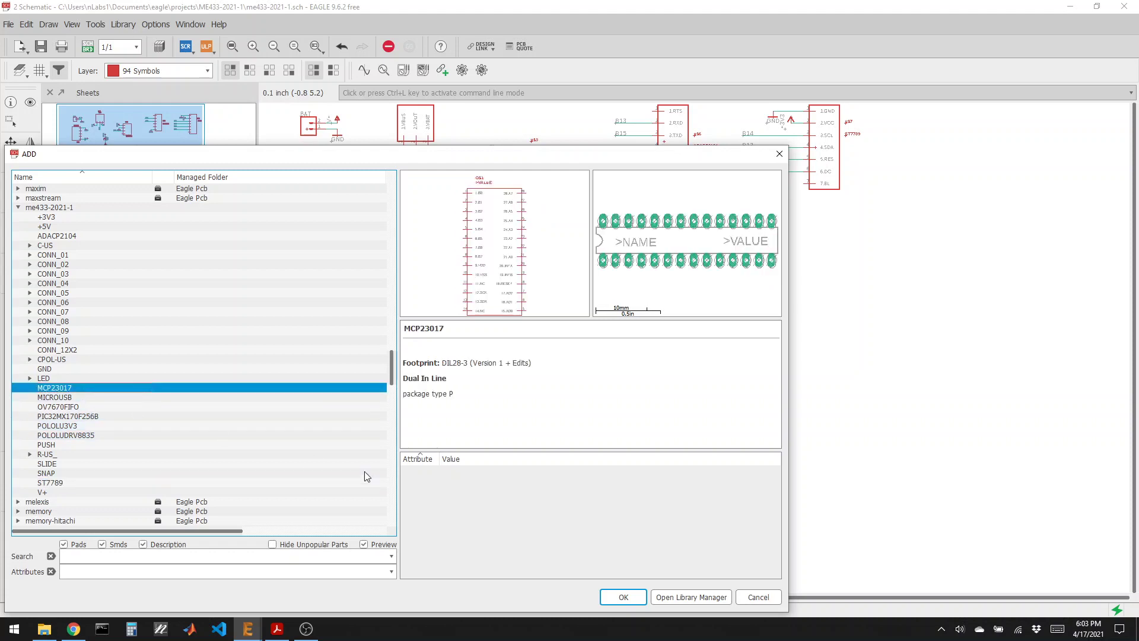
click(623, 596)
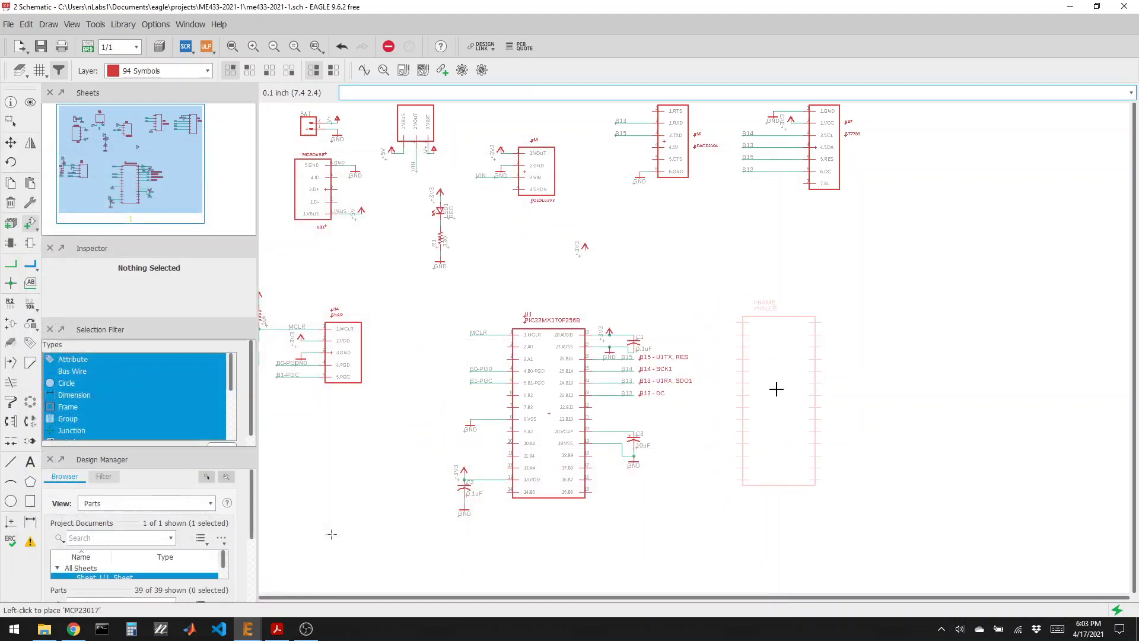
scroll(590, 367, down, 2)
click(813, 234)
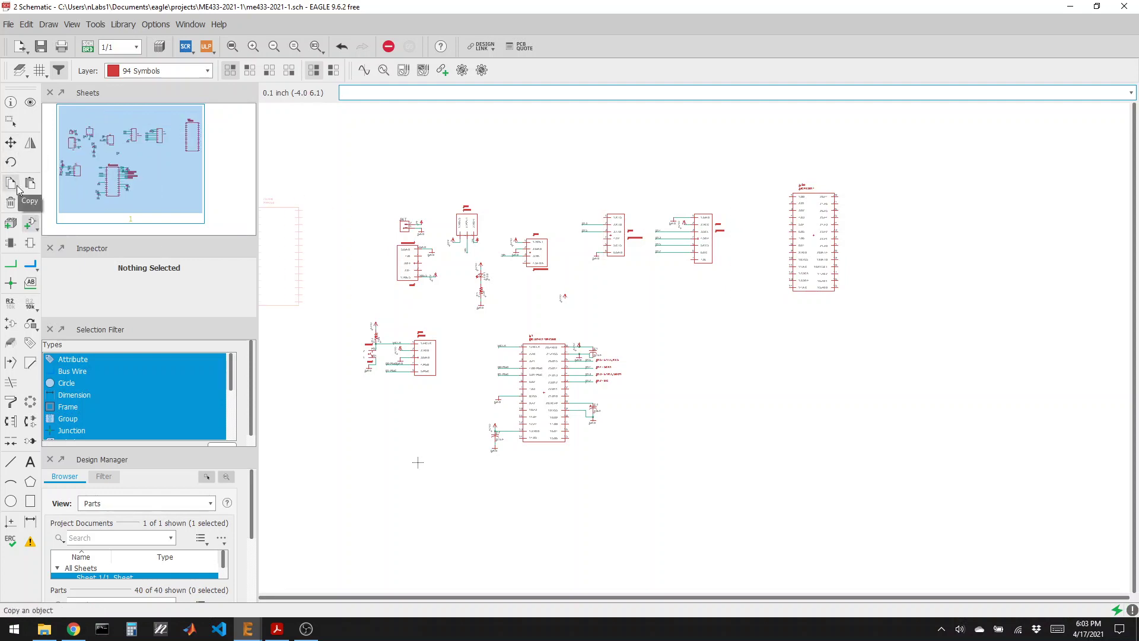
Move the stray +3V3 supply symbol beside the MCP23017's VDD and VSS pins
click(11, 143)
scroll(684, 281, up, 3)
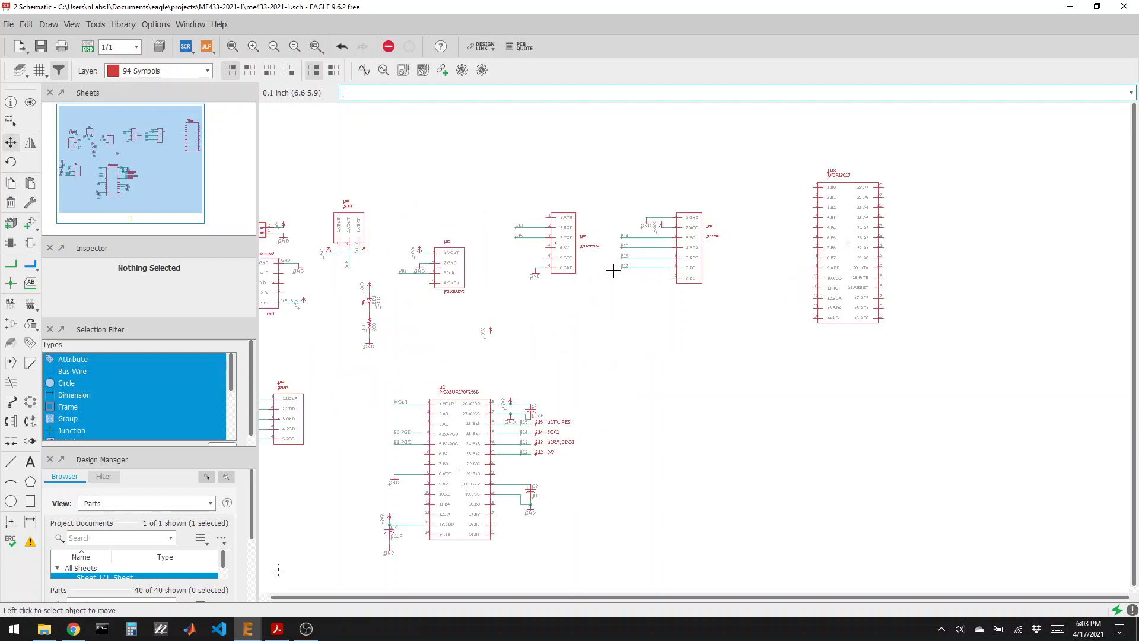
click(433, 353)
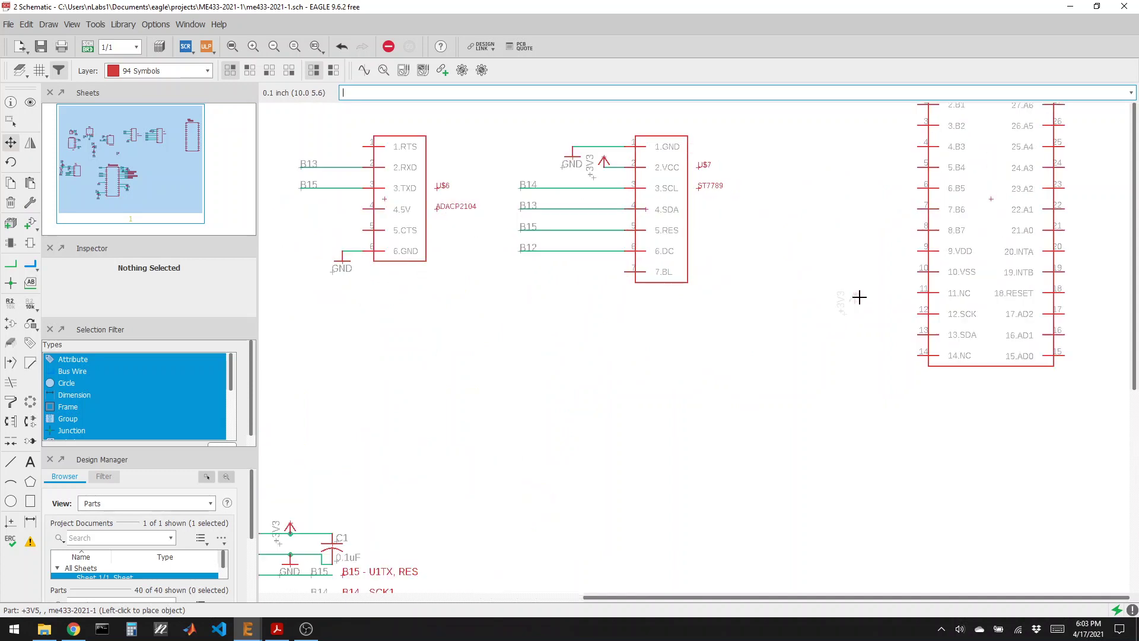
scroll(855, 309, up, 2)
click(885, 262)
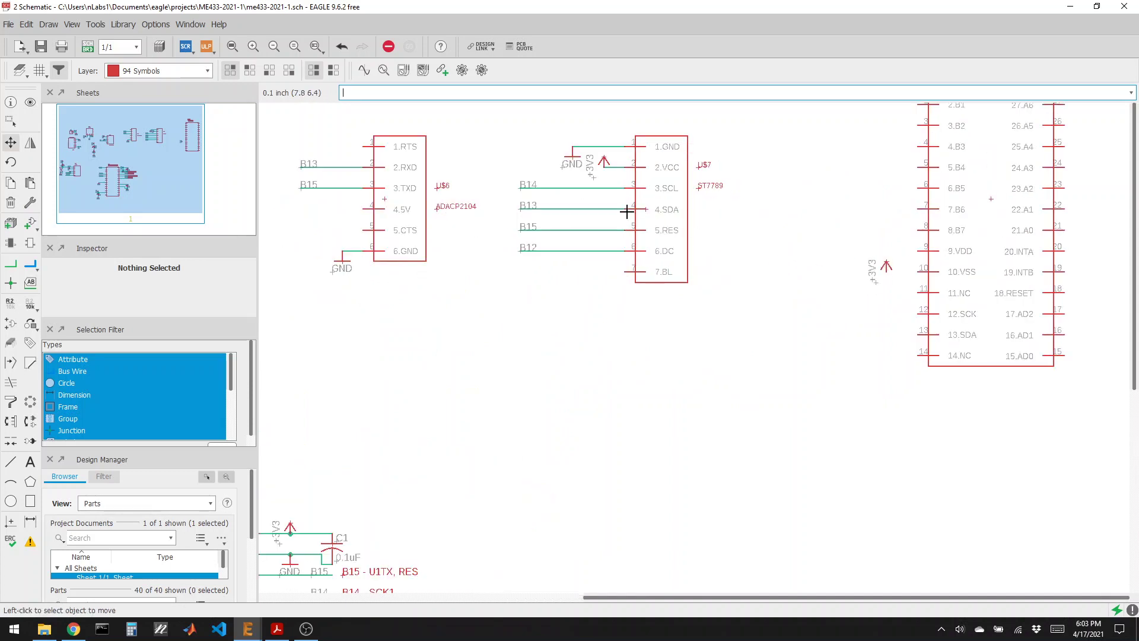
Copy the ST7789's GND symbol next to the MCP23017's VSS pin and move the +3V3 symbol directly above it
click(11, 183)
click(574, 155)
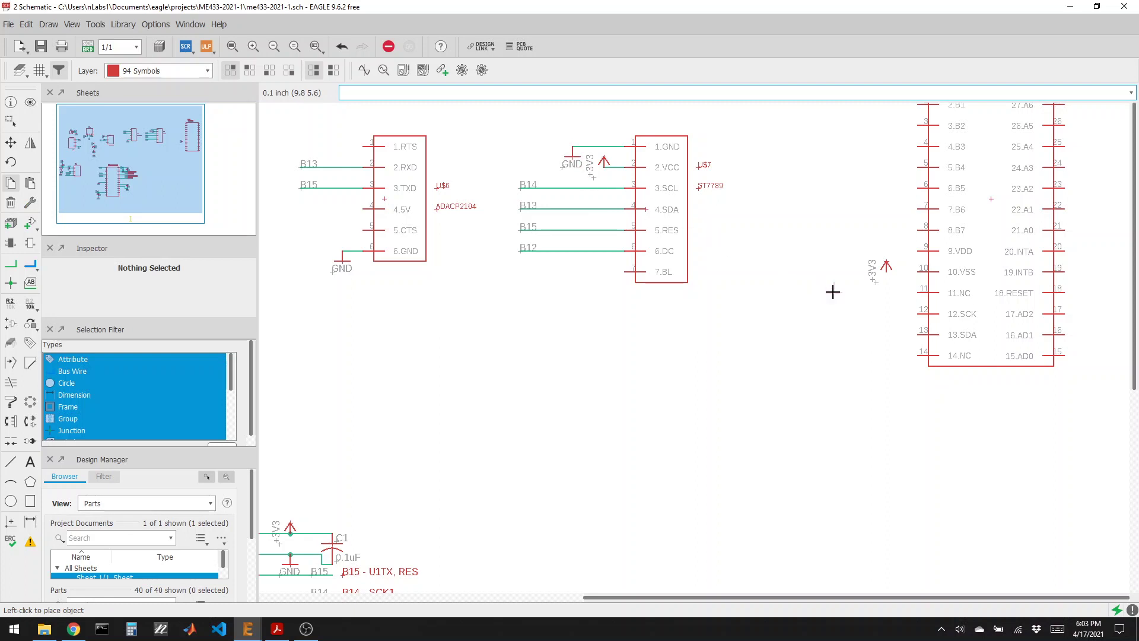
click(853, 284)
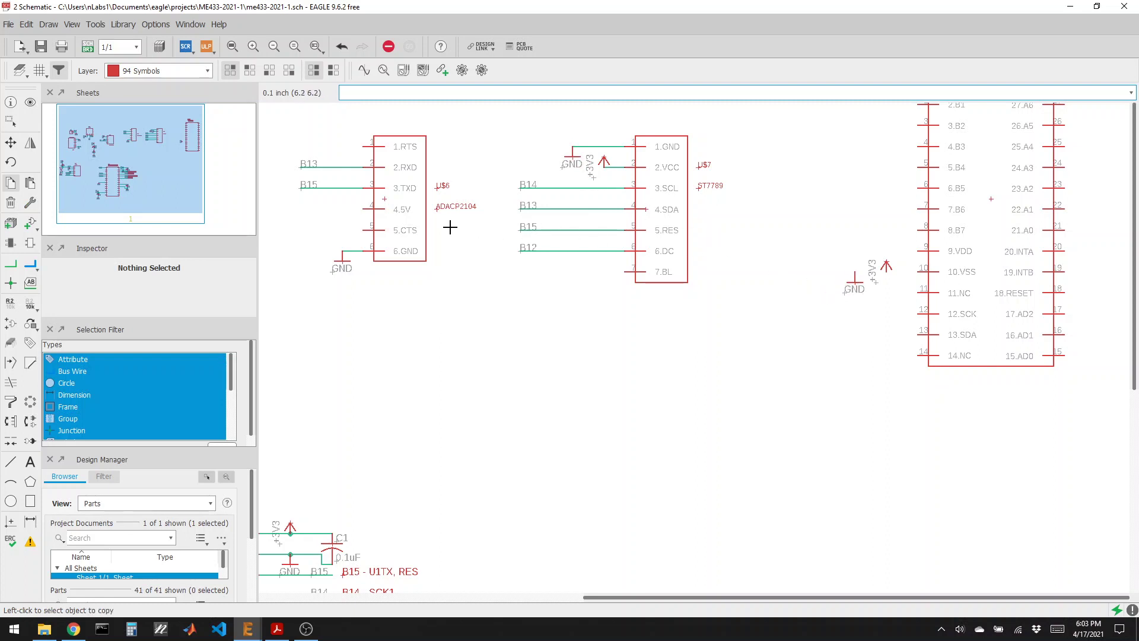
click(10, 142)
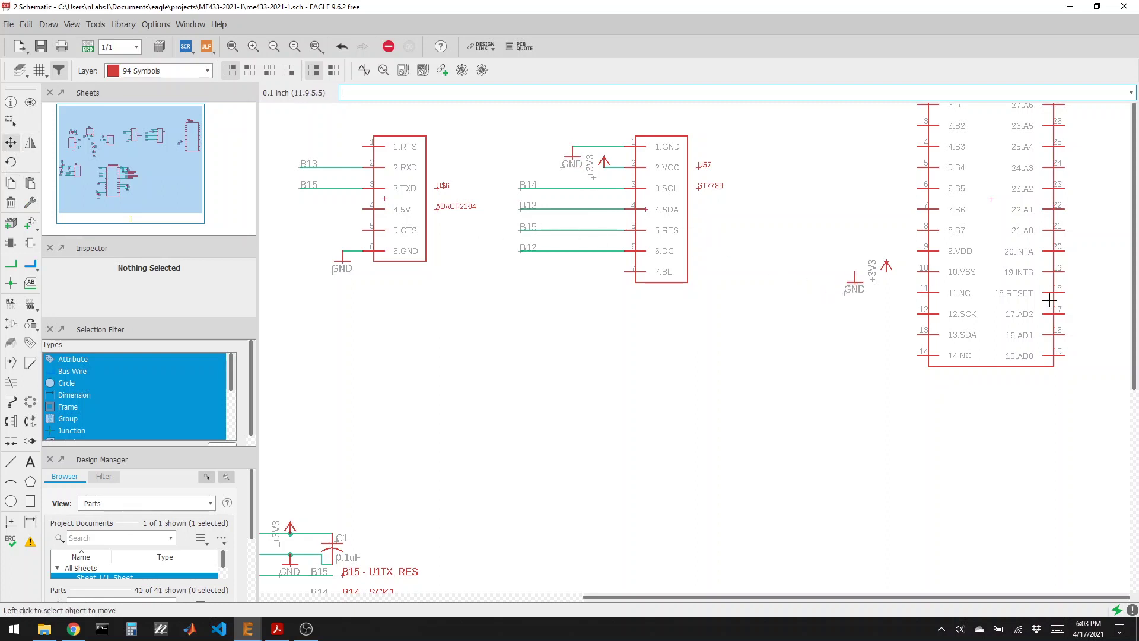
click(885, 265)
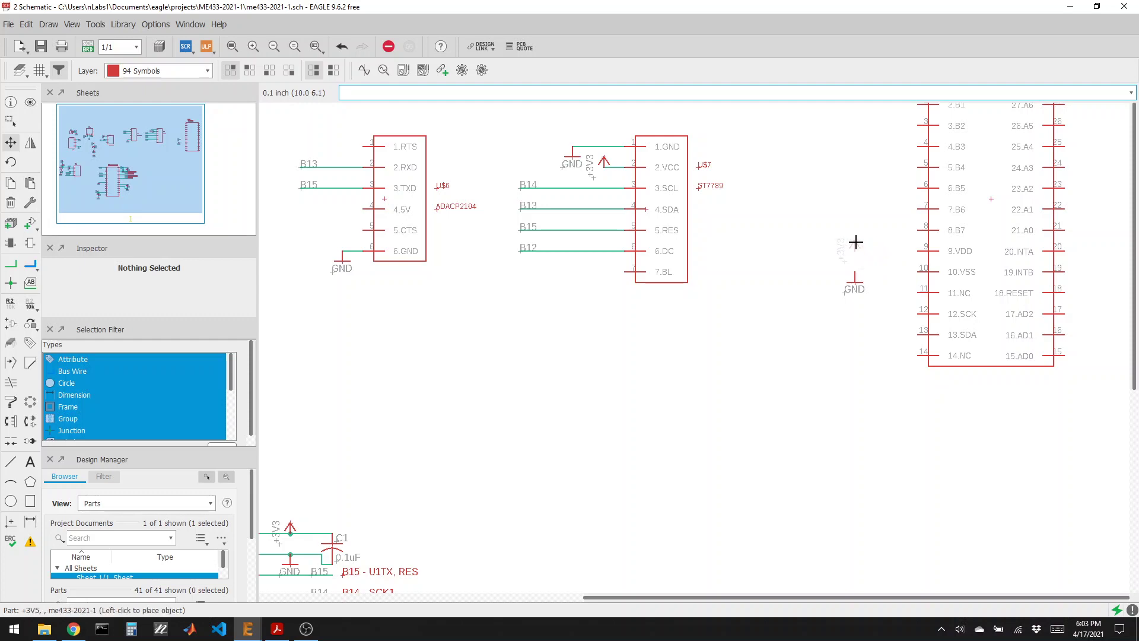
click(857, 243)
scroll(547, 249, down, 3)
scroll(728, 277, up, 3)
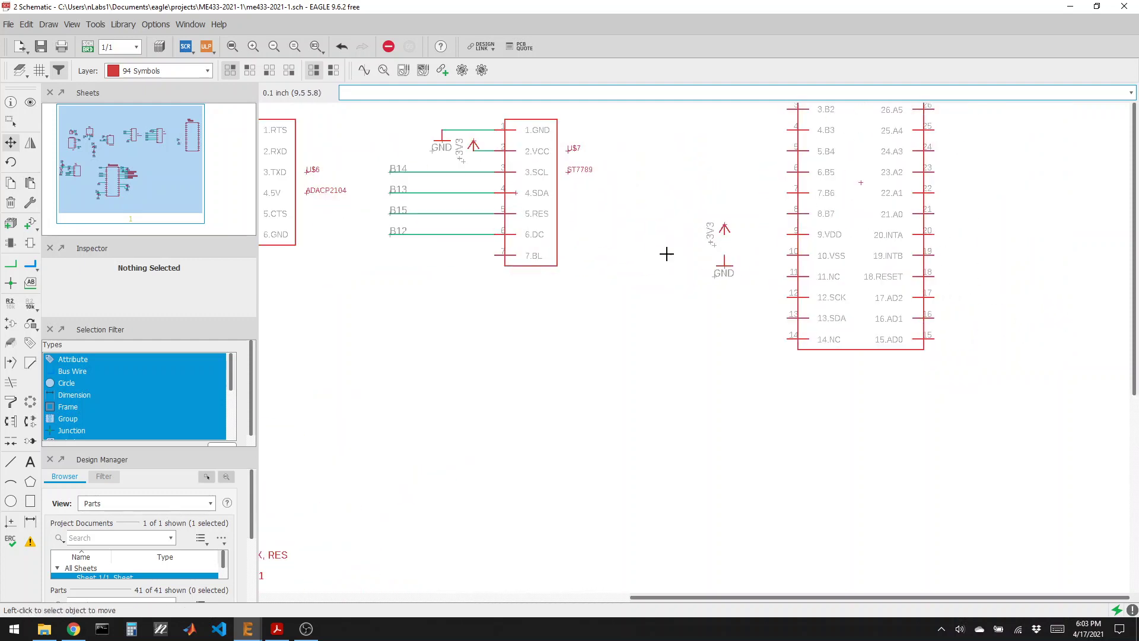
scroll(1025, 332, down, 3)
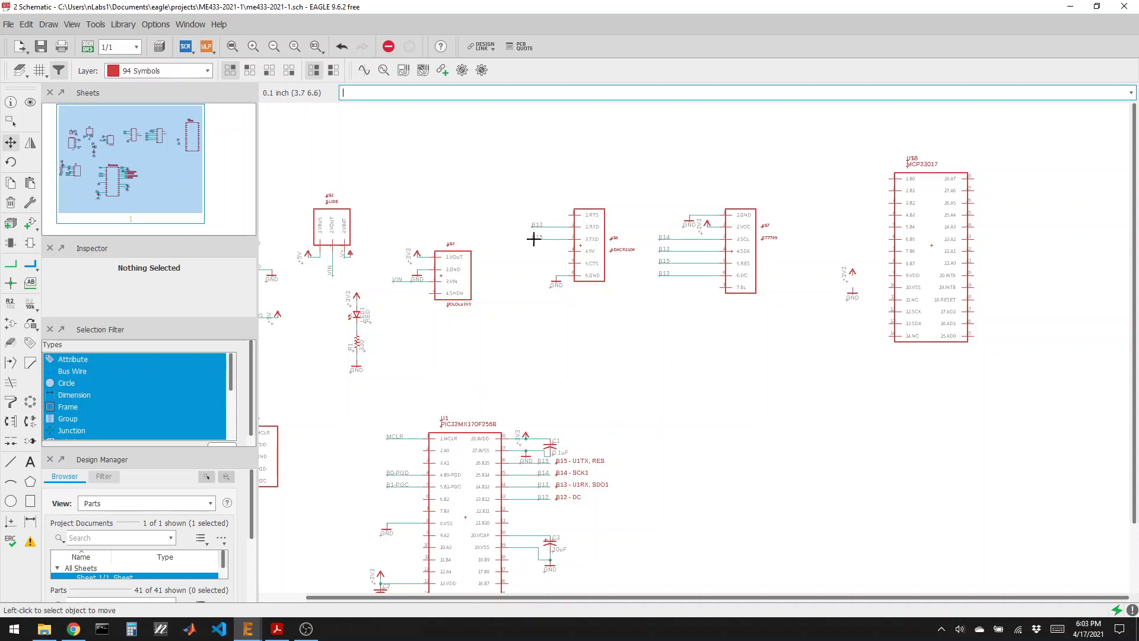
scroll(631, 241, up, 3)
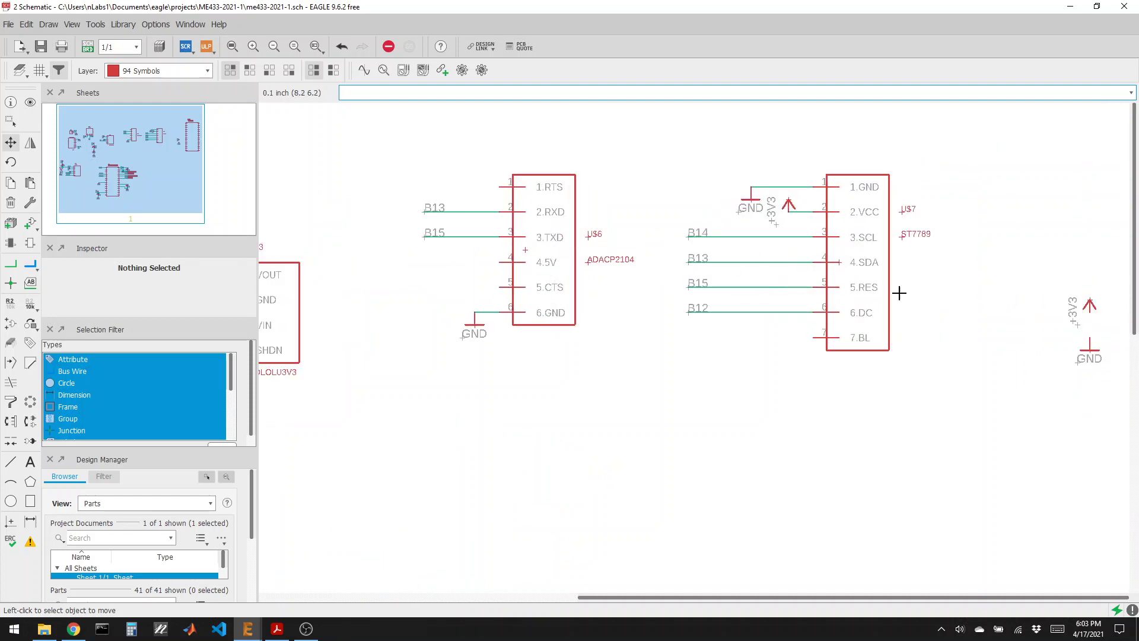
scroll(697, 266, down, 3)
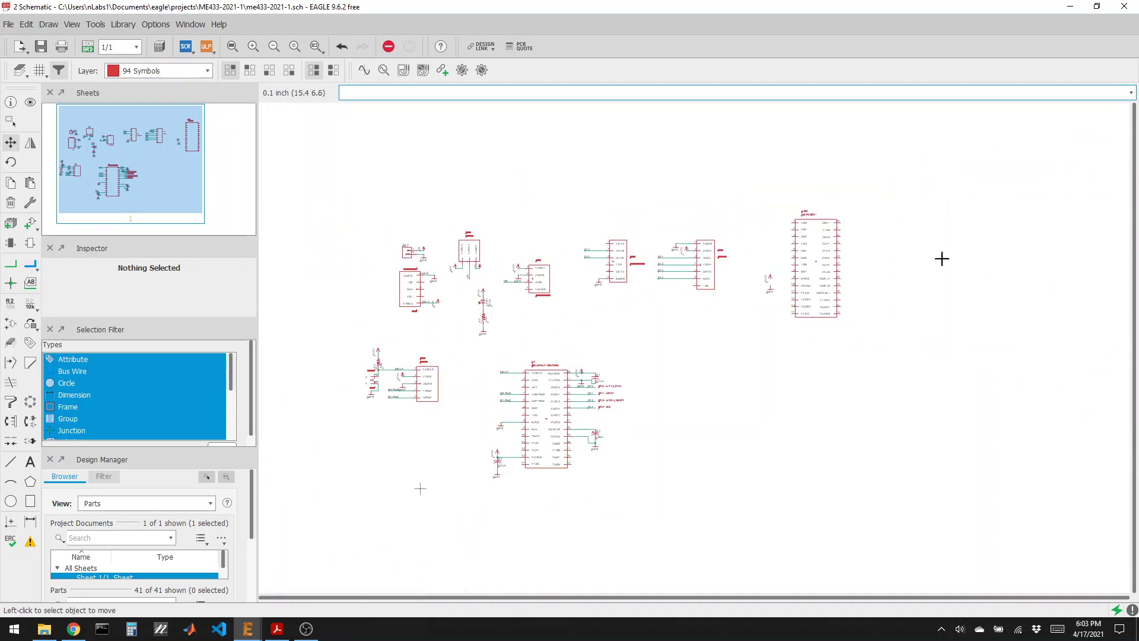
scroll(890, 255, up, 3)
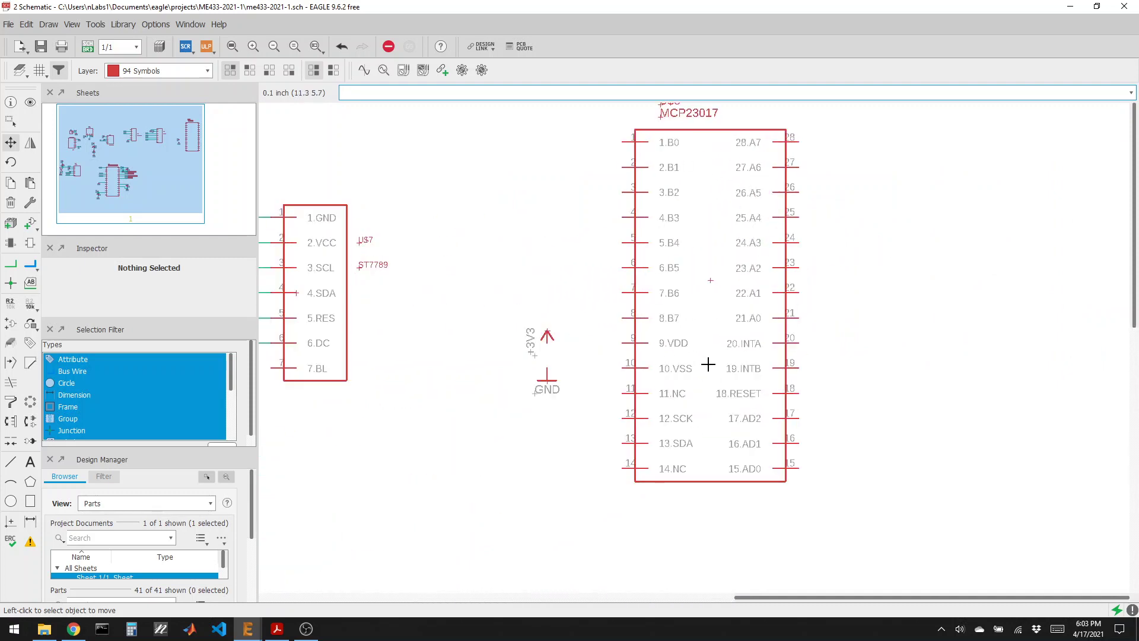
scroll(715, 312, down, 6)
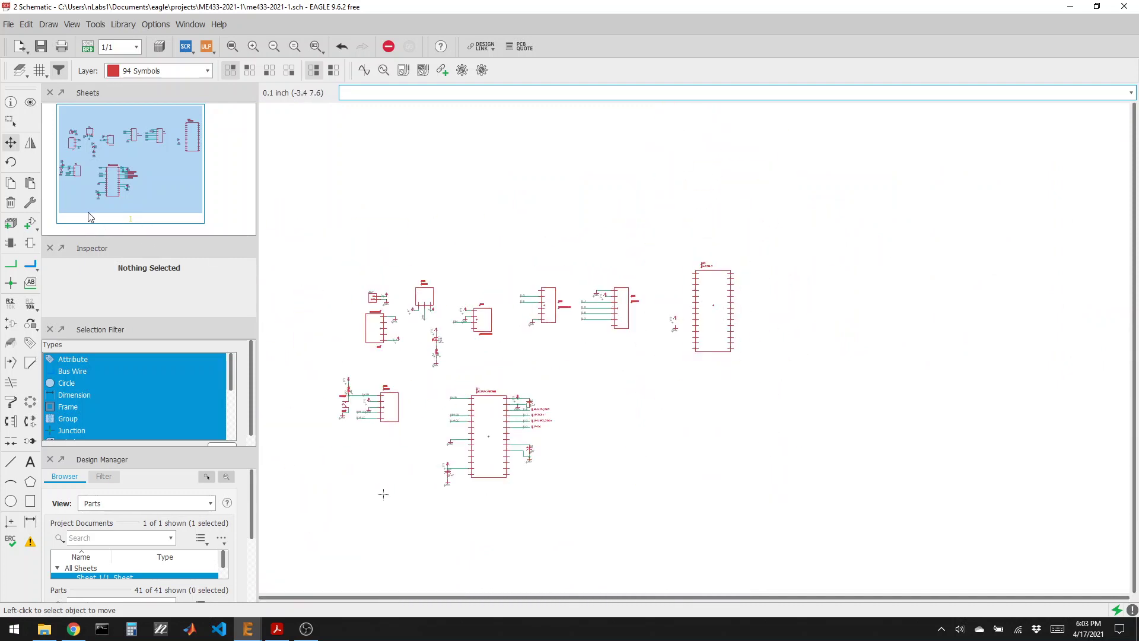
Copy the PIC32's 0.1uF capacitor C2 and place the copy beside the MCP23017's +3V3 and GND symbols
click(10, 182)
scroll(436, 434, up, 1)
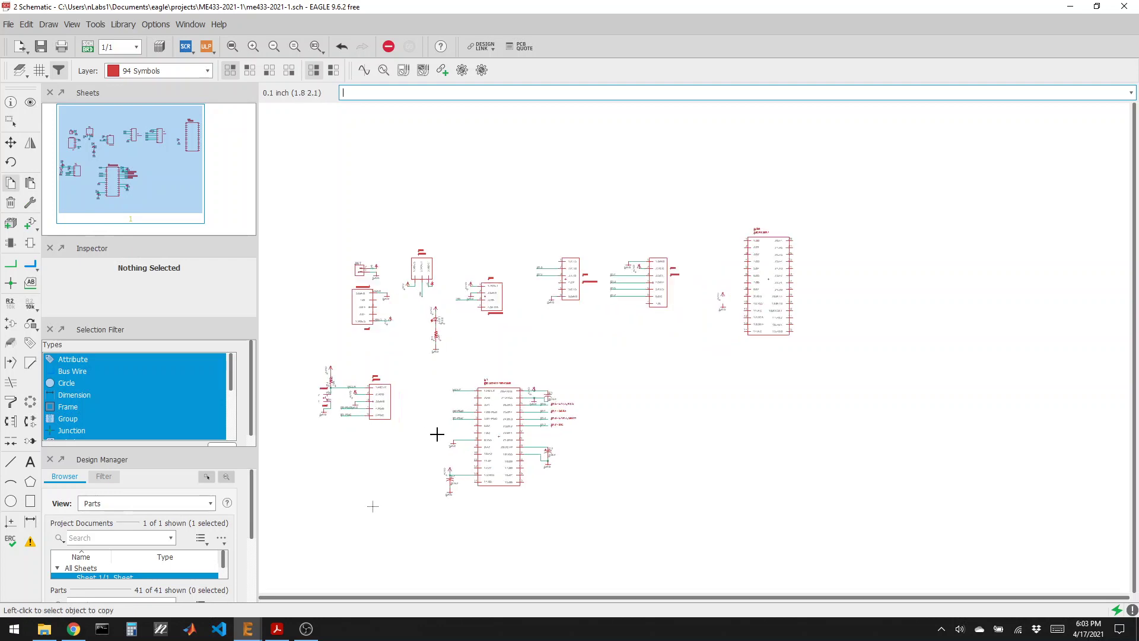
scroll(437, 434, up, 3)
scroll(720, 477, up, 2)
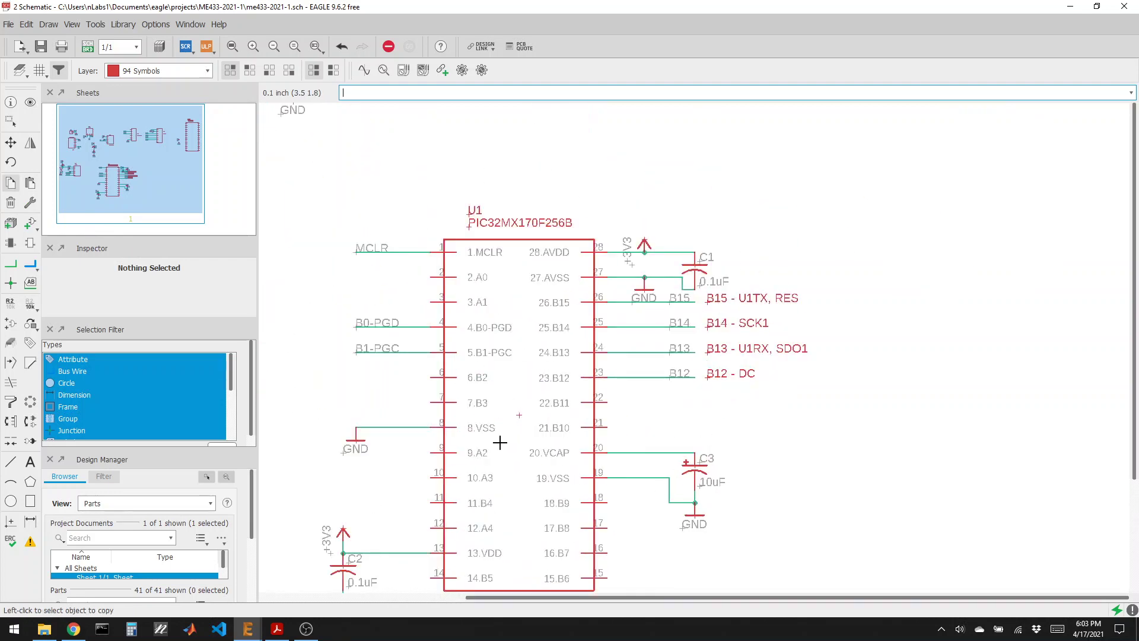
scroll(399, 501, down, 1)
click(355, 553)
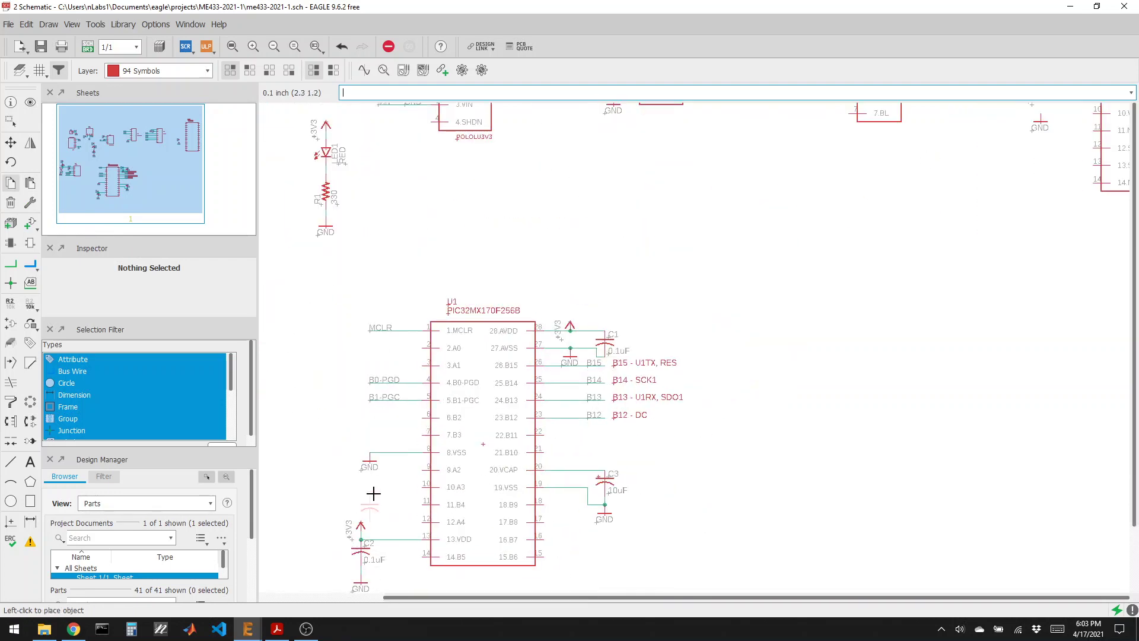
scroll(720, 338, down, 2)
scroll(847, 224, up, 2)
scroll(896, 211, up, 1)
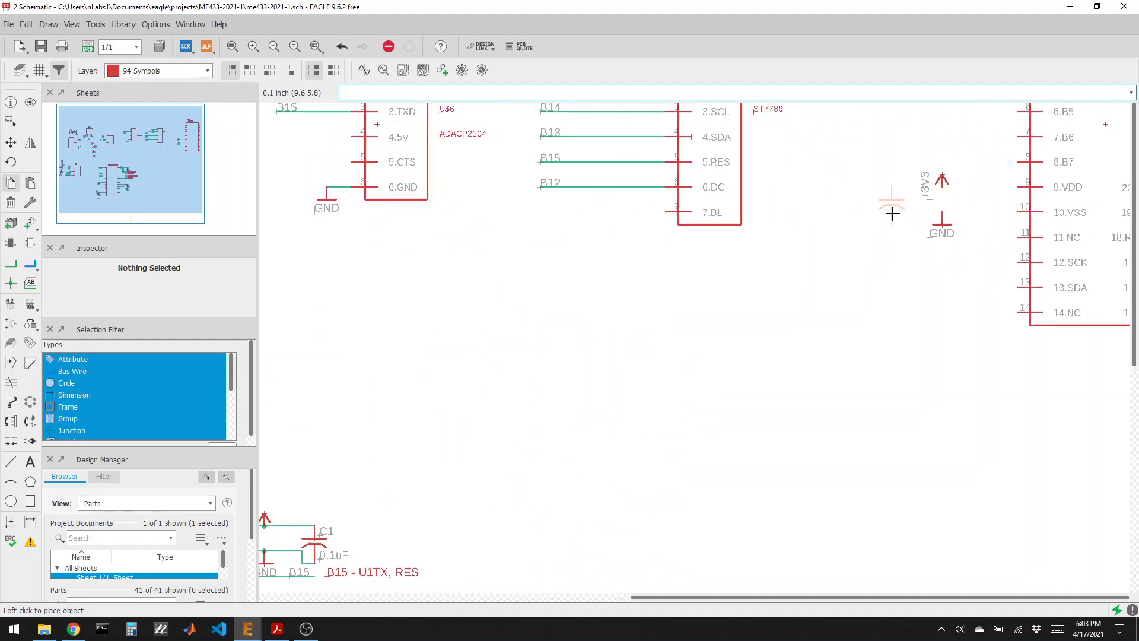
click(894, 207)
Wire the MCP23017's VDD pin to the +3V3 symbol and its VSS pin to the GND symbol
click(11, 271)
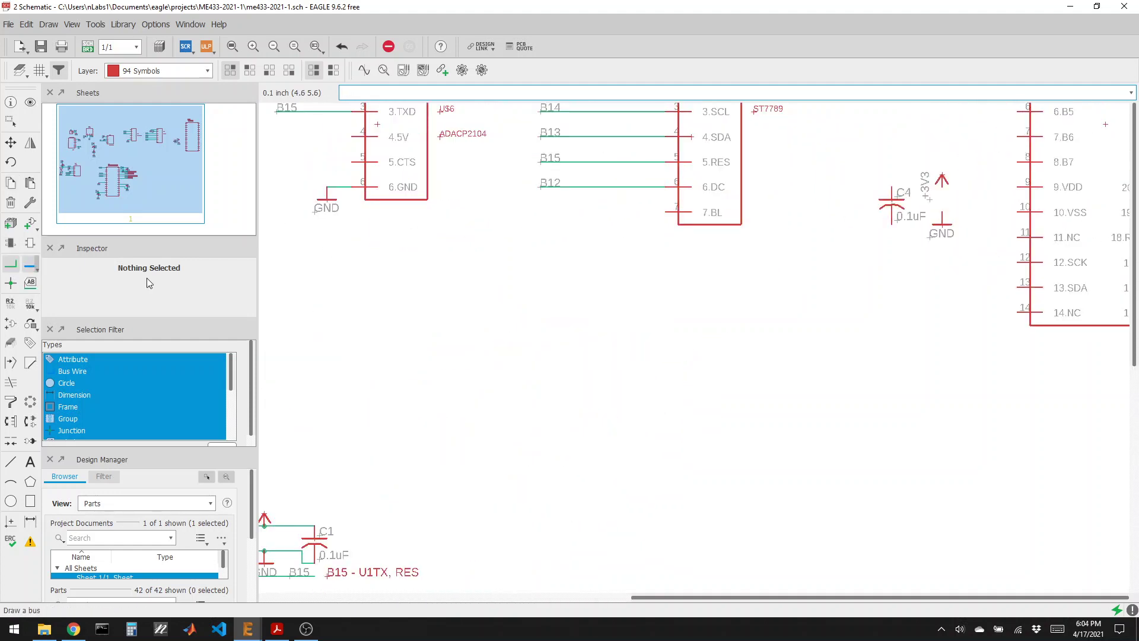
scroll(860, 247, down, 3)
scroll(755, 216, up, 5)
click(579, 199)
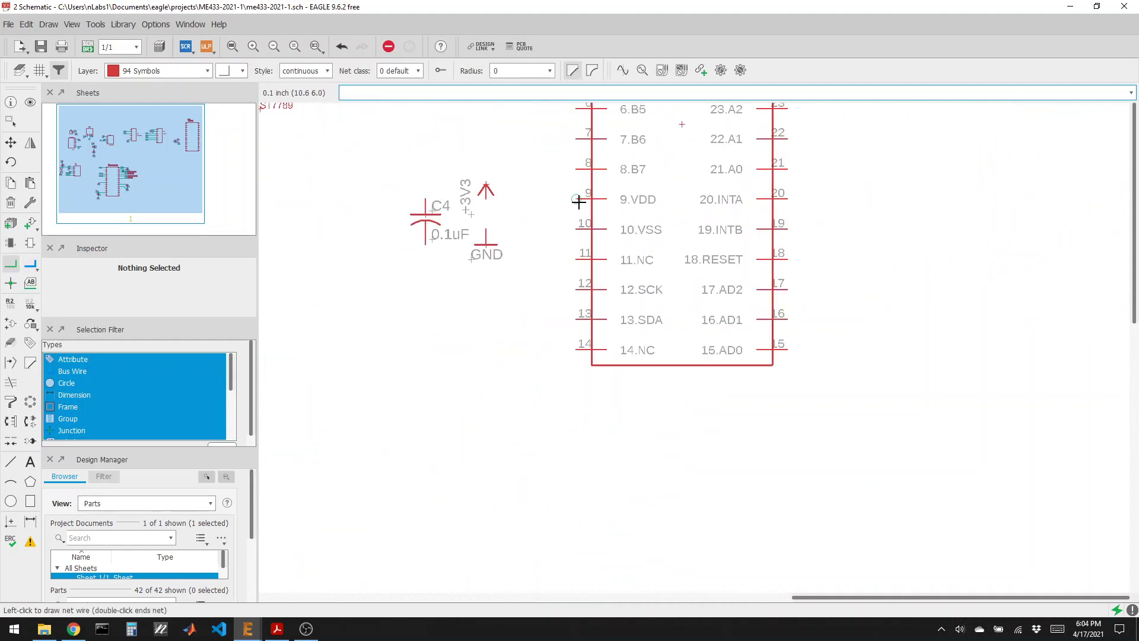
click(486, 197)
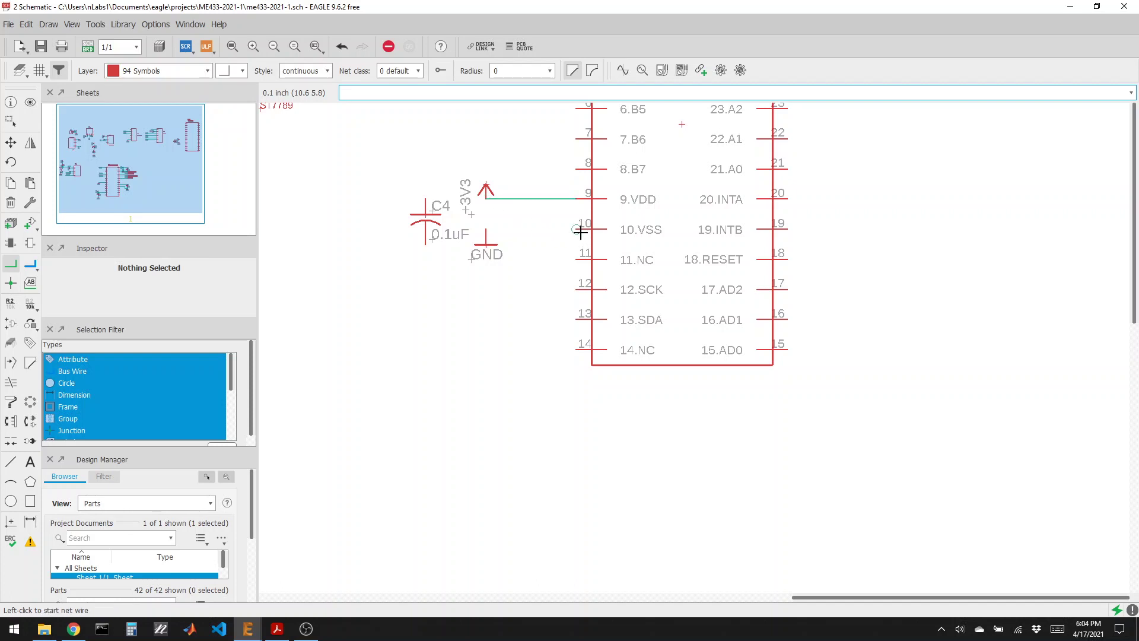
click(579, 229)
click(486, 229)
Connect capacitor C4 between the MCP23017's +3V3 and GND nets
click(486, 200)
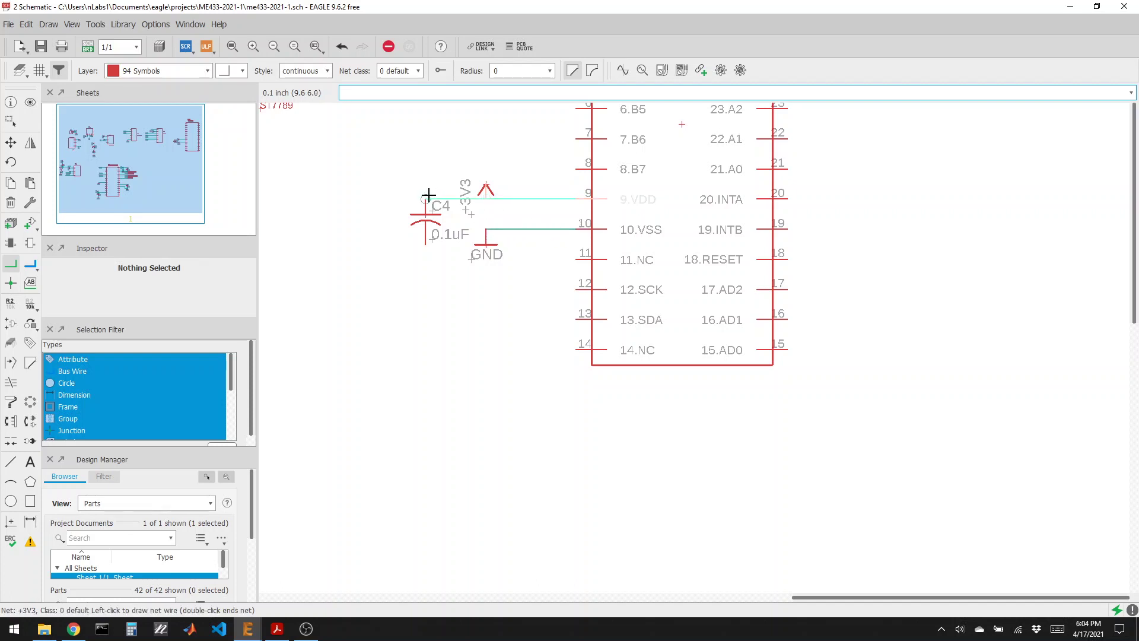
click(425, 198)
click(485, 230)
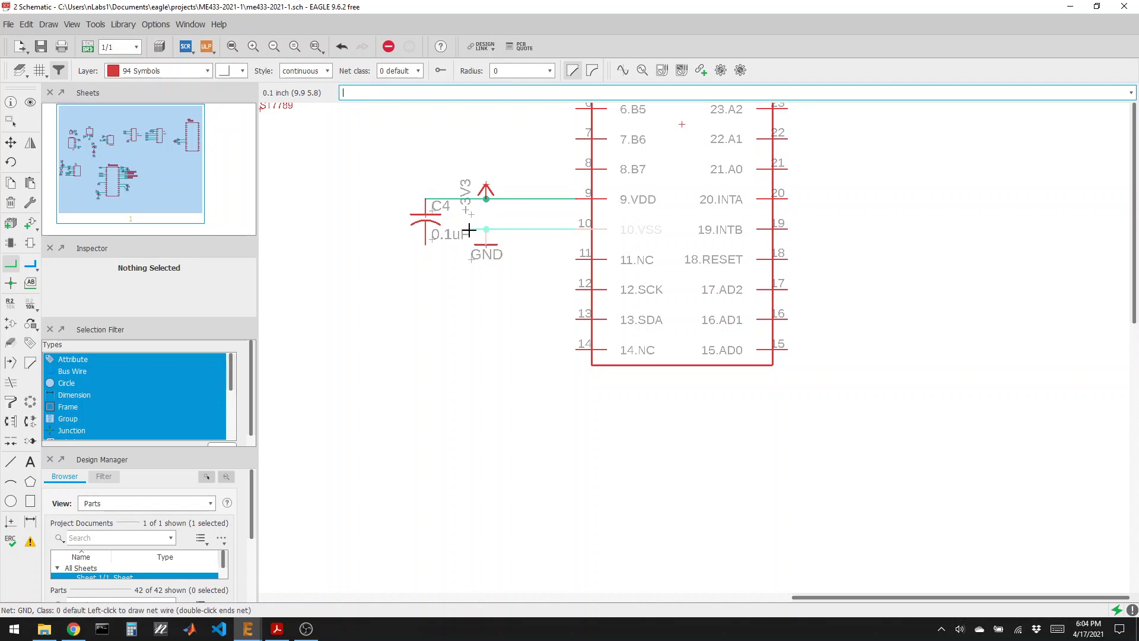
click(426, 244)
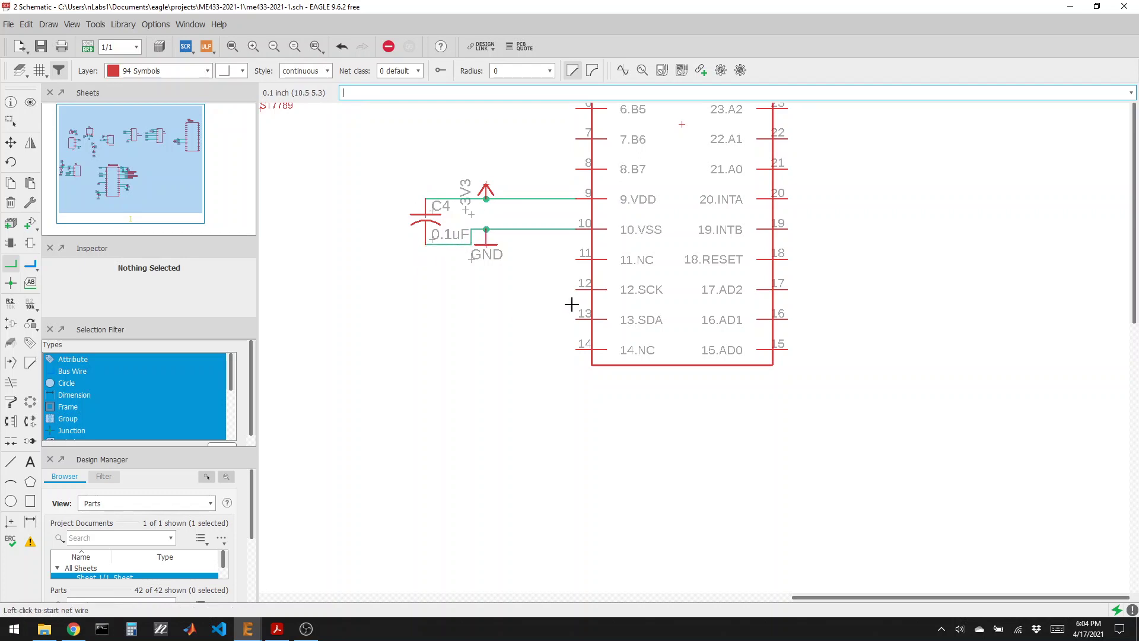
Draw short open-ended net wires outward from the MCP23017's SCK and SDA pins
scroll(744, 324, down, 3)
scroll(770, 295, up, 3)
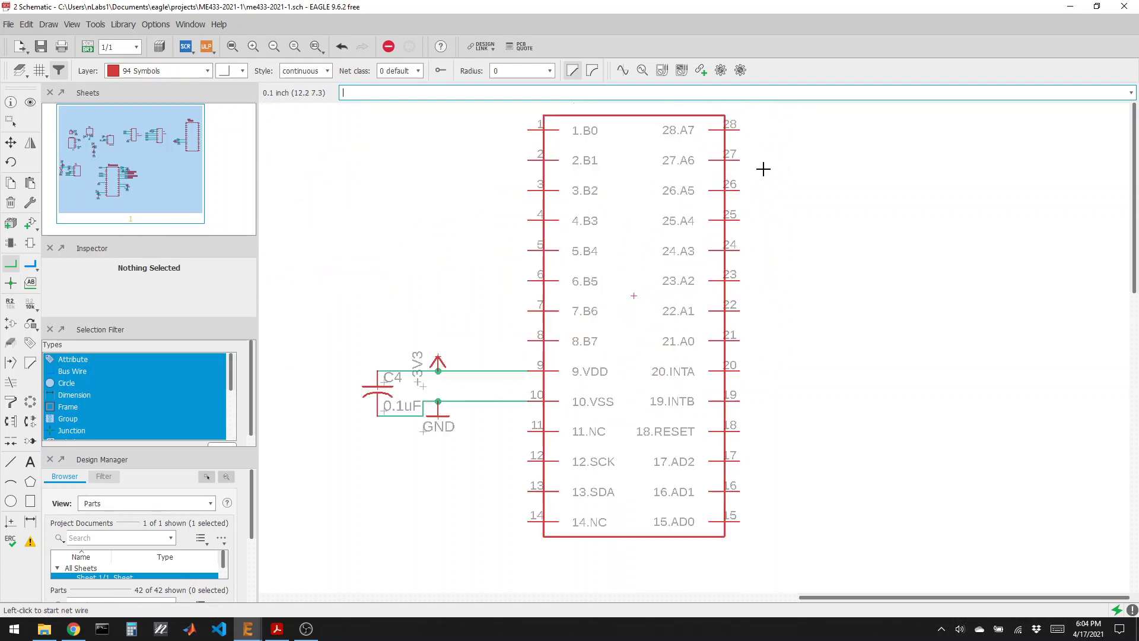
scroll(523, 285, down, 1)
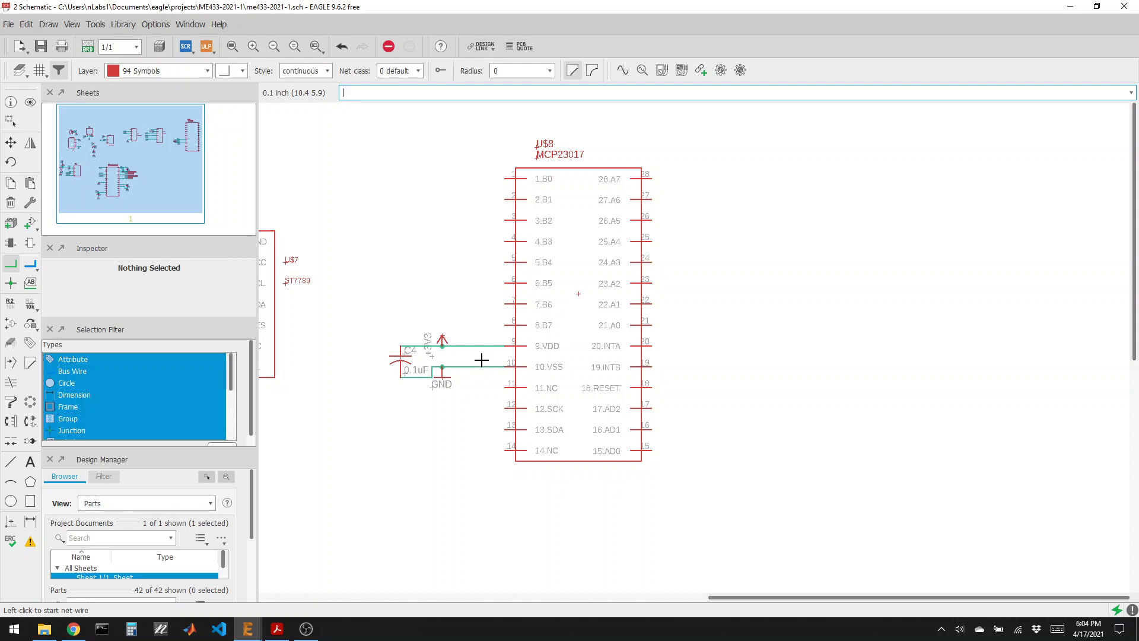
scroll(623, 336, down, 2)
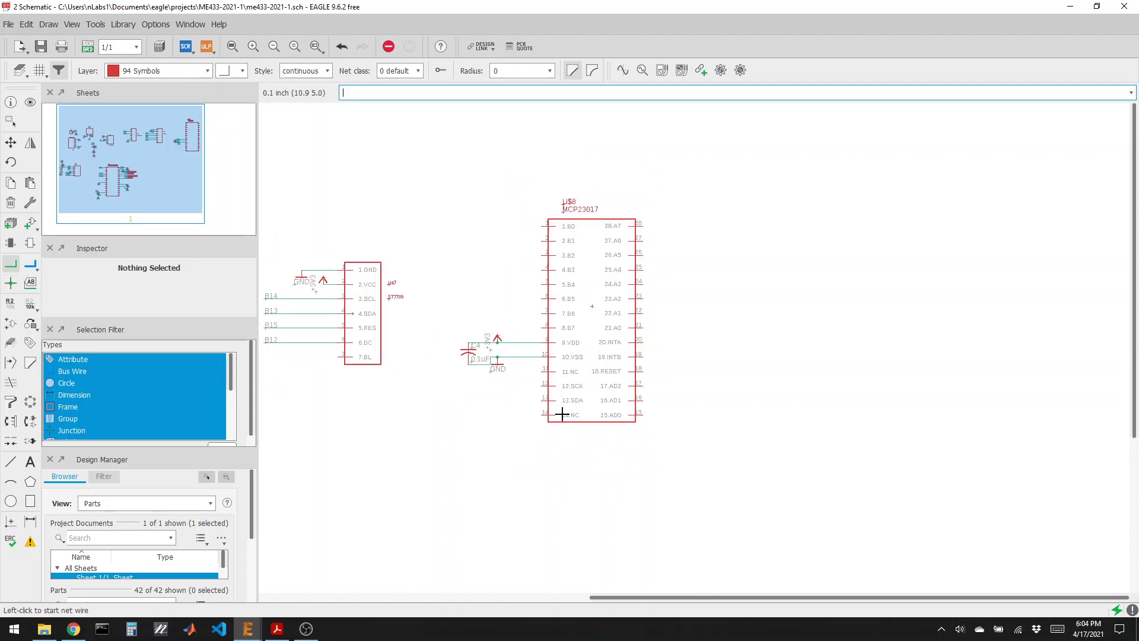
scroll(562, 414, up, 3)
scroll(463, 320, up, 2)
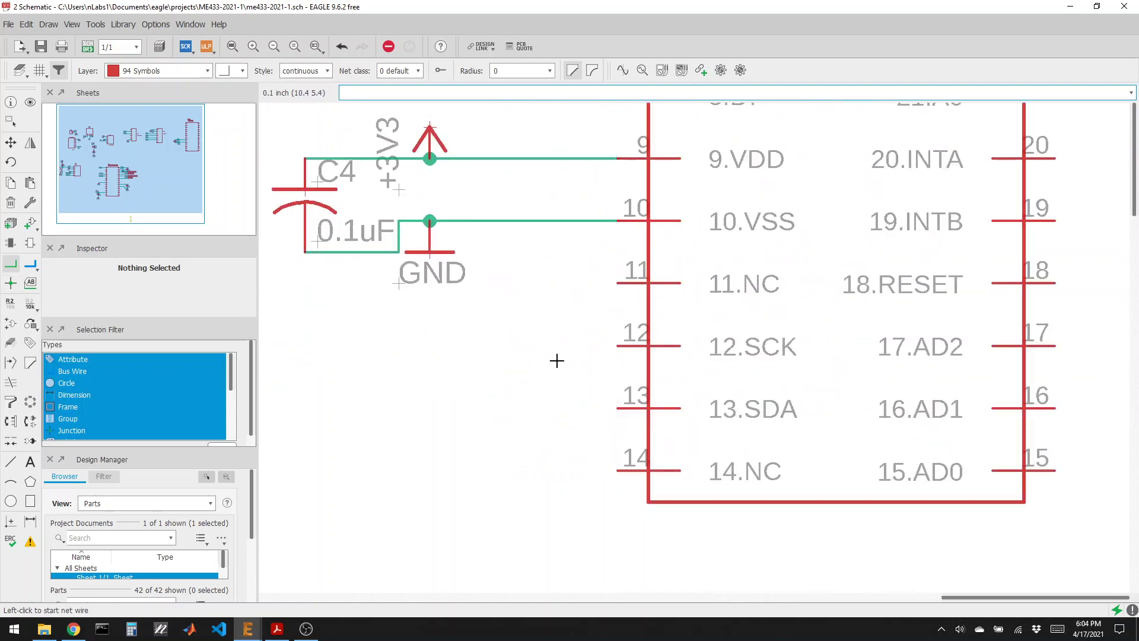
click(619, 346)
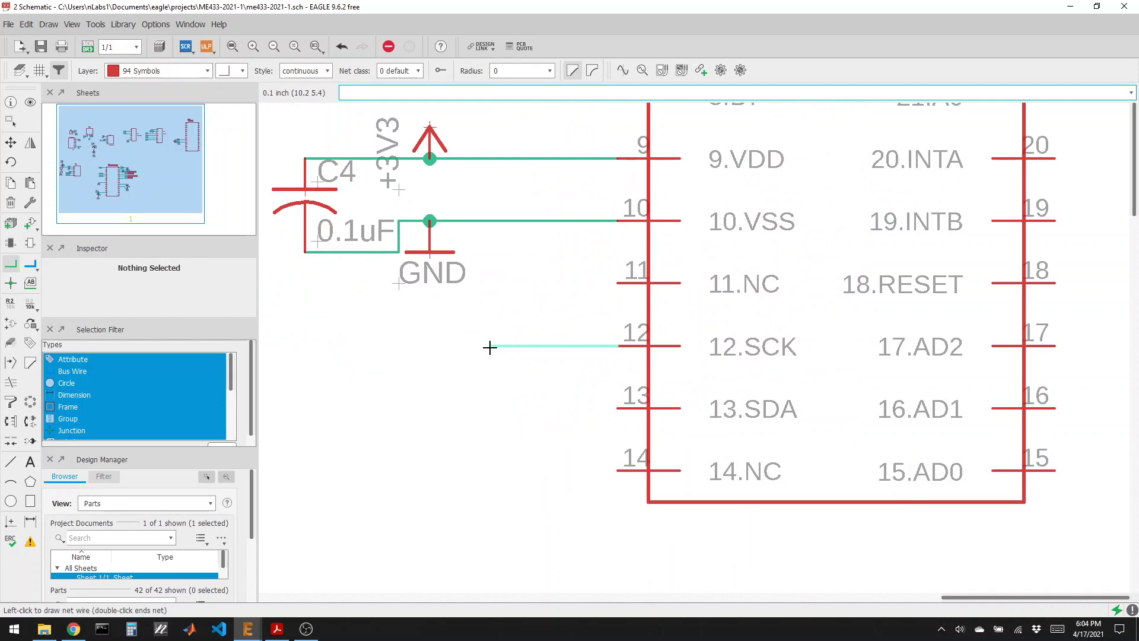
double_click(490, 347)
click(618, 407)
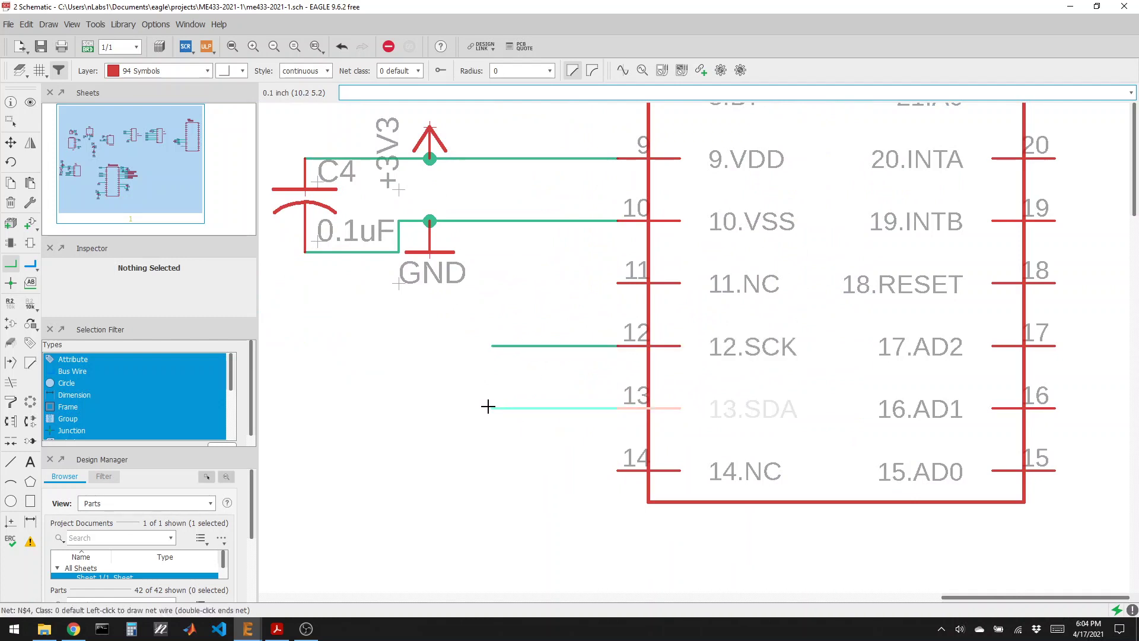
double_click(488, 406)
Place net name labels on the MCP23017's SCK and SDA wires
click(31, 283)
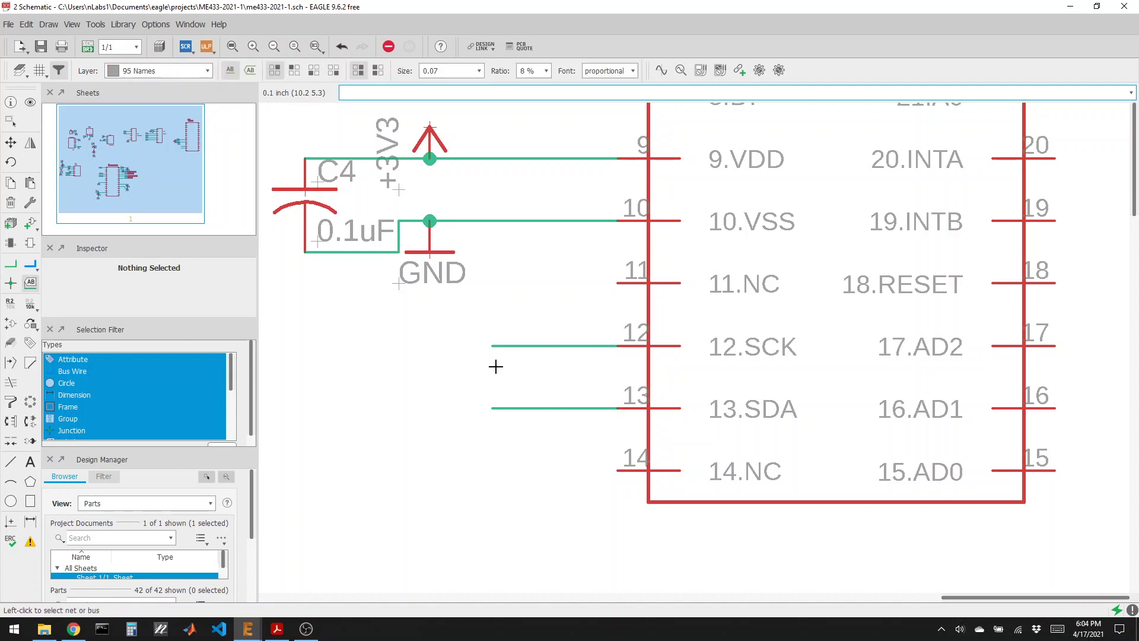
click(494, 345)
click(494, 345)
click(496, 408)
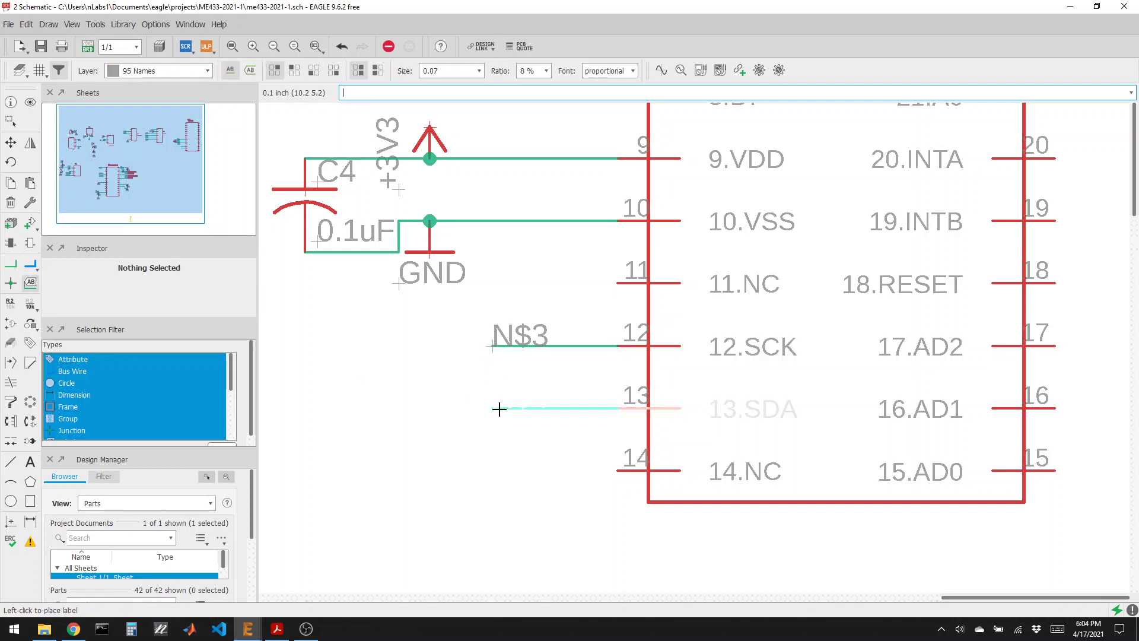
click(497, 408)
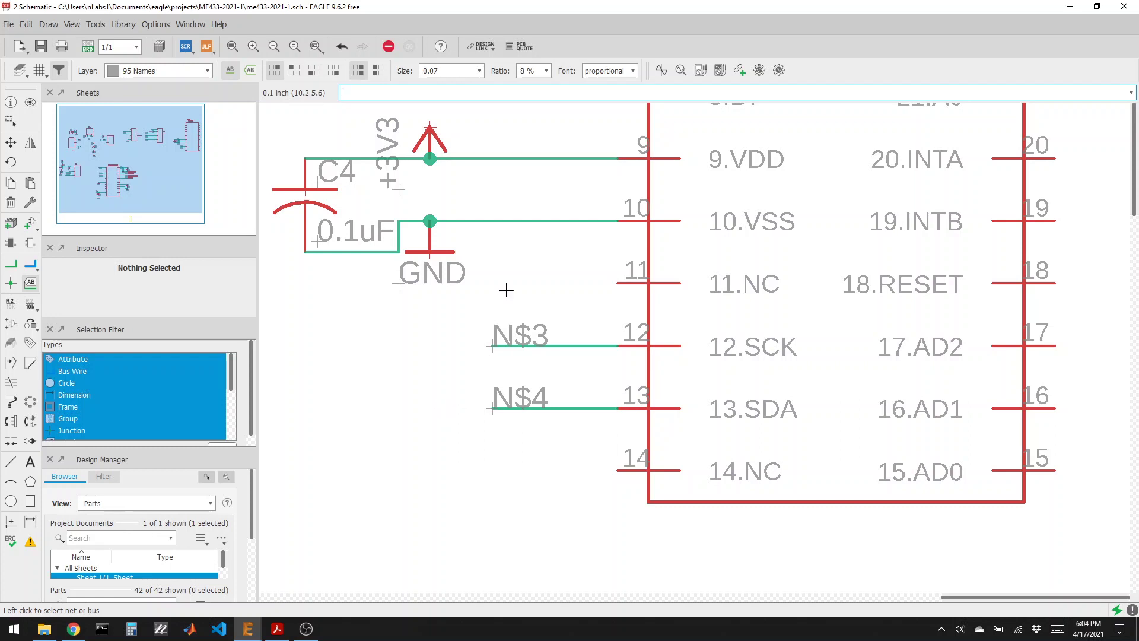
Rename the MCP23017's SCK net as B8 and its SDA net as B9
scroll(515, 222, down, 2)
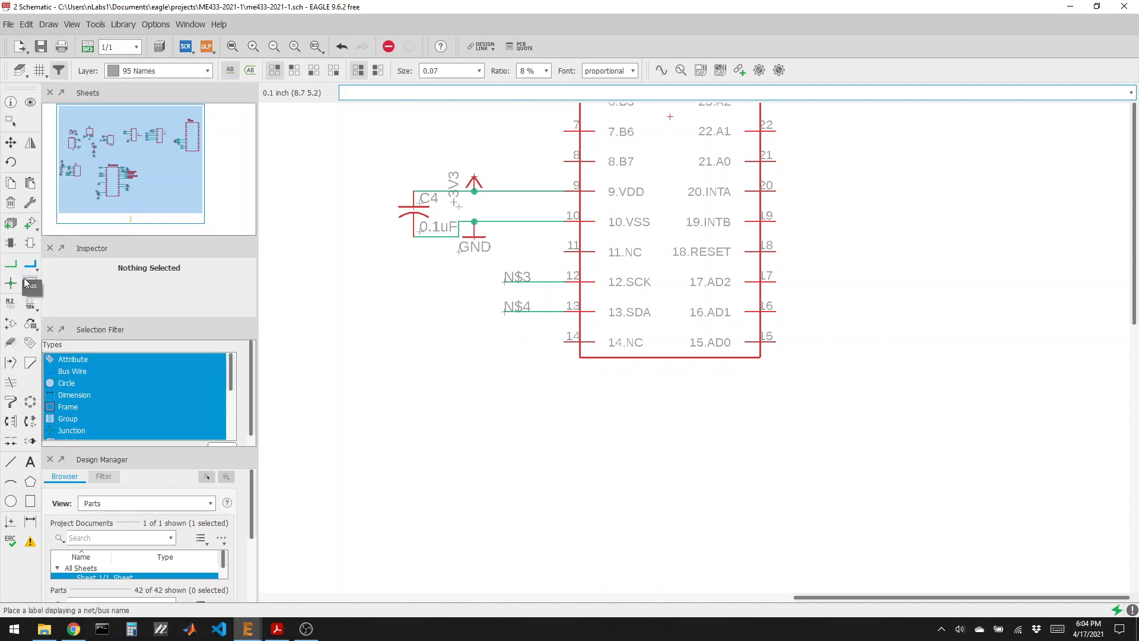
click(11, 301)
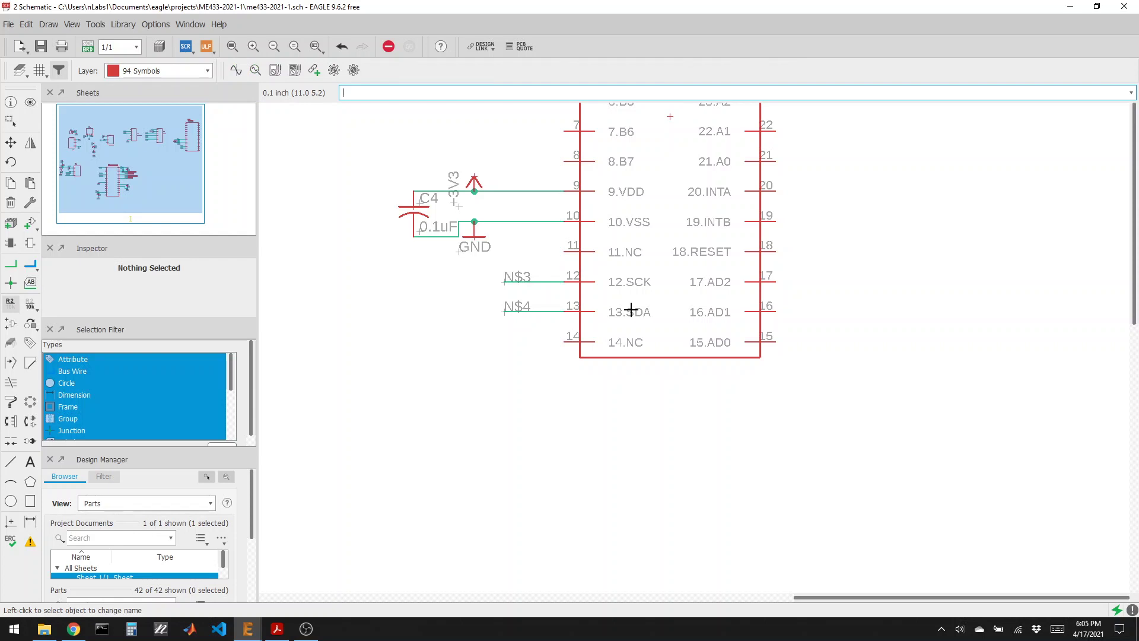
click(515, 280)
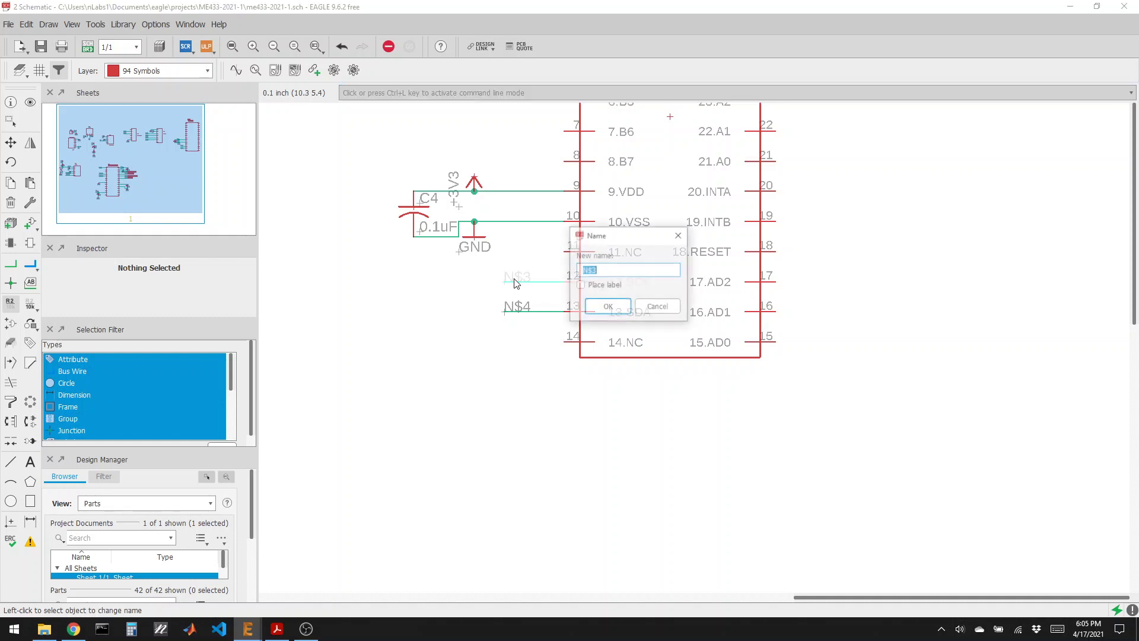
click(604, 307)
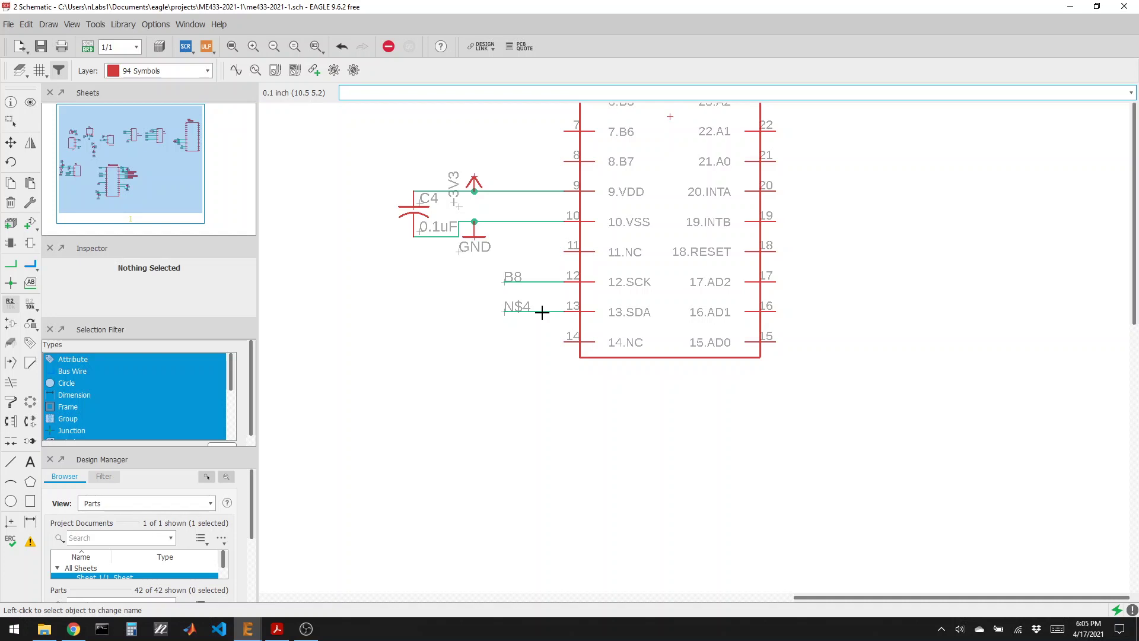
click(514, 307)
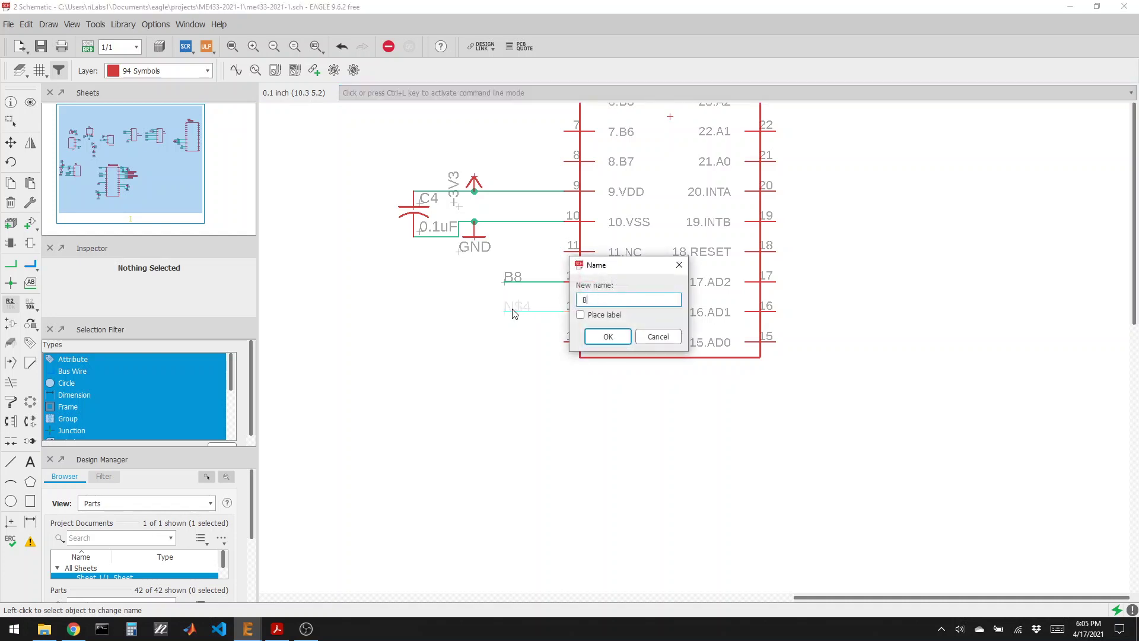
text(B9)
key(Return)
Copy the 10k resistor from the MCLR pull-up twice, placing both copies staggered between the ST7789 and the MCP23017
scroll(692, 298, down, 3)
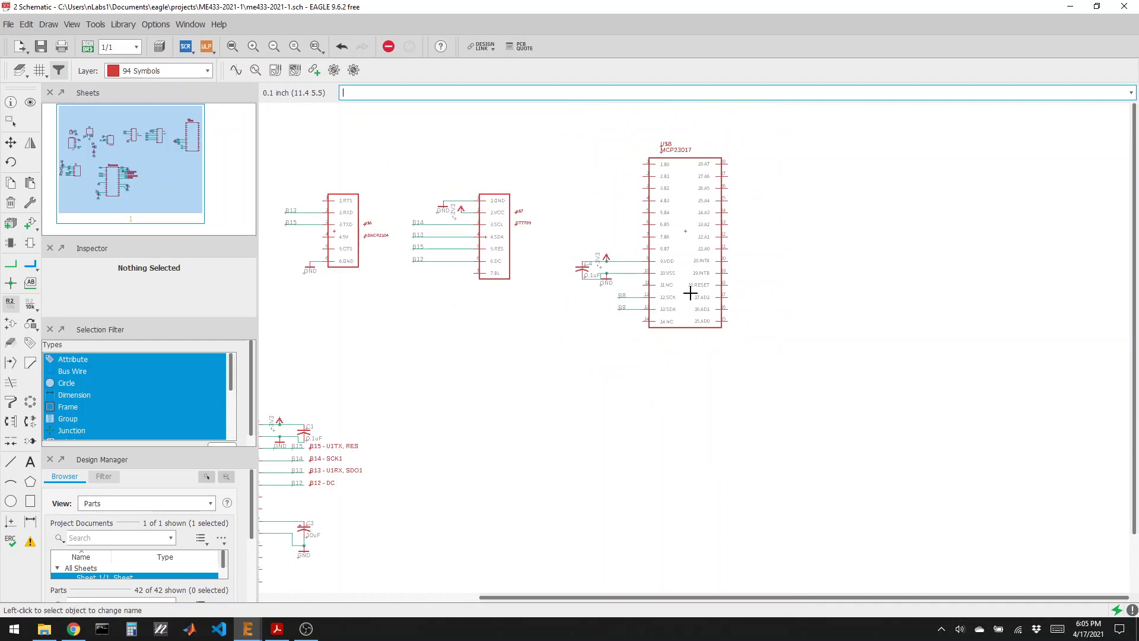
scroll(670, 249, up, 3)
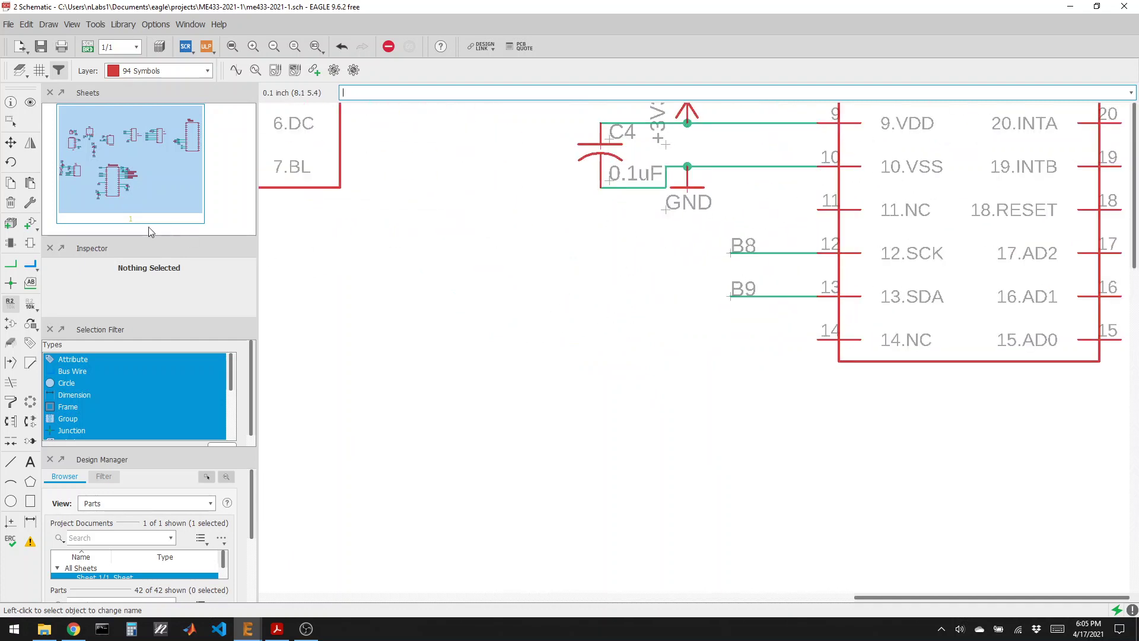
scroll(831, 416, down, 5)
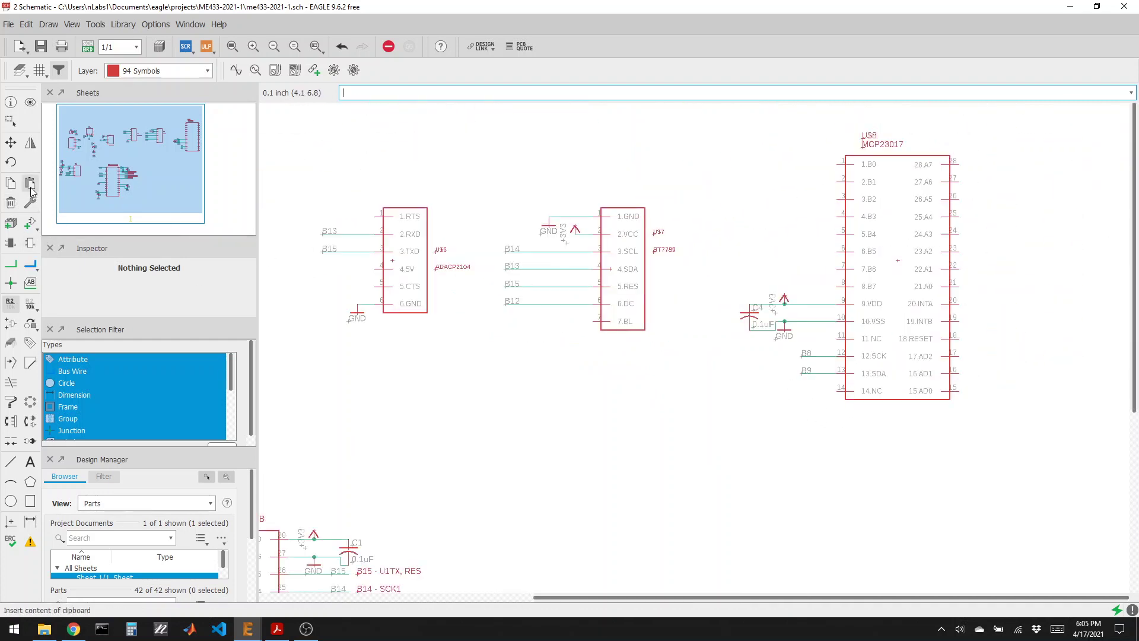
click(11, 183)
scroll(841, 386, down, 3)
scroll(504, 496, up, 2)
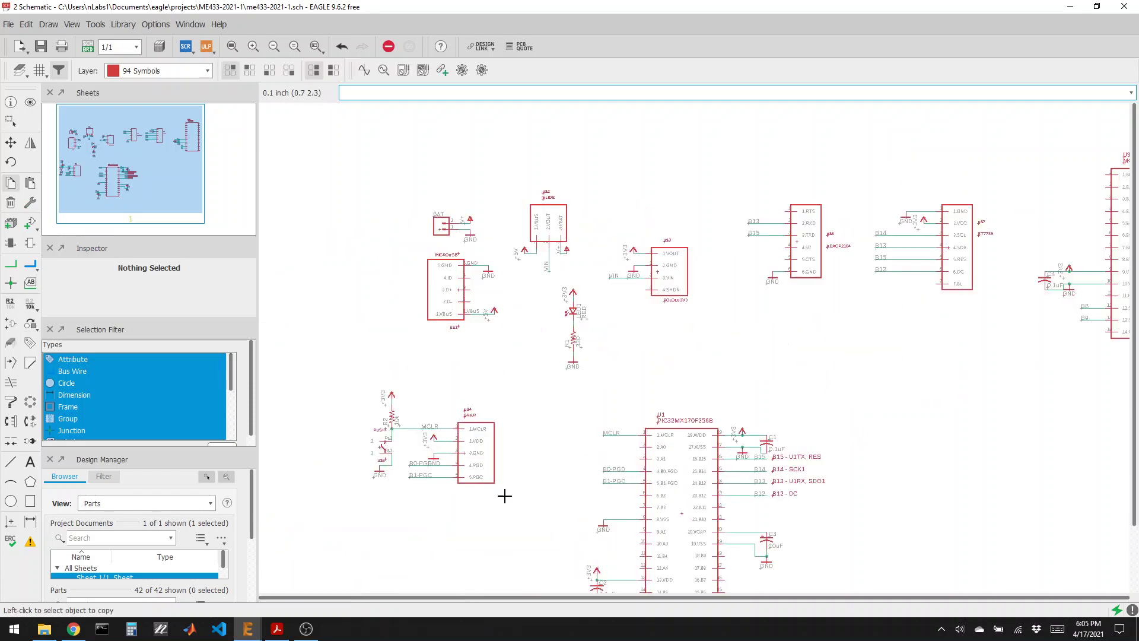
scroll(368, 576, up, 2)
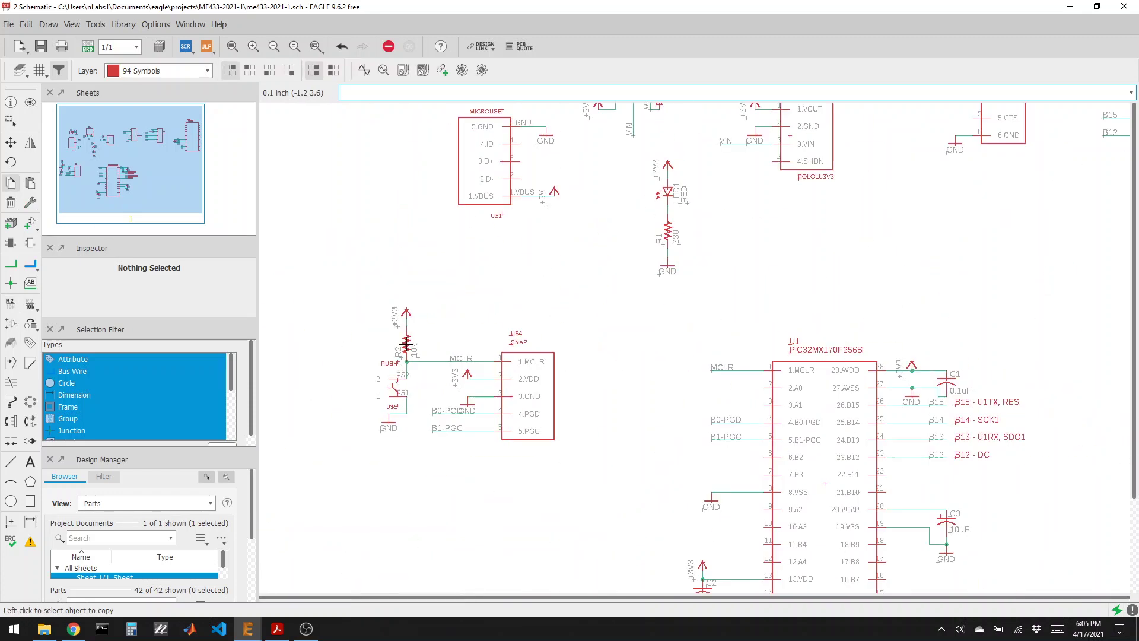
click(407, 343)
scroll(946, 356, down, 8)
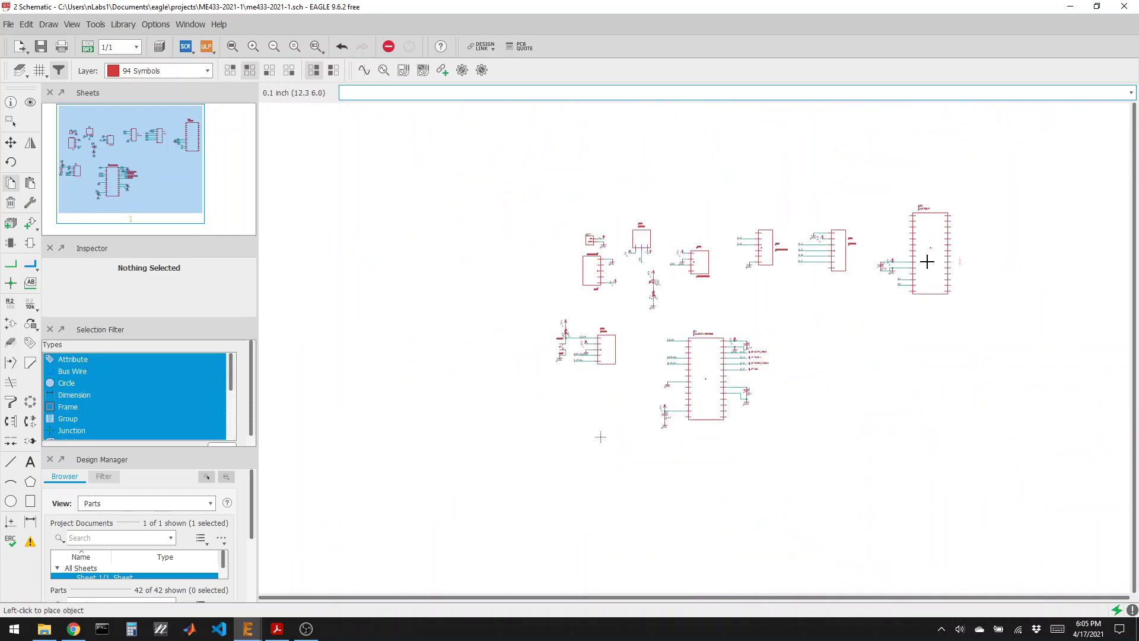
scroll(927, 261, up, 8)
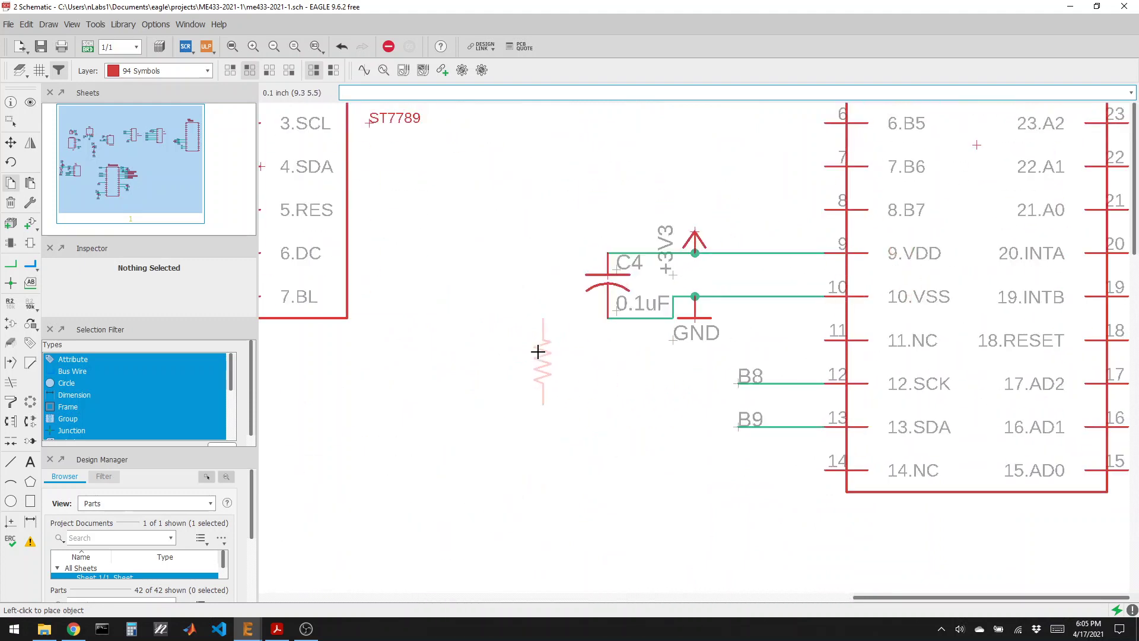
click(515, 331)
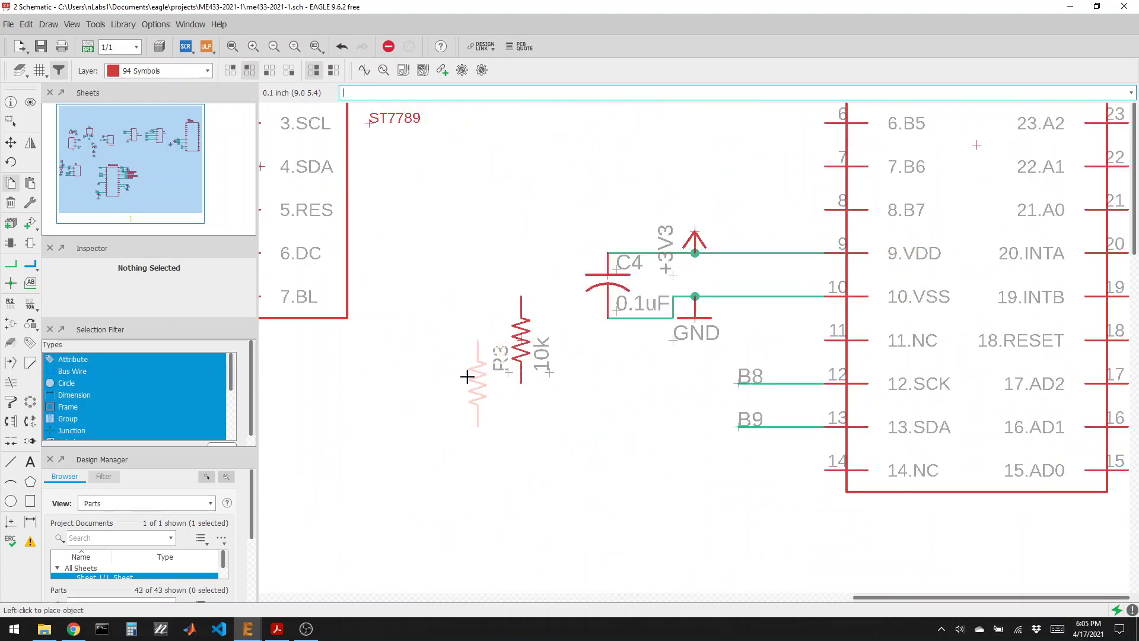
click(446, 377)
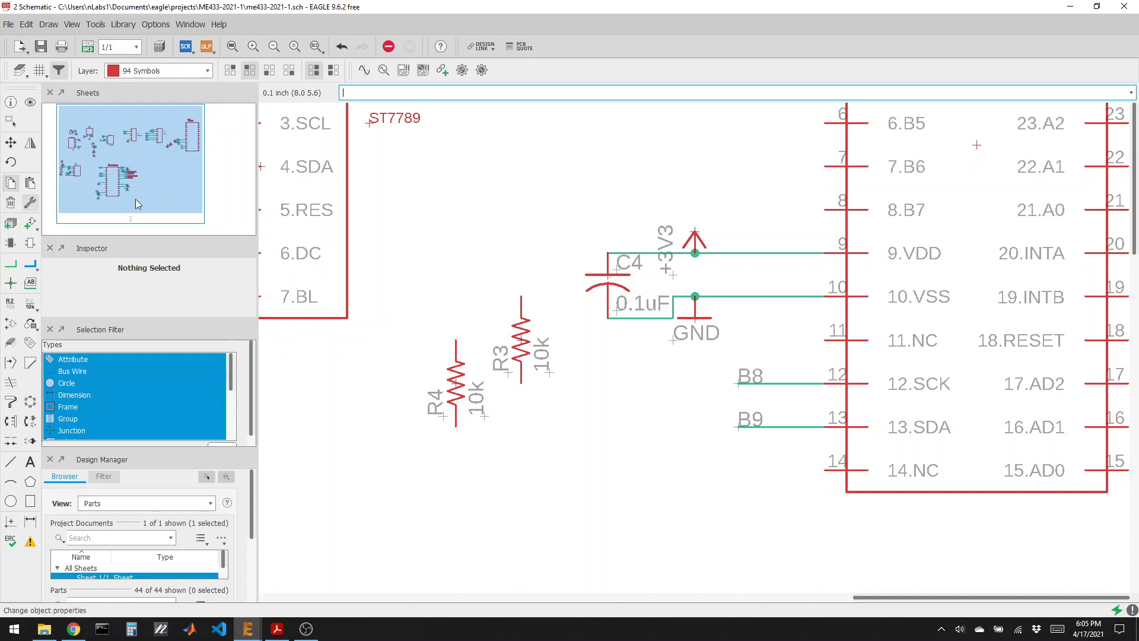
Copy the MCP23017's +3V3 supply symbol above each of the two new 10k resistors, R3 and R4
click(697, 237)
click(523, 257)
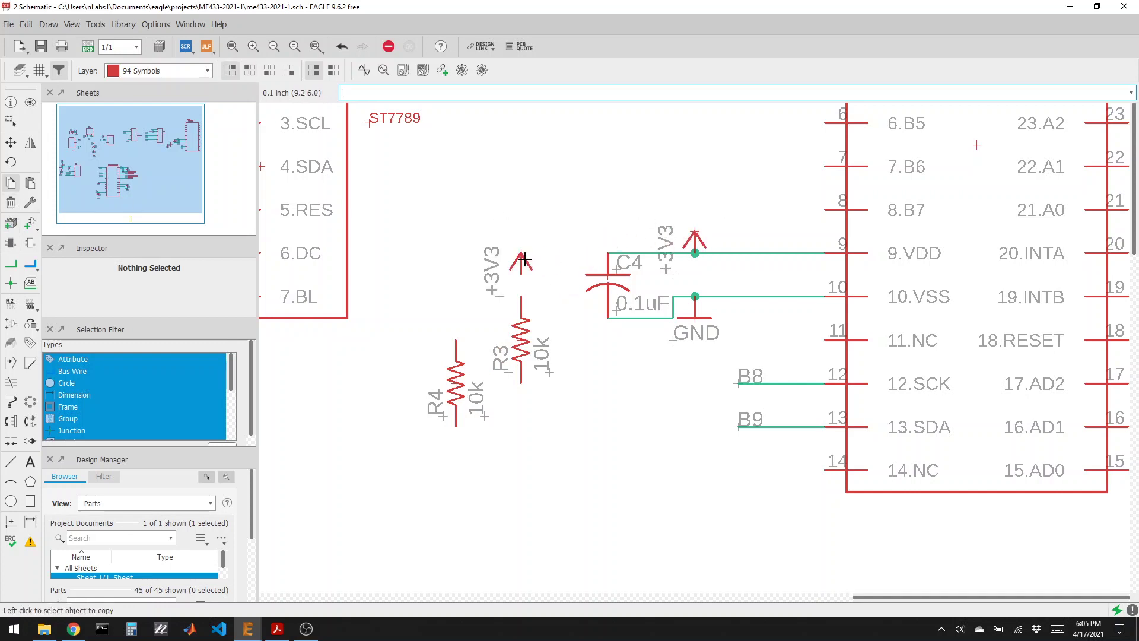
click(452, 303)
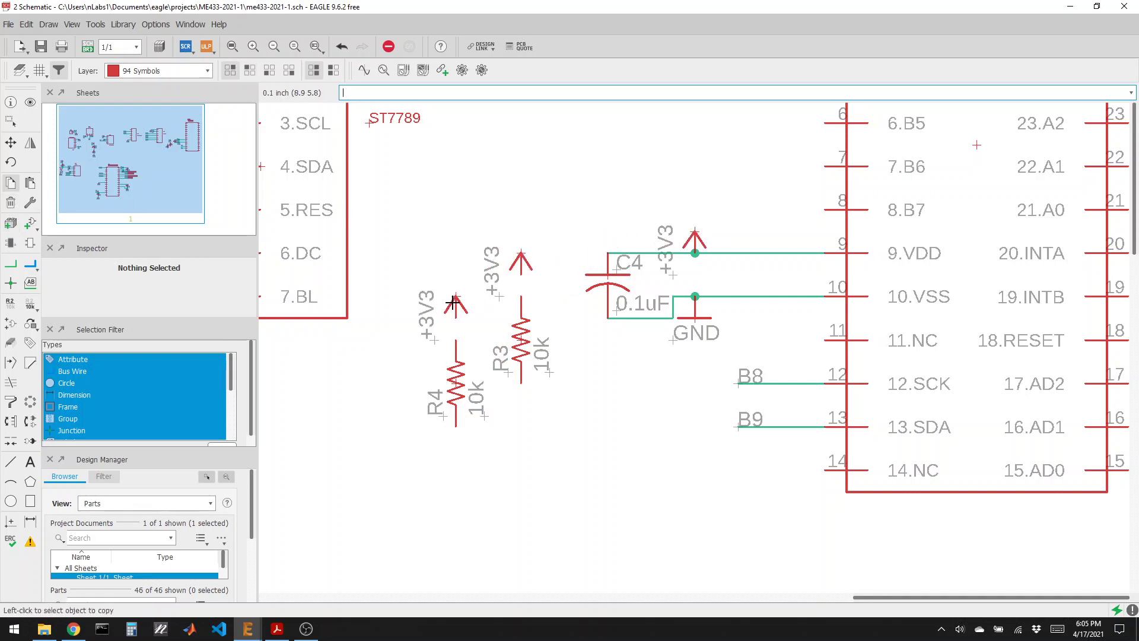
Wire the B9 net to the lower end of R4 and R4's upper end to its +3V3 symbol
click(10, 263)
click(741, 427)
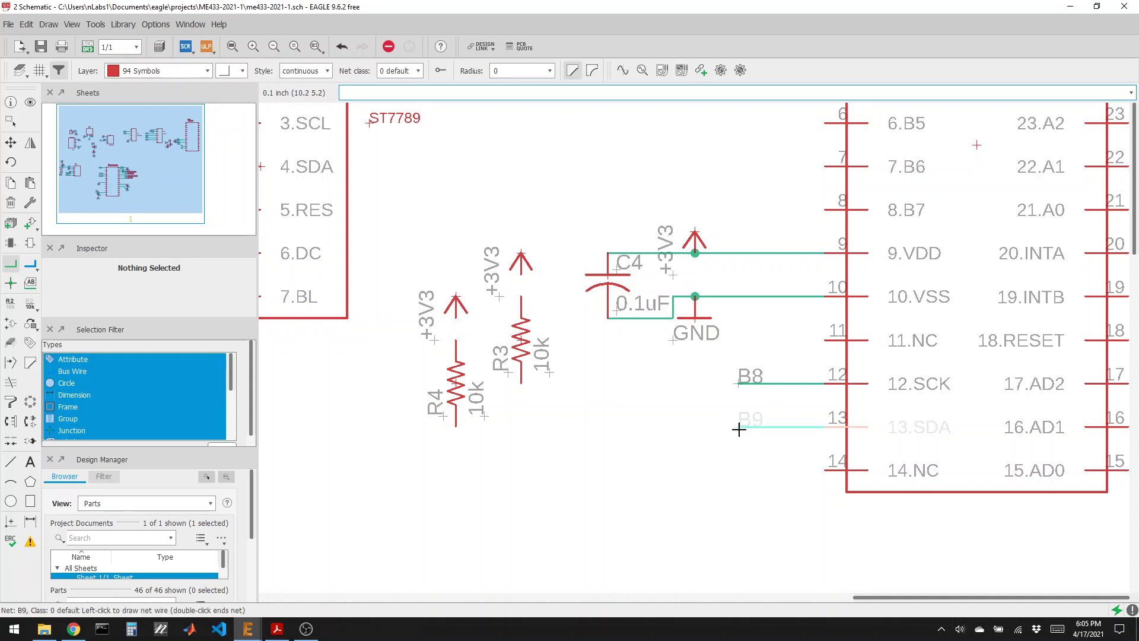
click(456, 426)
click(456, 340)
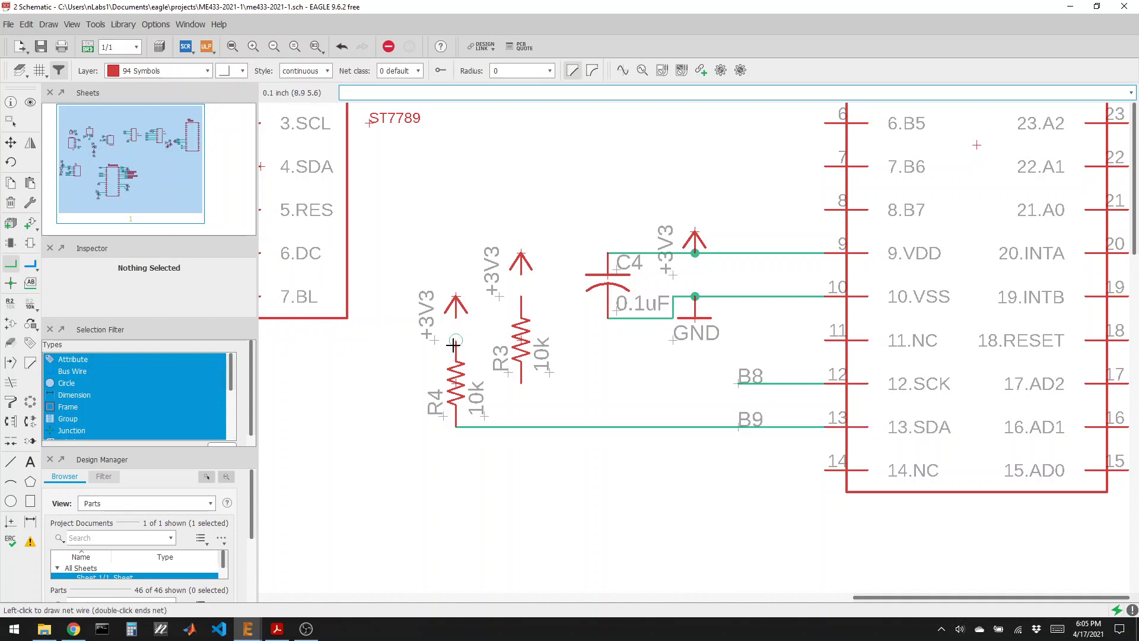
click(456, 320)
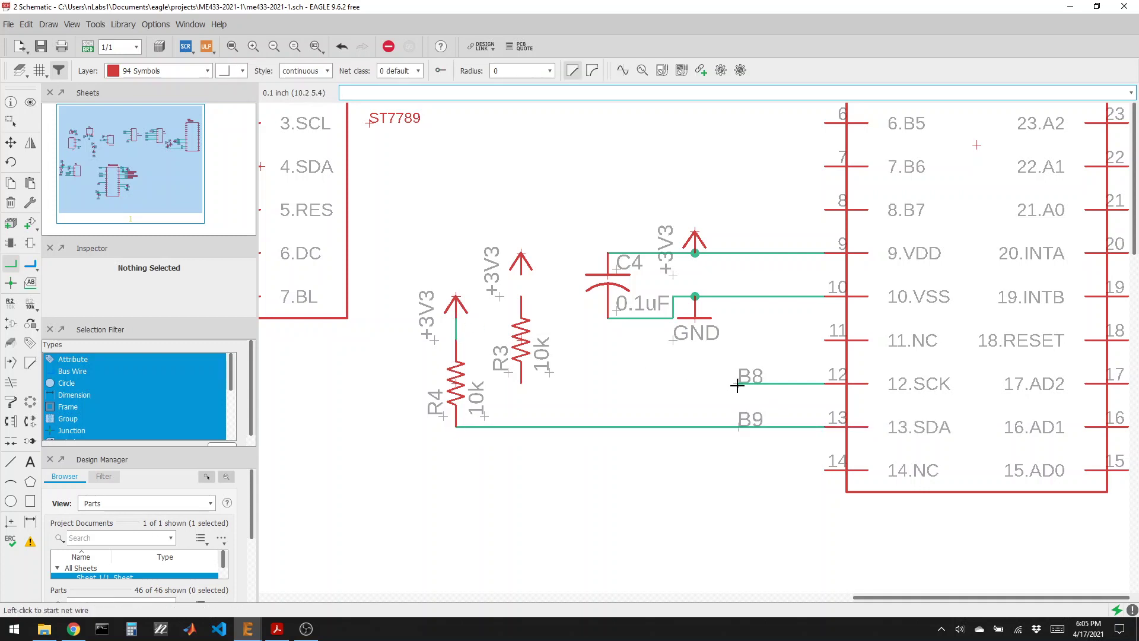
Wire the B8 net to the lower end of R3 and R3's upper end to its +3V3 symbol
click(737, 384)
click(521, 384)
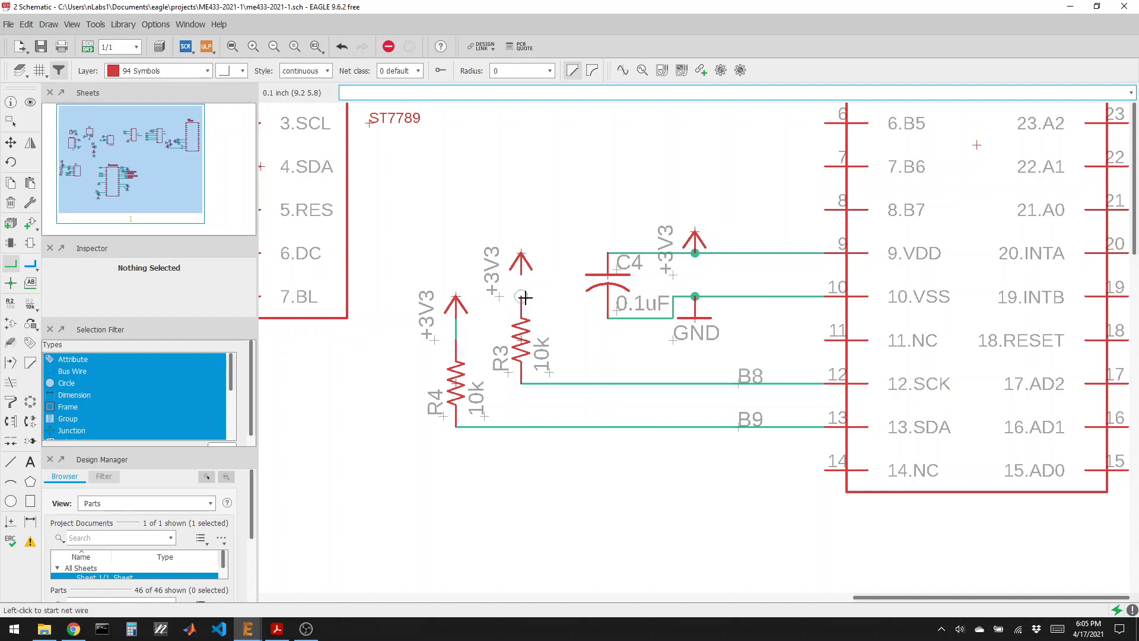
click(522, 297)
click(521, 272)
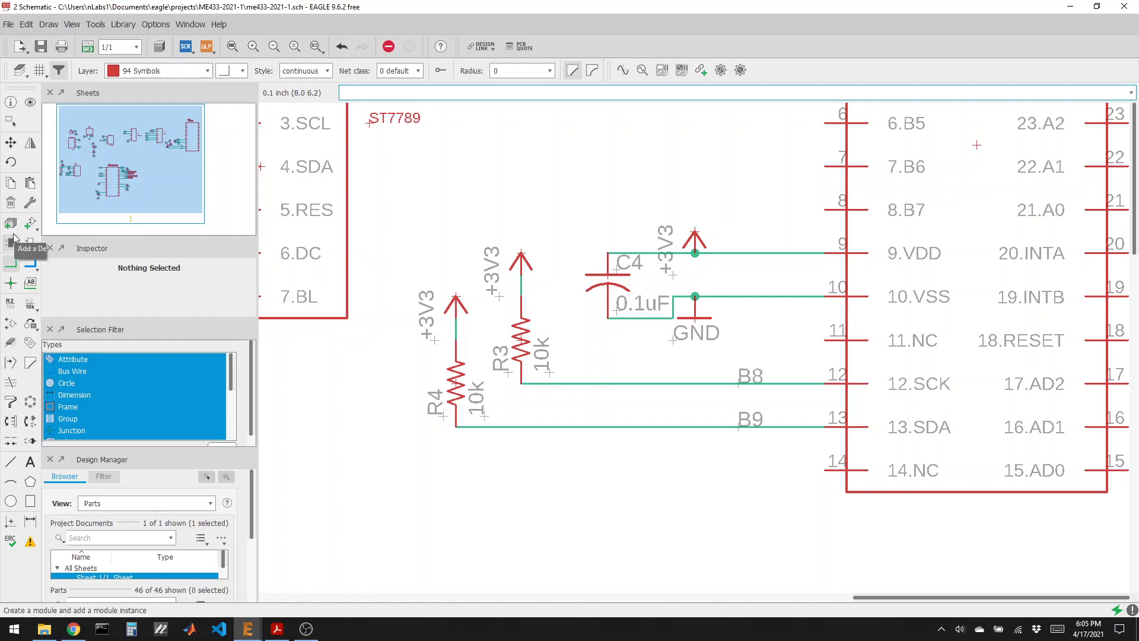
Draw short open-ended net wires outward from the PIC32's B9 and B8 pins
scroll(534, 272, down, 5)
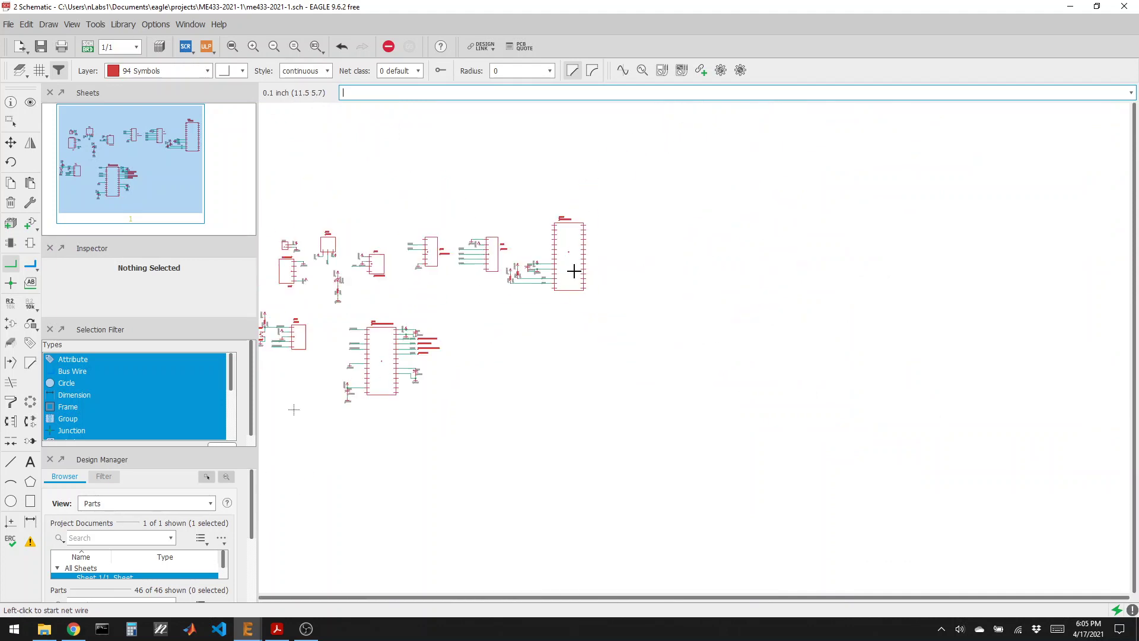
scroll(389, 362, up, 6)
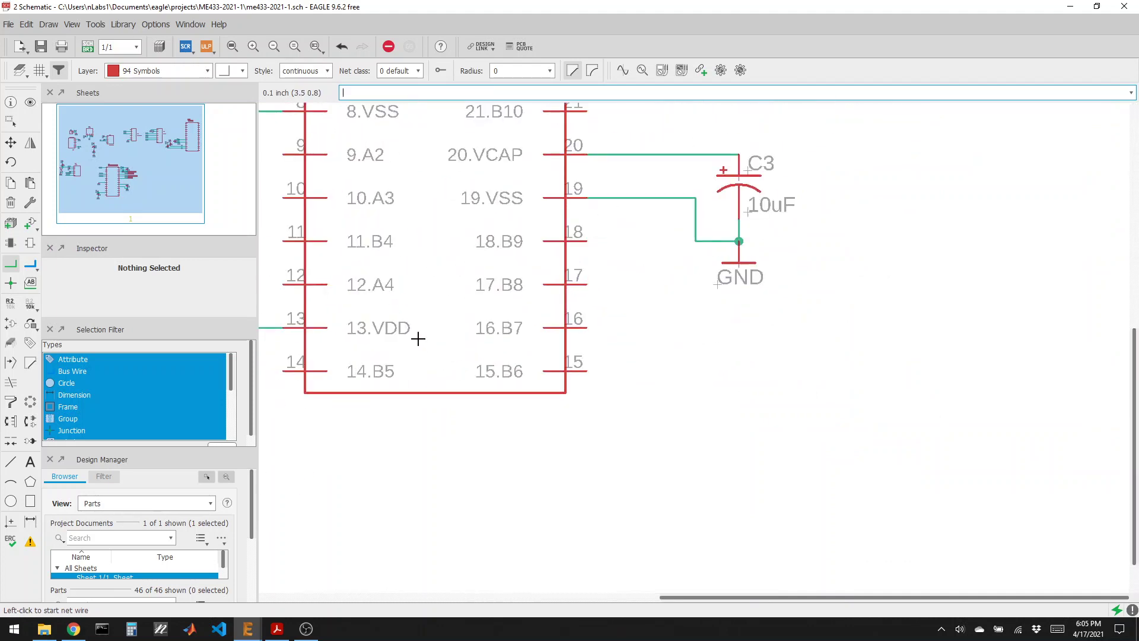
scroll(419, 338, down, 2)
click(526, 272)
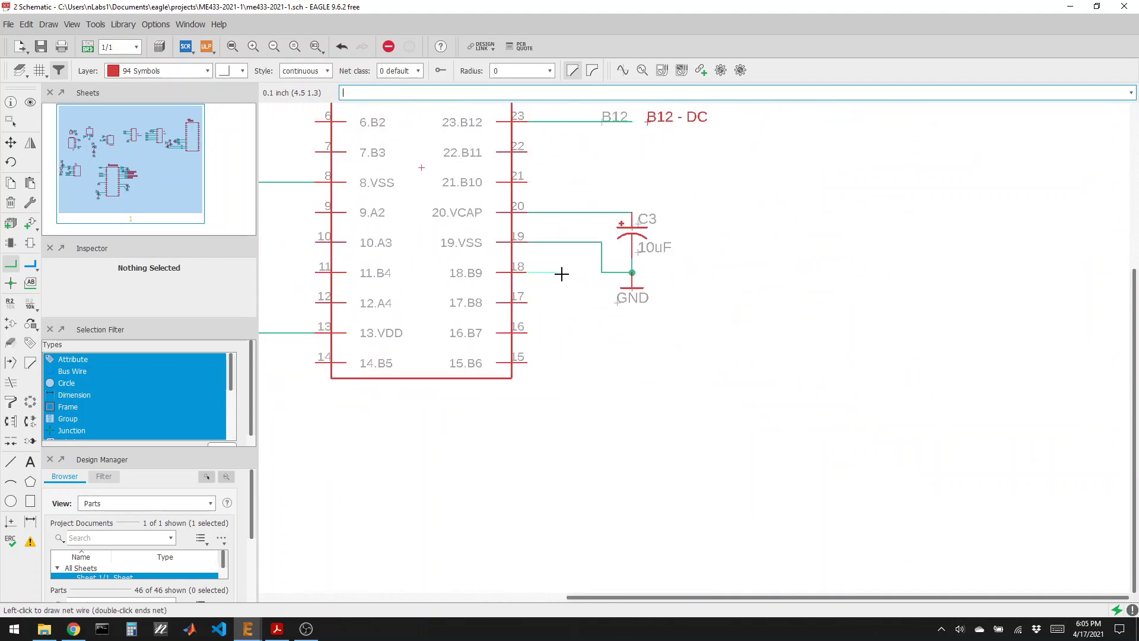
double_click(556, 273)
click(527, 302)
double_click(557, 303)
Place net name labels on the PIC32's B9 and B8 wires
click(30, 282)
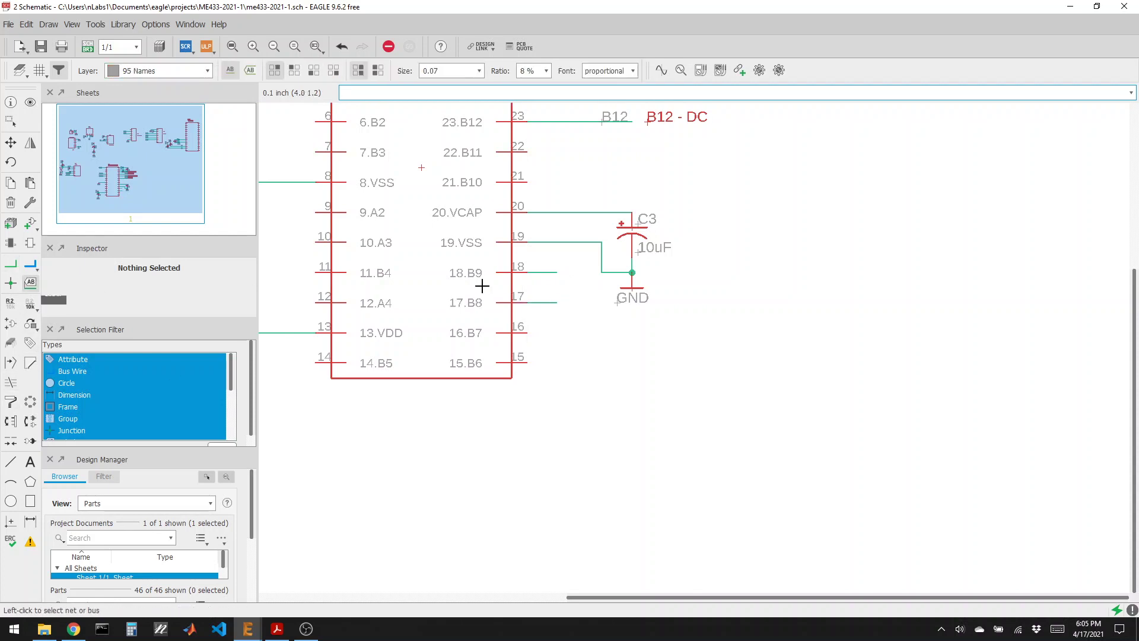
click(534, 272)
click(541, 273)
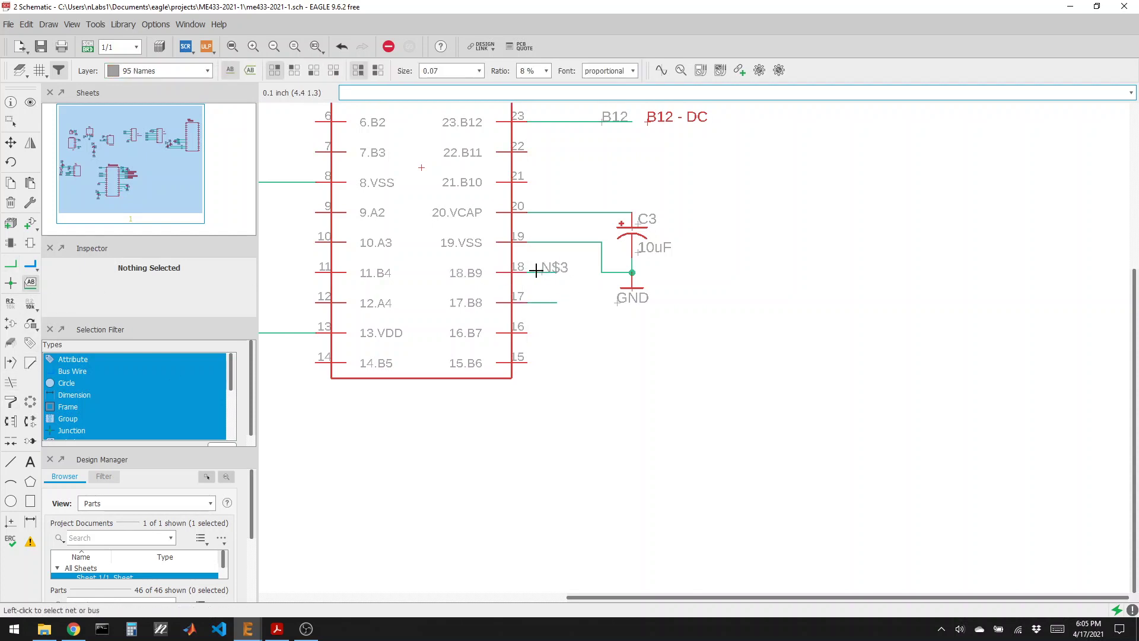
click(538, 302)
click(541, 303)
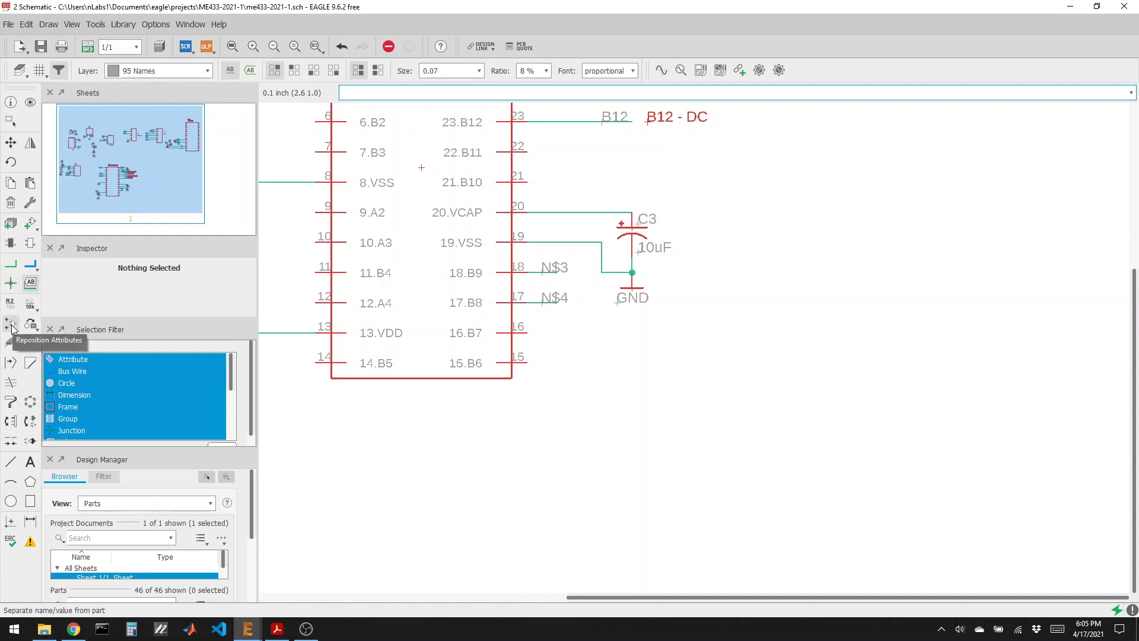
Rename the PIC32's pin 18 net as B9 and pin 17 net as B8, connecting them to the existing nets
click(11, 303)
click(552, 273)
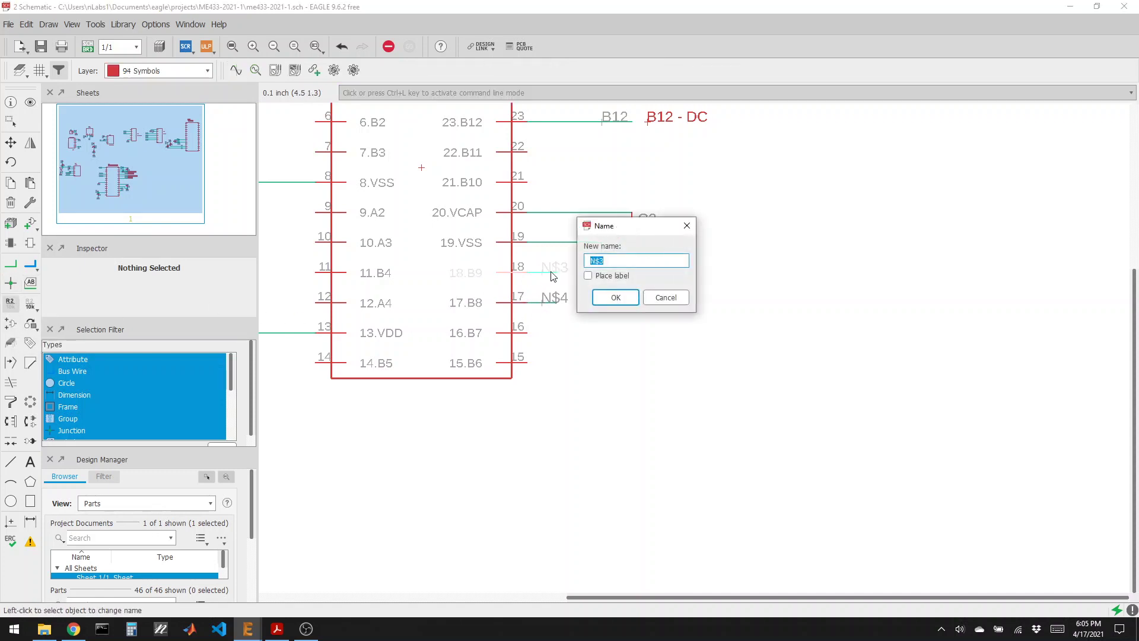
text(B9)
key(Return)
click(522, 300)
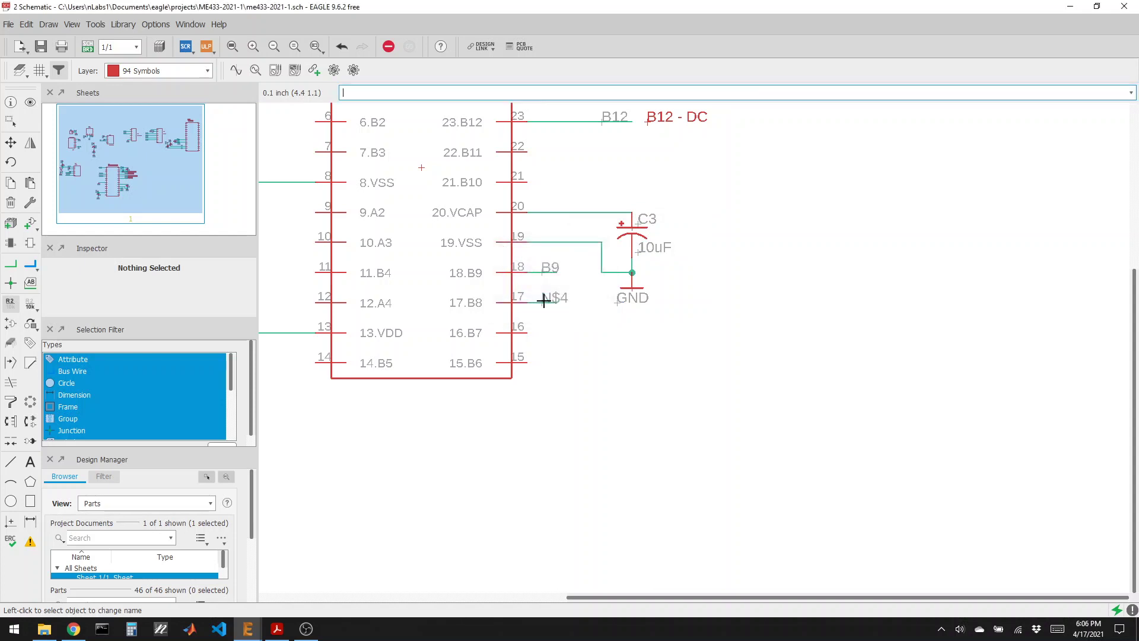
click(545, 300)
text(B8)
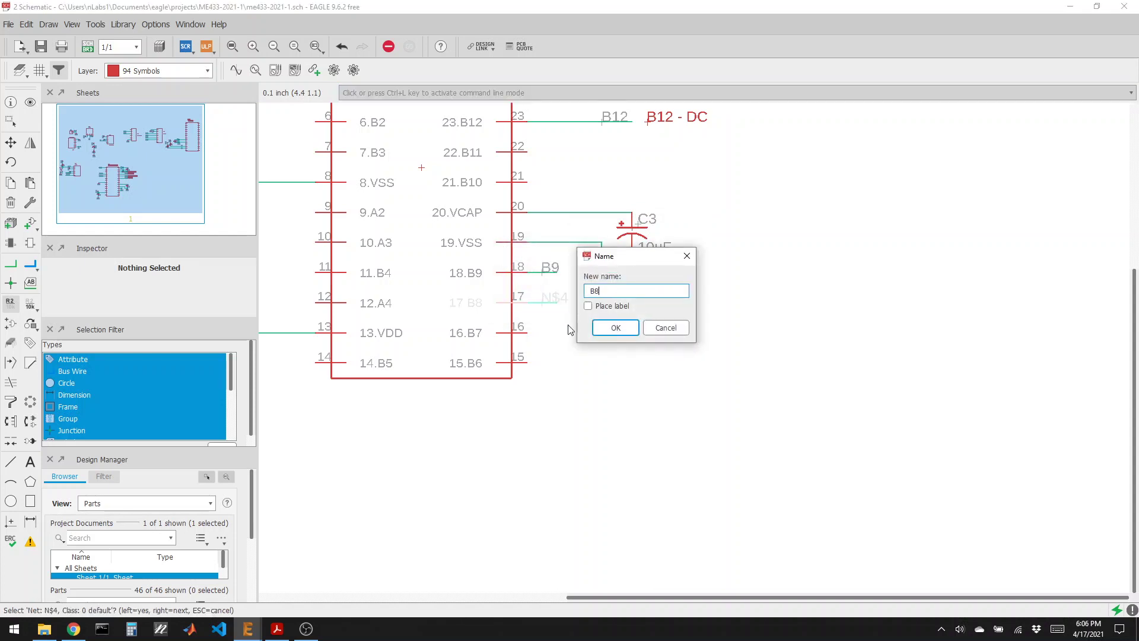
click(618, 330)
click(593, 353)
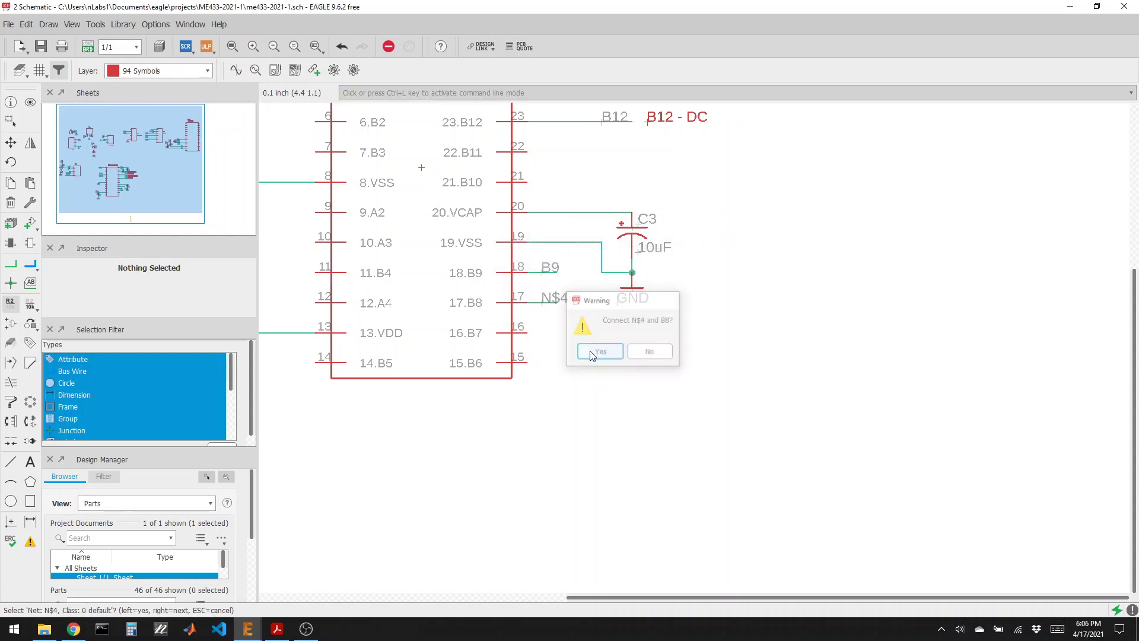
Place the text note "B9 - SDA1" beneath the PIC32's B9 label and a second copy beneath its B8 label
click(34, 465)
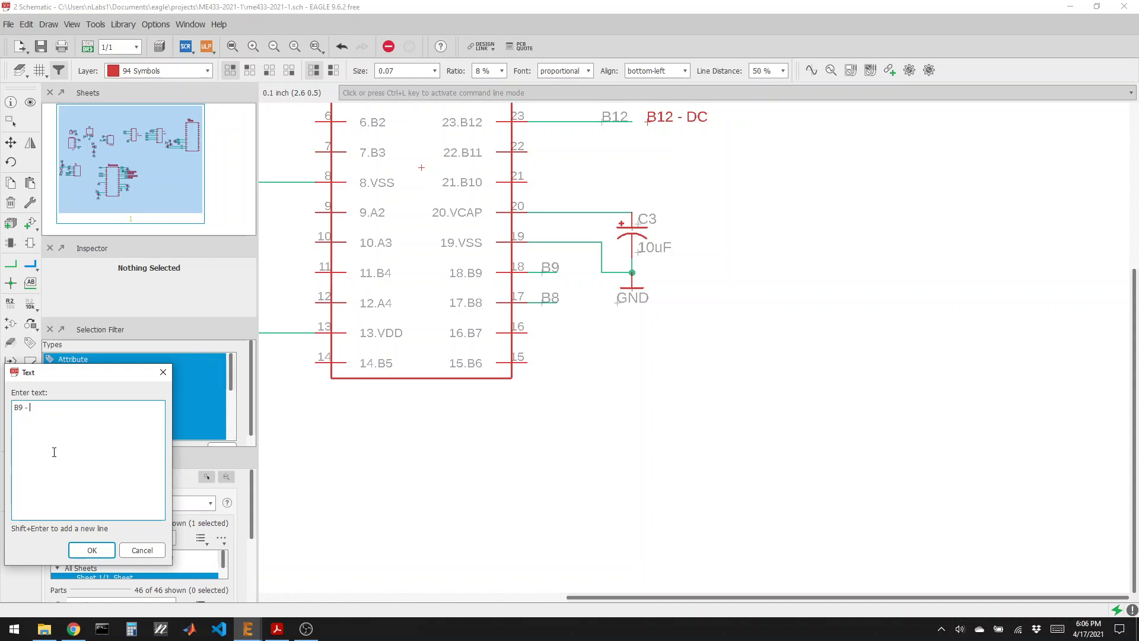
text(SDA1)
key(Return)
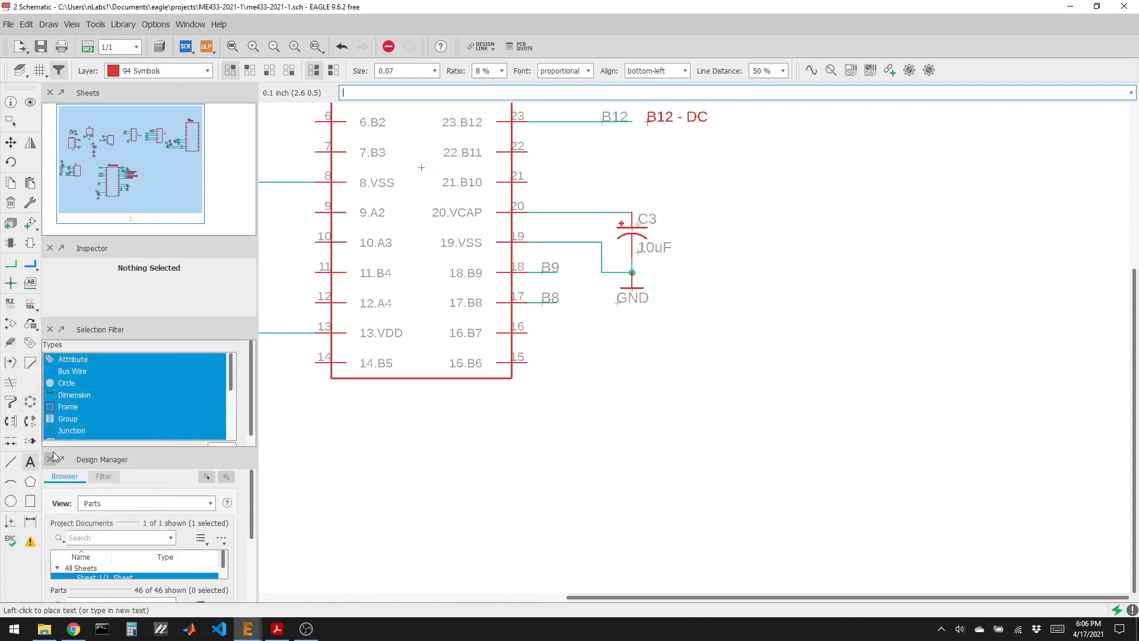
click(546, 280)
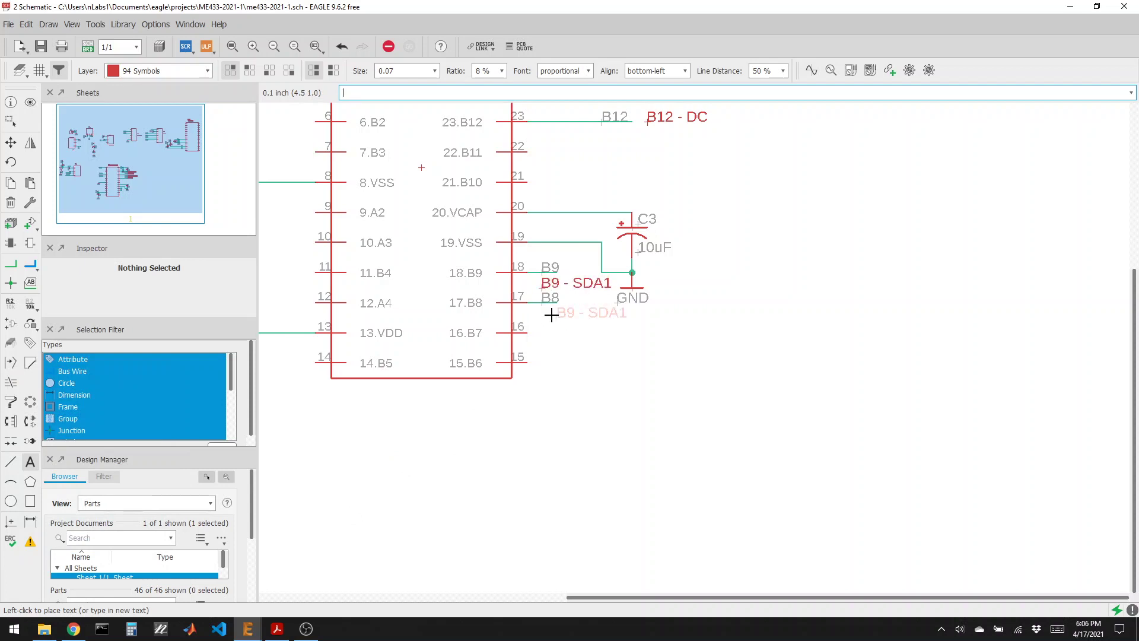
click(542, 317)
Change the text note beneath the PIC32's B8 label to "B8 - SCL1"
click(10, 304)
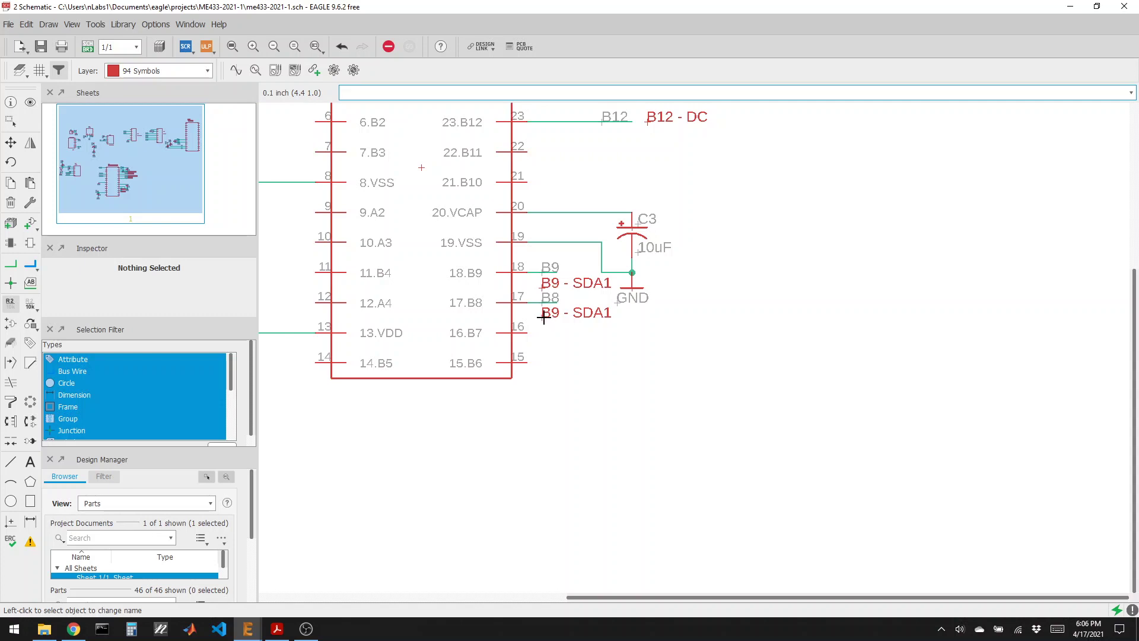
click(10, 102)
click(545, 316)
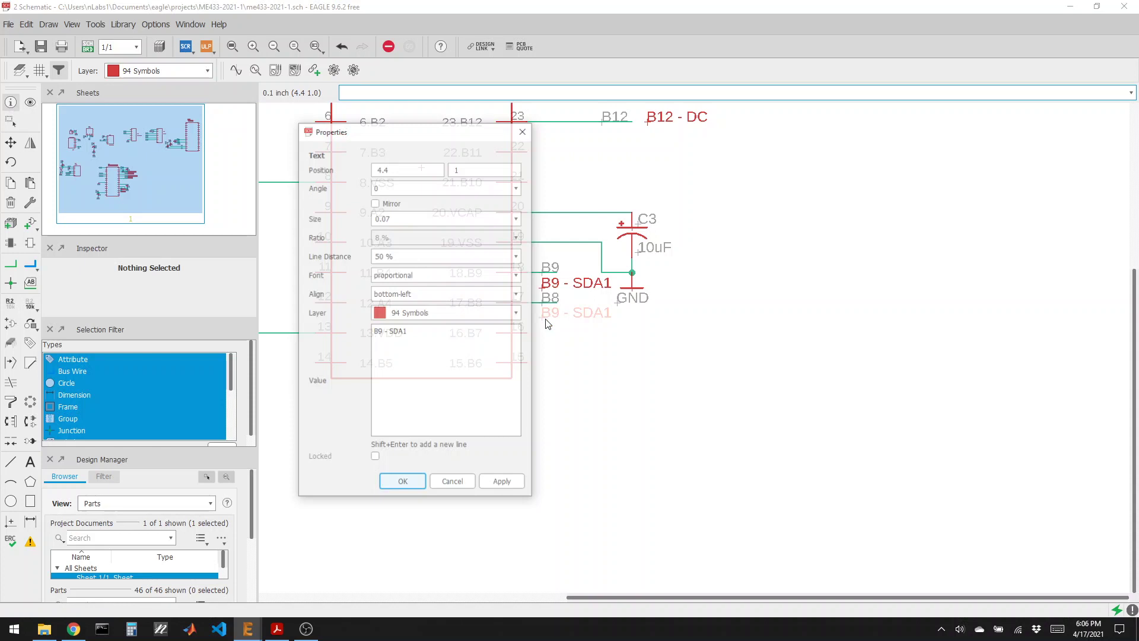
click(444, 336)
key(BackSpace)
key(BackSpace)
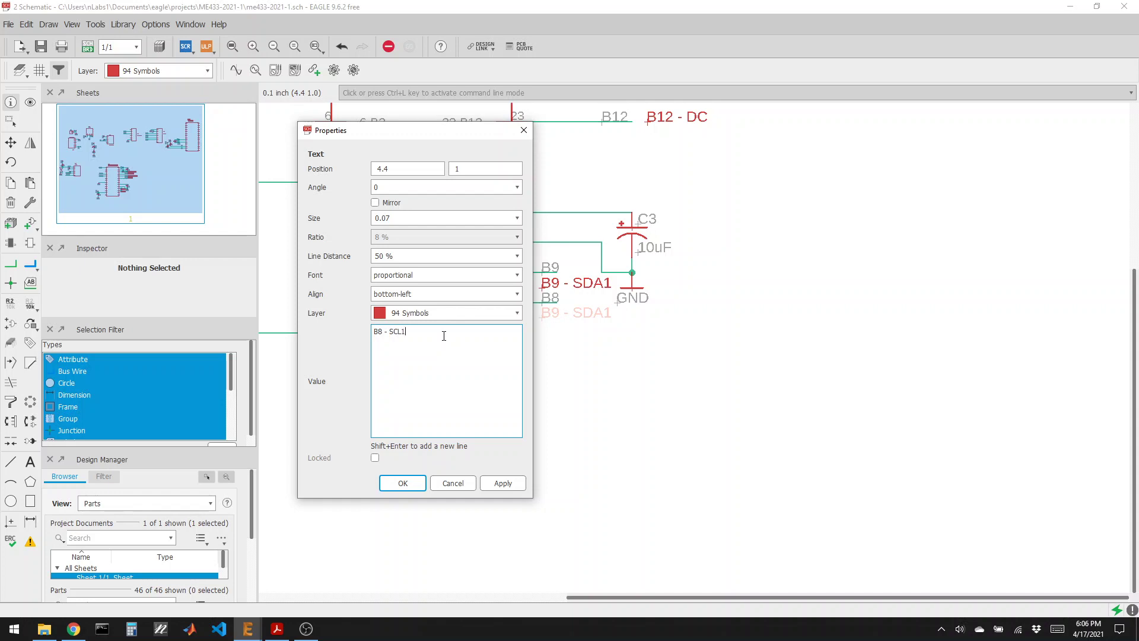
key(Return)
Save the schematic with its completed SDA1 and SCL1 notes
scroll(496, 379, down, 4)
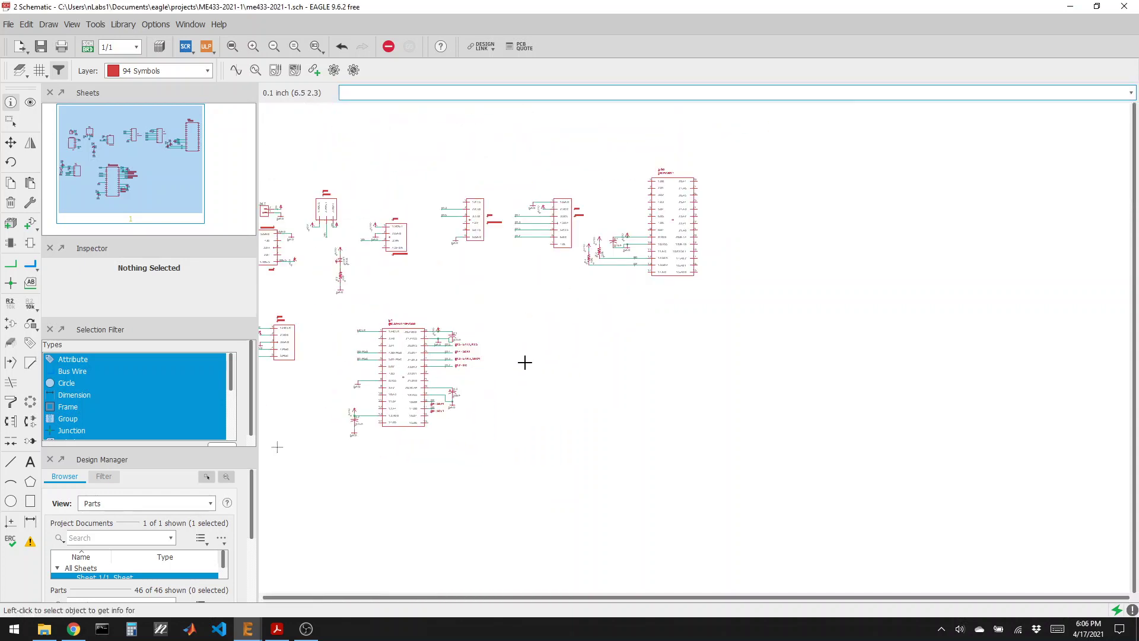
scroll(575, 226, up, 4)
scroll(831, 287, down, 4)
scroll(832, 288, up, 5)
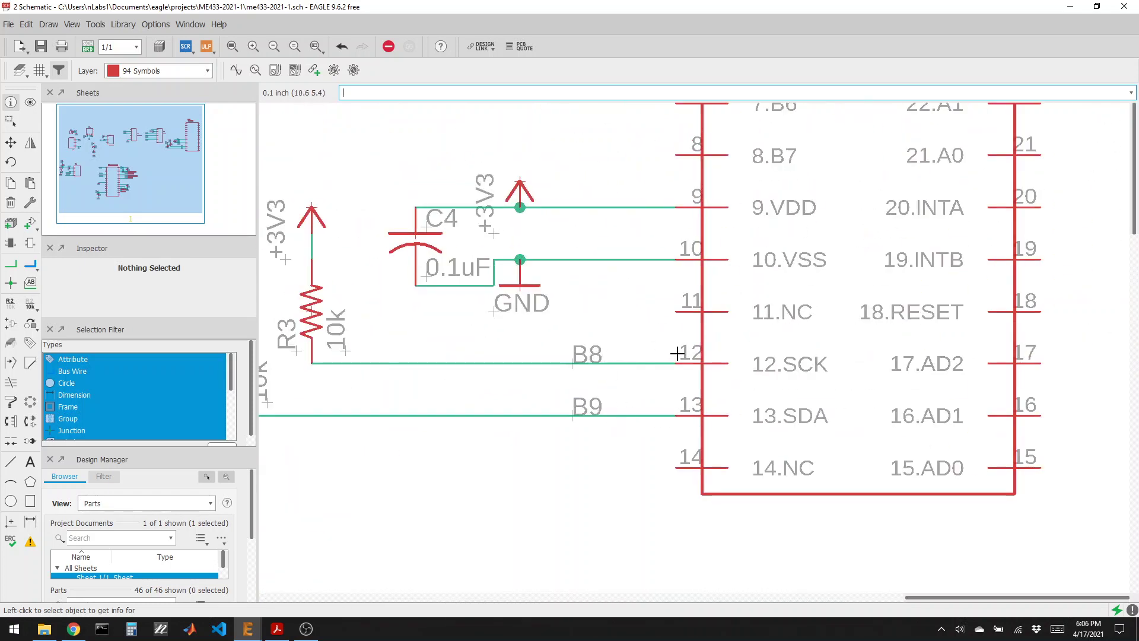
scroll(603, 388, down, 4)
scroll(473, 483, up, 5)
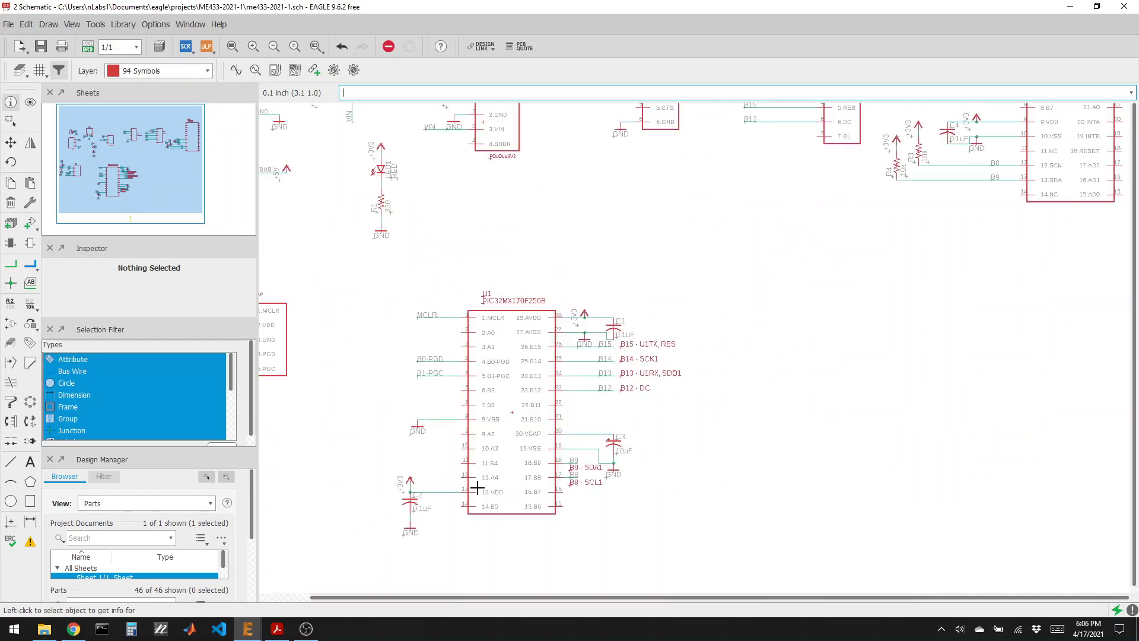
scroll(607, 509, up, 3)
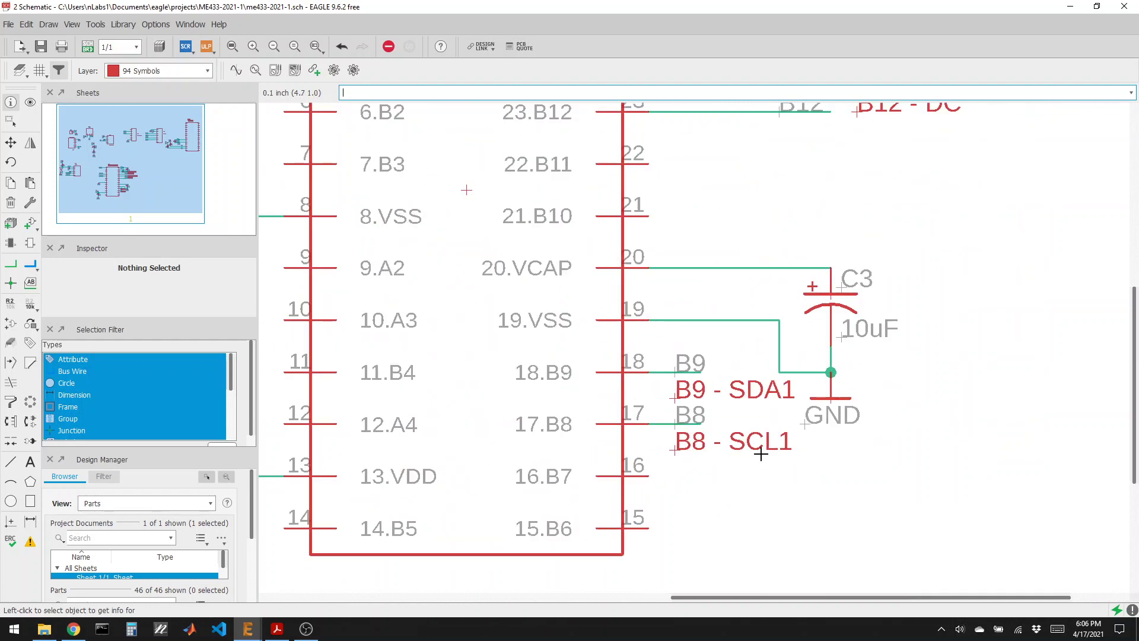
click(40, 46)
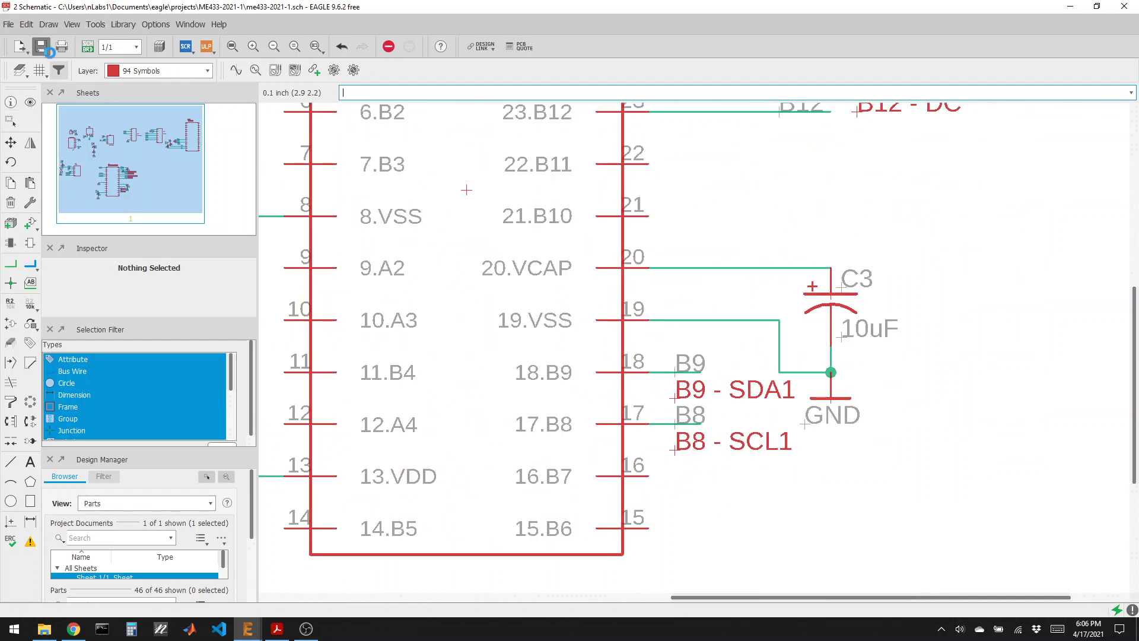
Place a copy of the GND symbol just below and outside the MCP23017's AD0 pin
scroll(528, 411, down, 3)
scroll(665, 298, down, 3)
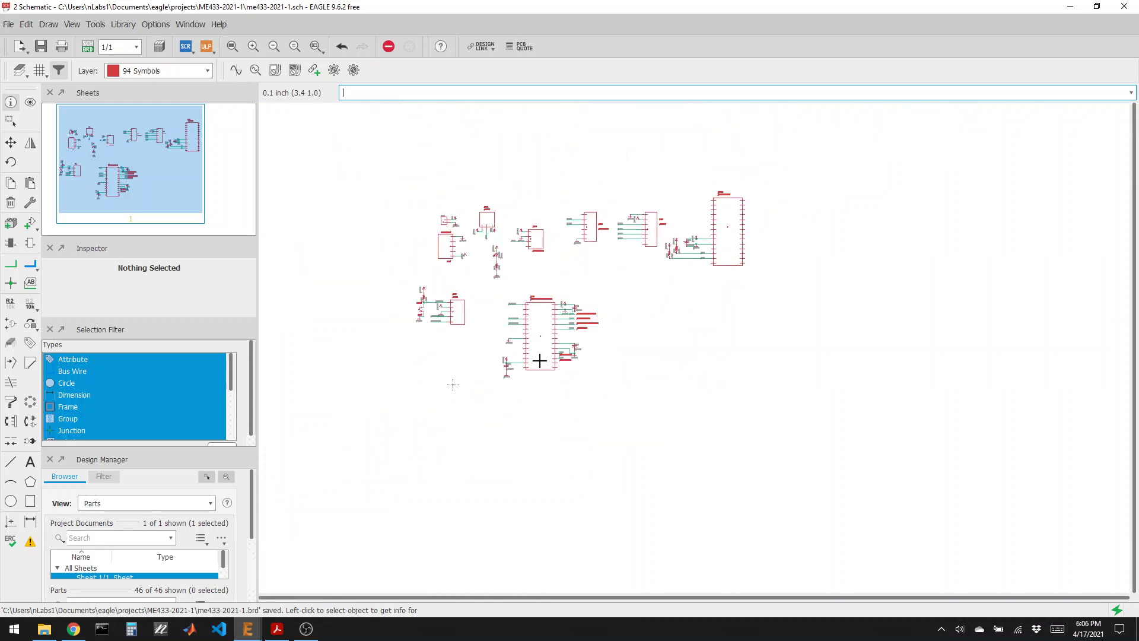
scroll(687, 178, up, 5)
scroll(686, 177, down, 2)
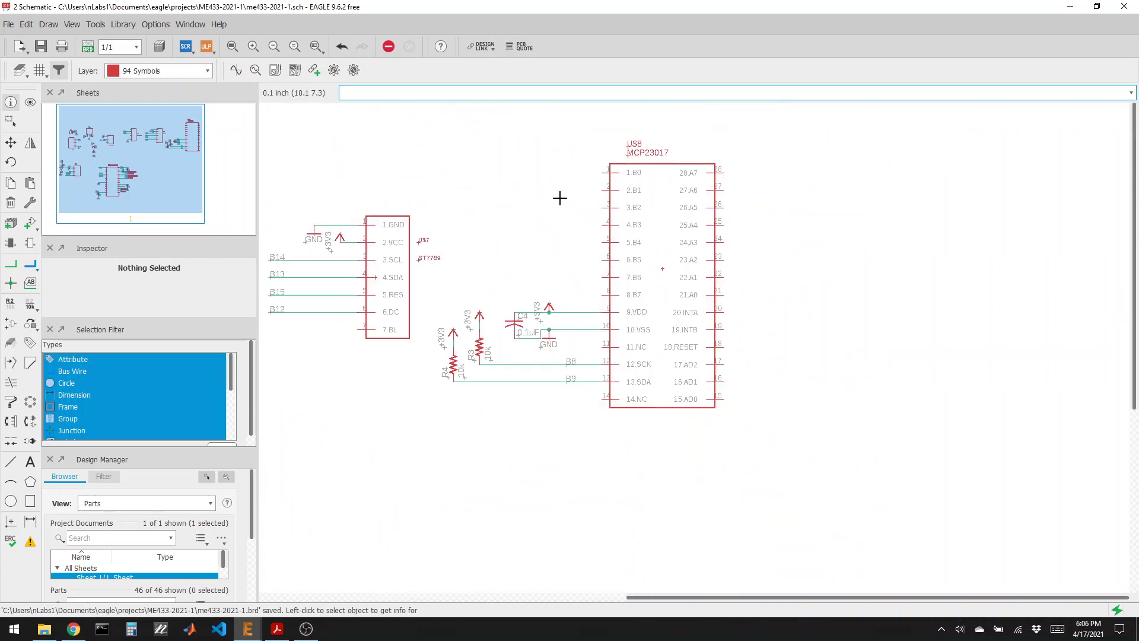
scroll(770, 315, up, 3)
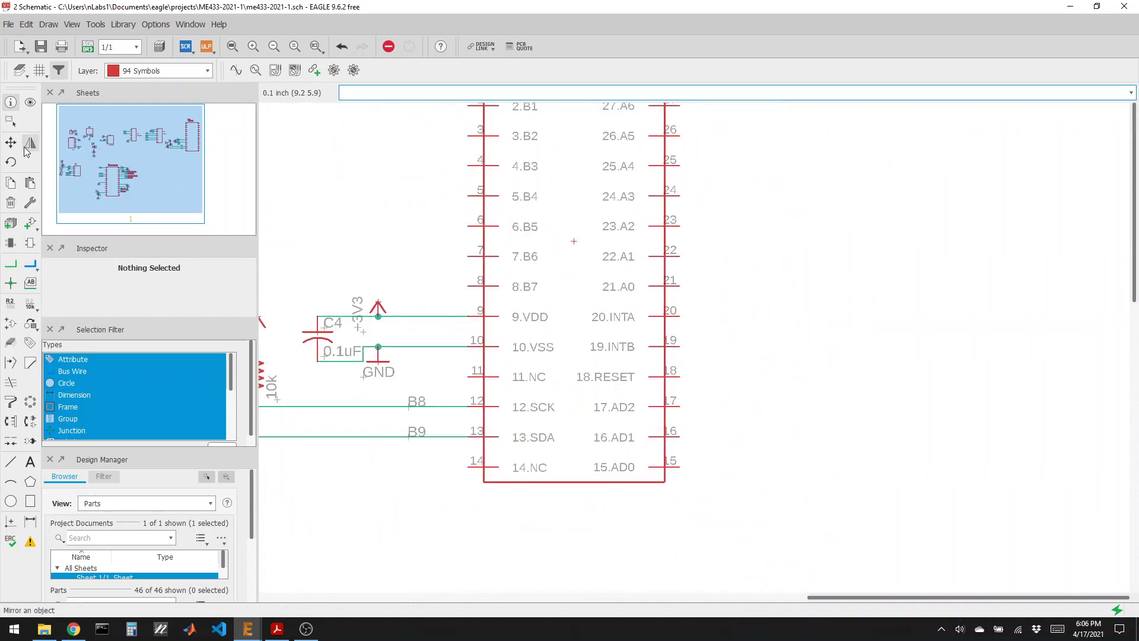
click(11, 182)
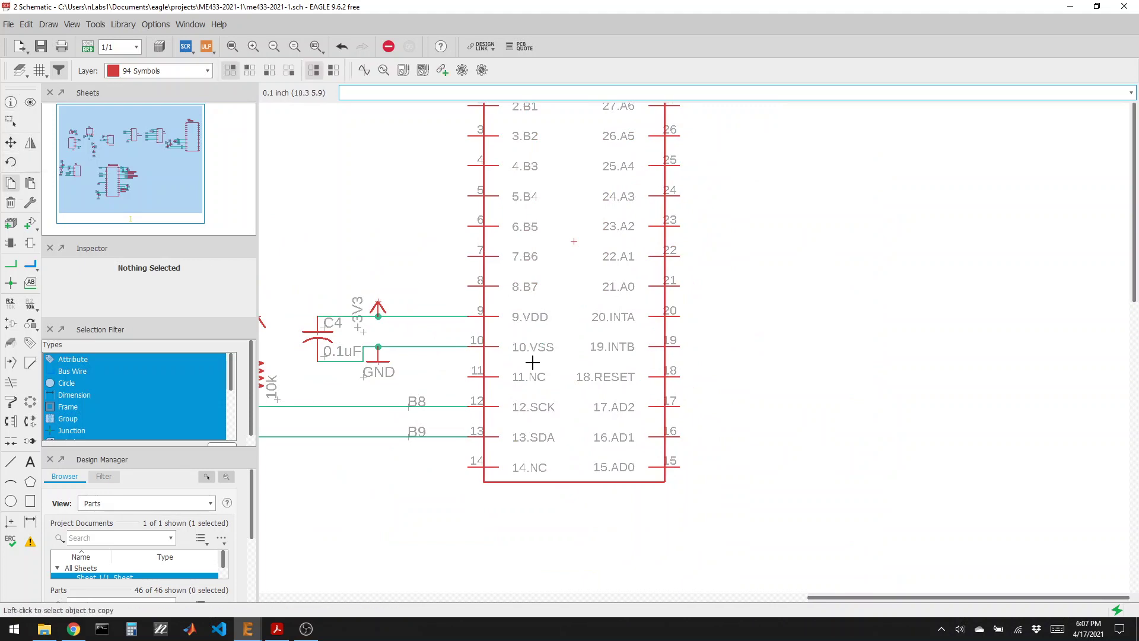
scroll(529, 361, down, 2)
click(559, 369)
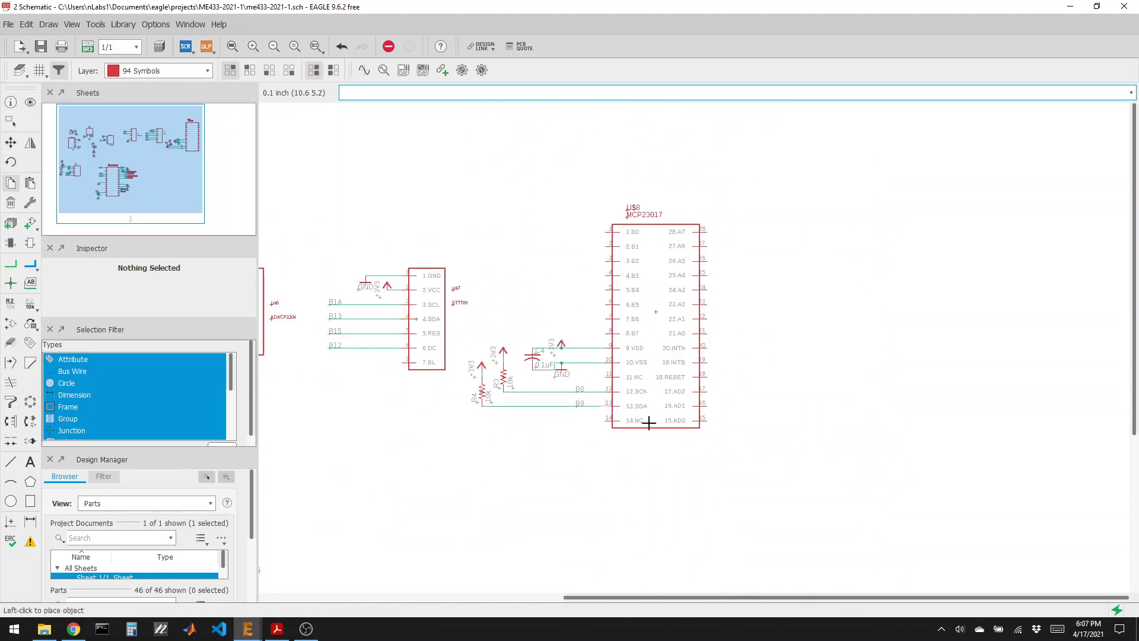
scroll(736, 440, up, 5)
click(685, 412)
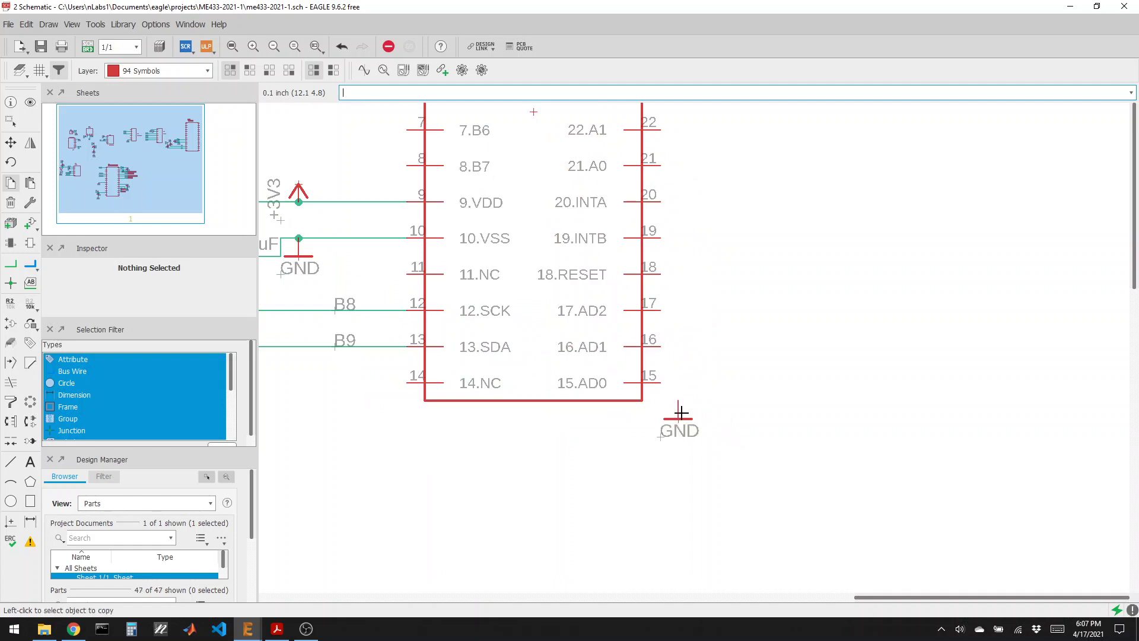
Wire the MCP23017's address pins AD2, AD1 and AD0 together to the new GND symbol
click(11, 263)
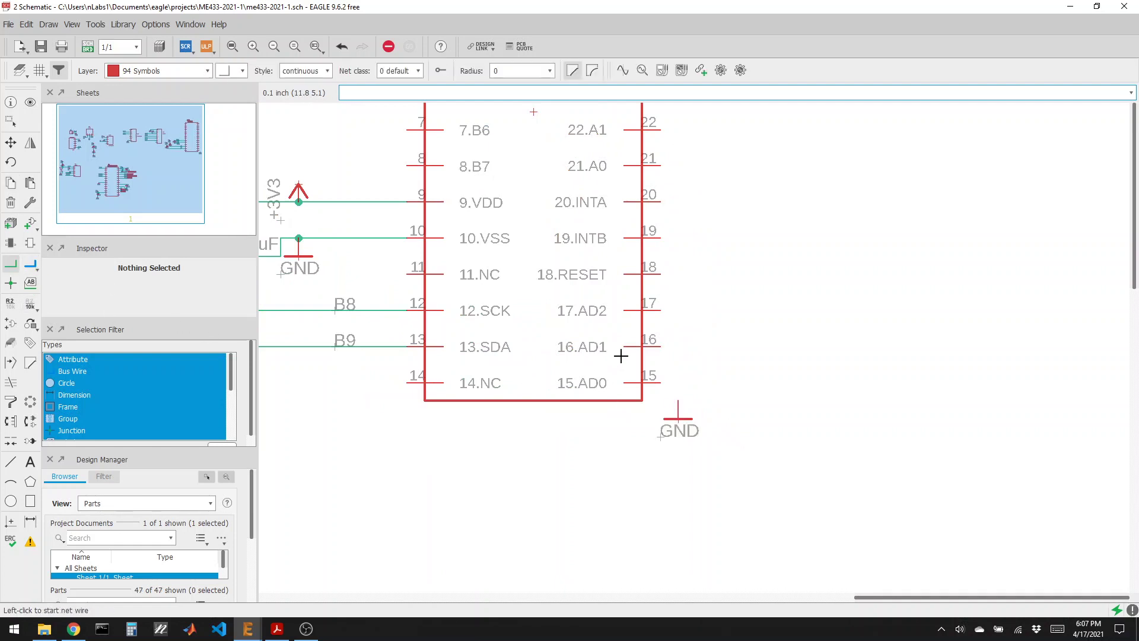
click(659, 310)
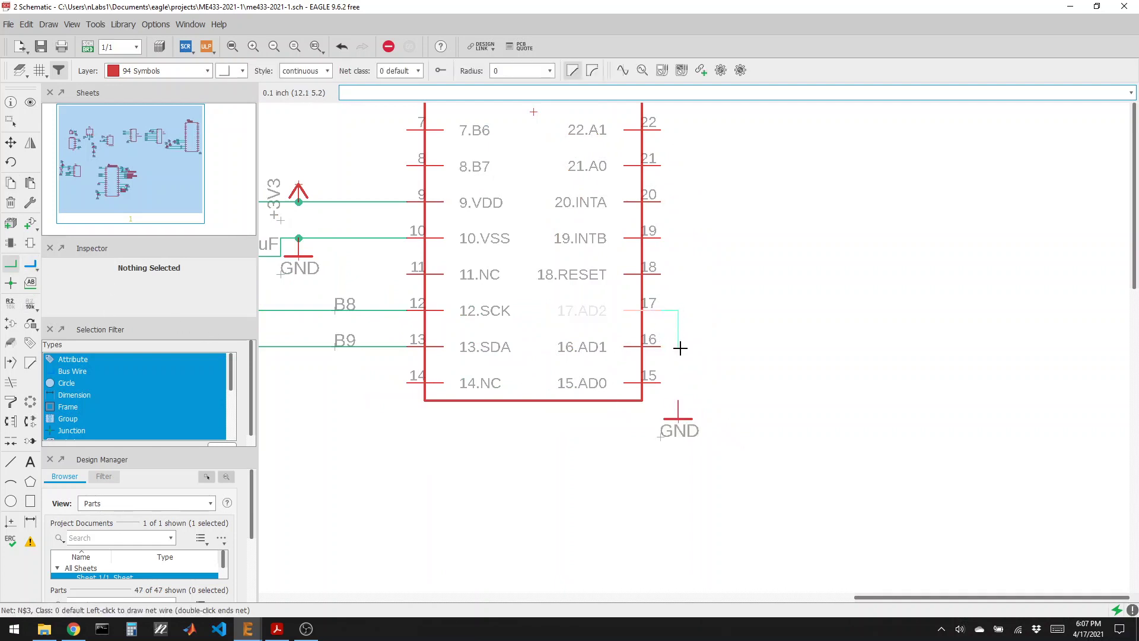
click(678, 401)
click(660, 346)
click(677, 347)
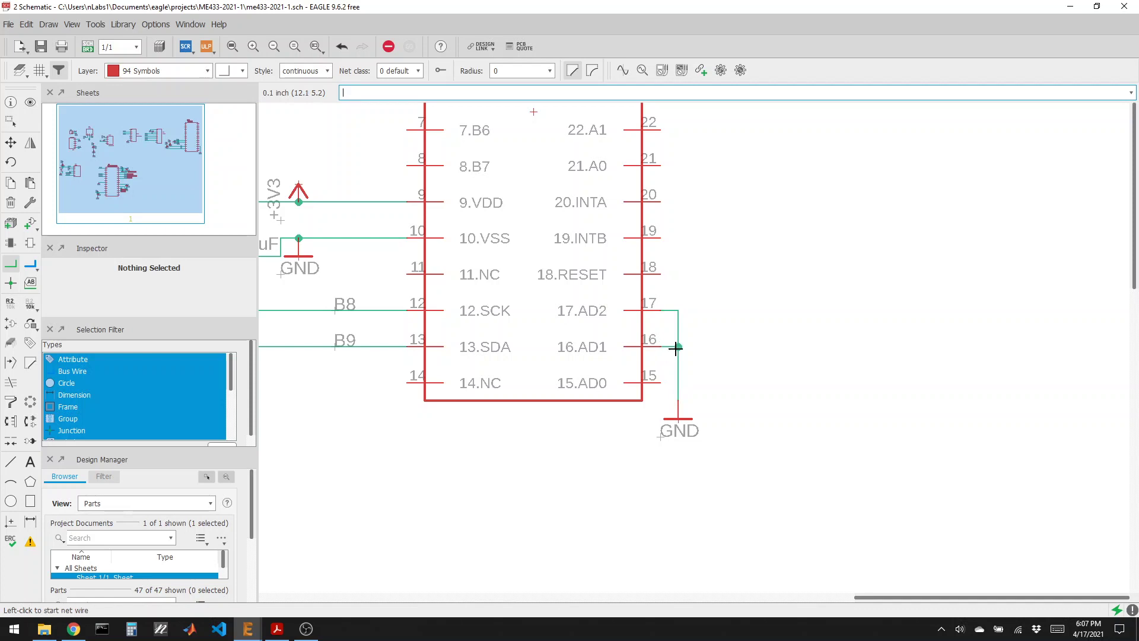
click(660, 383)
click(678, 383)
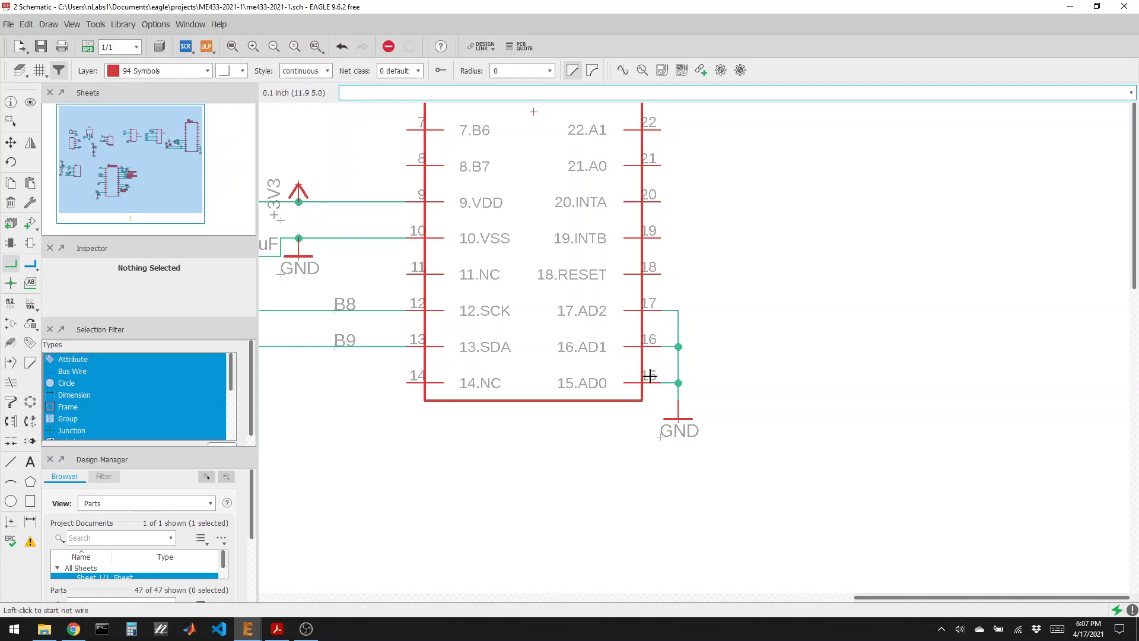
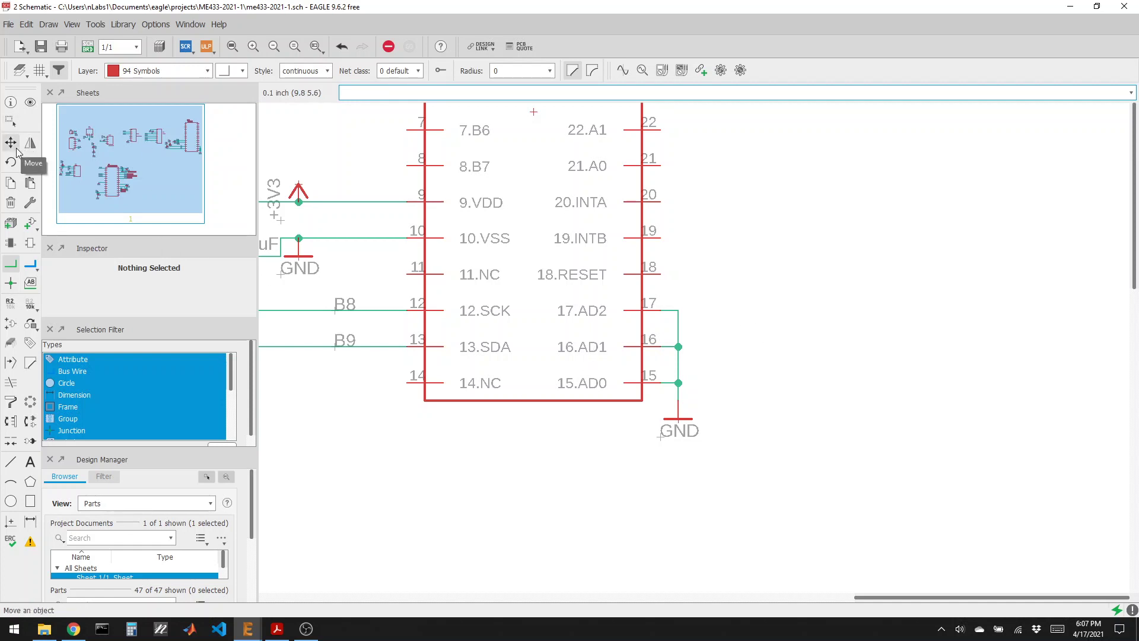
Copy the +3V3 supply symbol beside the MCP23017's RESET pin and wire the pin to it
click(11, 183)
click(303, 186)
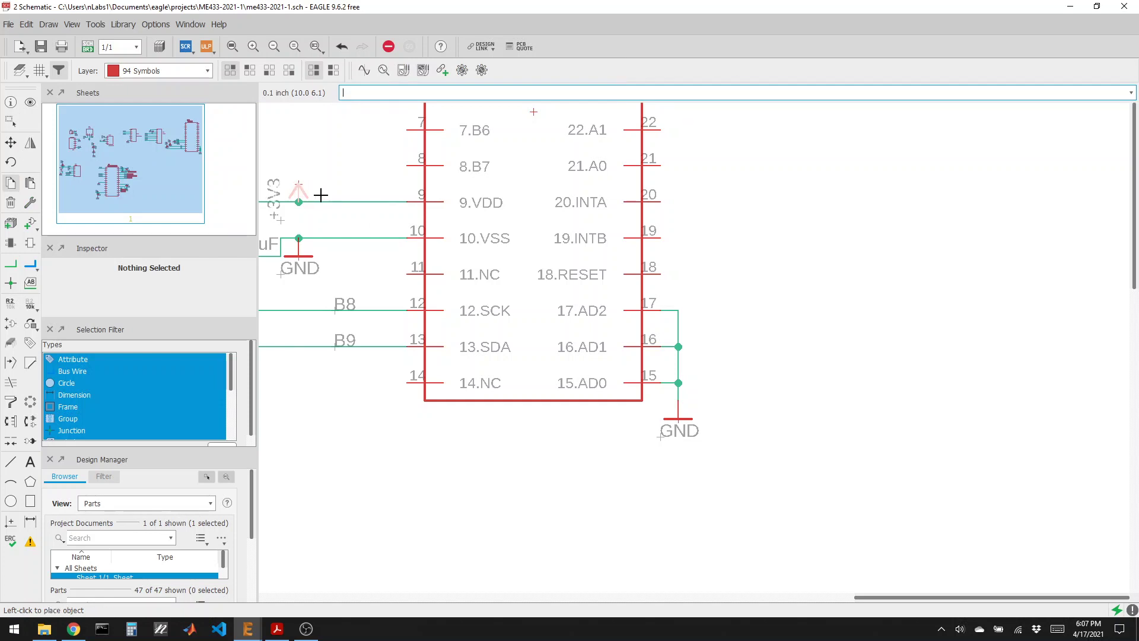
click(698, 261)
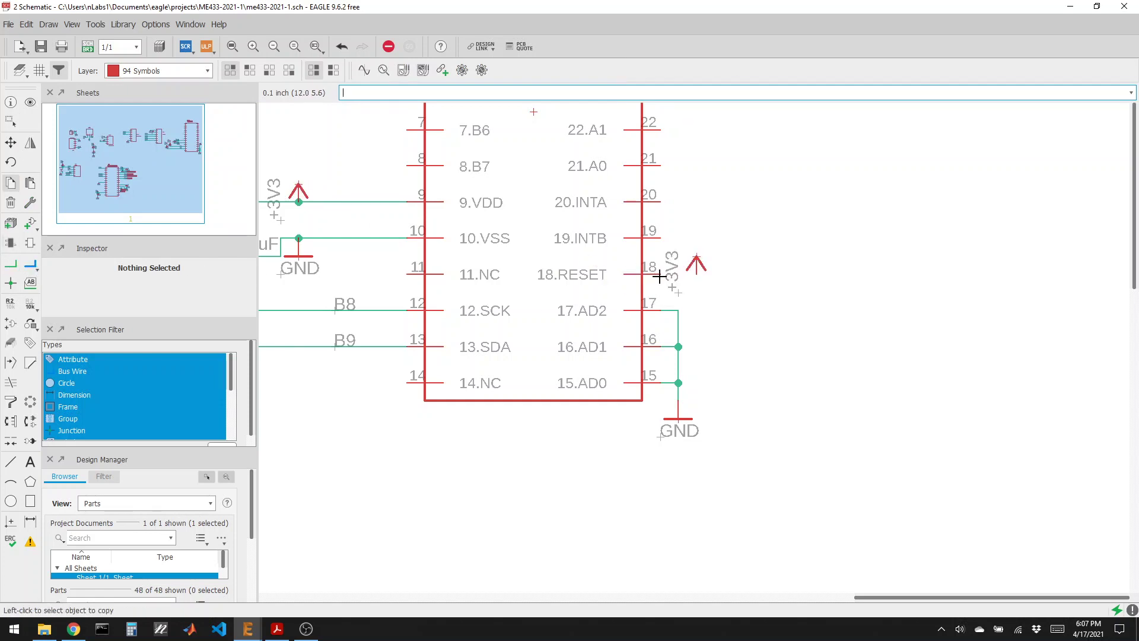
click(11, 263)
click(661, 274)
click(697, 274)
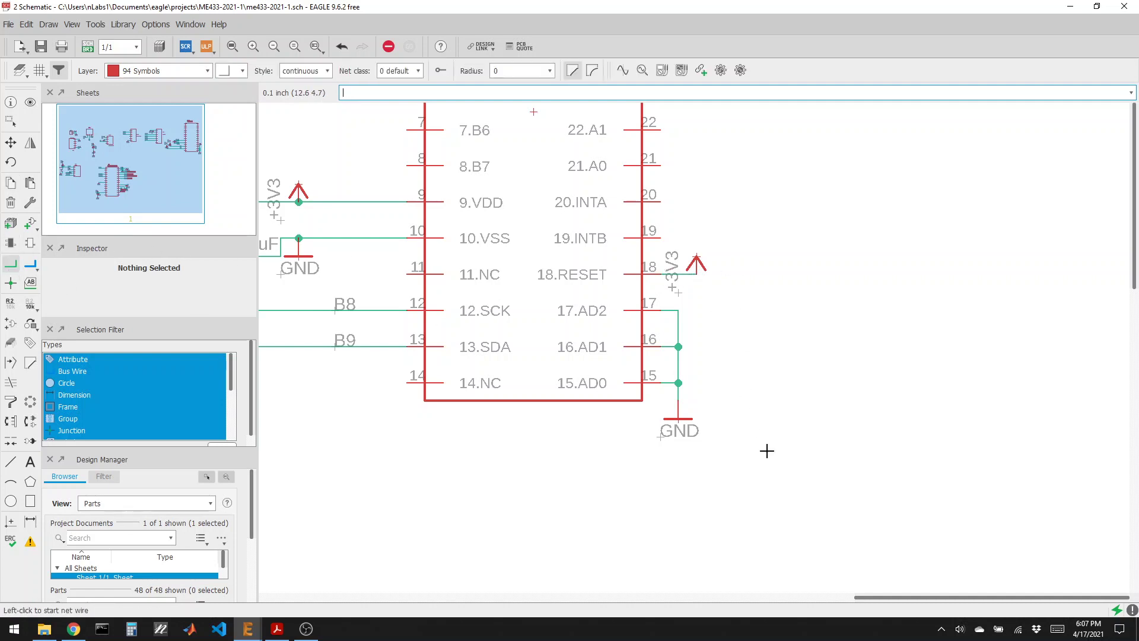
Draw open-ended net wires outward from the MCP23017's A0 and B0 pins
scroll(737, 356, down, 2)
scroll(694, 298, up, 3)
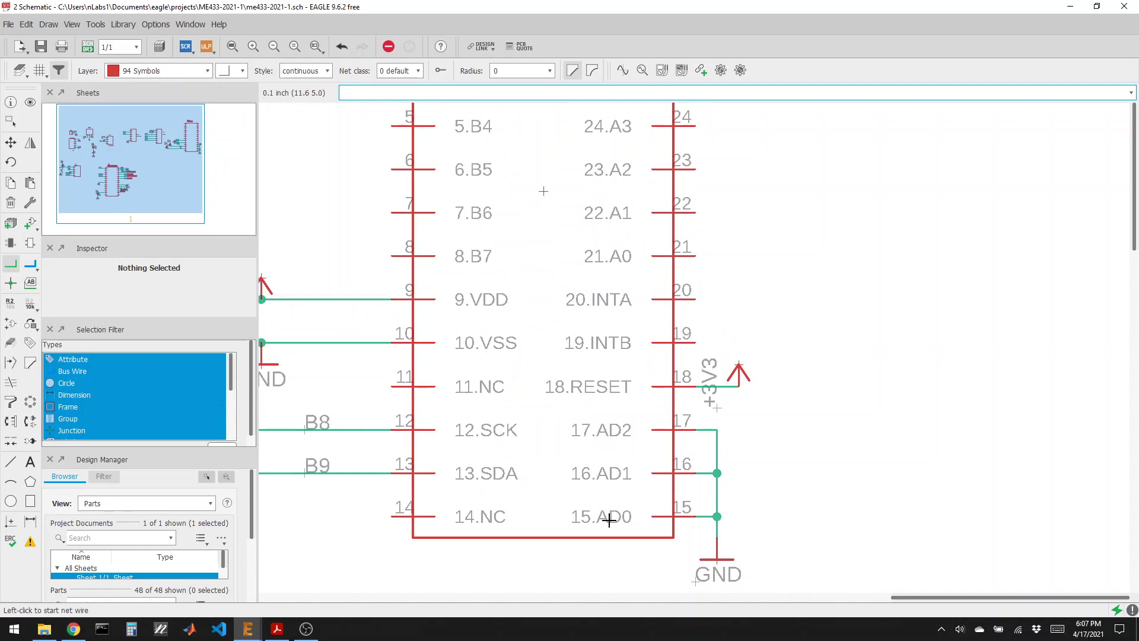
scroll(610, 519, down, 3)
scroll(483, 190, up, 3)
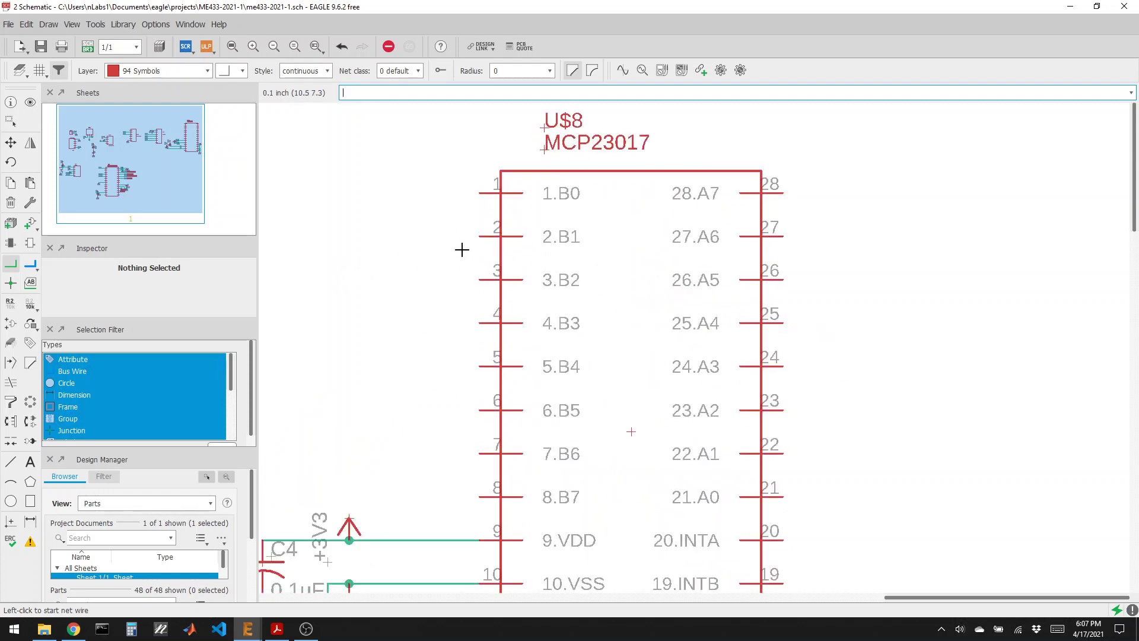
scroll(462, 249, down, 3)
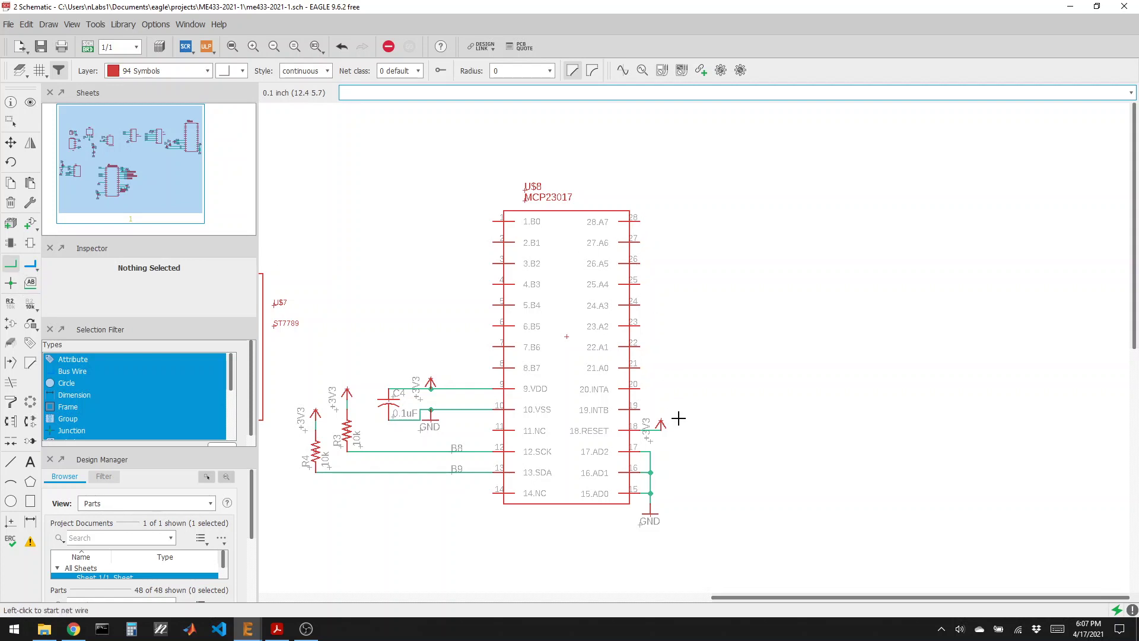
click(636, 369)
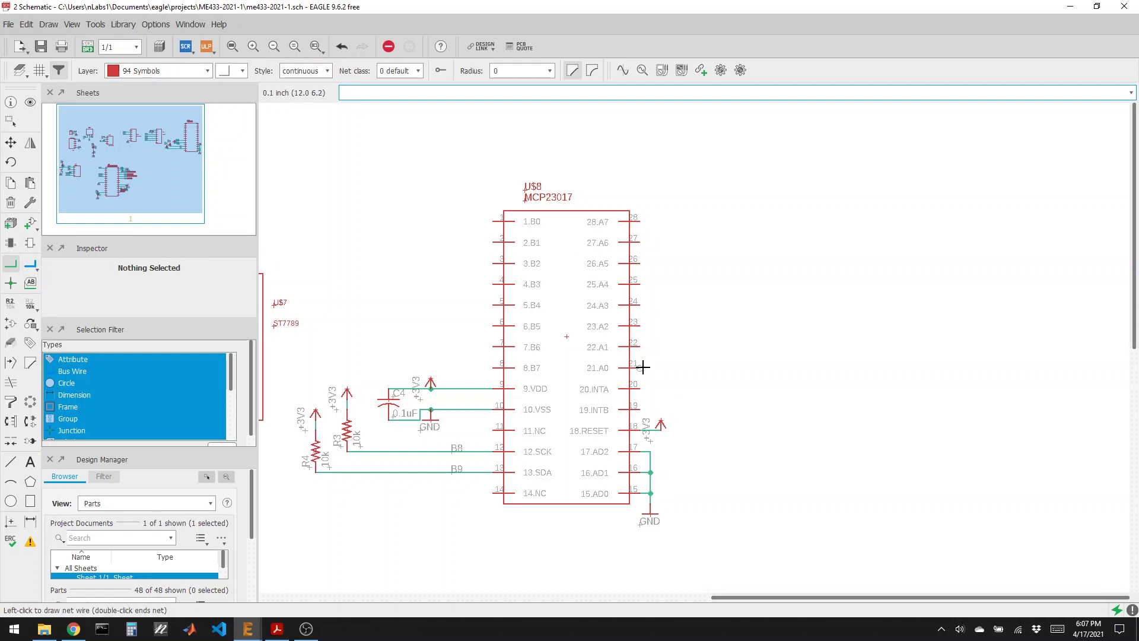
double_click(689, 369)
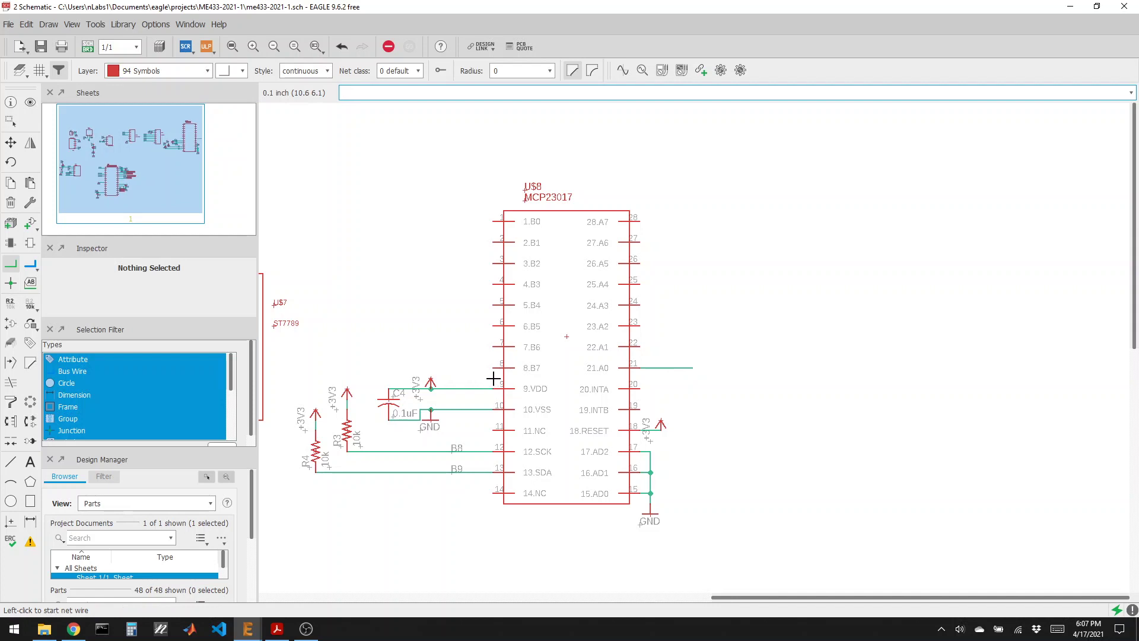
click(489, 221)
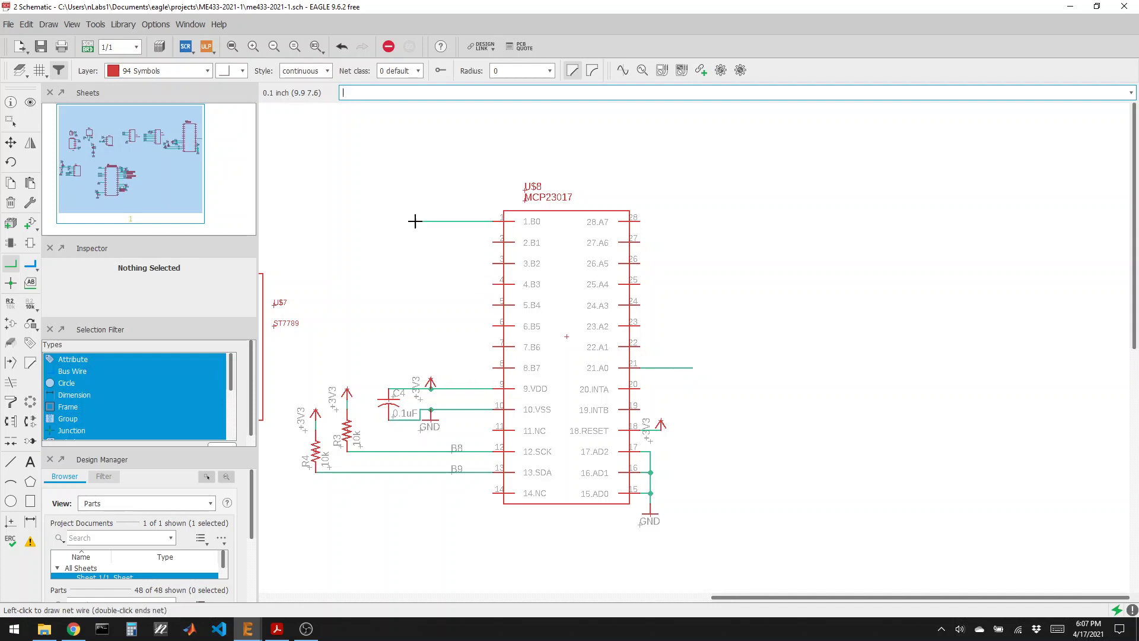
double_click(420, 221)
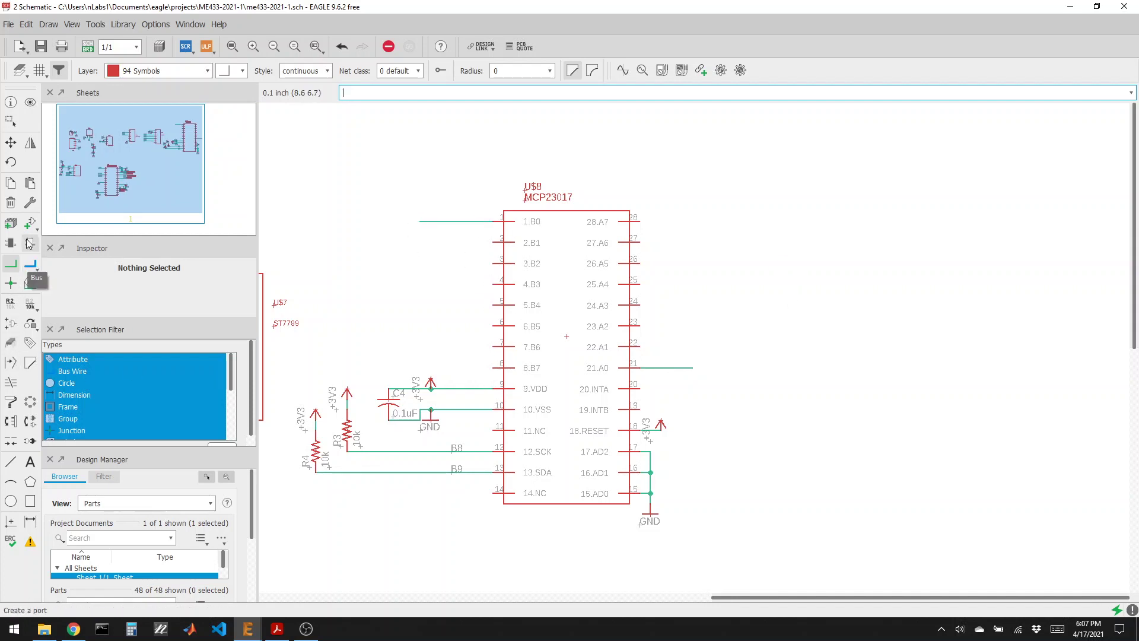
Place a copy of the red power LED near the end of the MCP23017's A0 wire
click(10, 183)
scroll(448, 183, down, 2)
scroll(561, 320, down, 2)
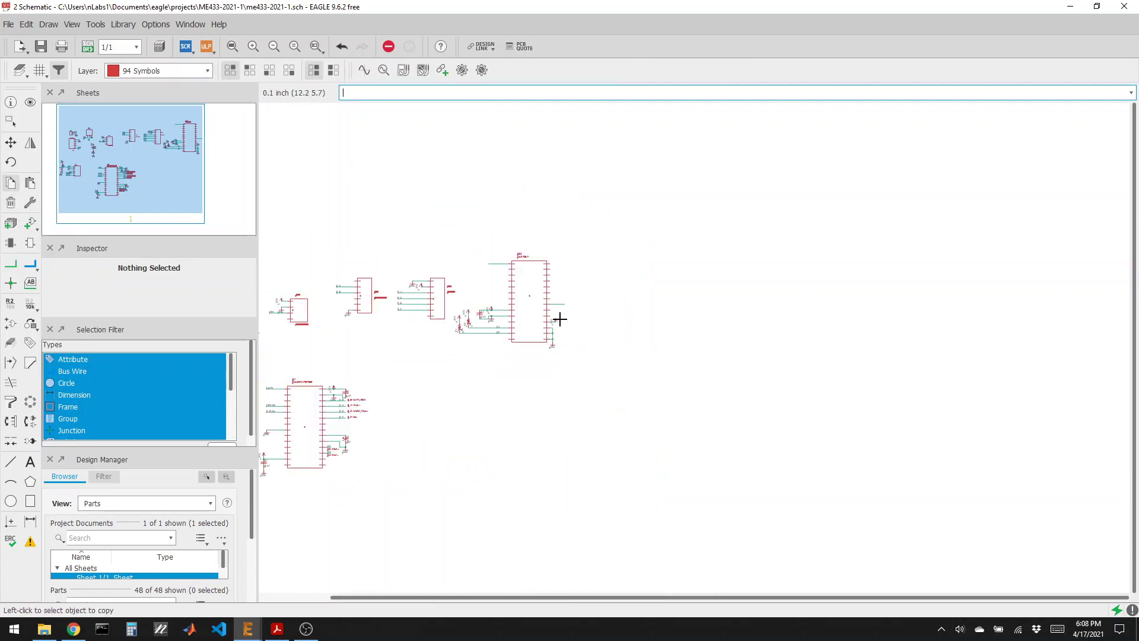
scroll(379, 344, up, 4)
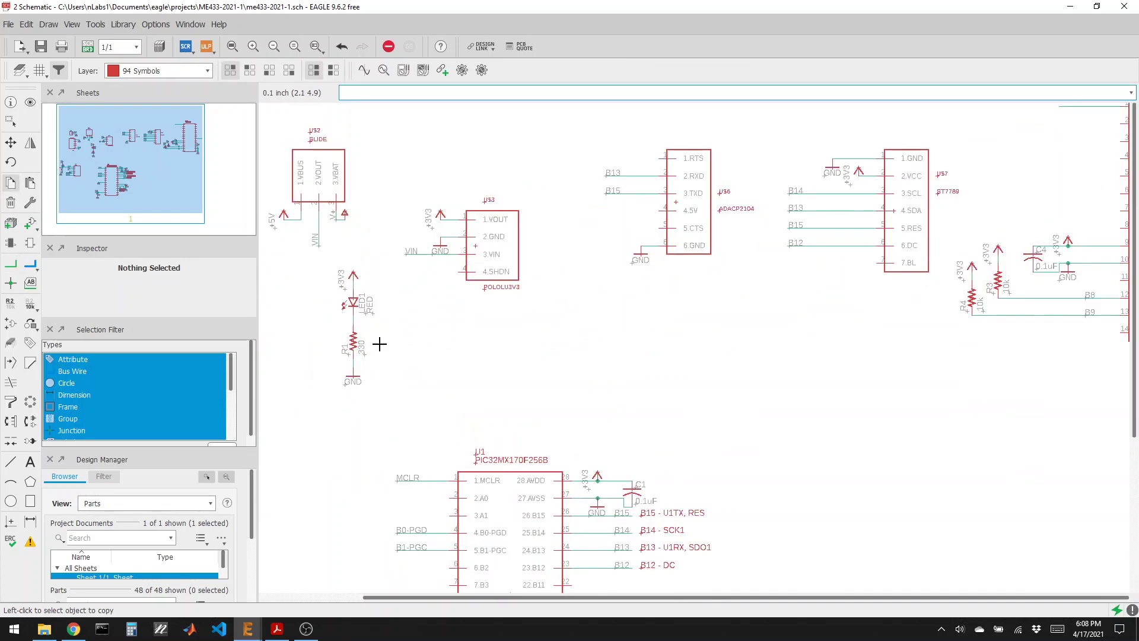
click(351, 302)
scroll(306, 280, down, 2)
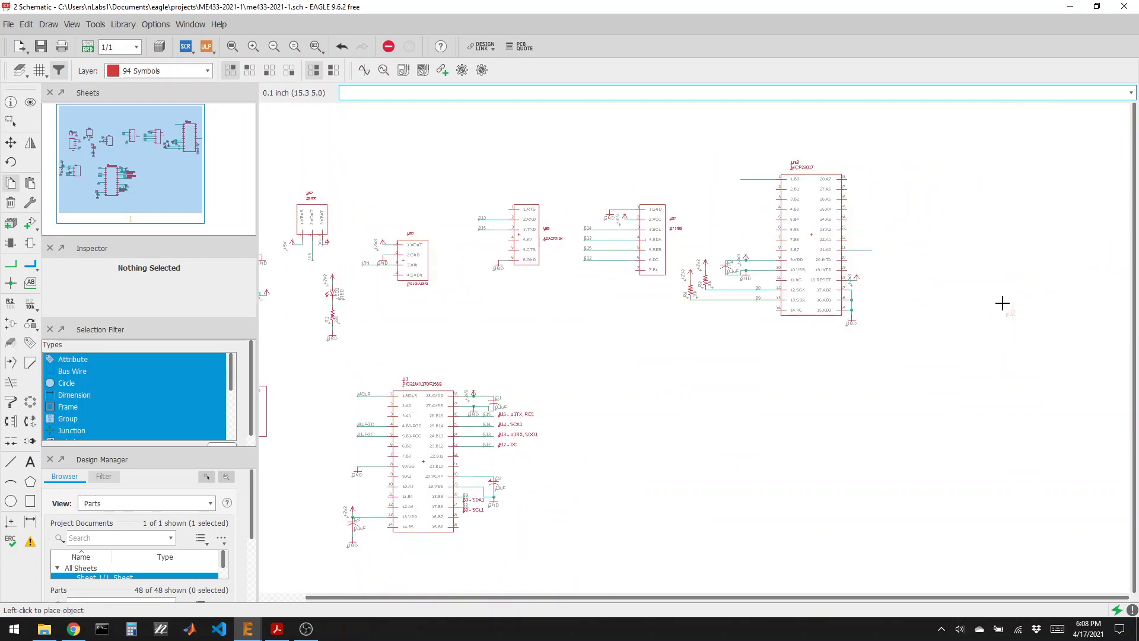
click(882, 256)
Place a copy of the 330 resistor R1 beneath the new LED beside the MCP23017
scroll(463, 356, down, 2)
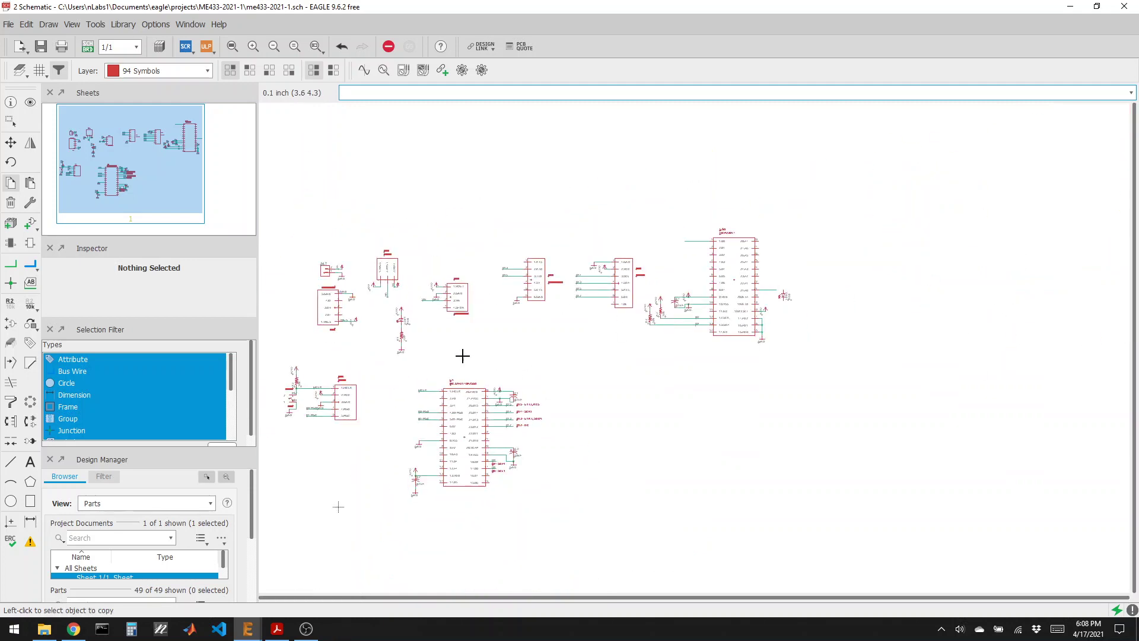
scroll(386, 343, up, 2)
click(379, 326)
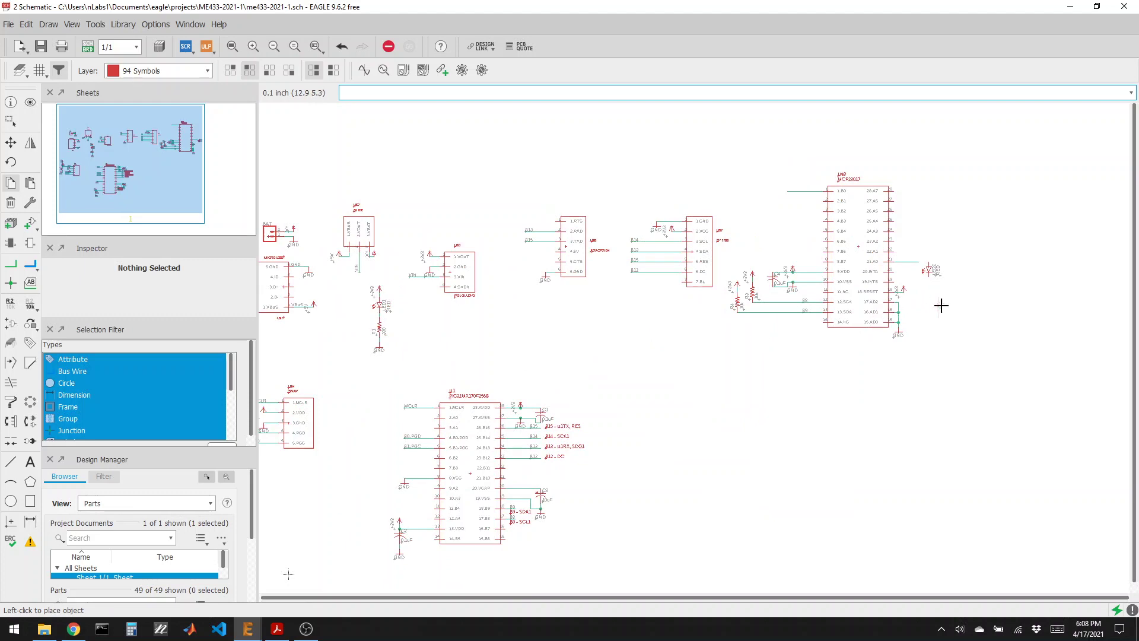
click(928, 293)
scroll(661, 333, down, 2)
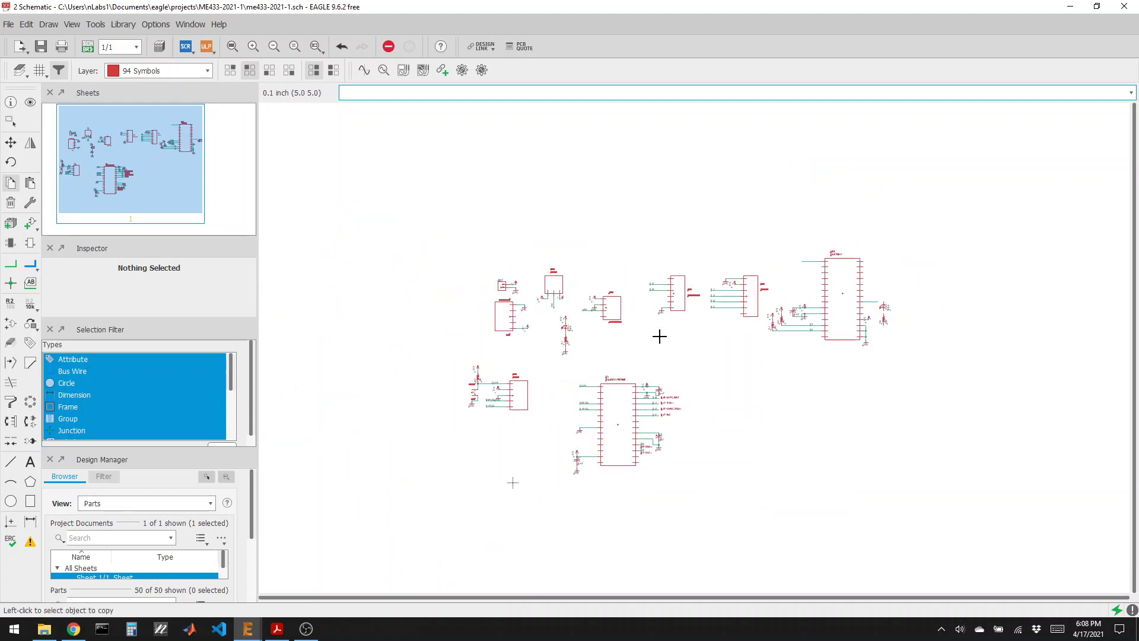
Place a copy of the 10k resistor beside the SNAP connector above the end of the MCP23017's B0 wire
scroll(471, 389, up, 2)
click(426, 365)
scroll(331, 352, down, 2)
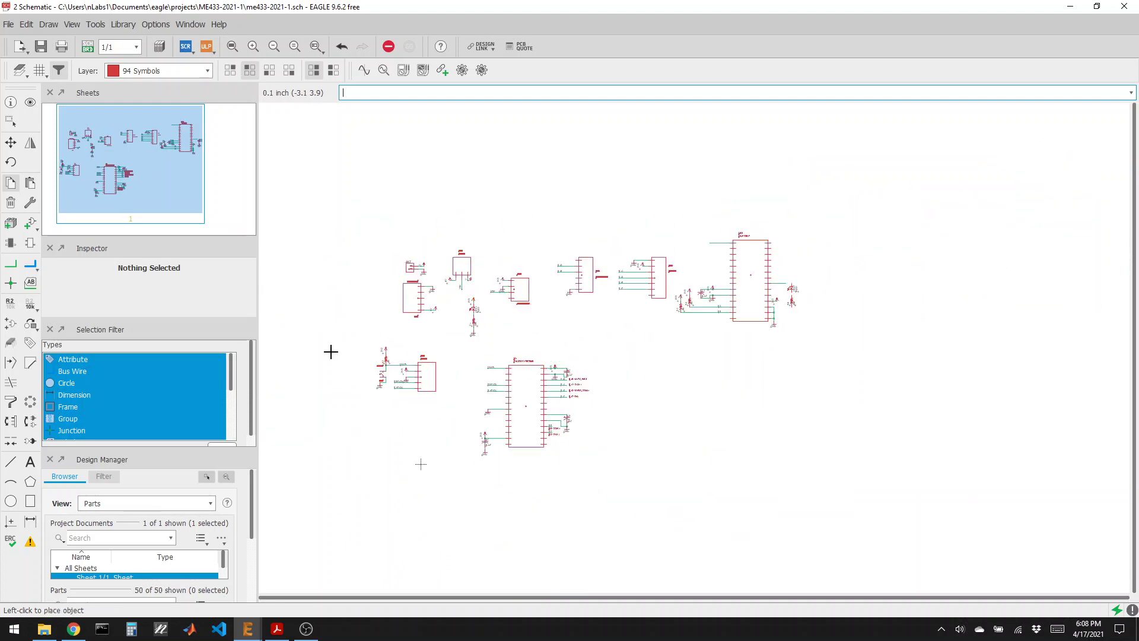
click(702, 228)
scroll(391, 367, down, 2)
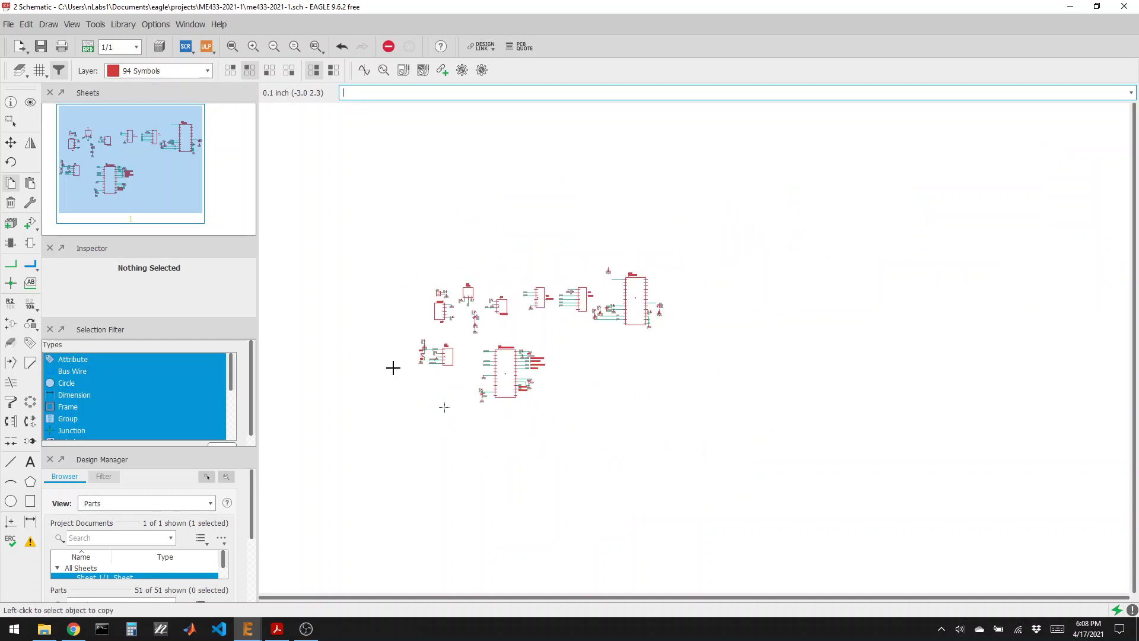
Place a copy of the SNAP circuit's PUSH button near the end of the MCP23017's B0 wire, beneath the new resistor
scroll(425, 372, up, 3)
click(463, 323)
scroll(498, 332, down, 2)
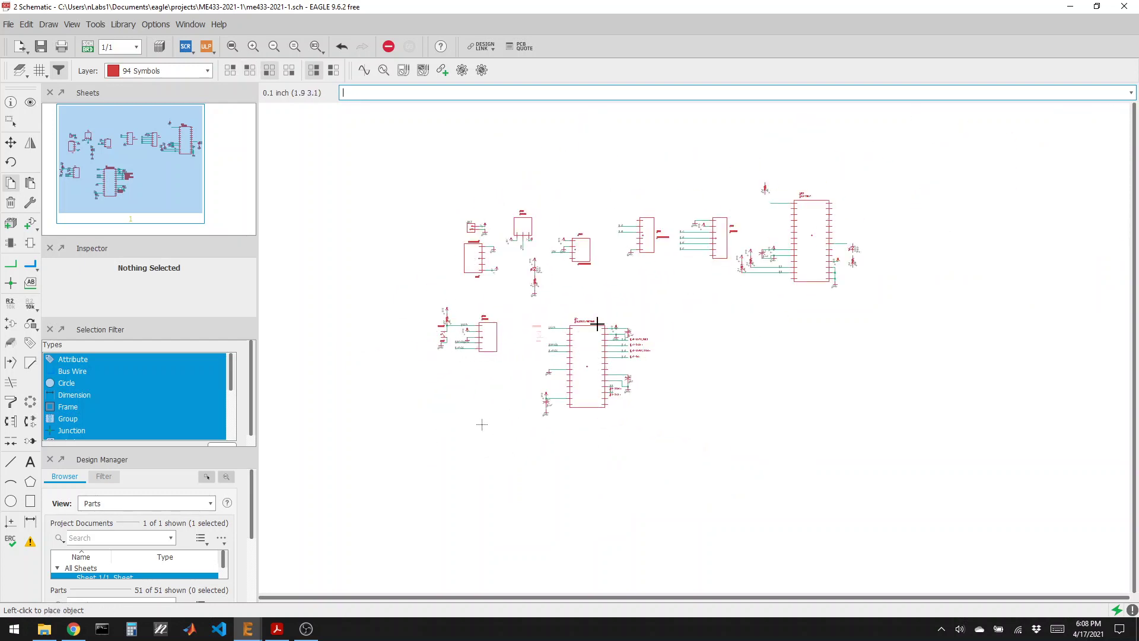
scroll(772, 225, up, 4)
scroll(764, 221, up, 1)
click(655, 196)
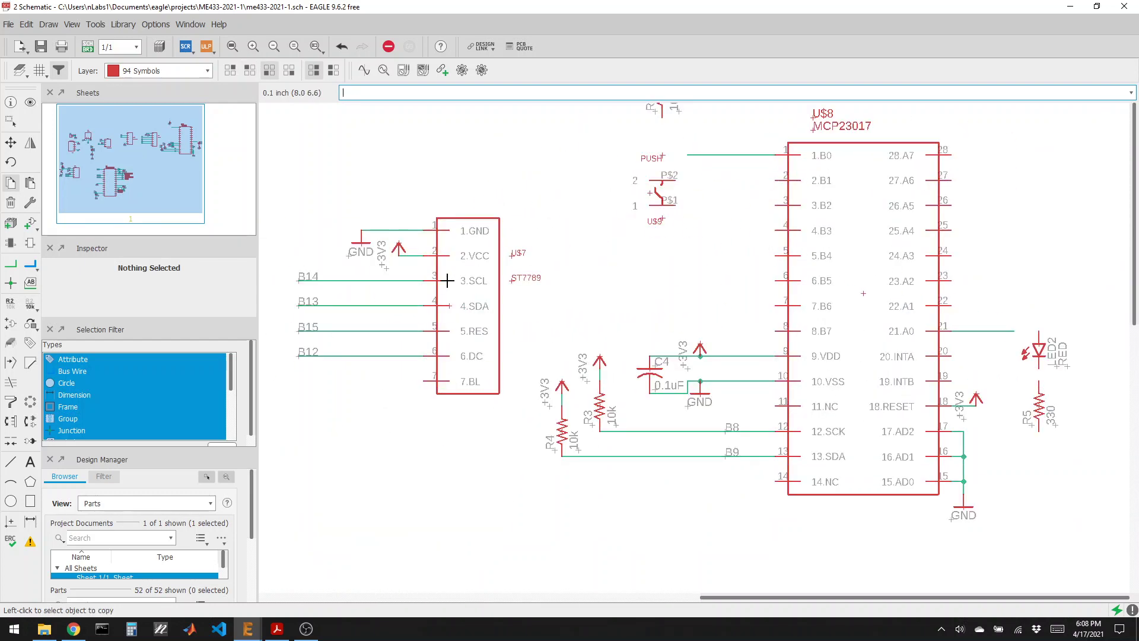
Wire the MCP23017's A0 net to LED2 and connect LED2 to the 330 resistor R5 beneath it
click(10, 264)
scroll(806, 316, down, 1)
scroll(973, 359, up, 3)
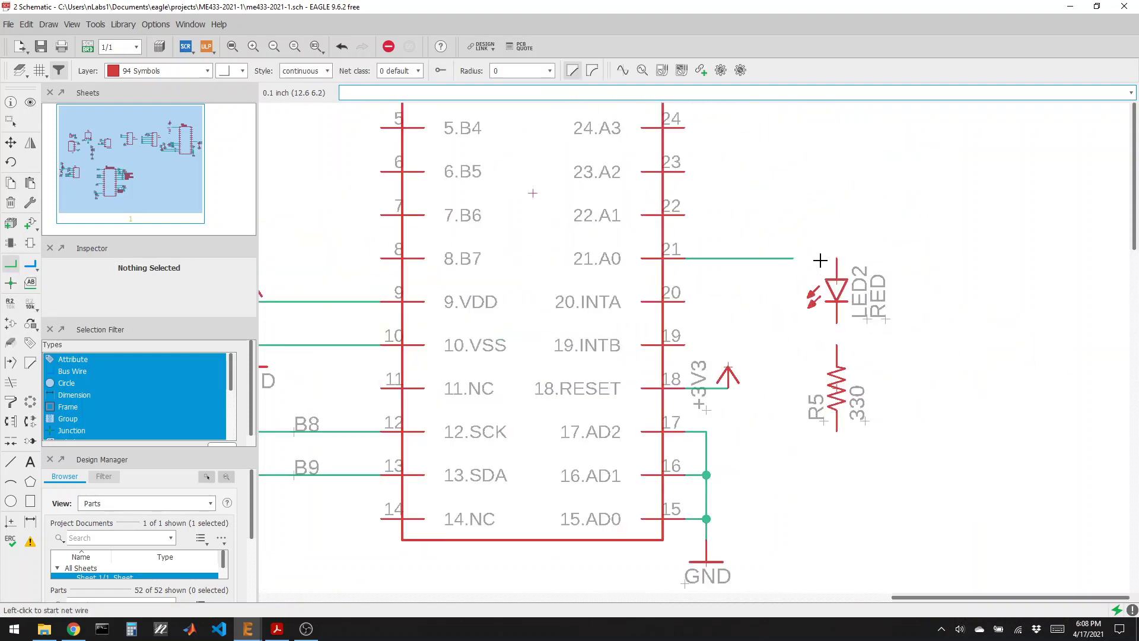
click(903, 315)
click(837, 258)
click(836, 324)
click(836, 346)
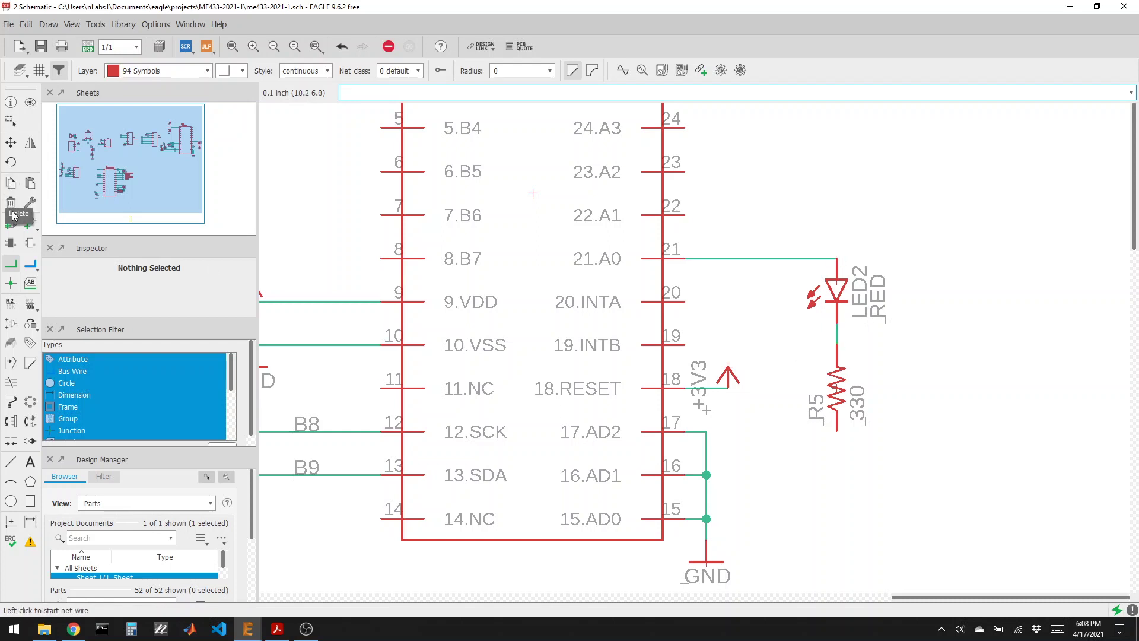
Copy the GND symbol beneath R5 and wire the resistor's lower end to it
click(9, 185)
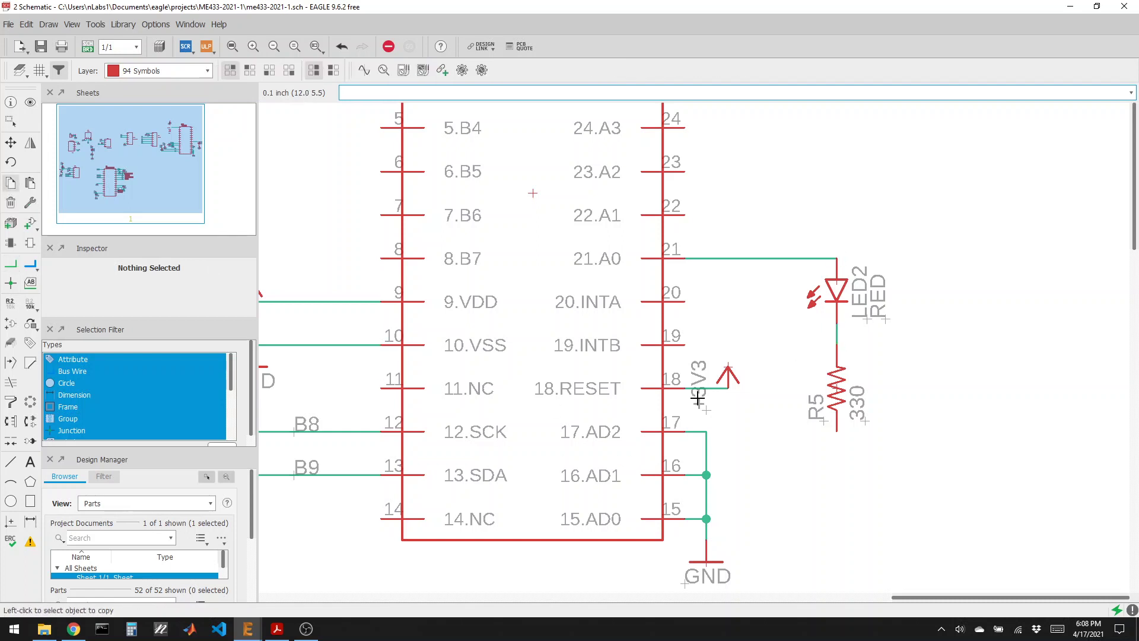
click(704, 574)
click(835, 472)
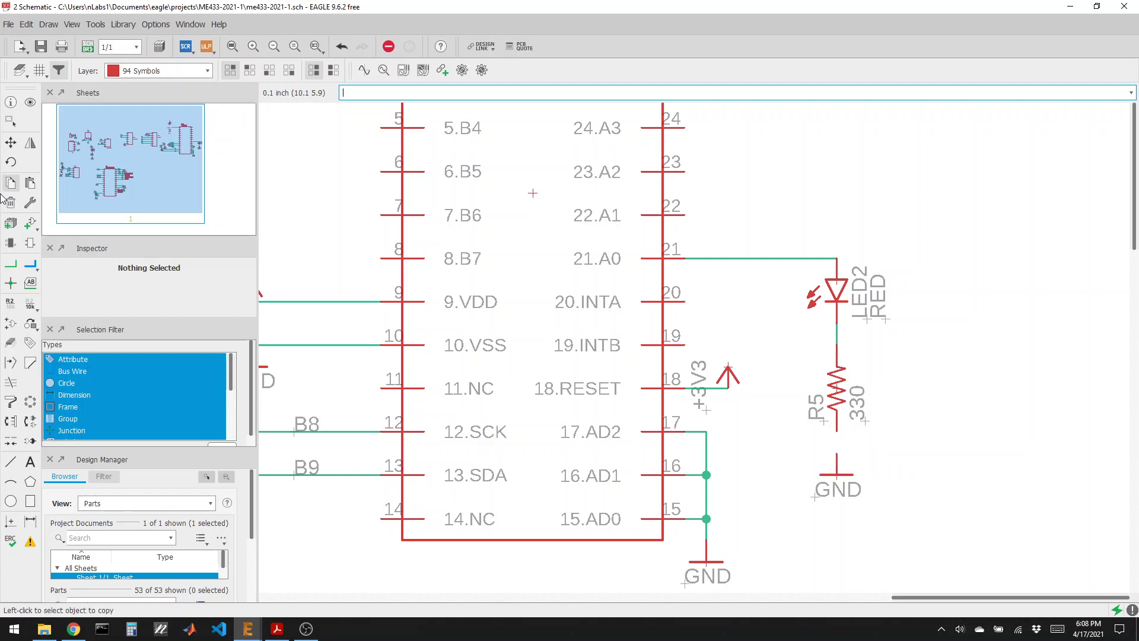
click(14, 265)
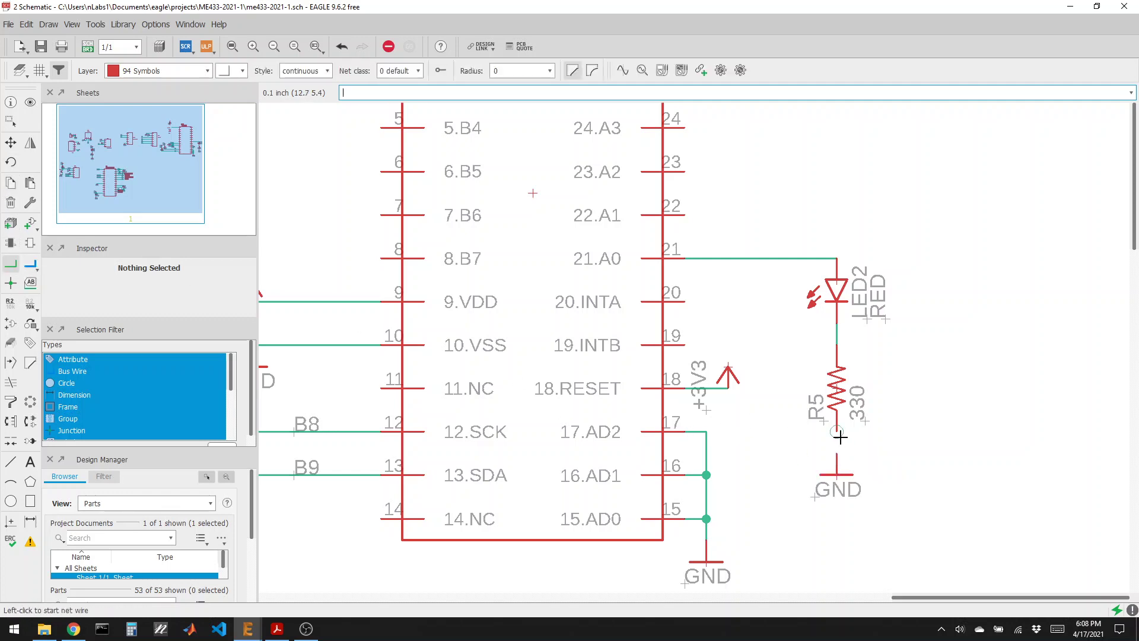
scroll(903, 463, down, 2)
scroll(902, 463, down, 2)
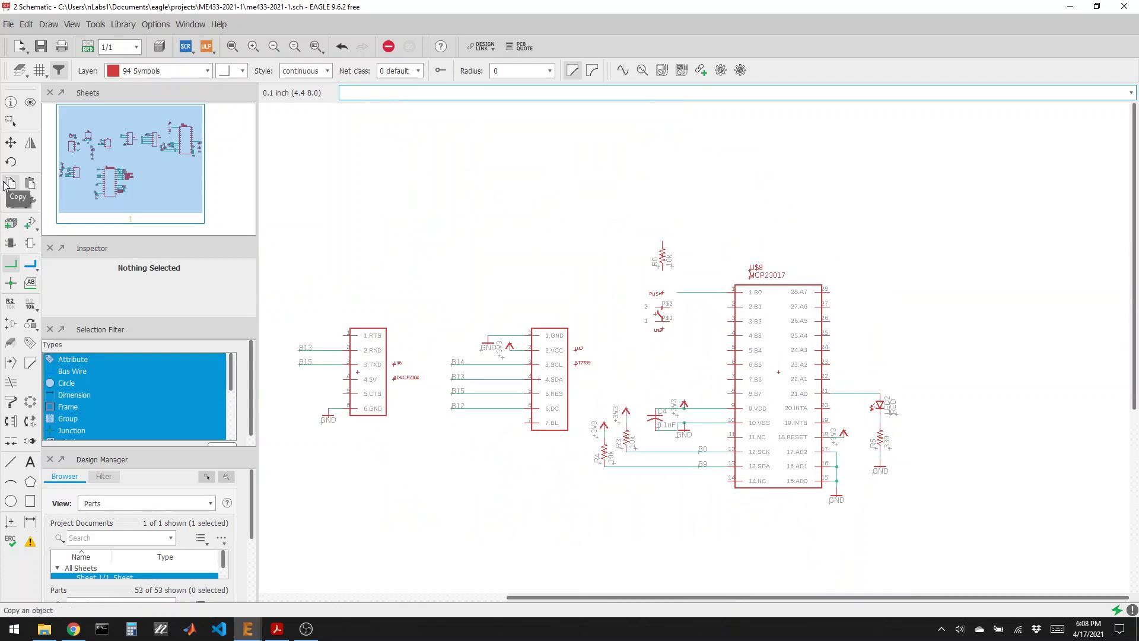
Set the value of LED2 to GREEN
click(29, 304)
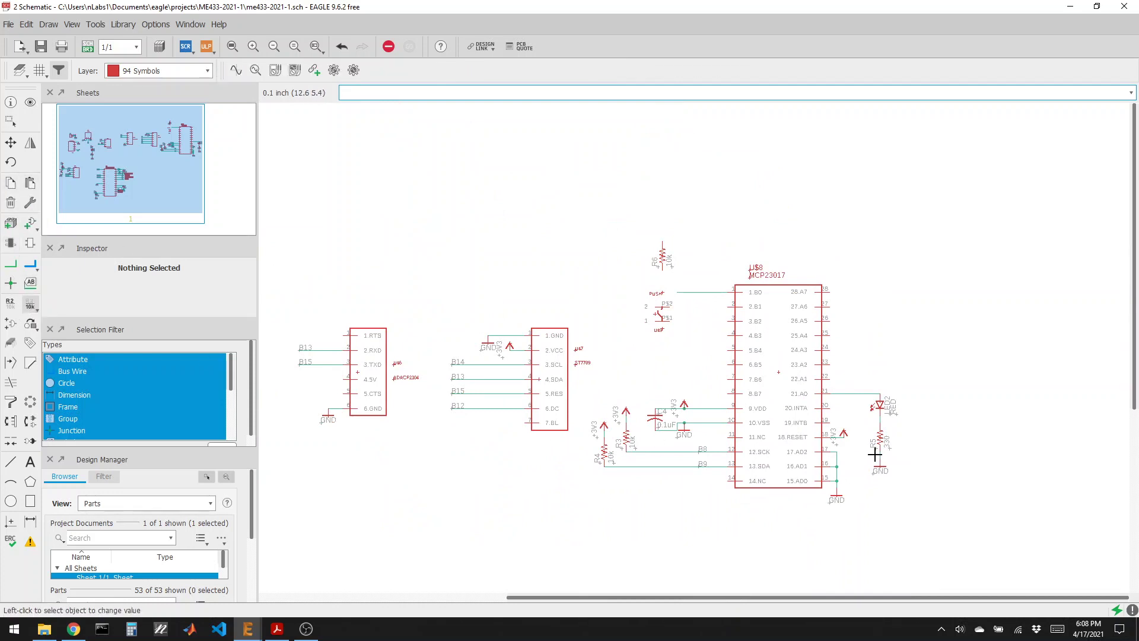
click(879, 404)
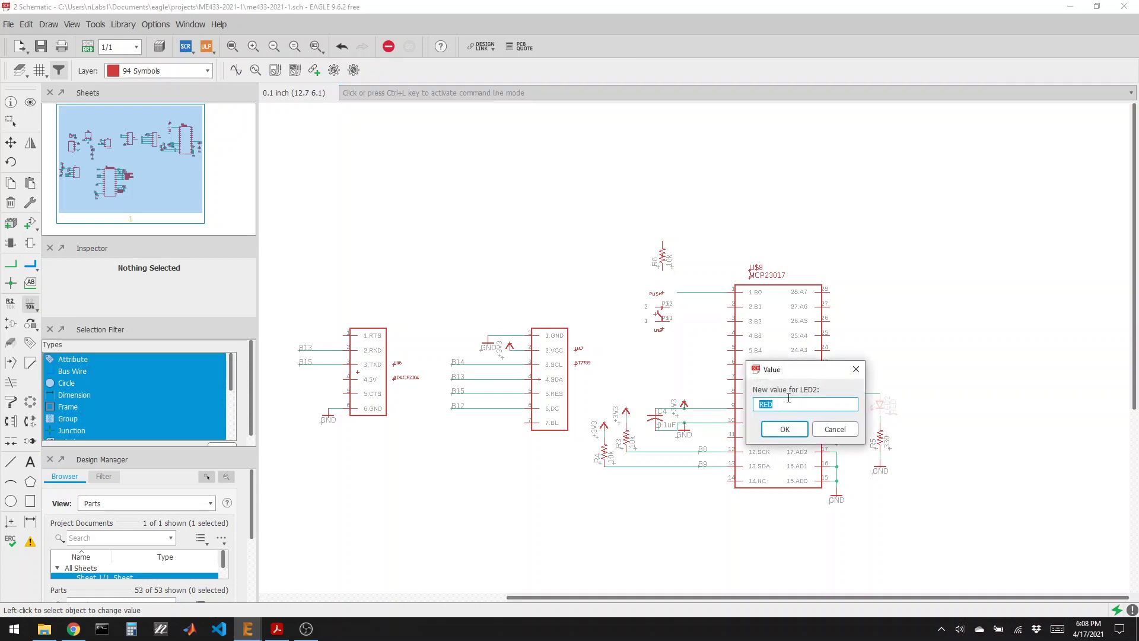
text(GREEN)
key(Return)
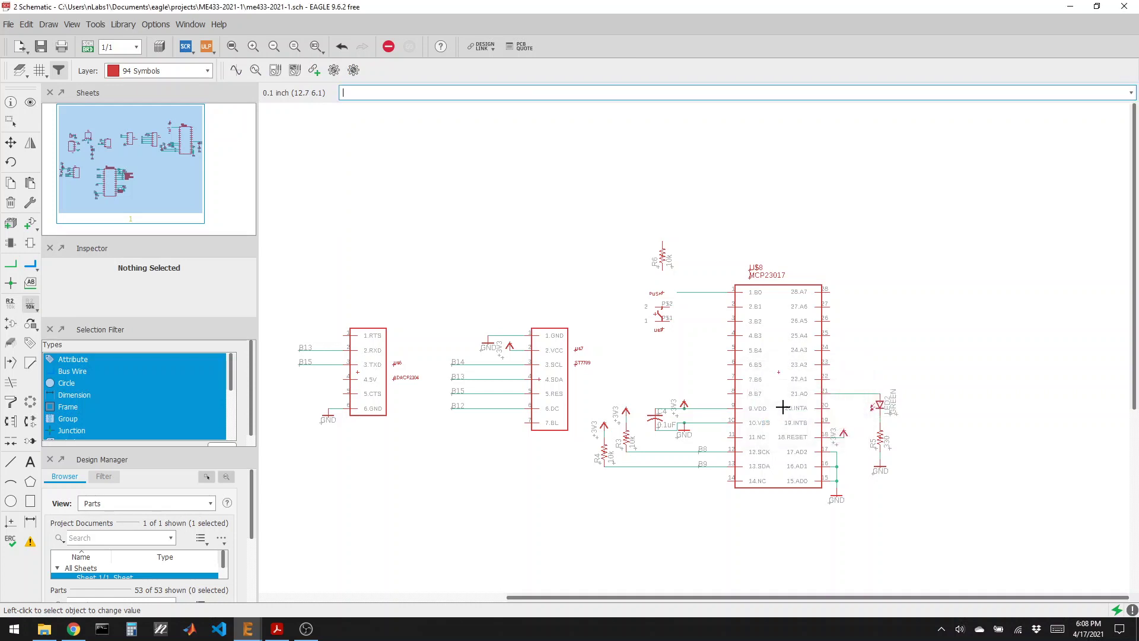
Copy a +3V3 supply symbol above resistor R6 and a GND symbol below the push button beside the MCP23017
scroll(745, 327, up, 3)
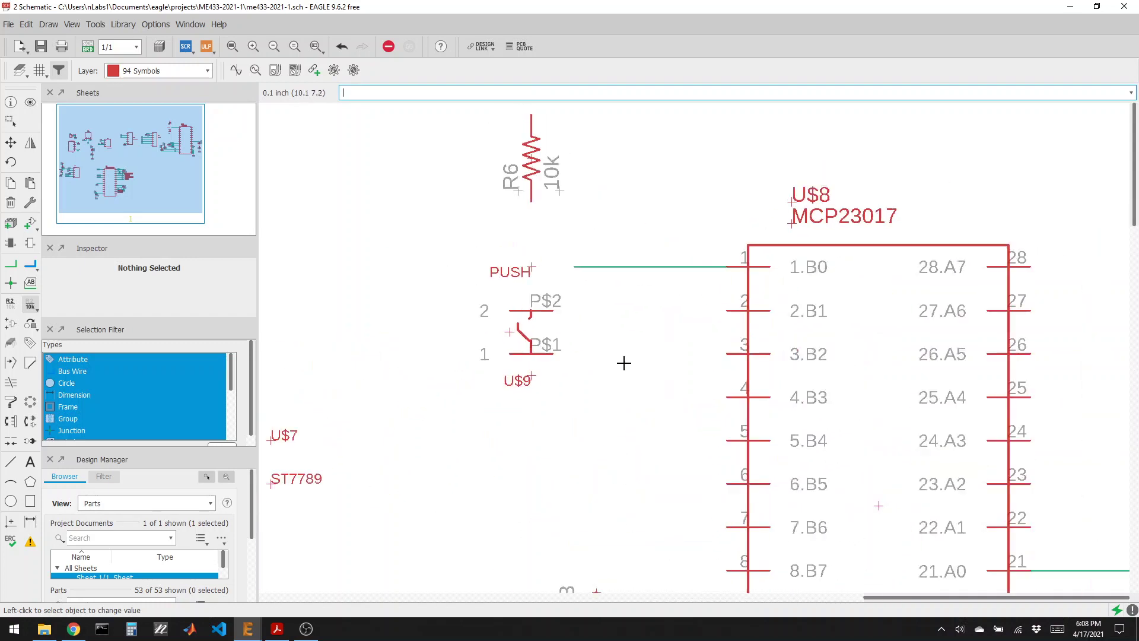
scroll(624, 364, down, 1)
click(11, 183)
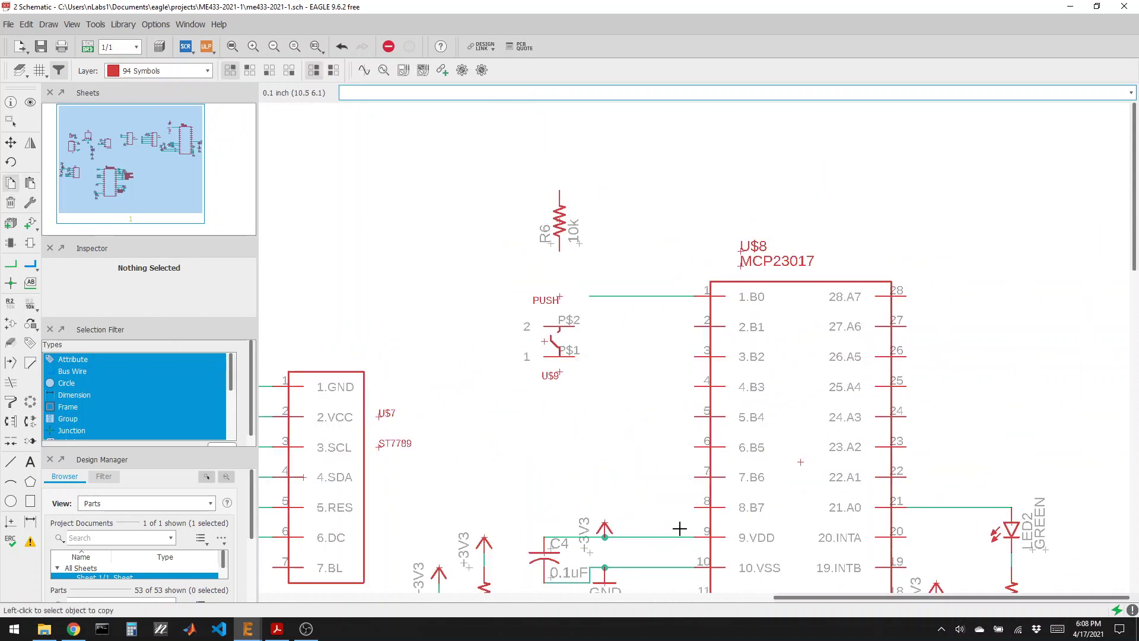
click(607, 524)
click(560, 189)
scroll(442, 492, down, 1)
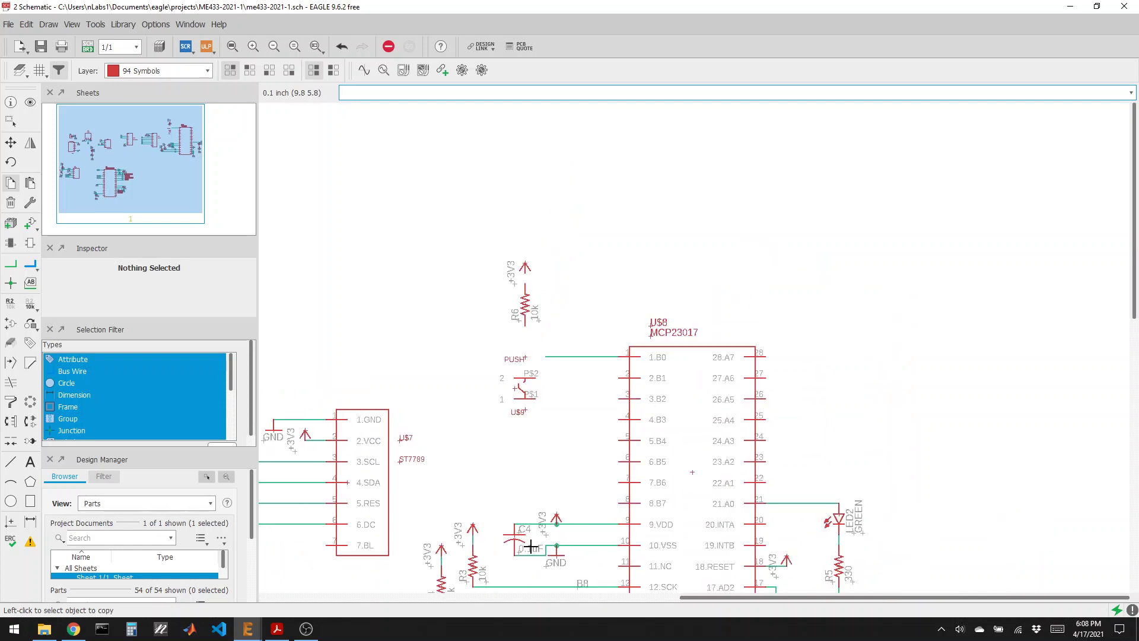
click(556, 555)
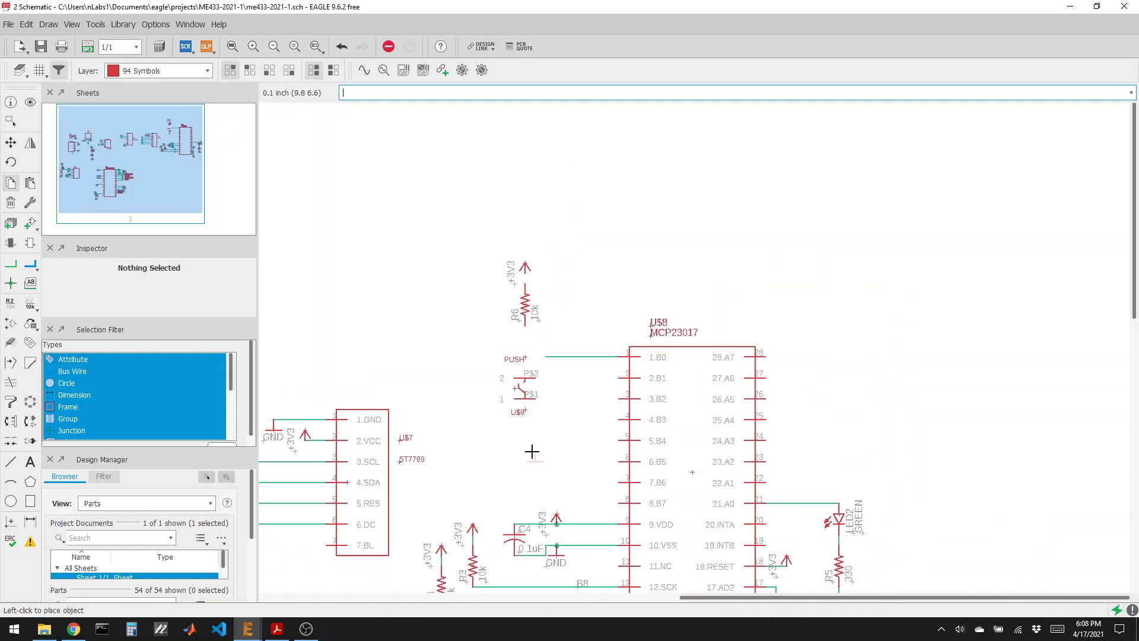
click(534, 418)
Wire R6 to the +3V3 symbol above it and connect its lower end to the MCP23017's B0 wire
click(11, 264)
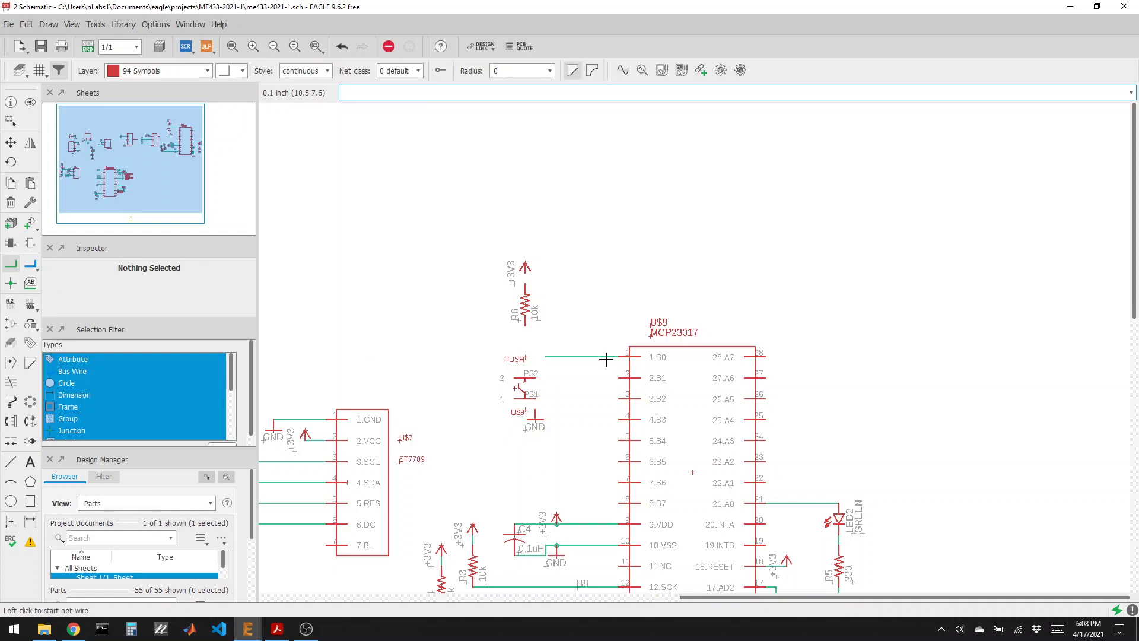
scroll(600, 356, up, 2)
click(452, 182)
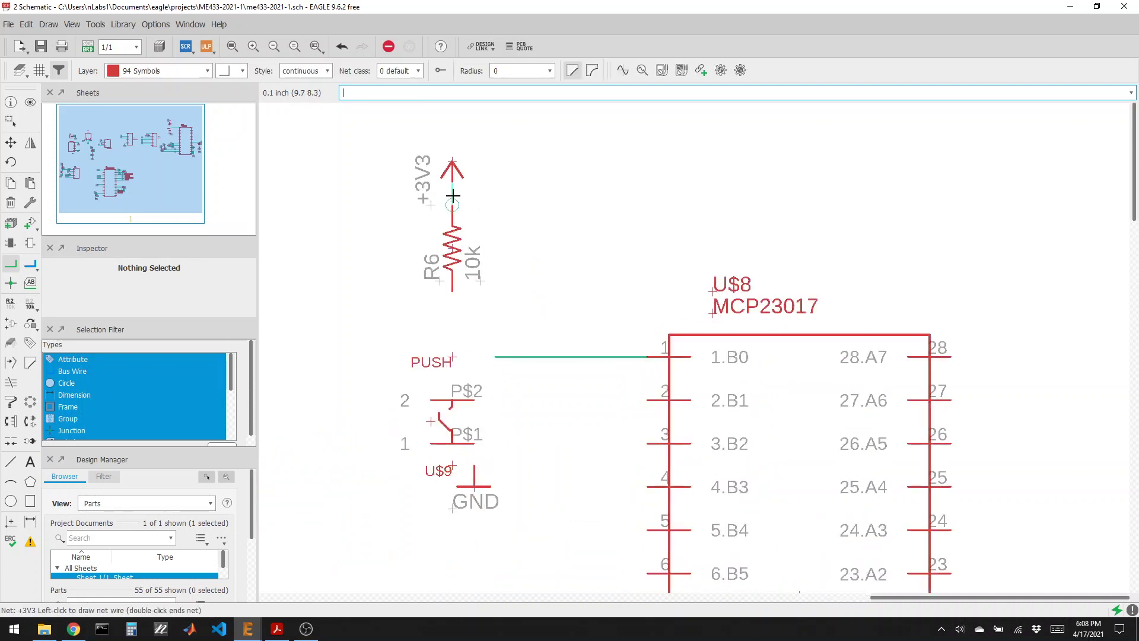
click(453, 205)
click(497, 356)
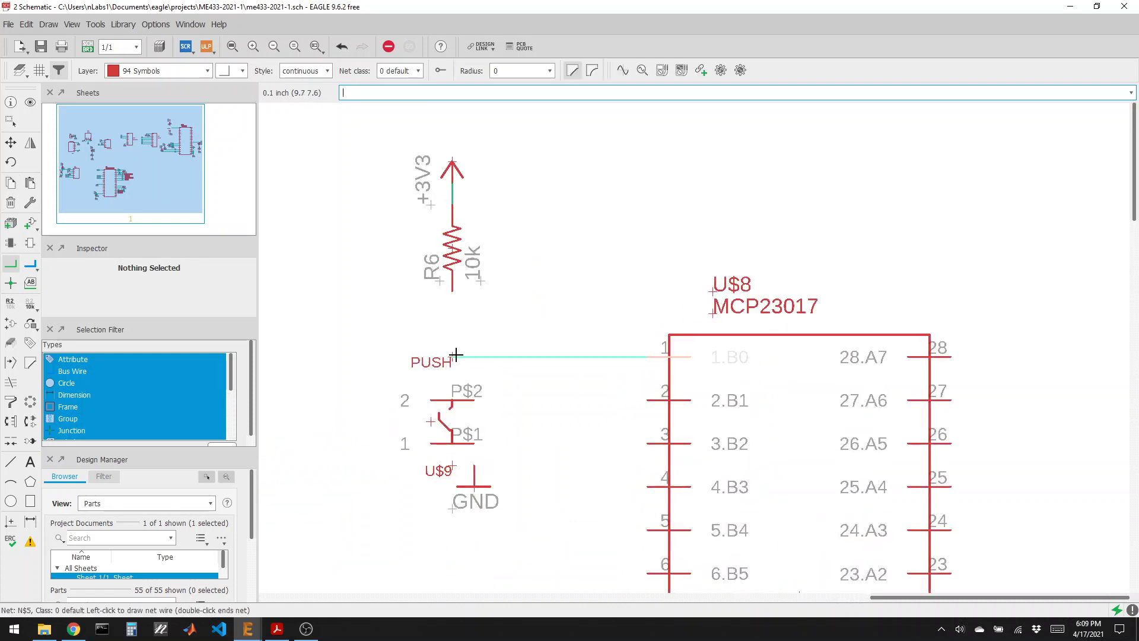
click(456, 355)
click(452, 290)
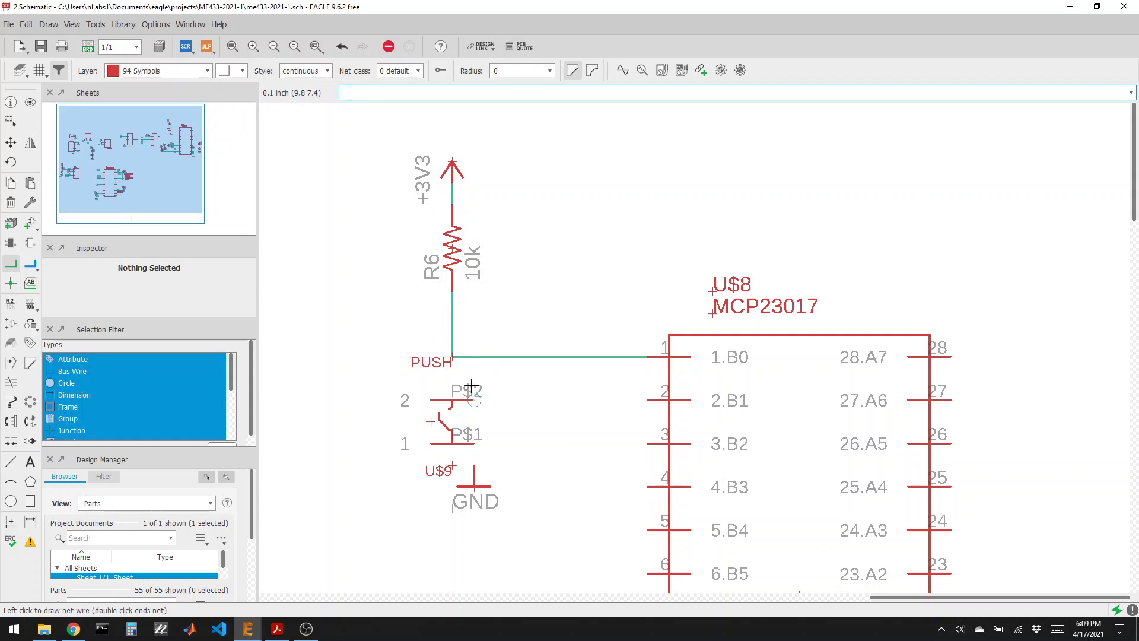
Wire push button U$9's pin 2 to the B0 net and its pin 1 to the GND symbol
click(474, 401)
click(474, 357)
click(474, 467)
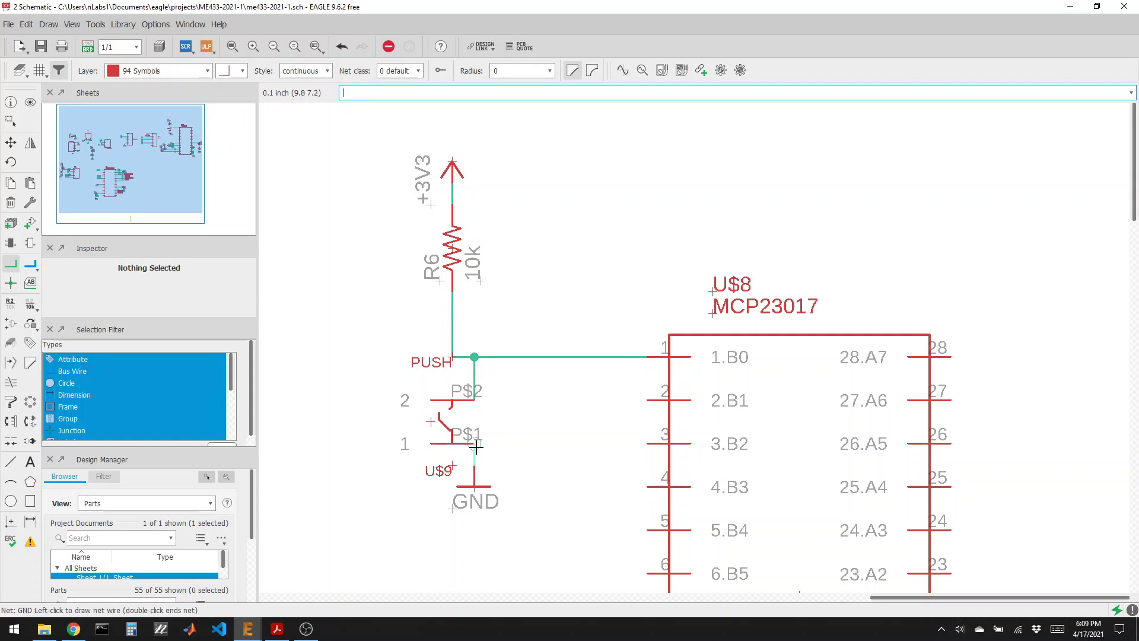
click(476, 446)
Set the value of push button U$9 to USER, accepting the change to its non-definable value
click(30, 305)
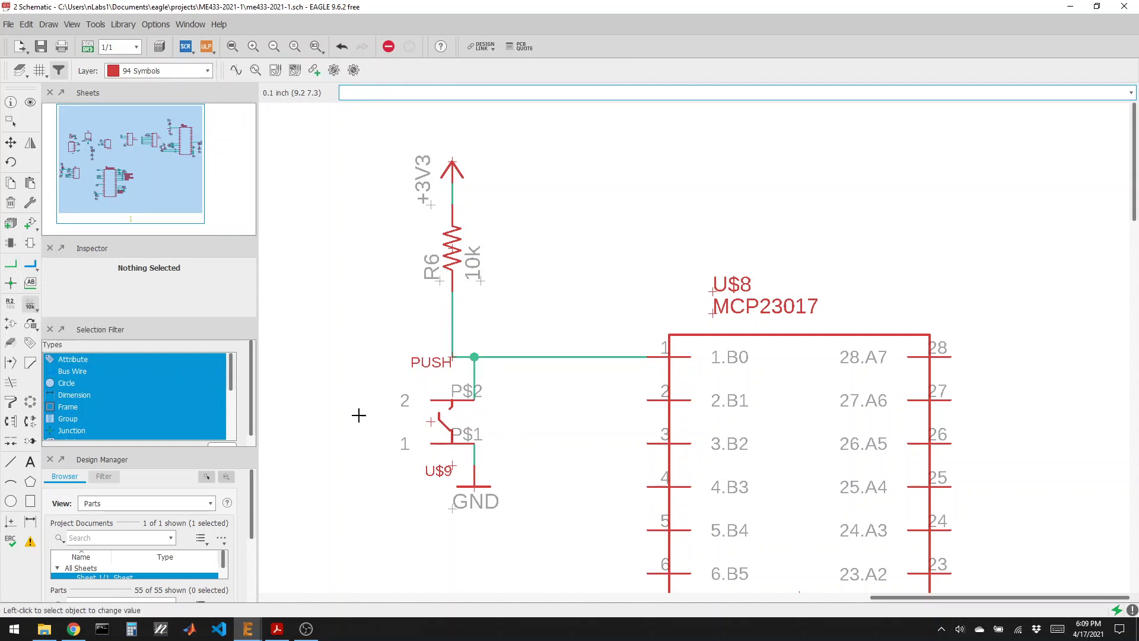
click(441, 423)
click(436, 448)
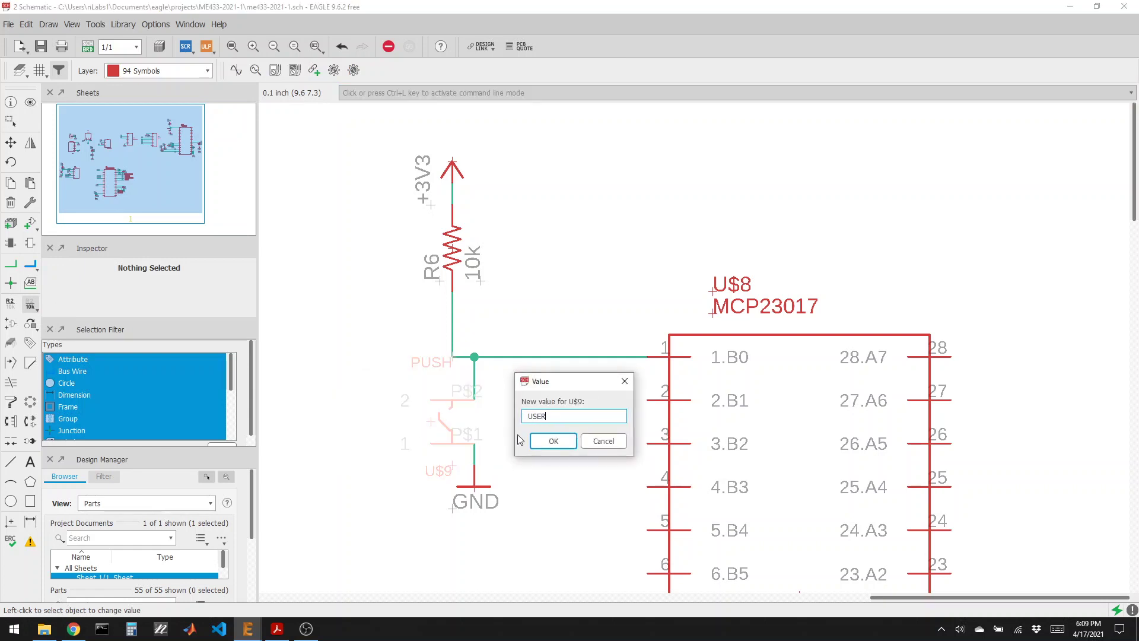
click(567, 440)
Set the value of push button U$5 beside the SNAP connector to RESET, accepting the change to its non-definable value
scroll(532, 362, down, 8)
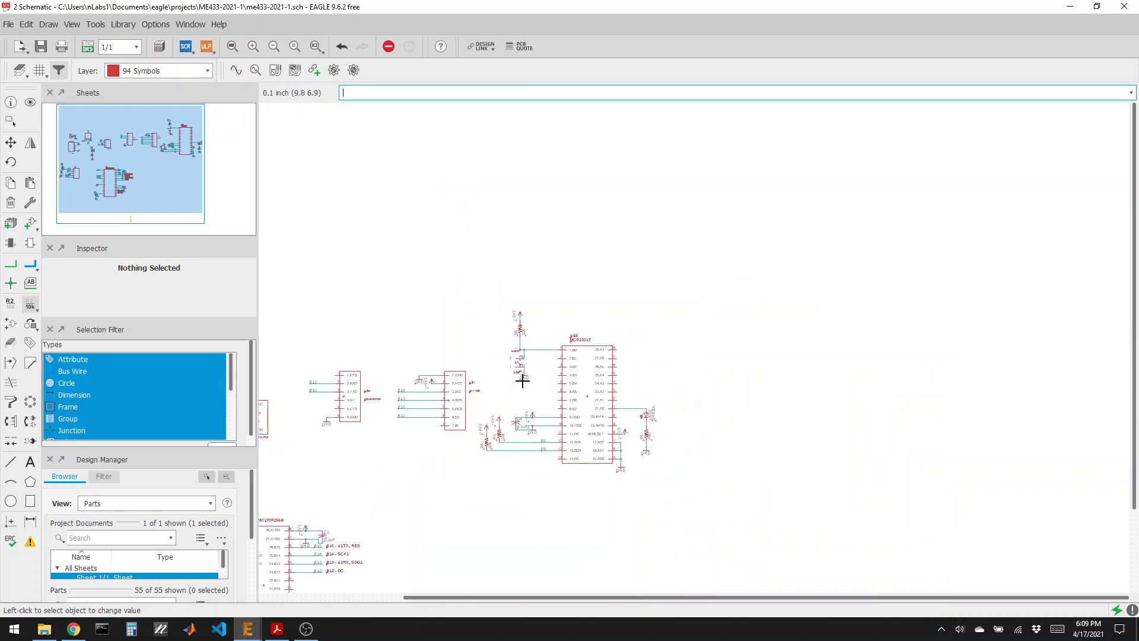
scroll(351, 460, up, 10)
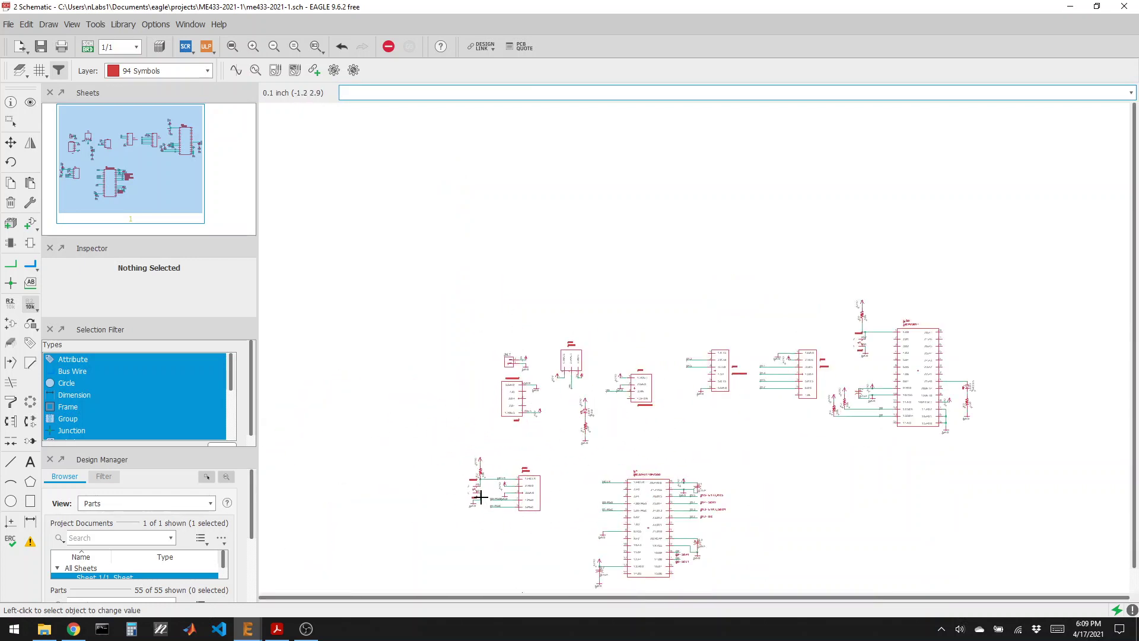
scroll(485, 501, up, 3)
click(462, 479)
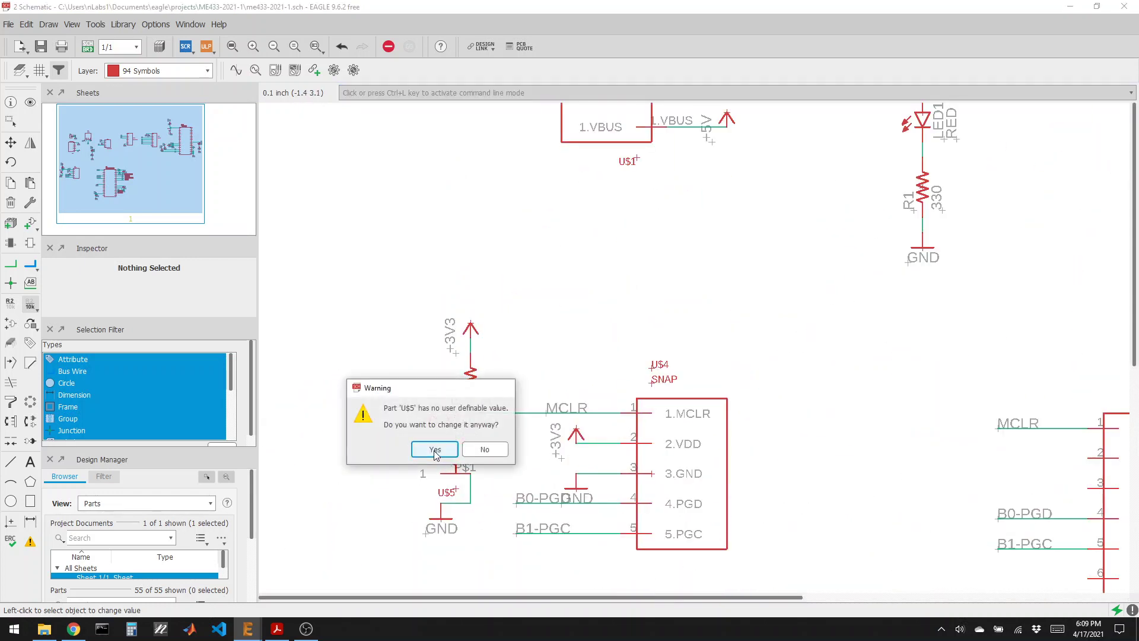
click(435, 451)
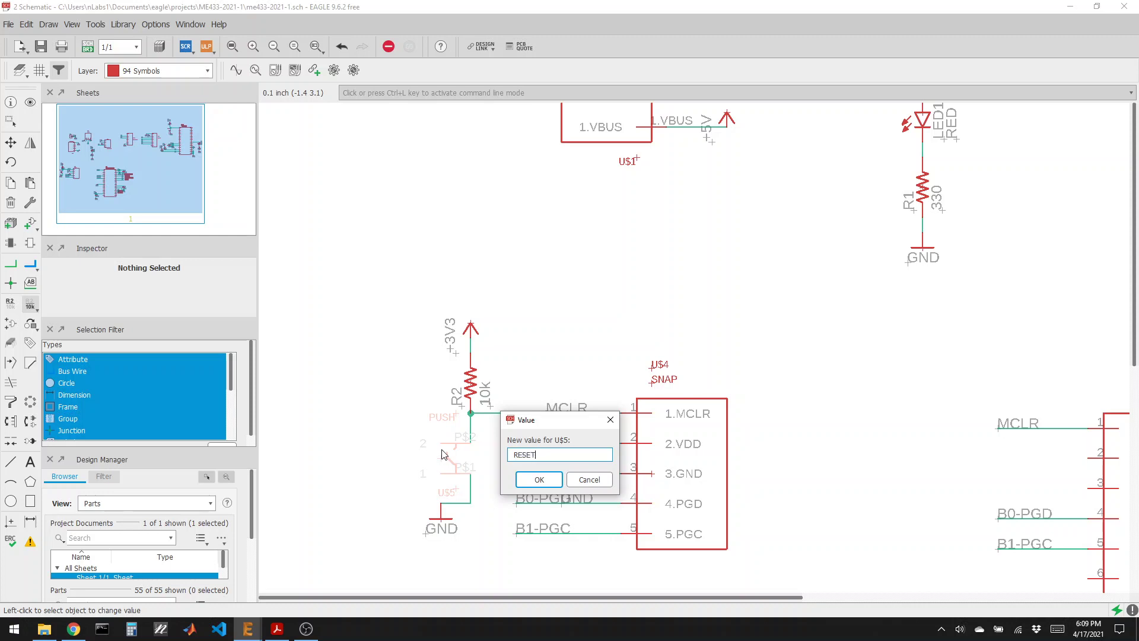
key(Return)
Add the POLOLUDRV8835 part from the me433-2021-1 library to the right of the MCP23017 circuit
scroll(304, 375, down, 5)
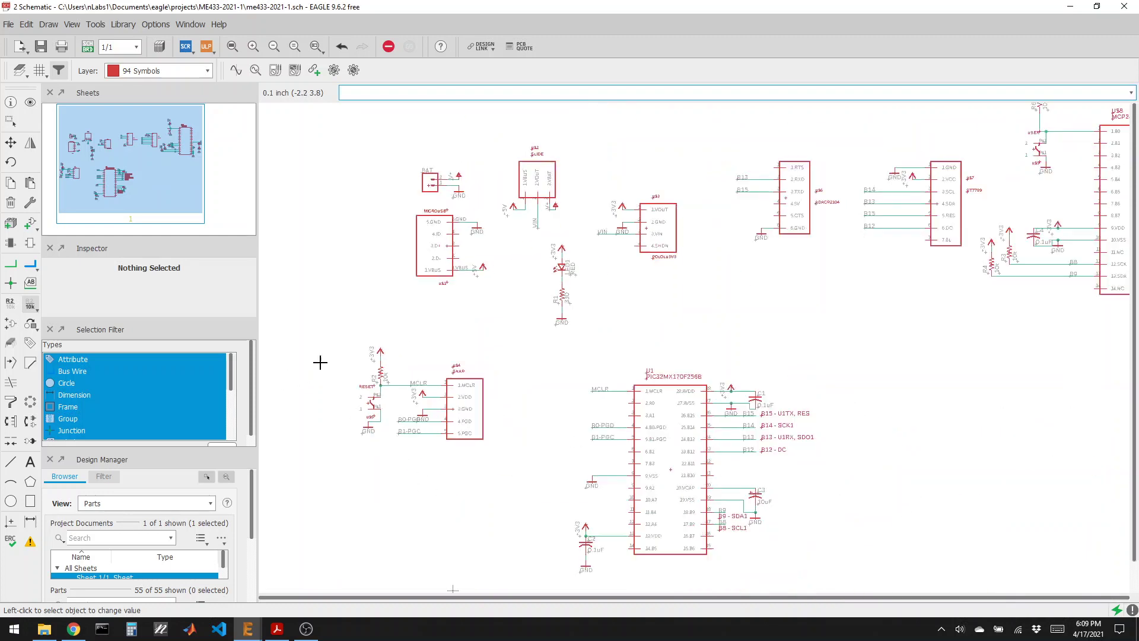
scroll(607, 397, down, 2)
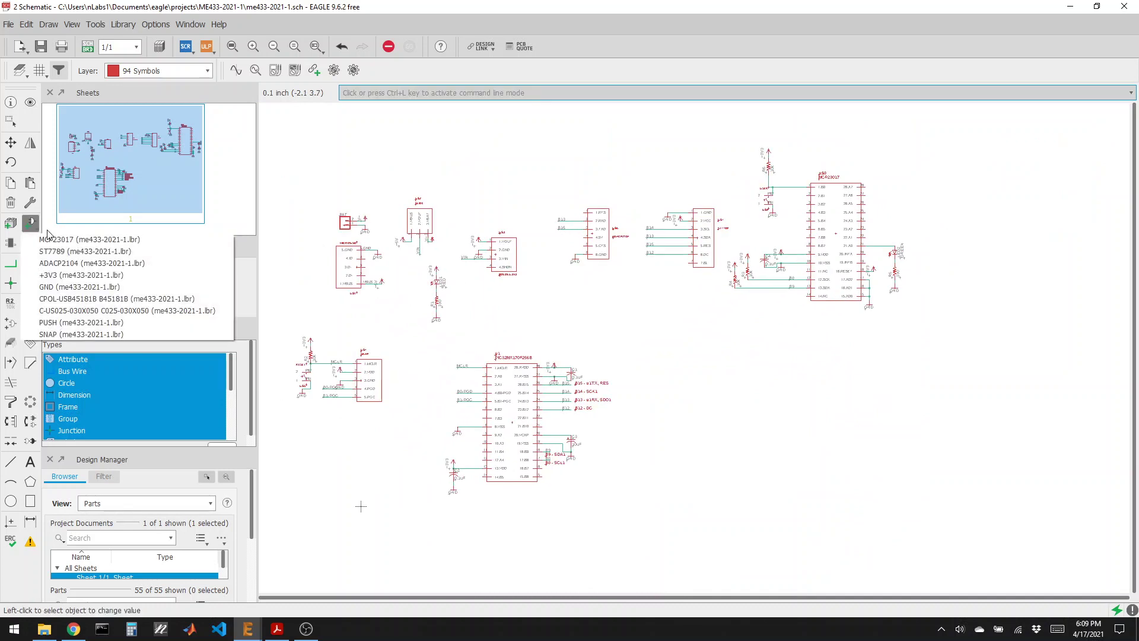
click(27, 223)
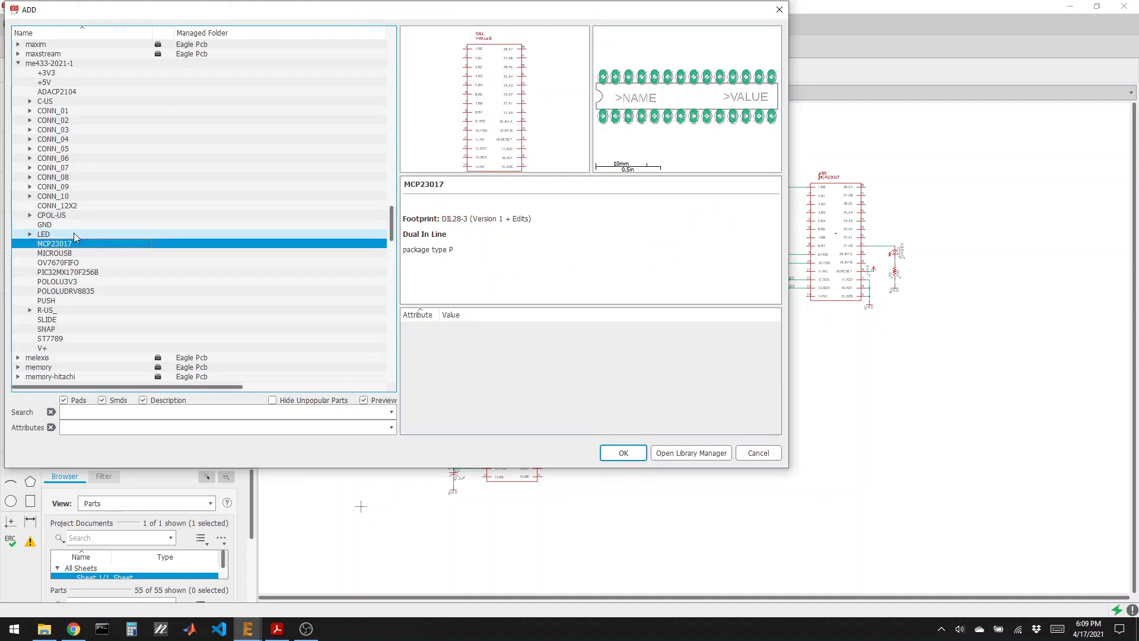
click(72, 291)
click(623, 453)
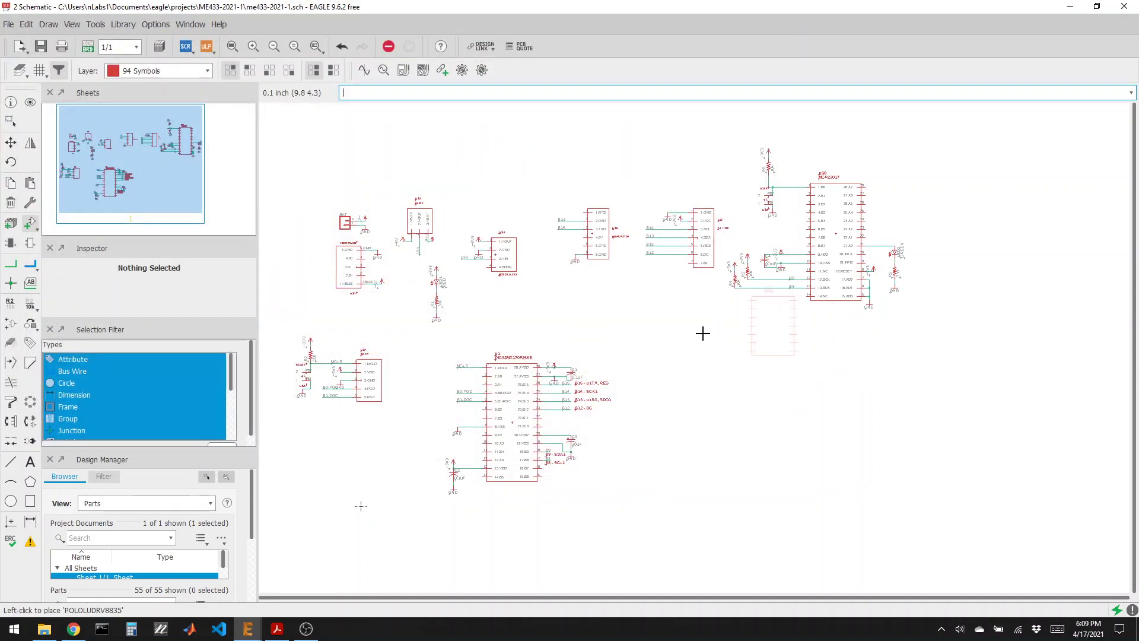
scroll(872, 276, up, 5)
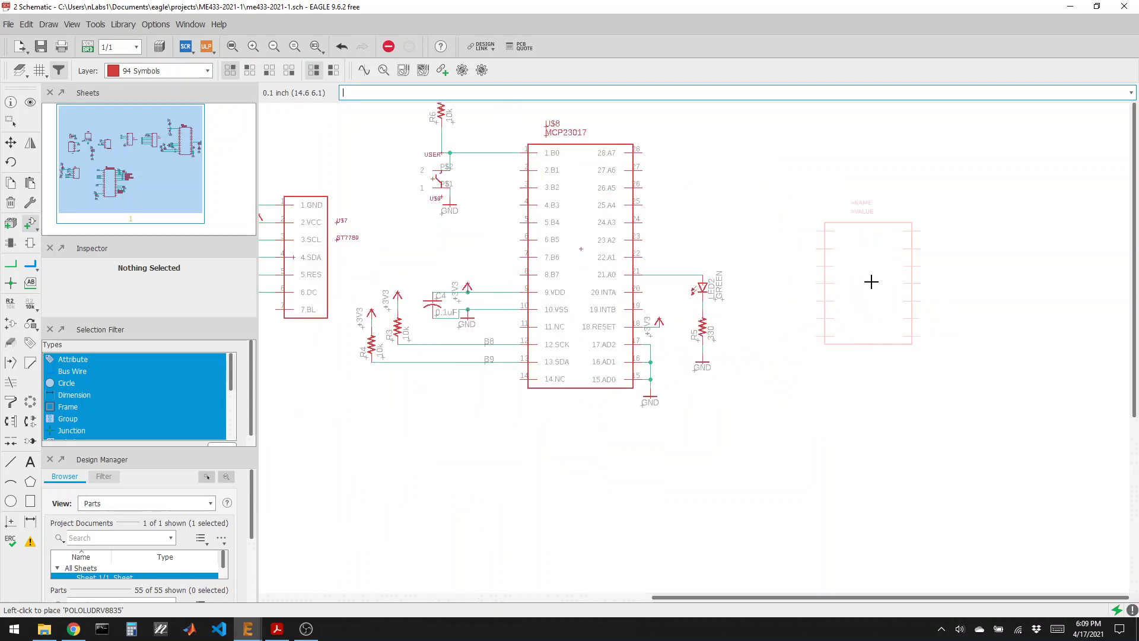
click(894, 273)
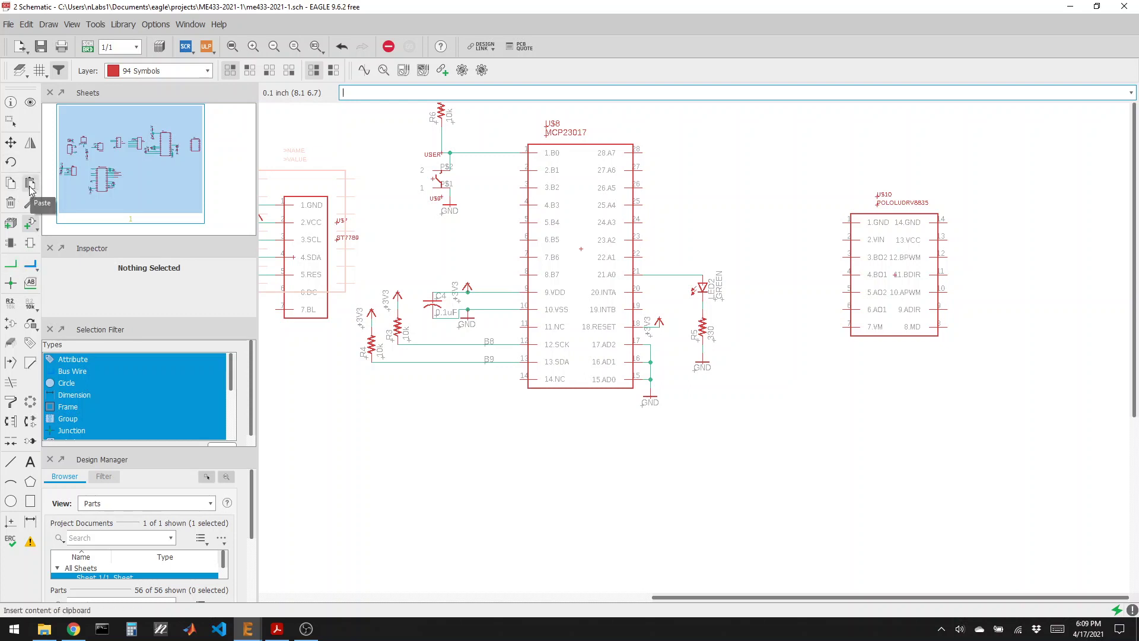
Copy the GND symbol twice, placing one copy beside pin 1 and one beside pin 14 of the POLOLUDRV8835
click(9, 183)
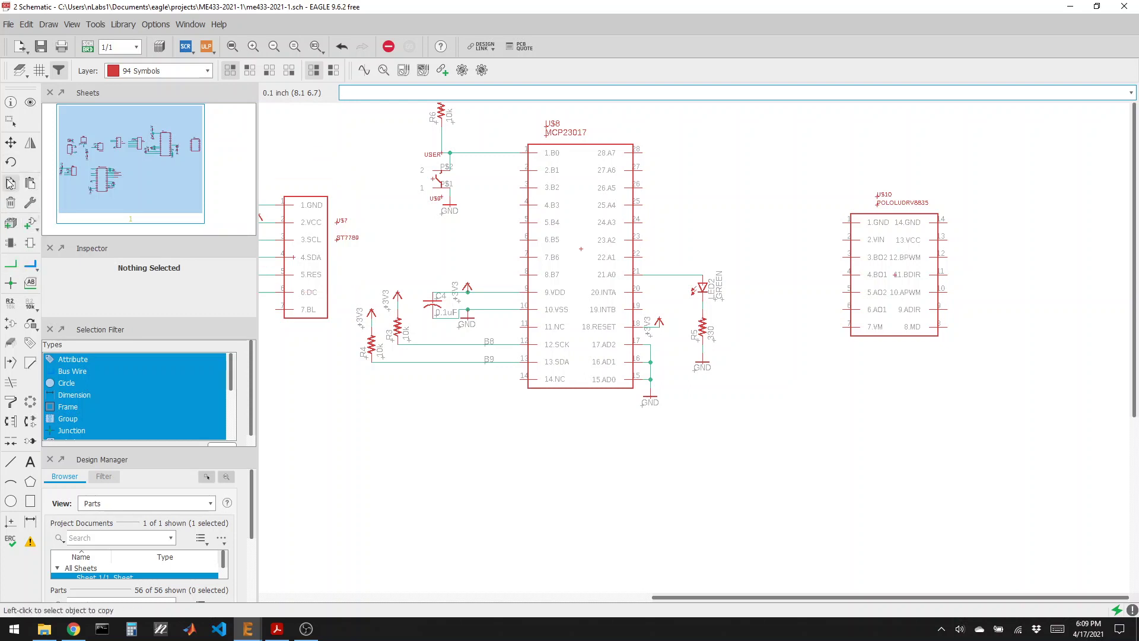
click(471, 318)
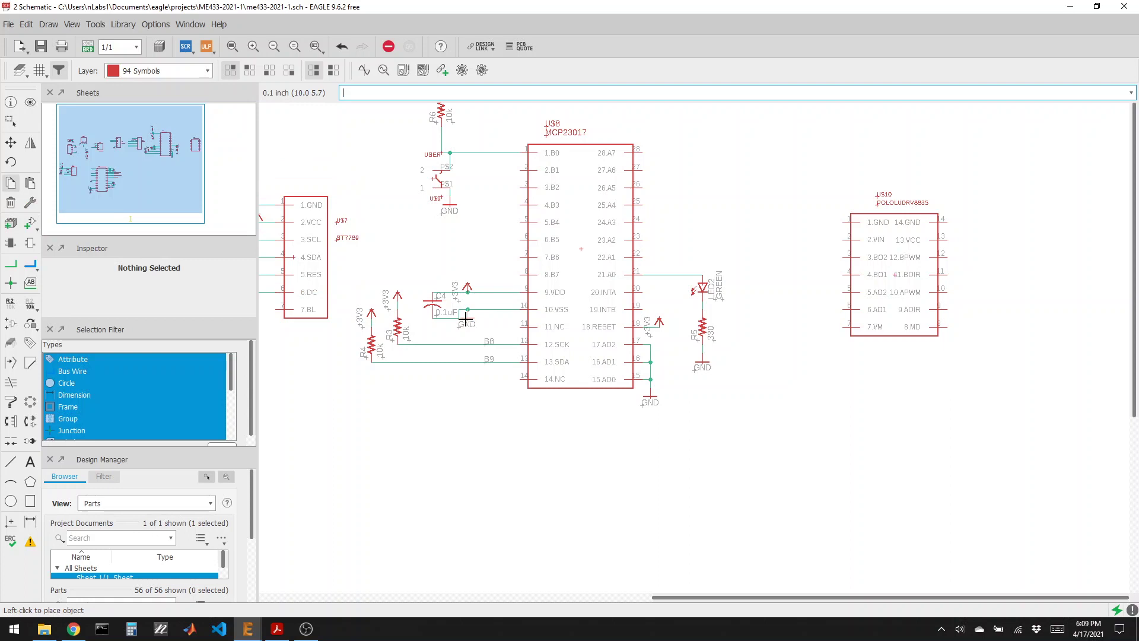
click(815, 234)
click(816, 230)
click(972, 230)
Place two copies of the +3V3 supply symbol beside the POLOLUDRV8835, one near 13.VCC and one near 8.MD
click(467, 288)
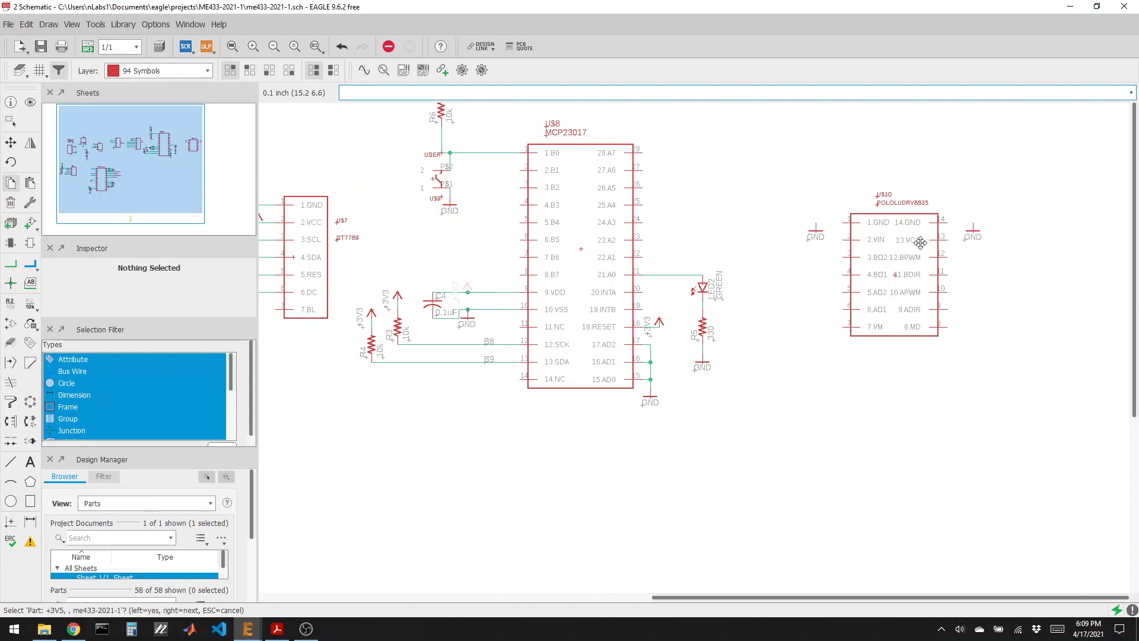
click(1007, 232)
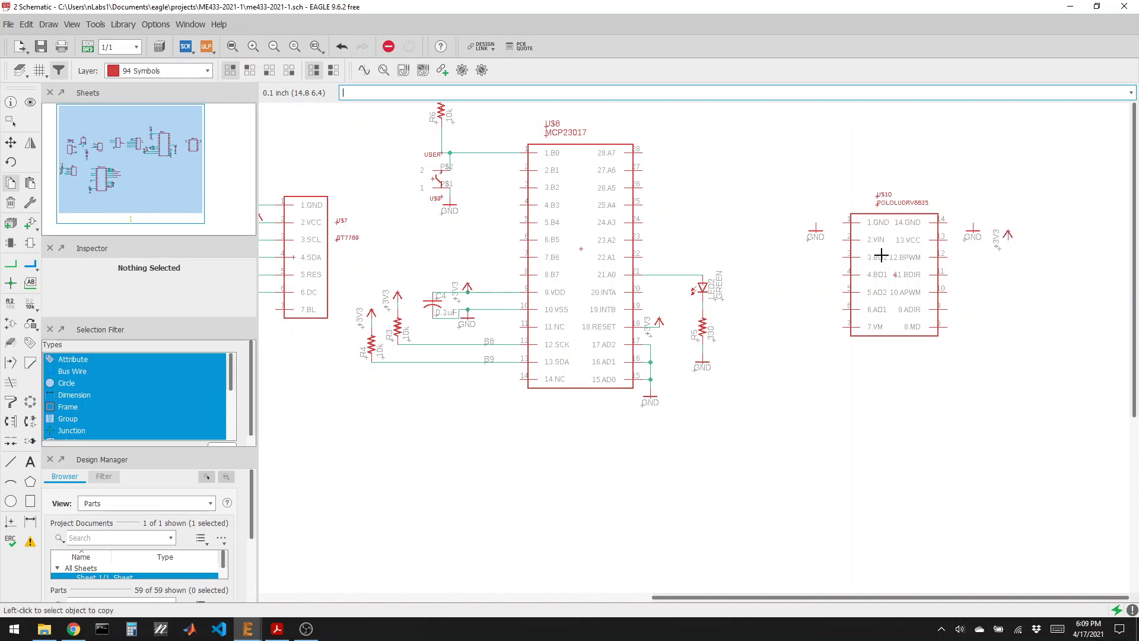
scroll(937, 287, up, 2)
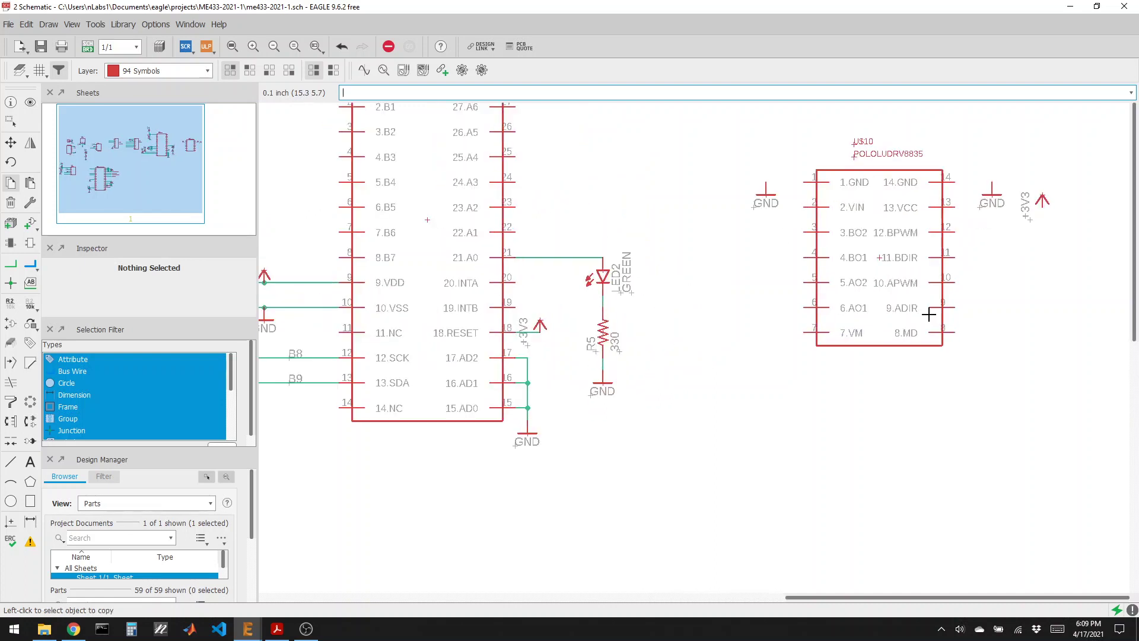
click(1045, 198)
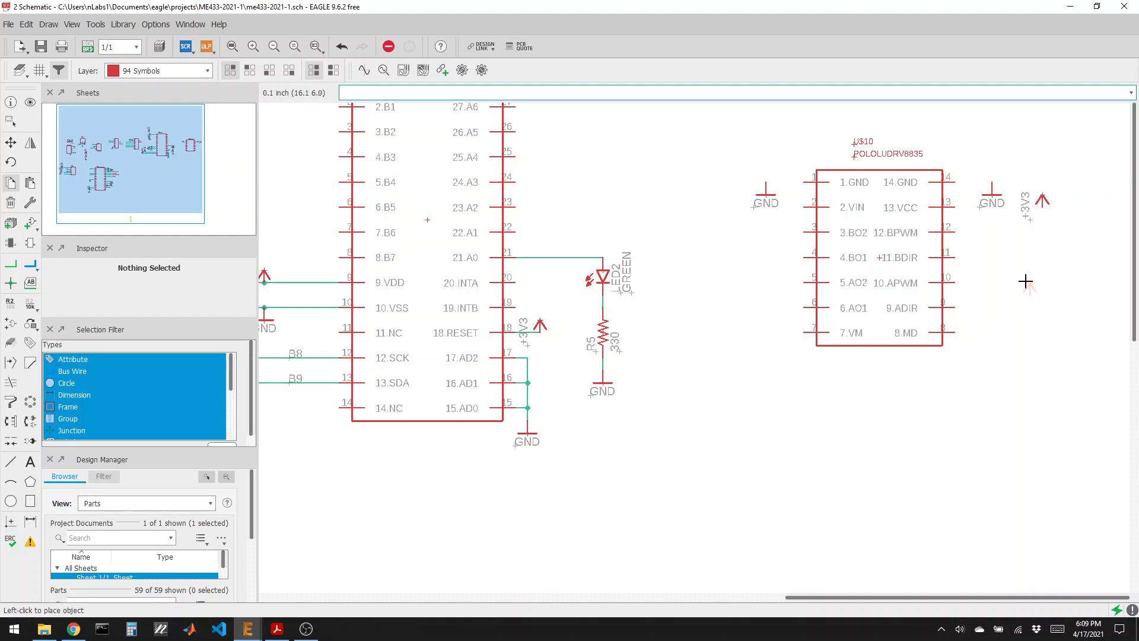
click(1031, 322)
scroll(671, 293, down, 1)
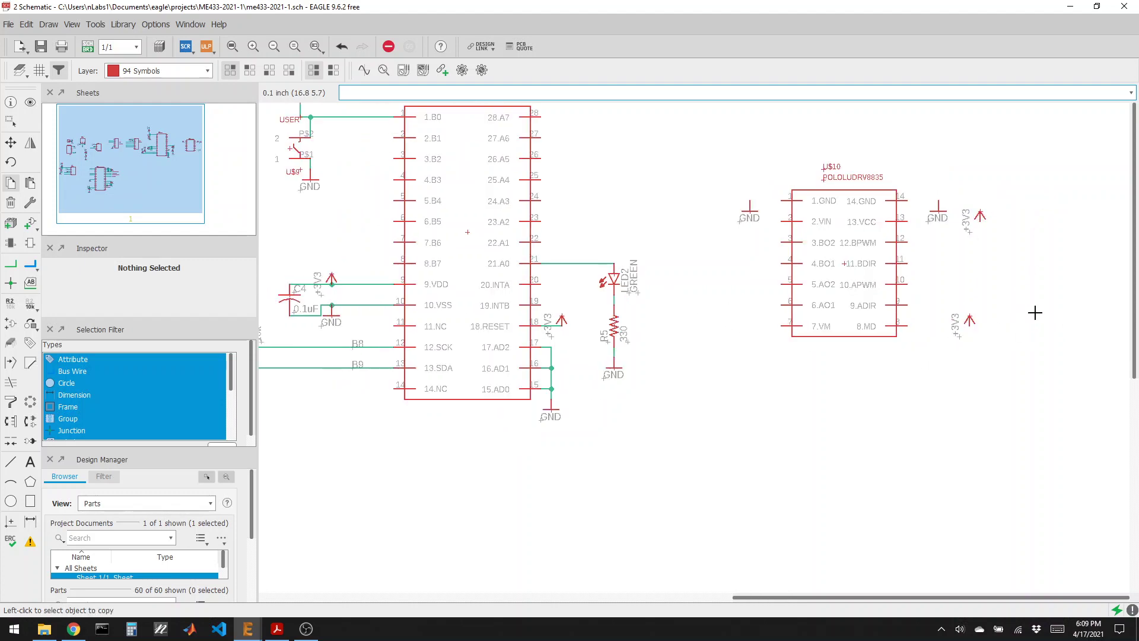
scroll(1006, 308, up, 3)
scroll(975, 303, down, 2)
Wire the motor driver's ground pins 1 and 14 to their adjacent GND symbols
click(10, 263)
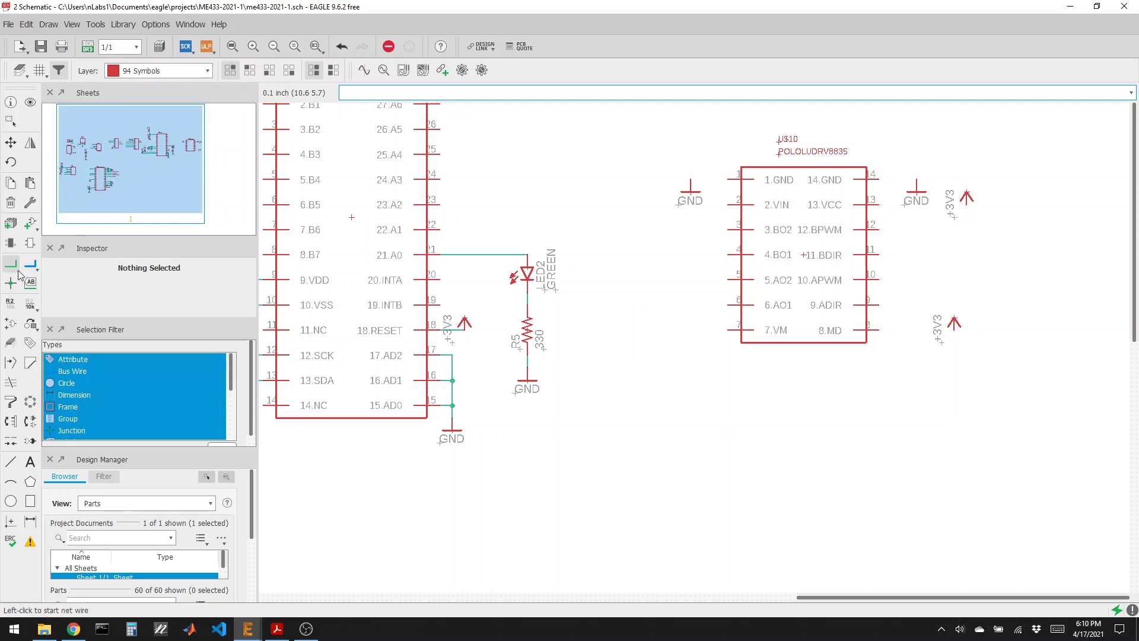
click(690, 179)
click(727, 180)
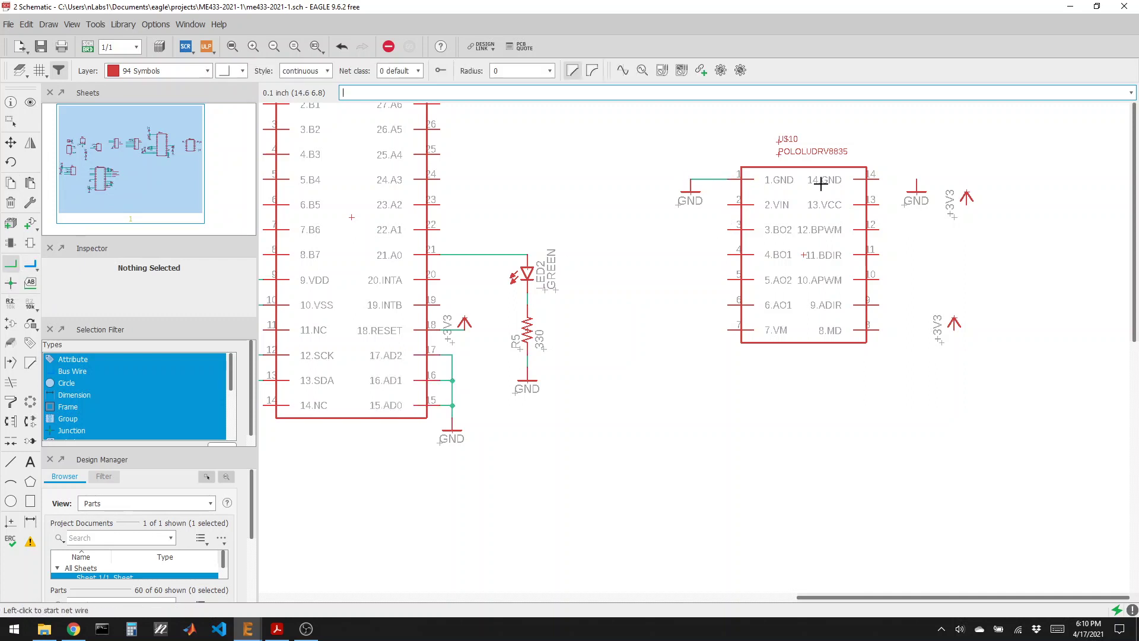
click(881, 179)
click(917, 179)
Wire the motor driver's 13.VCC and 8.MD pins to their adjacent +3V3 symbols
click(878, 205)
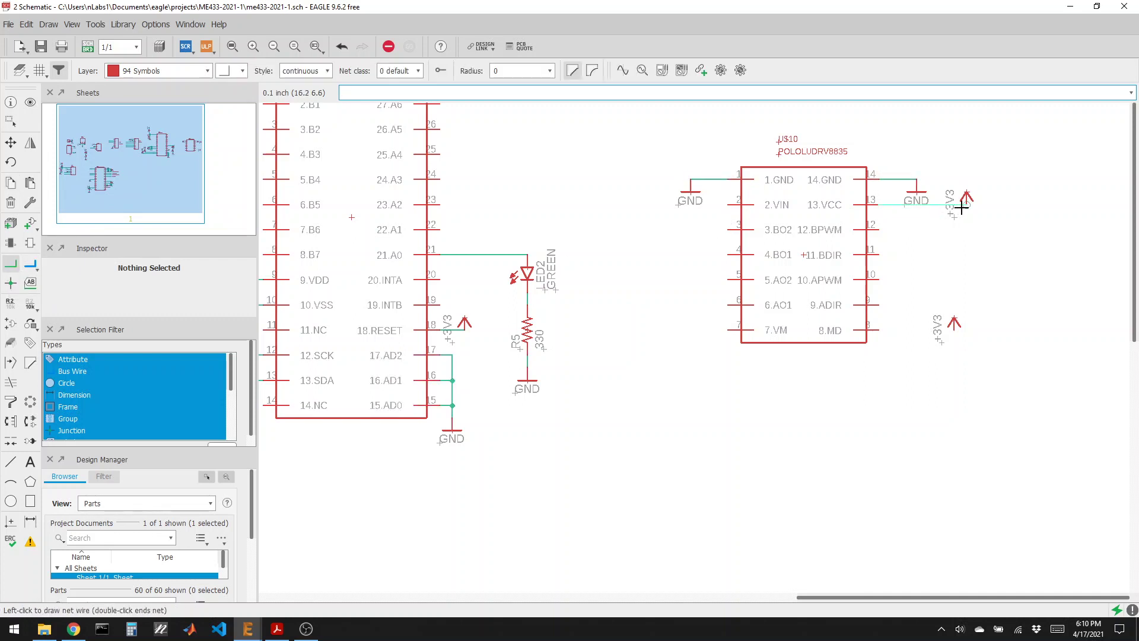
click(965, 205)
click(879, 329)
click(951, 330)
Draw an open-ended net from the motor driver's 2.VIN pin toward the MCP23017 circuit and place a net label at its free end
click(729, 206)
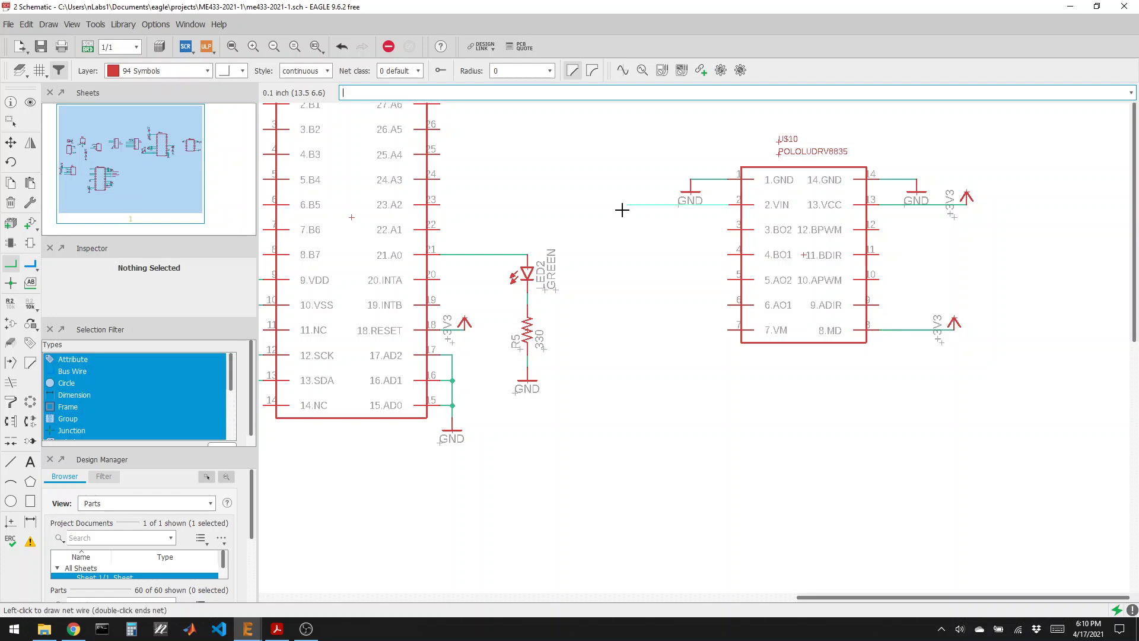
double_click(614, 208)
scroll(653, 318, down, 4)
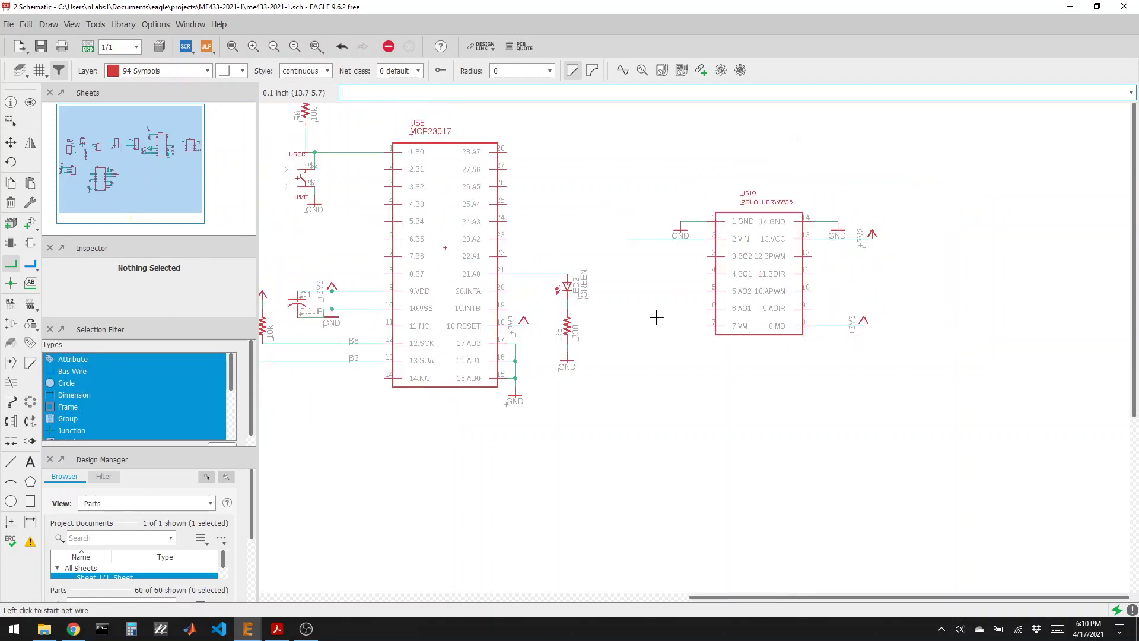
scroll(650, 317, down, 3)
scroll(397, 302, up, 7)
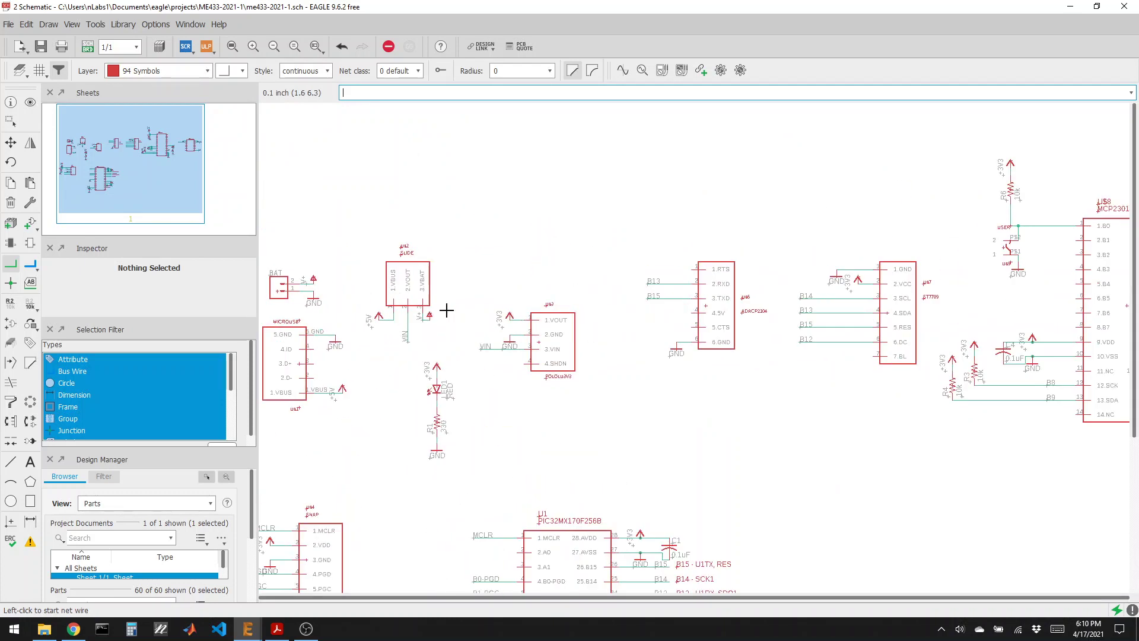
scroll(344, 276, down, 2)
scroll(742, 295, down, 2)
scroll(437, 285, up, 2)
scroll(782, 305, up, 2)
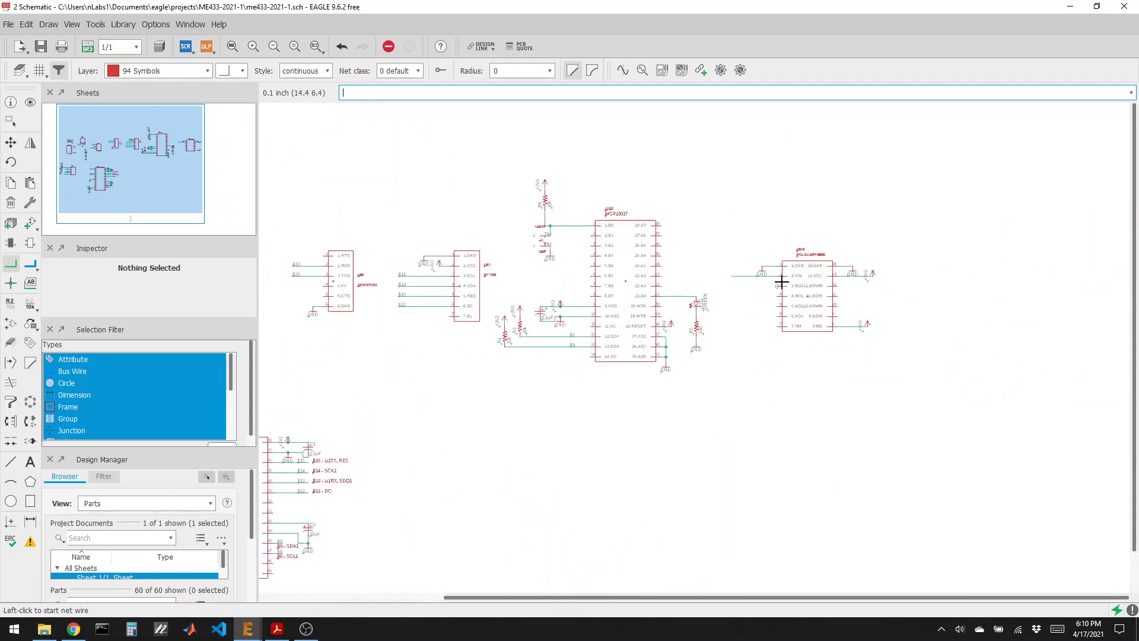
scroll(737, 285, up, 3)
scroll(736, 285, up, 3)
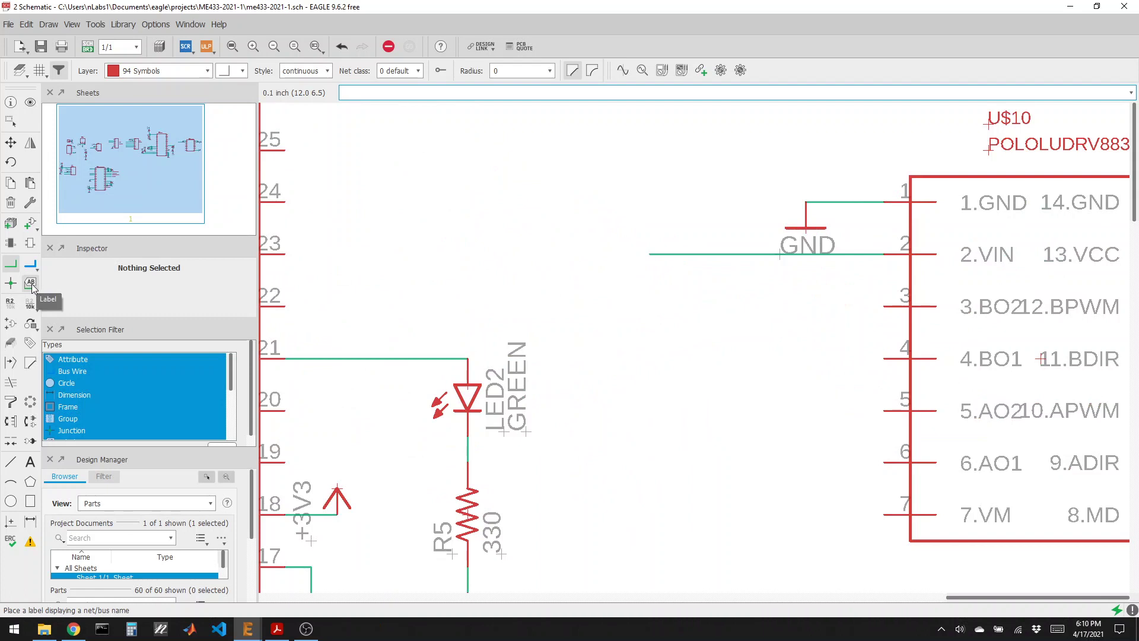
click(30, 283)
click(650, 253)
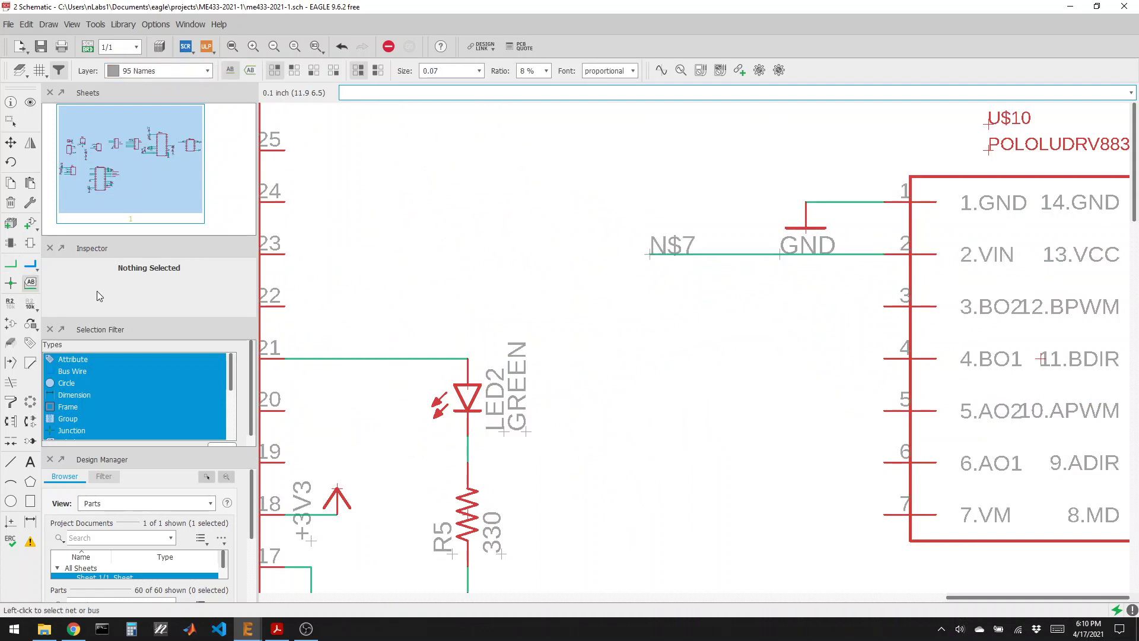
Rename the net on the motor driver's pin 2 to VIN
click(10, 303)
click(652, 252)
text(VI)
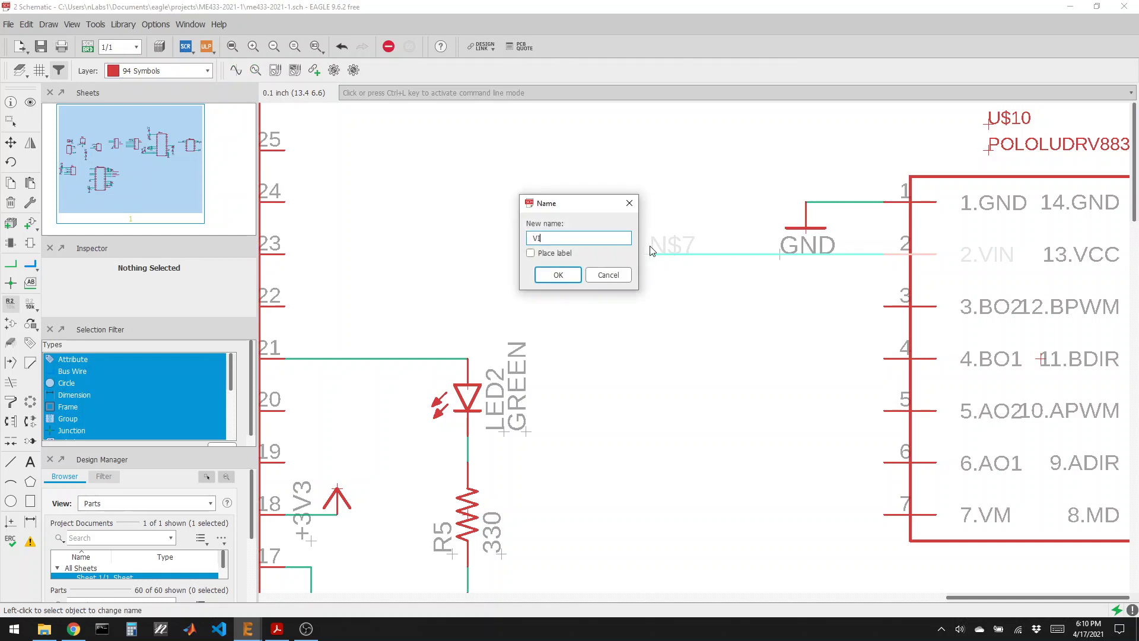
text(N)
key(Return)
click(629, 265)
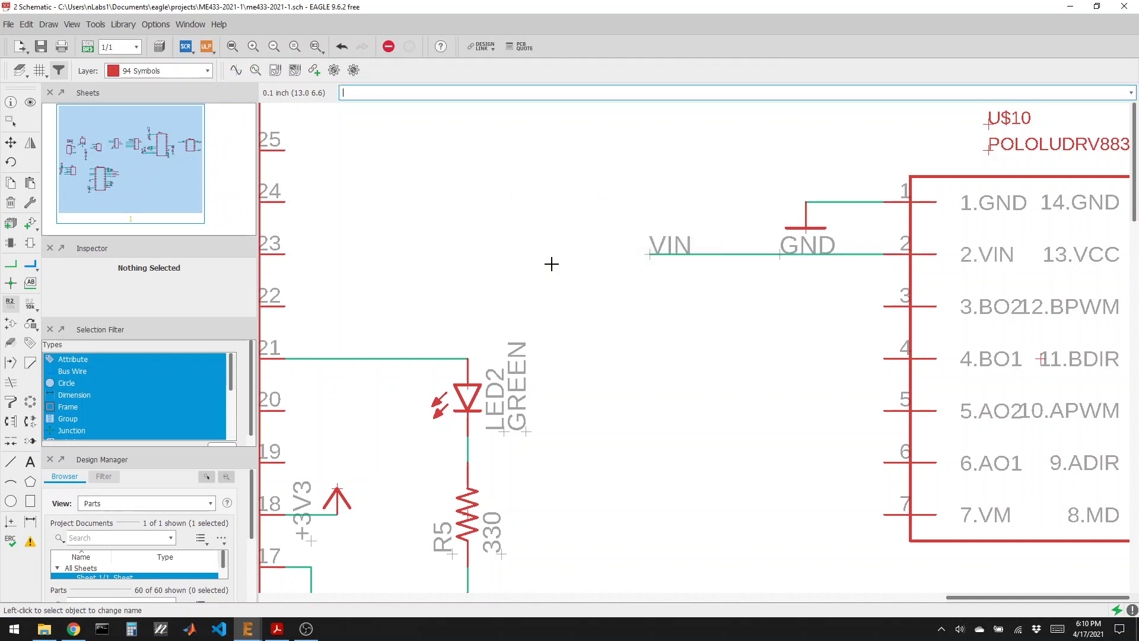
Draw short open-ended nets outward from the motor driver's 12.BPWM, 11.BDIR, 10.APWM and 9.ADIR pins
scroll(705, 270, down, 2)
scroll(782, 322, down, 2)
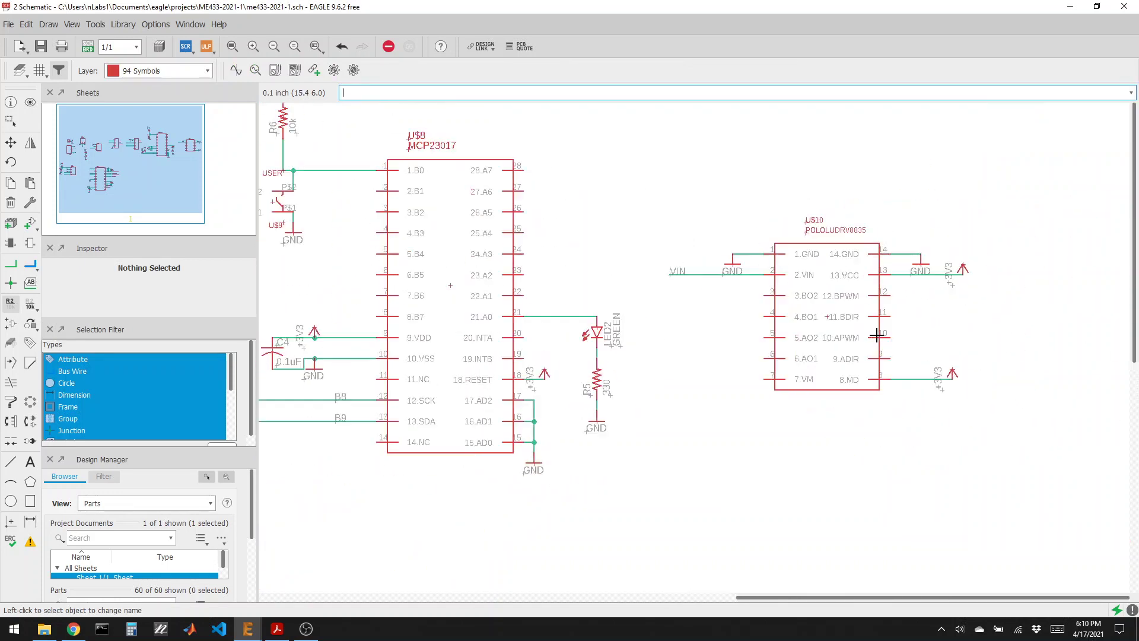
scroll(900, 342, up, 4)
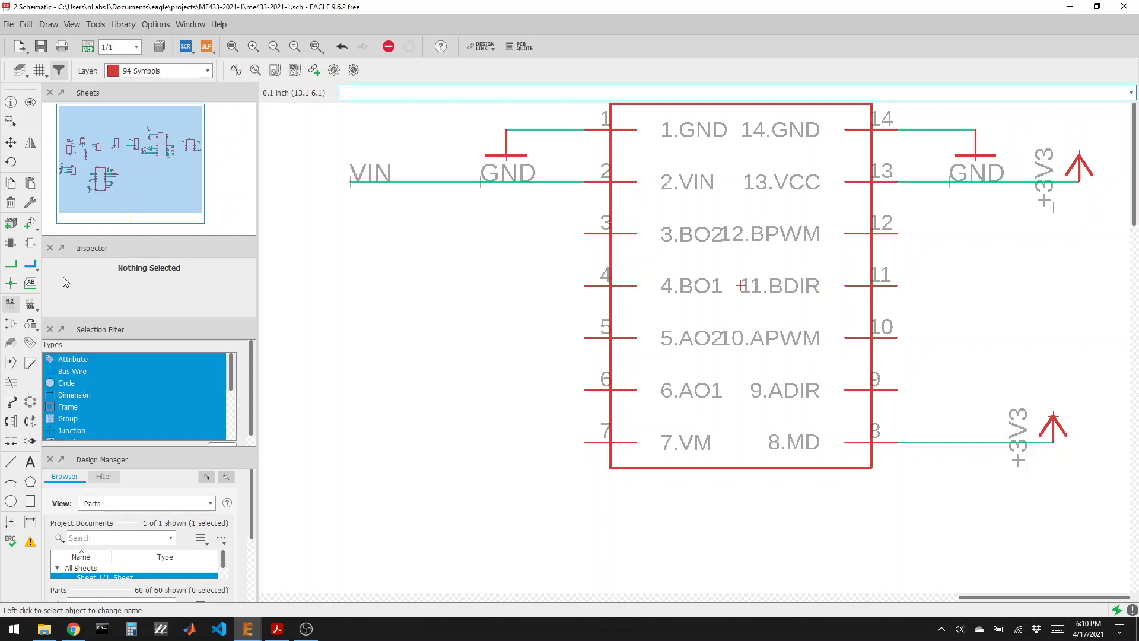
click(11, 263)
click(917, 234)
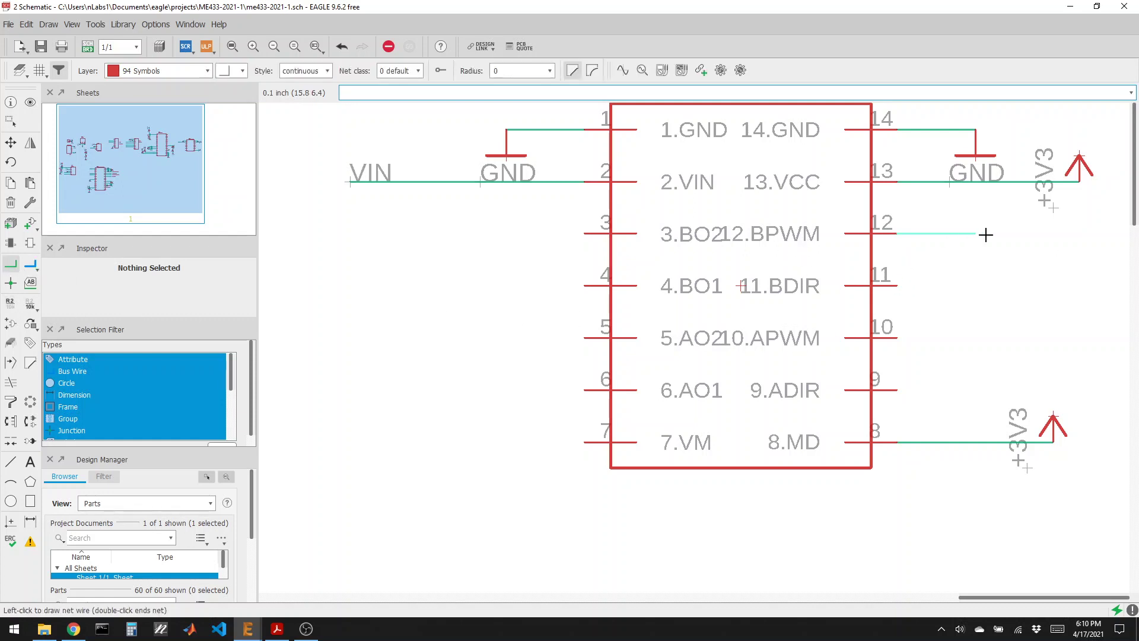
double_click(984, 234)
click(897, 286)
double_click(975, 286)
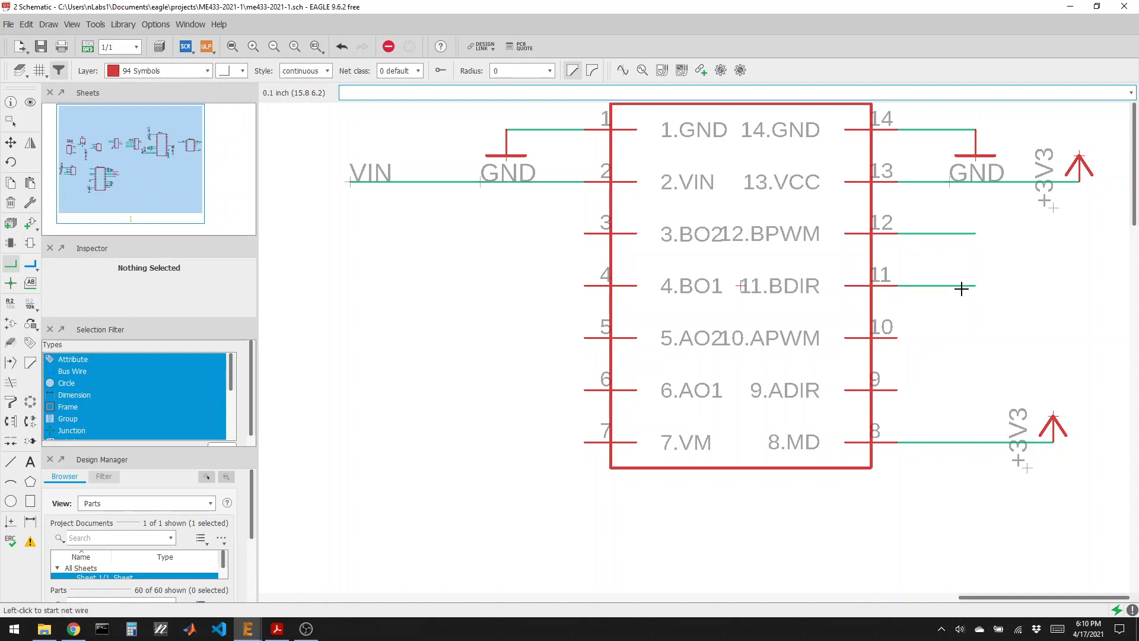
click(896, 337)
double_click(974, 338)
click(894, 388)
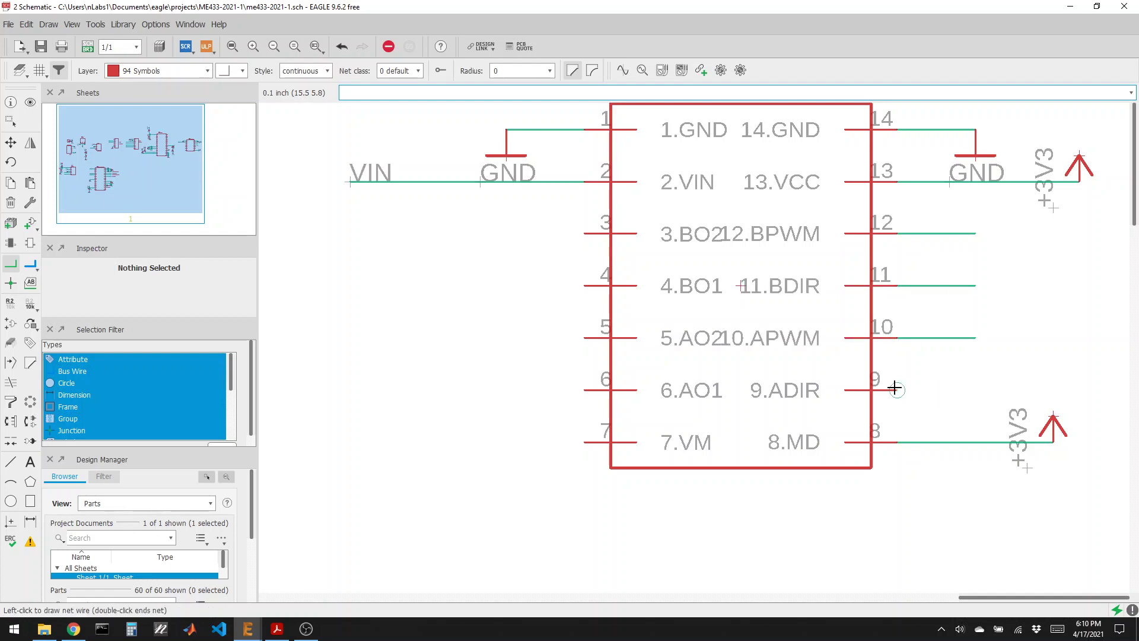
double_click(975, 390)
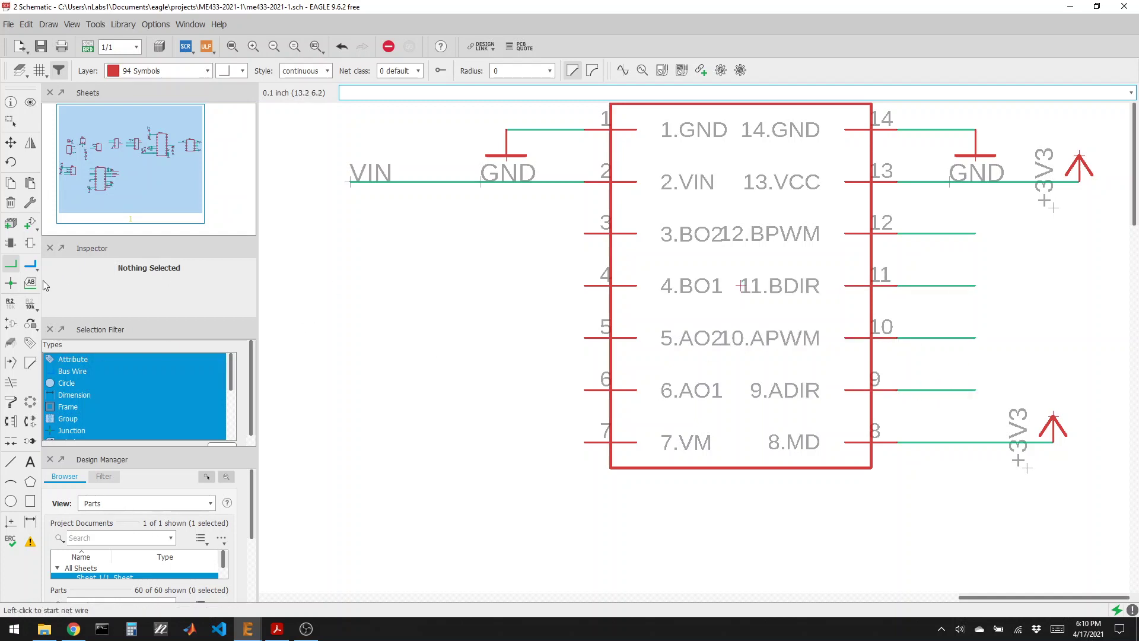
Place net labels on the wires at pins 12, 11, 10 and 9 of the POLOLUDRV8835 motor driver
click(30, 282)
click(944, 233)
click(924, 234)
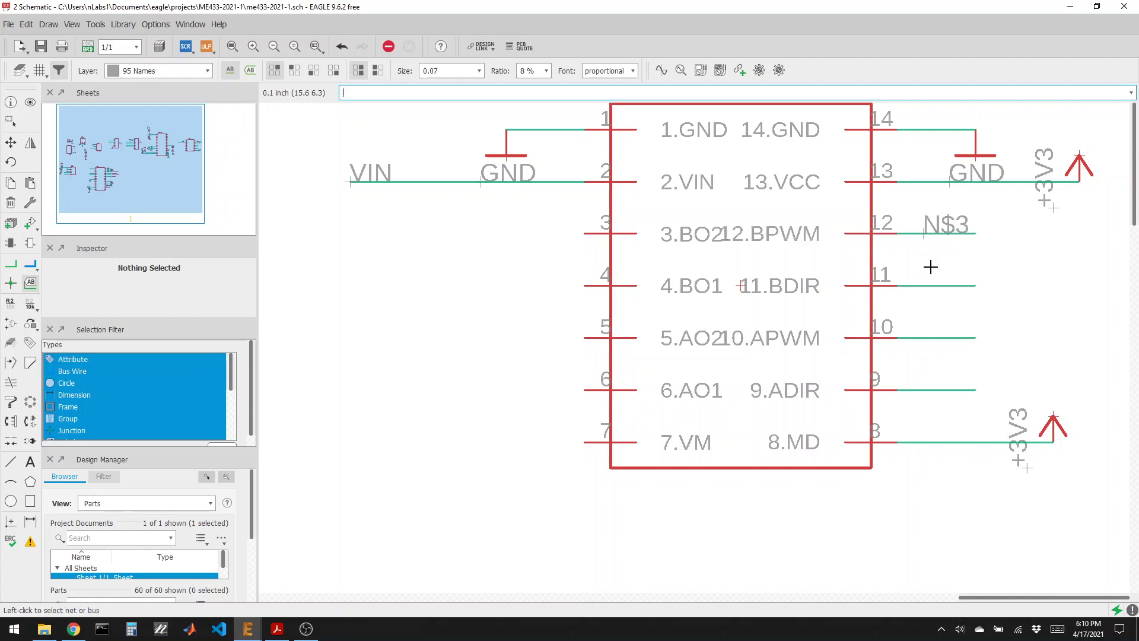
click(930, 285)
click(924, 286)
click(929, 337)
click(924, 337)
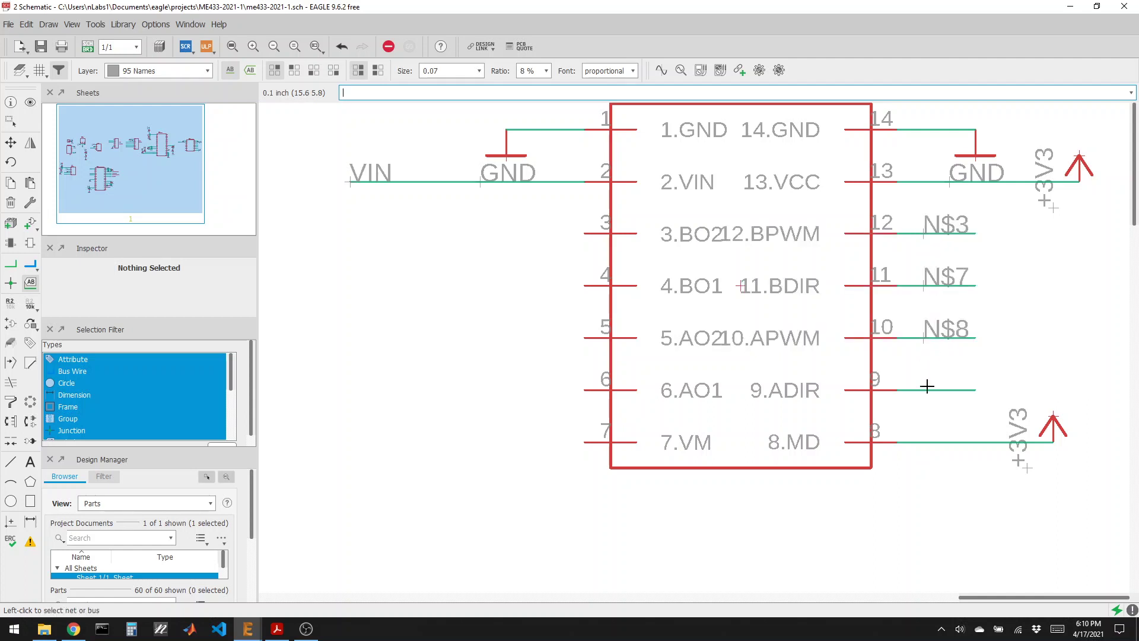
click(929, 391)
Rename the motor driver's pin 9 net as ADIR and its pin 10 net as APWM
click(10, 304)
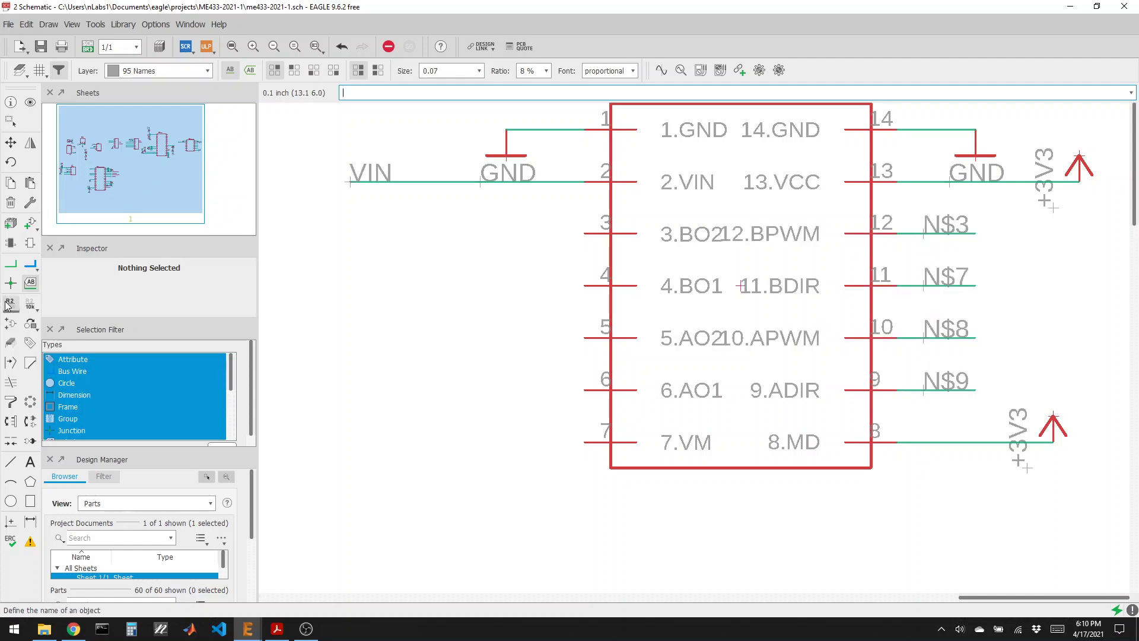
click(940, 390)
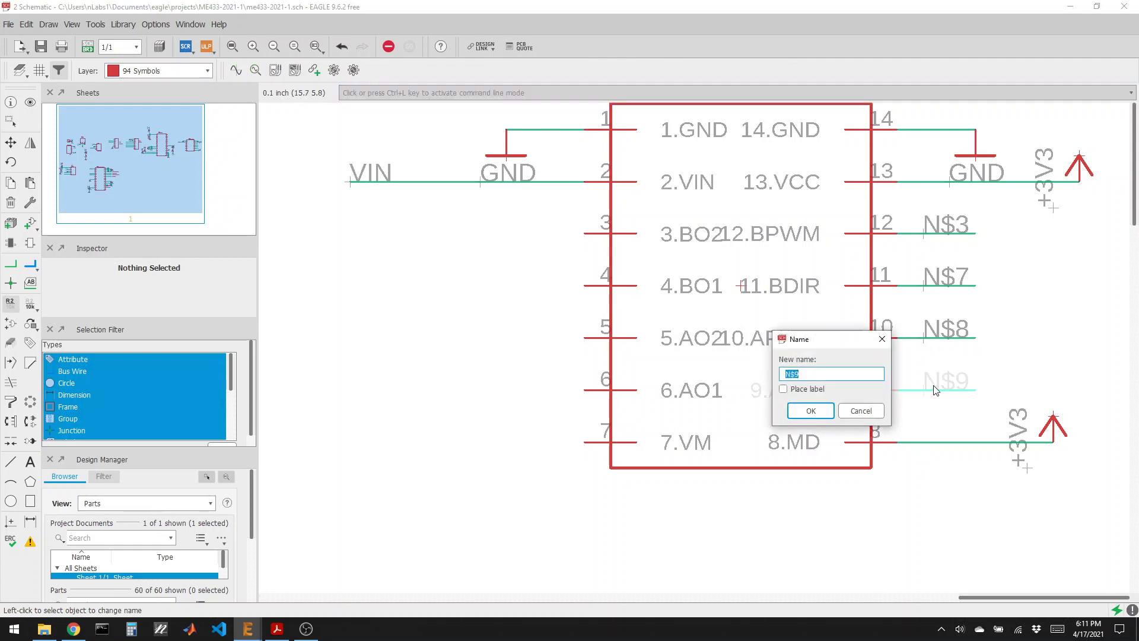
text(ADIR)
key(Return)
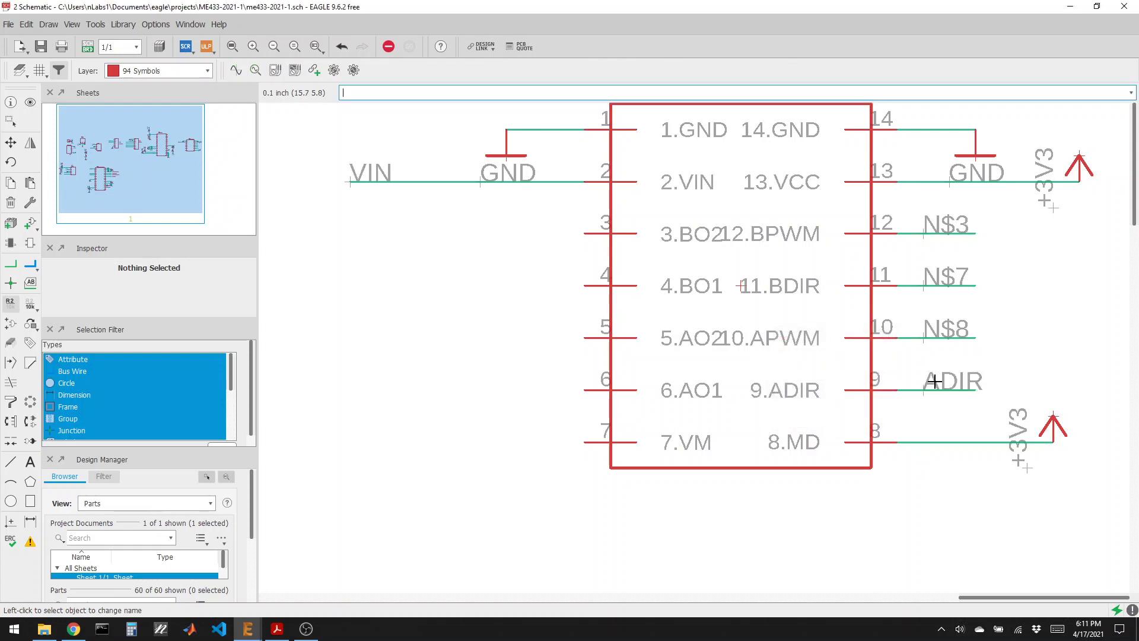
click(928, 337)
text(APWM)
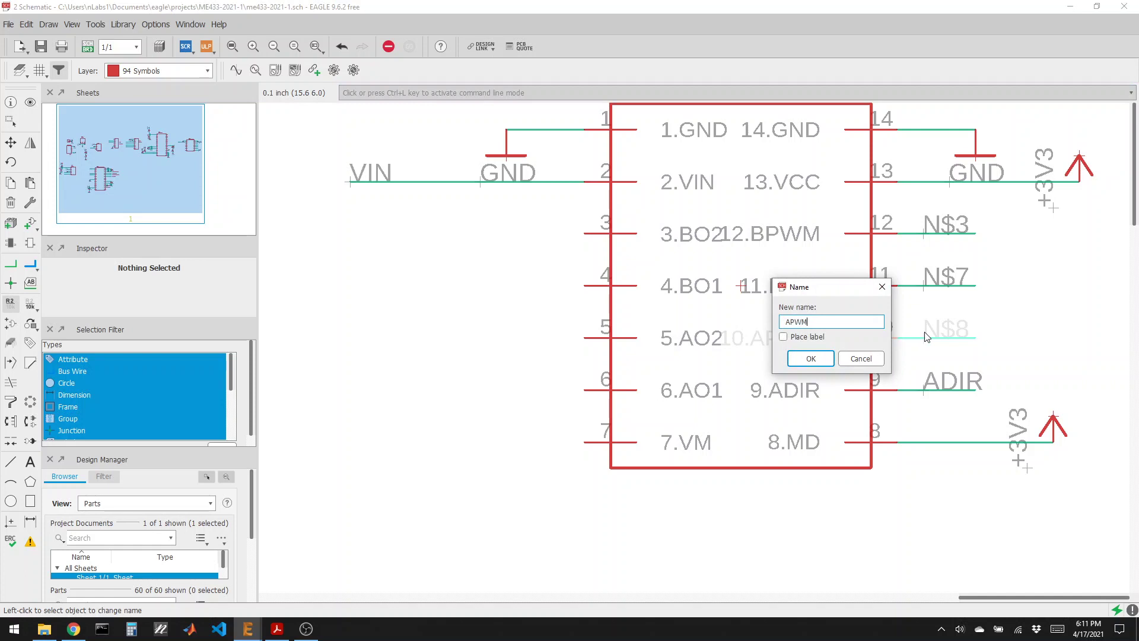
key(Return)
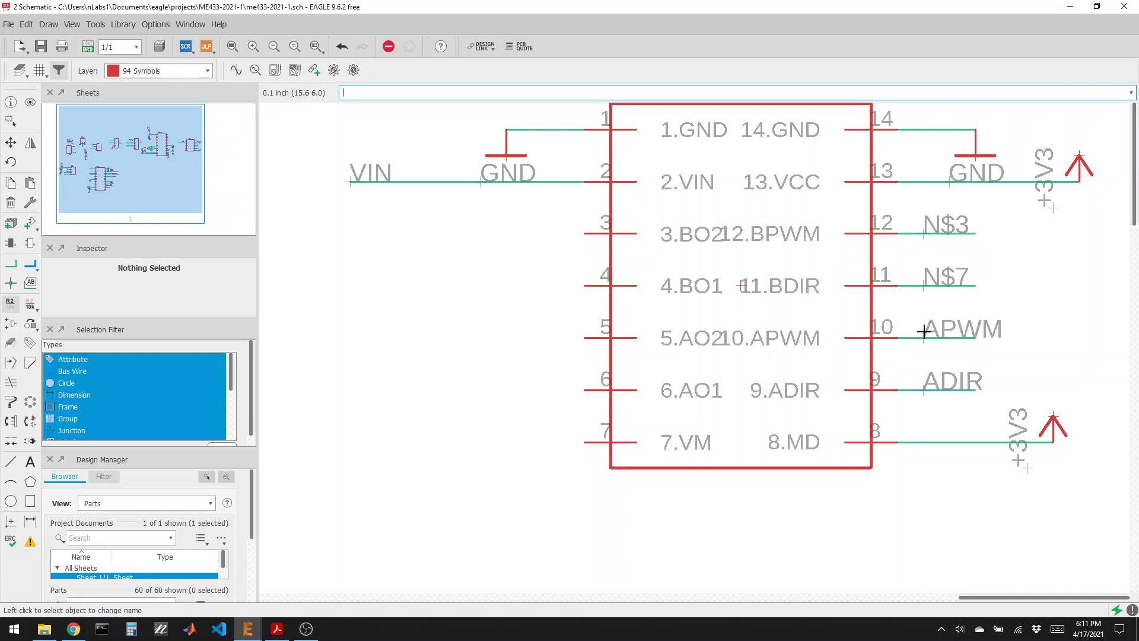
Rename the motor driver's pin 11 net as BDIR and its pin 12 net as BPWM
click(927, 285)
text(BDIR)
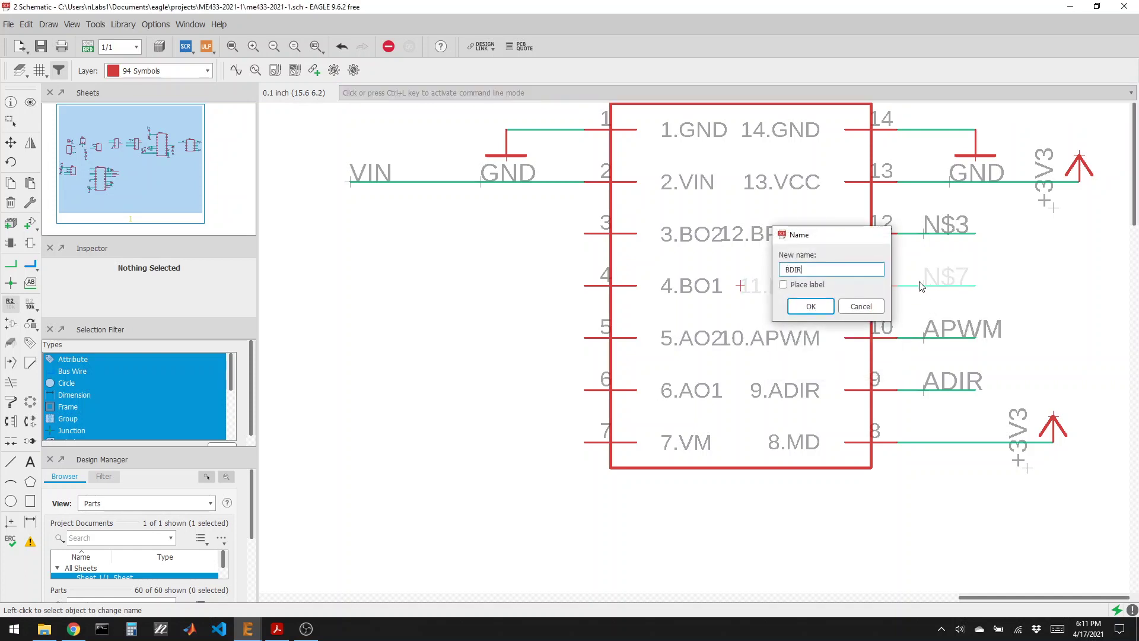
key(Return)
click(924, 233)
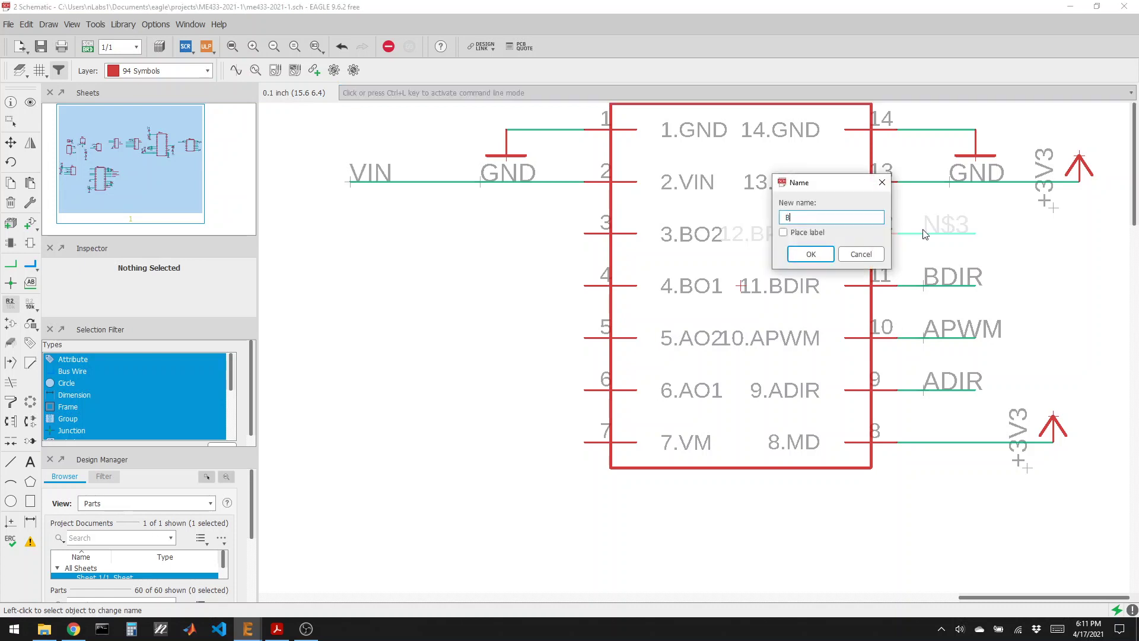
text(BPWM)
key(Return)
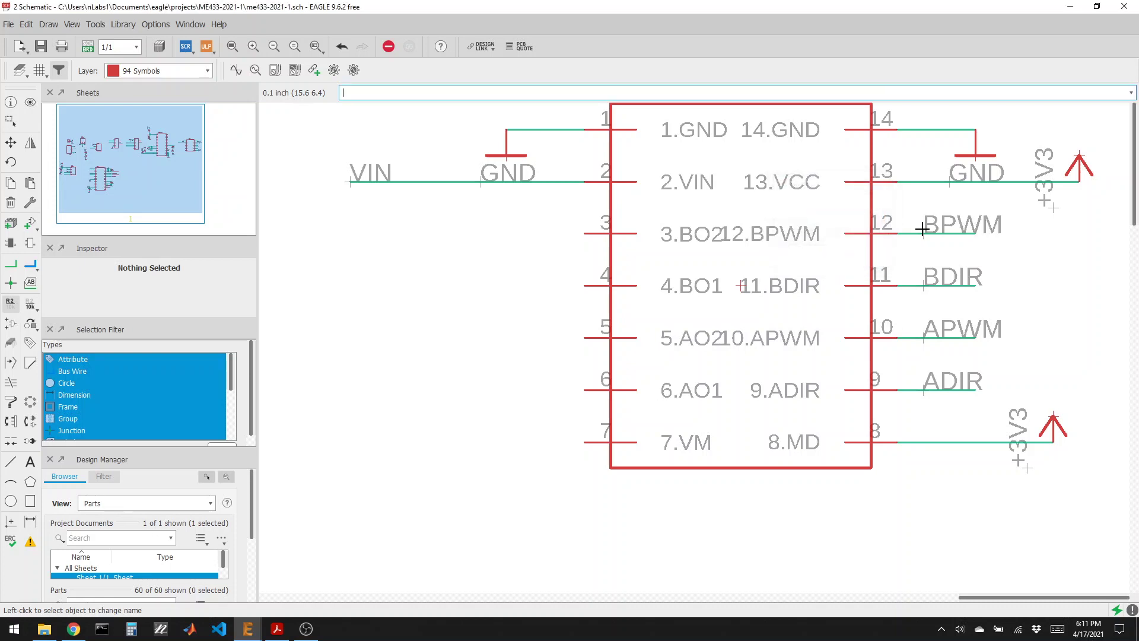
Draw short net stubs from pins 22 (A1), 23 (A2), 24 (A3) and 25 (A4) of the 28-pin chip
scroll(932, 253, down, 4)
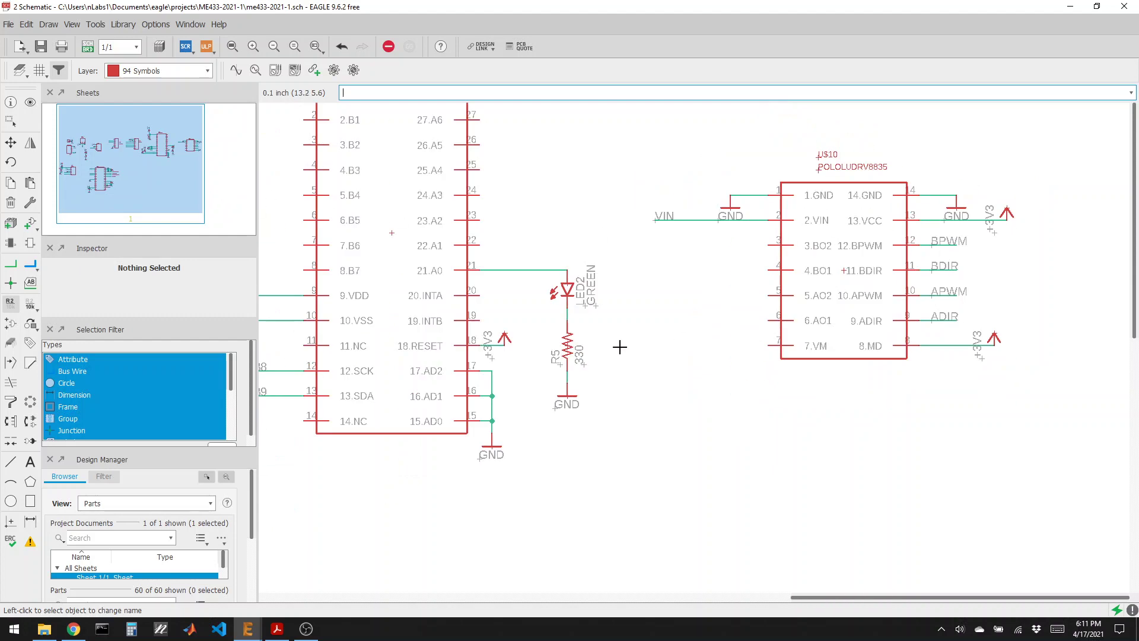
click(11, 264)
scroll(473, 193, up, 1)
scroll(472, 205, down, 2)
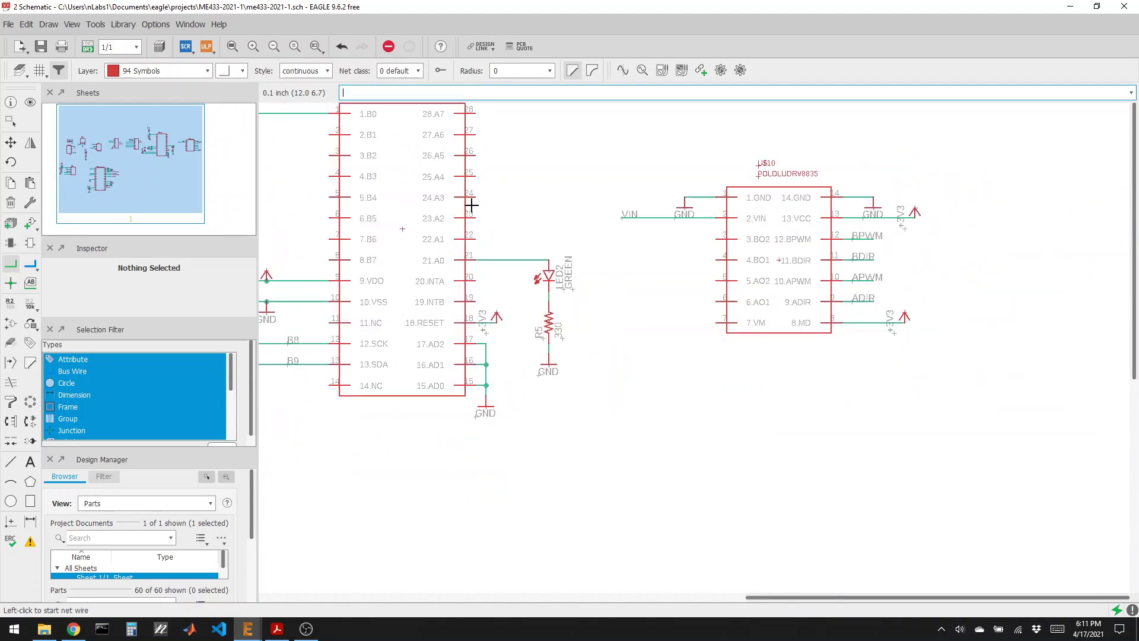
scroll(472, 205, up, 1)
click(474, 268)
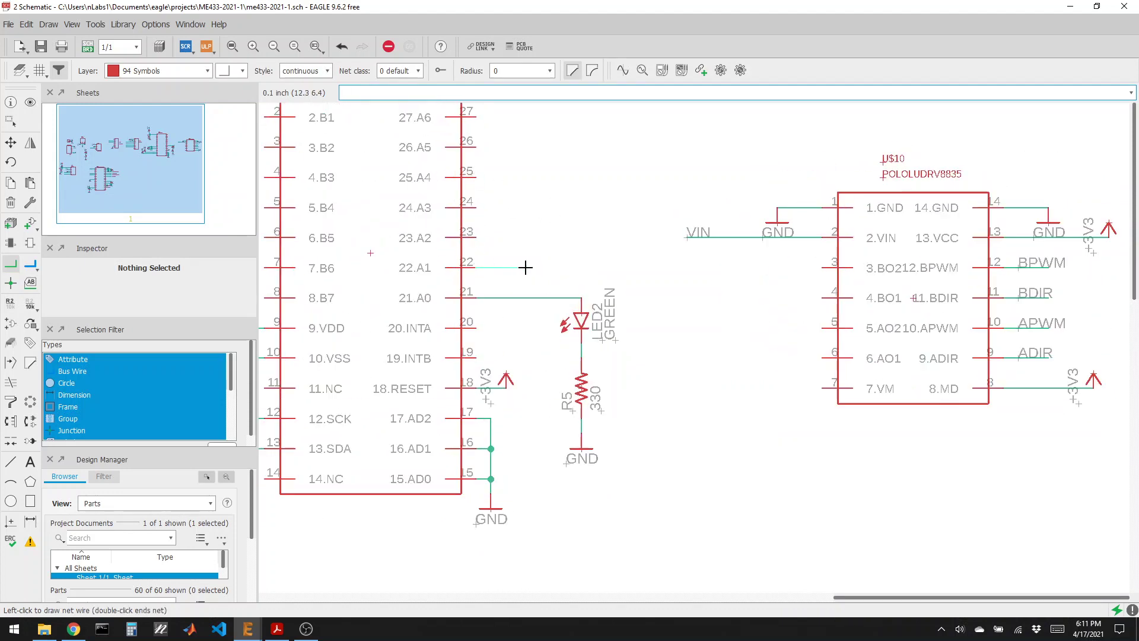
double_click(536, 268)
click(476, 238)
double_click(537, 238)
click(476, 208)
double_click(537, 207)
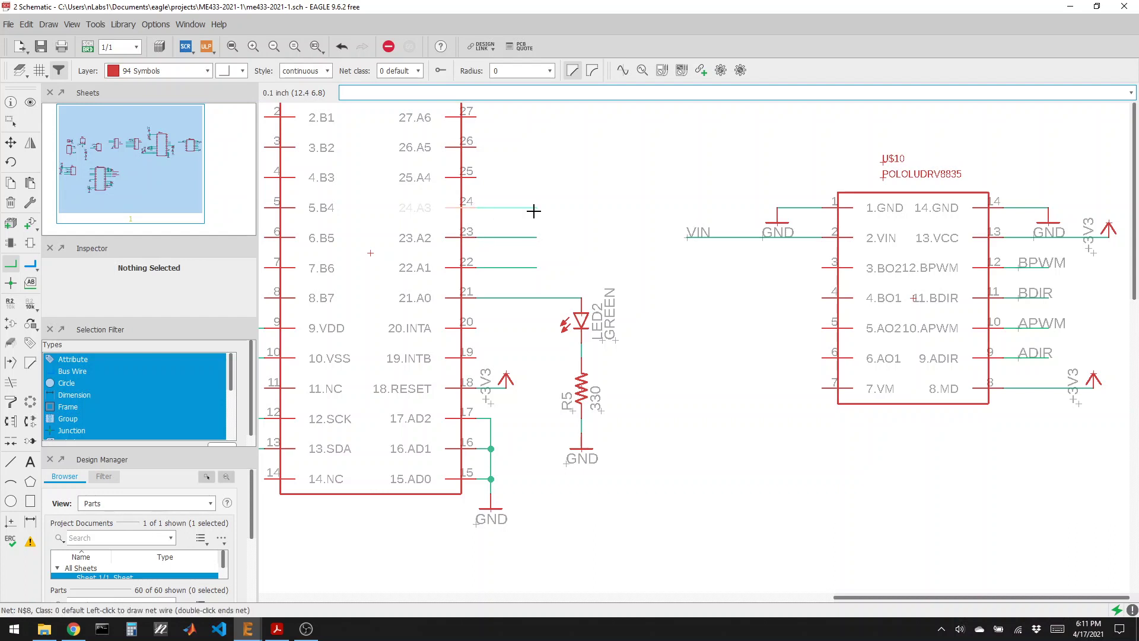
click(475, 178)
double_click(538, 178)
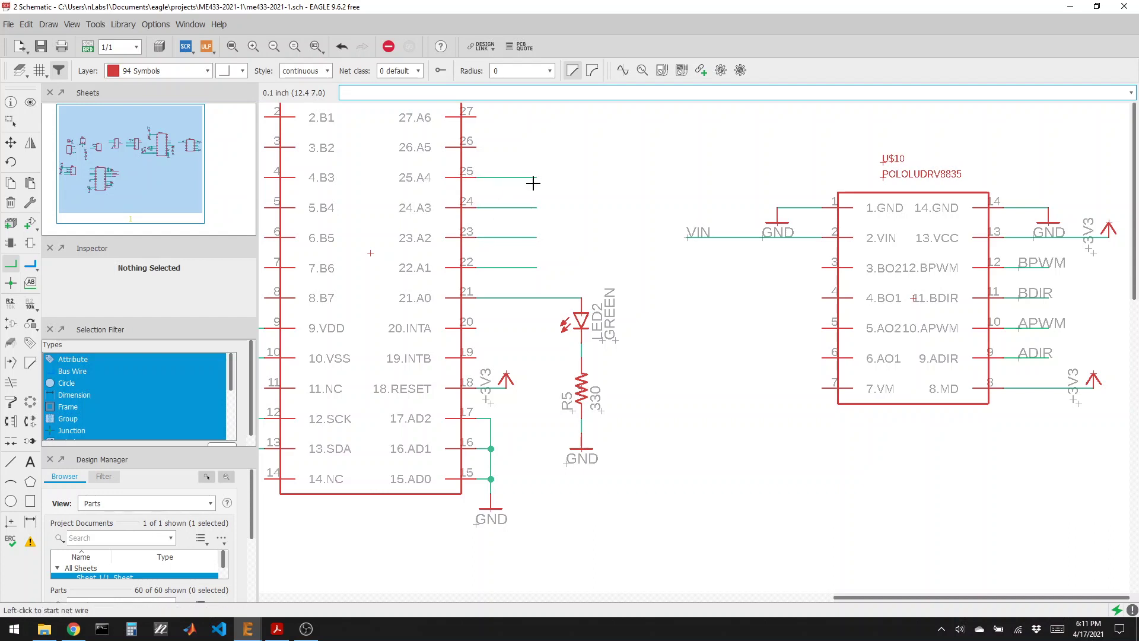
Place net labels on the new stubs at pins 22 to 25 of the 28-pin chip
click(30, 282)
click(492, 267)
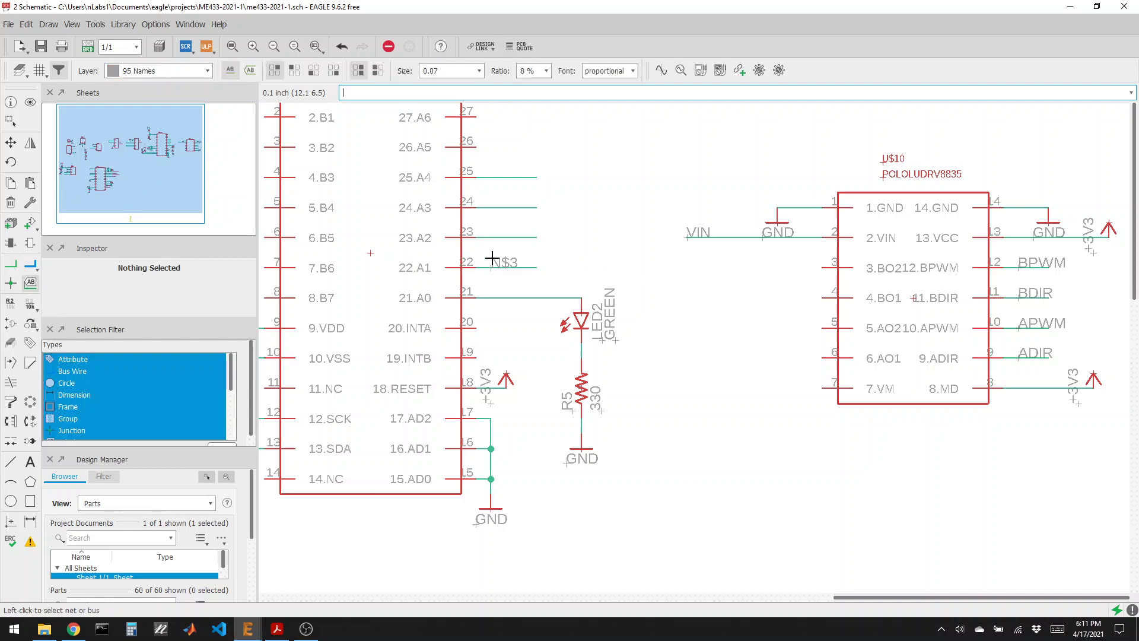
click(493, 238)
click(495, 207)
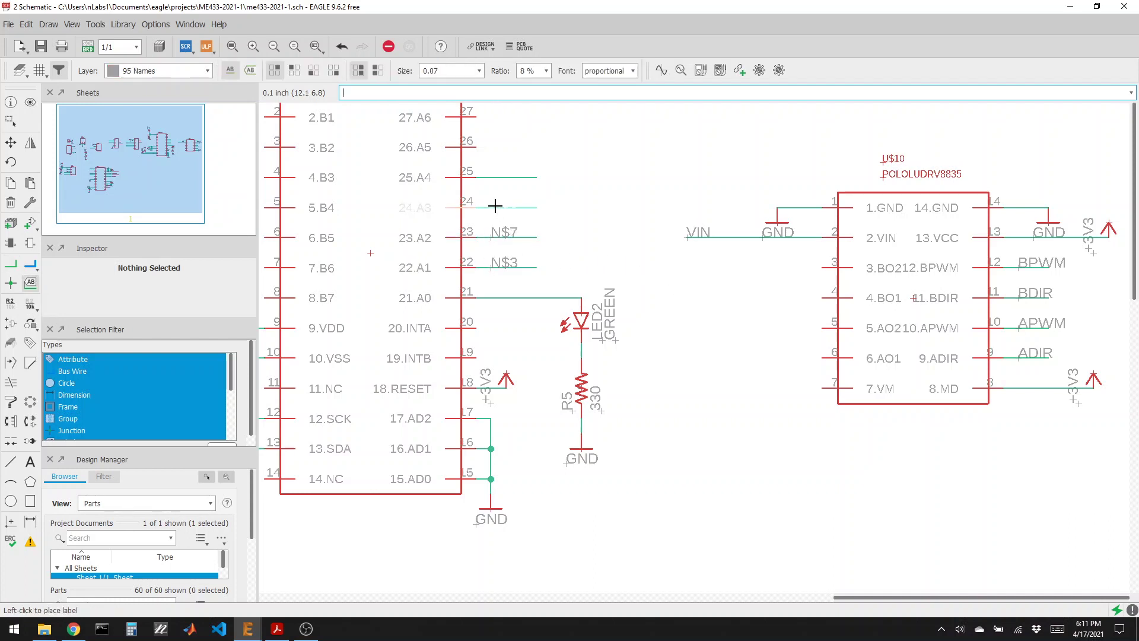
click(493, 208)
click(494, 177)
click(493, 178)
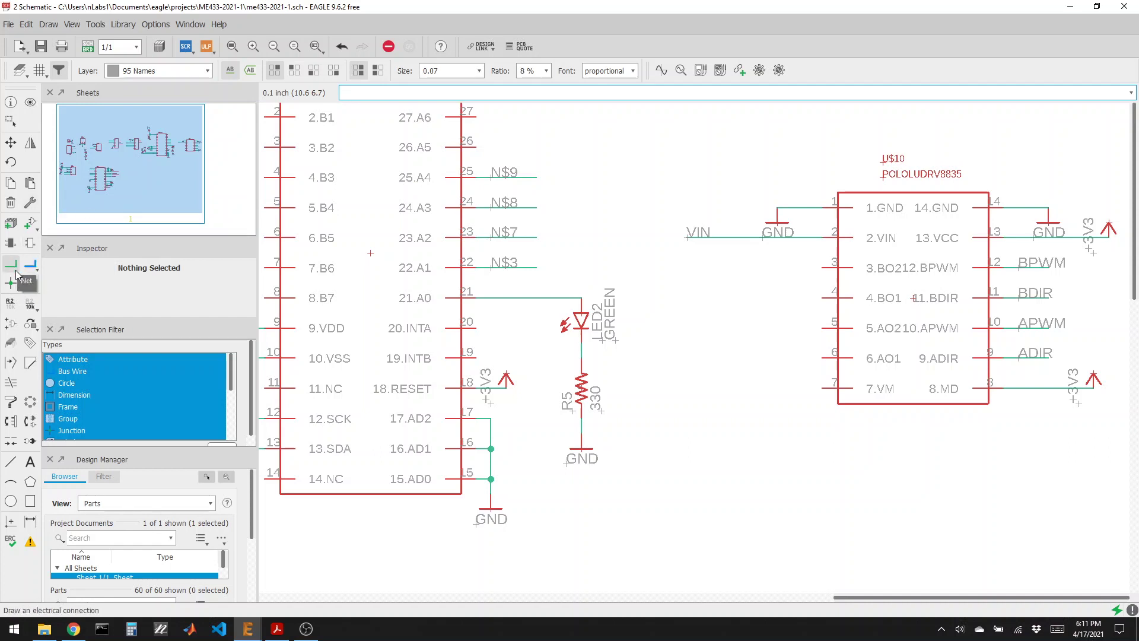
Rename the A1 stub as ADIR and the A2 stub as APWM, connecting both to the motor driver's matching nets
click(10, 303)
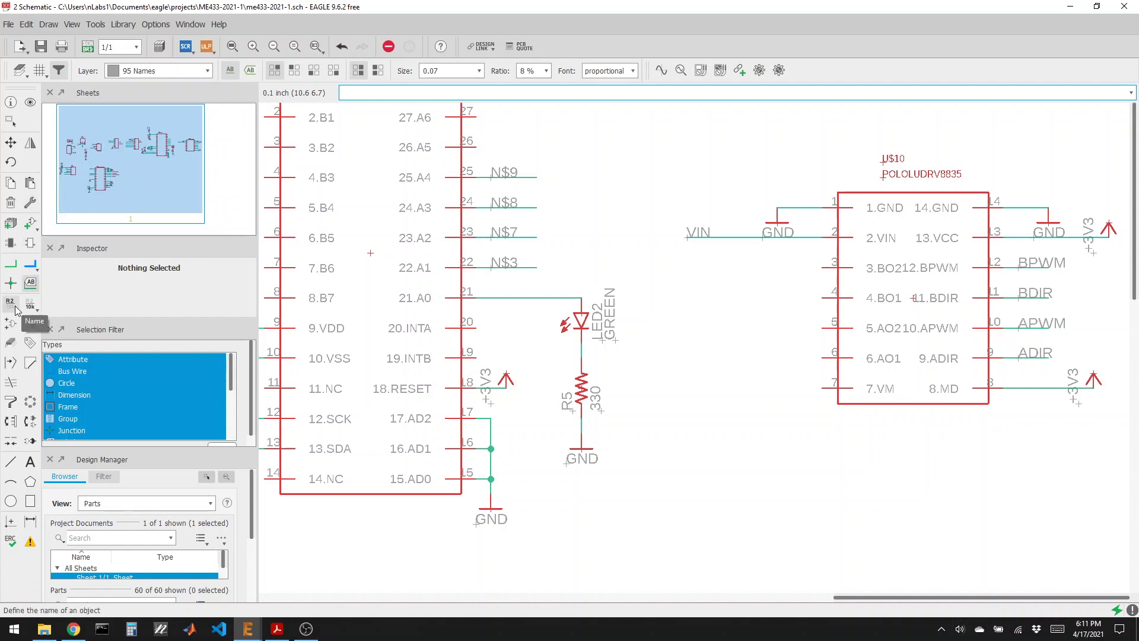
click(495, 268)
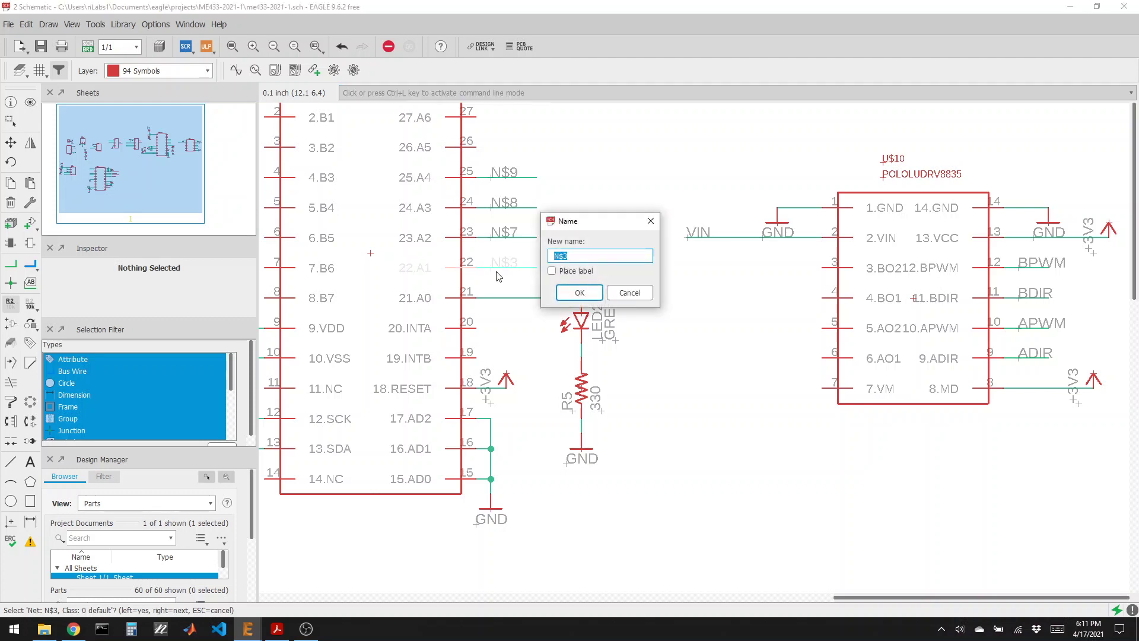
key(Return)
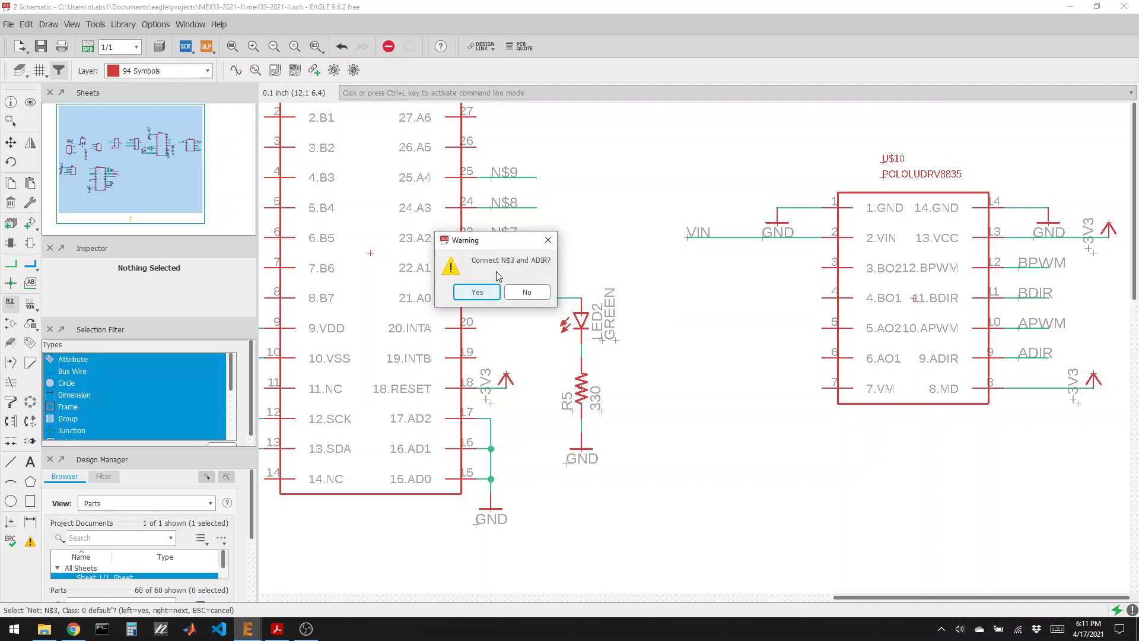
click(477, 292)
click(505, 240)
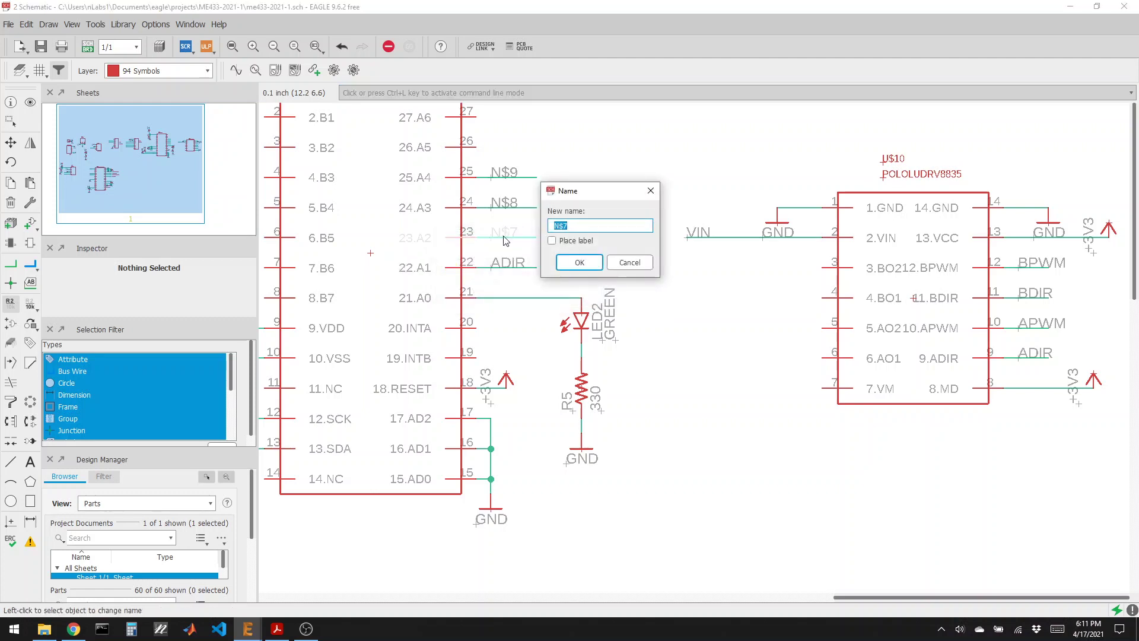
text(APWM)
key(Return)
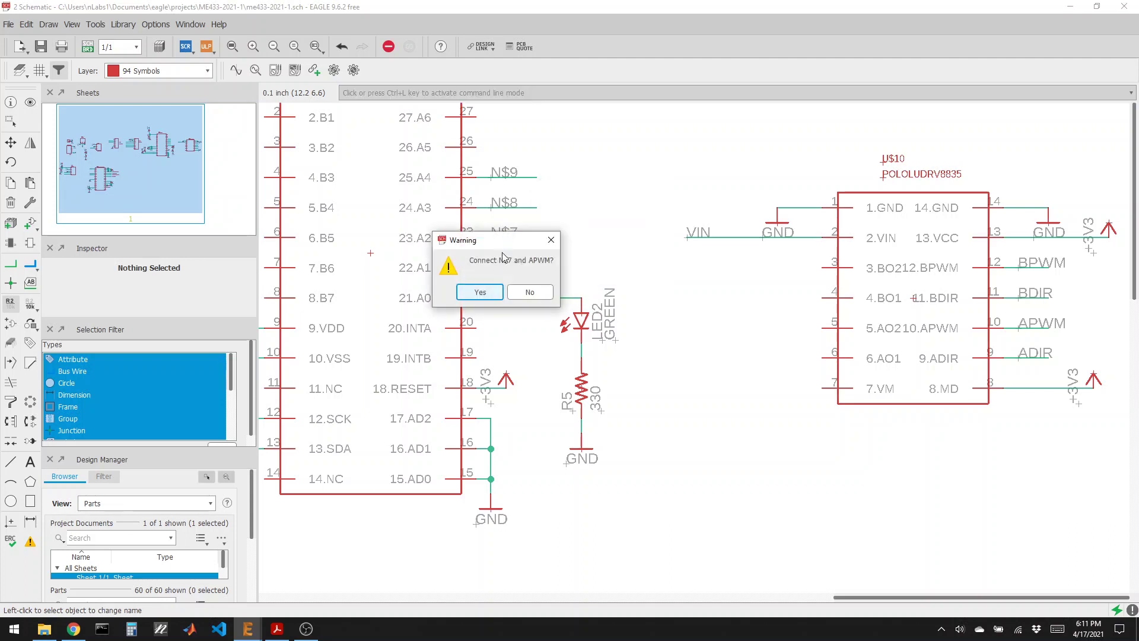
click(476, 290)
Rename the A3 stub as BDIR and the A4 stub as BPWM, connecting both to the motor driver's matching nets
click(497, 203)
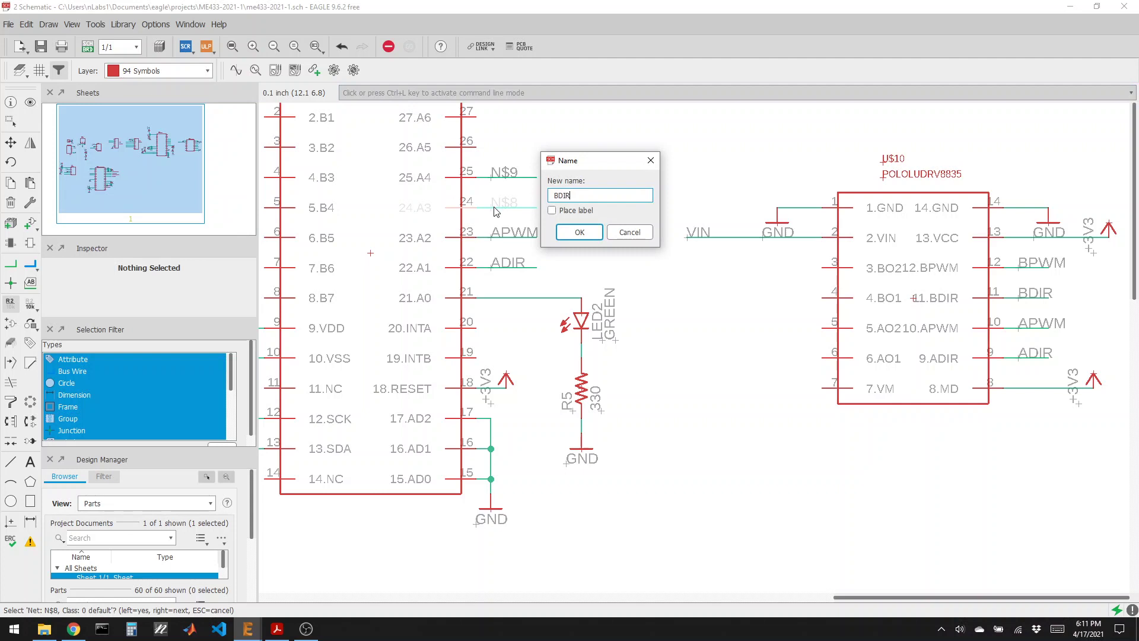
key(Return)
click(476, 228)
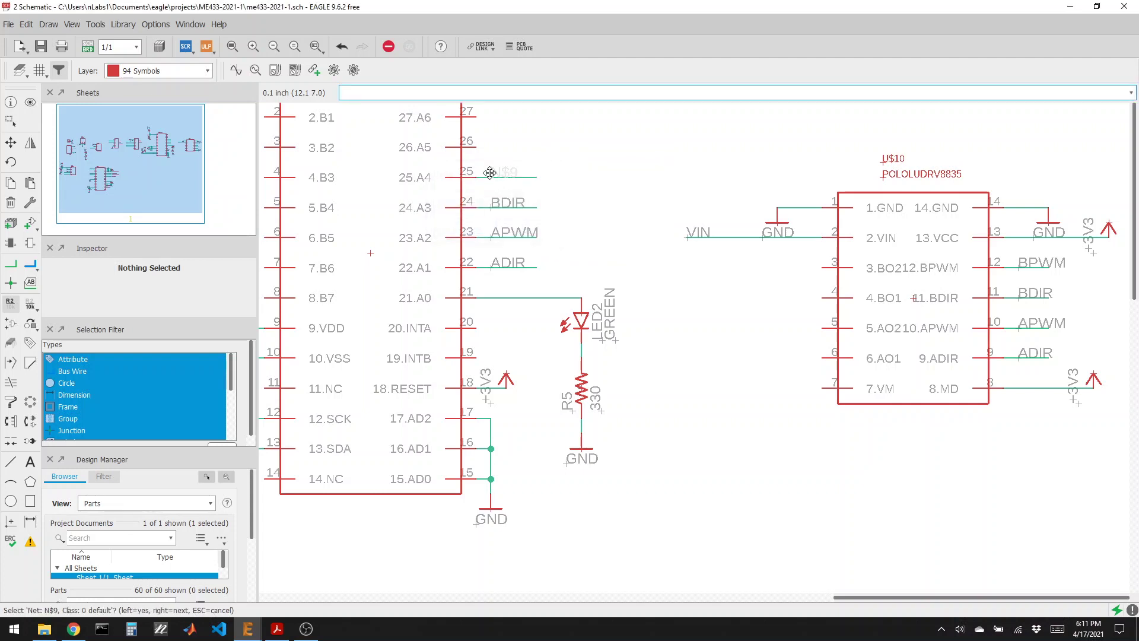
click(491, 177)
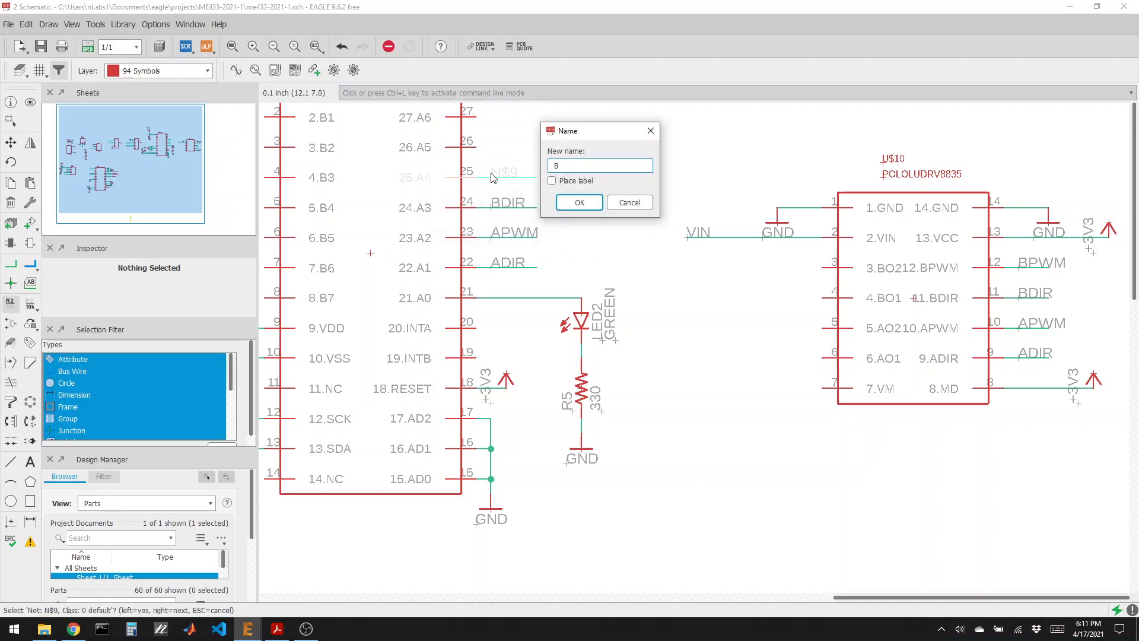
key(Return)
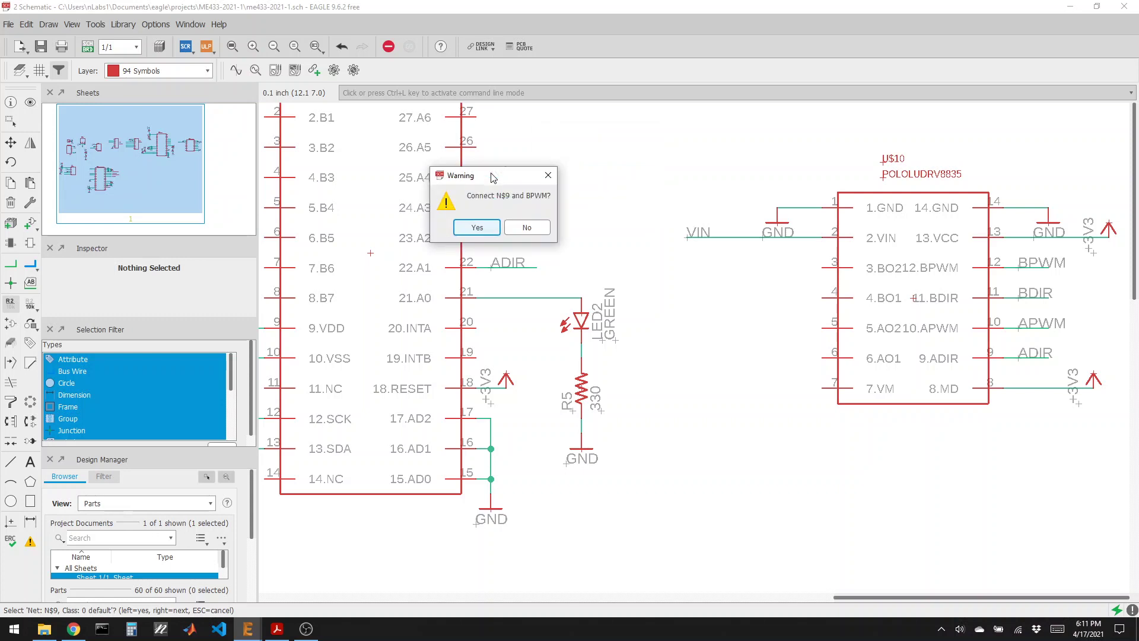
click(477, 228)
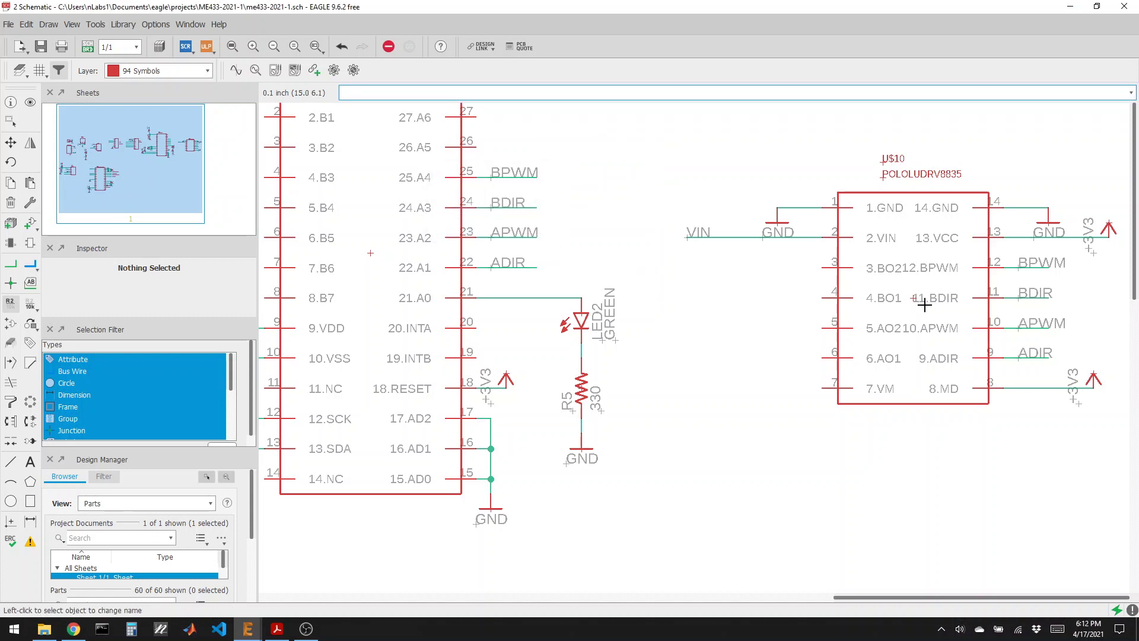
Add two CONN_02 connectors from the me433-2021-1 library, one above the other, beside the motor driver's output pins
click(29, 223)
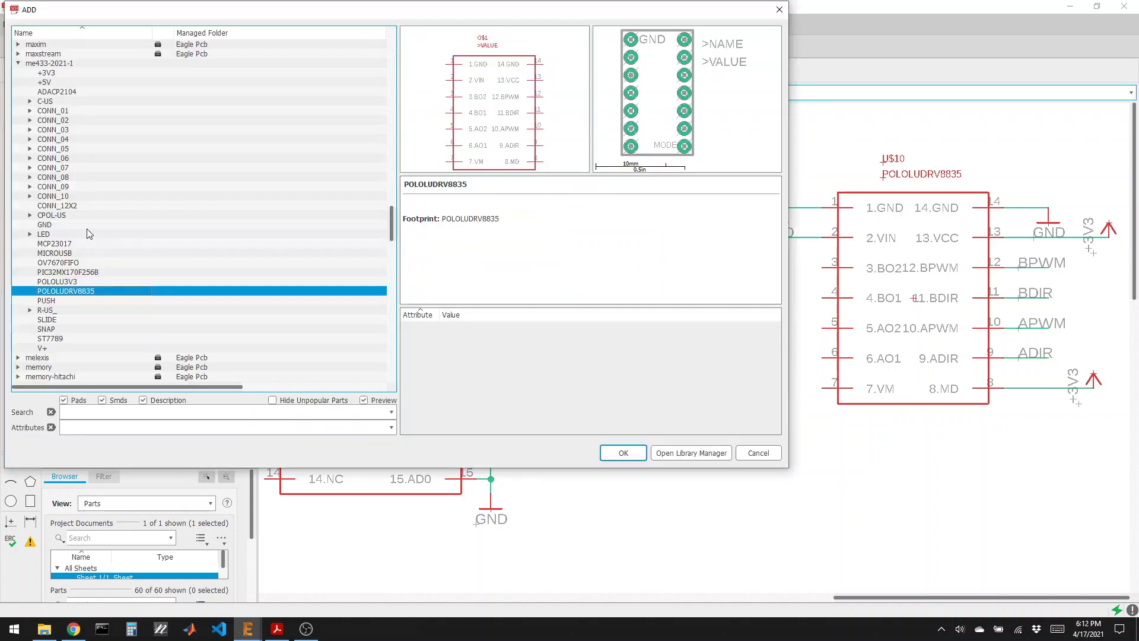
click(31, 121)
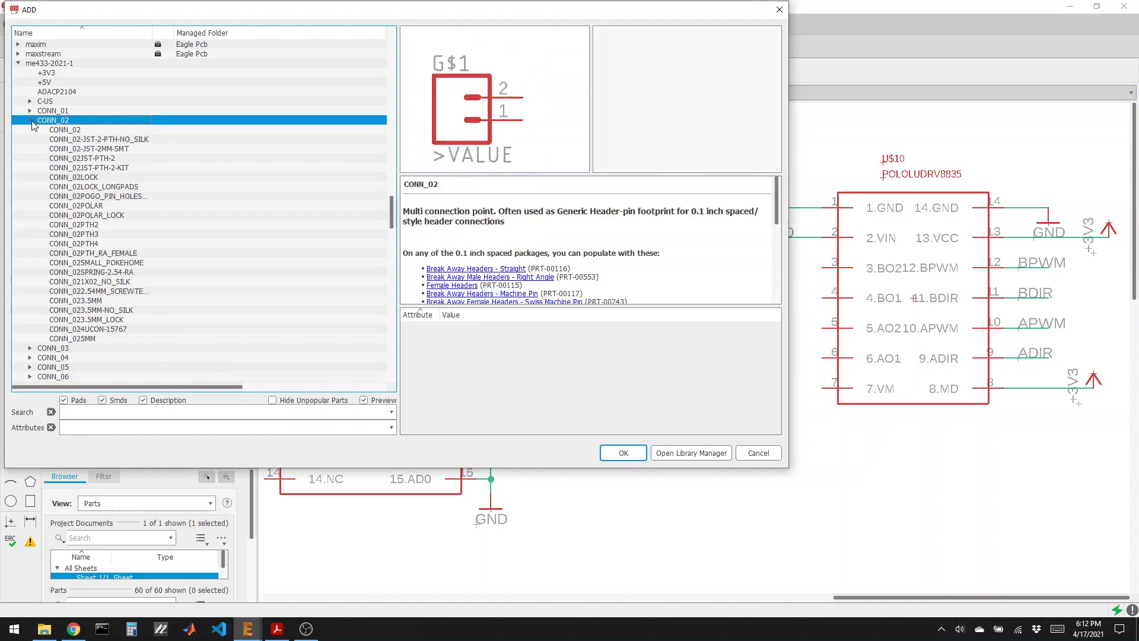
click(64, 130)
click(623, 454)
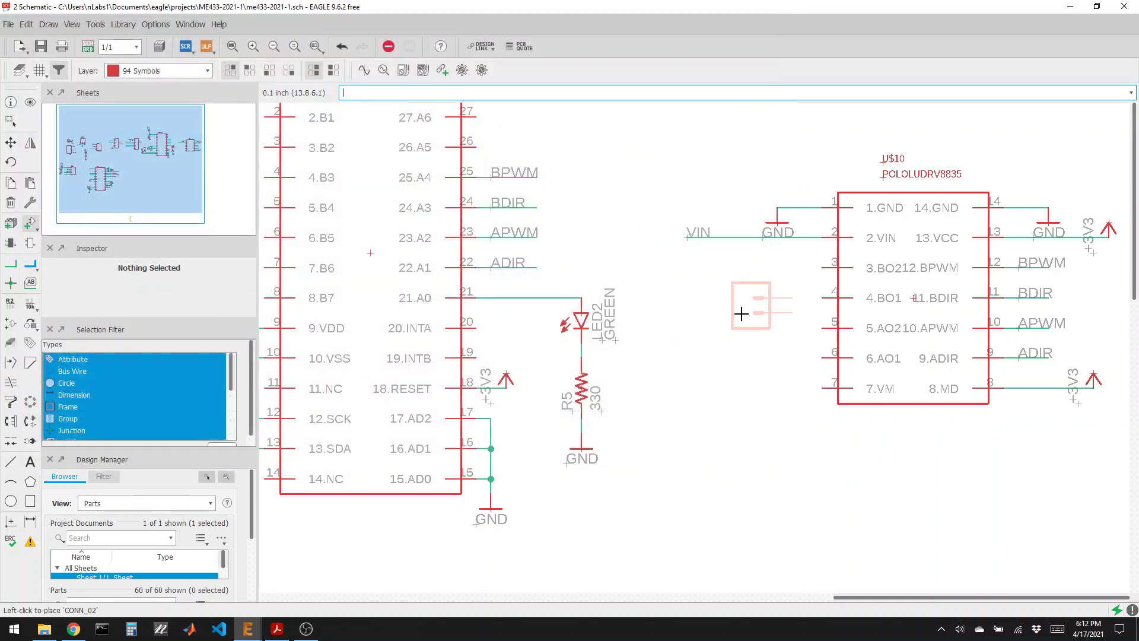
click(681, 287)
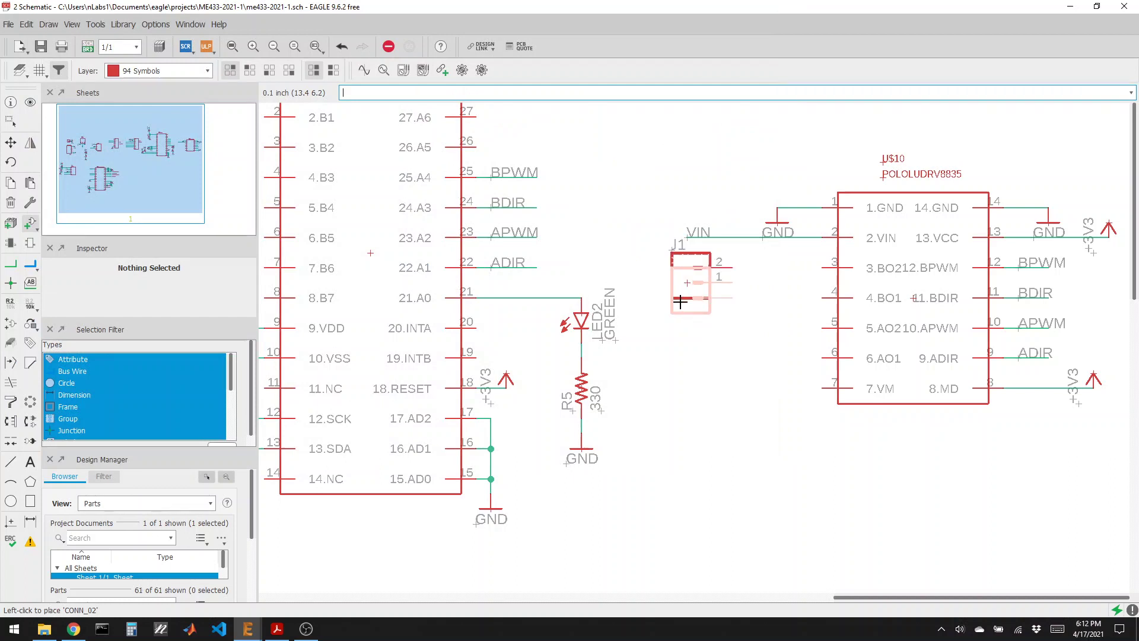
click(682, 347)
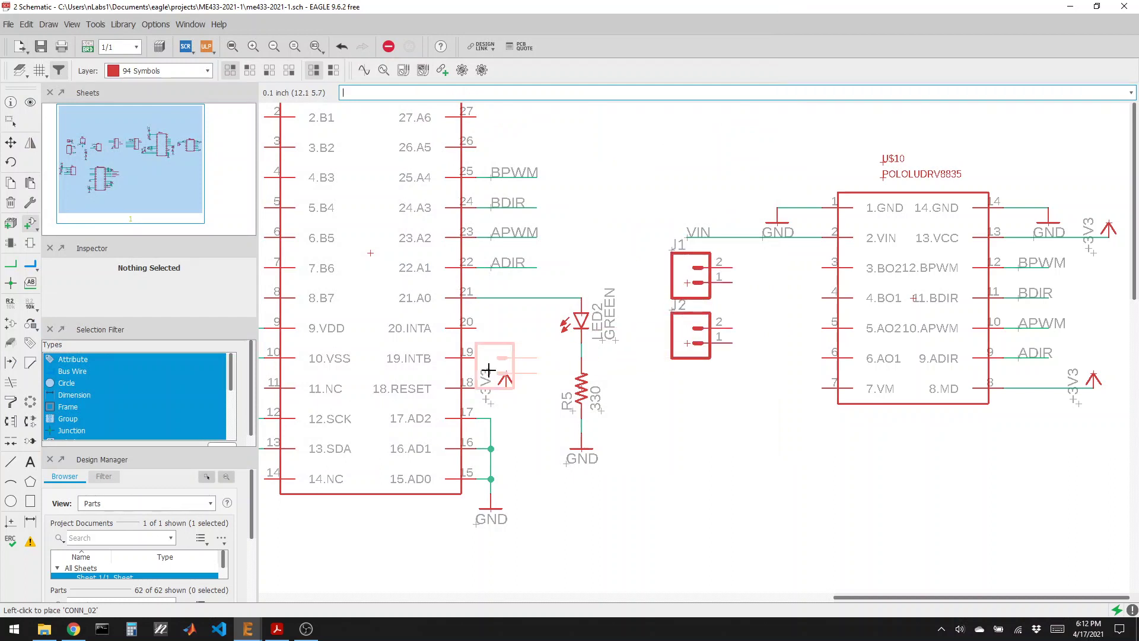
Wire the motor driver's BO1 output to pin 1 of connector J1 and its BO2 output to pin 2
click(11, 265)
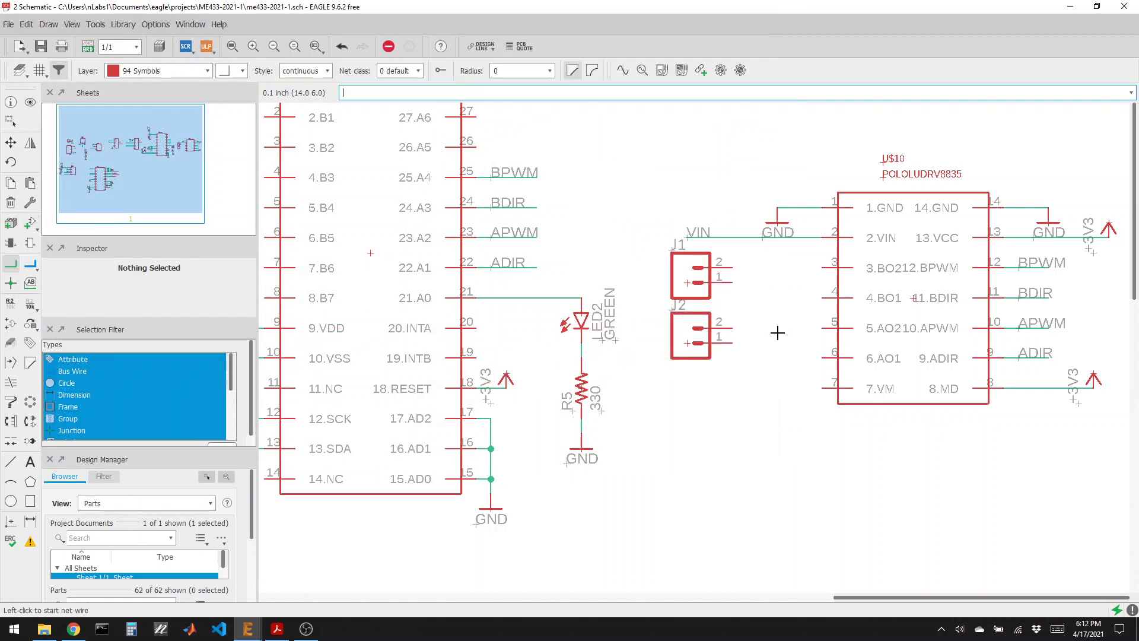
click(823, 298)
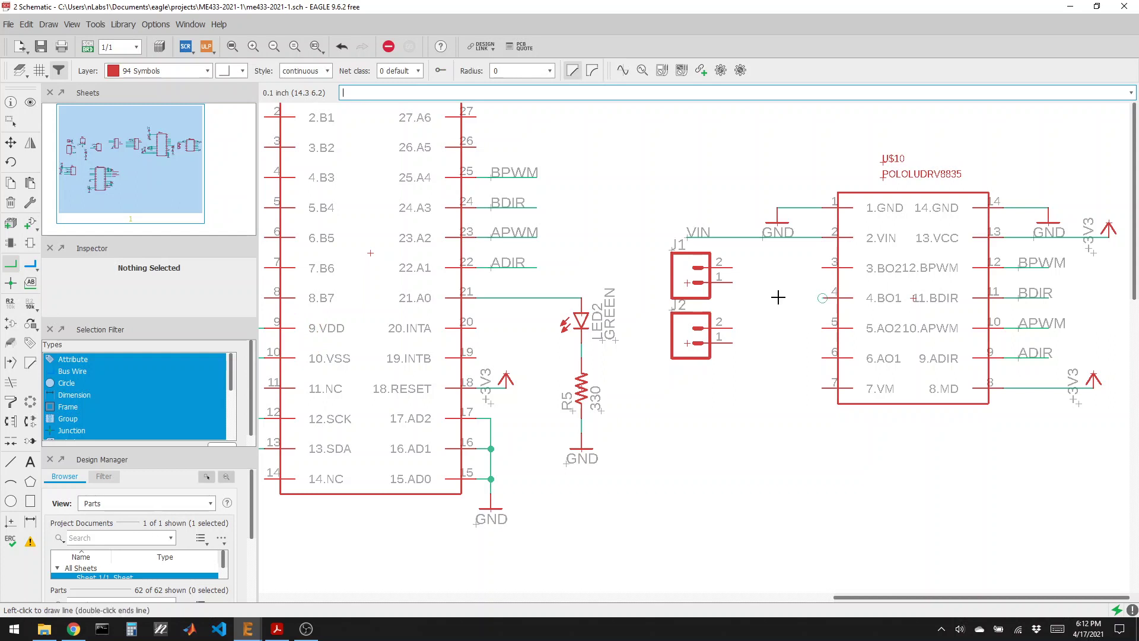
click(734, 283)
click(824, 268)
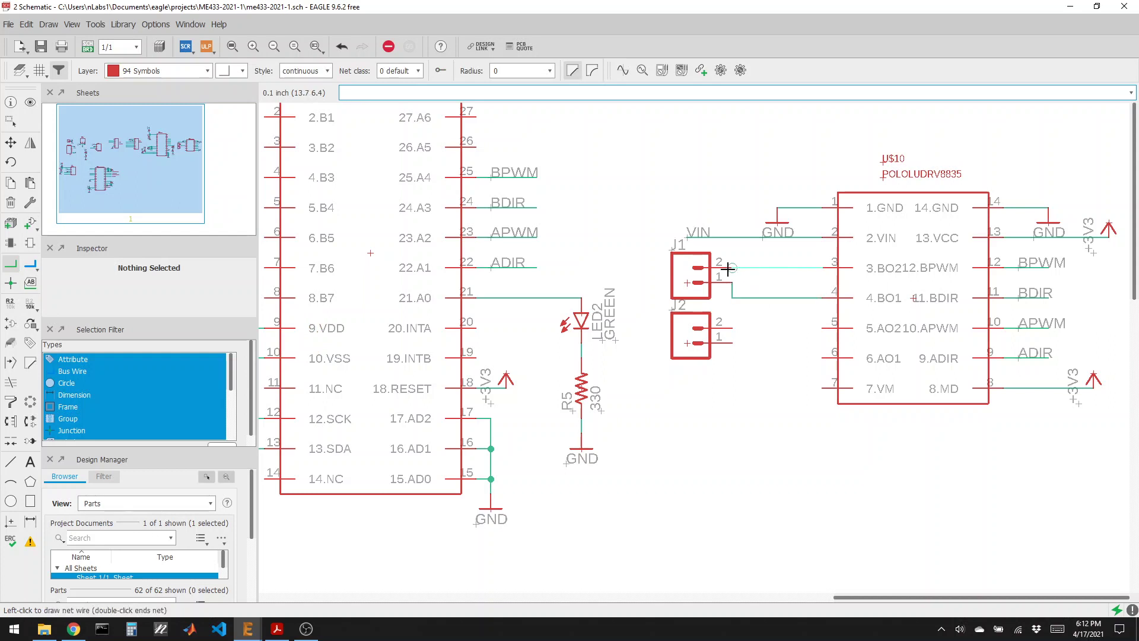
click(734, 268)
Wire the motor driver's AO1 output to pin 1 of connector J2 and its AO2 output to pin 2
click(826, 356)
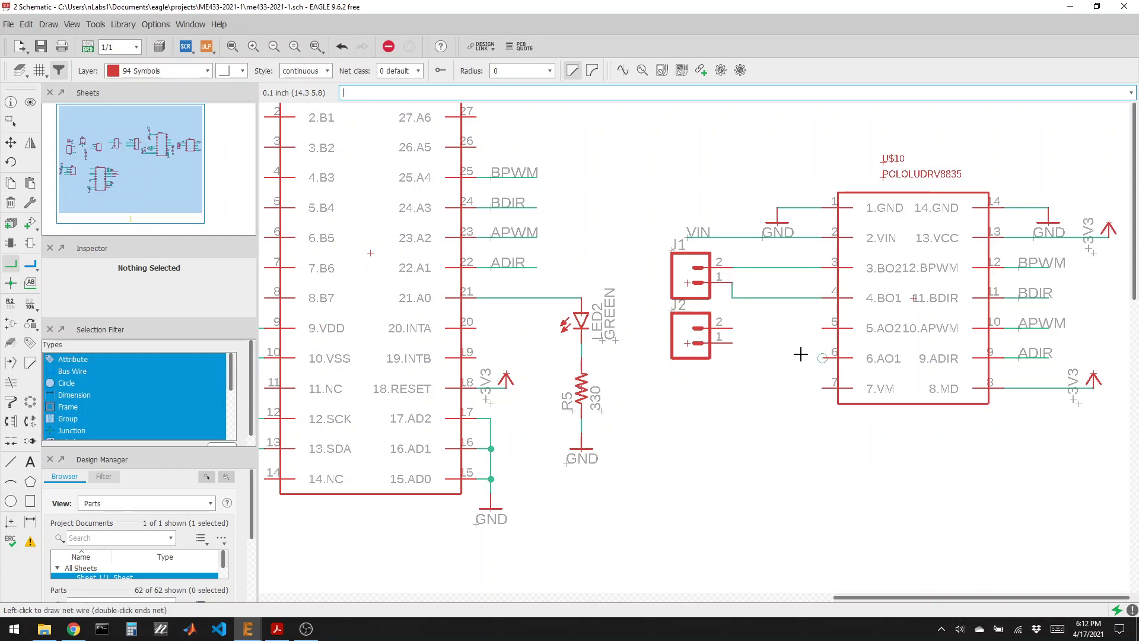
click(733, 343)
click(824, 329)
click(734, 328)
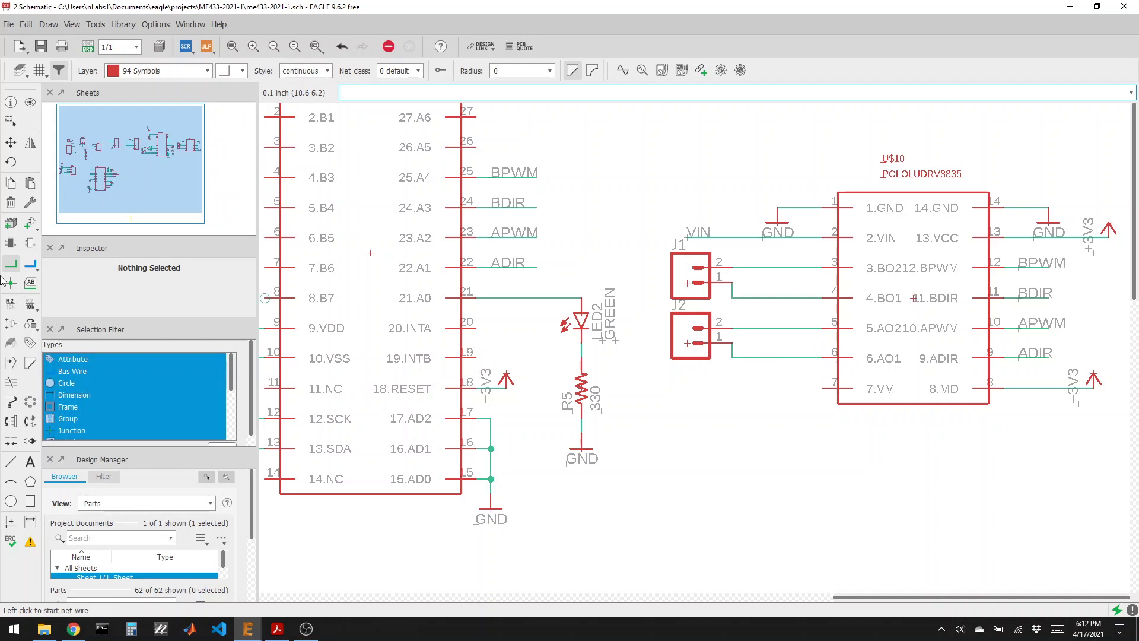
Set the value of connector J2 to A and the value of connector J1 to B
click(30, 303)
click(690, 343)
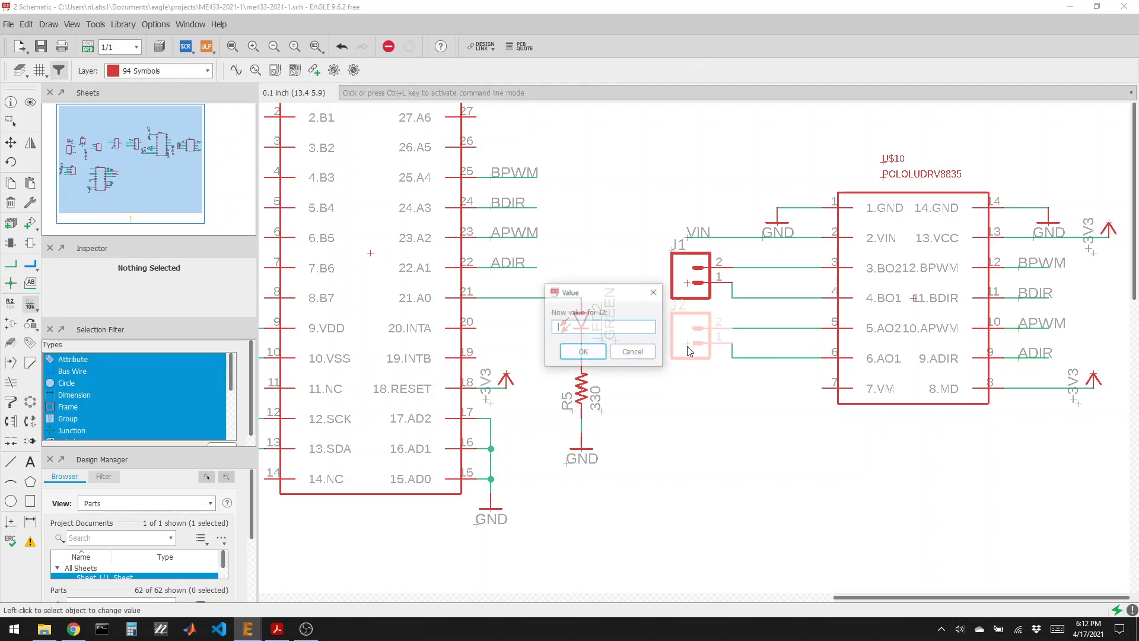
text(A)
click(583, 352)
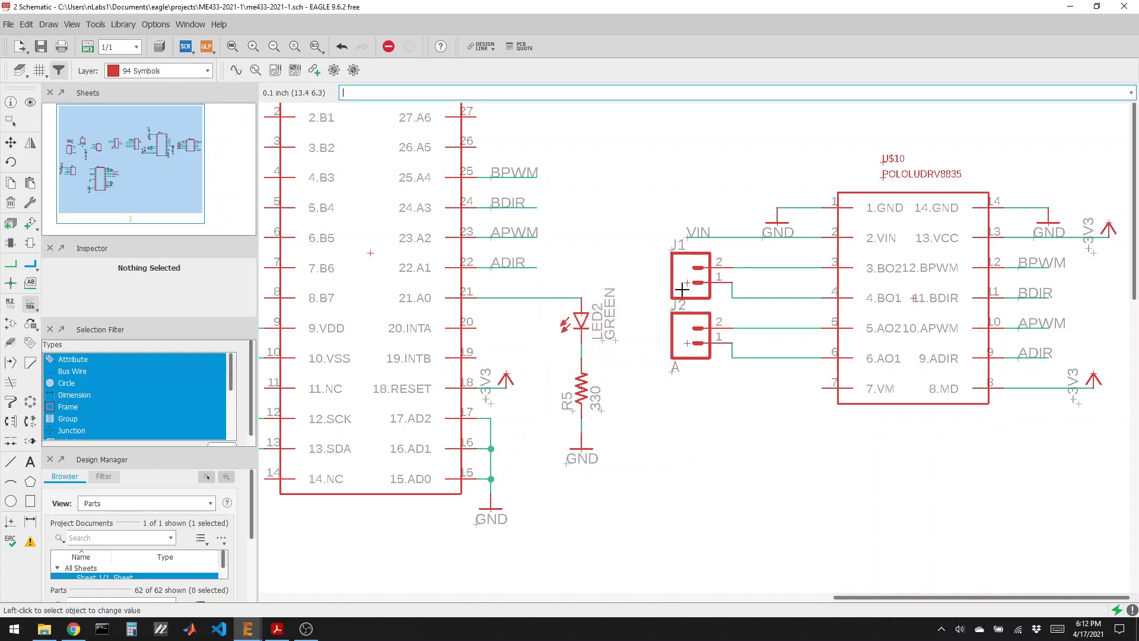
click(688, 283)
text(B)
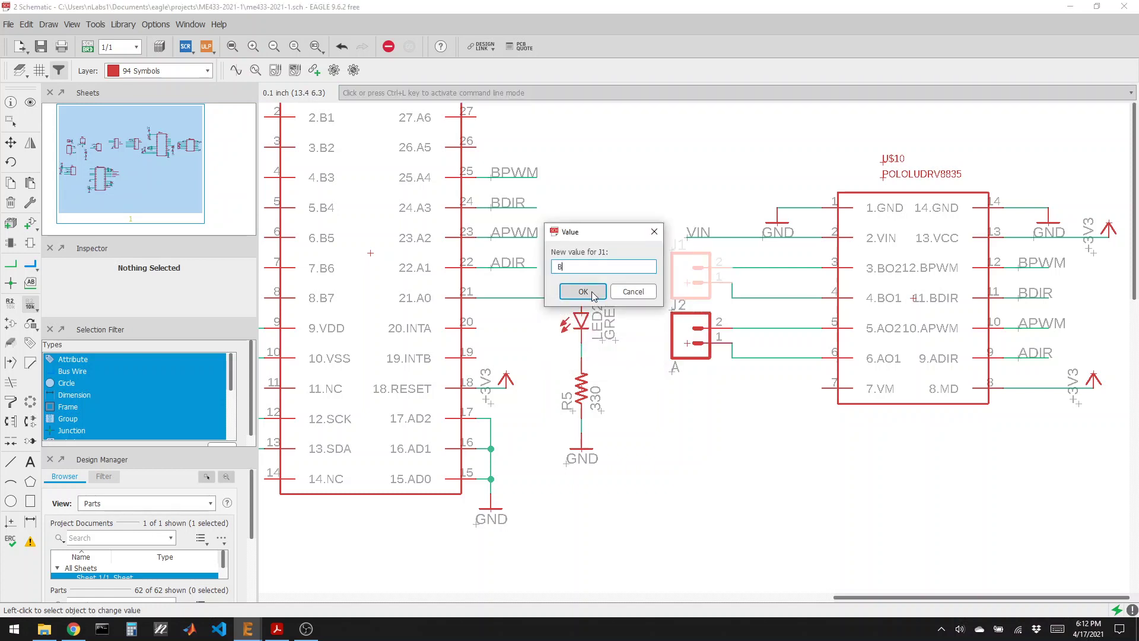
click(590, 290)
Save the schematic with the wired motor driver
scroll(492, 356, down, 1)
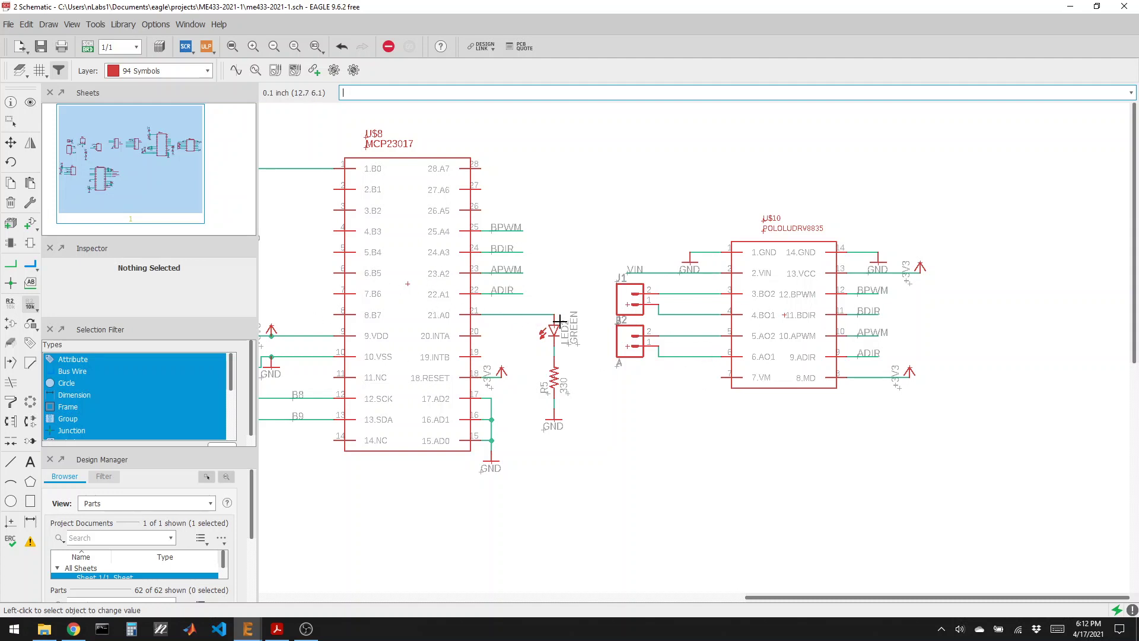
scroll(559, 321, down, 1)
scroll(763, 320, down, 1)
scroll(740, 328, down, 2)
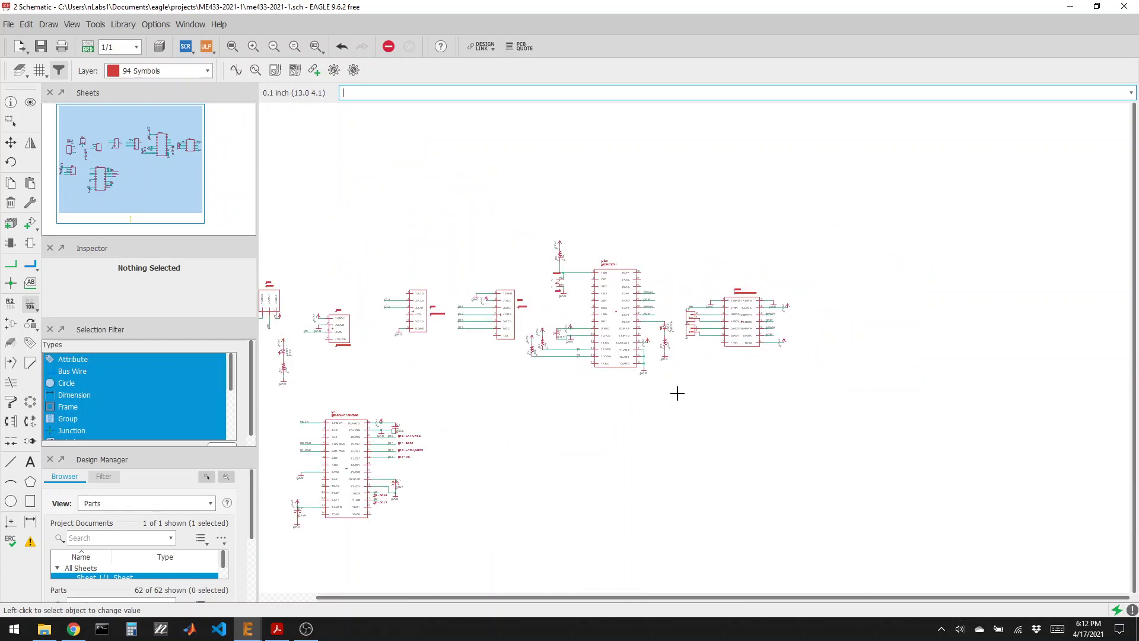
scroll(511, 510, down, 1)
scroll(478, 475, up, 2)
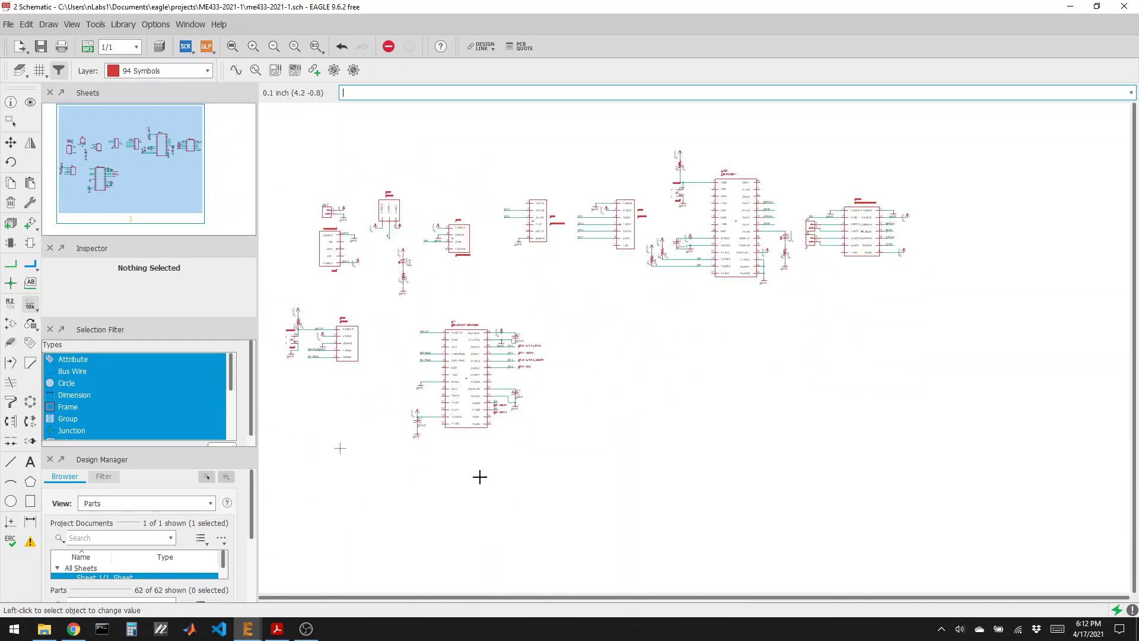
click(37, 52)
Switch to the board layout and examine the unplaced parts below the board outline and their airwires
click(260, 631)
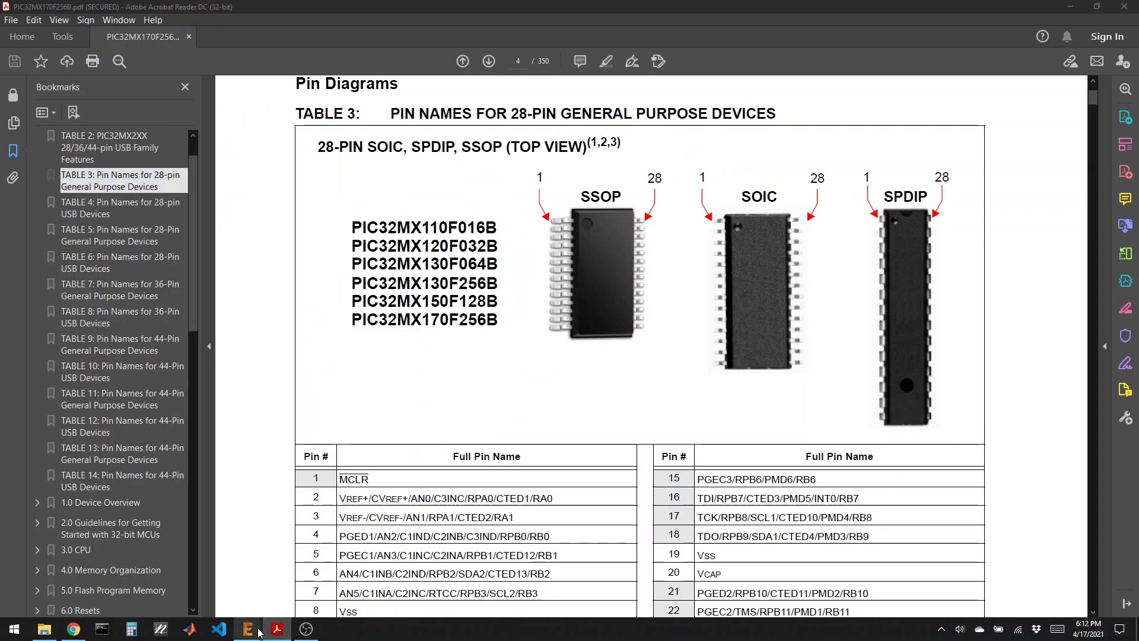
click(258, 632)
click(400, 597)
scroll(531, 337, down, 5)
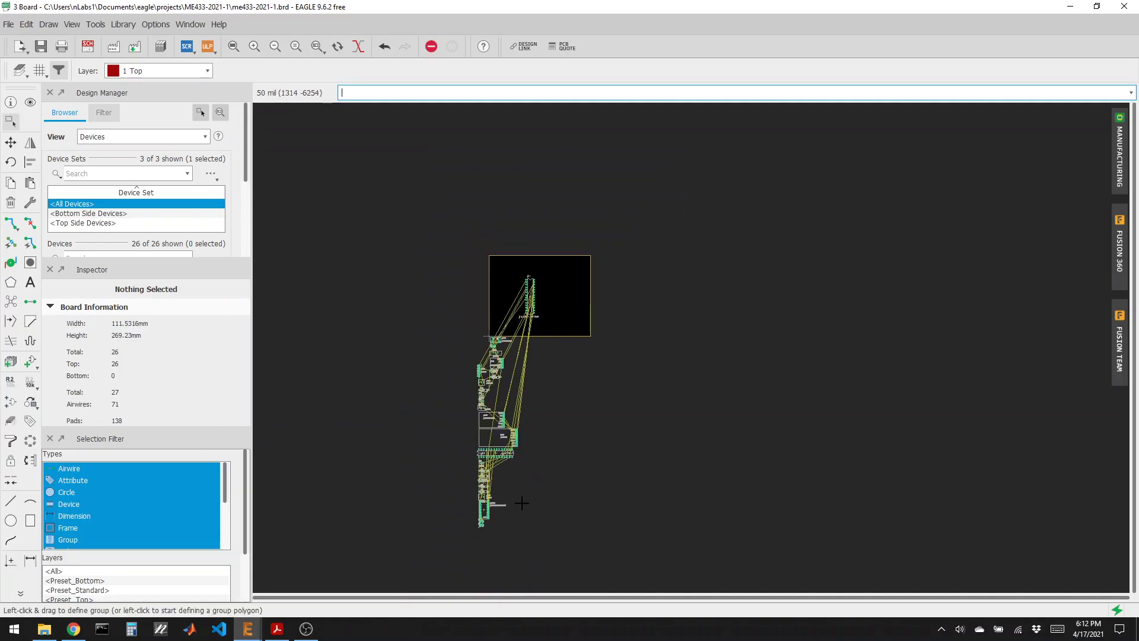
scroll(522, 503, up, 6)
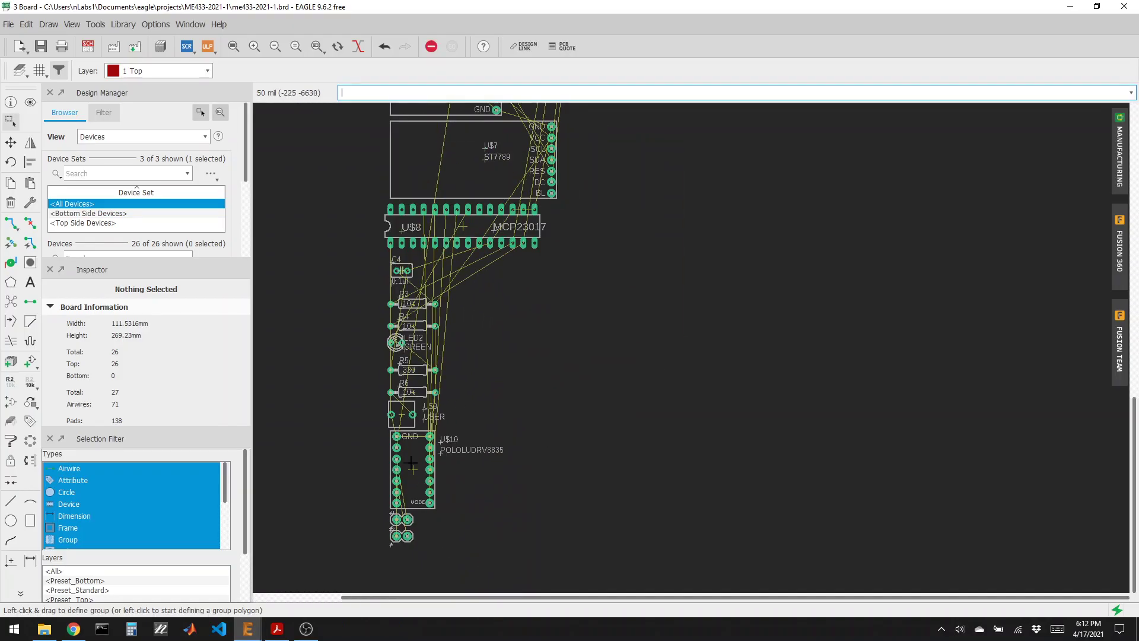
scroll(541, 453, down, 3)
scroll(407, 415, down, 3)
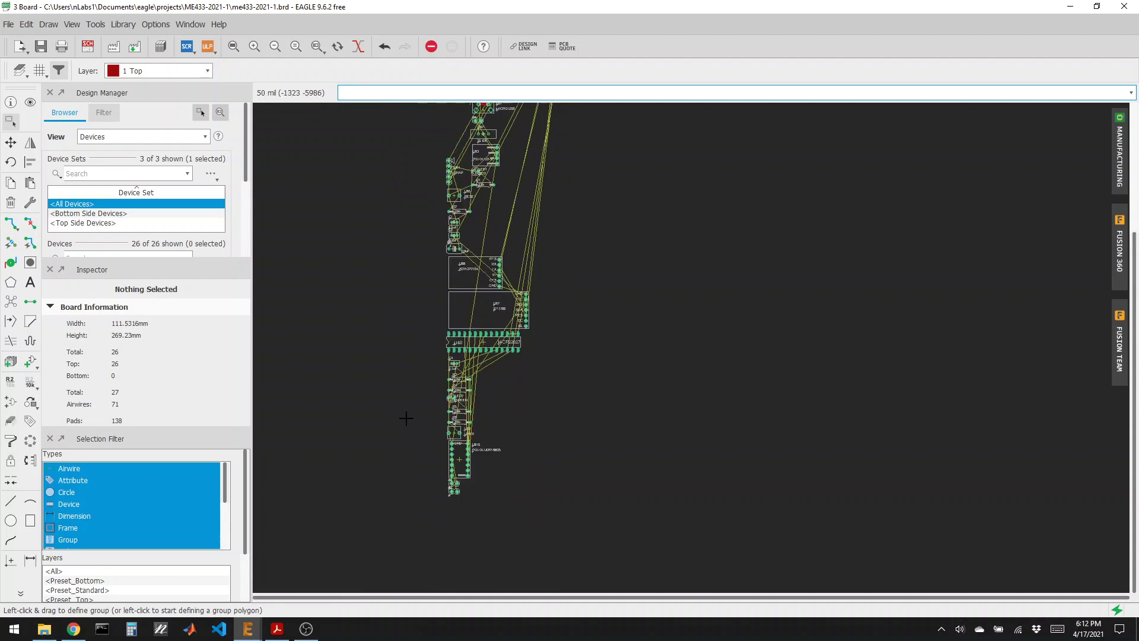
scroll(468, 346, up, 6)
scroll(484, 186, up, 2)
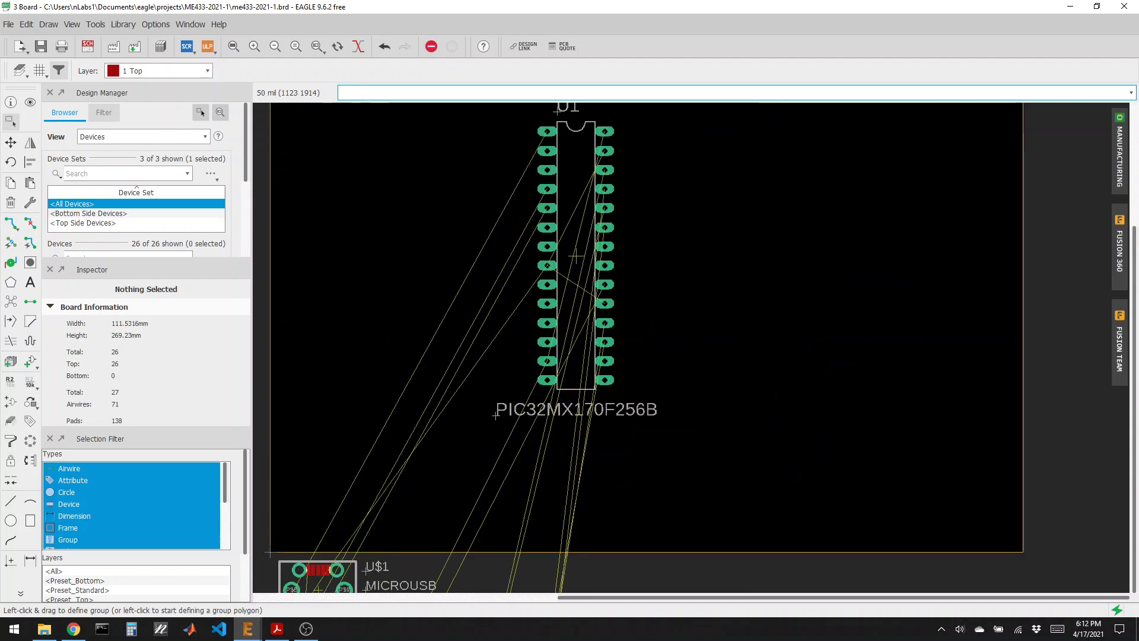
scroll(535, 193, down, 6)
scroll(458, 229, up, 5)
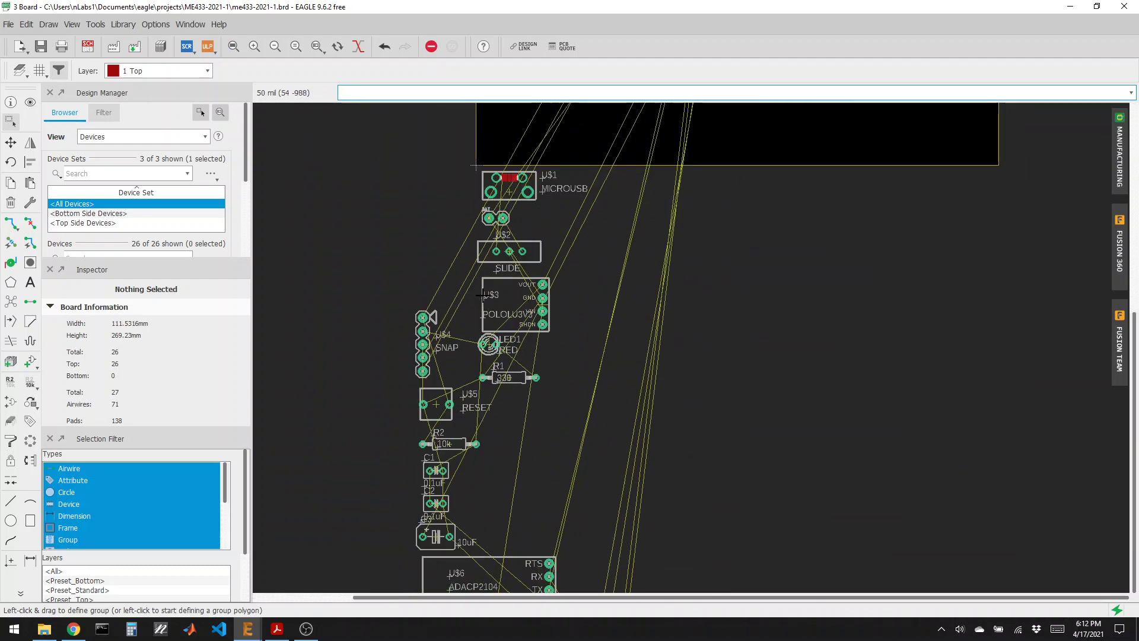
scroll(451, 250, down, 4)
scroll(421, 385, up, 1)
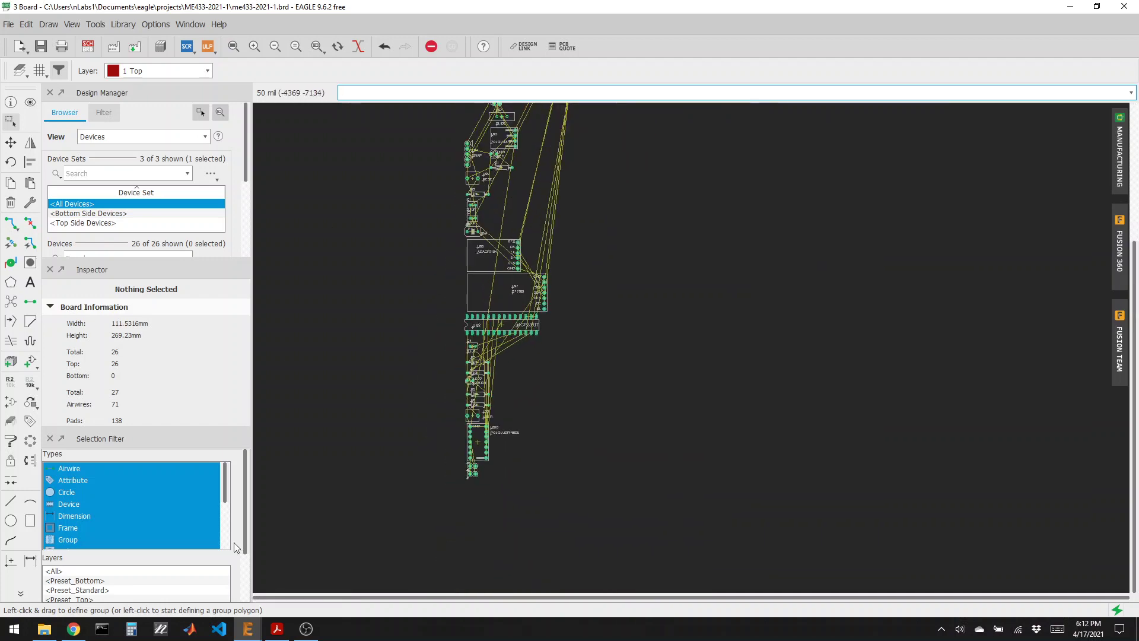
Return from the board layout to the EAGLE schematic window
click(306, 629)
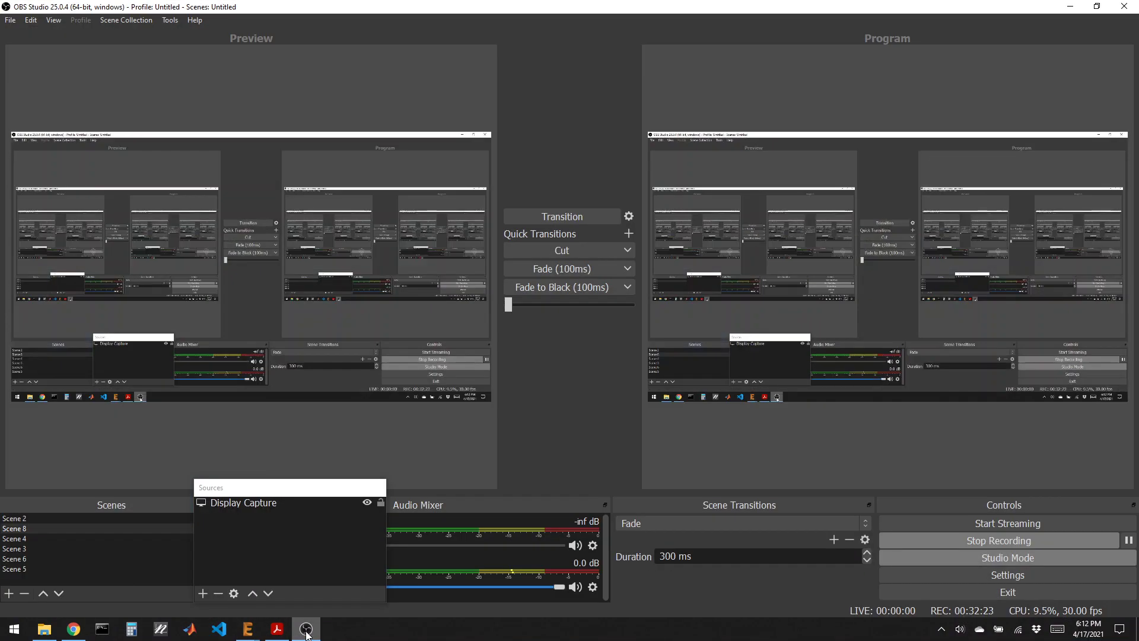
click(239, 636)
mouse_move(240, 636)
click(285, 573)
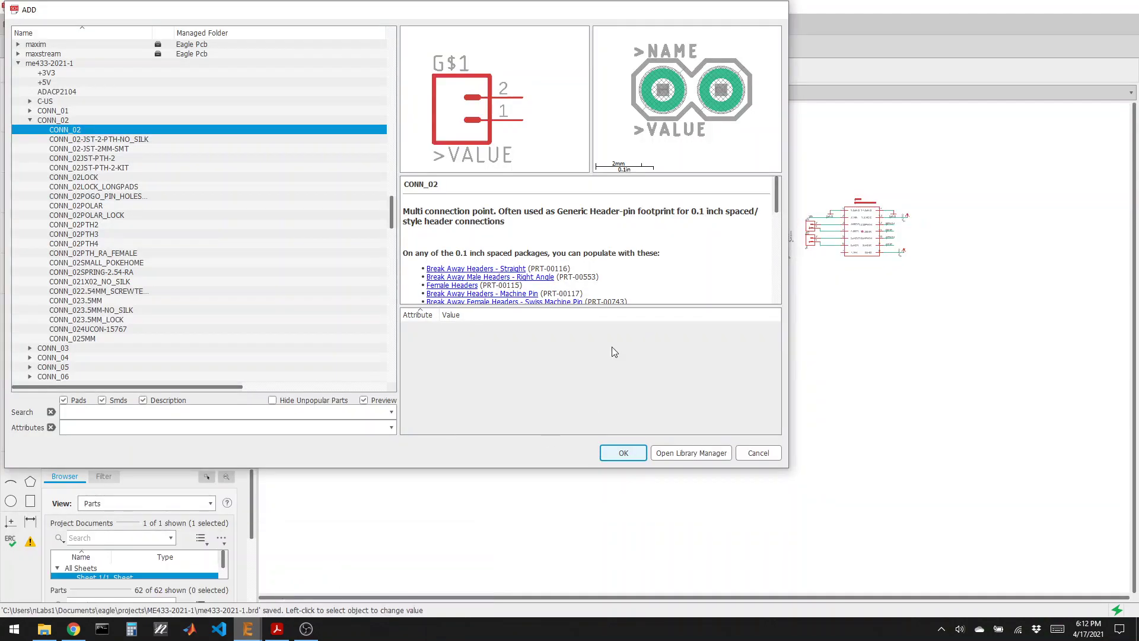
scroll(594, 382, down, 2)
scroll(548, 374, up, 2)
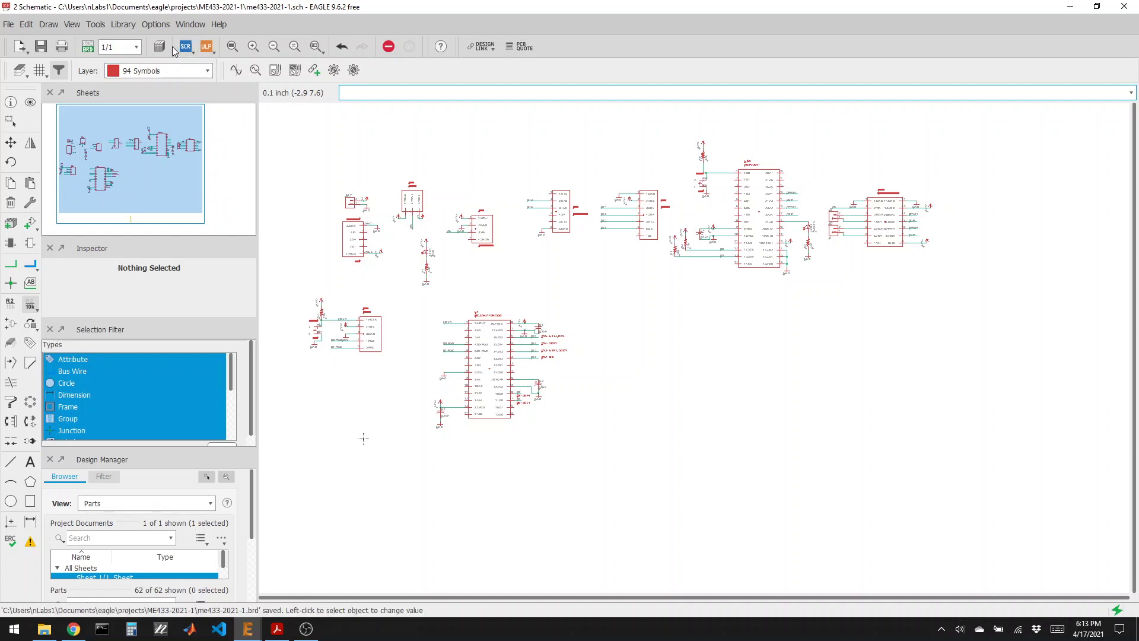
Add an OV7670FIFO part from the me433-2021-1 library in the empty area below the MCP23017
click(31, 225)
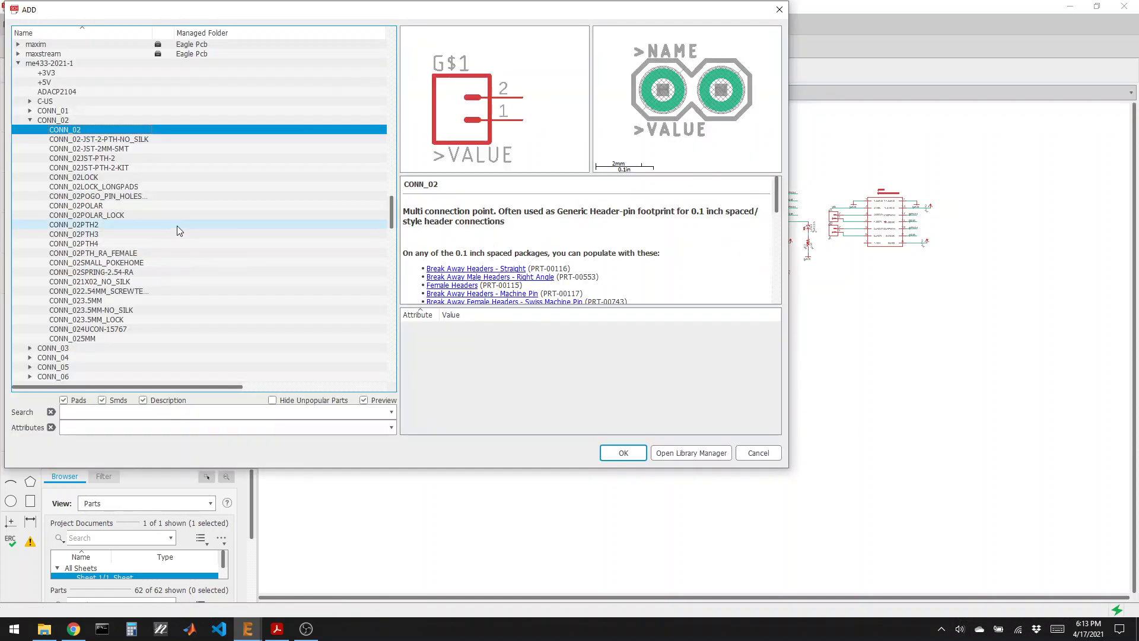
click(31, 121)
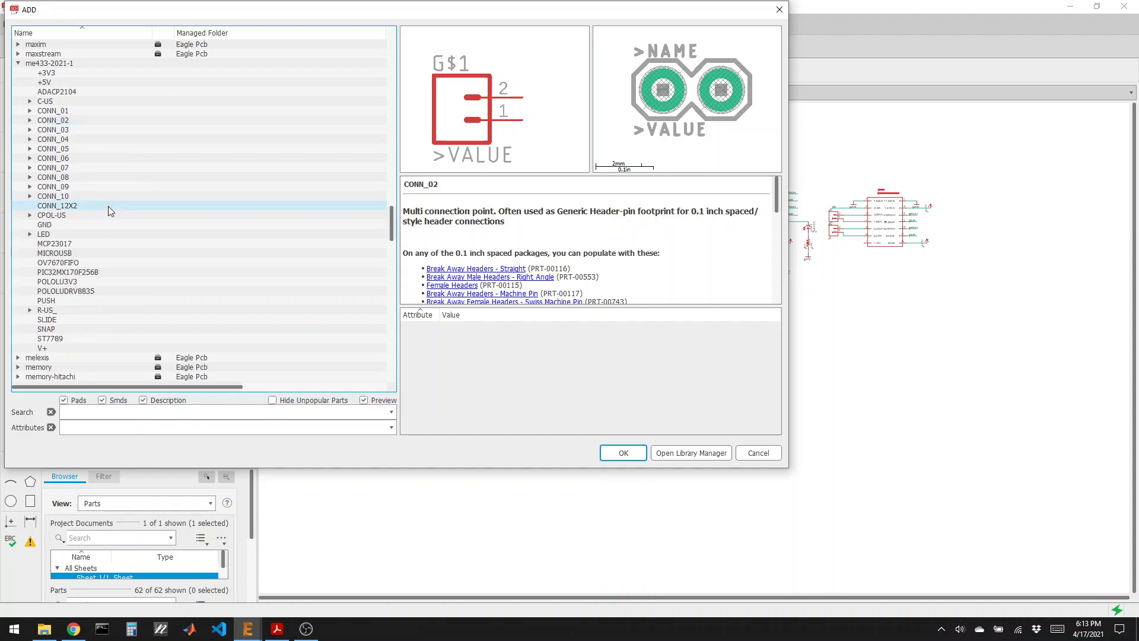
click(87, 263)
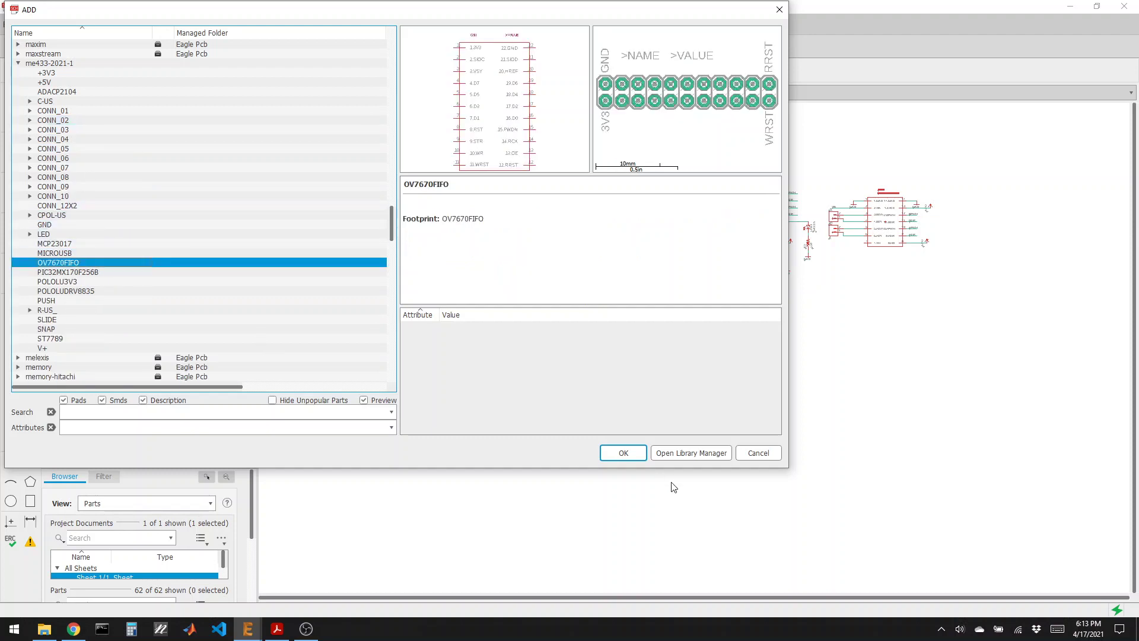
click(623, 452)
click(691, 369)
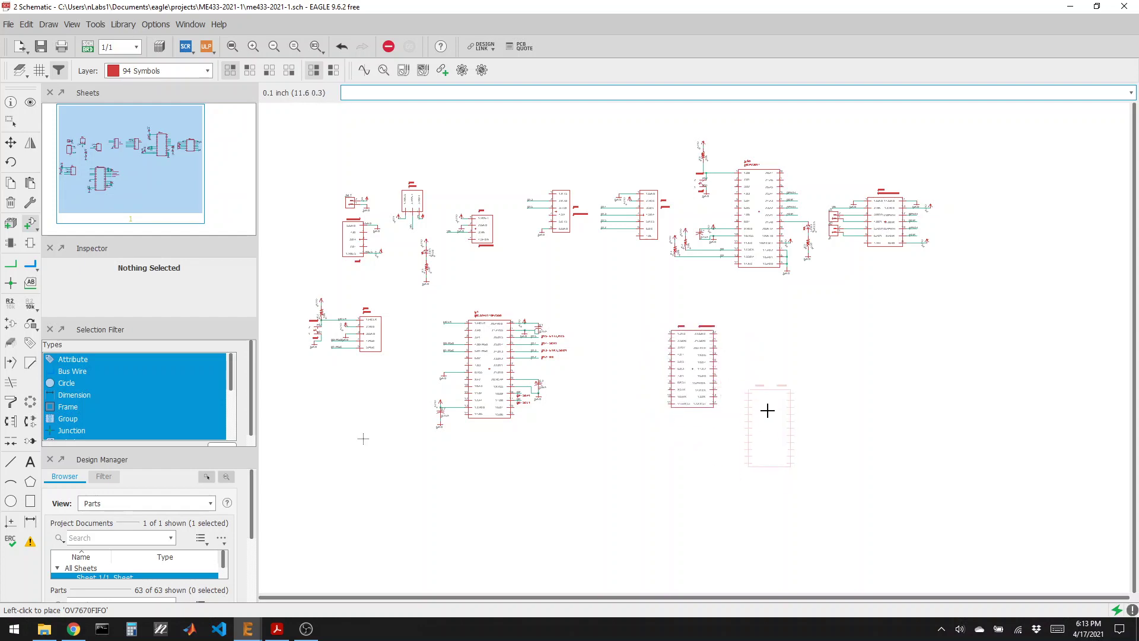
Examine the pin names on both sides of the OV7670FIFO symbol
scroll(753, 364, up, 6)
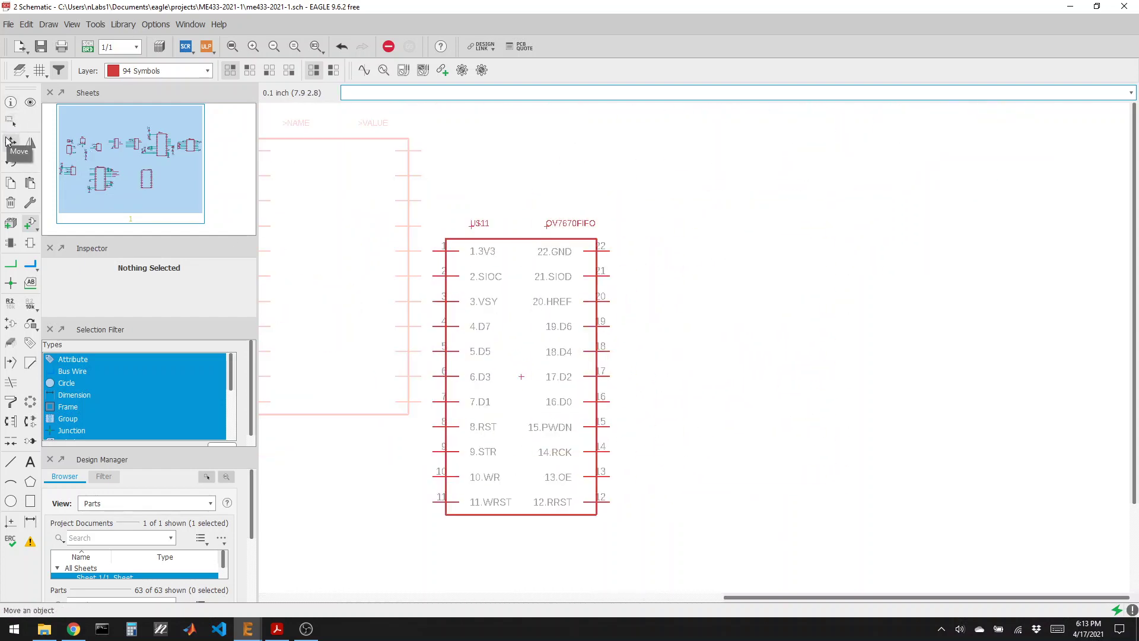
click(11, 183)
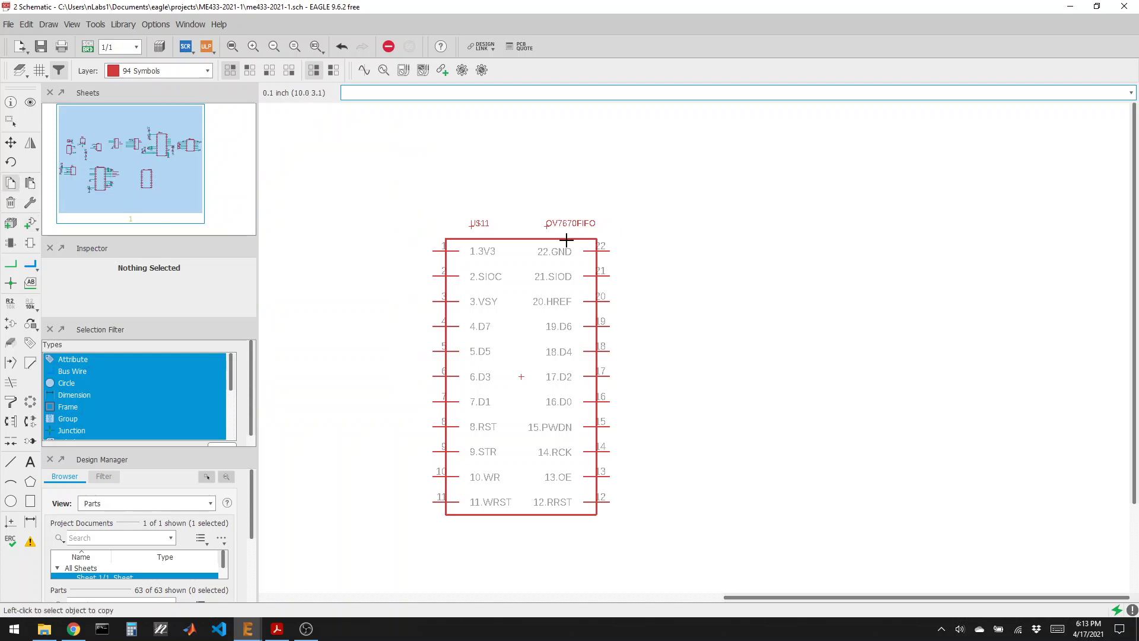
scroll(828, 271, down, 1)
scroll(576, 253, up, 2)
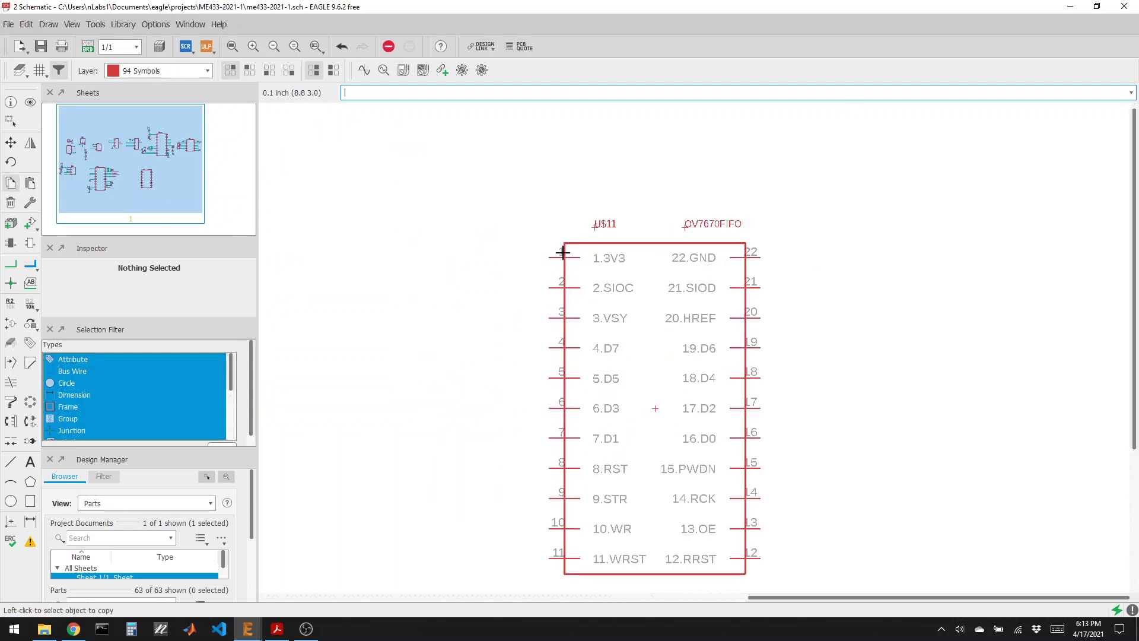
scroll(537, 216, down, 1)
scroll(613, 362, up, 1)
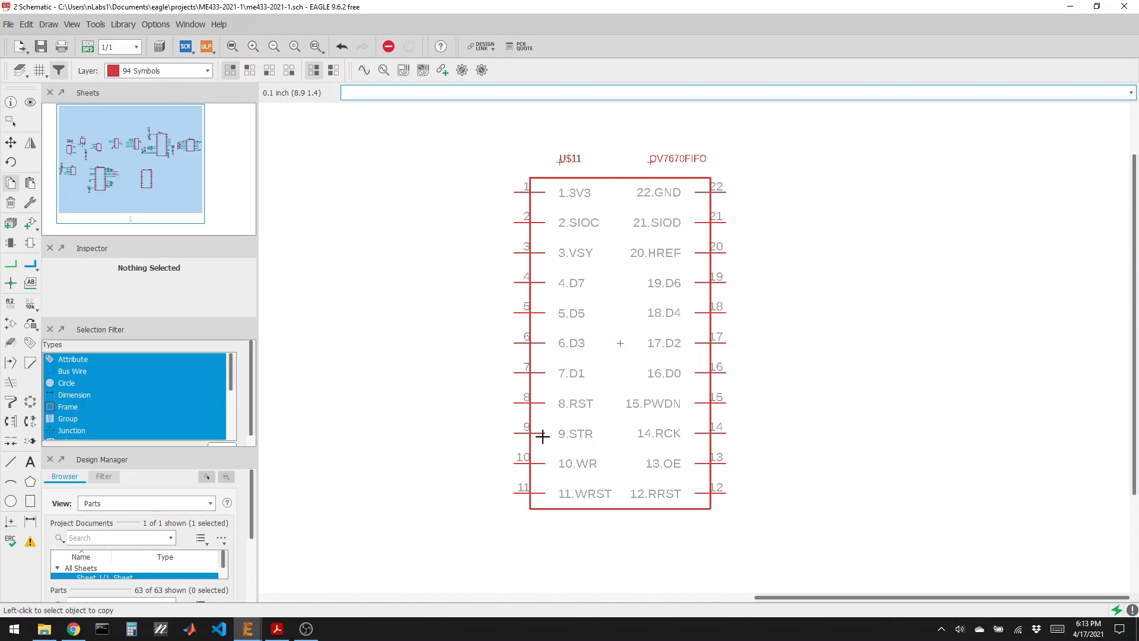
scroll(727, 329, down, 2)
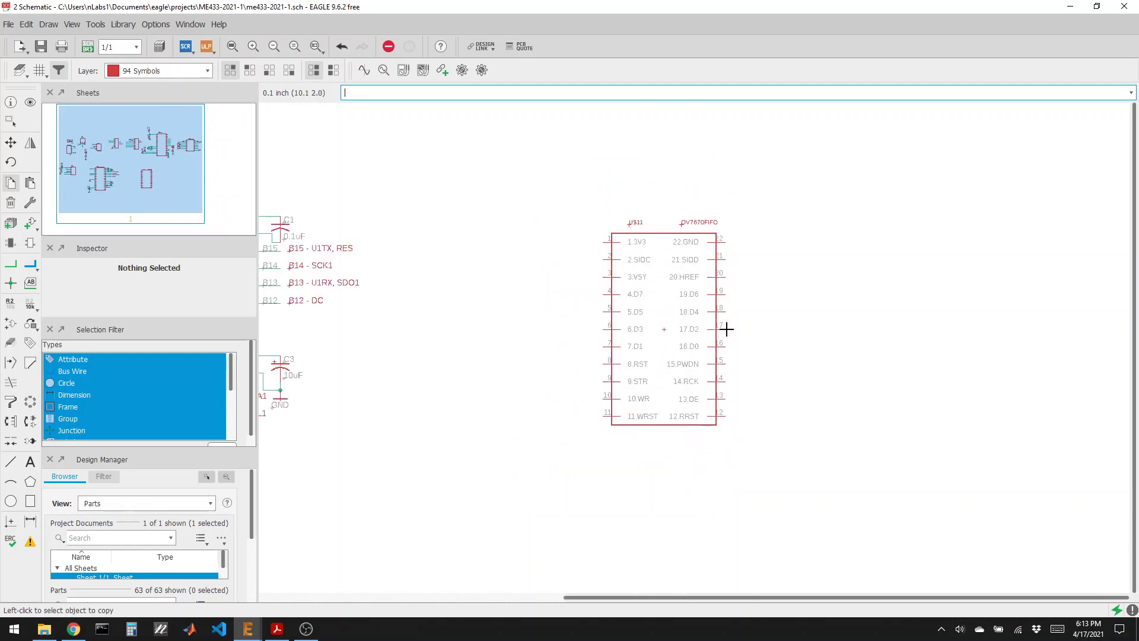
scroll(560, 356, down, 1)
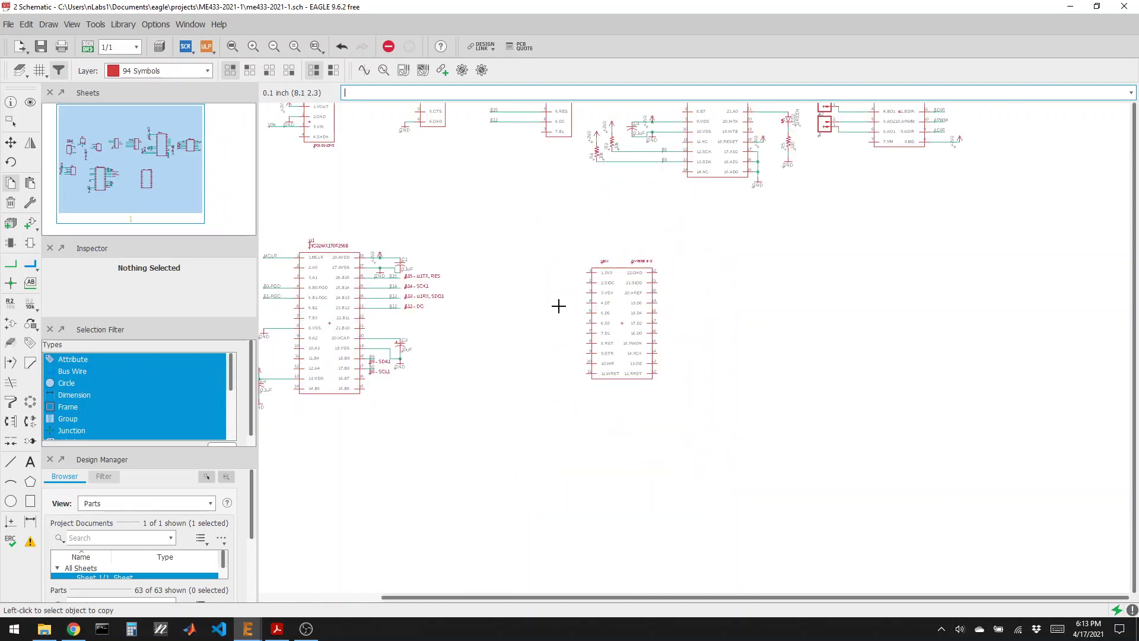
Copy a +3V3 supply symbol beside pin 1 of the OV7670FIFO and a GND symbol beside pin 22
scroll(599, 128, up, 1)
click(593, 127)
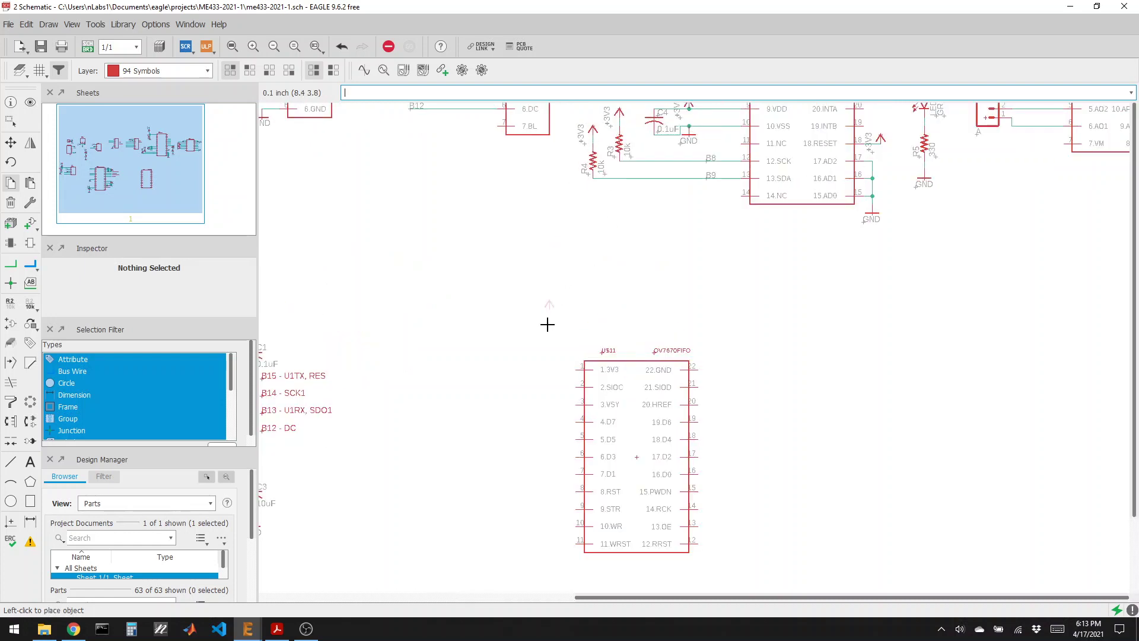
scroll(558, 353, up, 1)
click(571, 366)
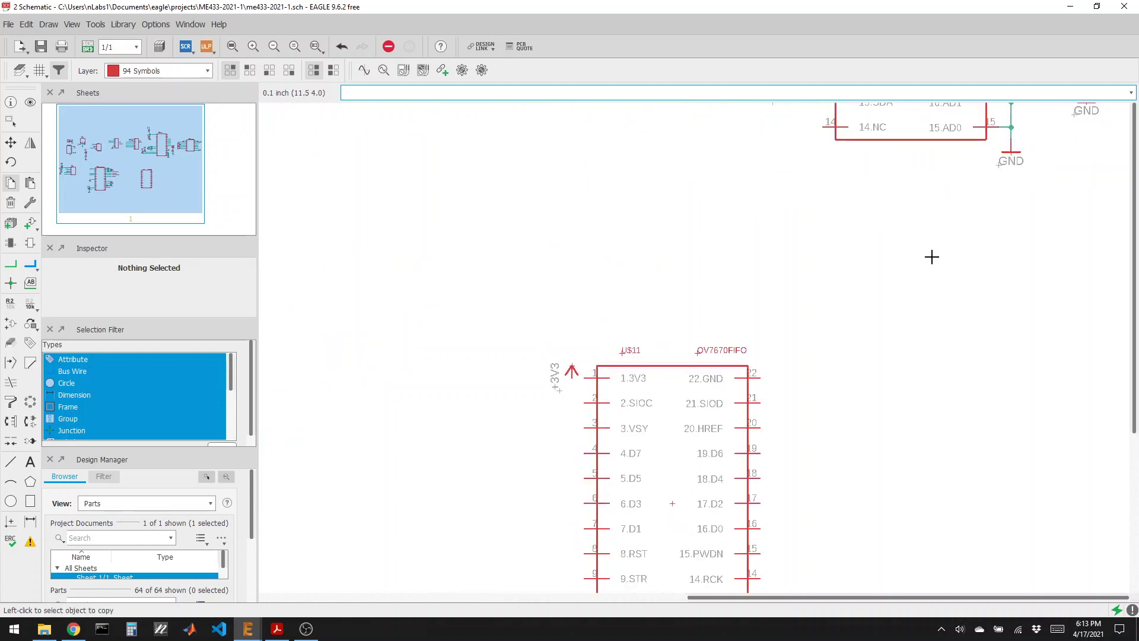
click(1012, 160)
click(784, 392)
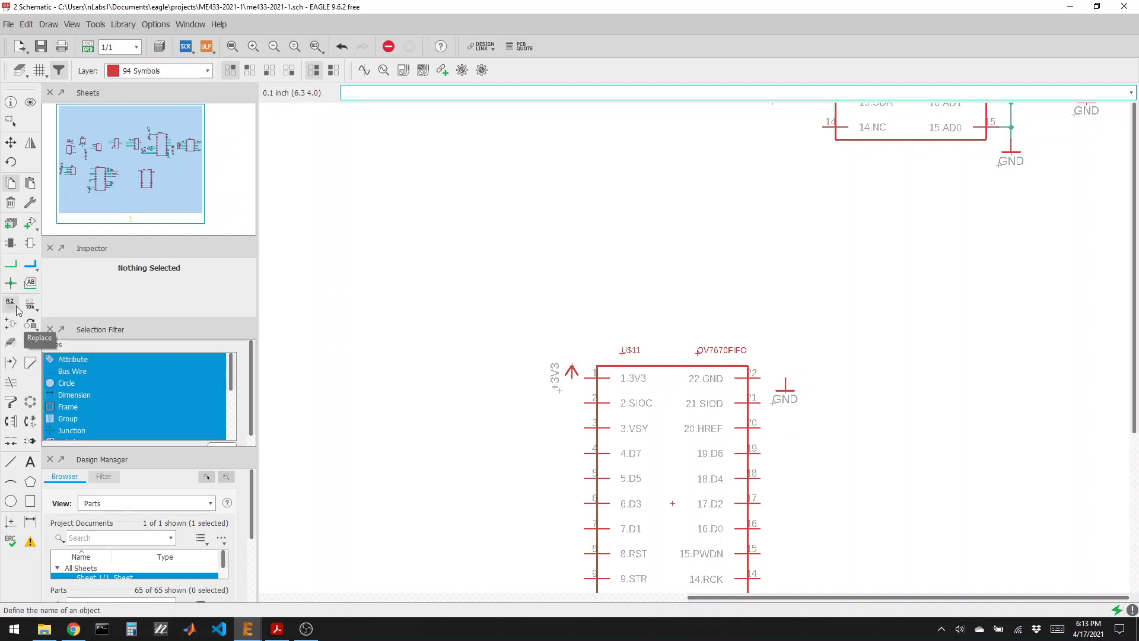
Wire the +3V3 symbol to pin 1 of the OV7670FIFO and pin 22 to the GND symbol
click(10, 263)
click(573, 378)
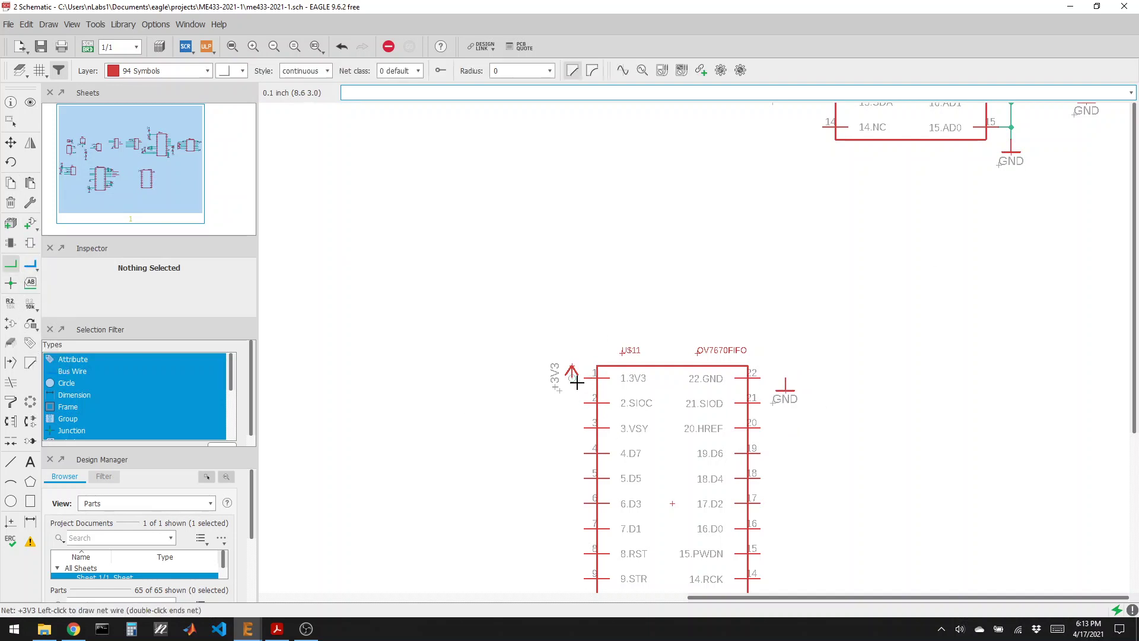
click(585, 378)
click(763, 378)
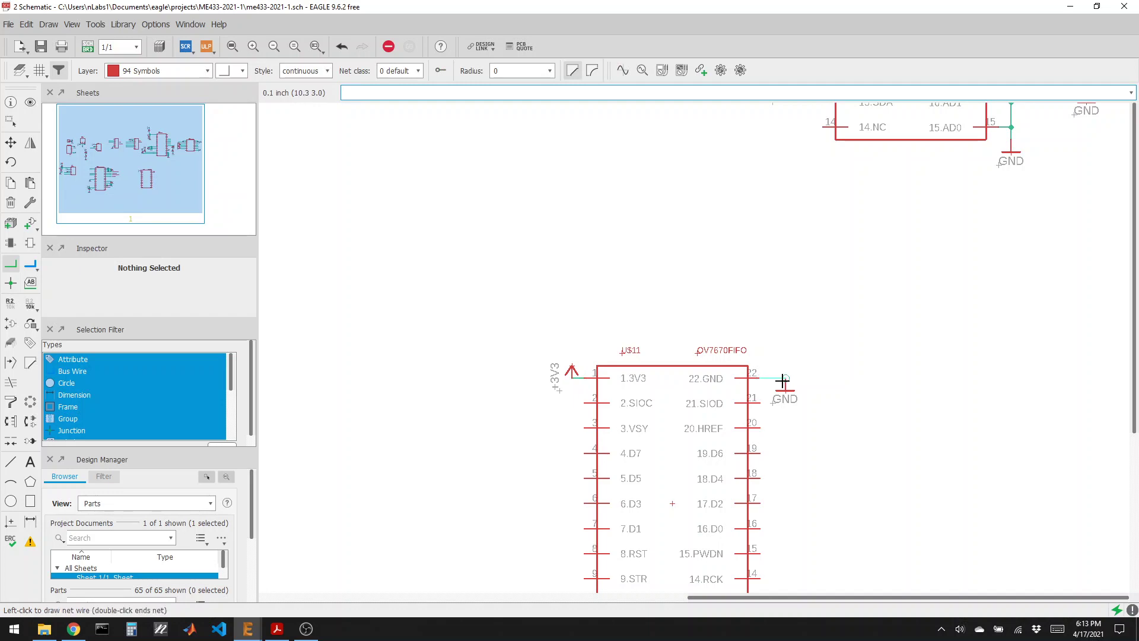
click(784, 380)
Draw net stubs outward from the OV7670FIFO's pin 21 SIOD and pin 2 SIOC
scroll(542, 287, down, 2)
scroll(552, 297, up, 3)
scroll(556, 301, up, 1)
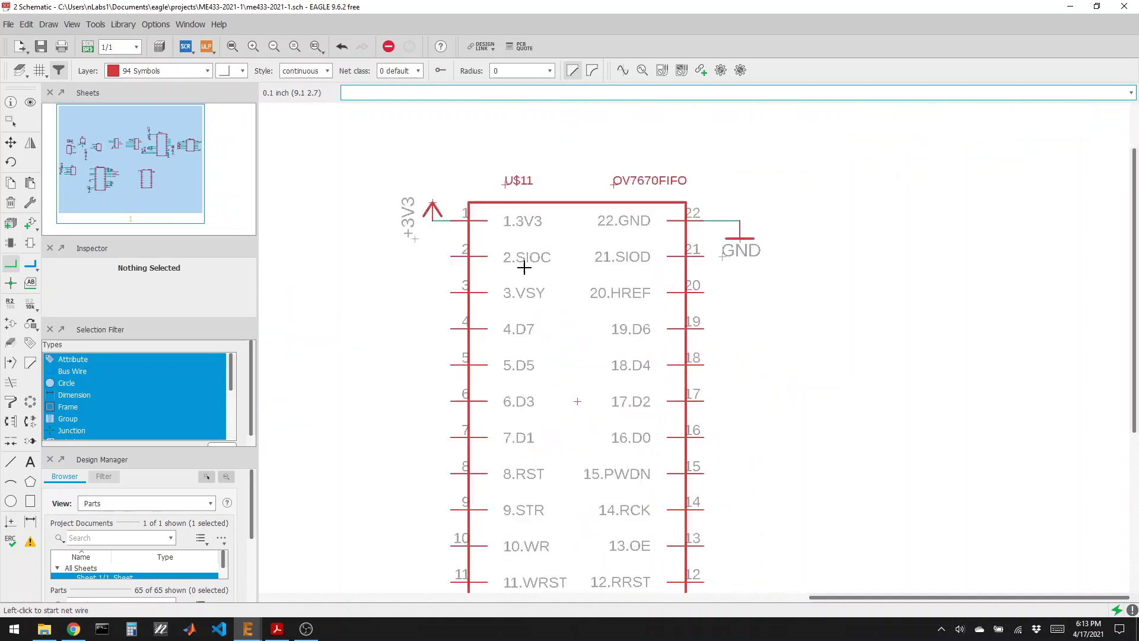
scroll(549, 326, down, 2)
scroll(543, 347, up, 2)
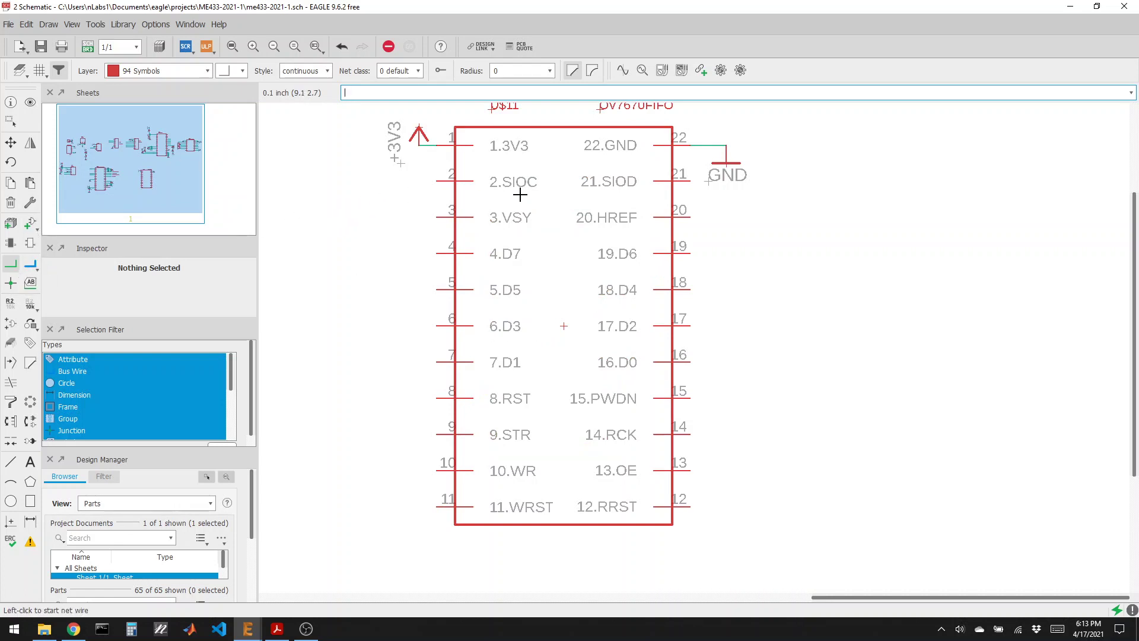
double_click(836, 181)
click(436, 180)
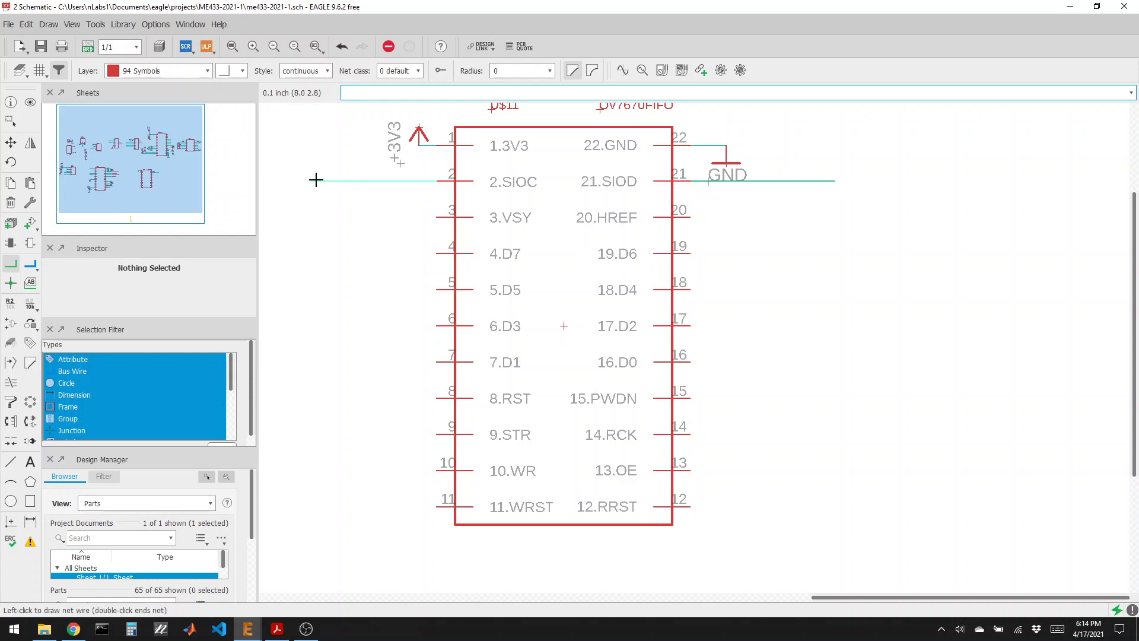
double_click(310, 180)
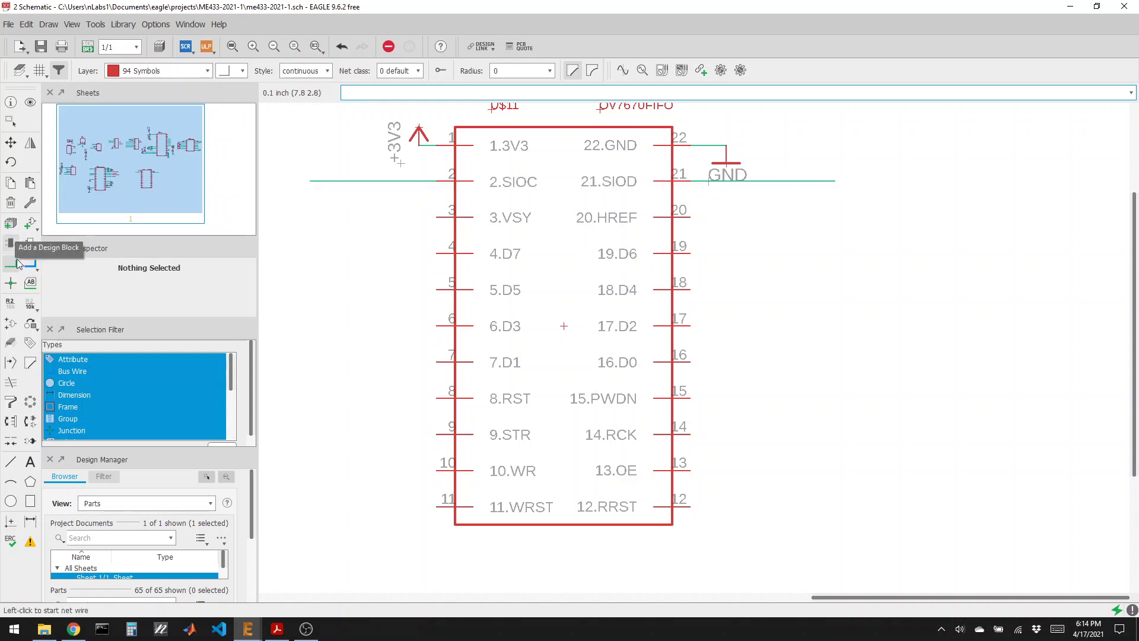
Place net labels on the SIOC and SIOD net stubs of the OV7670FIFO
click(30, 282)
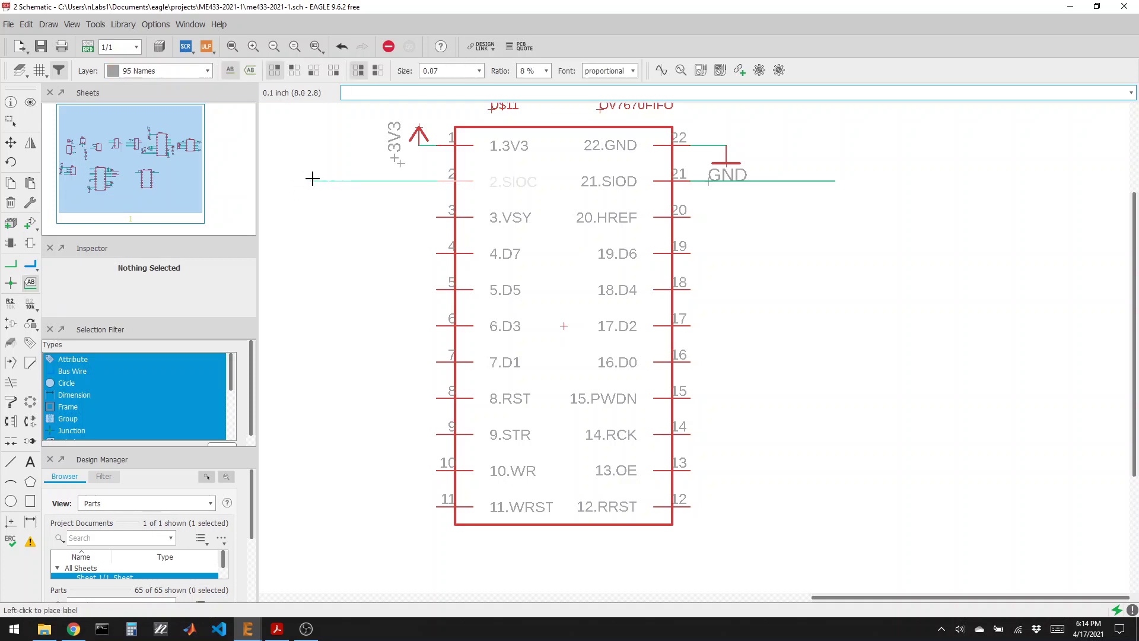
double_click(313, 178)
double_click(781, 180)
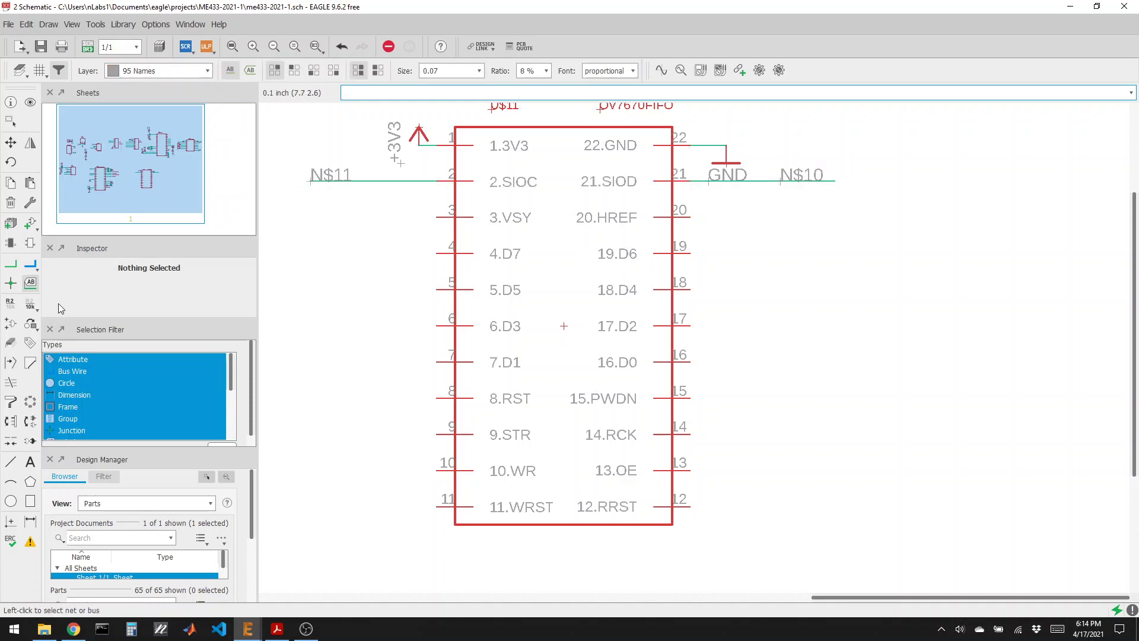
Name the OV7670FIFO's SIOC net B6 and its SIOD net B7
click(10, 302)
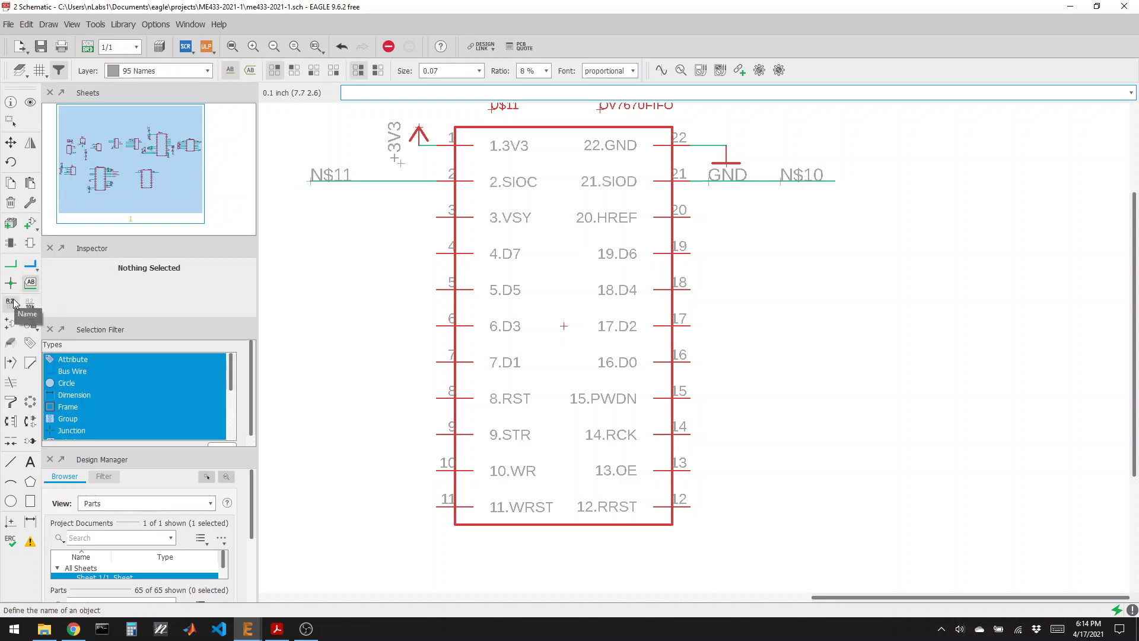
click(305, 176)
drag(497, 135, 478, 231)
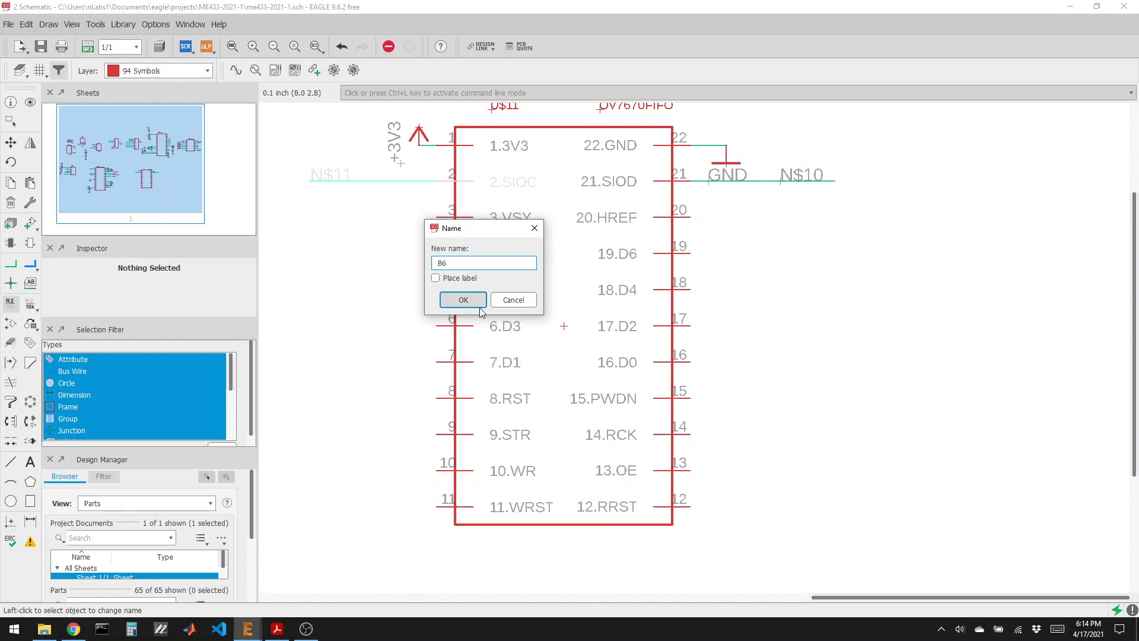
click(462, 300)
click(800, 181)
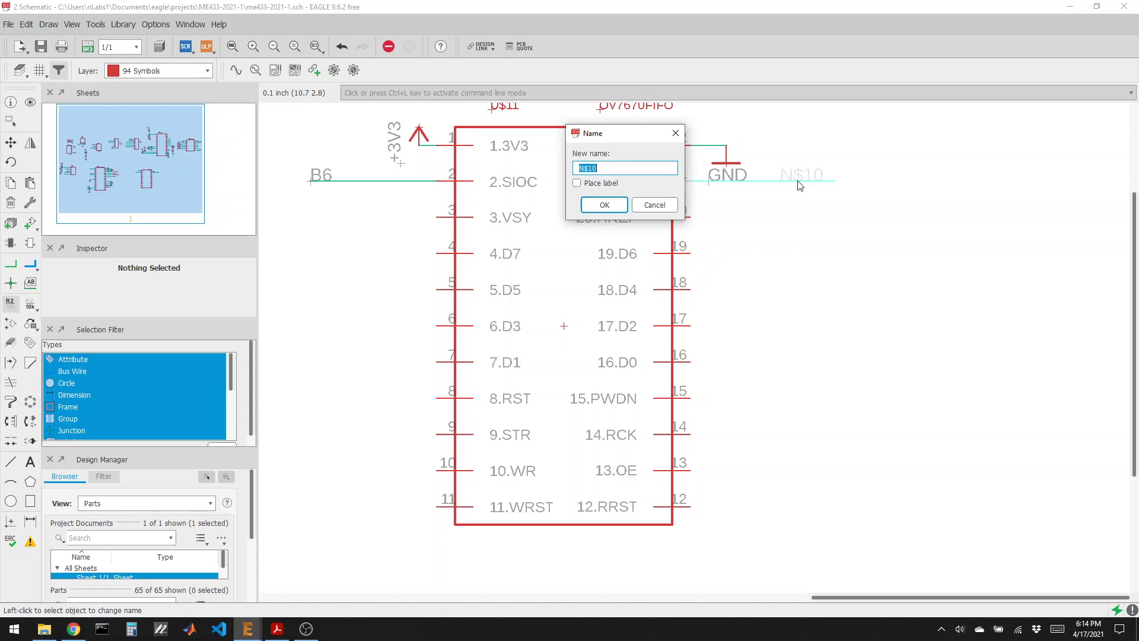
text(B7)
key(Return)
Copy a 10k pull-up resistor from the MCP23017 circuit to above the OV7670FIFO's B6 net and B7 net
scroll(754, 226, down, 5)
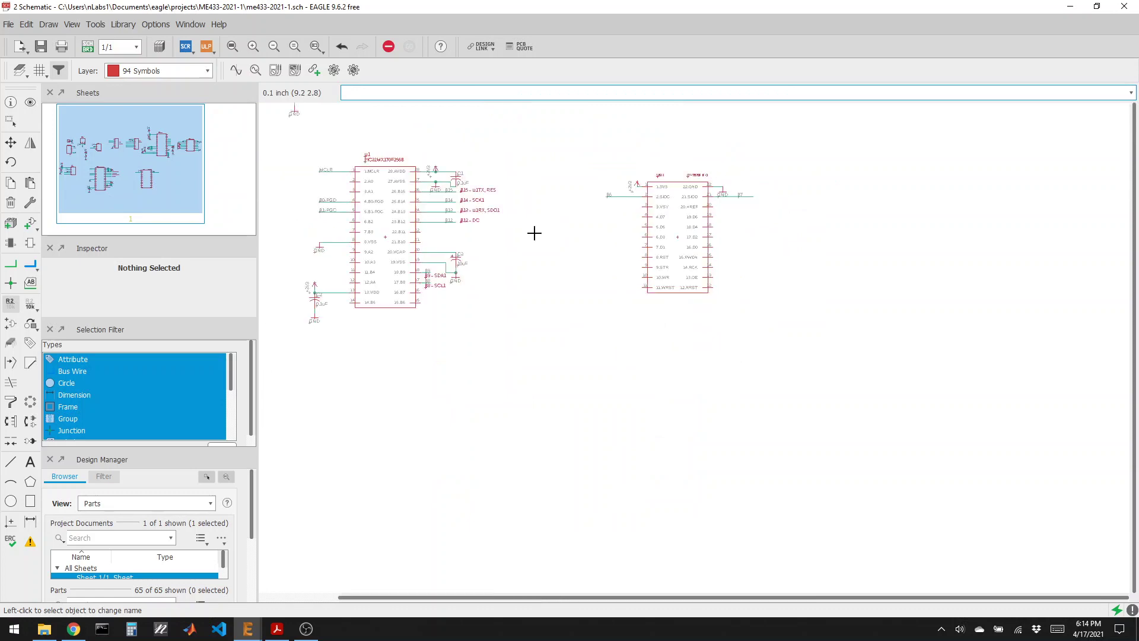
click(11, 183)
scroll(806, 247, up, 7)
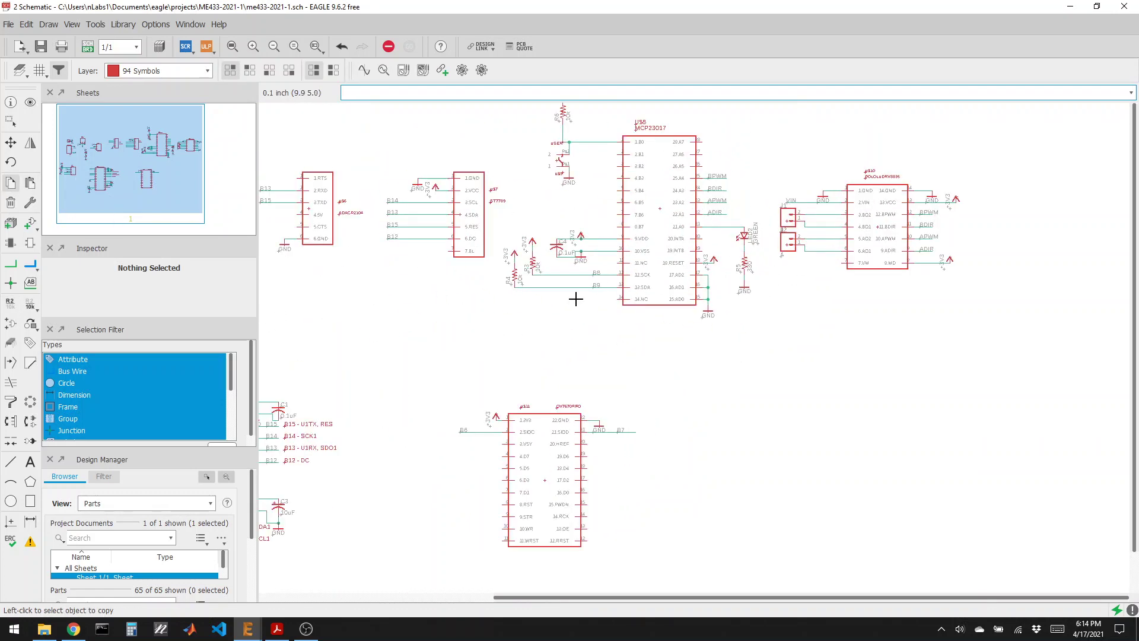
click(514, 278)
scroll(428, 428, up, 3)
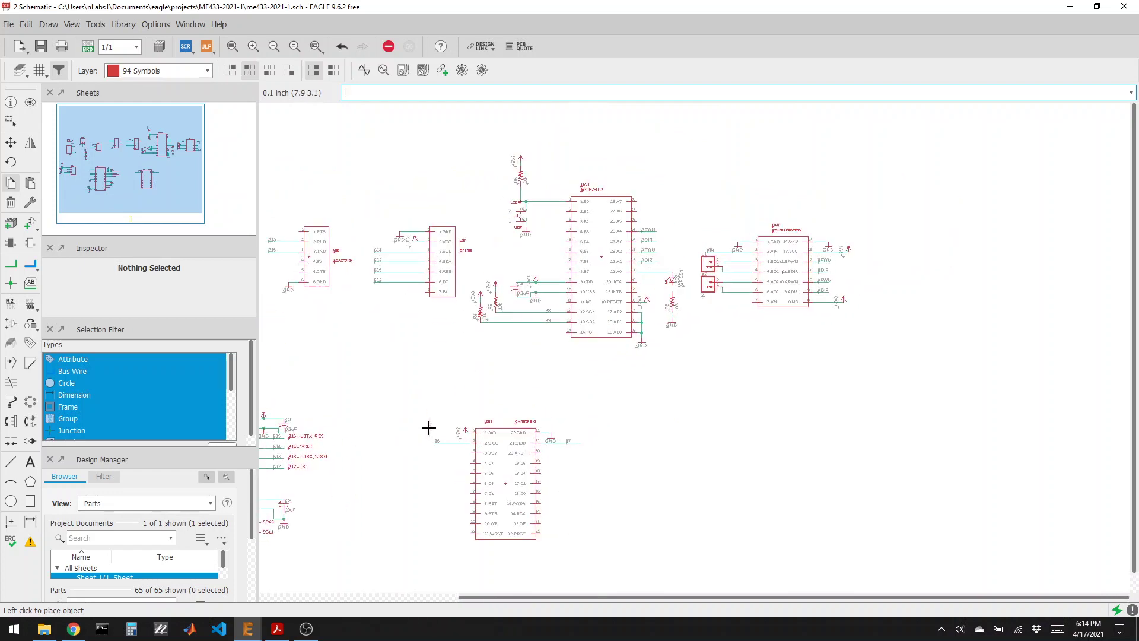
click(445, 420)
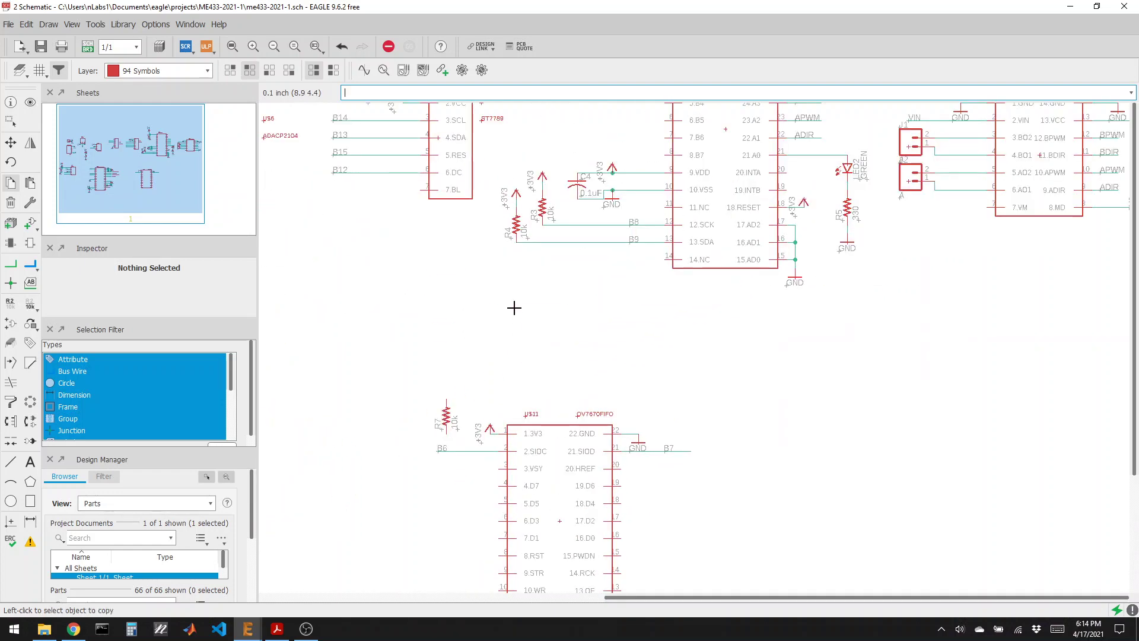
click(691, 425)
Copy a +3V3 supply symbol above each of the two new resistors, R8 and R7
click(543, 175)
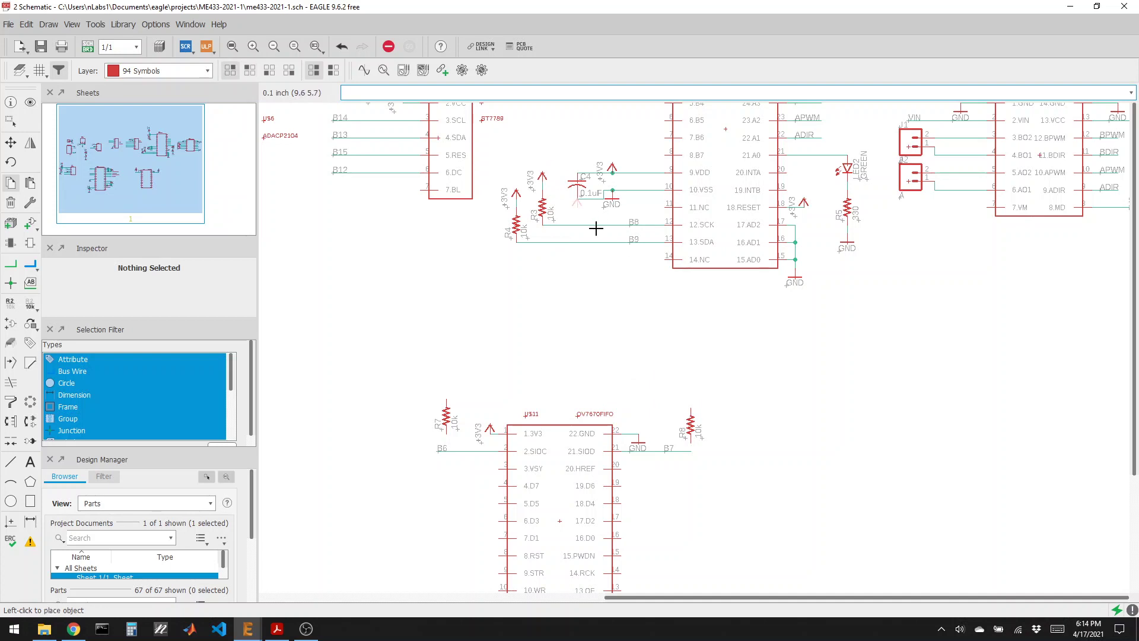
click(691, 393)
click(518, 186)
click(446, 385)
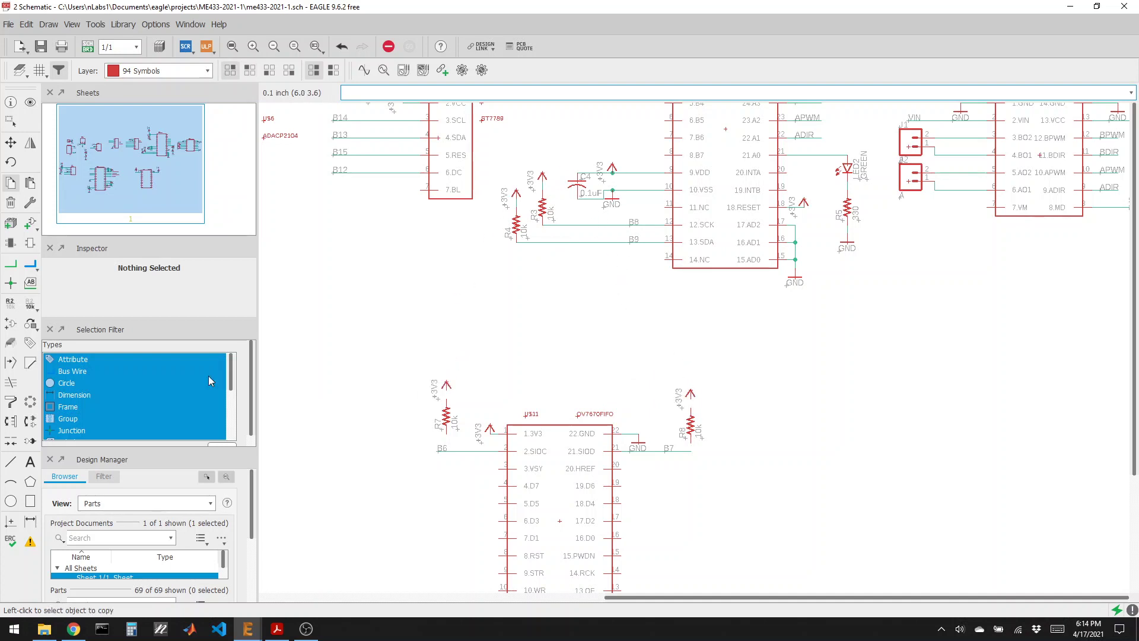
Wire R7 between +3V3 and the B6 net, and R8 between +3V3 and the B7 net
click(11, 263)
scroll(661, 544, up, 3)
scroll(315, 380, down, 1)
scroll(316, 342, up, 2)
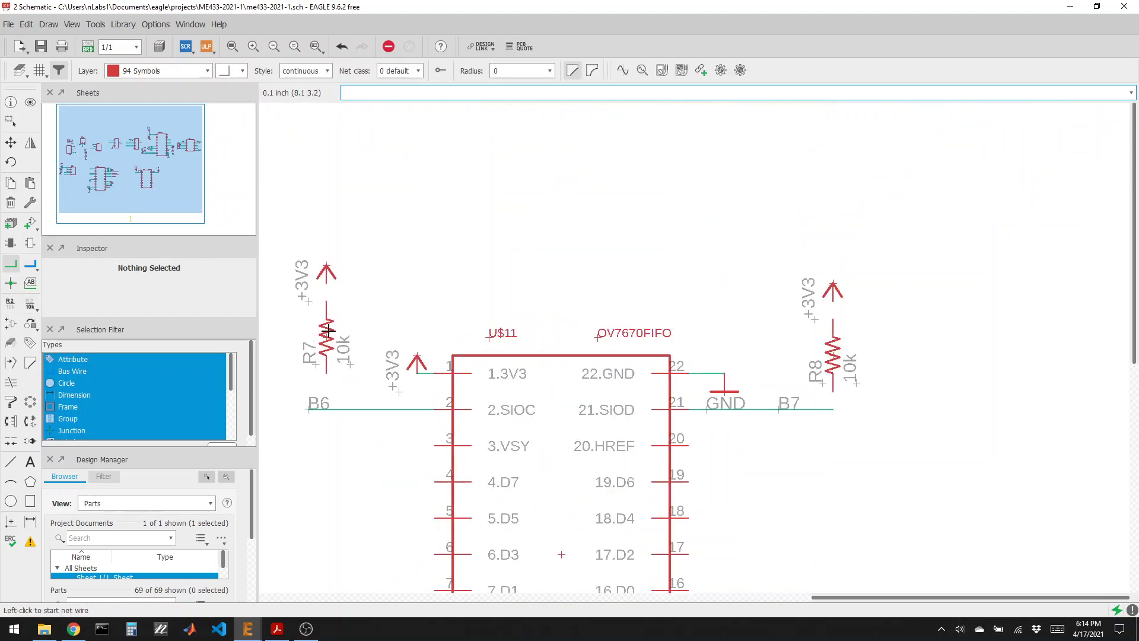
click(294, 279)
click(326, 301)
click(327, 369)
click(324, 406)
click(833, 321)
click(834, 301)
click(833, 390)
click(833, 408)
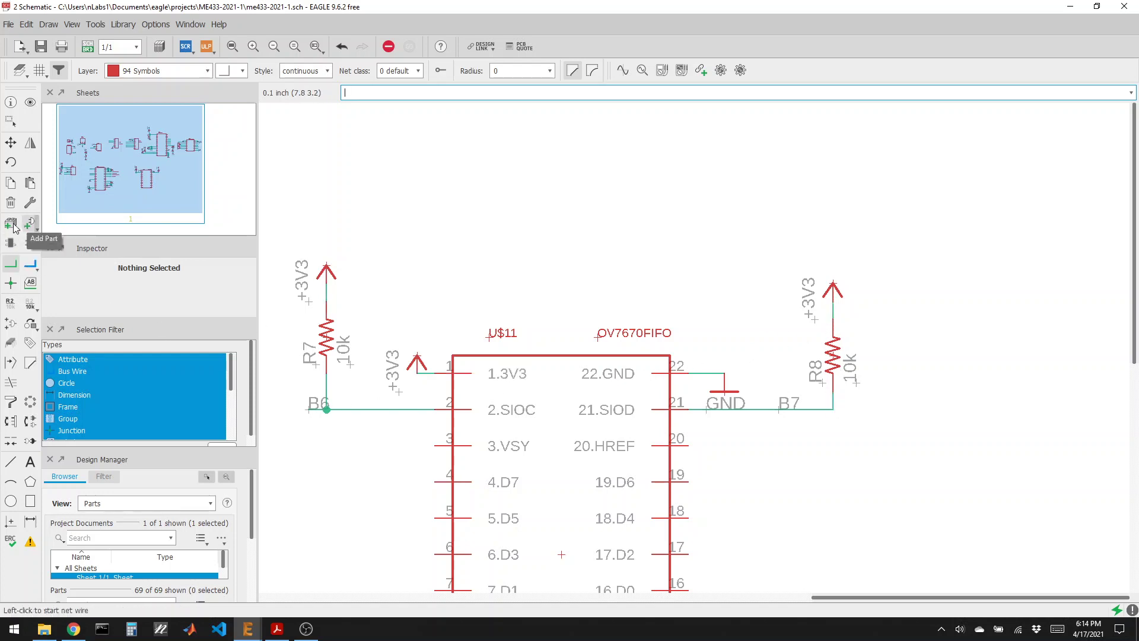
Set the values of resistors R7 and R8 to 4.7k
click(30, 305)
click(327, 338)
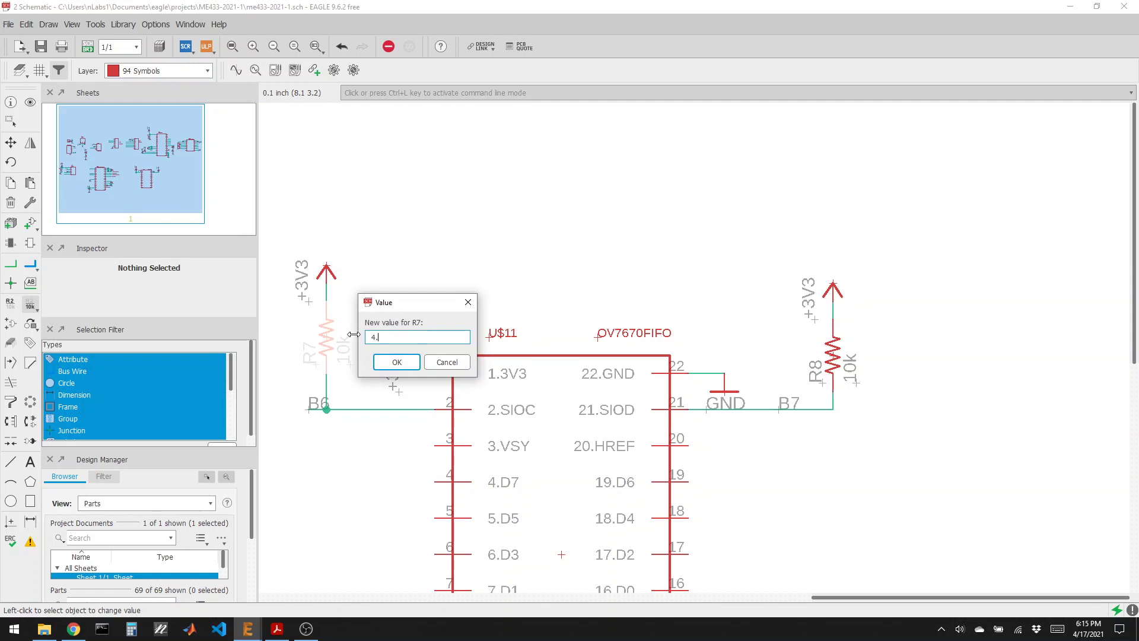
text(4.7k)
key(Return)
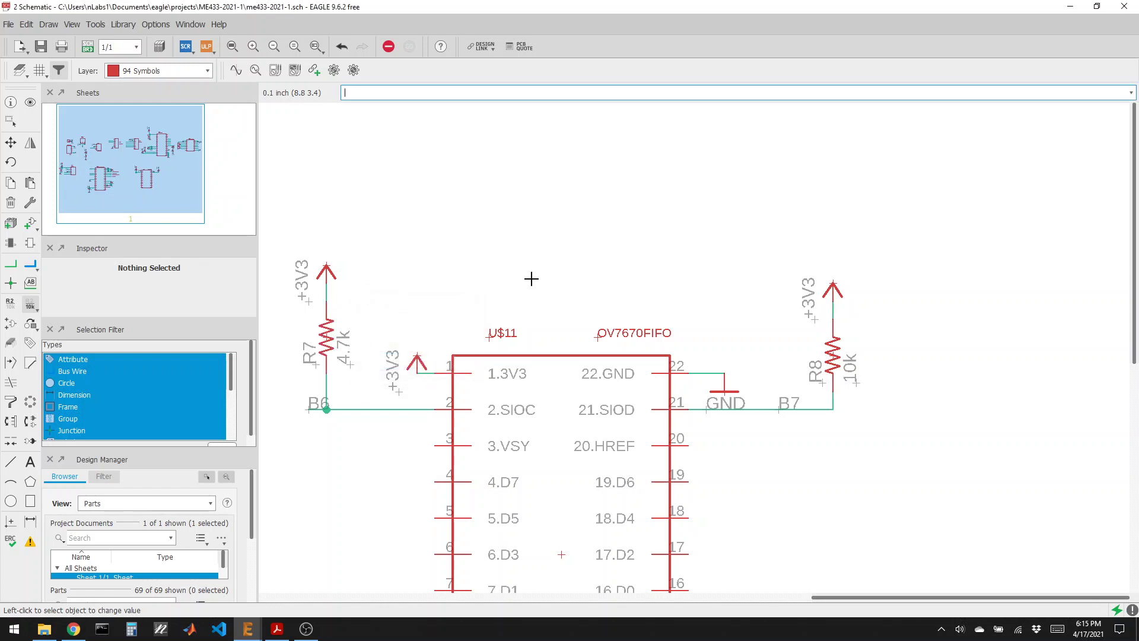
click(833, 358)
text(4.)
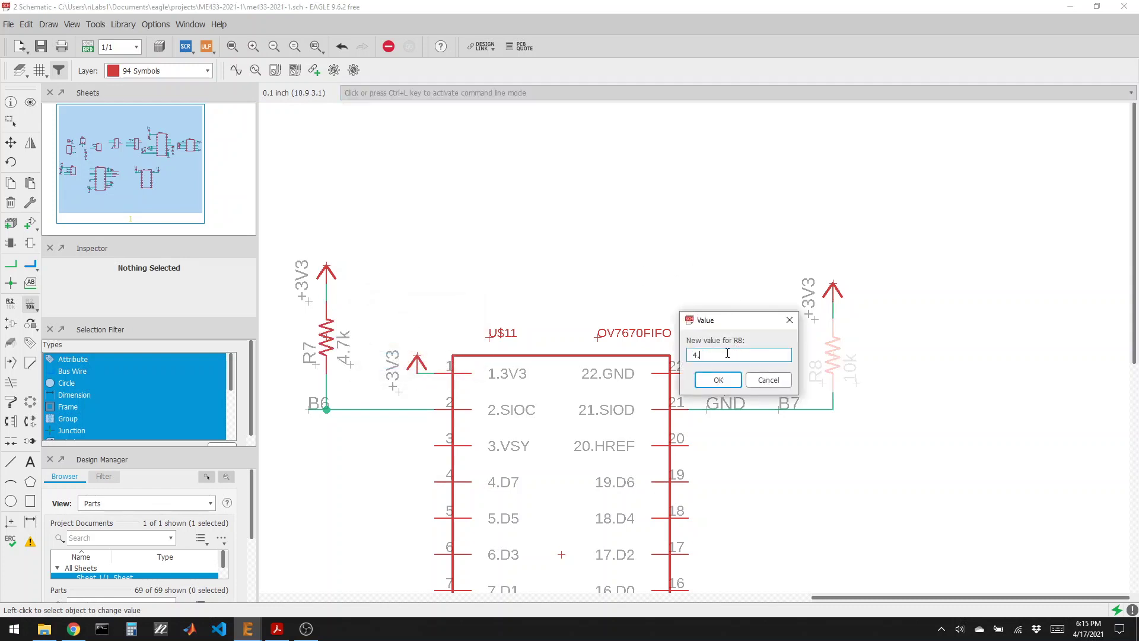
text(7k)
key(Return)
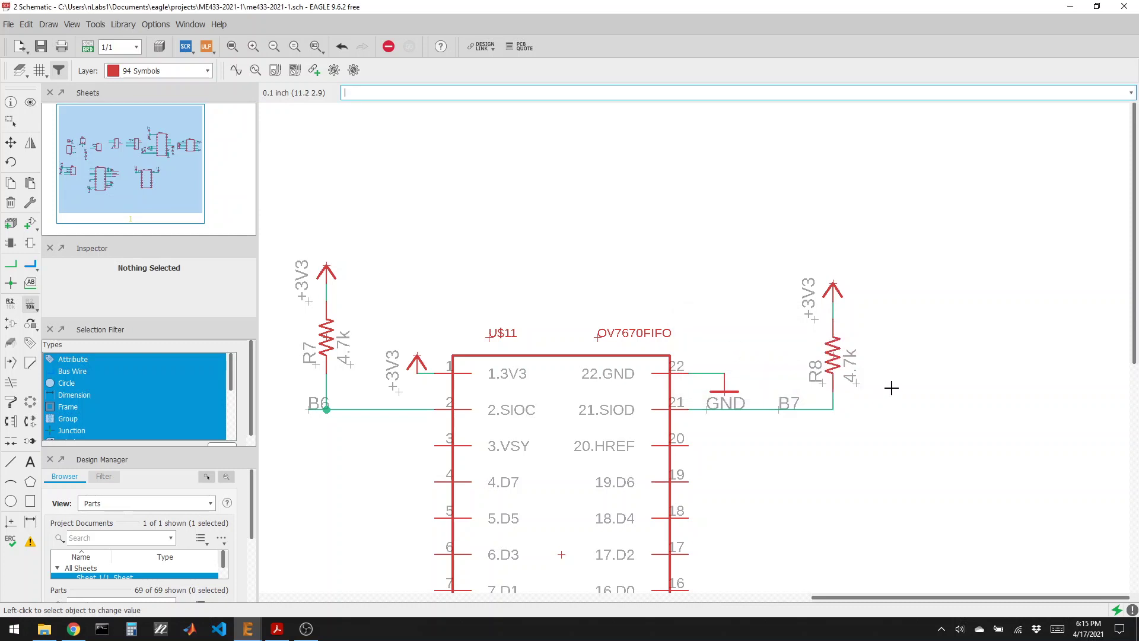
Draw net stubs outward from pin 15 (B6) and pin 16 (B7) of the PIC32MX170F256B
scroll(835, 349, down, 1)
scroll(583, 376, down, 1)
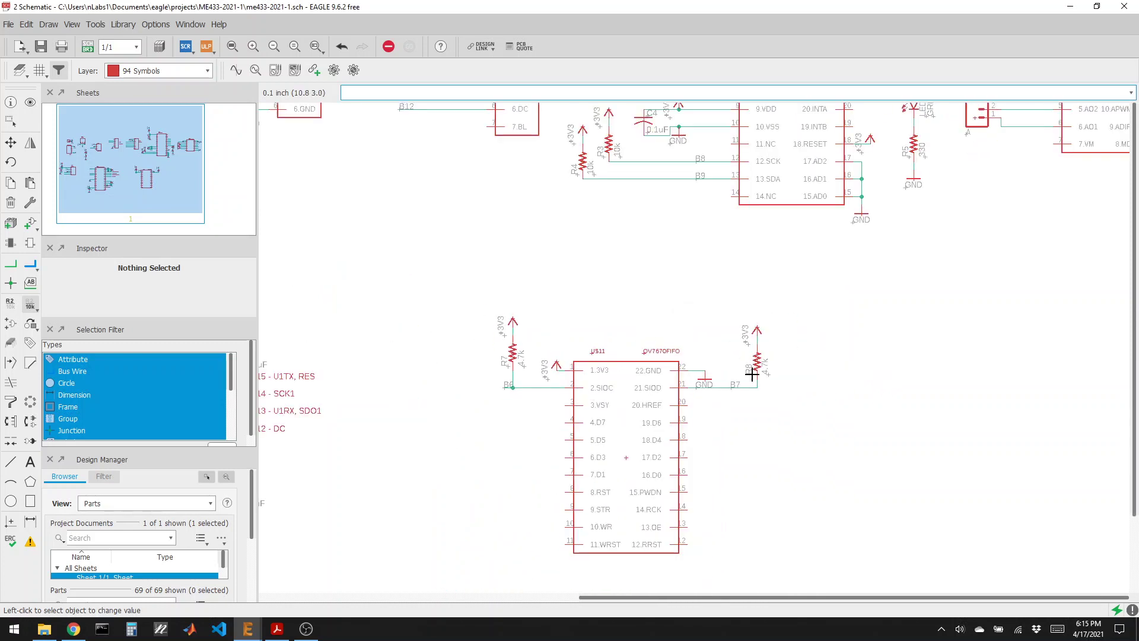
click(11, 263)
scroll(376, 483, down, 1)
scroll(498, 478, down, 1)
scroll(428, 466, up, 5)
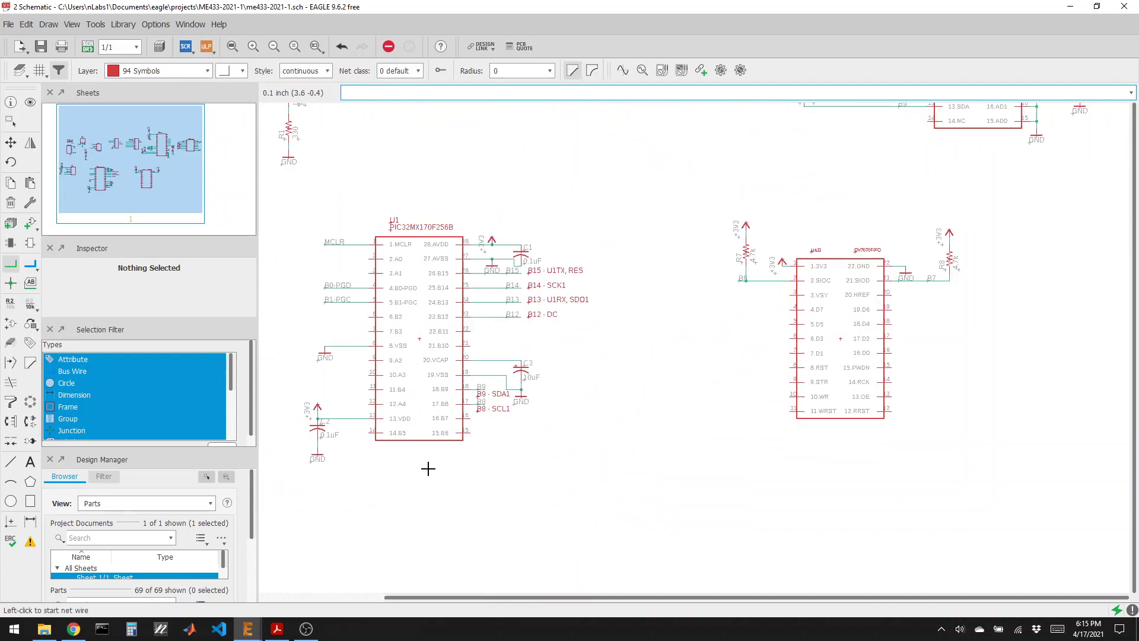
click(512, 388)
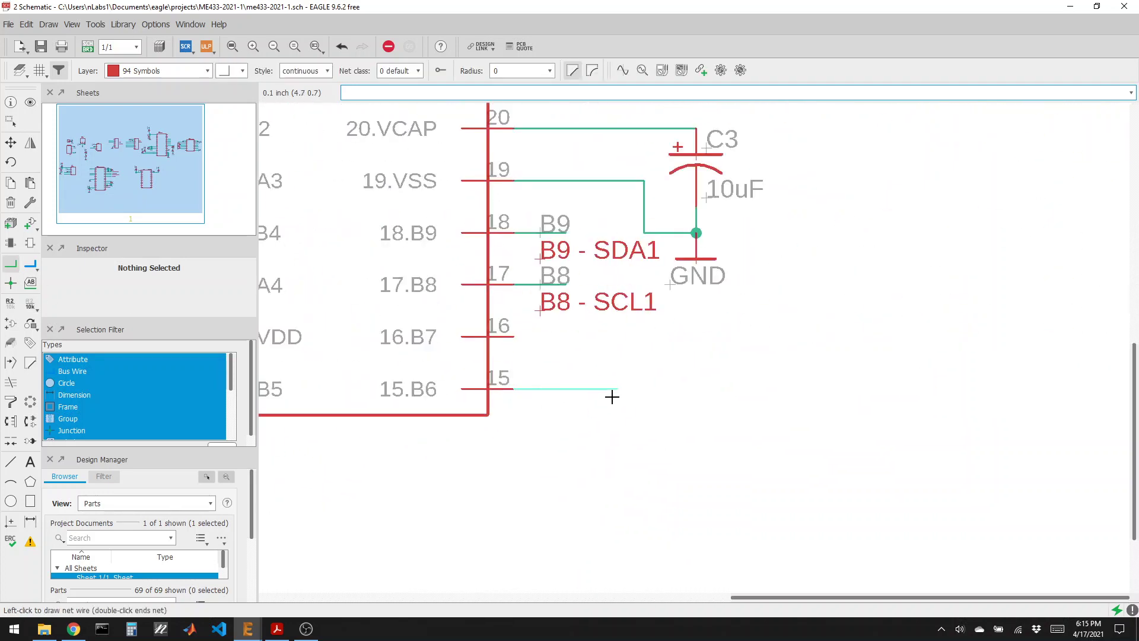
double_click(618, 389)
click(513, 336)
double_click(617, 337)
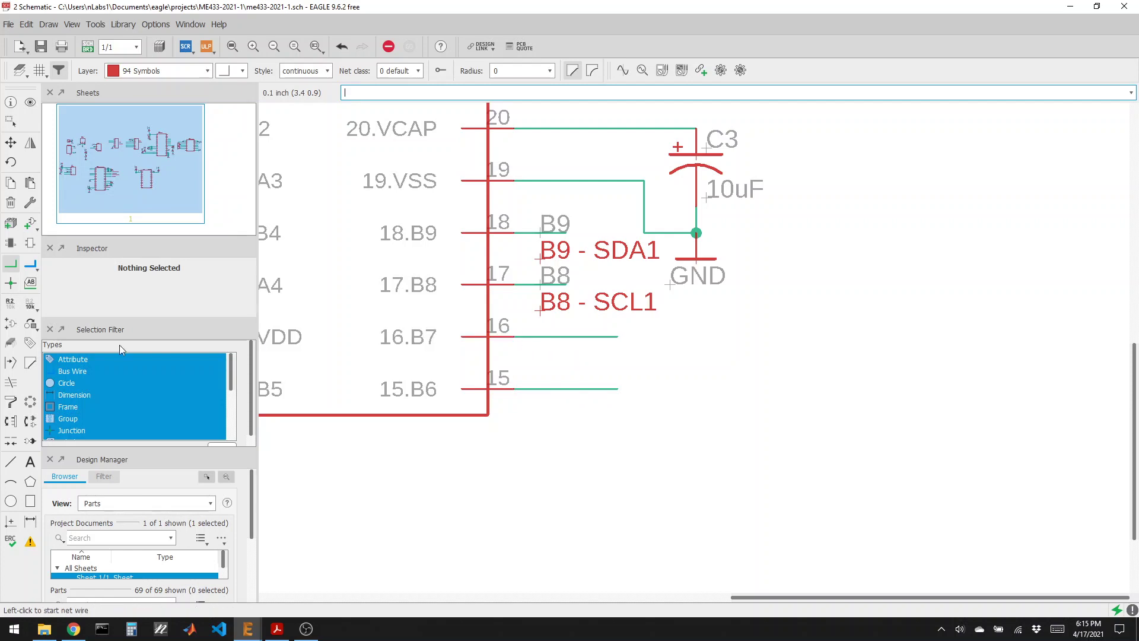
Place net labels on the PIC32's pin 16 and pin 15 net stubs
click(30, 283)
click(514, 341)
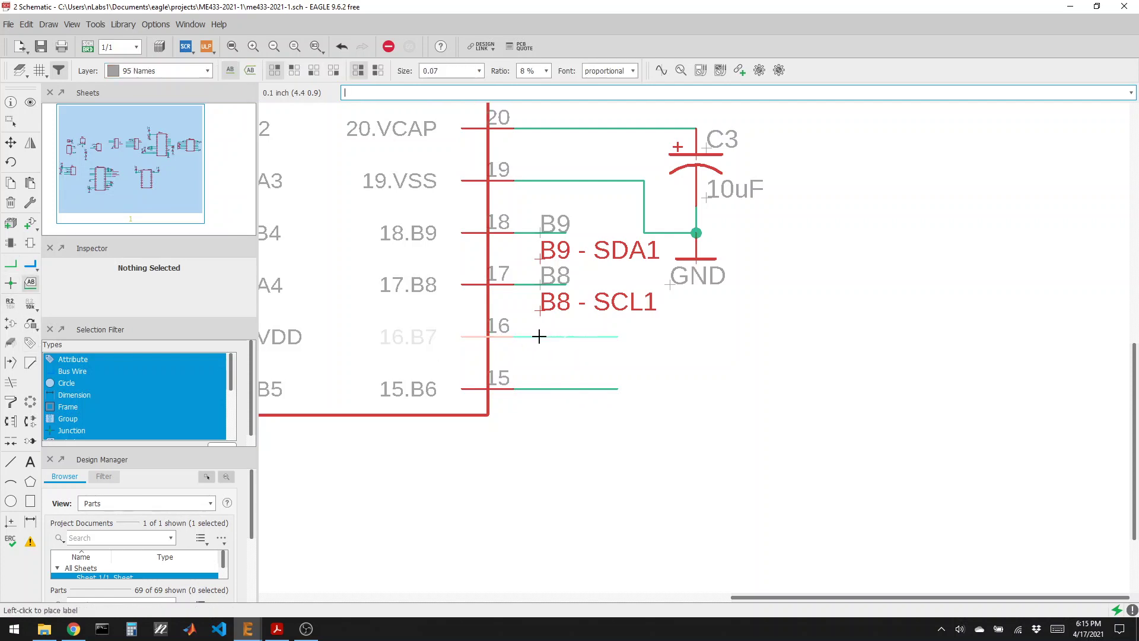
click(539, 337)
click(539, 390)
click(539, 390)
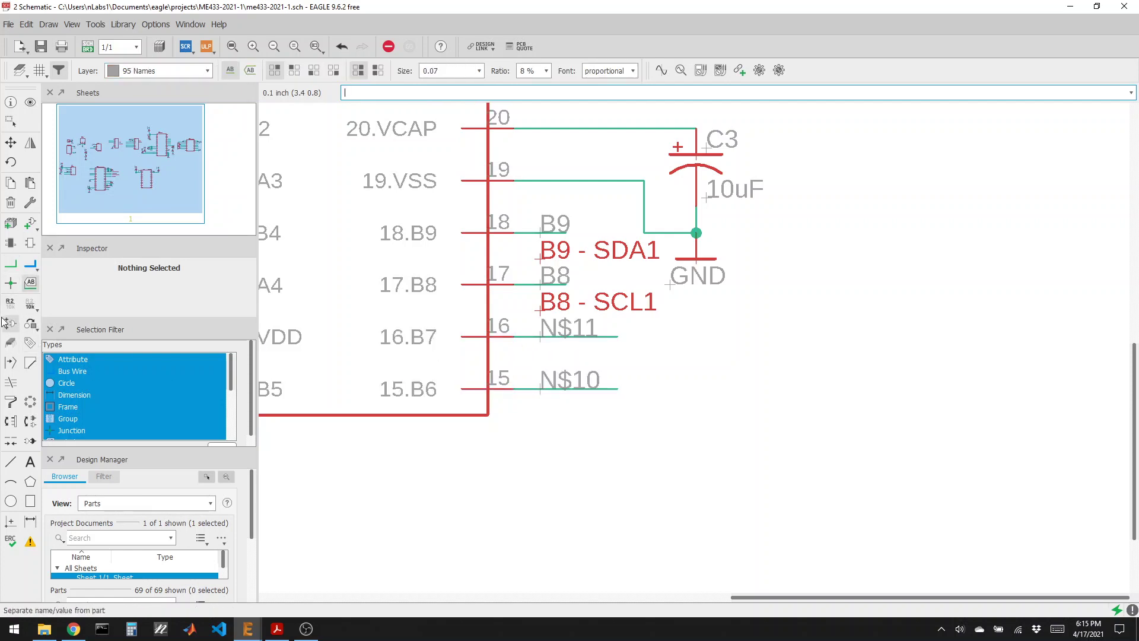
Rename the net on the PIC32's pin 16 to B7 and connect it to the existing B7 net
click(10, 302)
click(545, 337)
click(547, 338)
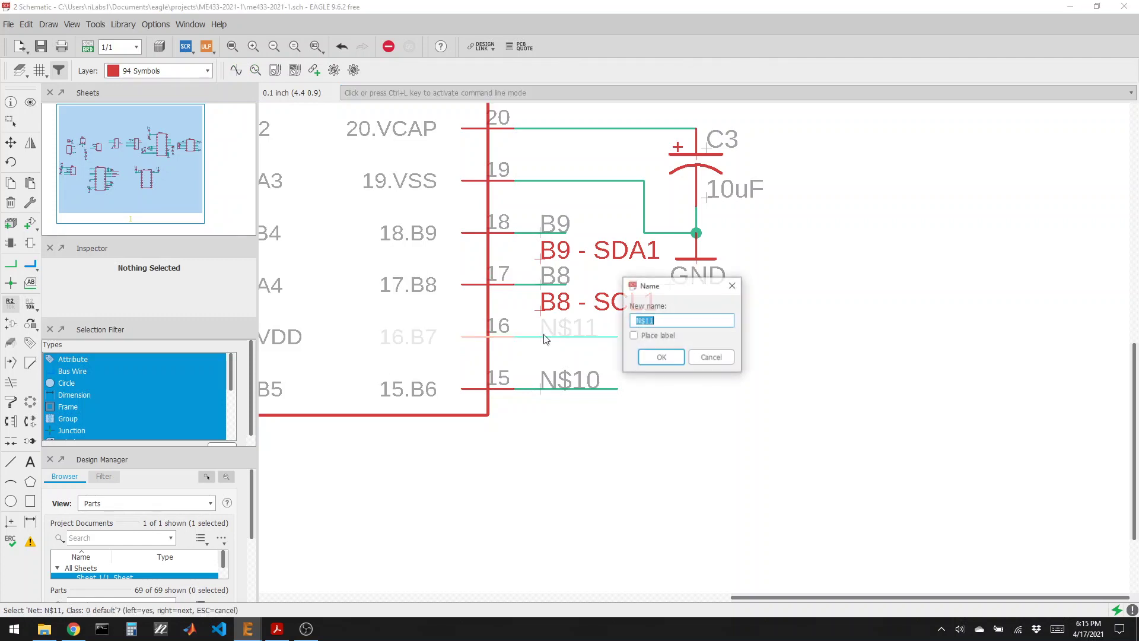
text(B7)
click(661, 358)
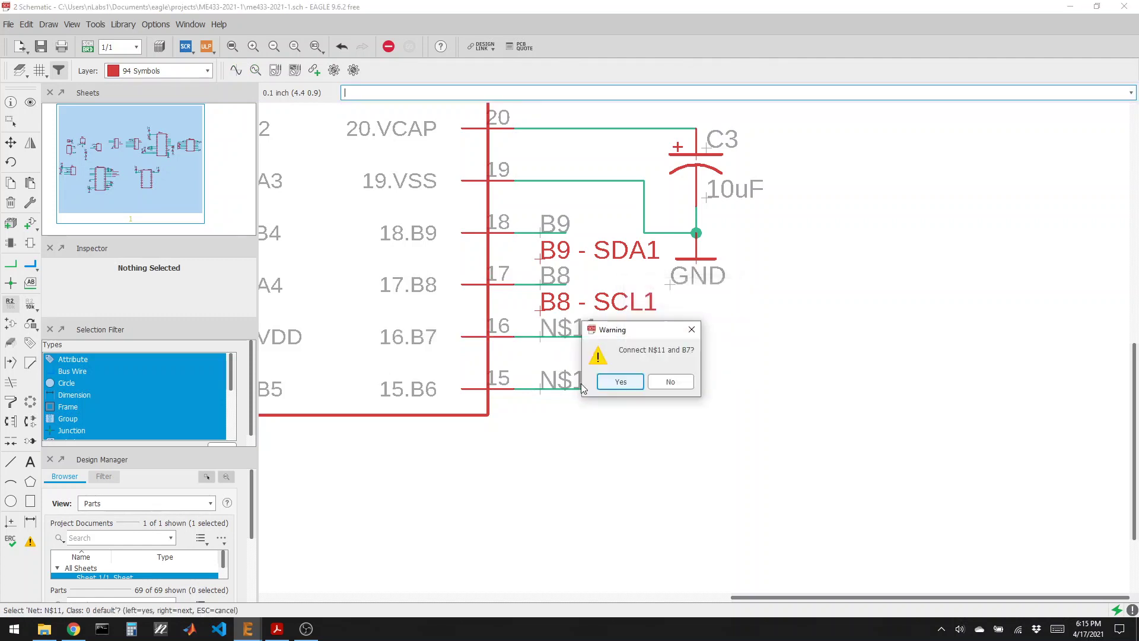
click(619, 382)
Rename the net on the PIC32's pin 15 to B6 and connect it to the existing B6 net
click(547, 389)
click(547, 391)
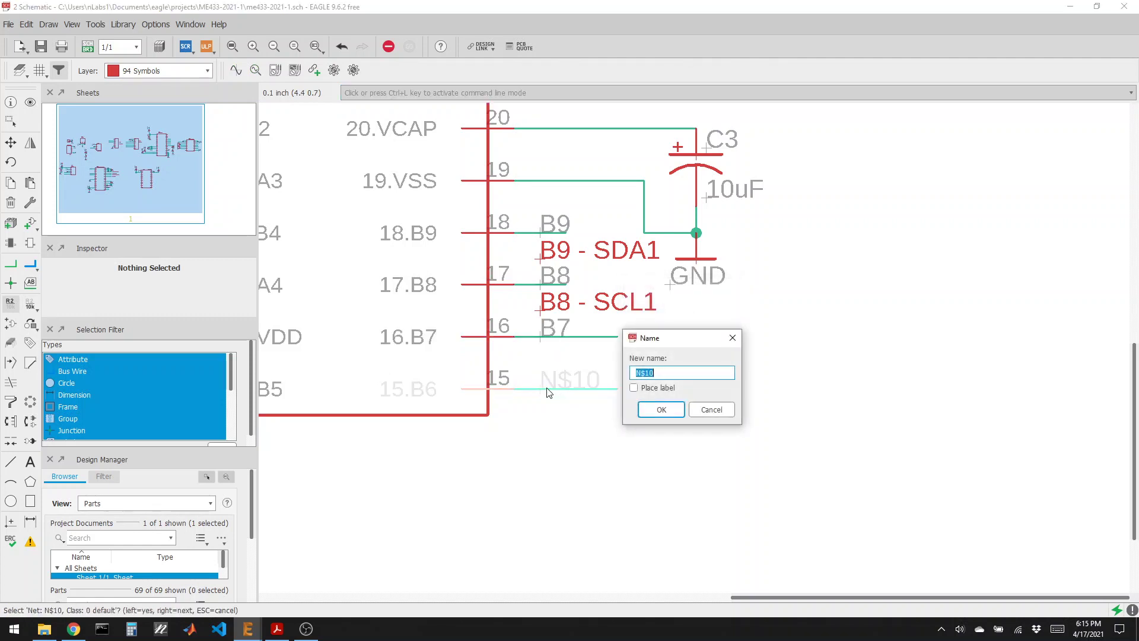
text(B6)
click(661, 409)
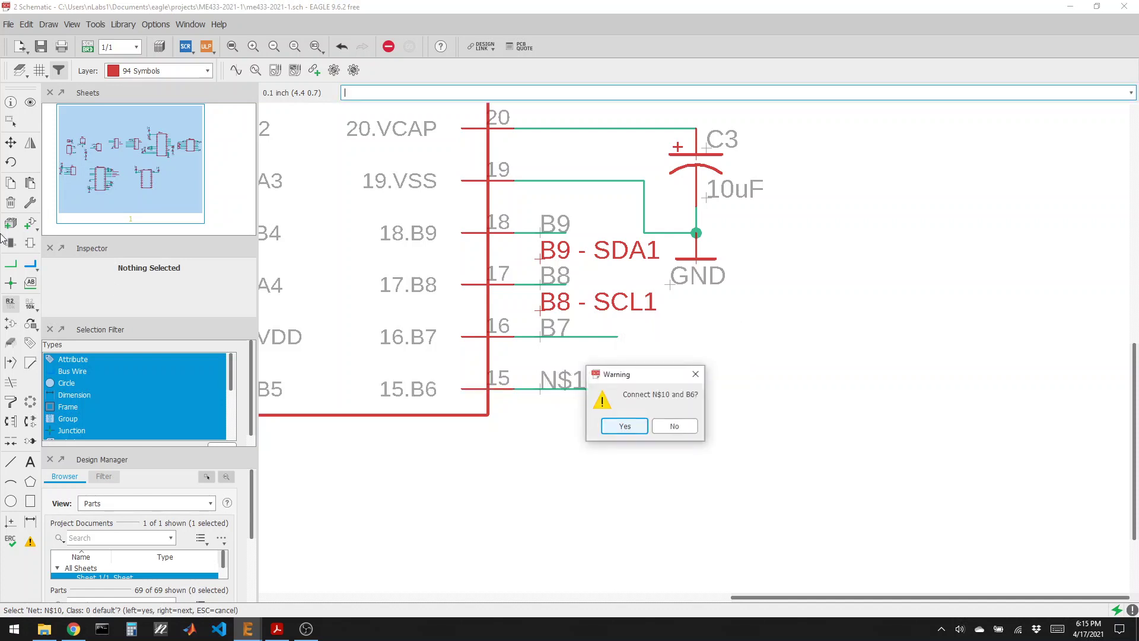
click(624, 426)
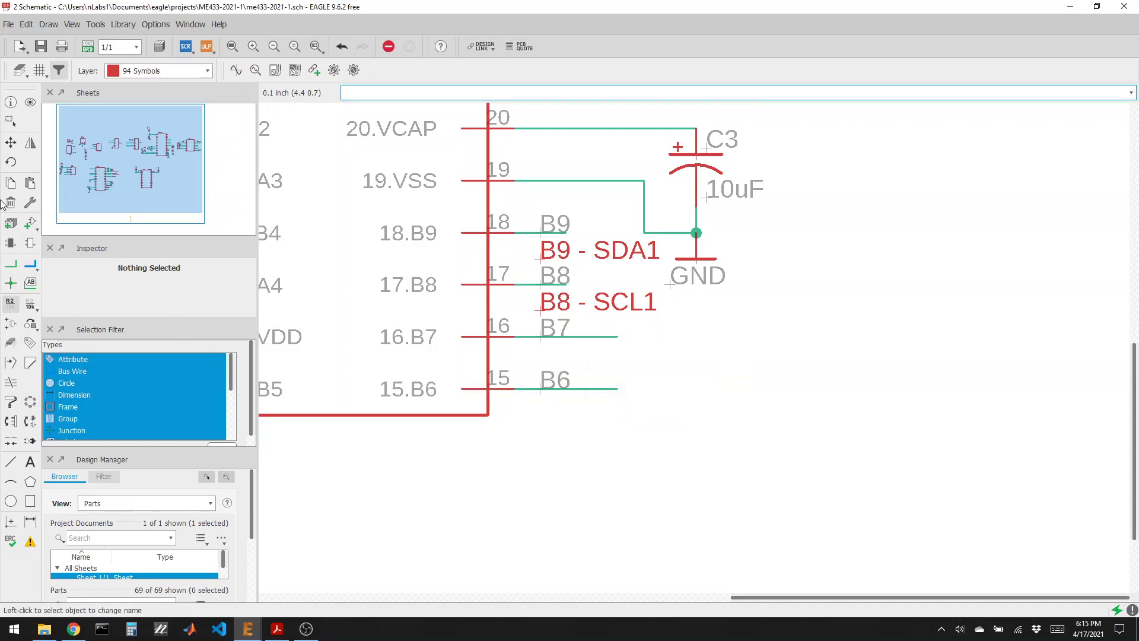
Copy the "B9 - SDA1" annotation and place the copies beneath the PIC32's B7 and B6 net labels
click(10, 183)
click(538, 261)
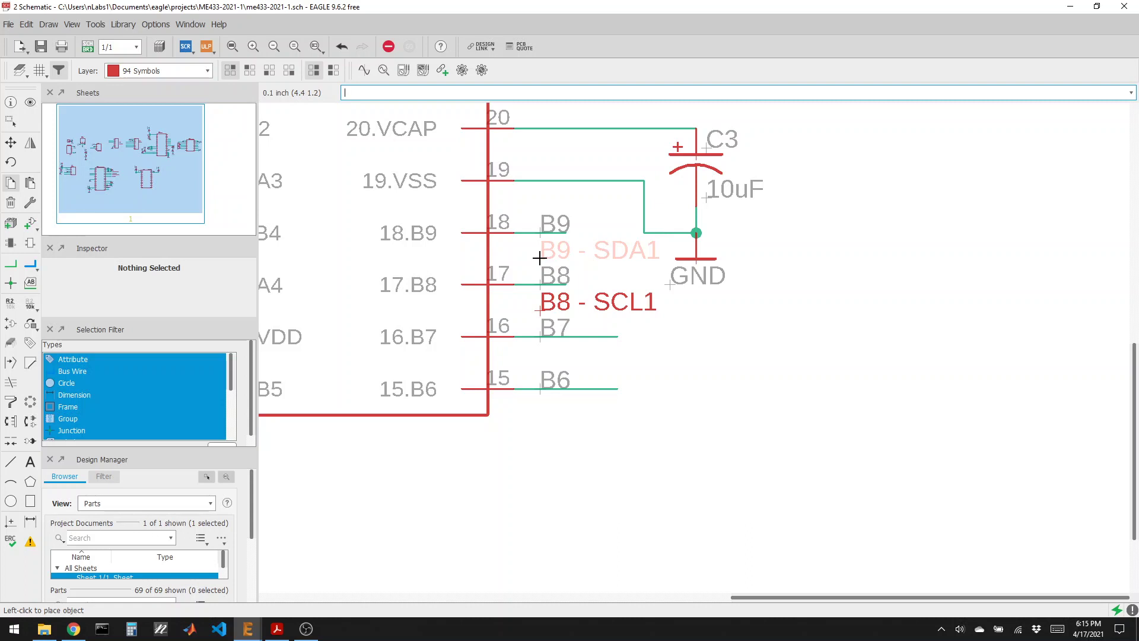
click(541, 355)
click(544, 403)
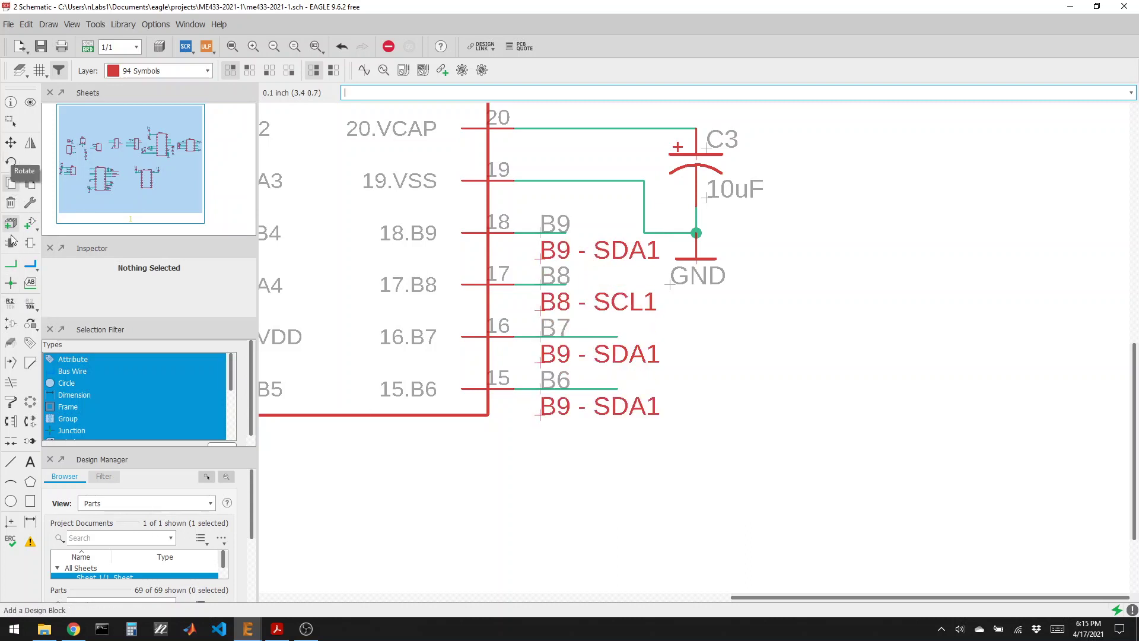
Change the copied annotations under the PIC32's B7 and B6 nets to "B7 - SIOD" and "B6 - SIOC"
click(11, 103)
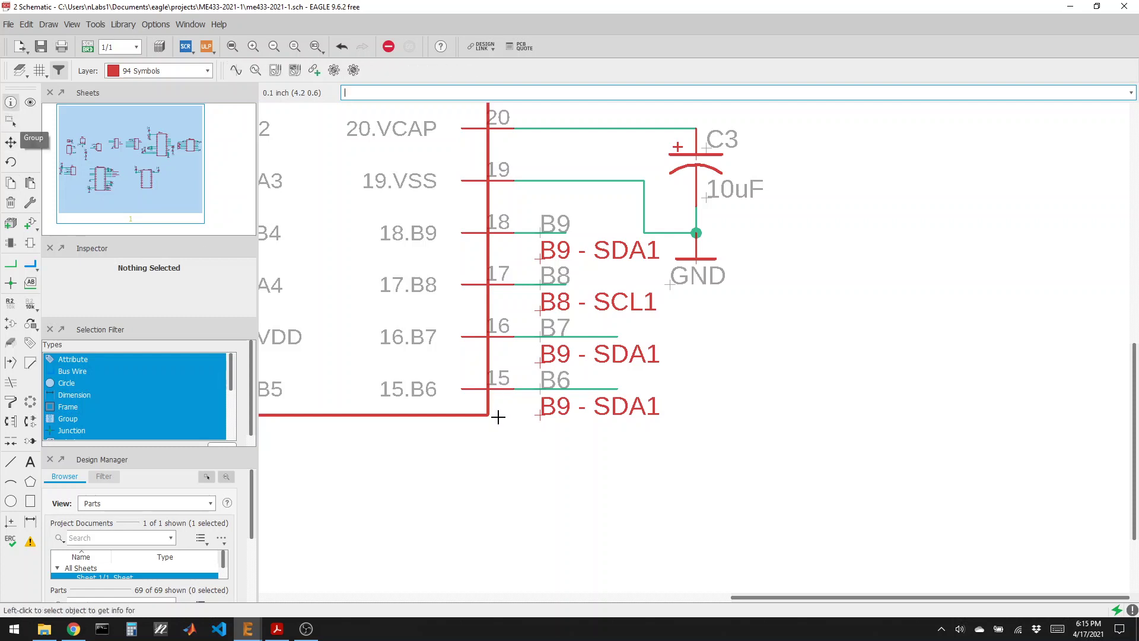
click(545, 362)
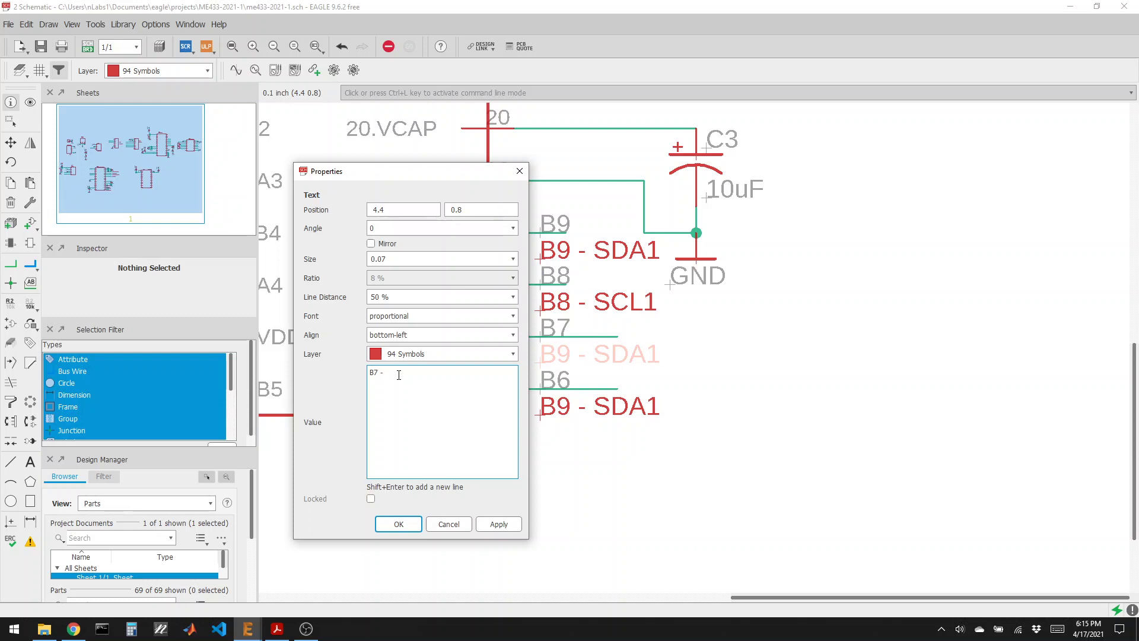
text(OD)
key(Return)
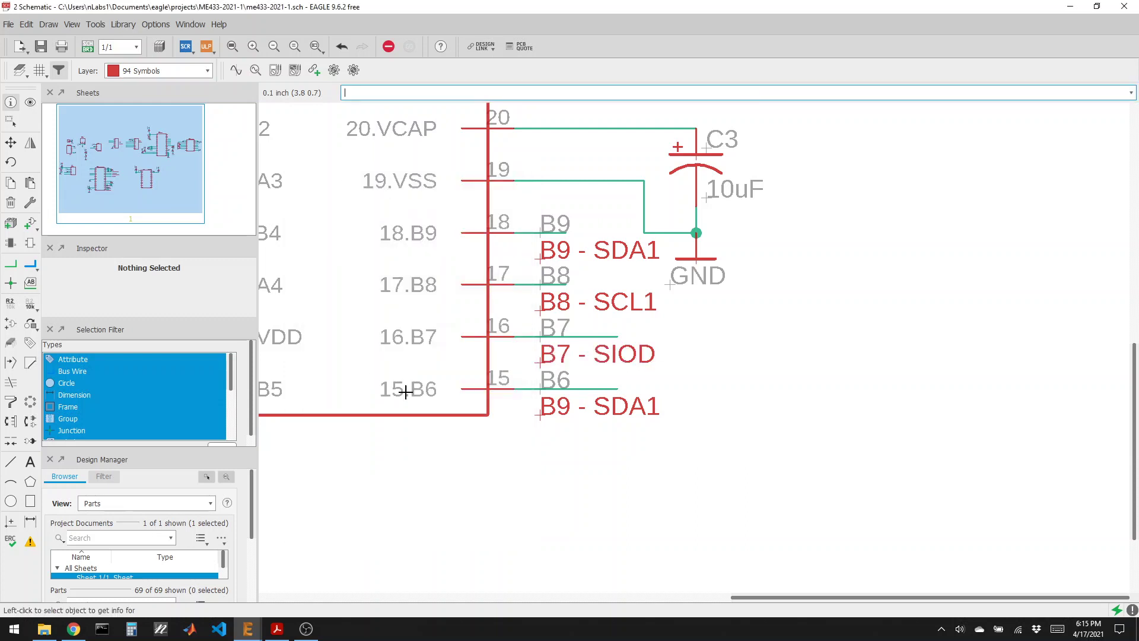
click(545, 419)
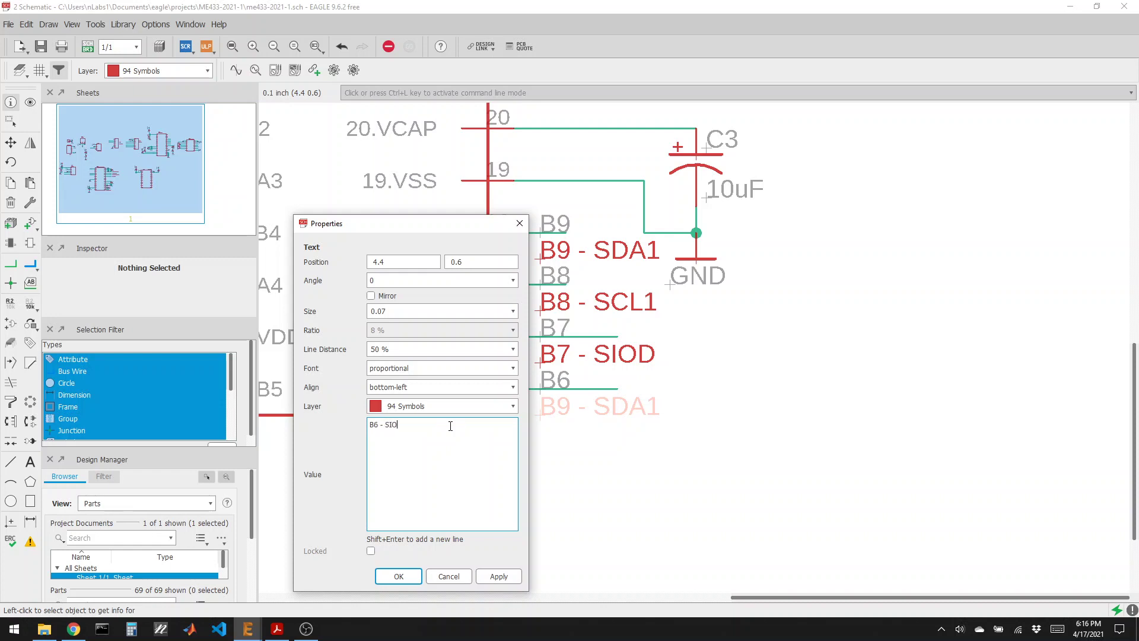
key(Return)
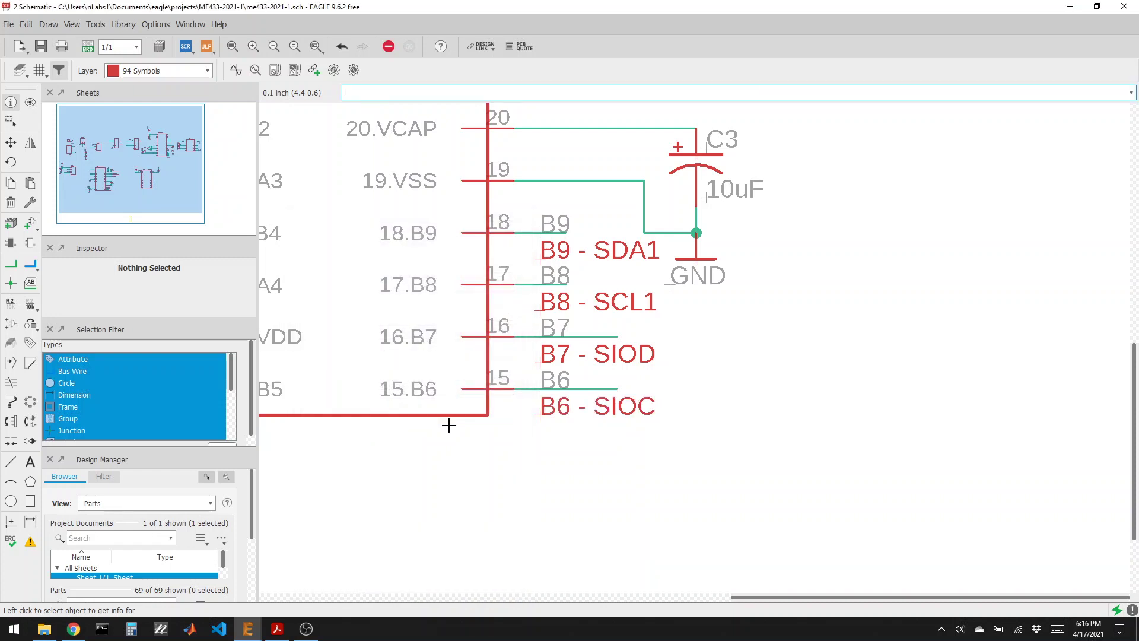
Draw net stubs outward from the OV7670FIFO's pin 16 (D0), pin 7 (D1) and pin 17 (D2)
scroll(498, 428, down, 5)
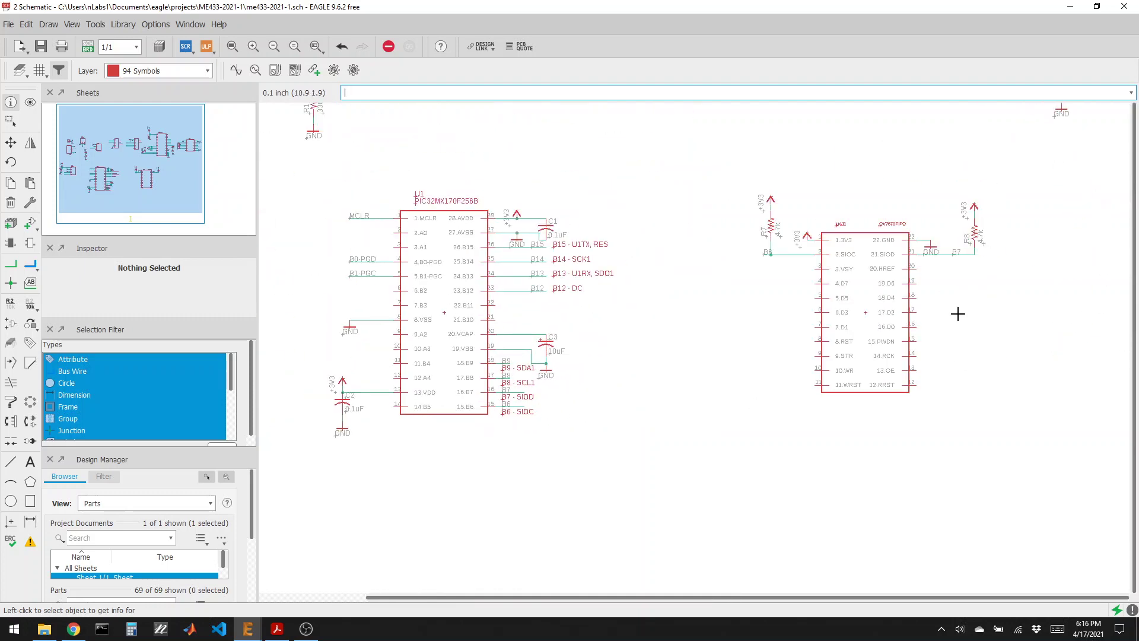
scroll(955, 295, up, 3)
scroll(849, 344, down, 1)
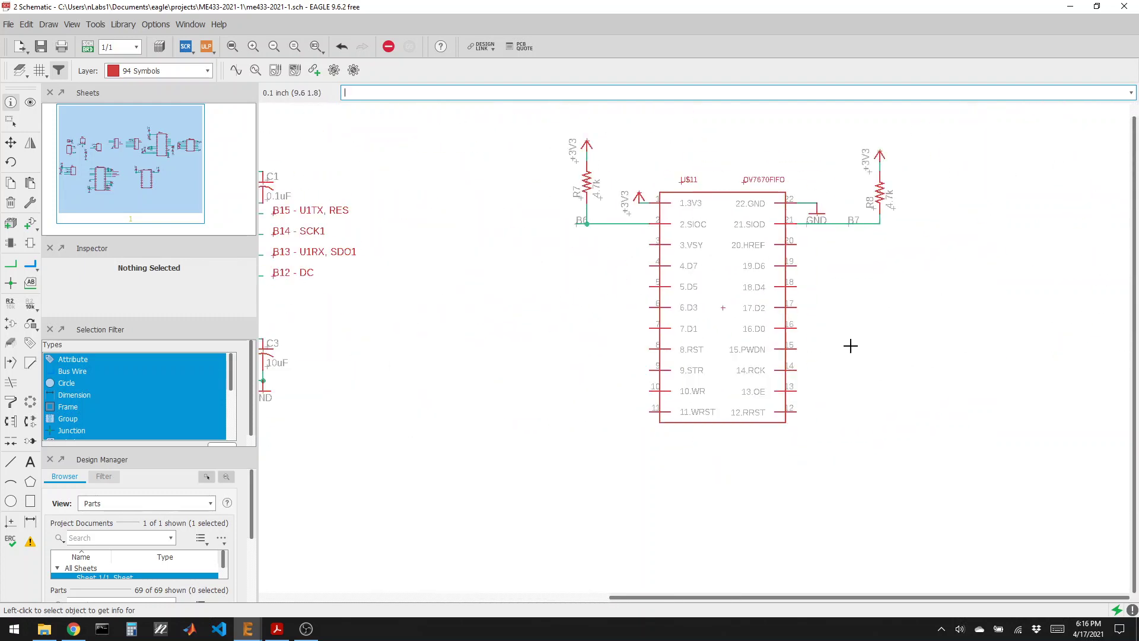
scroll(850, 344, down, 1)
scroll(876, 346, up, 3)
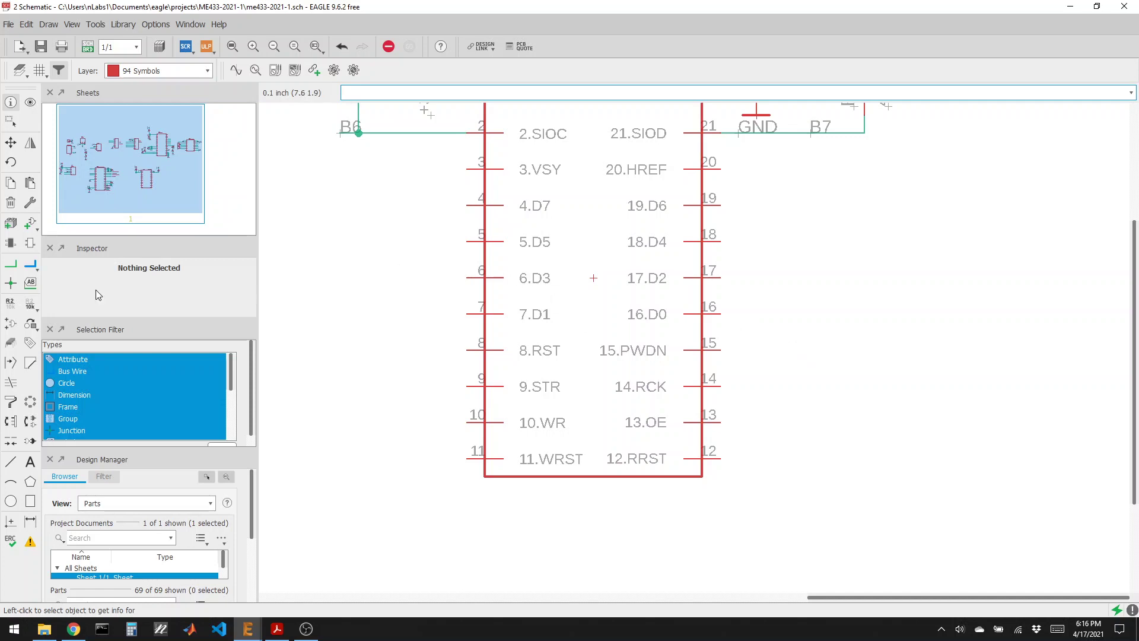
click(10, 264)
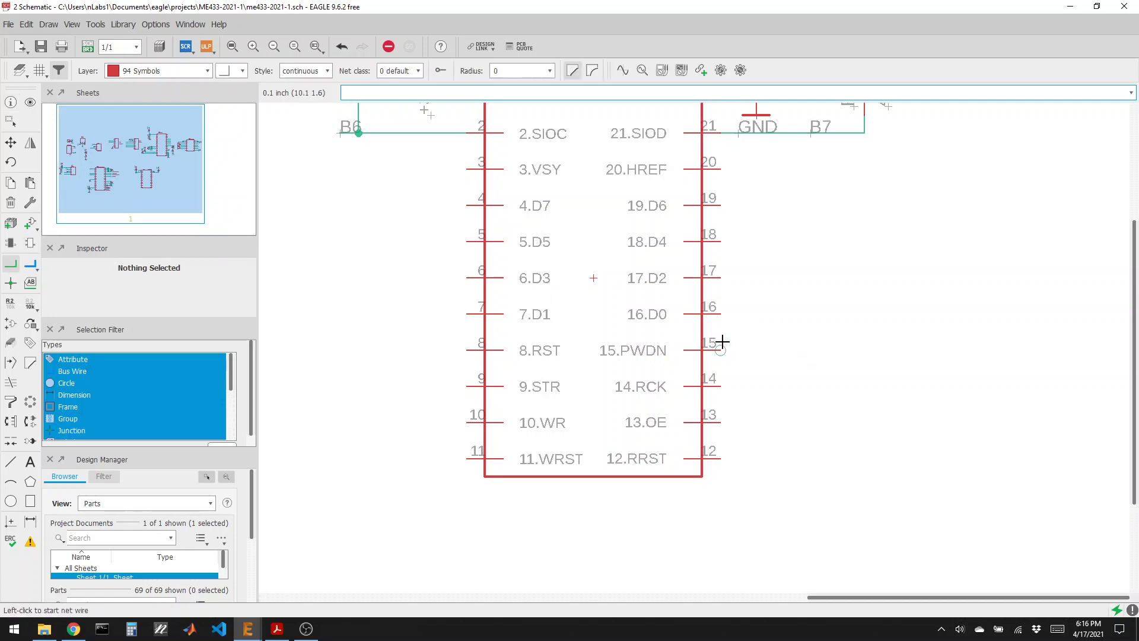
click(720, 313)
double_click(801, 311)
click(464, 317)
double_click(358, 314)
click(729, 282)
double_click(810, 278)
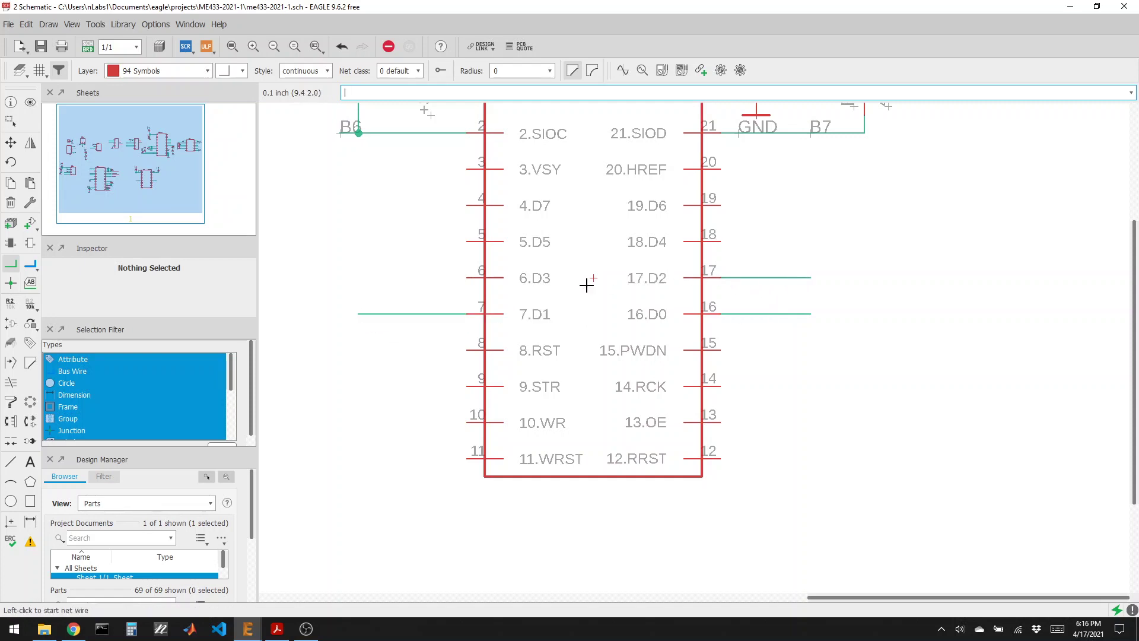
Draw net stubs outward from the OV7670FIFO's pins 6 (D3), 18 (D4), 5 (D5), 19 (D6) and 4 (D7)
click(472, 277)
double_click(359, 278)
click(724, 242)
double_click(811, 241)
click(472, 242)
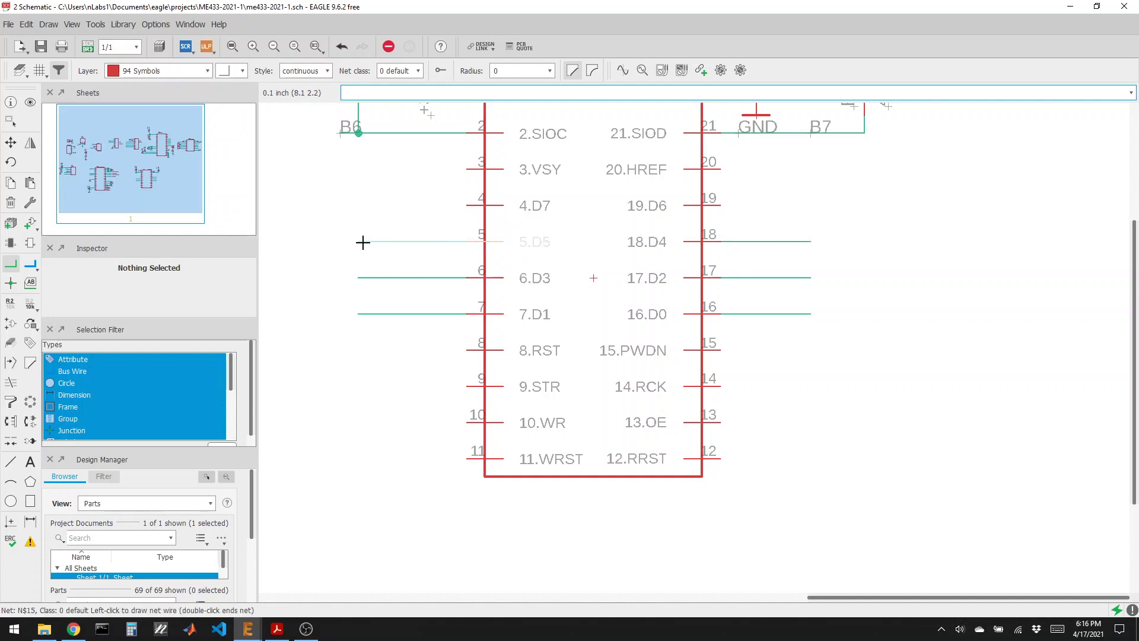
double_click(358, 242)
click(718, 205)
double_click(810, 212)
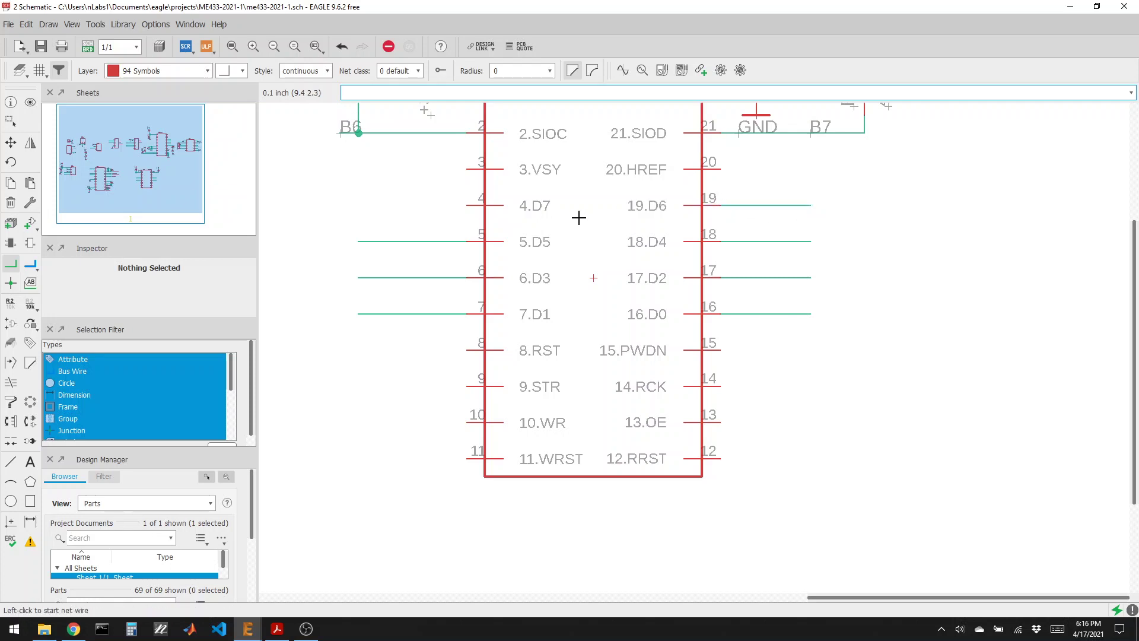
click(471, 206)
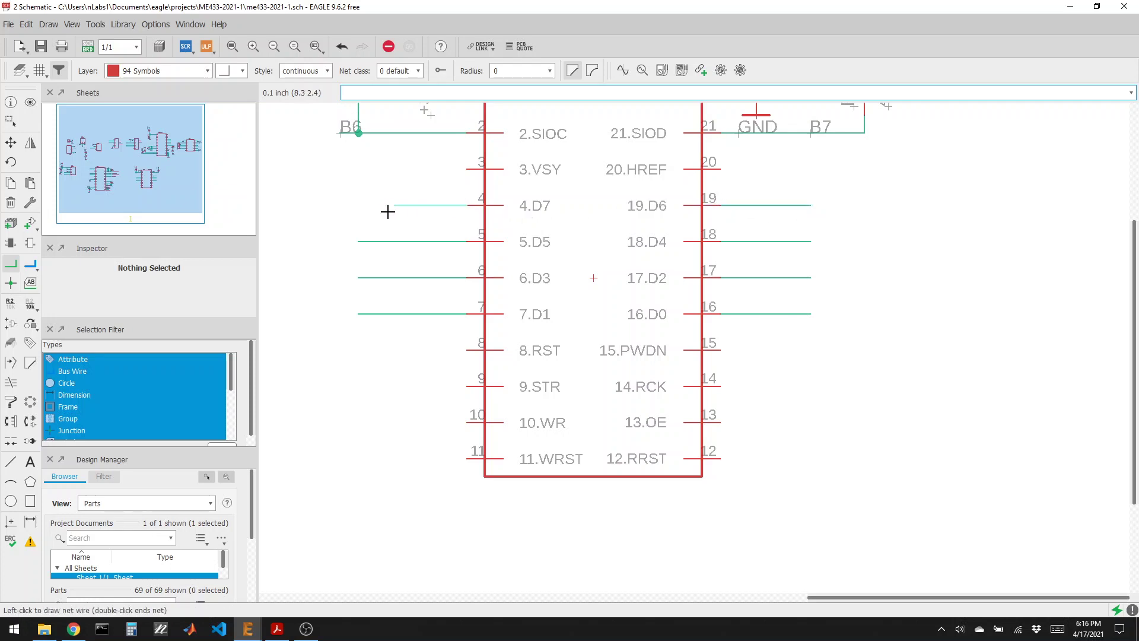
double_click(359, 205)
Place net labels on the OV7670FIFO's odd data stubs at pins 7, 6, 5 and 4
click(31, 283)
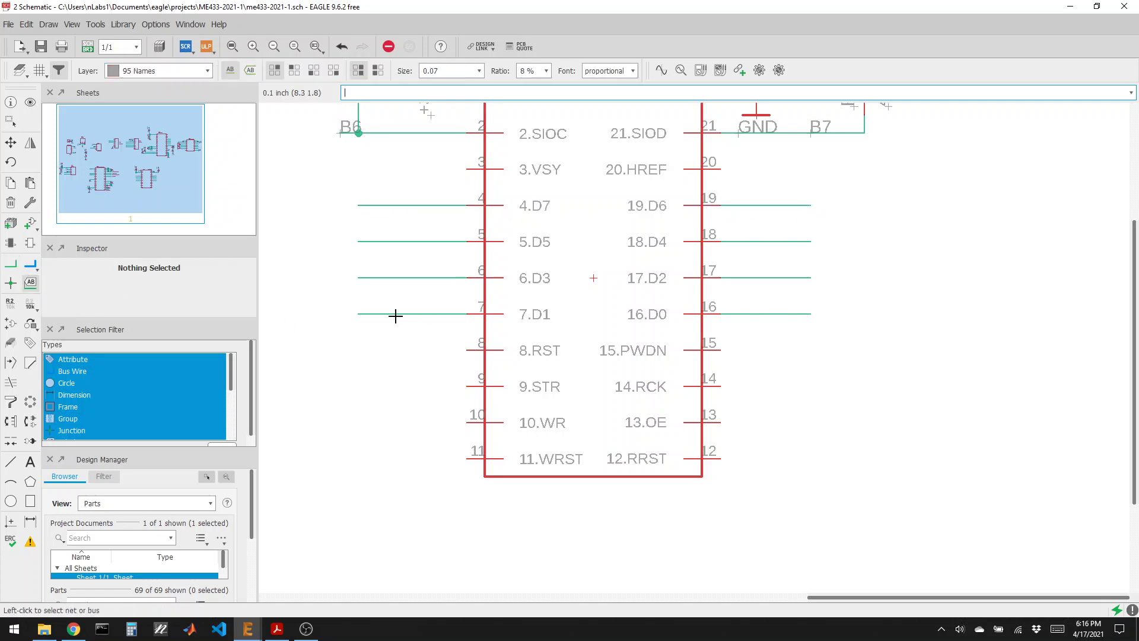
click(362, 309)
click(359, 312)
click(359, 277)
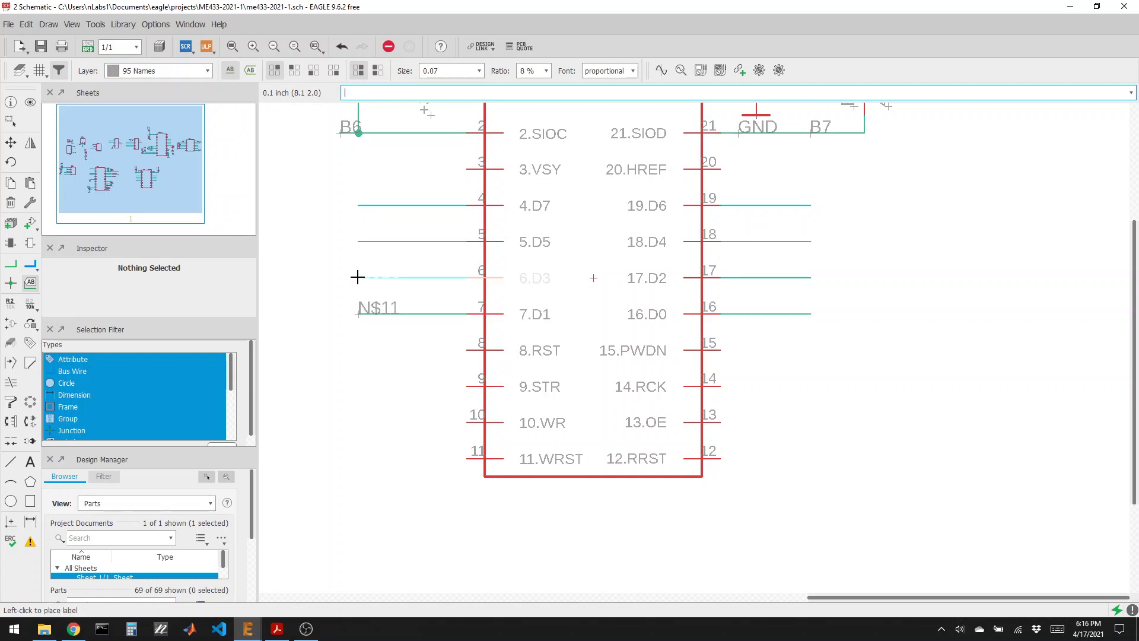
click(358, 277)
click(356, 243)
click(359, 241)
click(359, 205)
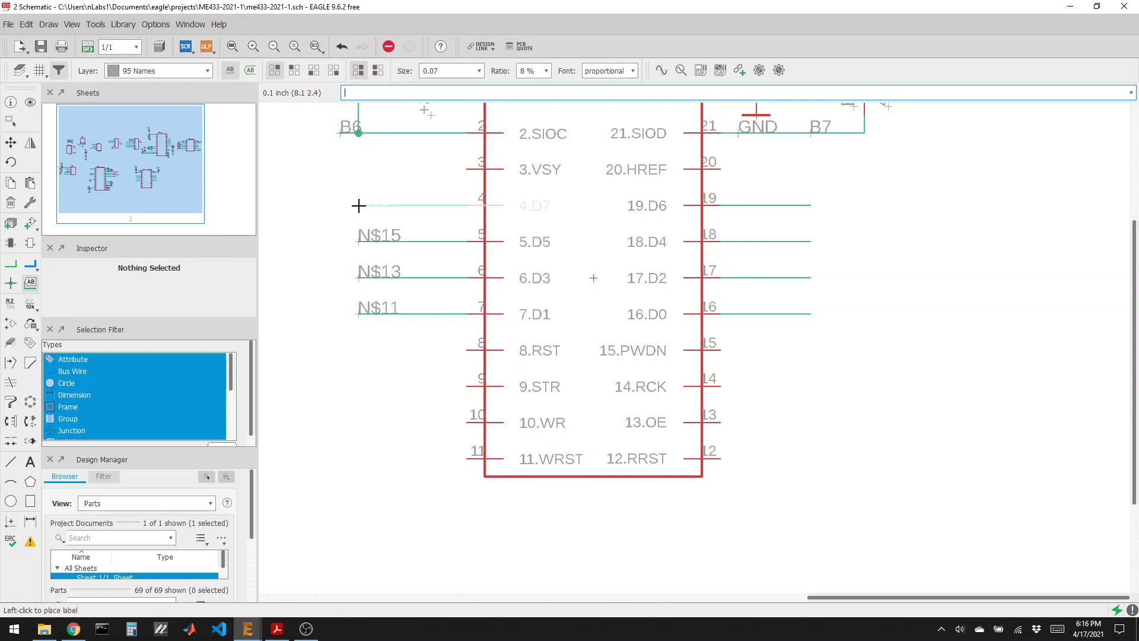
click(359, 205)
Place net labels on the OV7670FIFO's even data stubs at pins 16, 17, 18 and 19
click(759, 314)
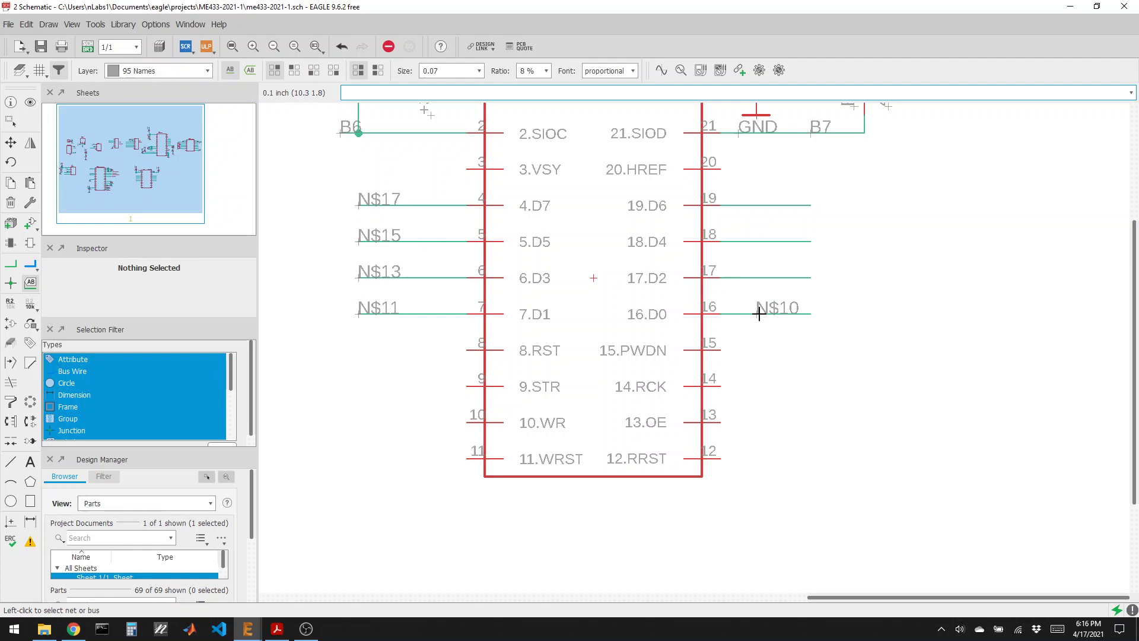
click(753, 278)
click(753, 277)
click(751, 241)
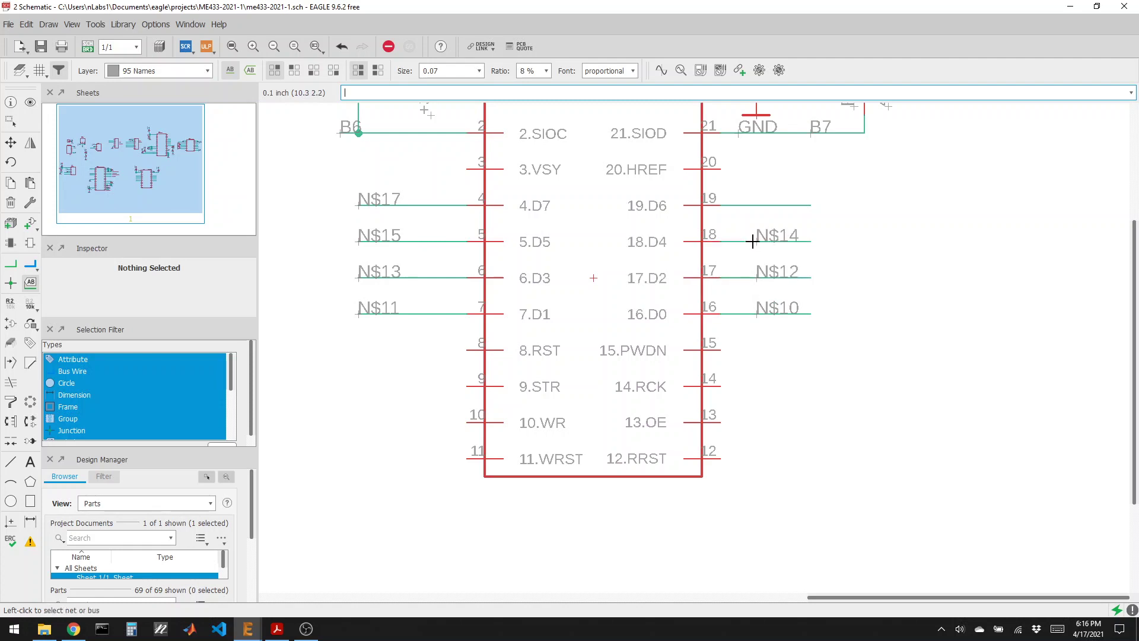
click(758, 205)
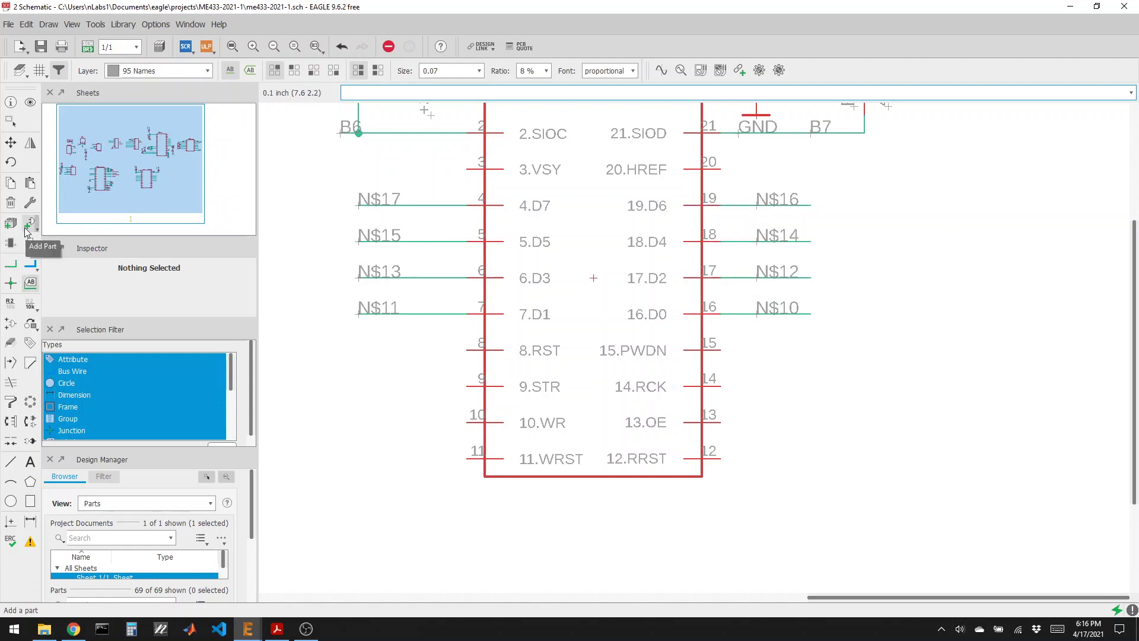
Rename the nets on the OV7670FIFO's pin 16 and pin 7 to D0 and D1
click(10, 303)
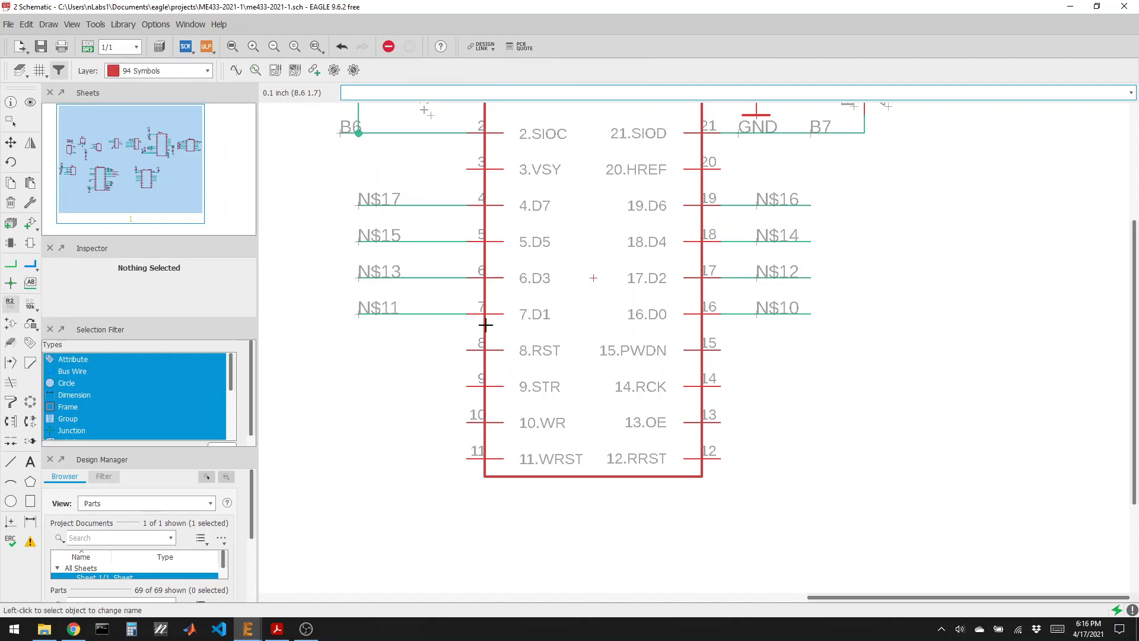
click(763, 314)
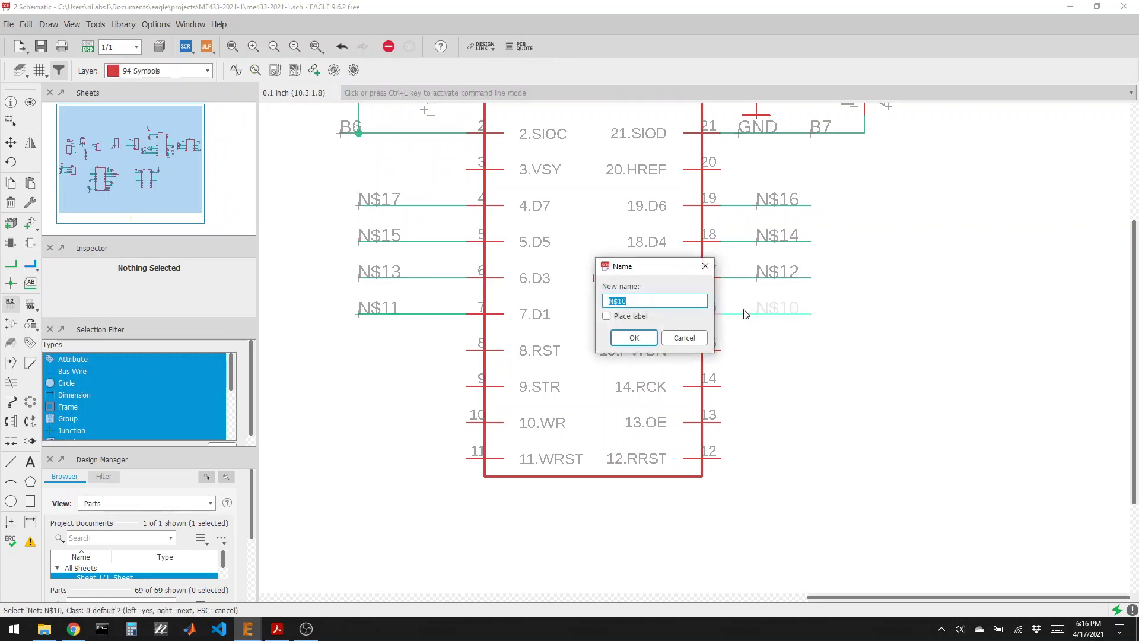
text(D0)
key(Return)
click(366, 315)
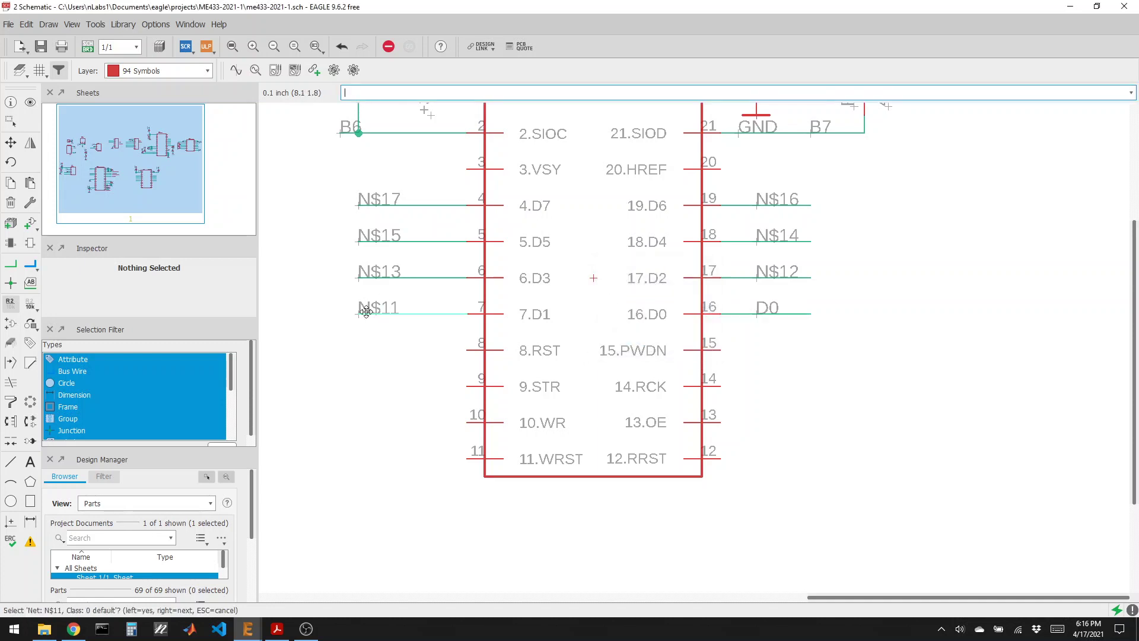
text(D1)
click(510, 338)
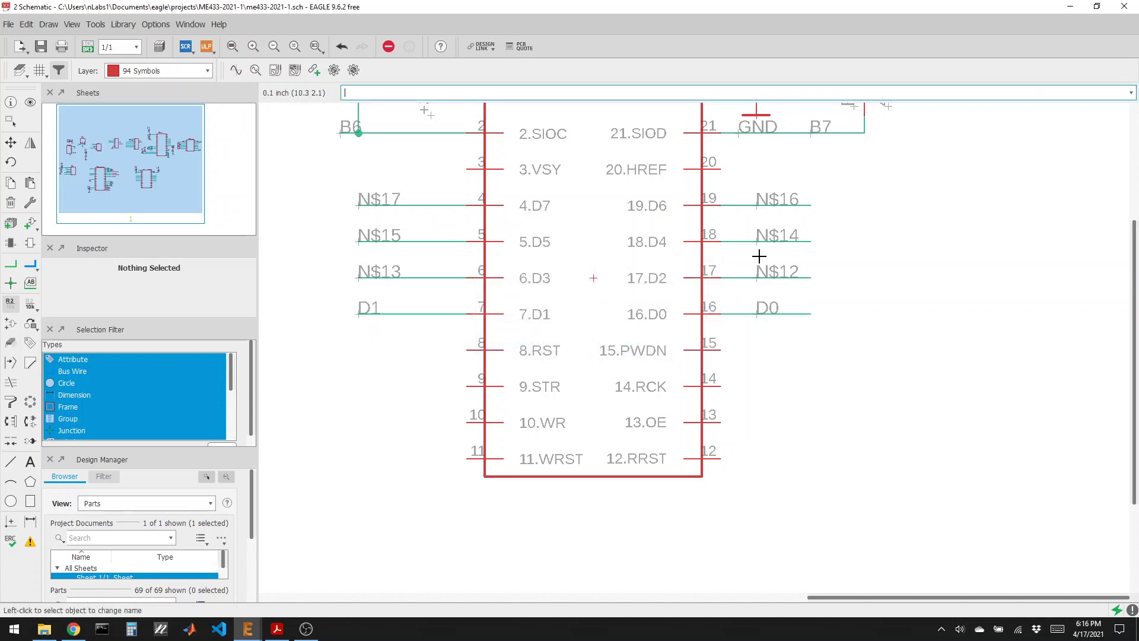
Rename the nets on the OV7670FIFO's pin 17 and pin 6 to D2 and D3
click(774, 284)
text(D2)
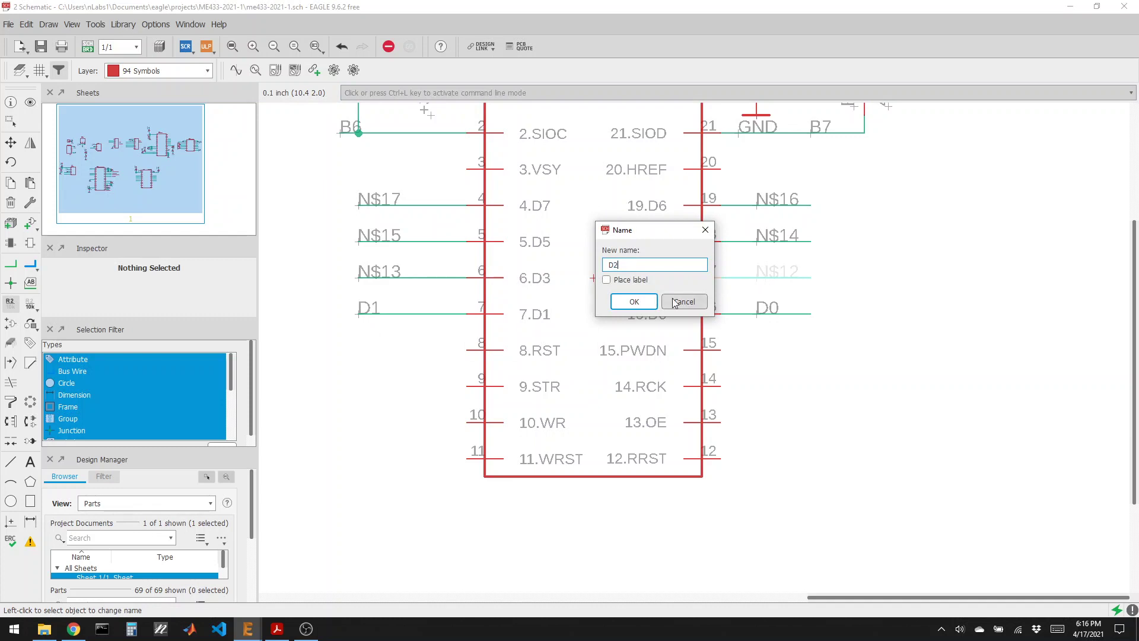
click(635, 302)
click(366, 282)
text(D)
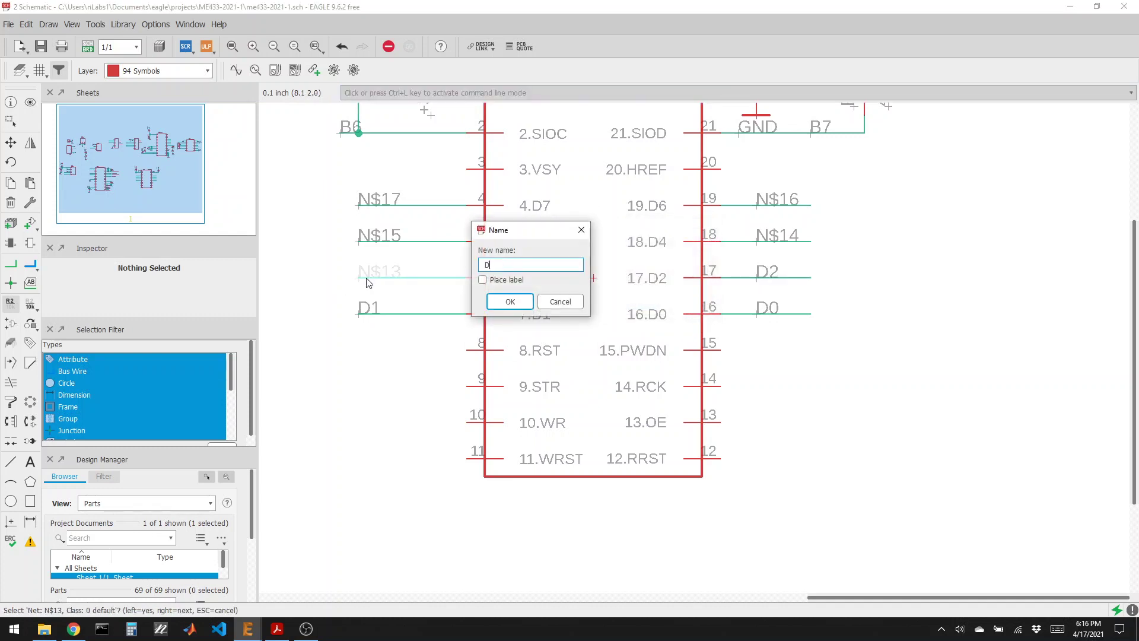
text(3)
click(510, 302)
Rename the nets on the OV7670FIFO's pin 18 and pin 5 to D4 and D5
click(761, 246)
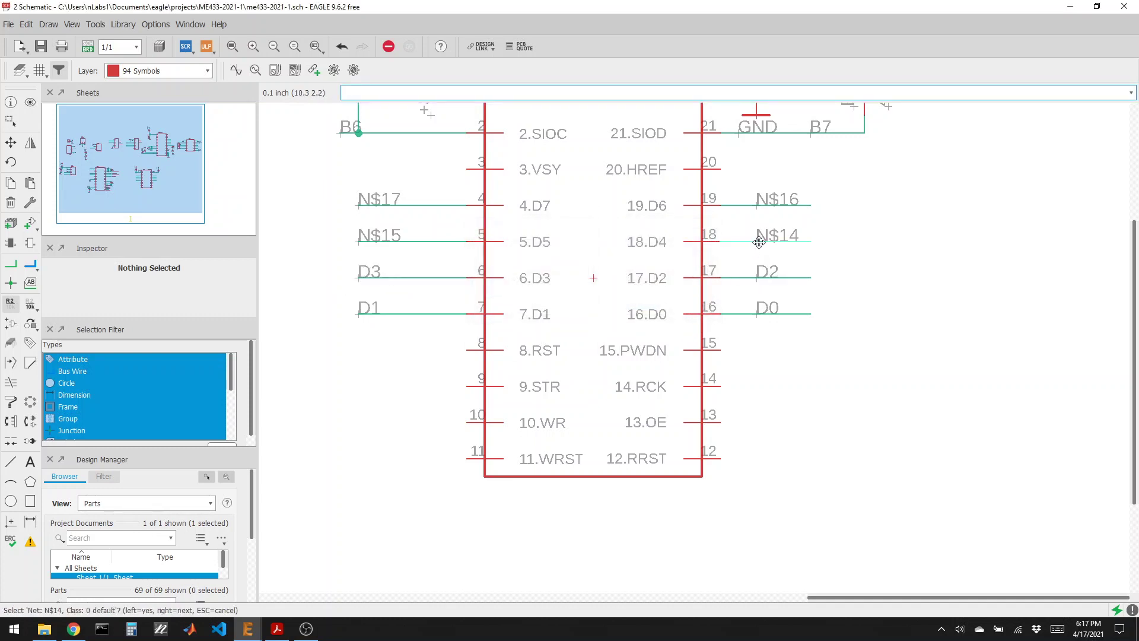
text(D4)
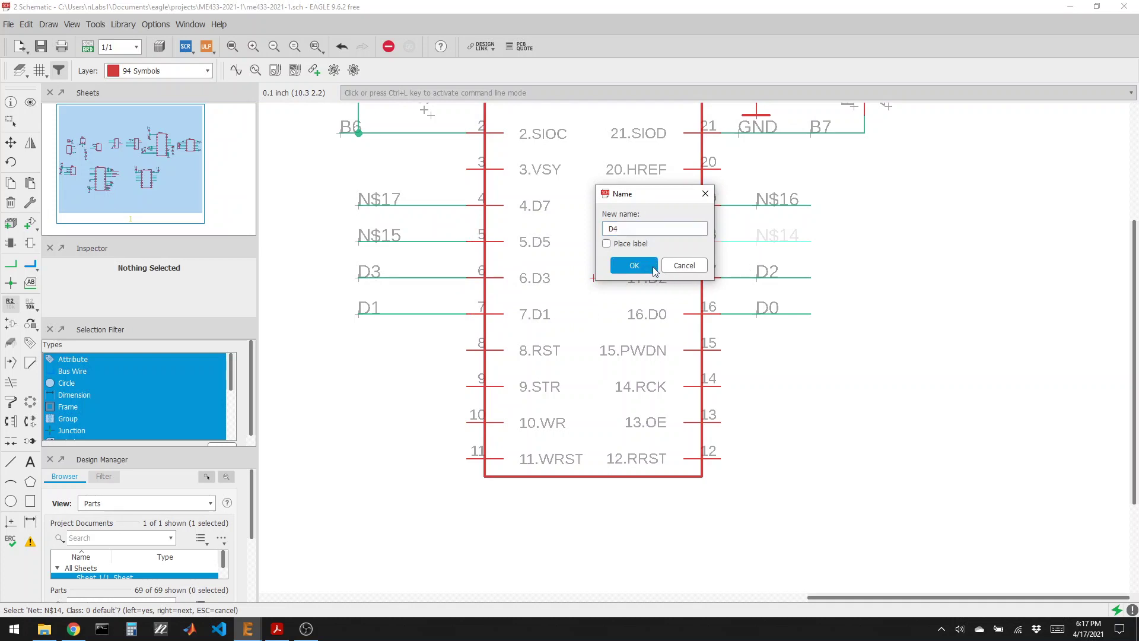
click(634, 265)
click(366, 244)
text(D5)
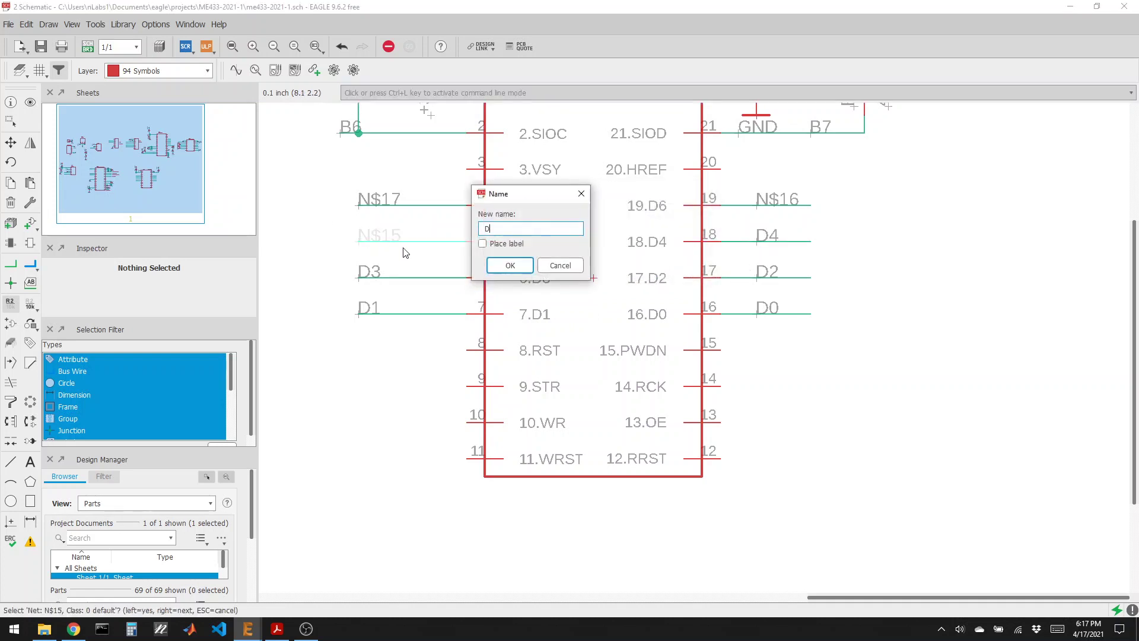
click(510, 265)
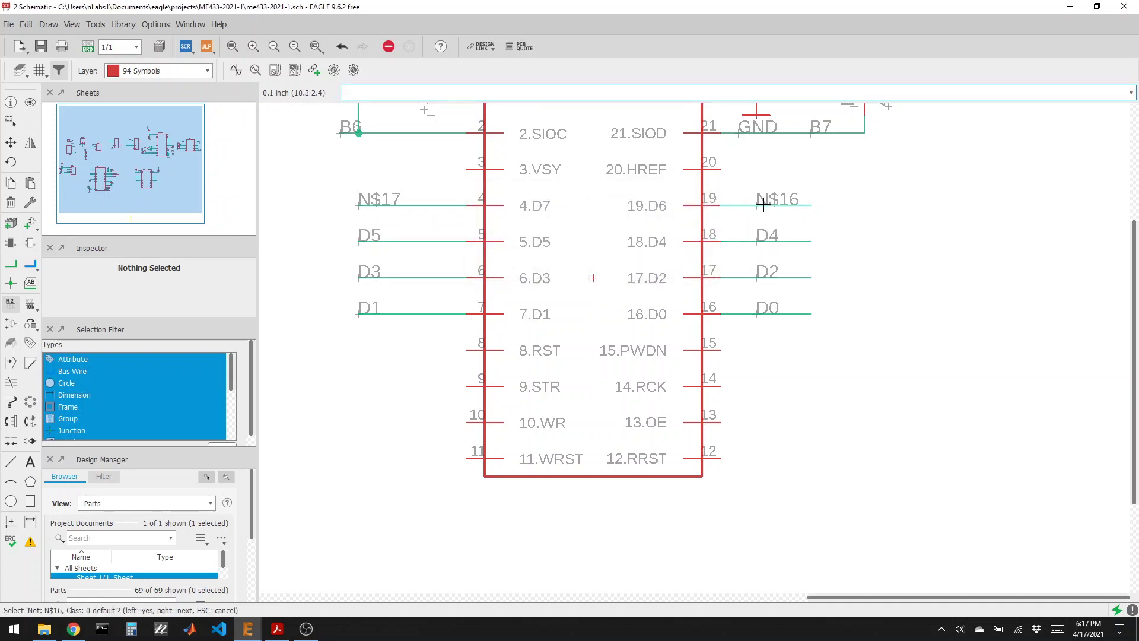
Rename the nets on the OV7670FIFO's pin 19 and pin 4 to D6 and D7
click(762, 203)
text(D6)
click(634, 229)
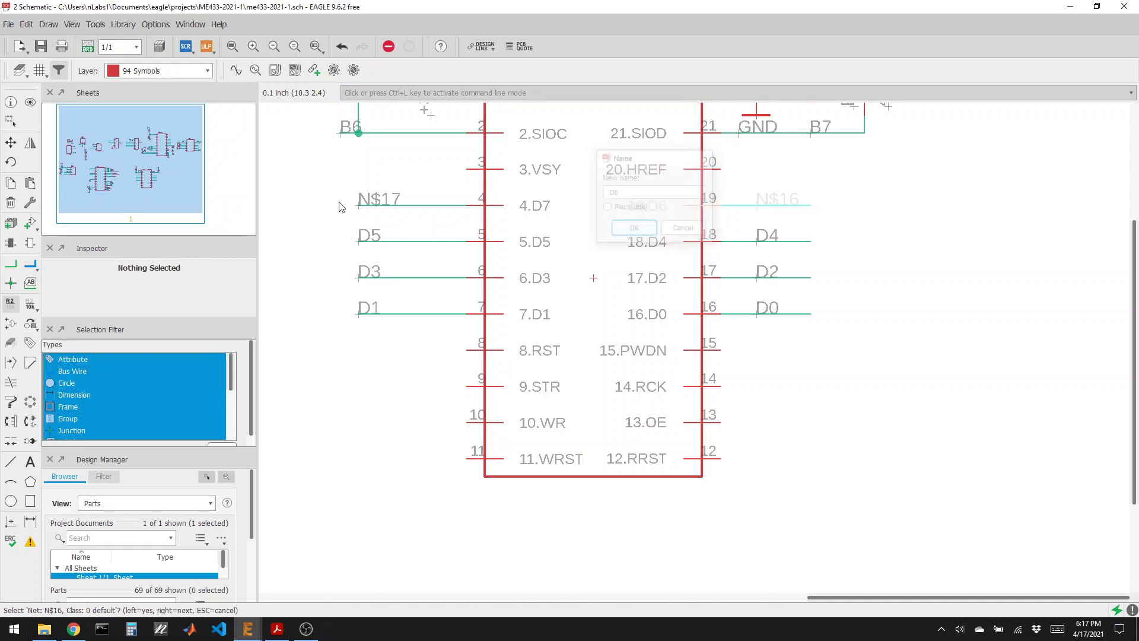
click(366, 211)
text(D7)
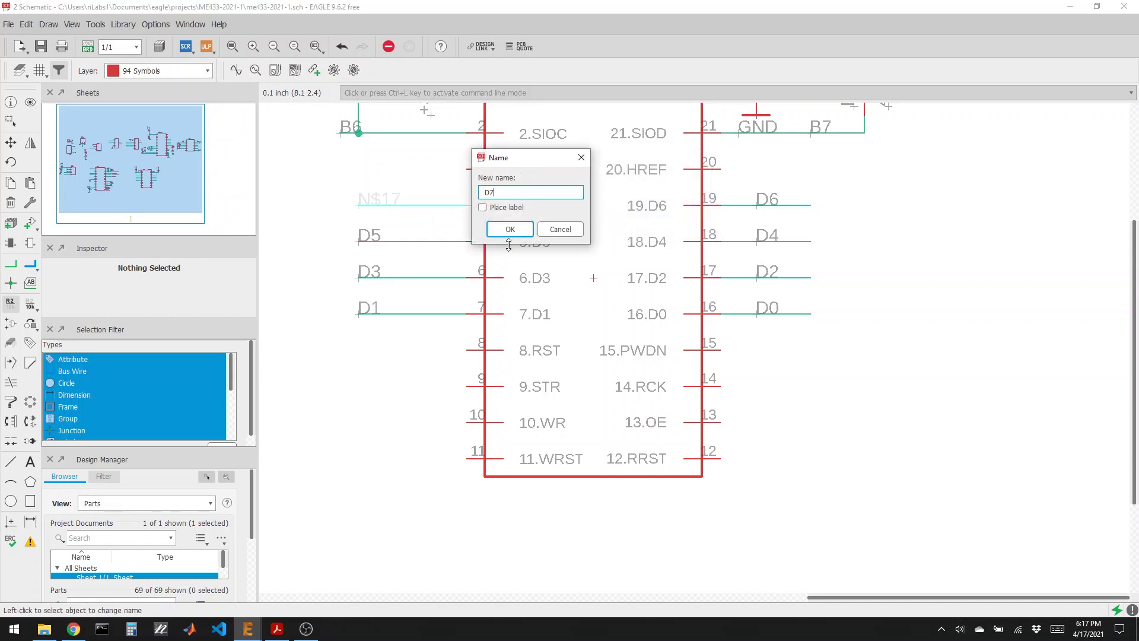
click(511, 229)
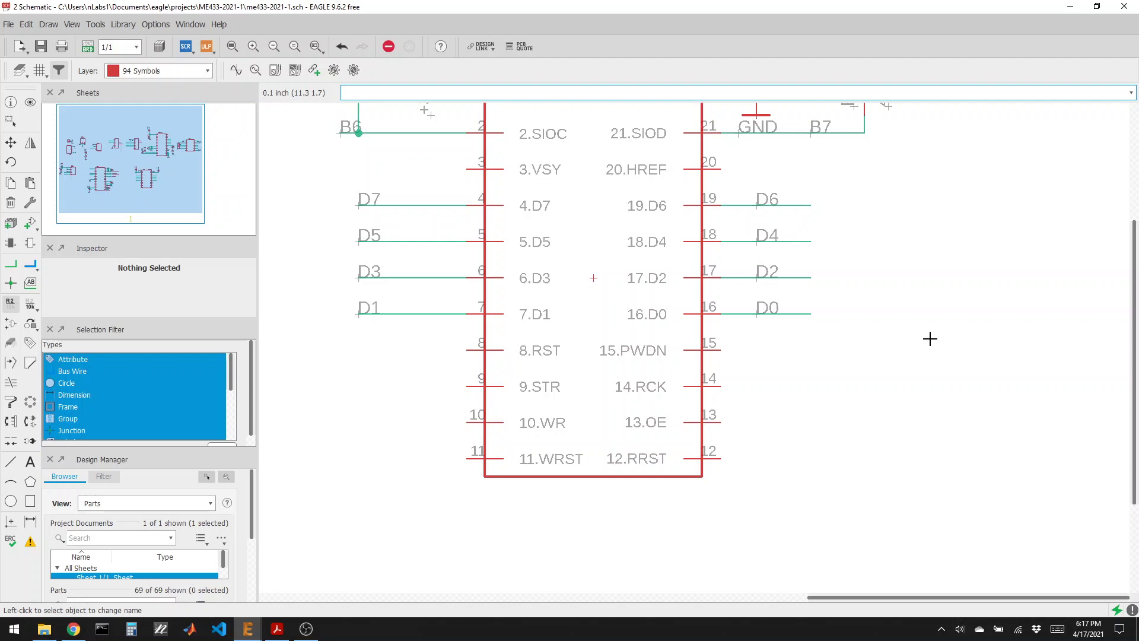
scroll(921, 348, down, 2)
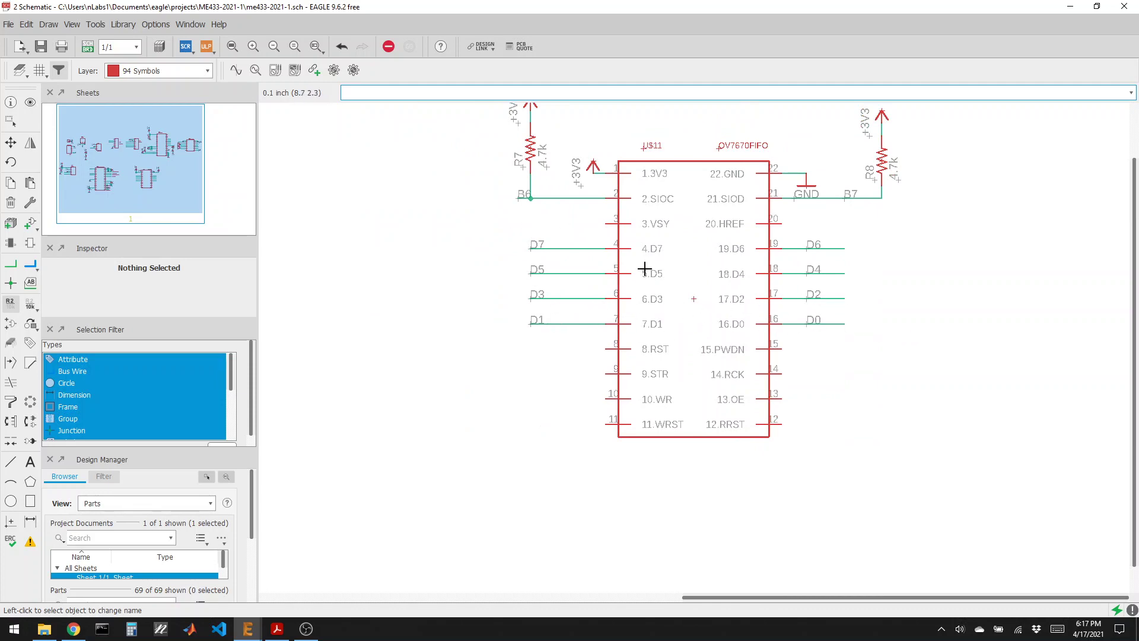
Draw short net wires outward from the PIC32's A0, A1, A2 and A3 pins
scroll(994, 323, down, 3)
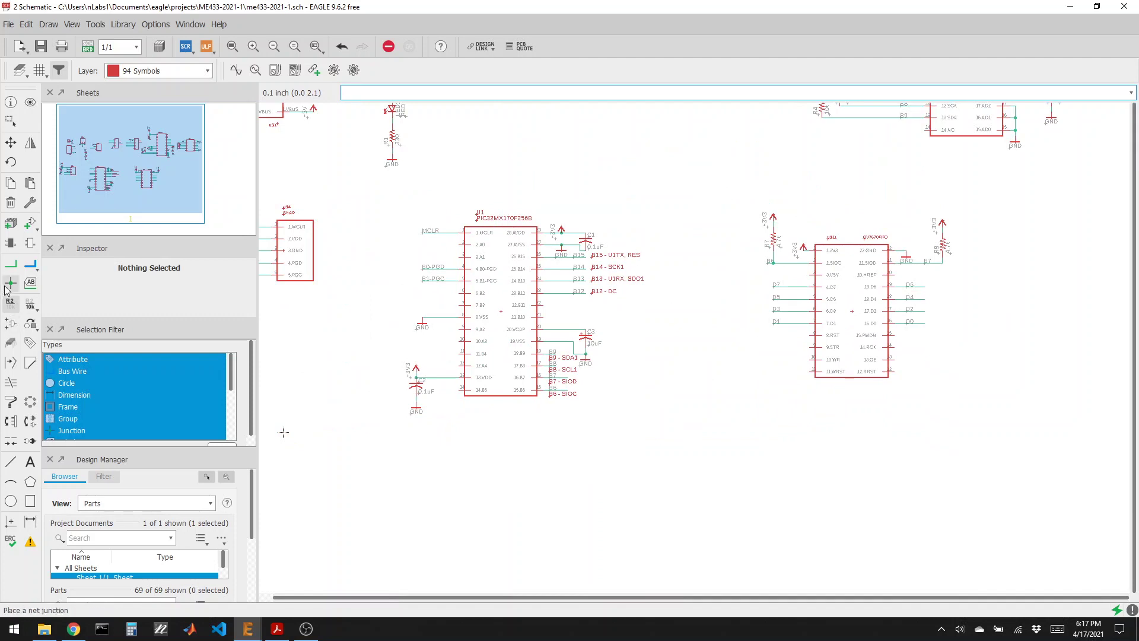
click(9, 264)
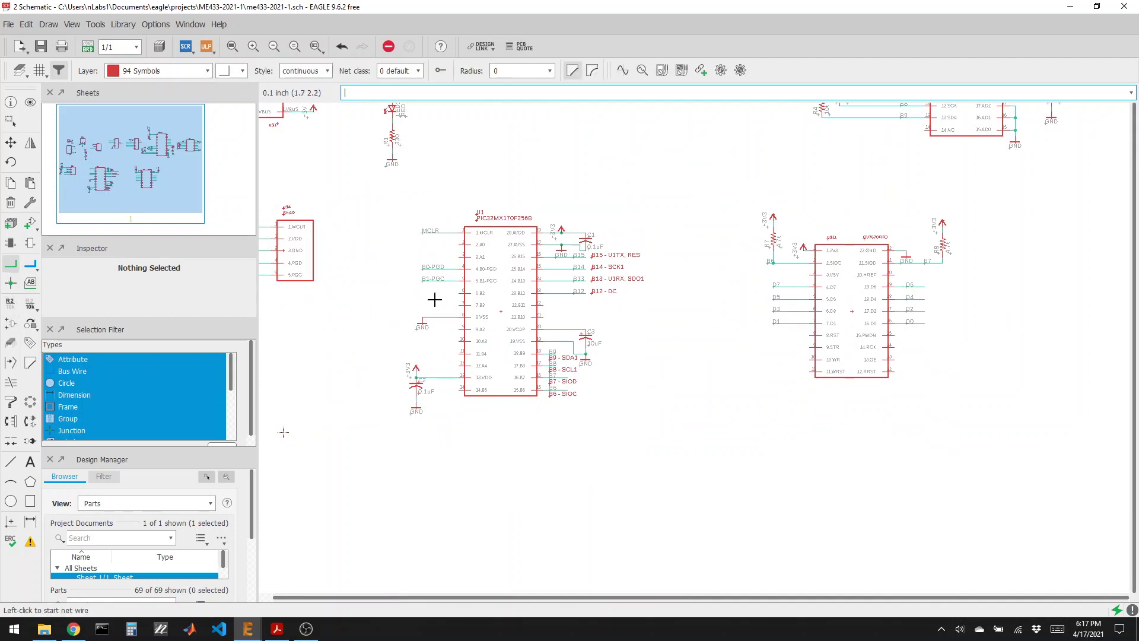
scroll(478, 261, up, 2)
click(440, 227)
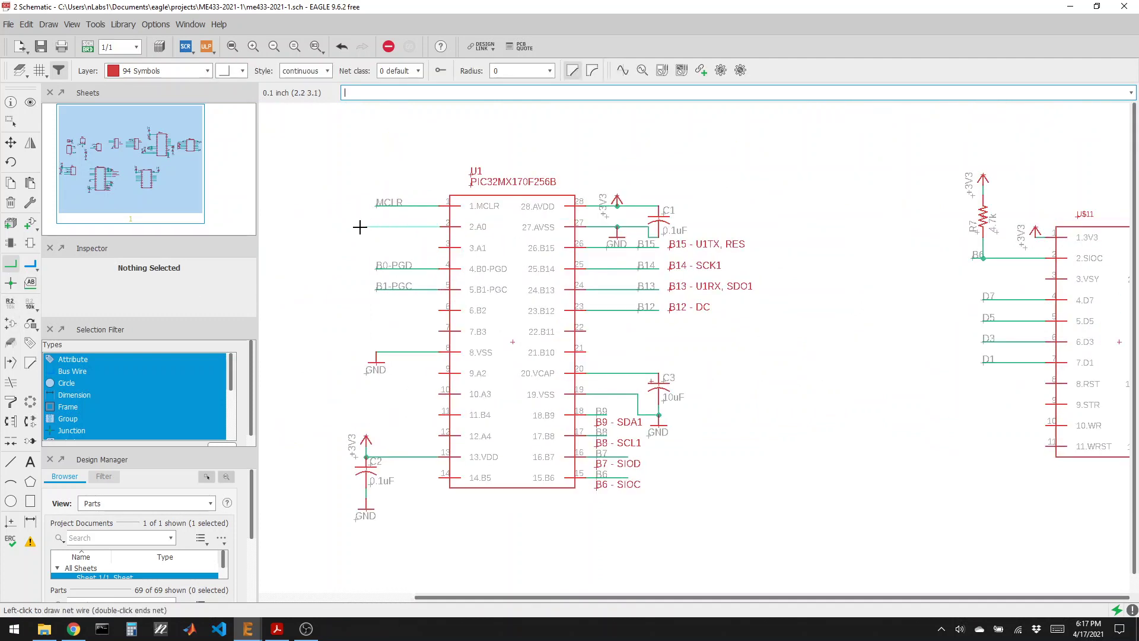
double_click(376, 227)
click(435, 247)
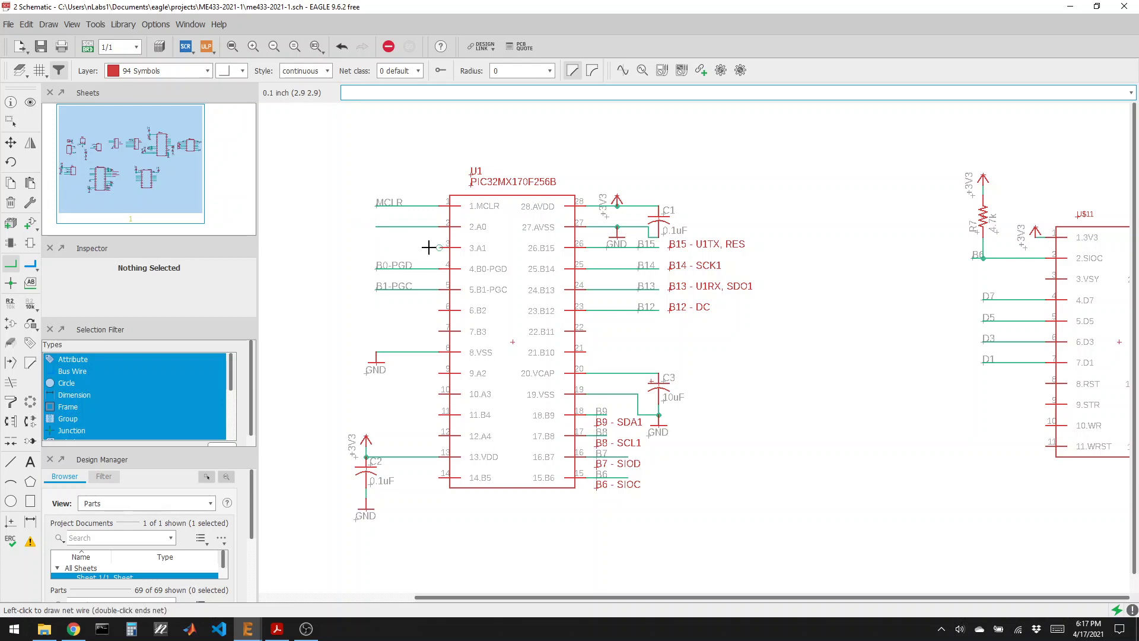
double_click(380, 249)
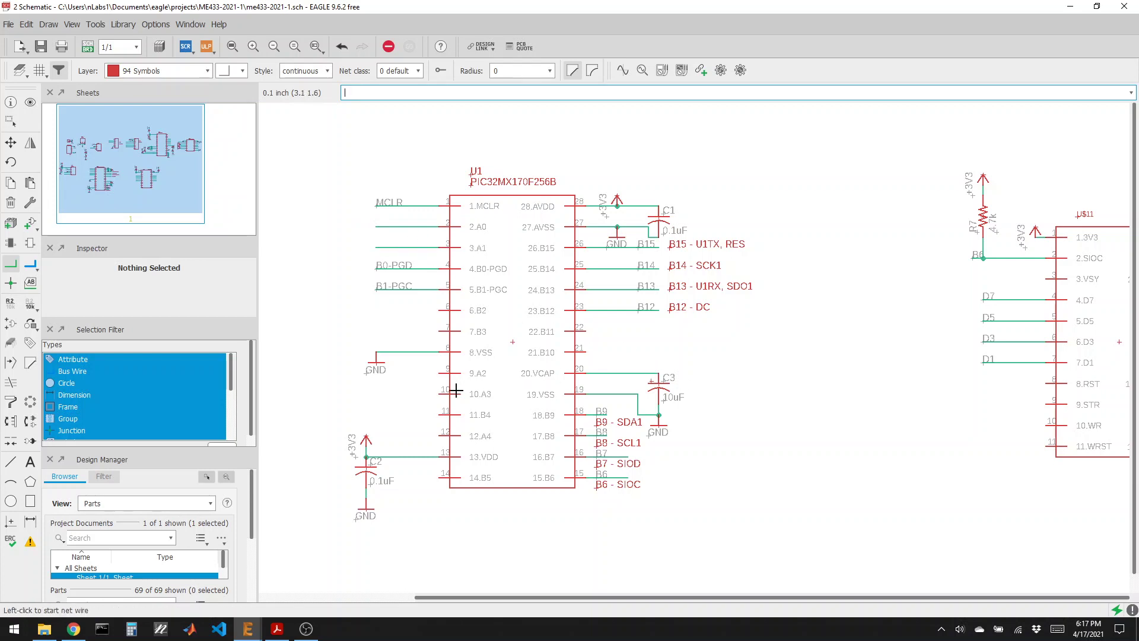
click(445, 373)
double_click(397, 372)
click(439, 392)
double_click(397, 394)
Place name labels on the new nets at the PIC32's A0, A1, A2 and A3 pins
click(30, 282)
click(377, 226)
click(377, 226)
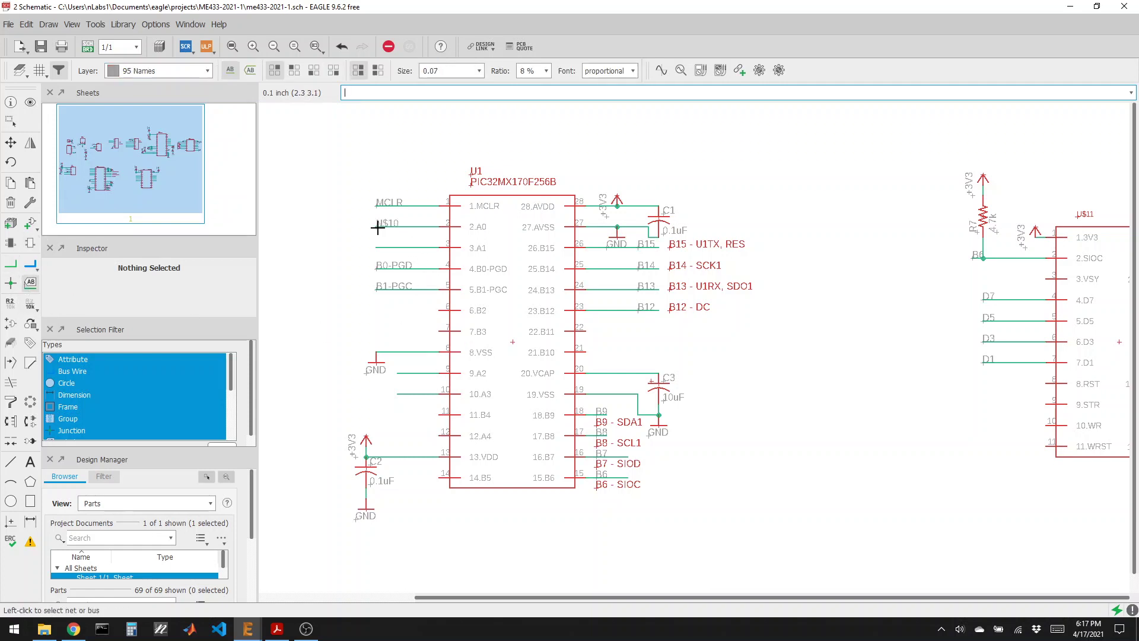
click(376, 248)
click(376, 248)
click(404, 373)
click(404, 374)
click(405, 394)
click(404, 394)
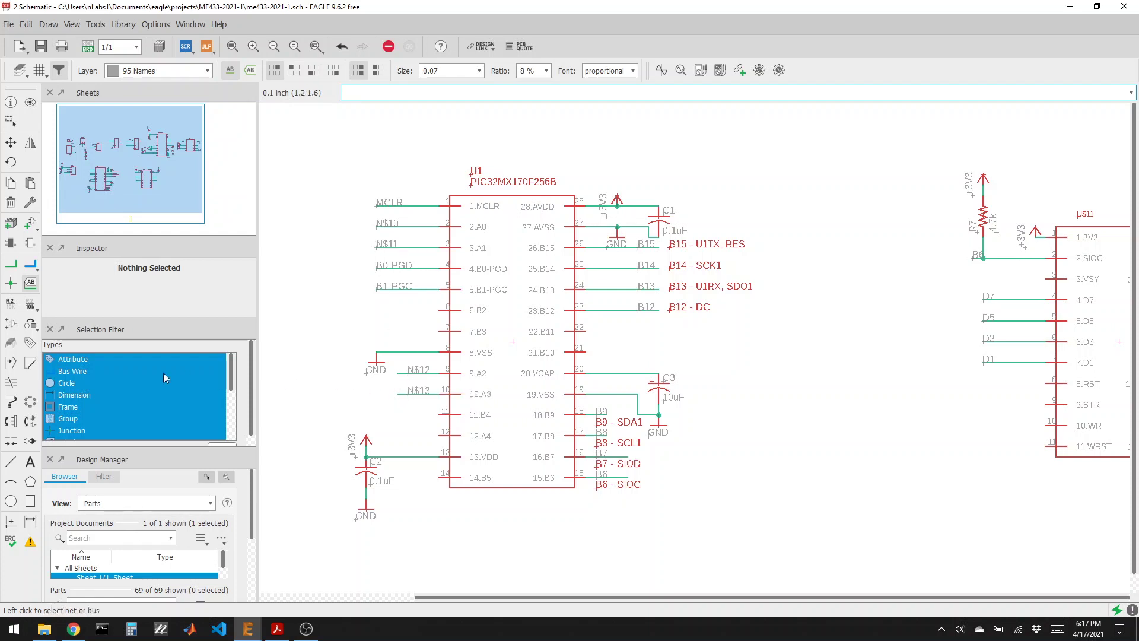
Rename the nets on the PIC32's A0 and A1 pins to D0 and D1, connecting them to the camera's matching nets
click(10, 303)
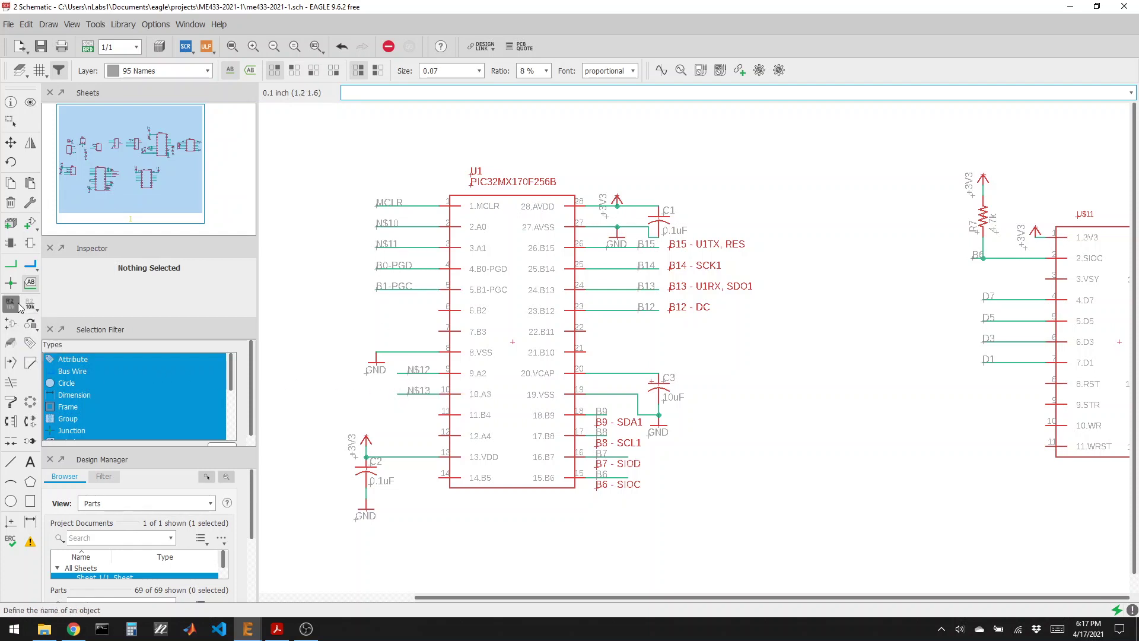
click(384, 226)
text(D7)
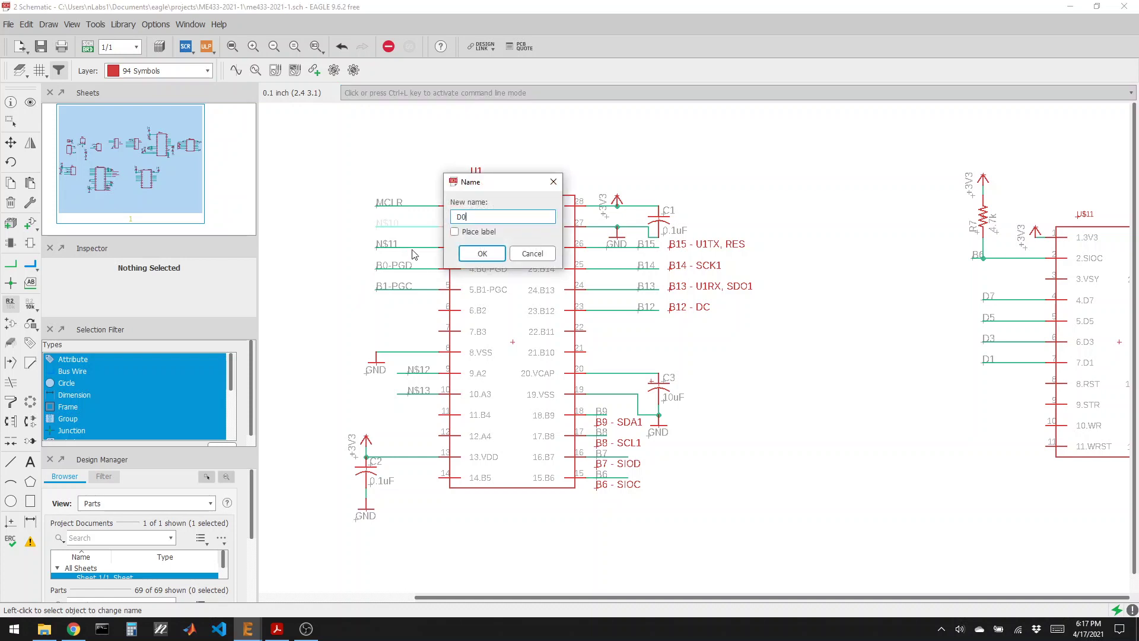
click(482, 253)
click(458, 273)
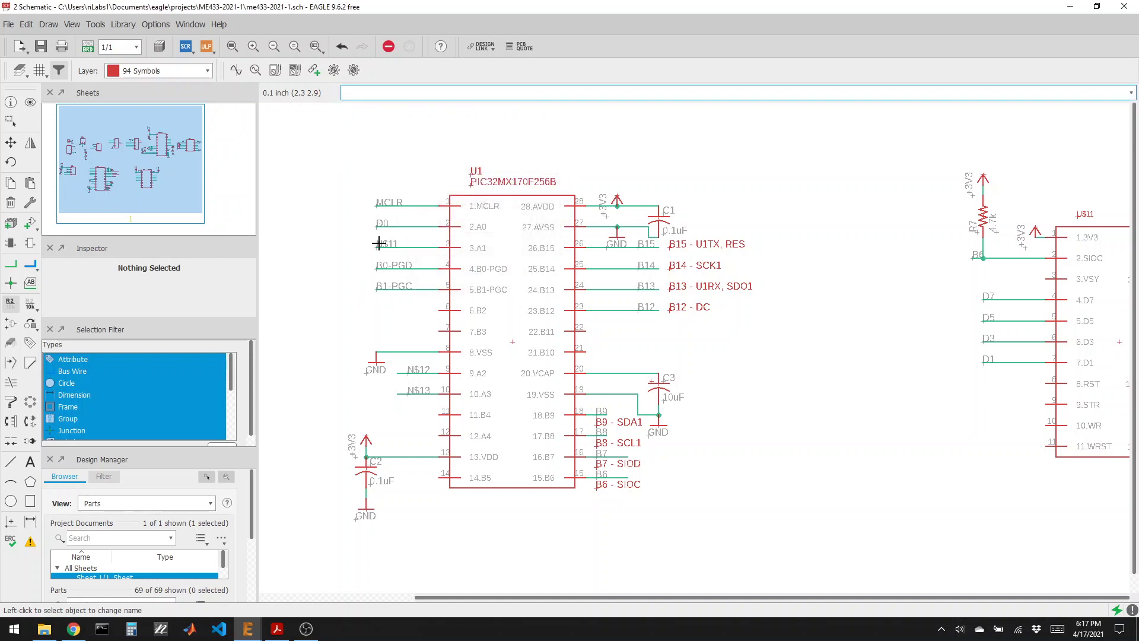
click(385, 246)
text(D1)
click(482, 273)
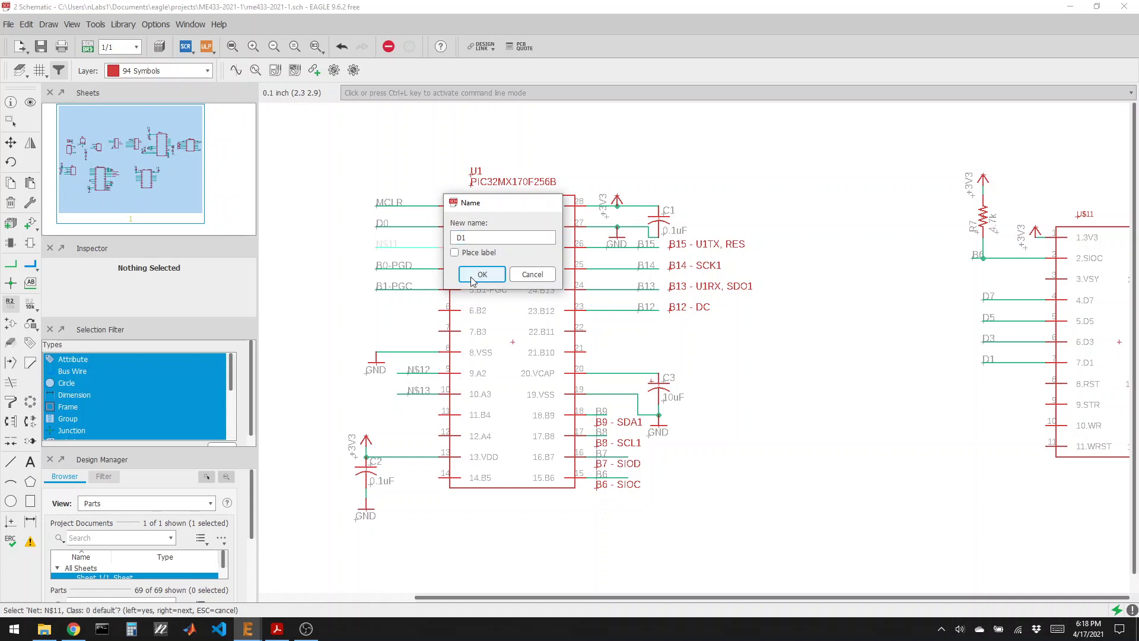
click(451, 276)
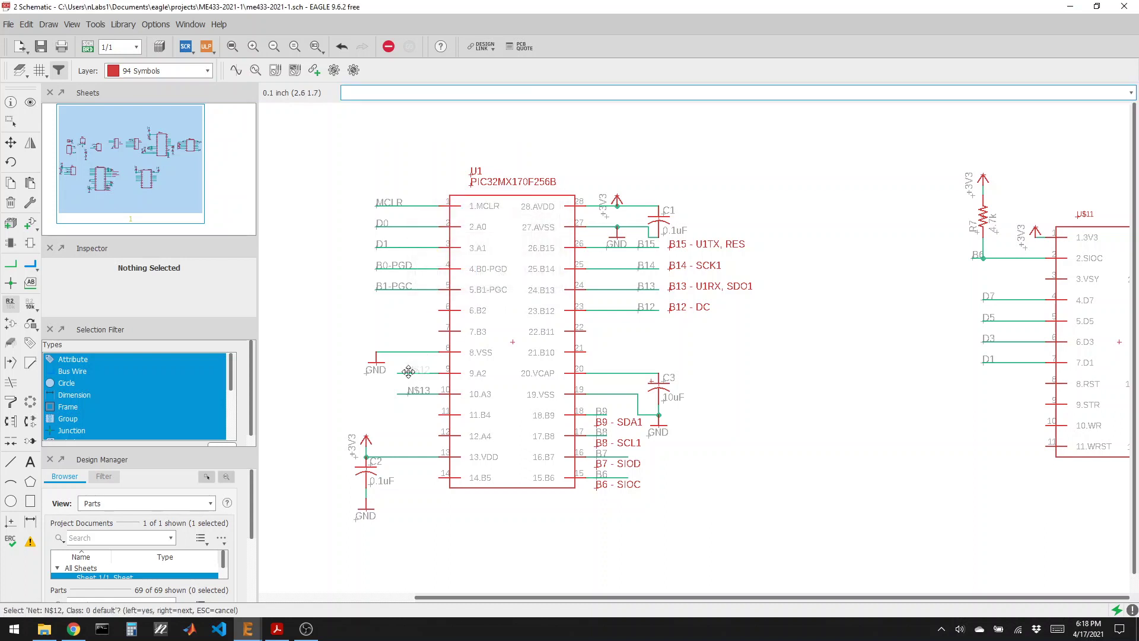
Rename the nets on the PIC32's A2 and A3 pins to D2 and D3, connecting them to the camera's matching nets
click(442, 373)
text(D2)
click(482, 399)
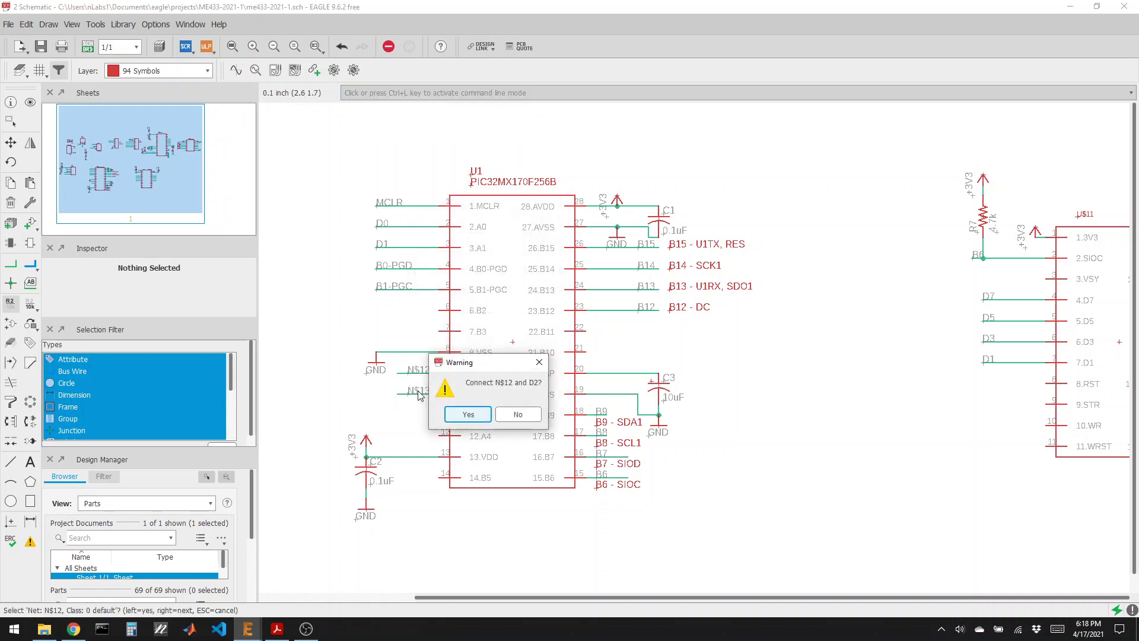
click(464, 410)
click(415, 395)
text(D3)
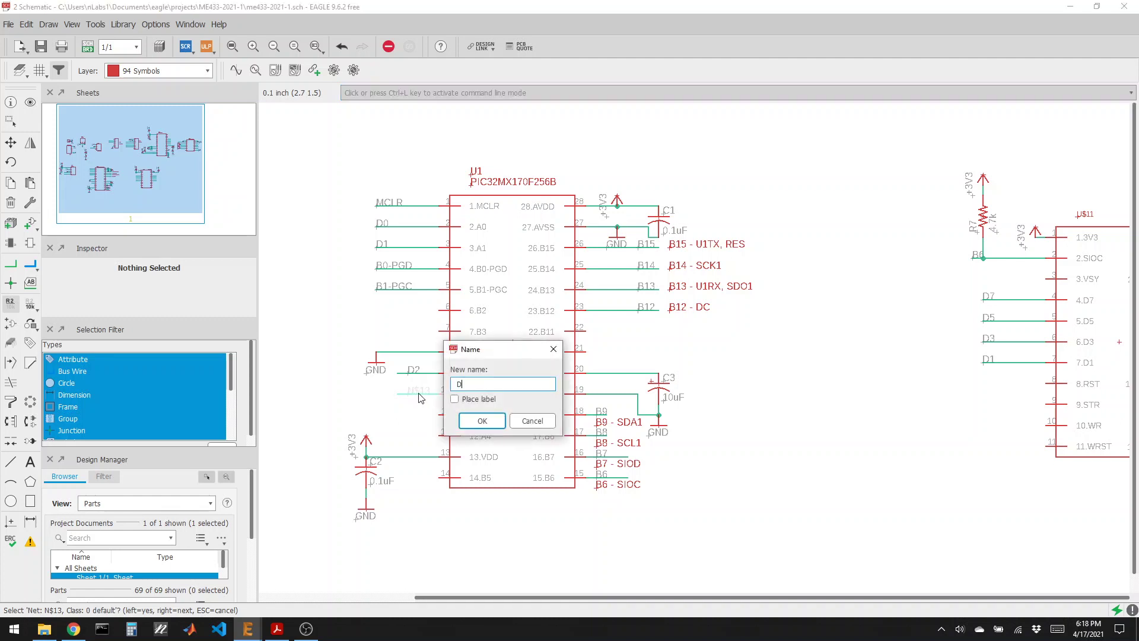
click(464, 419)
click(480, 413)
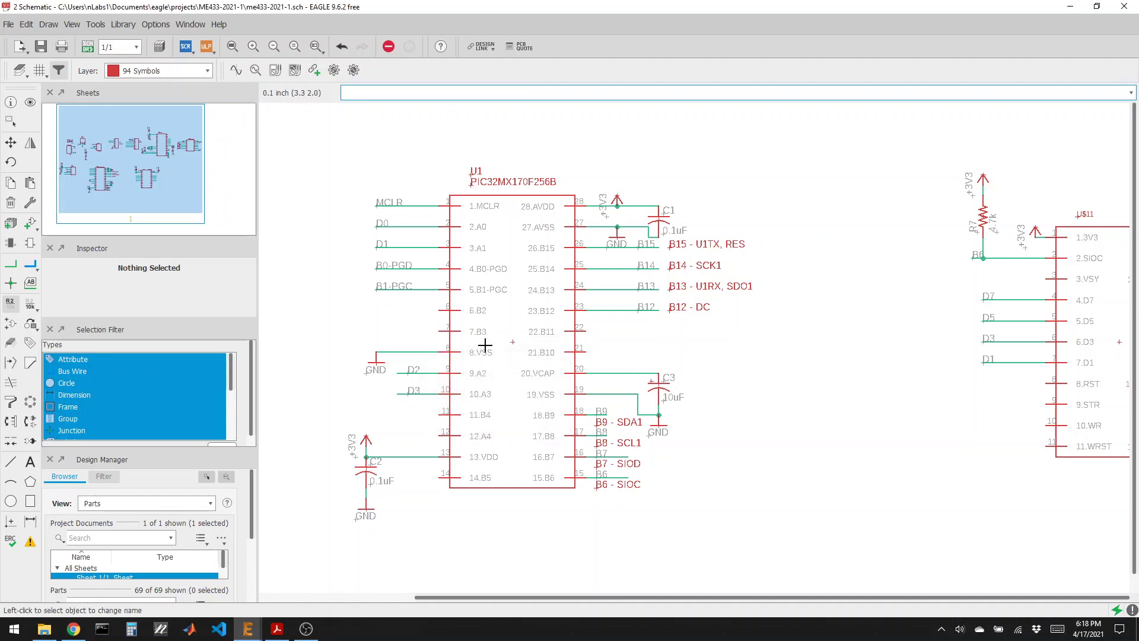
Draw short net wires outward from the PIC32's B2 and B3 pins and label both nets
scroll(526, 344, down, 1)
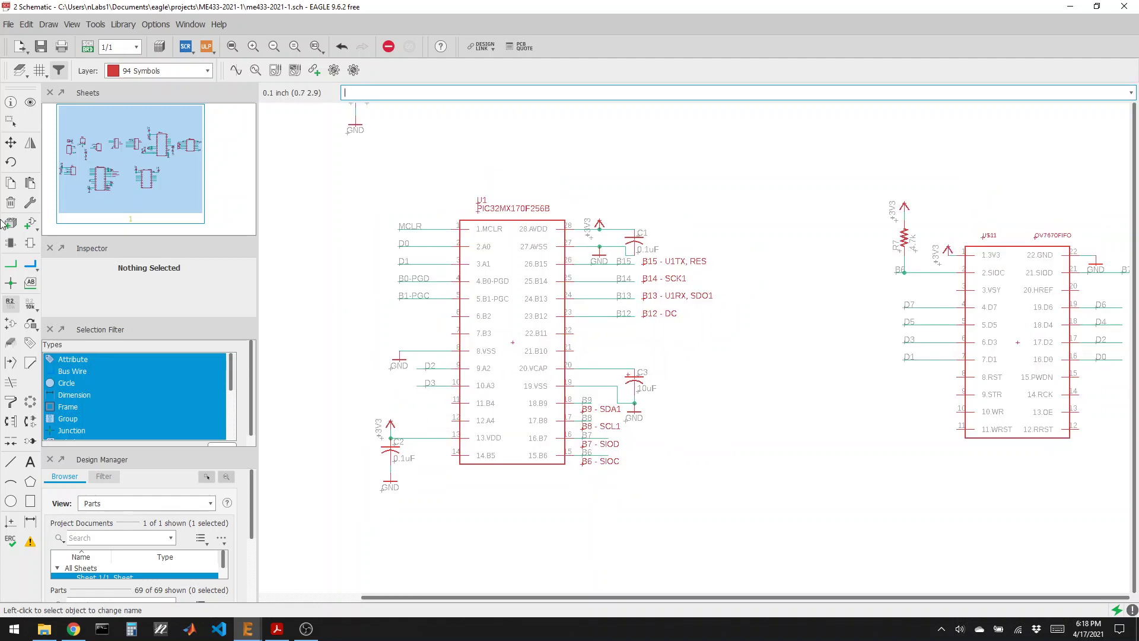
click(30, 264)
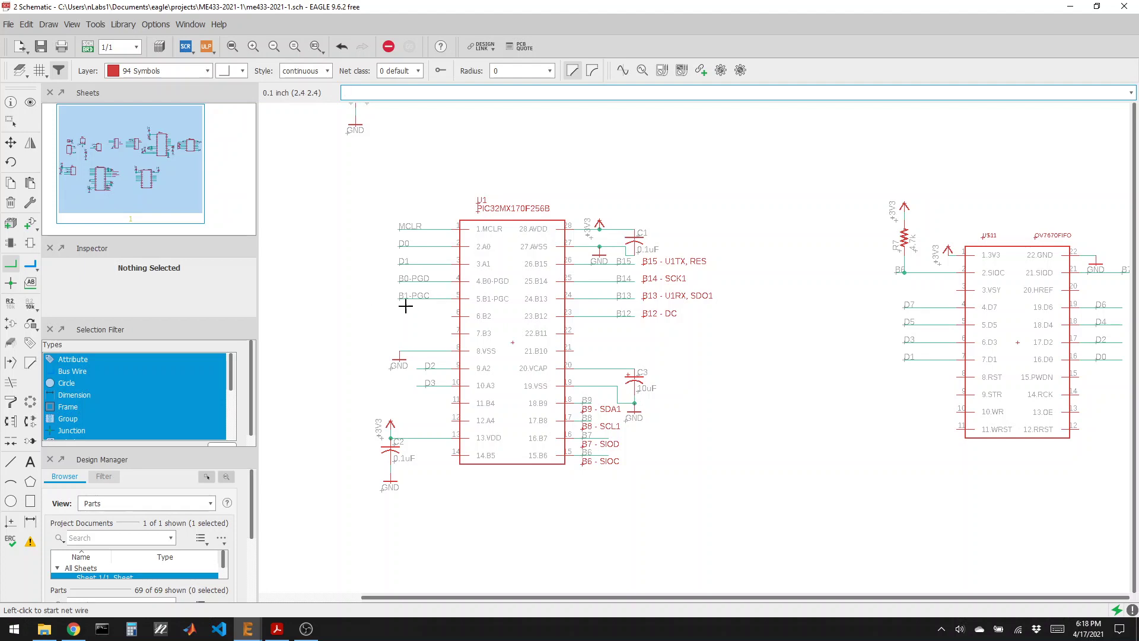
scroll(349, 274, down, 2)
scroll(432, 307, up, 3)
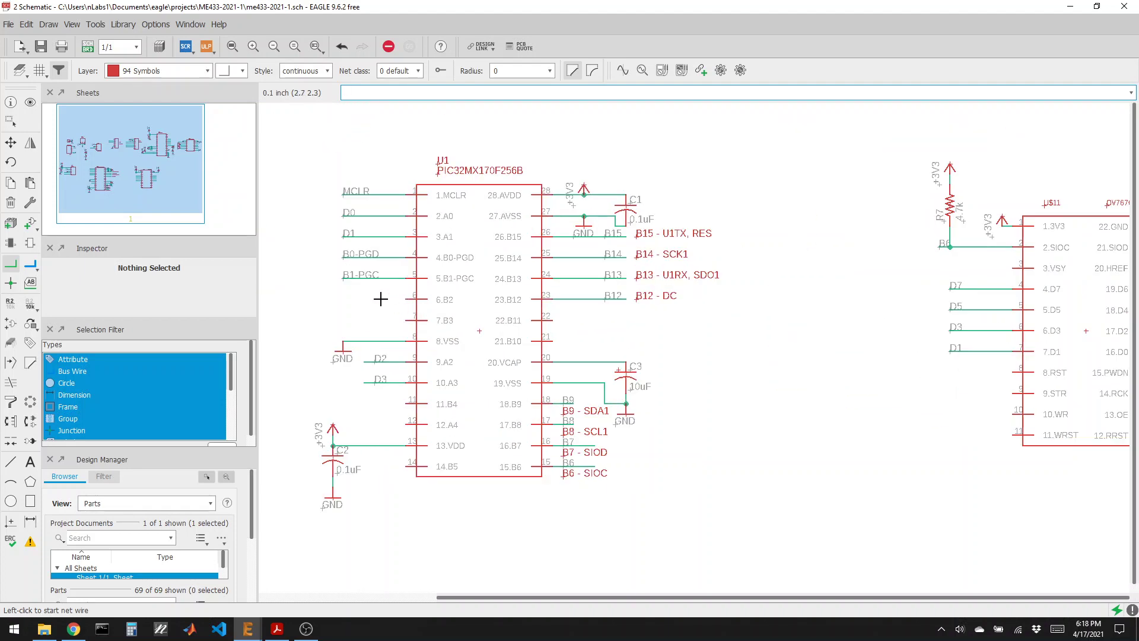
click(404, 298)
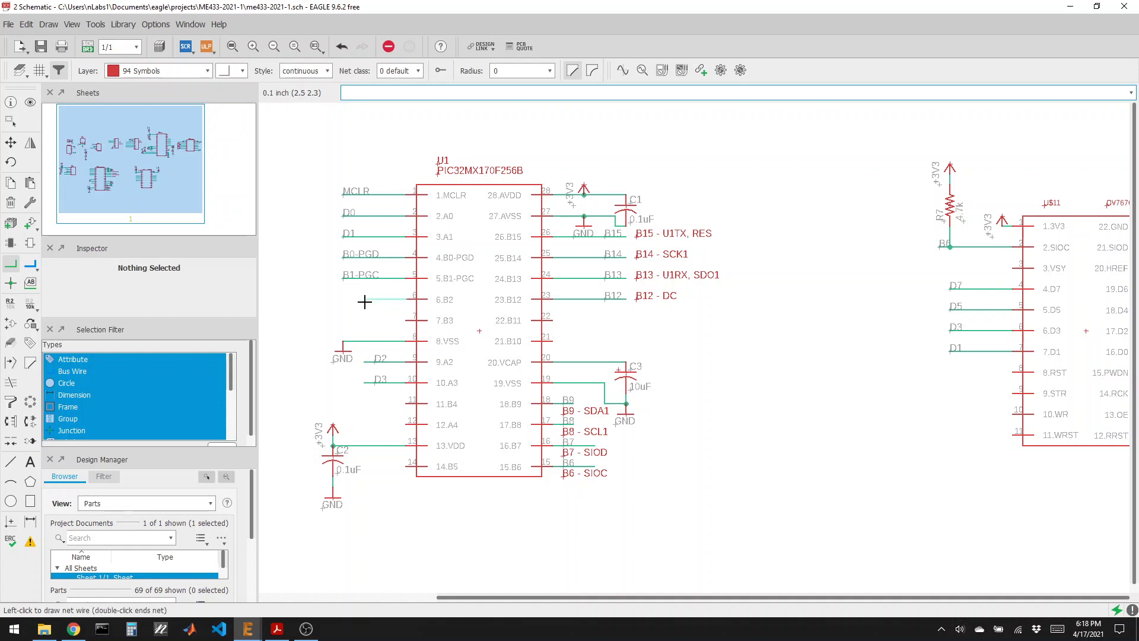
double_click(342, 299)
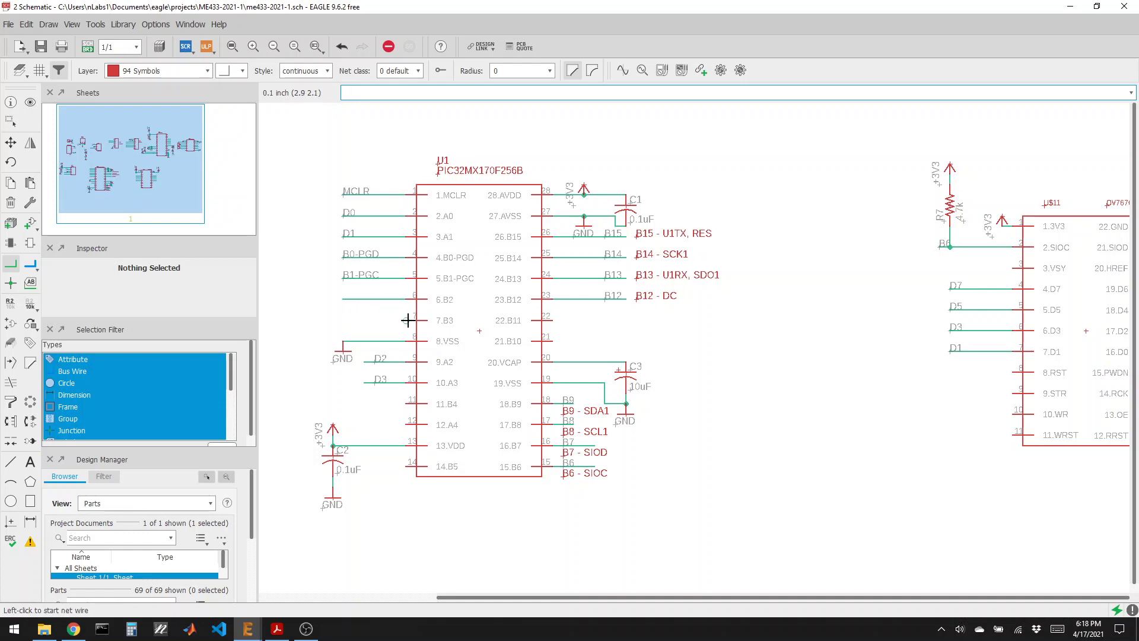
click(407, 321)
double_click(343, 321)
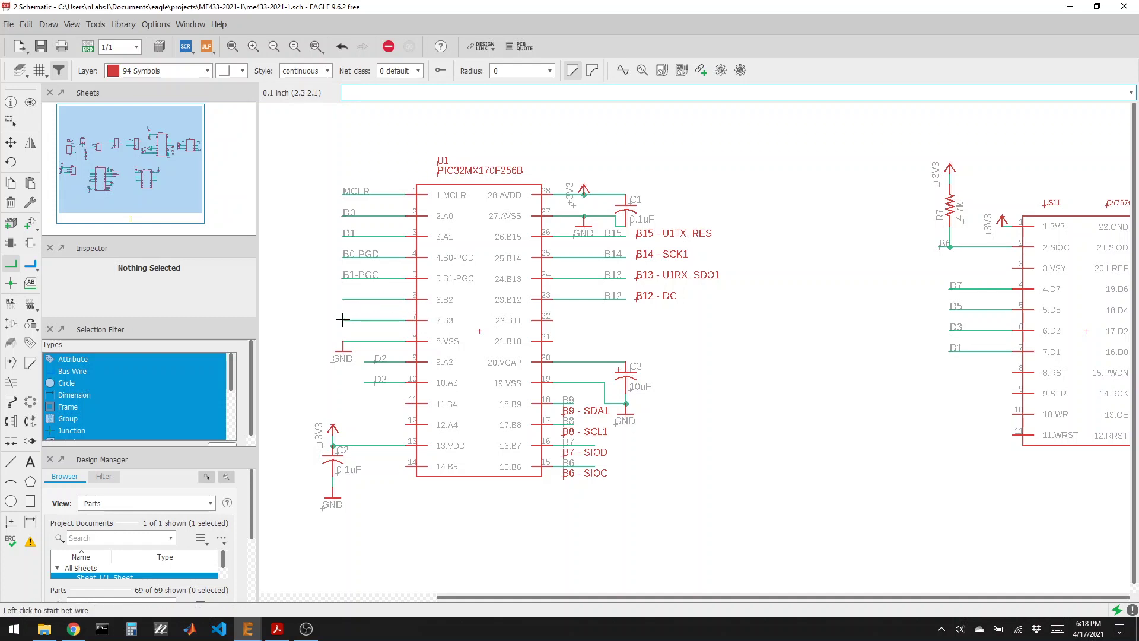
click(30, 282)
click(344, 321)
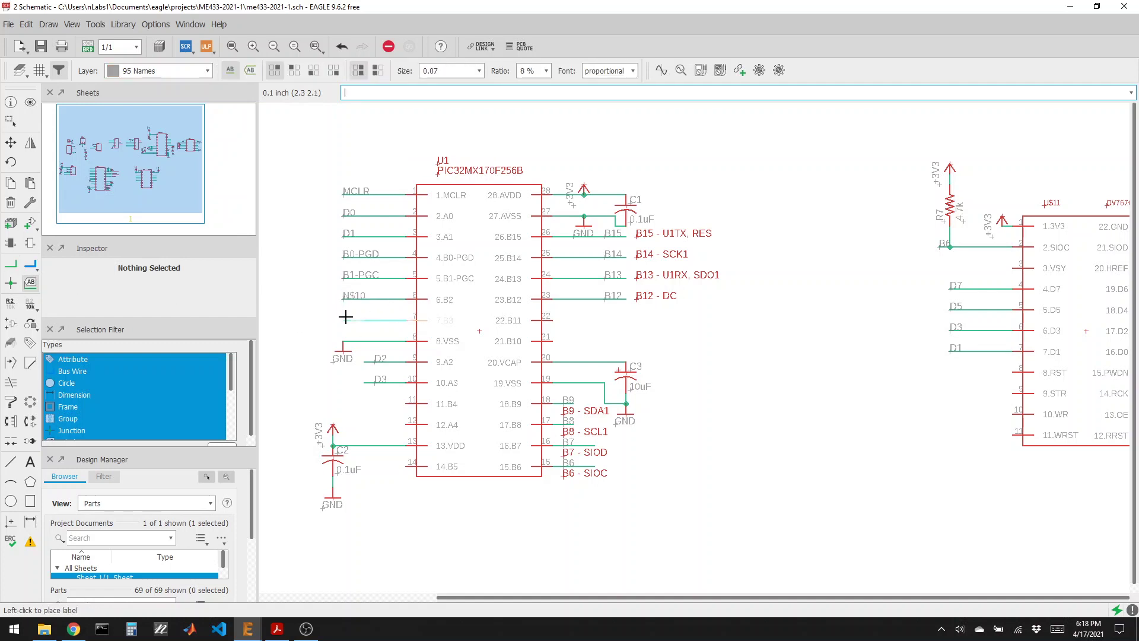
Rename the nets on the PIC32's B2 and B3 pins to D6 and D7, connecting them to the camera's matching nets
click(17, 304)
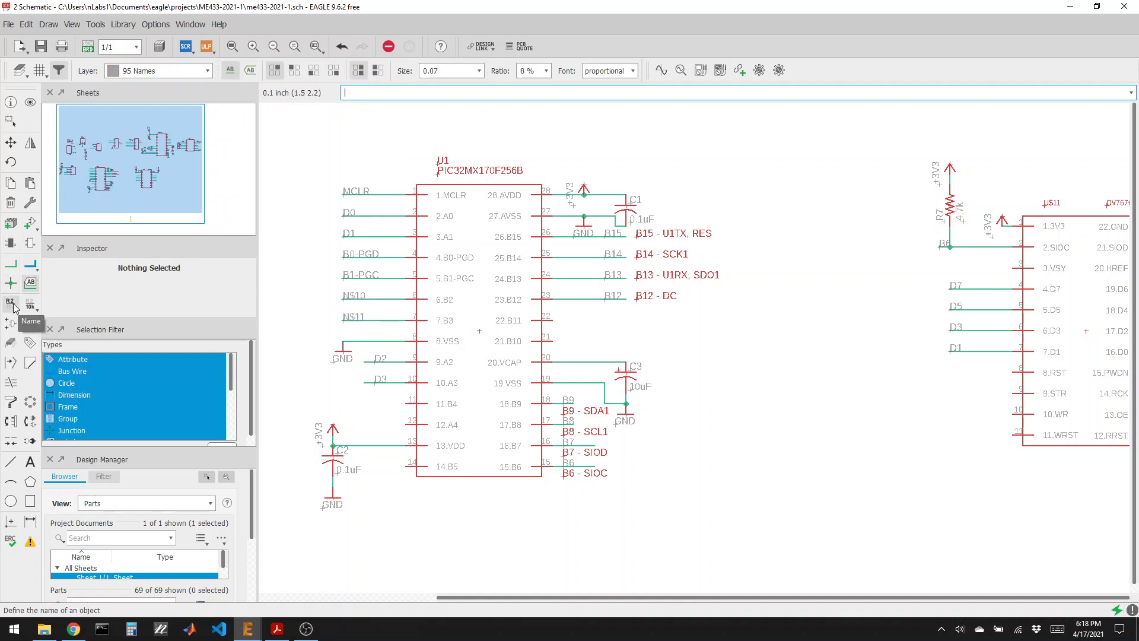
click(356, 299)
click(358, 302)
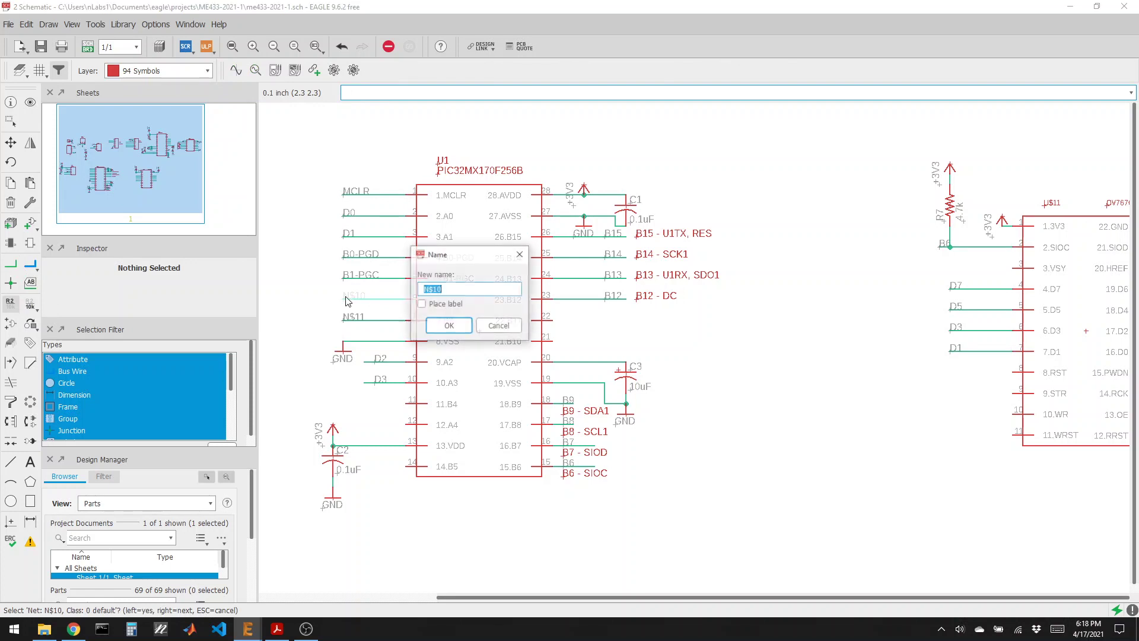
text(D6)
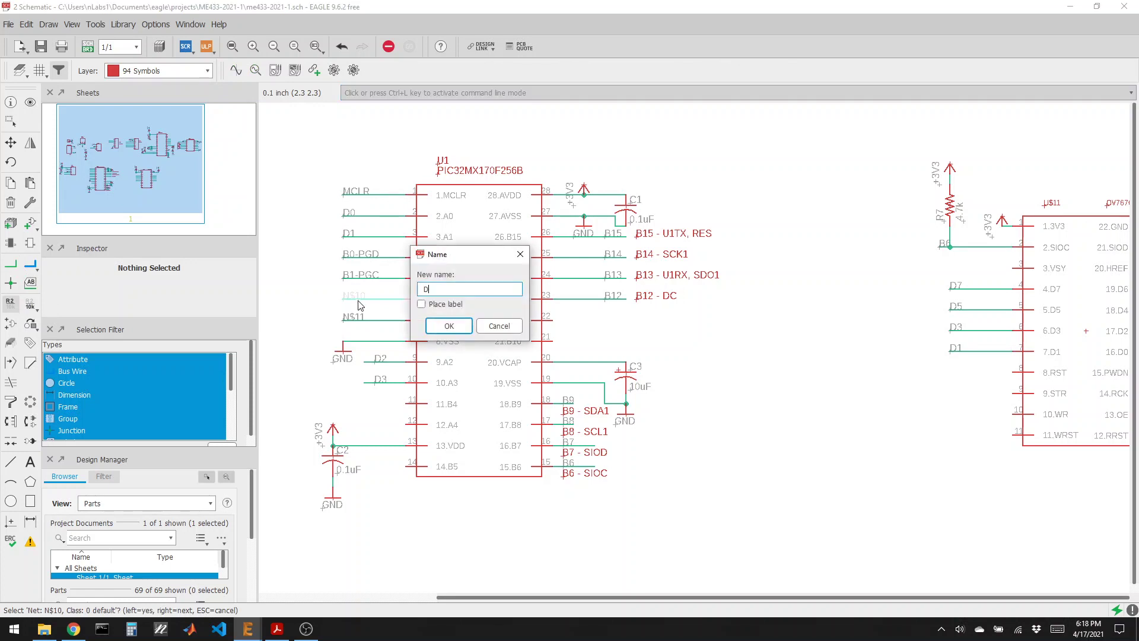
click(448, 326)
click(430, 344)
click(350, 321)
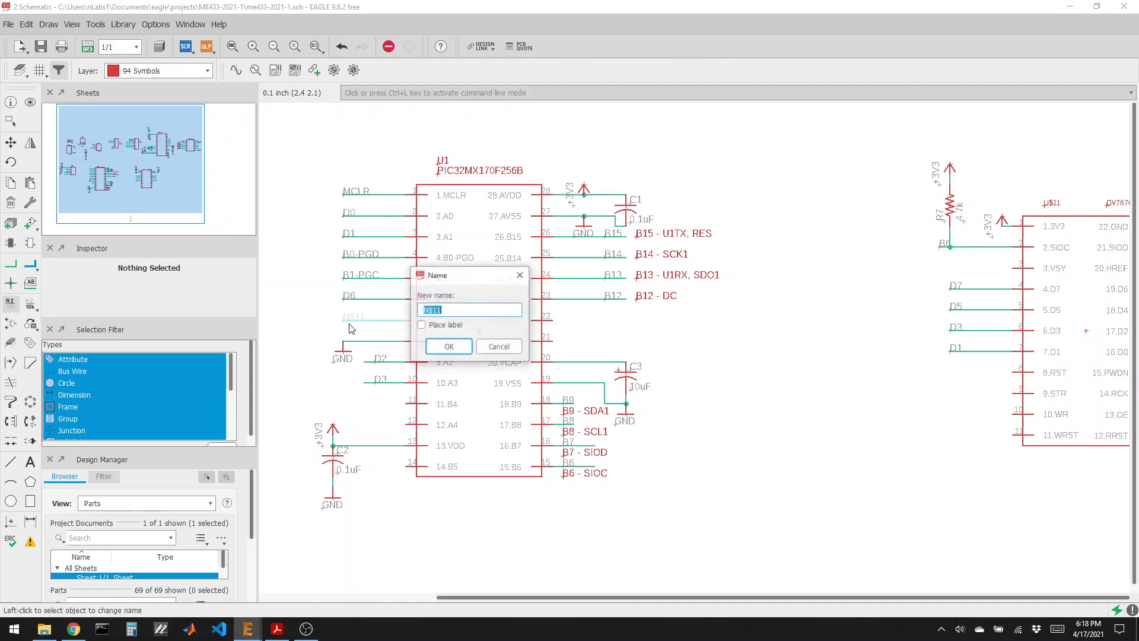
text(D7)
click(448, 345)
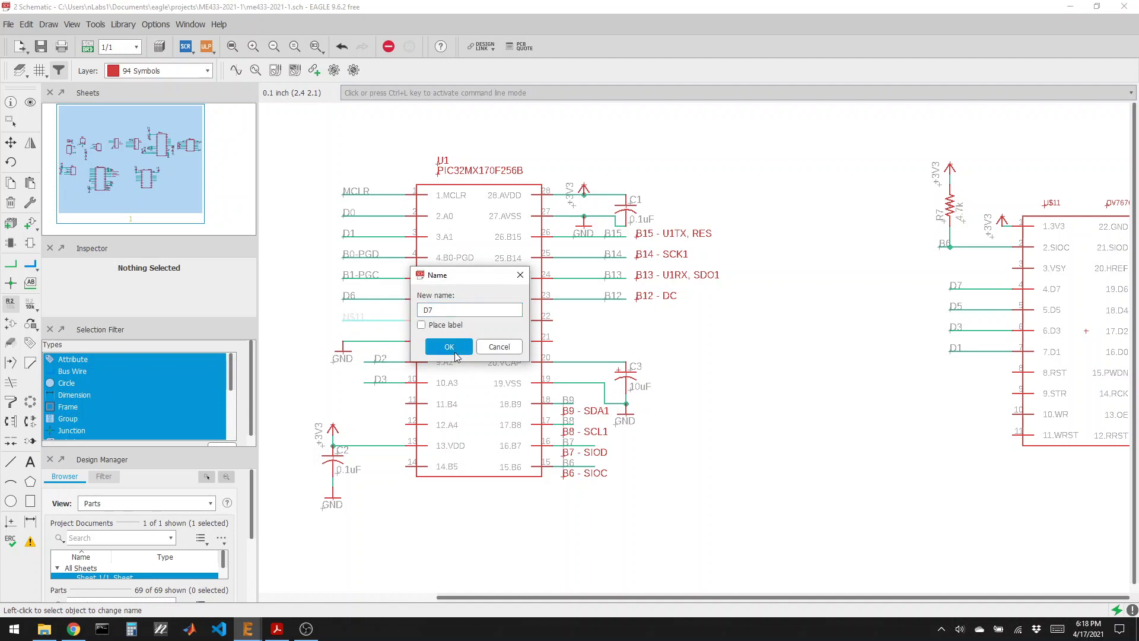
click(450, 346)
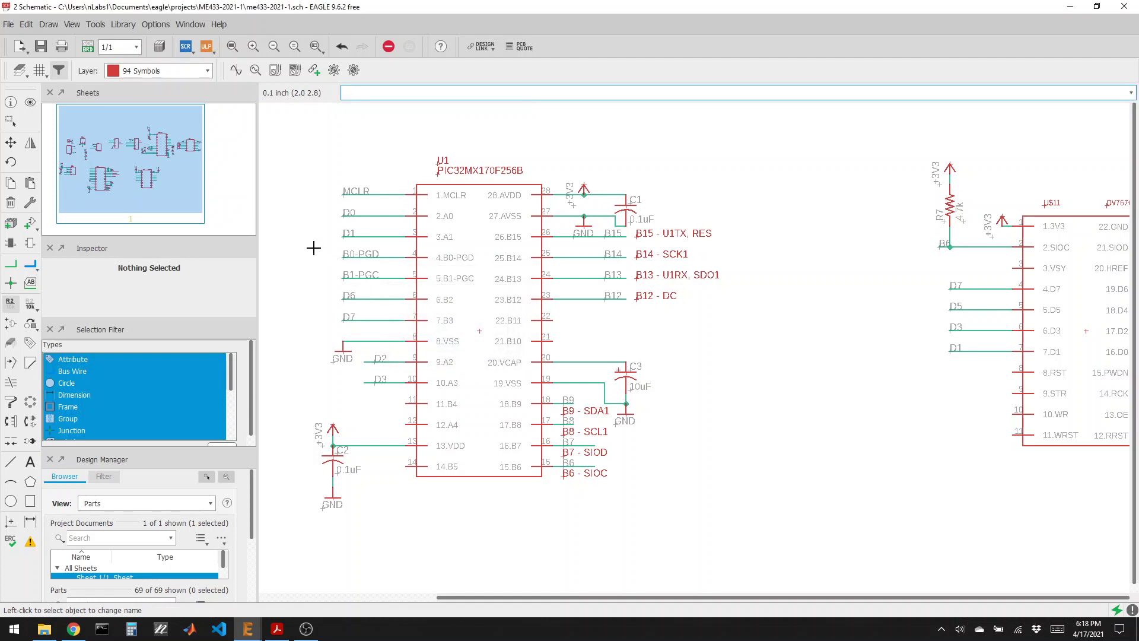
Rename the net segment on the PIC32's pin 4 to B0-PGD-D4
scroll(313, 247, down, 1)
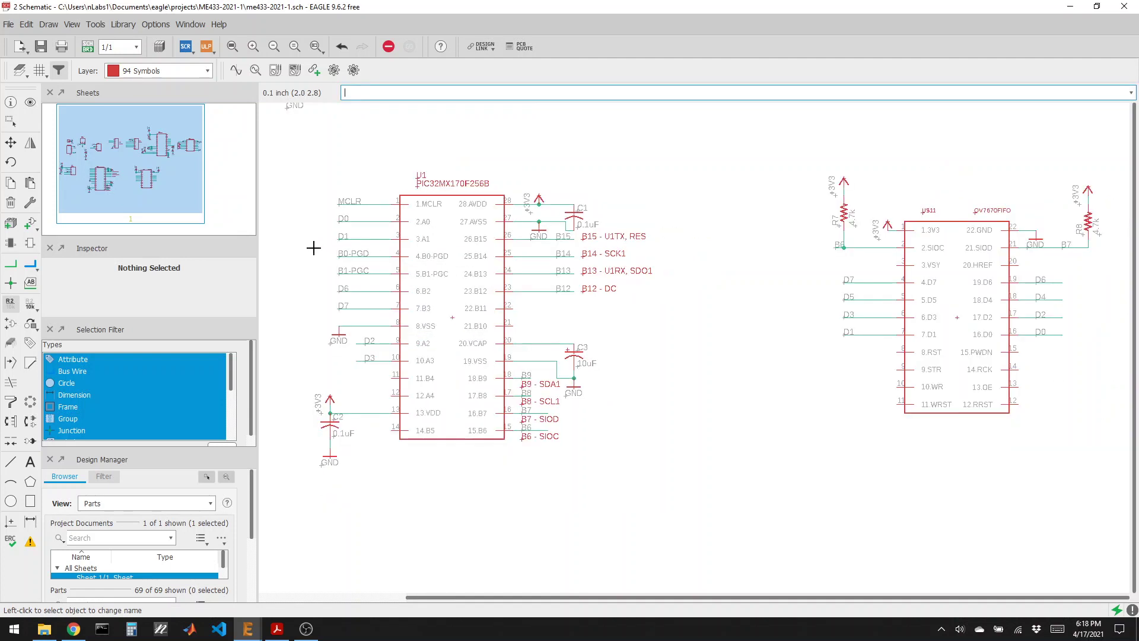
click(343, 258)
click(343, 257)
click(445, 219)
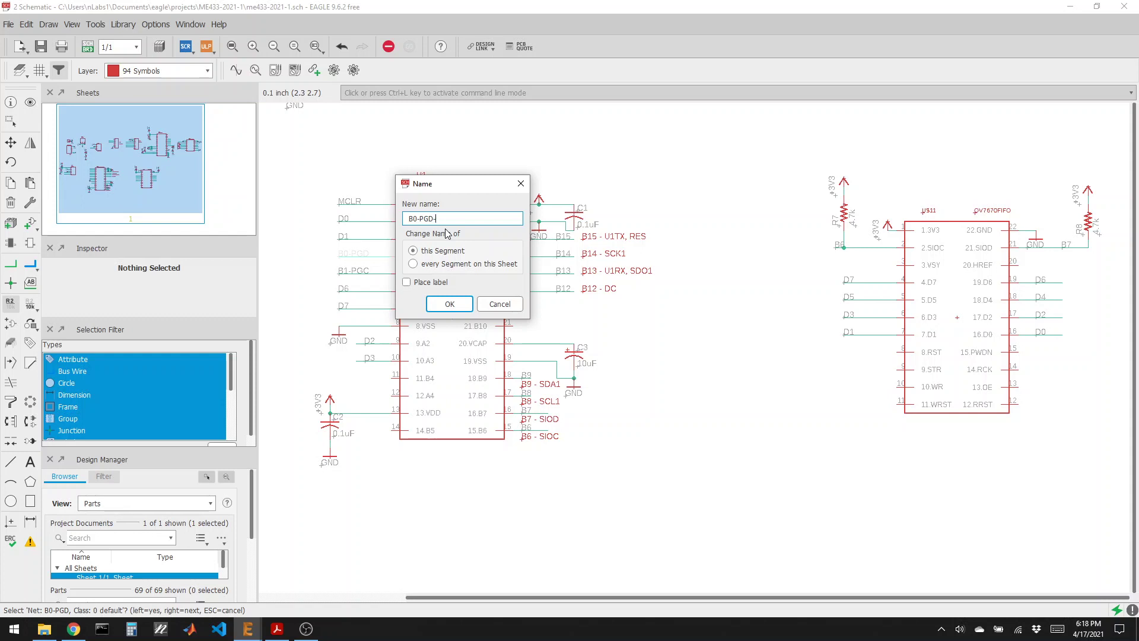
key(Return)
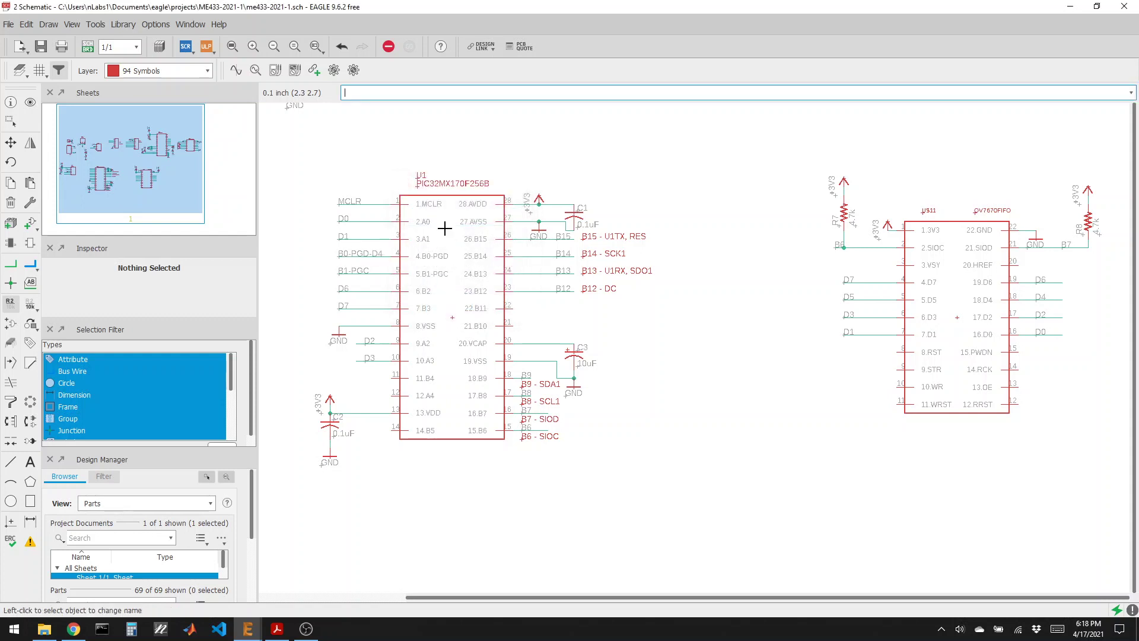
Rename the net segment on the PIC32's pin 5 to B1-PGC-D5
click(368, 273)
click(368, 272)
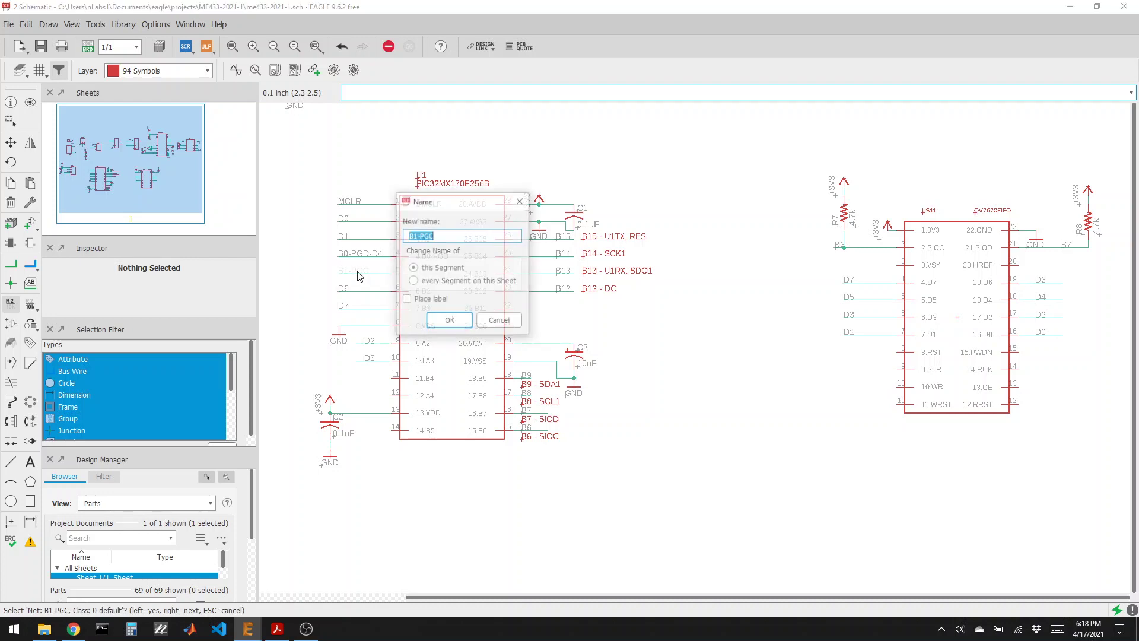
click(462, 236)
text(-D5)
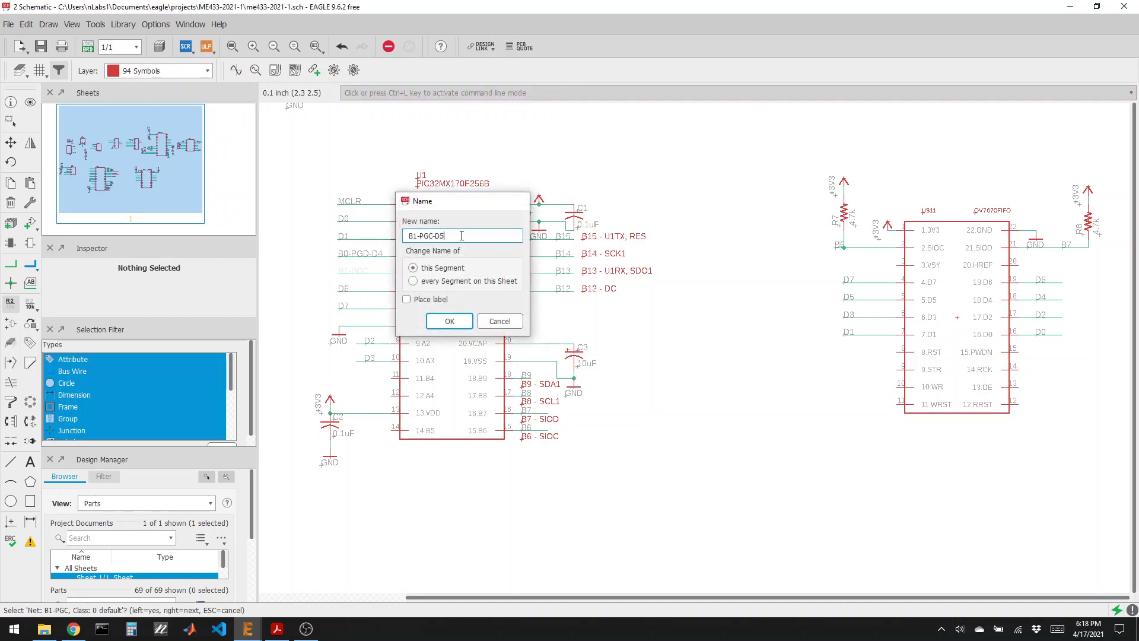
key(Return)
Rename the net on the SNAP header's PGD pin to B0-PGD-D4, connecting it to the PIC32's matching net
scroll(451, 262, down, 4)
scroll(445, 270, down, 1)
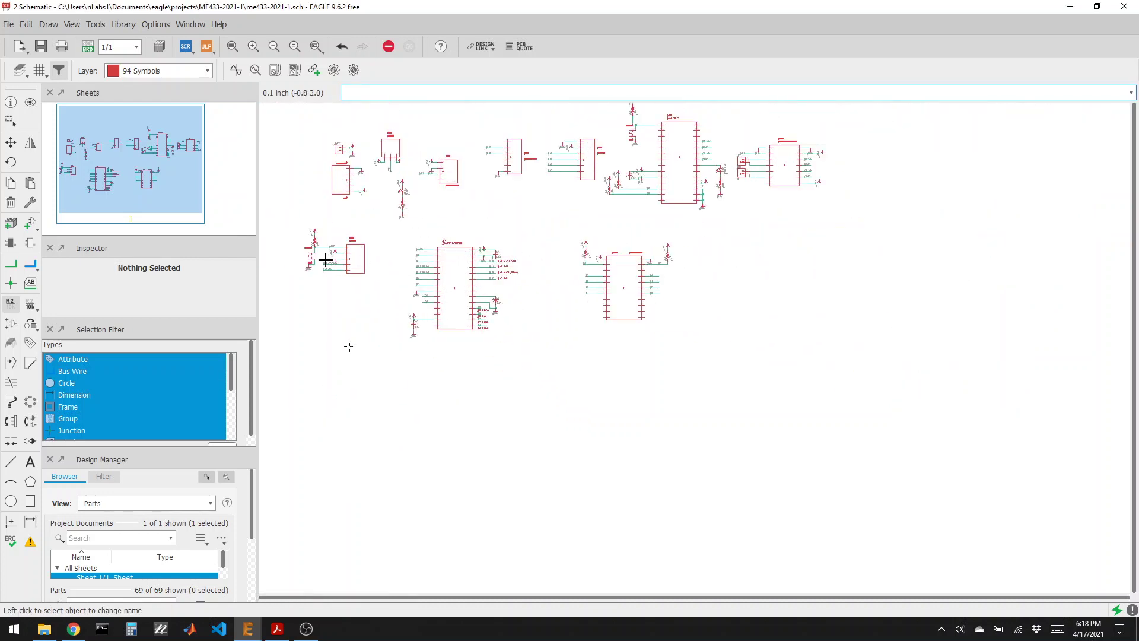
scroll(305, 247, up, 6)
click(317, 268)
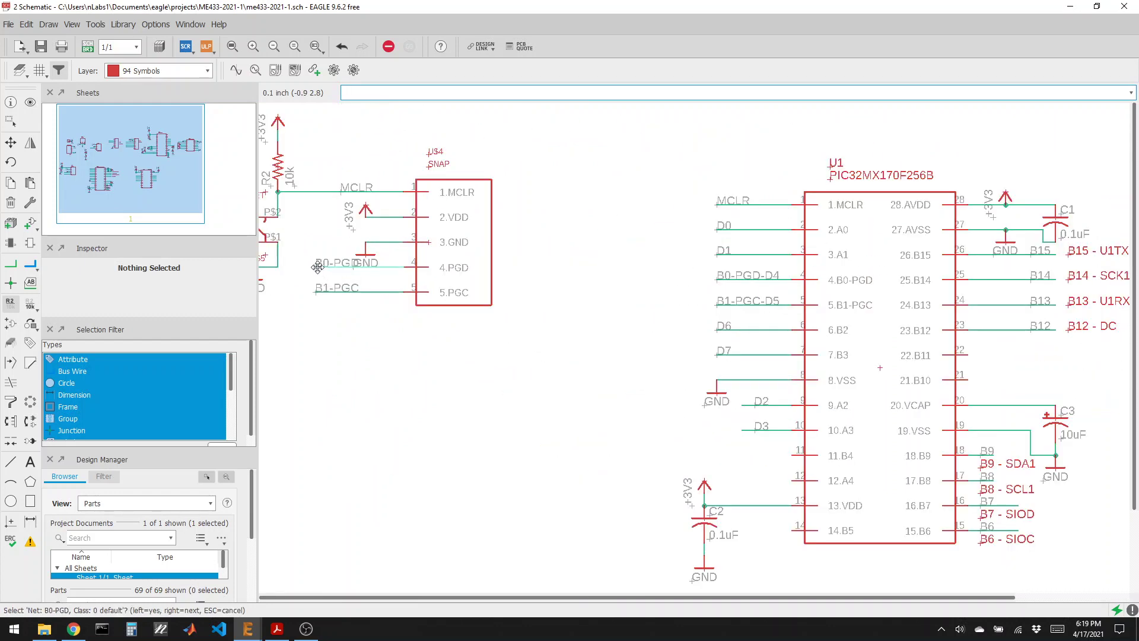
click(318, 268)
click(457, 256)
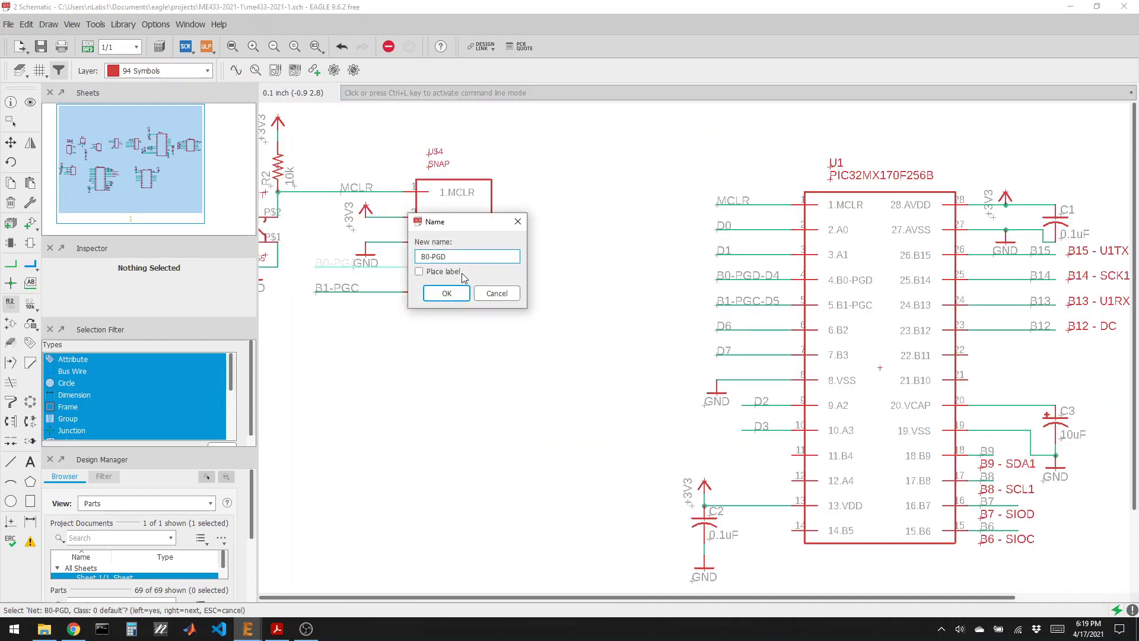
text(-D4)
key(Return)
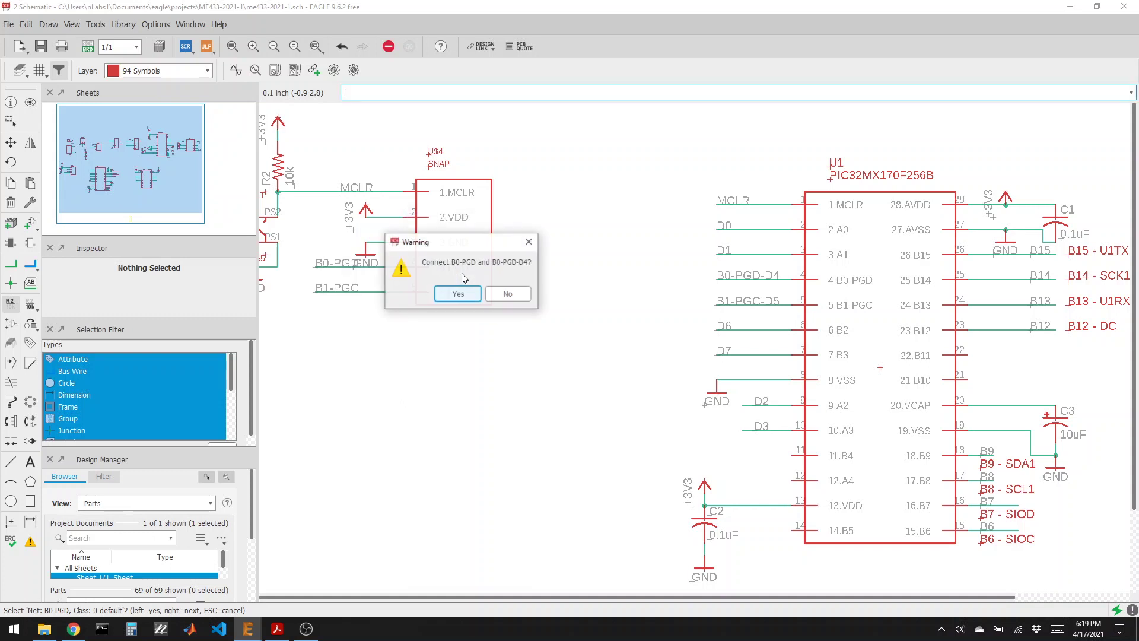
key(Return)
Rename the net on the SNAP header's PGC pin to B1-PGC-D5, connecting it to the PIC32's matching net
click(318, 291)
click(318, 292)
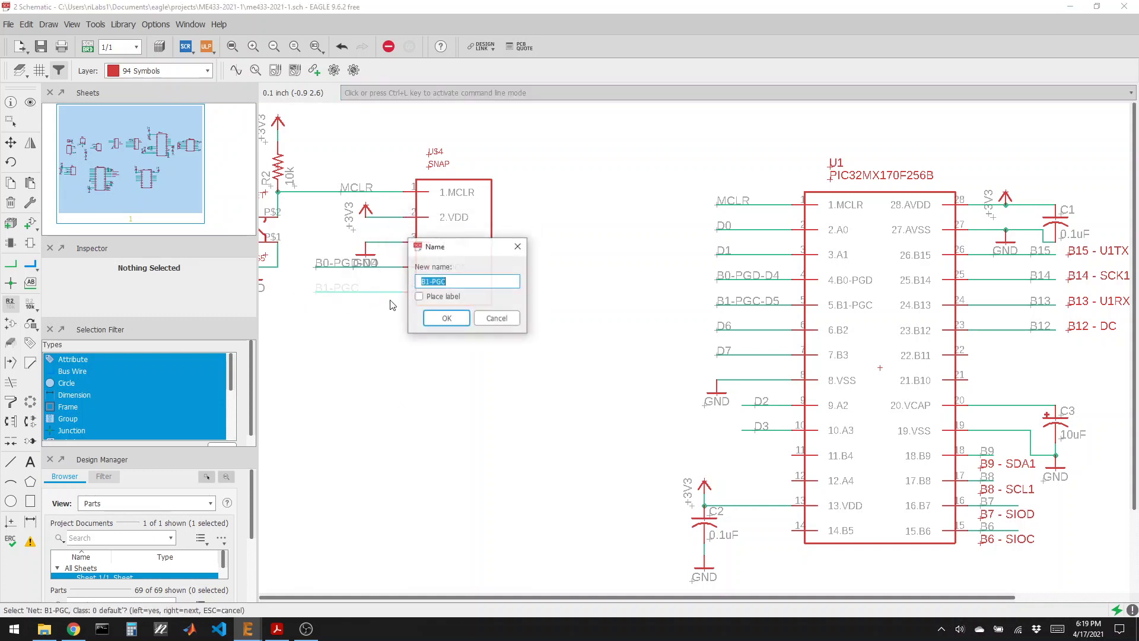
click(454, 283)
text(-D)
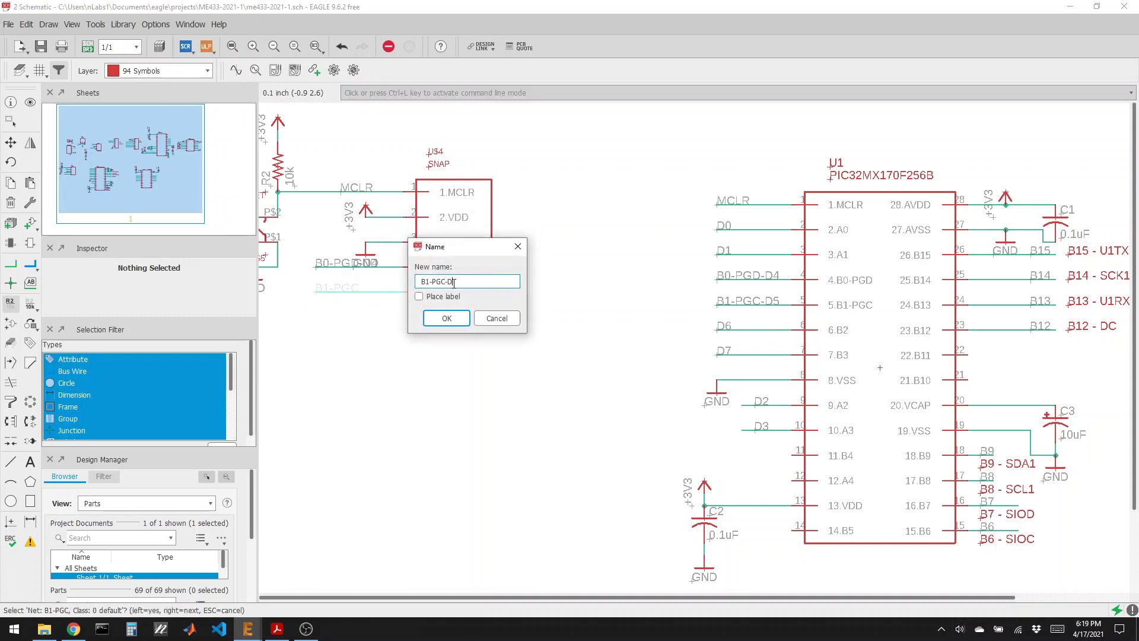
text(5)
key(Return)
click(454, 293)
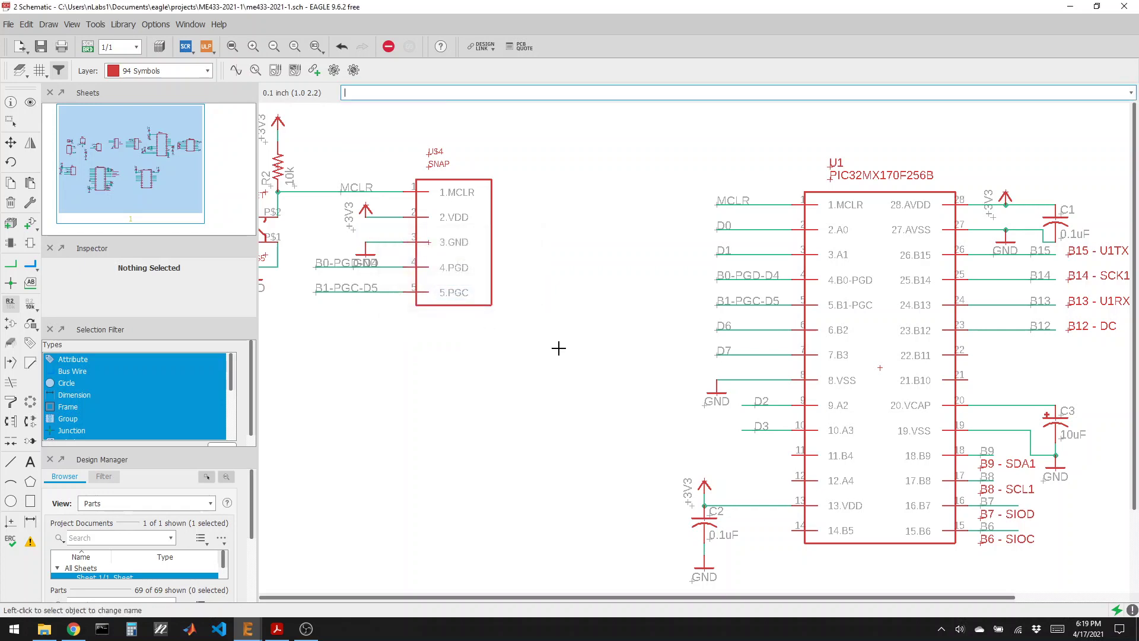
Rename the net on the OV7670FIFO camera's D4 pin to B0-PDG-D4
scroll(558, 349, down, 2)
scroll(884, 333, down, 3)
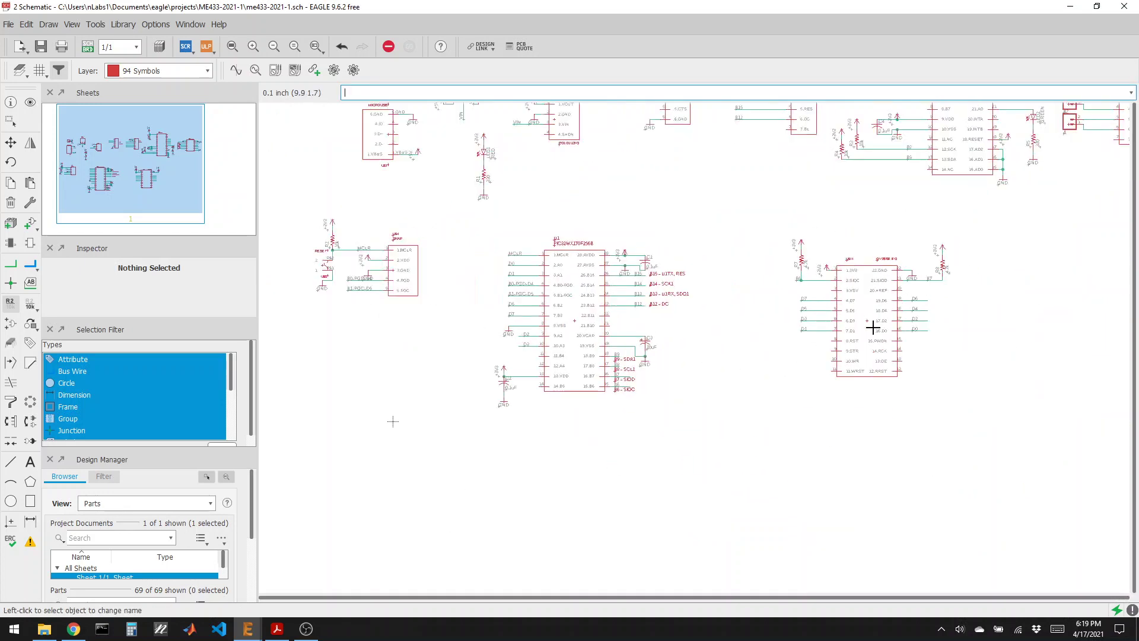
scroll(873, 329, up, 2)
click(929, 302)
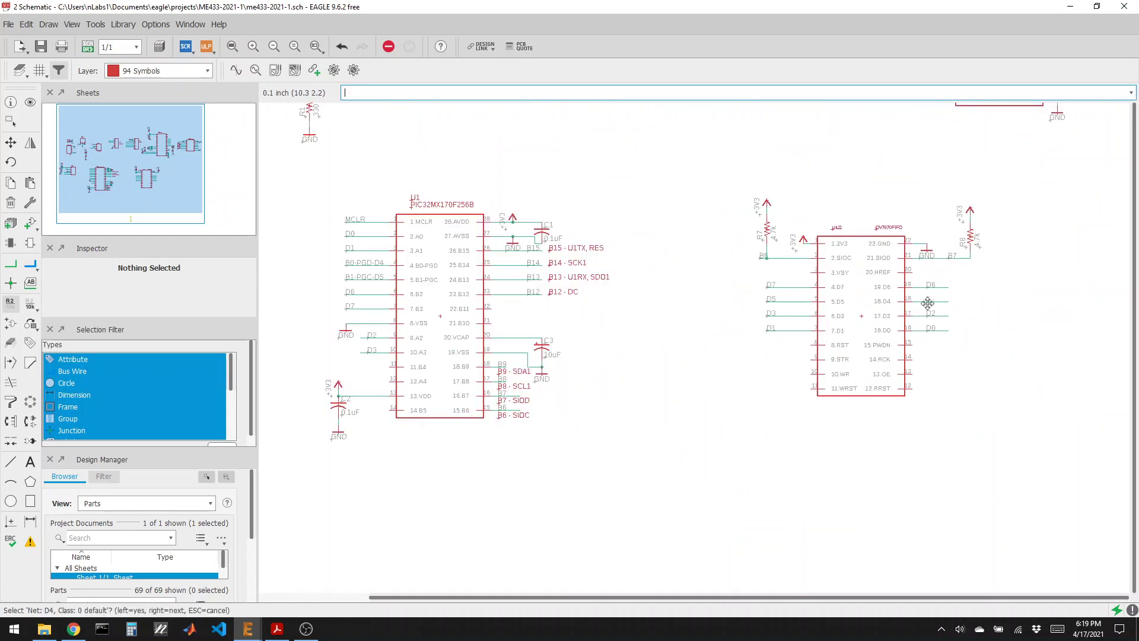
click(930, 302)
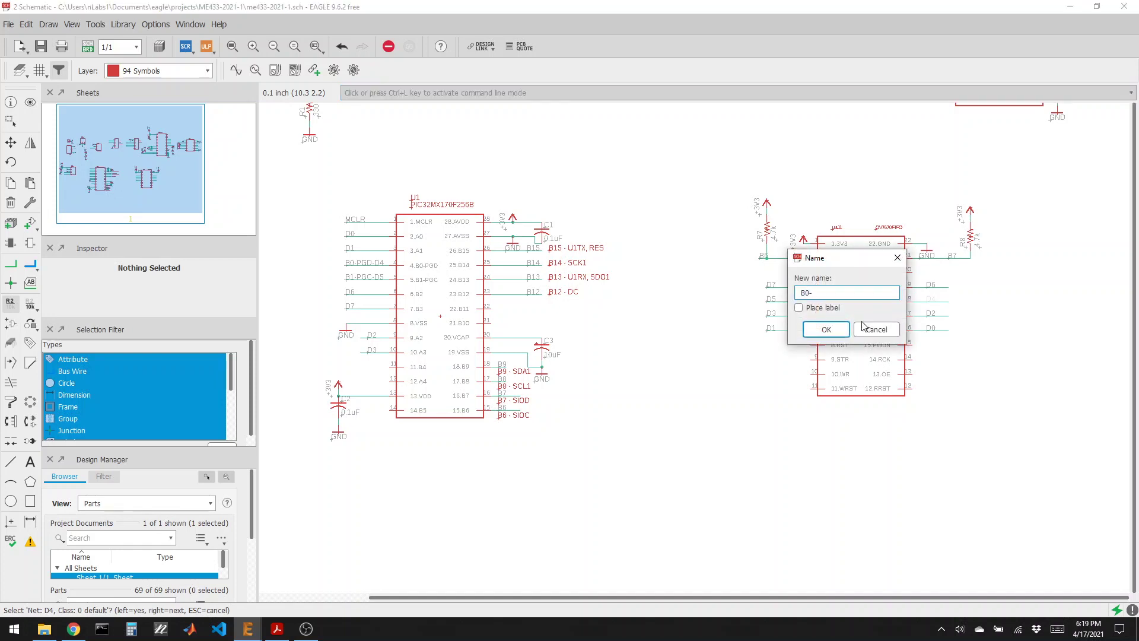
text(B0-PDG-D4)
key(Return)
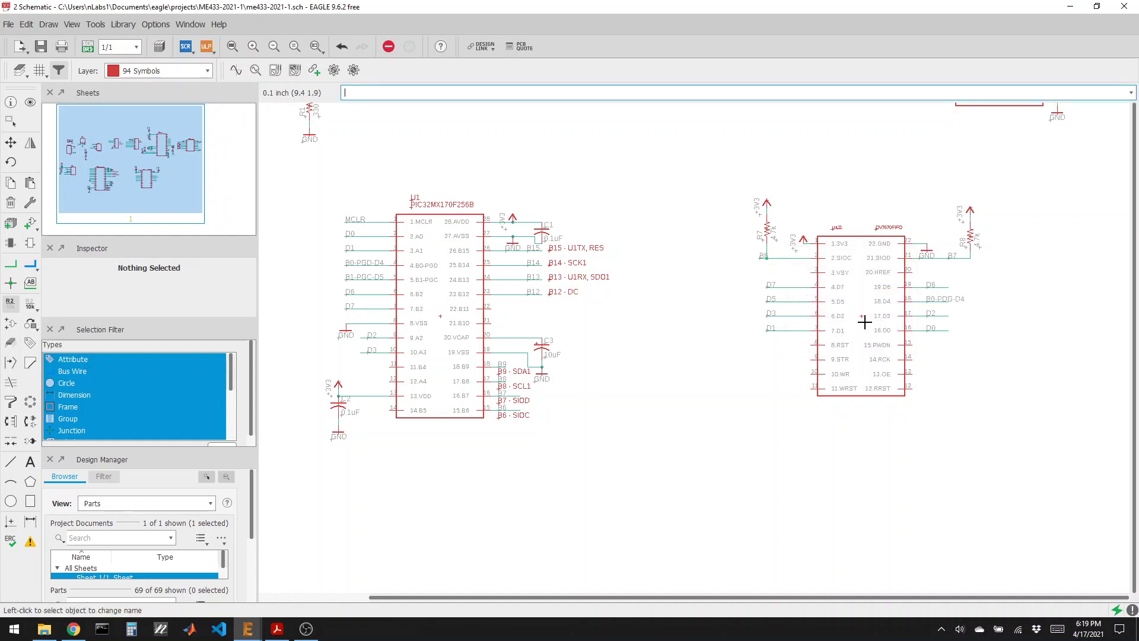
Rename the net on the camera's D5 pin to B1-PGC-D5, connecting it to the PIC32's matching net
click(767, 302)
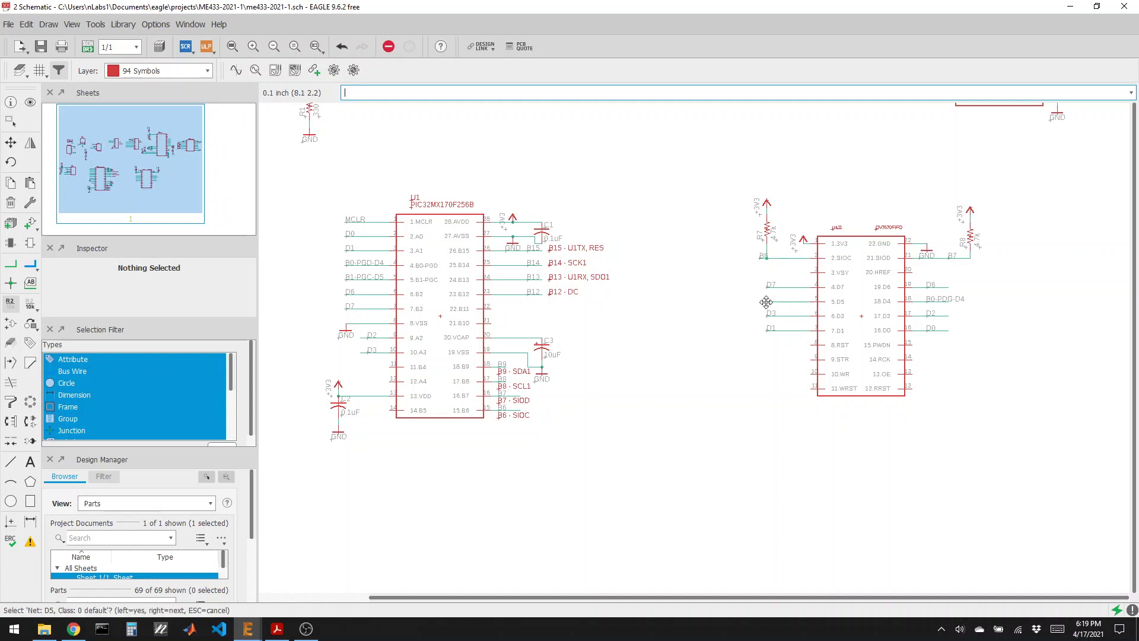
click(767, 302)
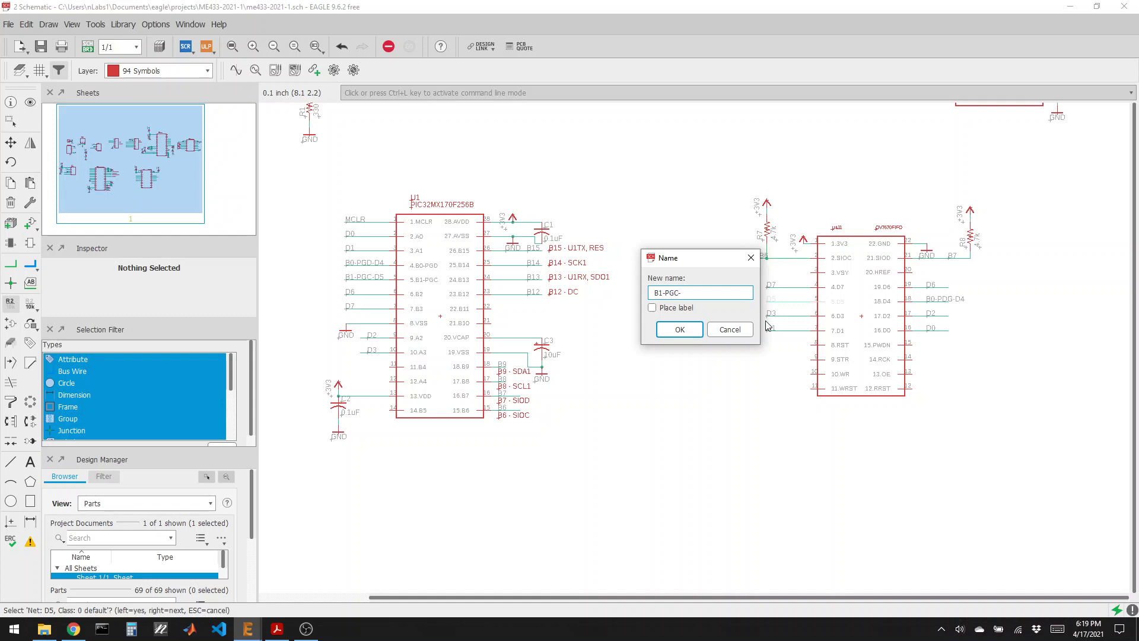
text(B1-PGC-D5)
key(Return)
key(Return)
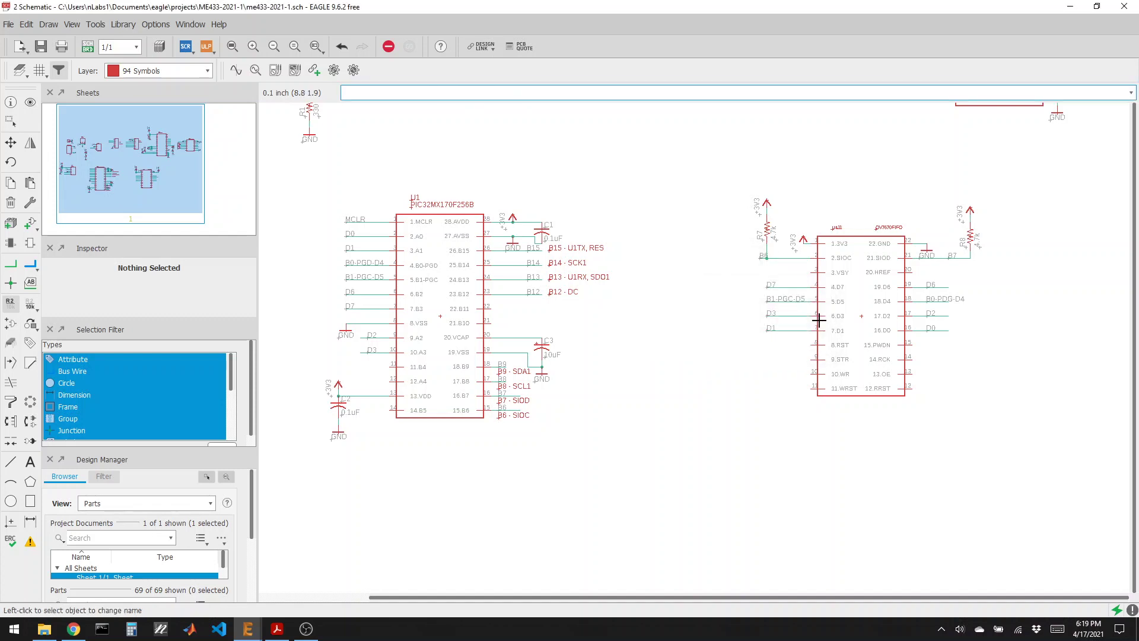
Change the name of the net on the camera's D4 pin to B0-PGD-D4D4
click(936, 302)
click(936, 302)
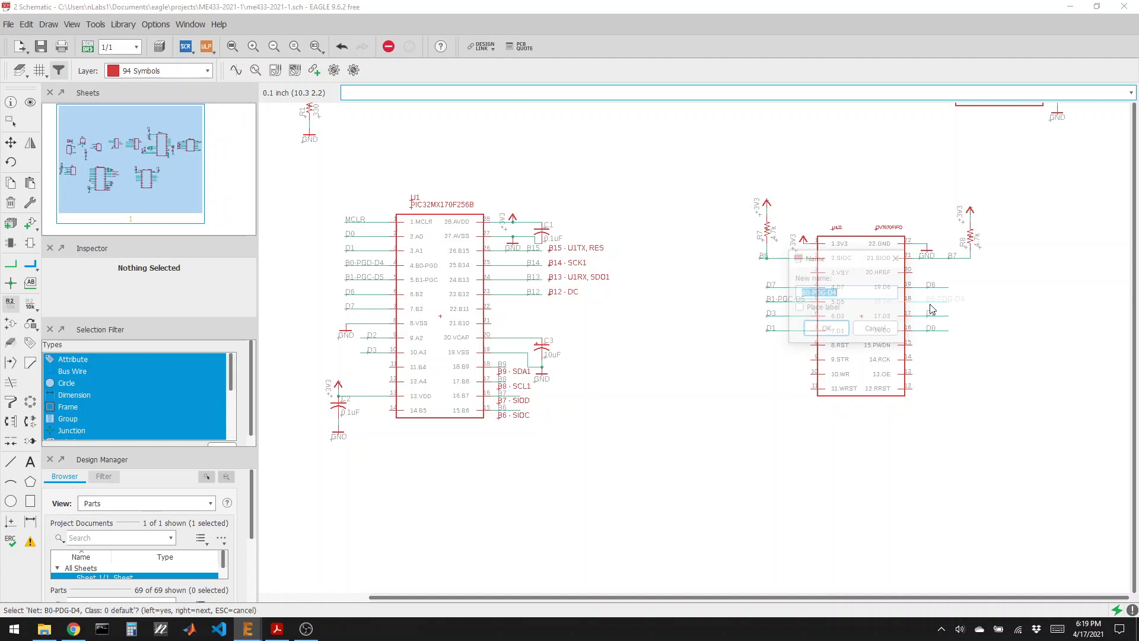
click(865, 295)
drag(829, 293, 766, 297)
text(B0)
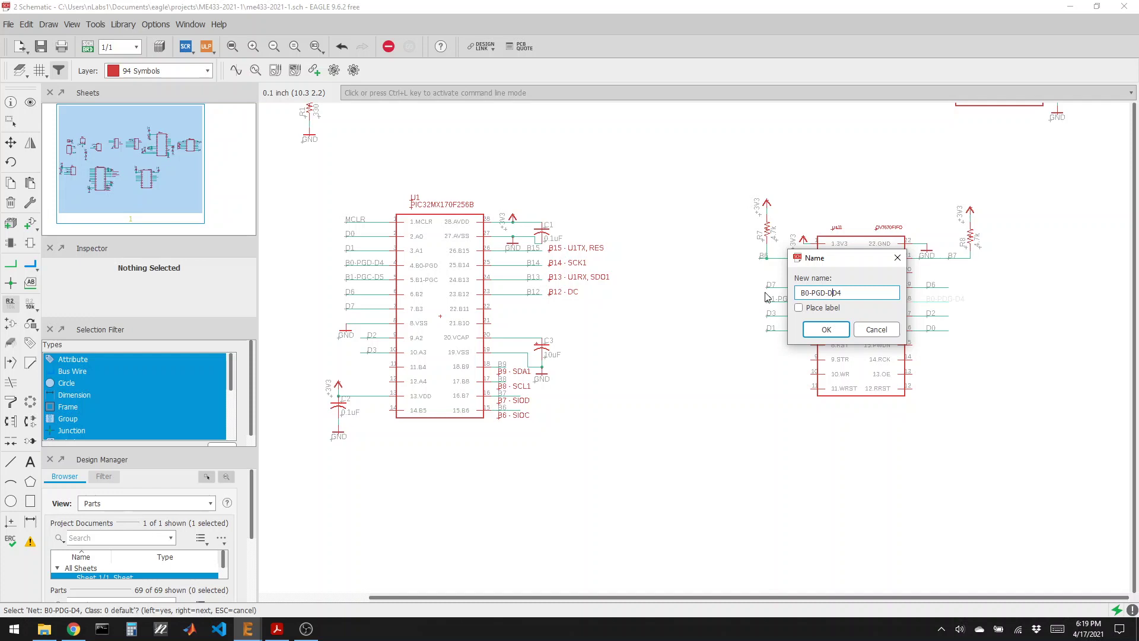
key(Return)
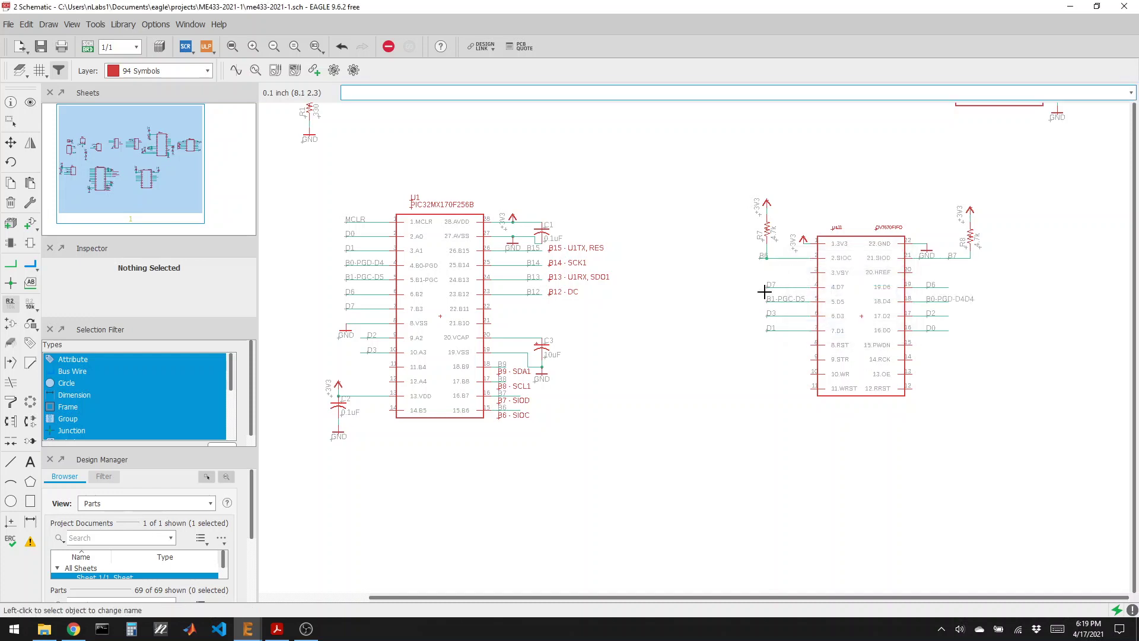
Correct the name of the camera's D4 pin net to B0-PGD-D4, connecting it to the PIC32's matching net
click(932, 300)
click(935, 299)
click(879, 294)
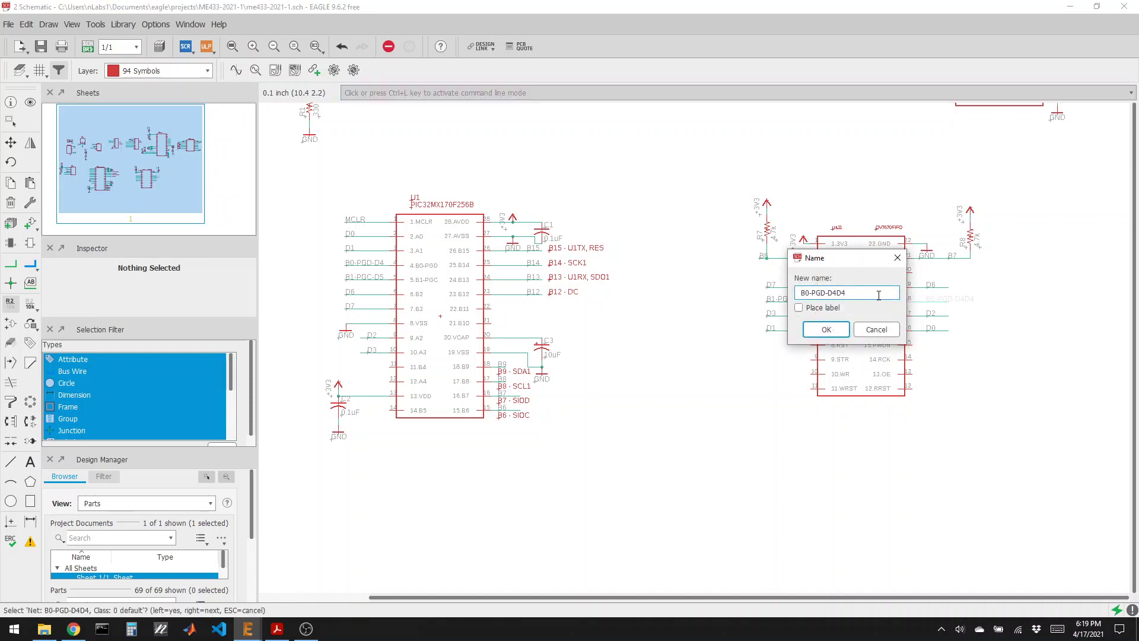
key(BackSpace)
key(BackSpace)
key(Return)
key(Return)
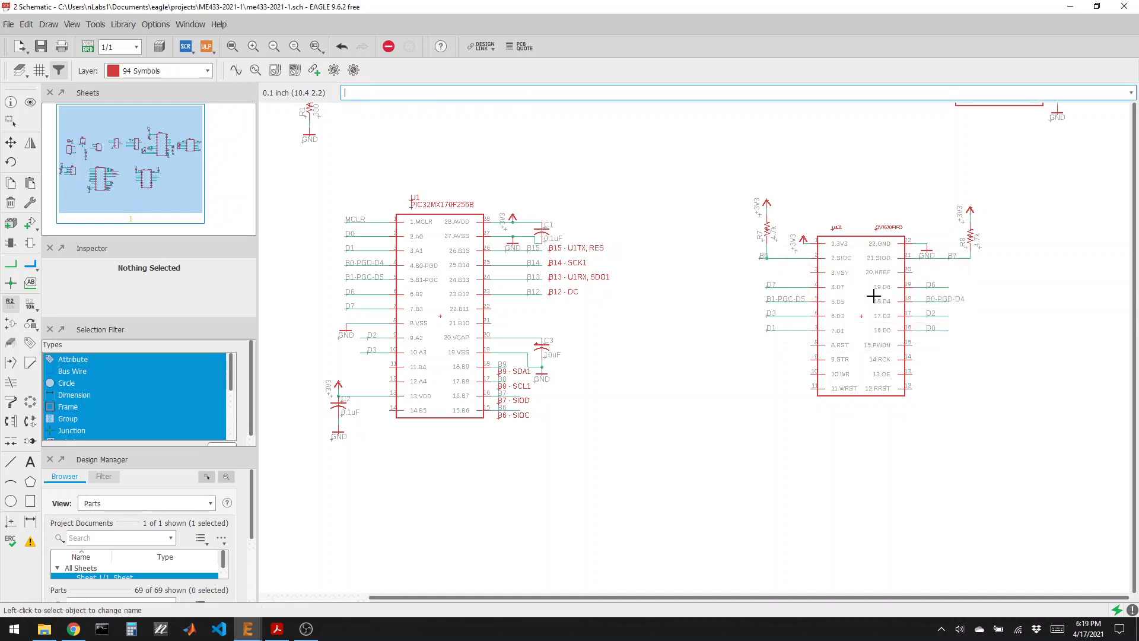
Draw short net wires outward from the camera's VSY and RCK pins
scroll(920, 318, up, 2)
scroll(937, 306, up, 2)
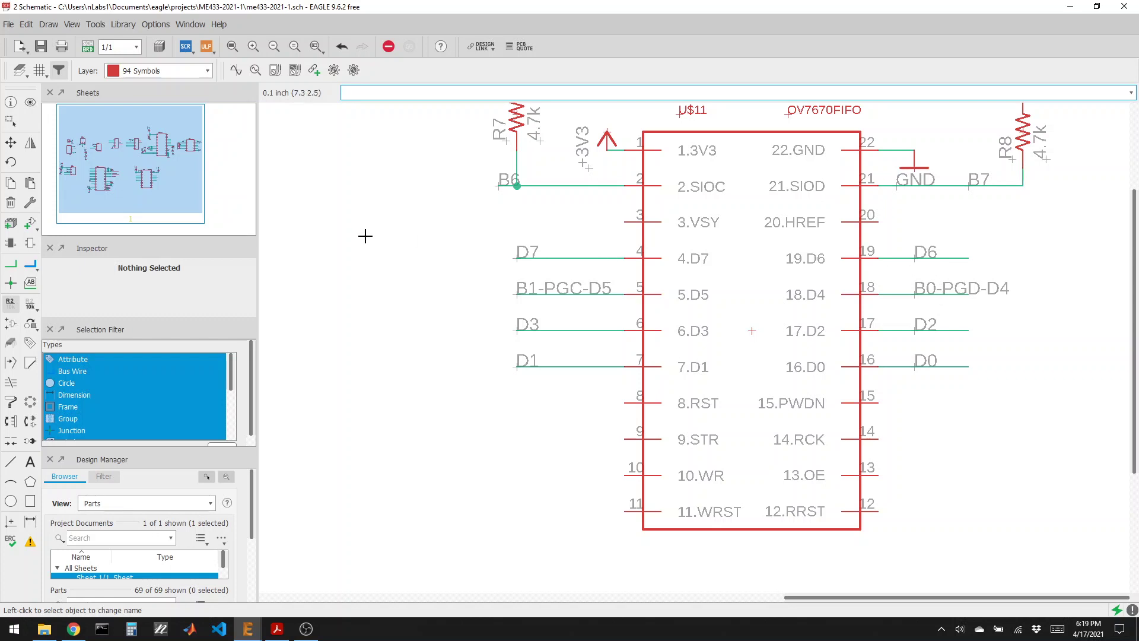
click(10, 266)
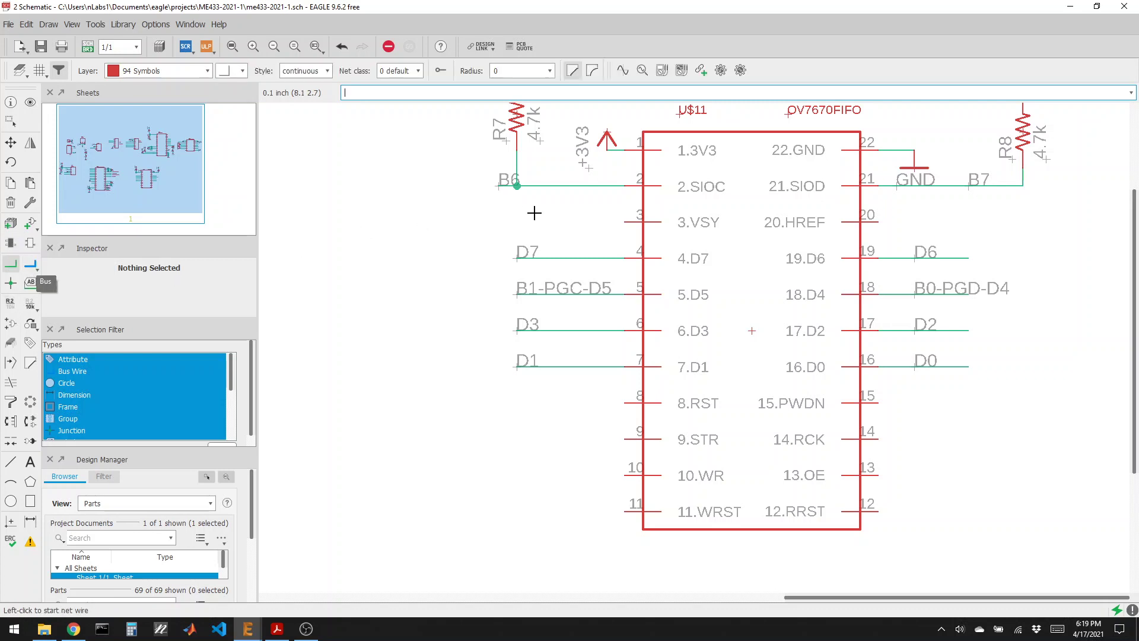
click(624, 222)
double_click(522, 222)
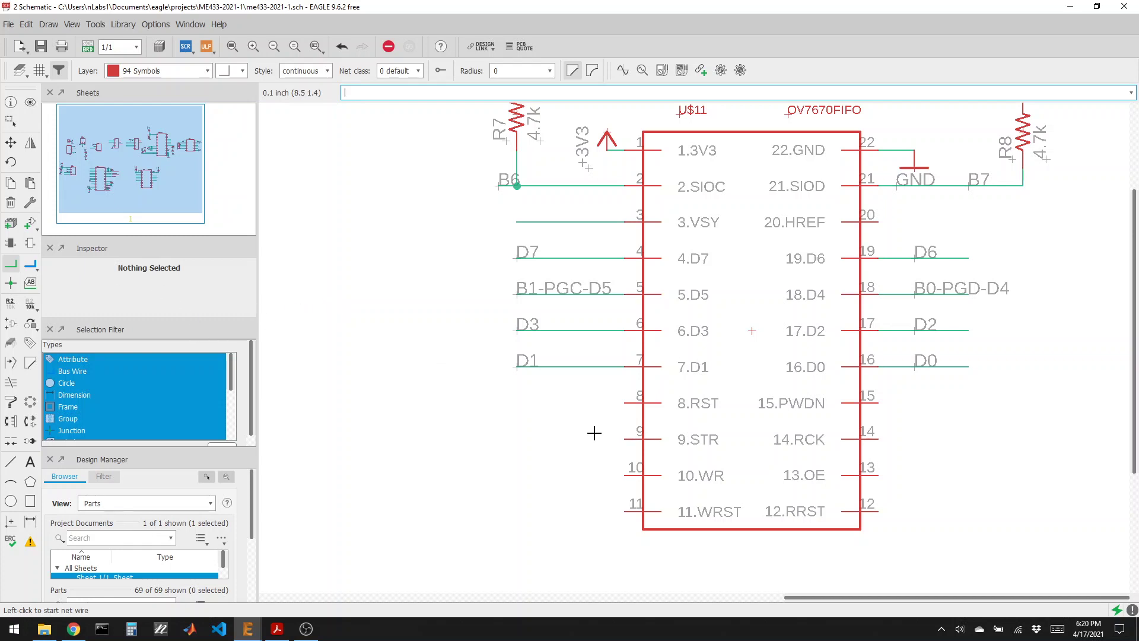
click(878, 439)
double_click(961, 438)
Draw short net wires outward from the camera's WR, WRST and RRST pins
click(625, 475)
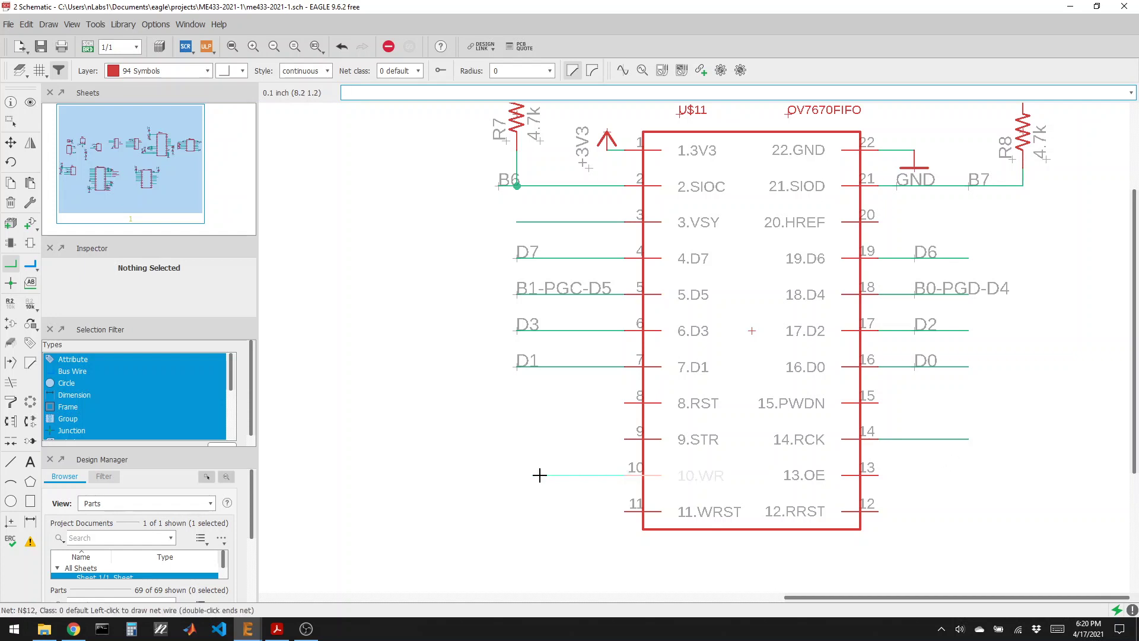
double_click(539, 476)
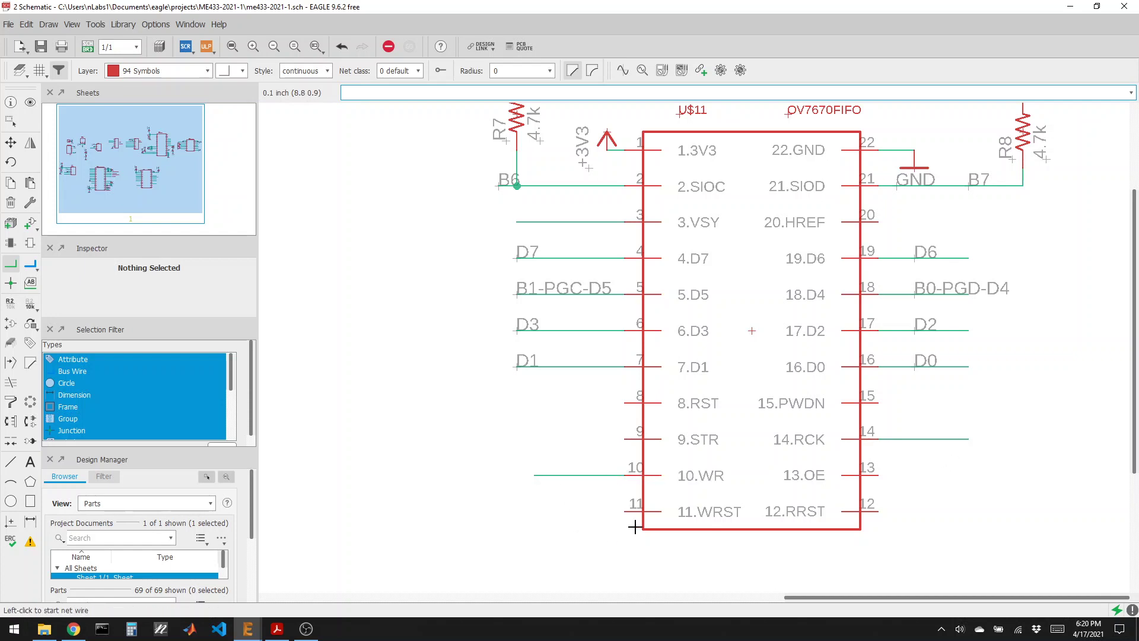
click(624, 512)
double_click(534, 510)
click(878, 511)
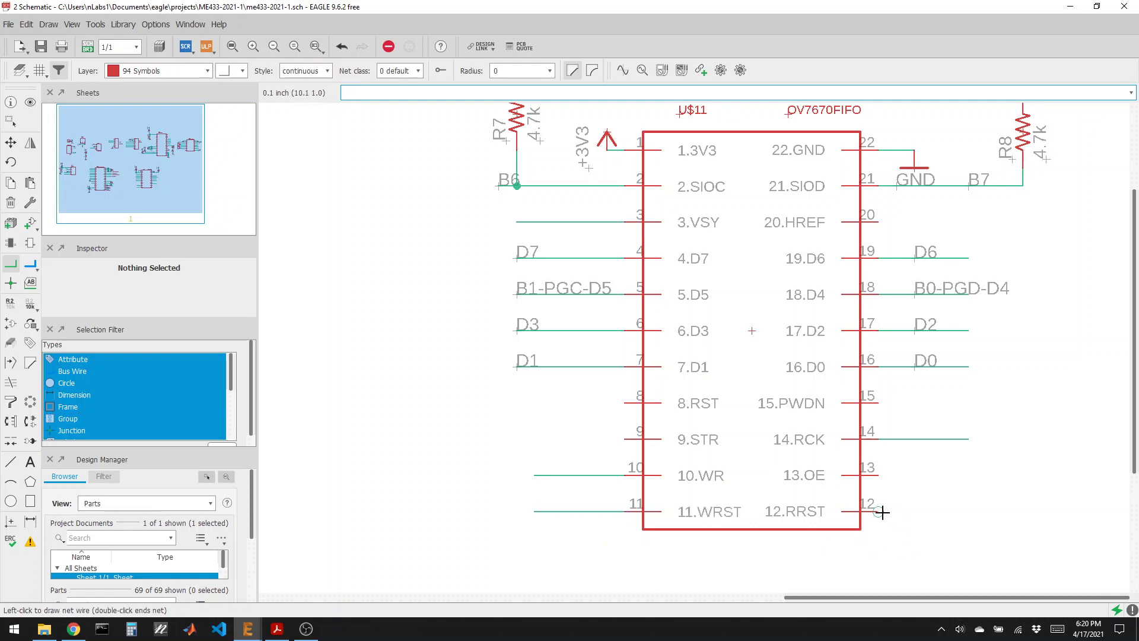
double_click(968, 511)
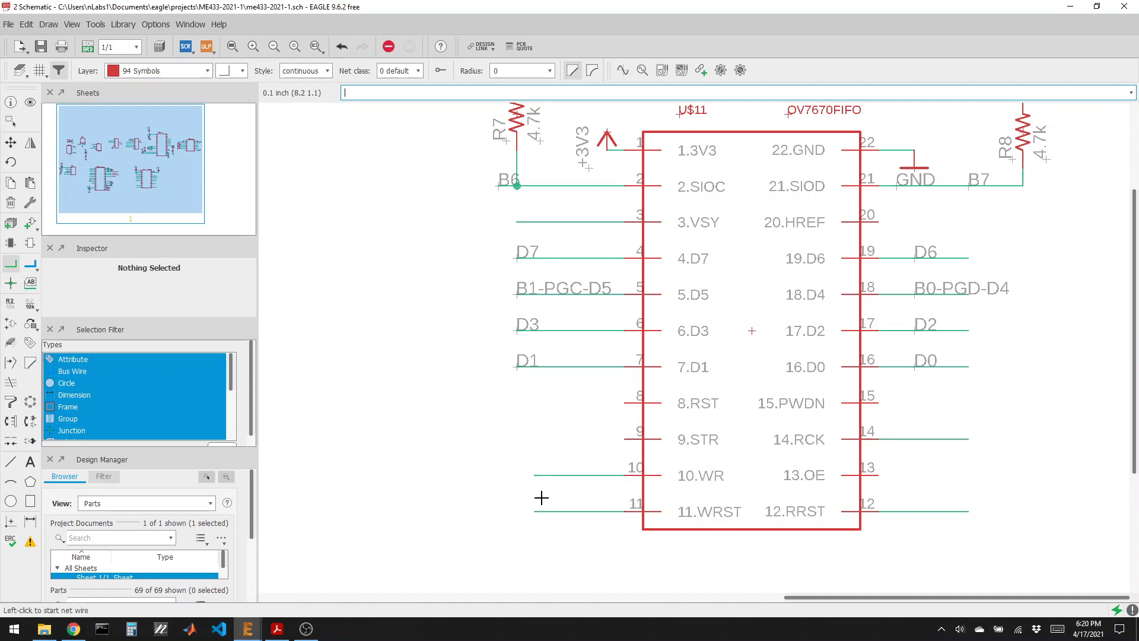
Place net labels on the wires of the camera's WR, WRST, RCK and RRST pins
click(30, 283)
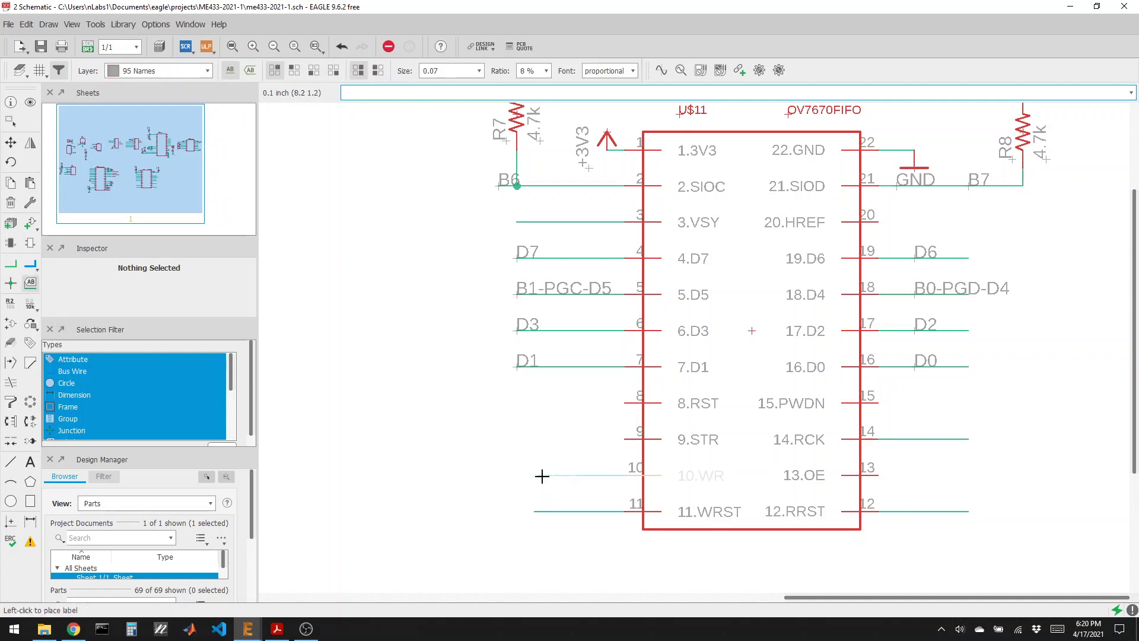
click(542, 476)
click(537, 510)
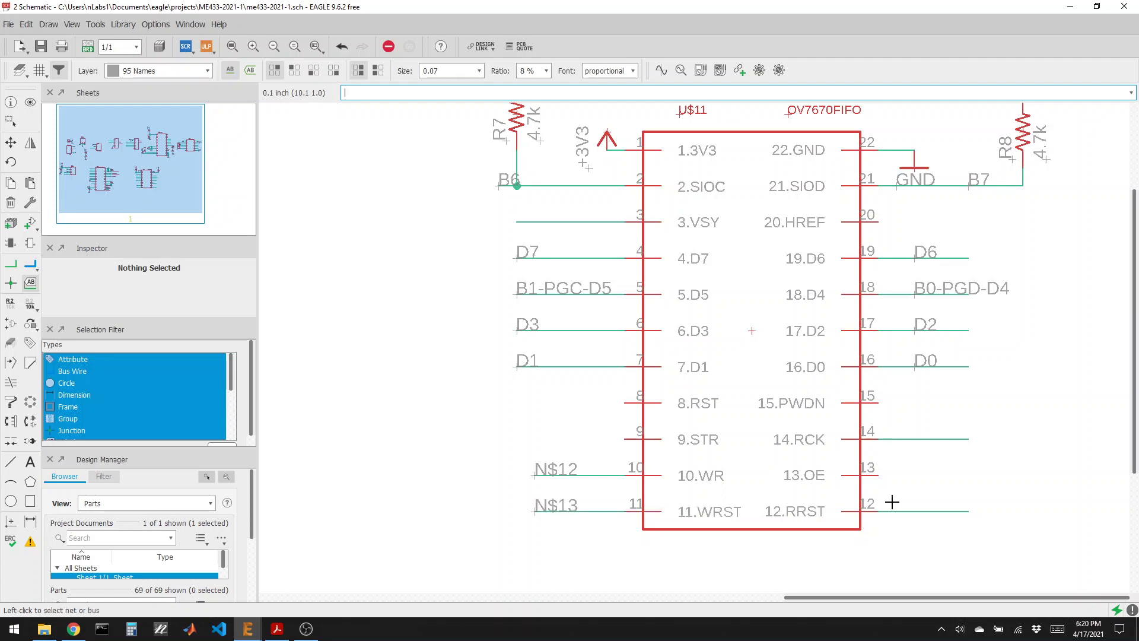
click(930, 439)
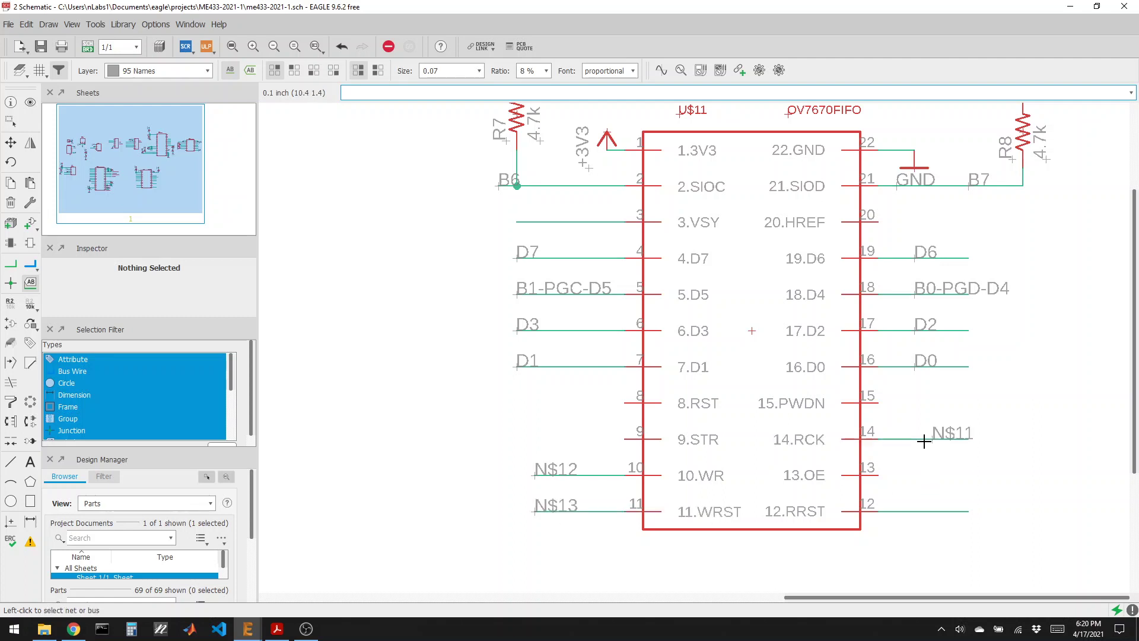
click(941, 516)
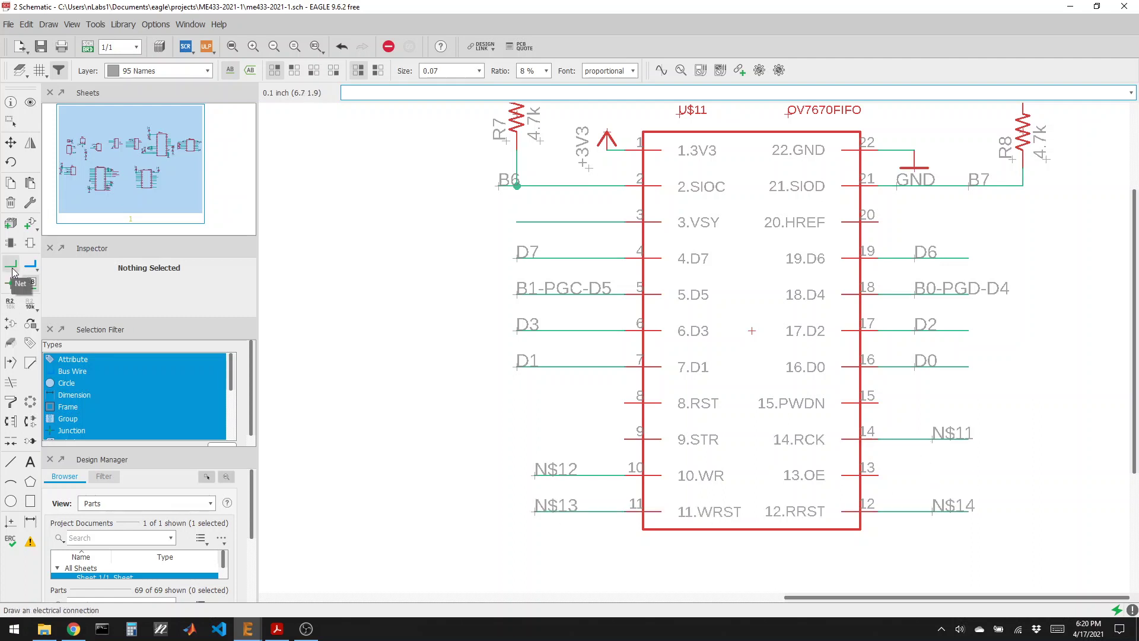
Rename the nets on the camera's WR and WRST pins to WR and WRST
click(10, 302)
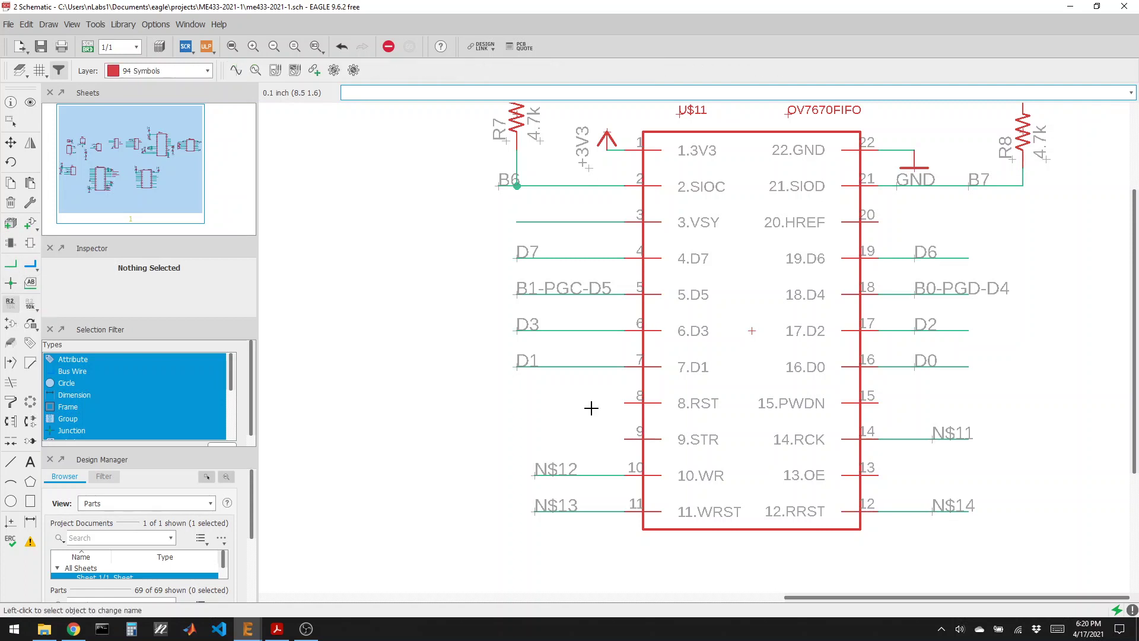
click(551, 482)
text(WR)
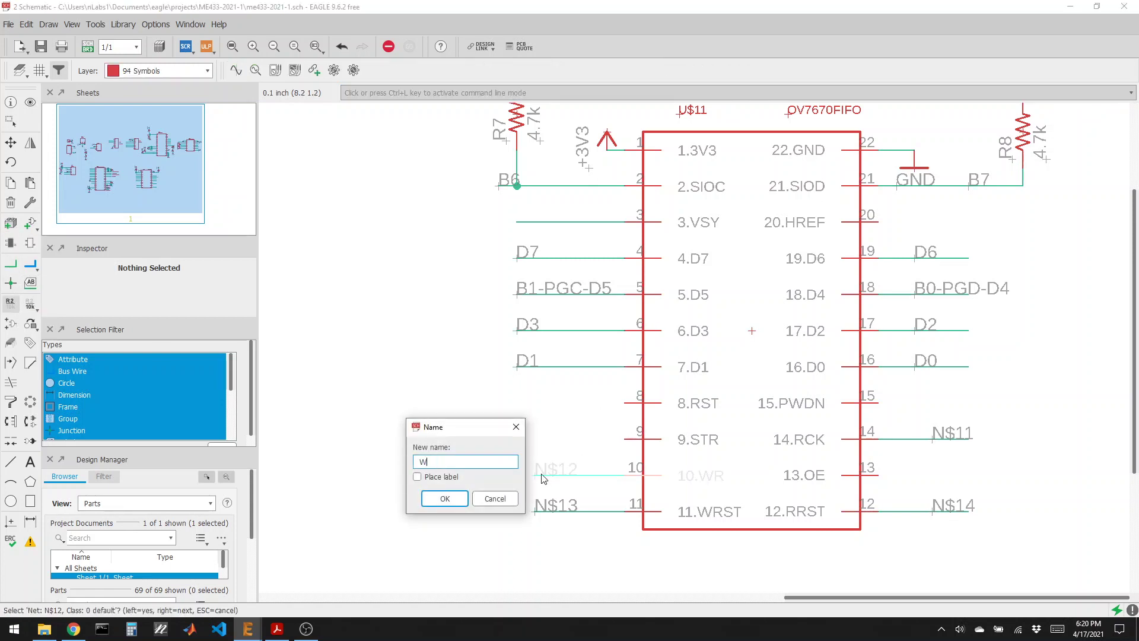
click(457, 502)
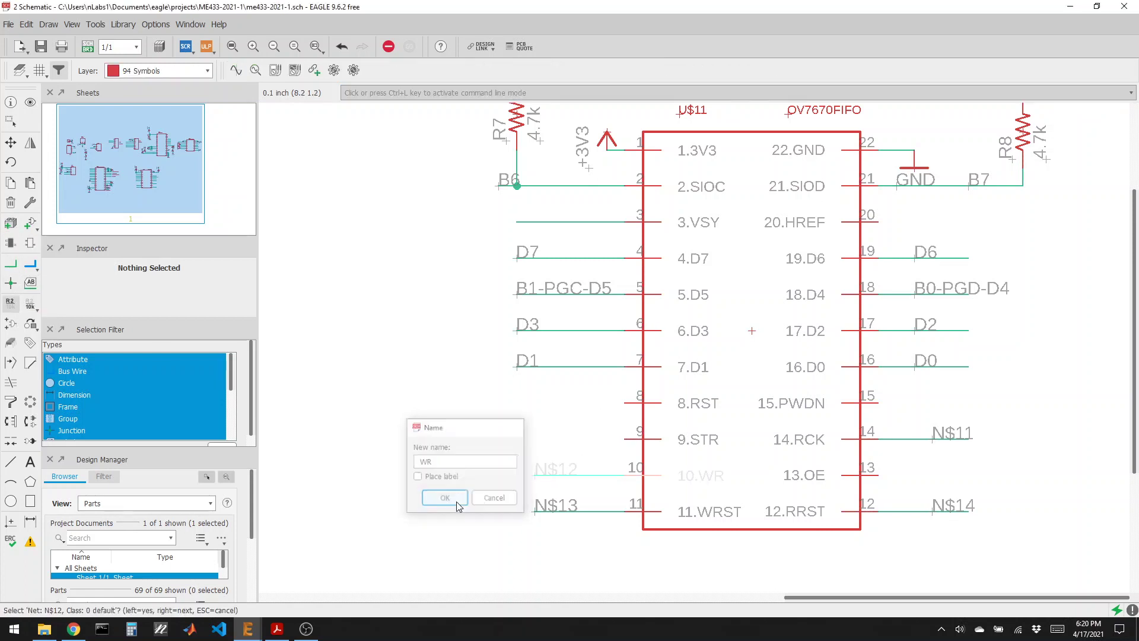
click(543, 505)
text(W)
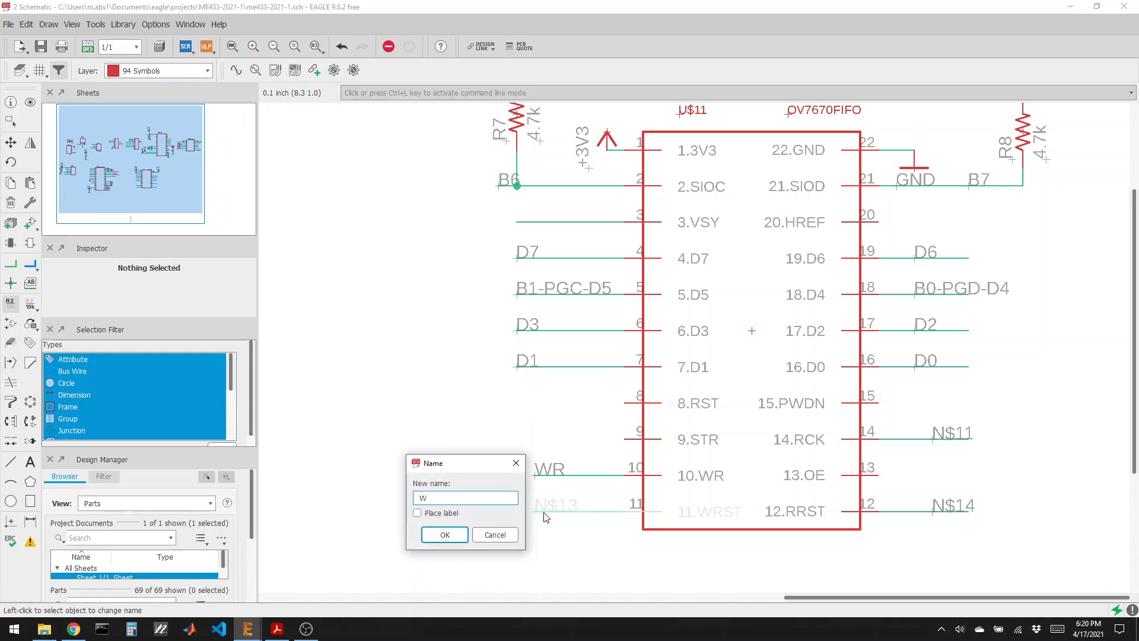
text(RST)
key(Return)
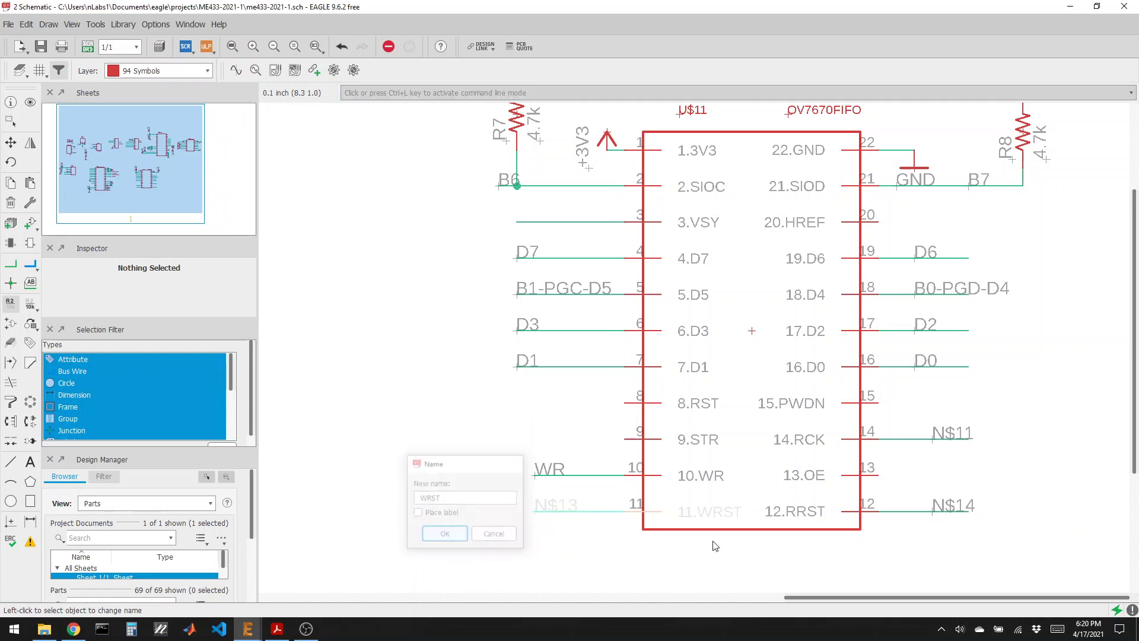
Rename the nets on the camera's RCK and RRST pins to RCK and RRST
click(942, 440)
text(RCK)
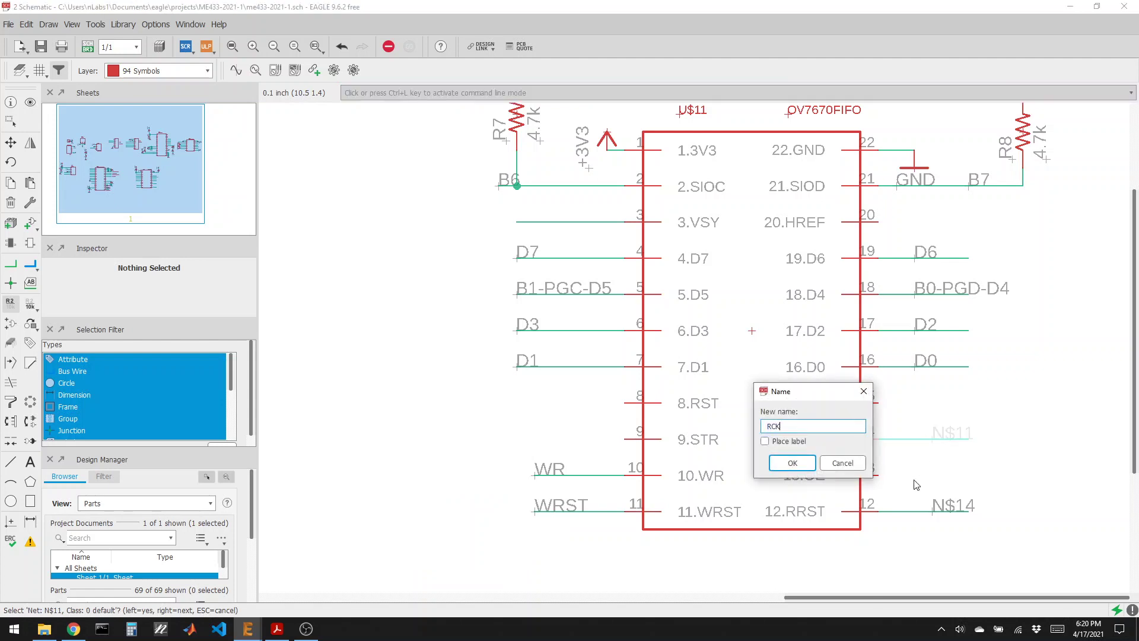
click(780, 463)
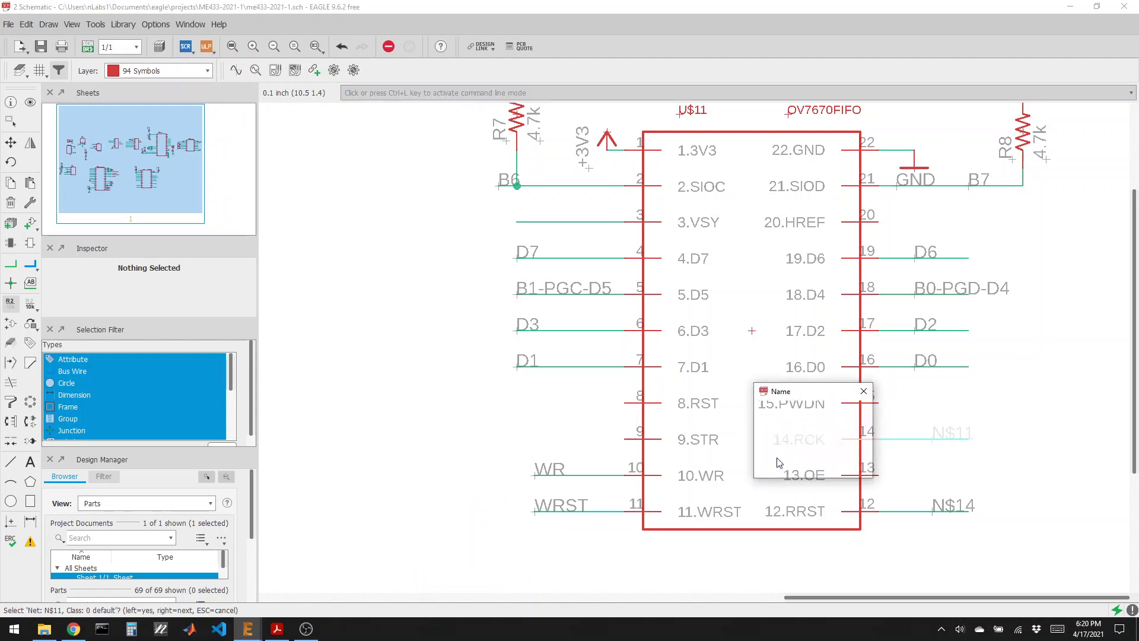
click(939, 513)
text(RRST)
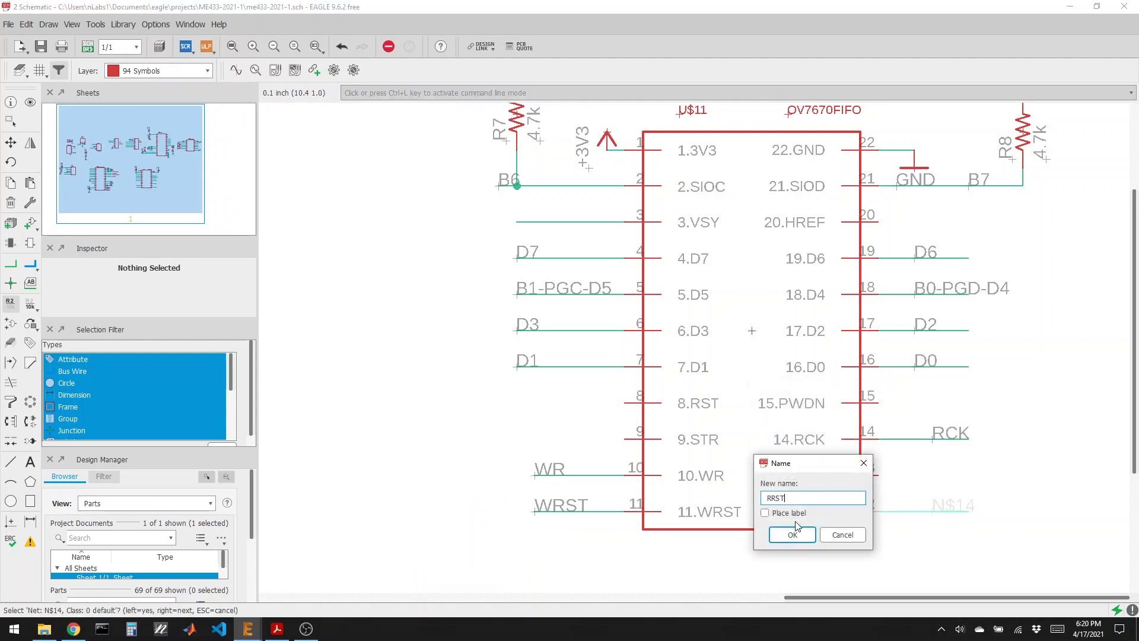
click(793, 534)
Draw short net wires outward from the PIC32's B4 and A4 pins
scroll(991, 463, down, 5)
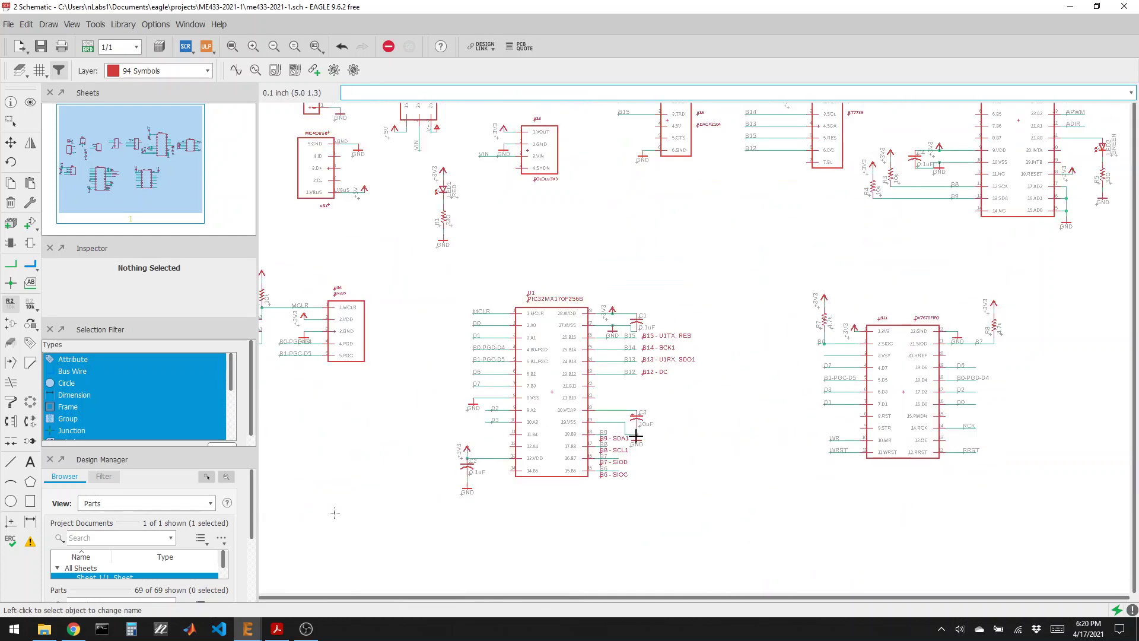
scroll(475, 463, up, 3)
click(11, 263)
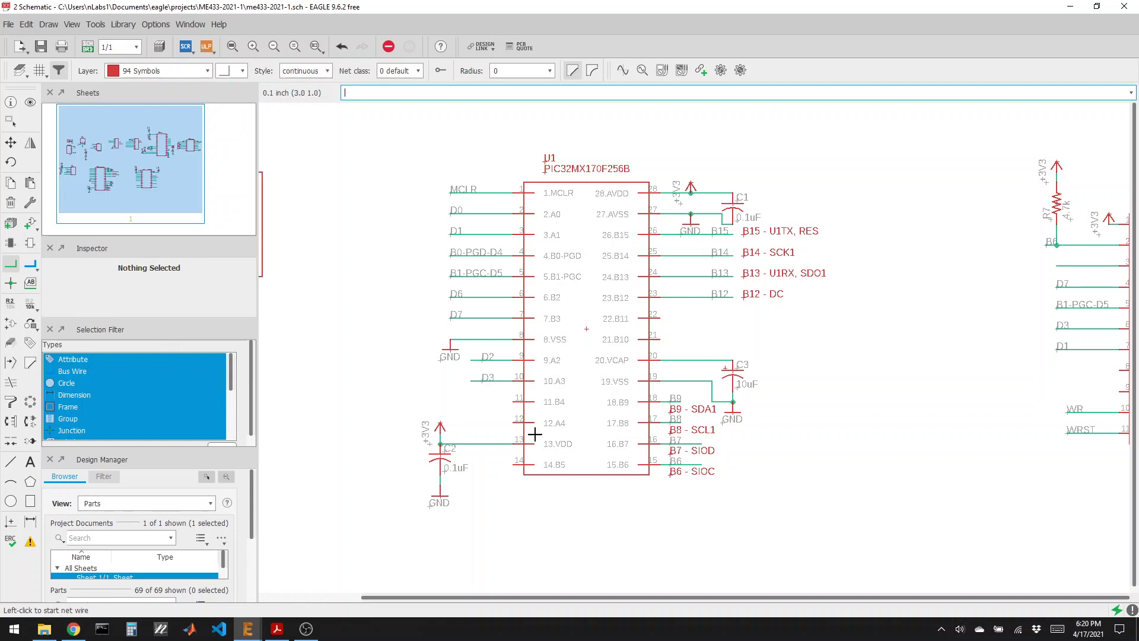
click(514, 402)
click(473, 404)
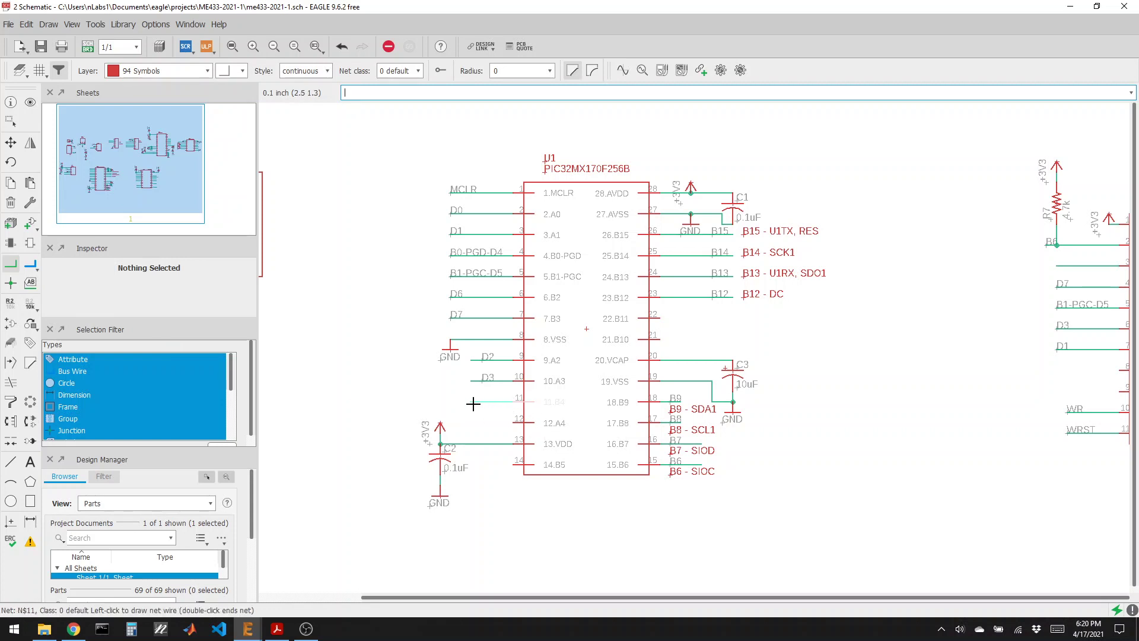
double_click(469, 406)
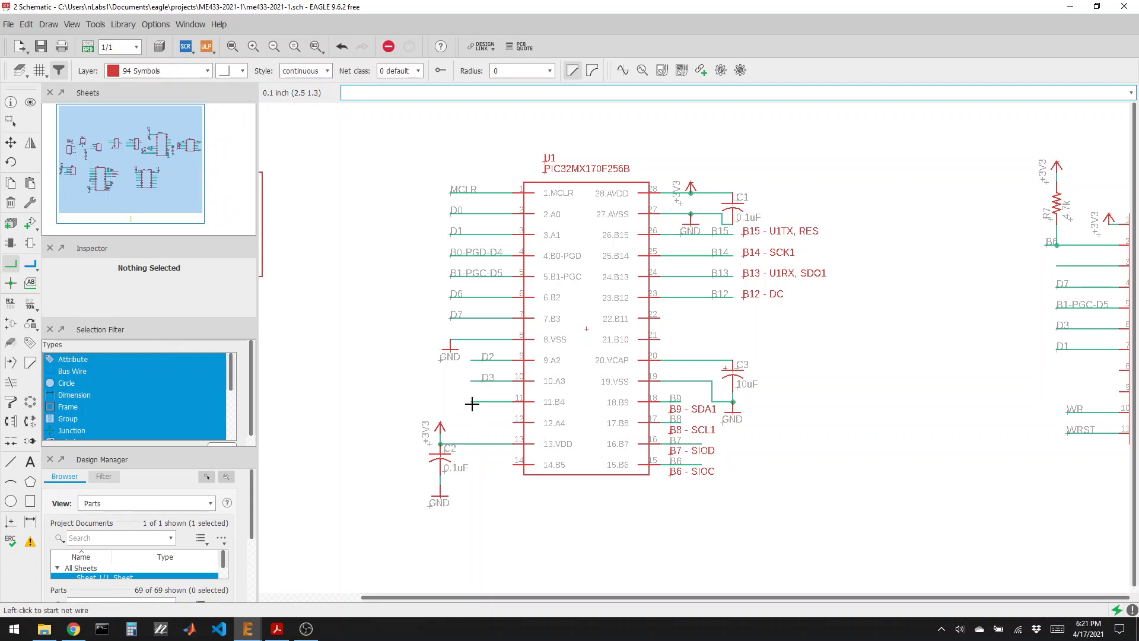
click(515, 423)
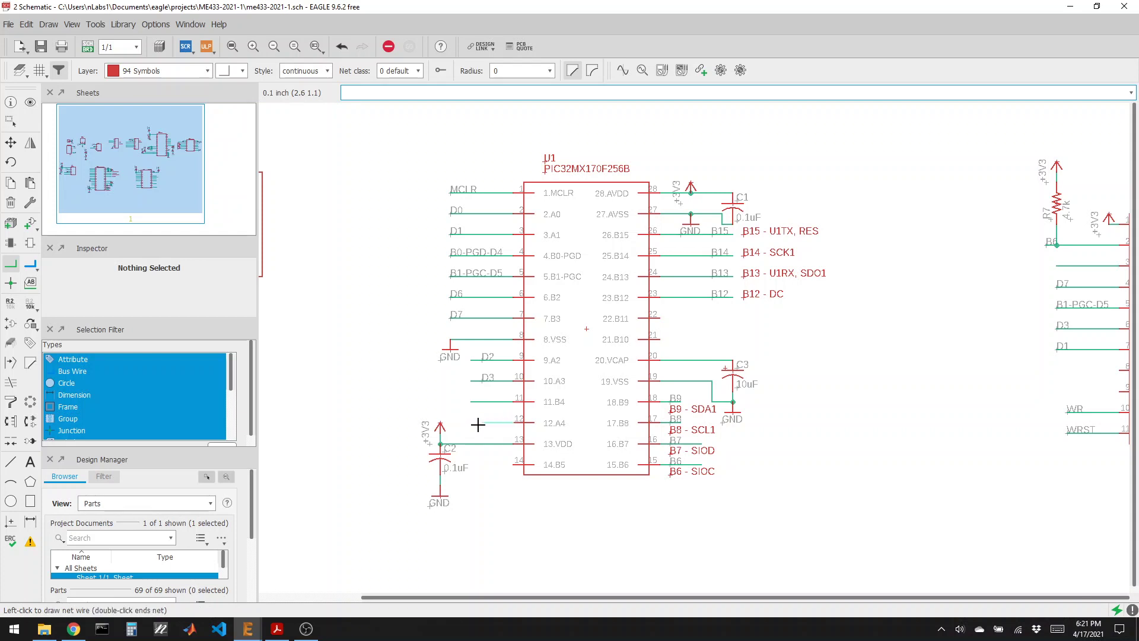
double_click(472, 423)
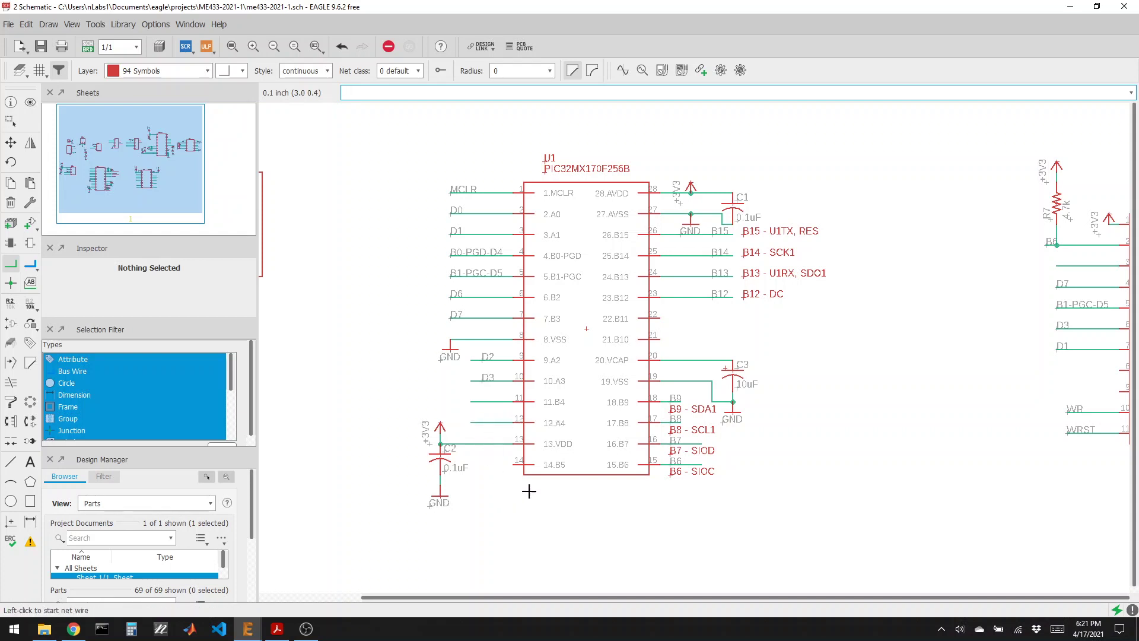
Draw short net wires outward from the PIC32's B5 and B10 pins
click(520, 470)
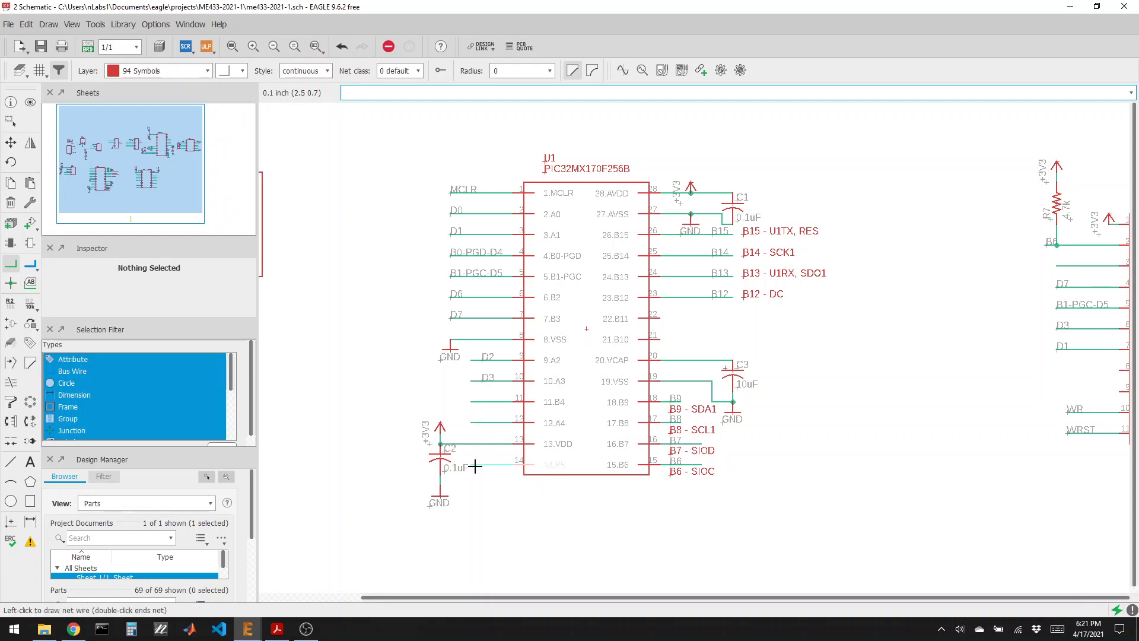
double_click(471, 465)
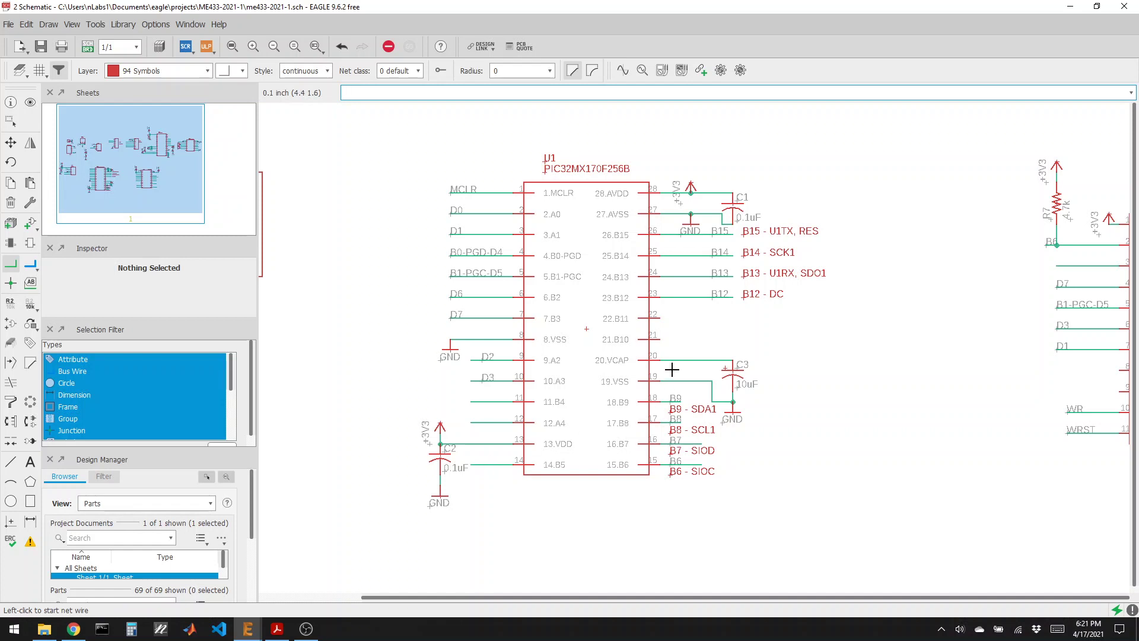
click(661, 339)
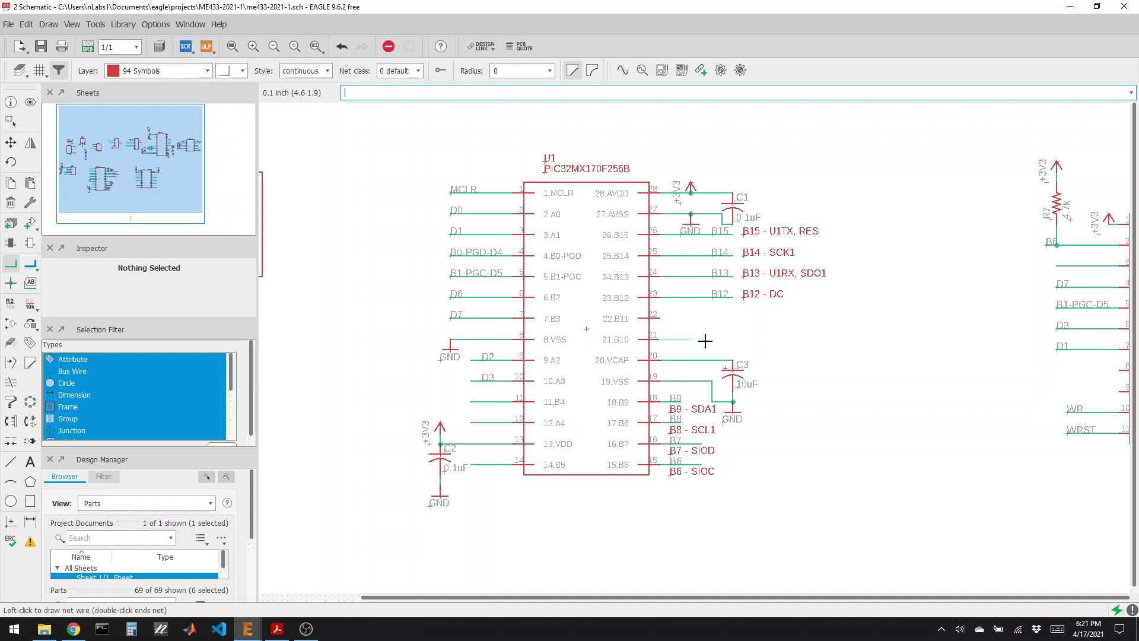
double_click(731, 340)
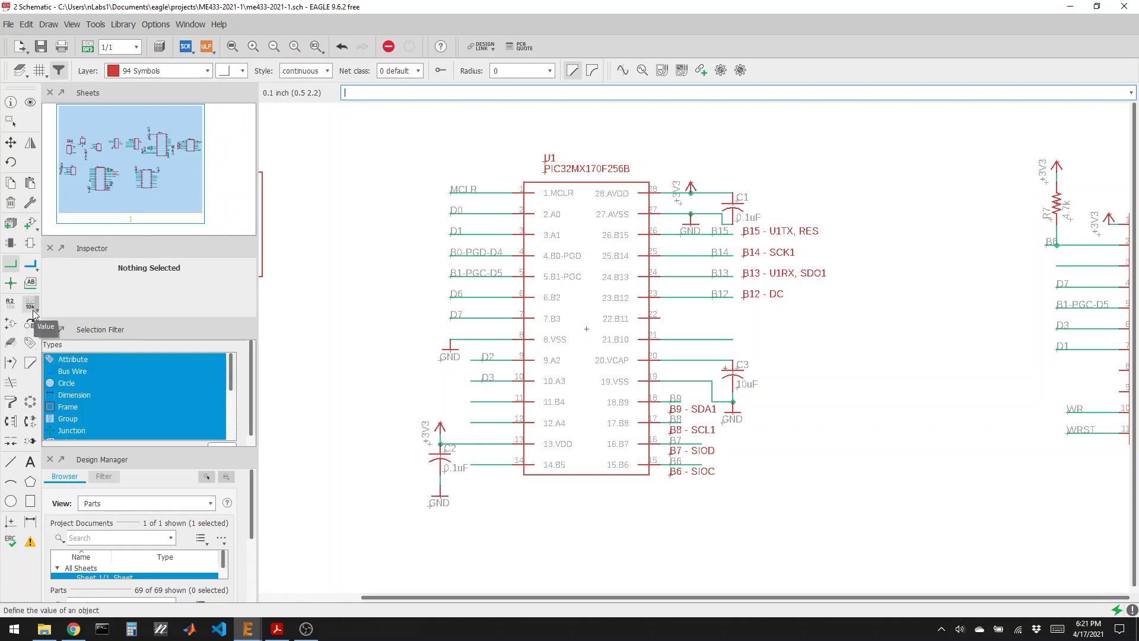
Place net labels on the wires of the PIC32's B4, A4, B5 and B10 pins
click(30, 283)
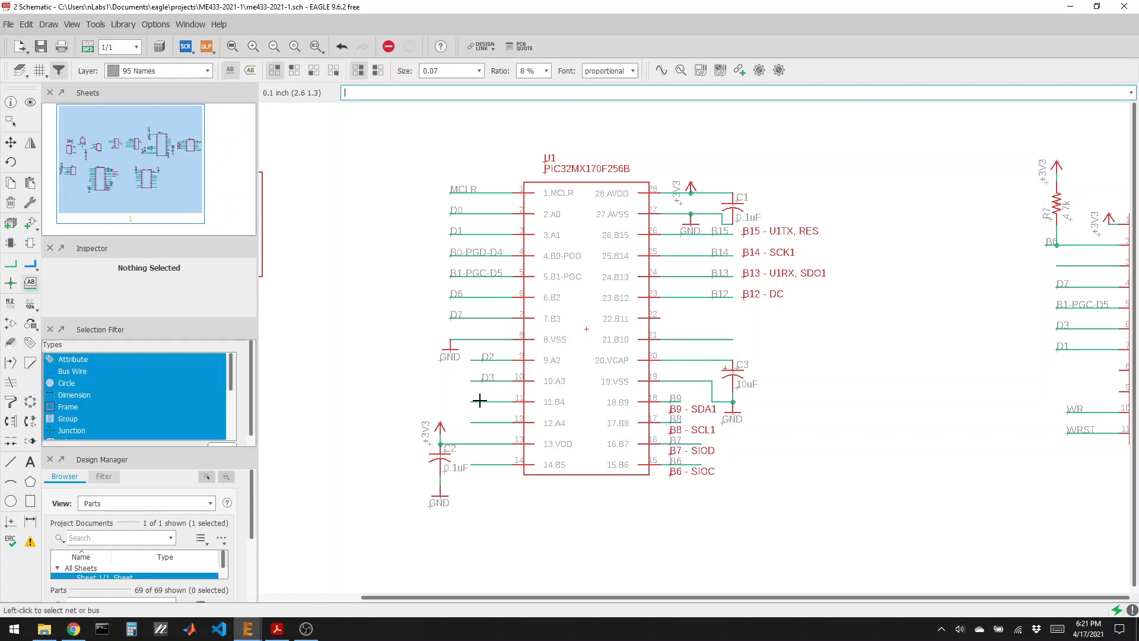
double_click(479, 401)
double_click(479, 423)
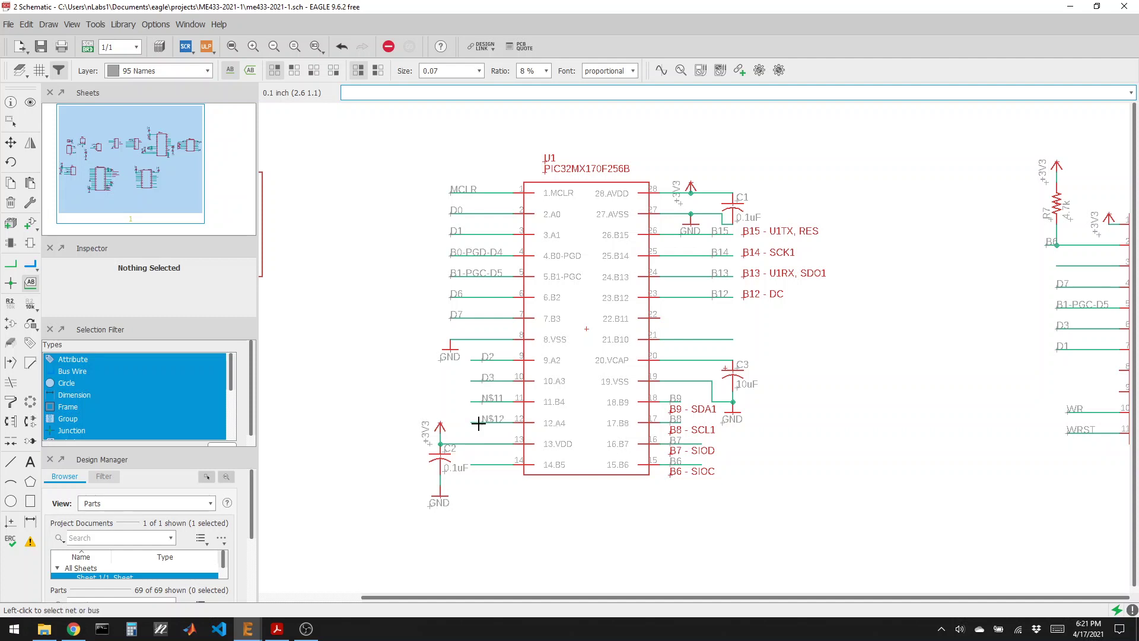
double_click(486, 464)
double_click(685, 340)
Rename the nets on the PIC32's B4 and A4 pins to VSY and RCK, merging RCK with the camera's net
click(10, 302)
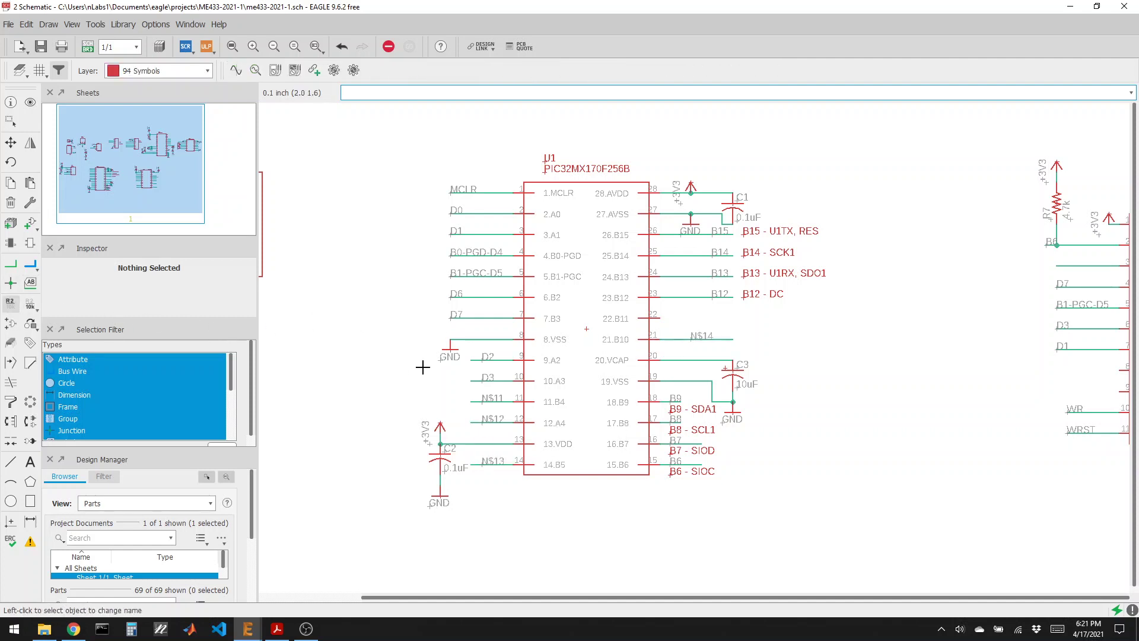
click(488, 409)
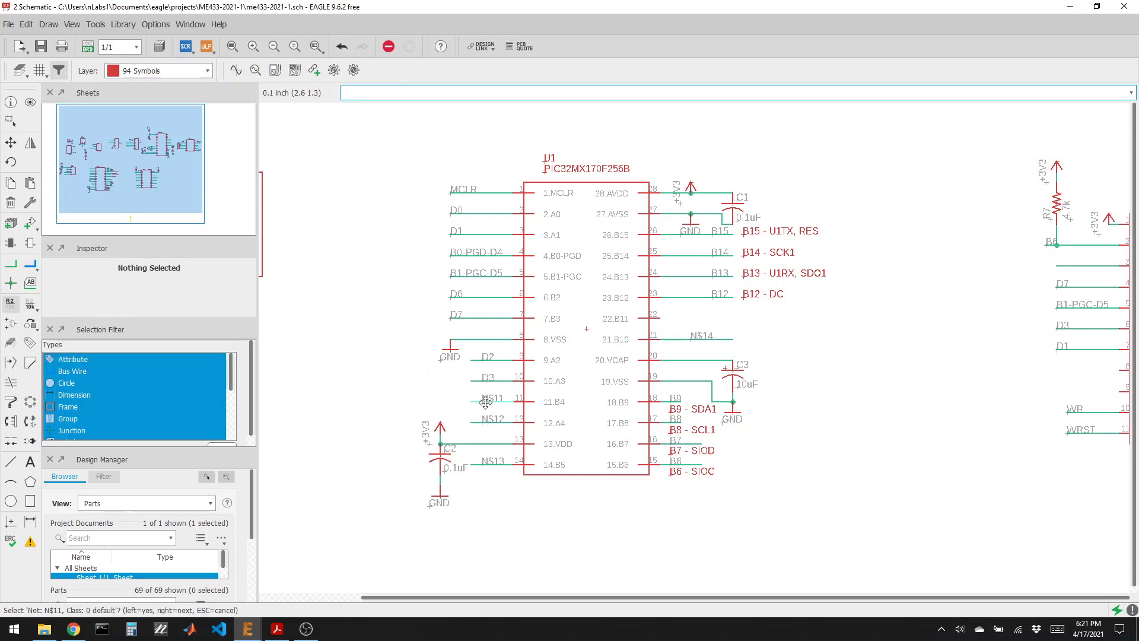
click(488, 407)
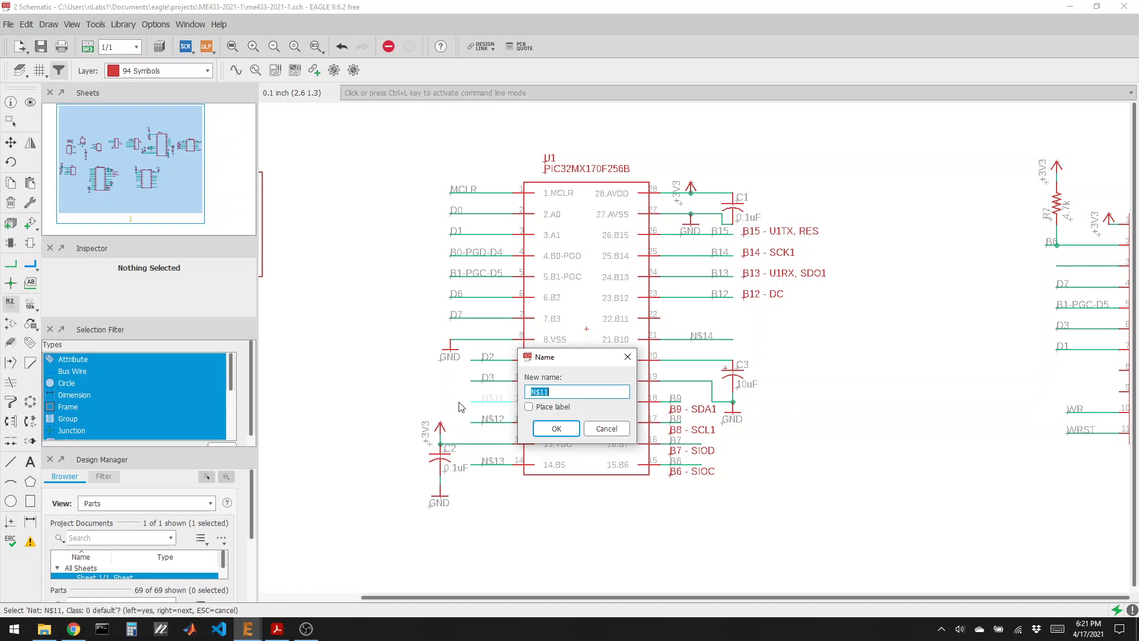
text(VSY)
click(557, 428)
click(484, 420)
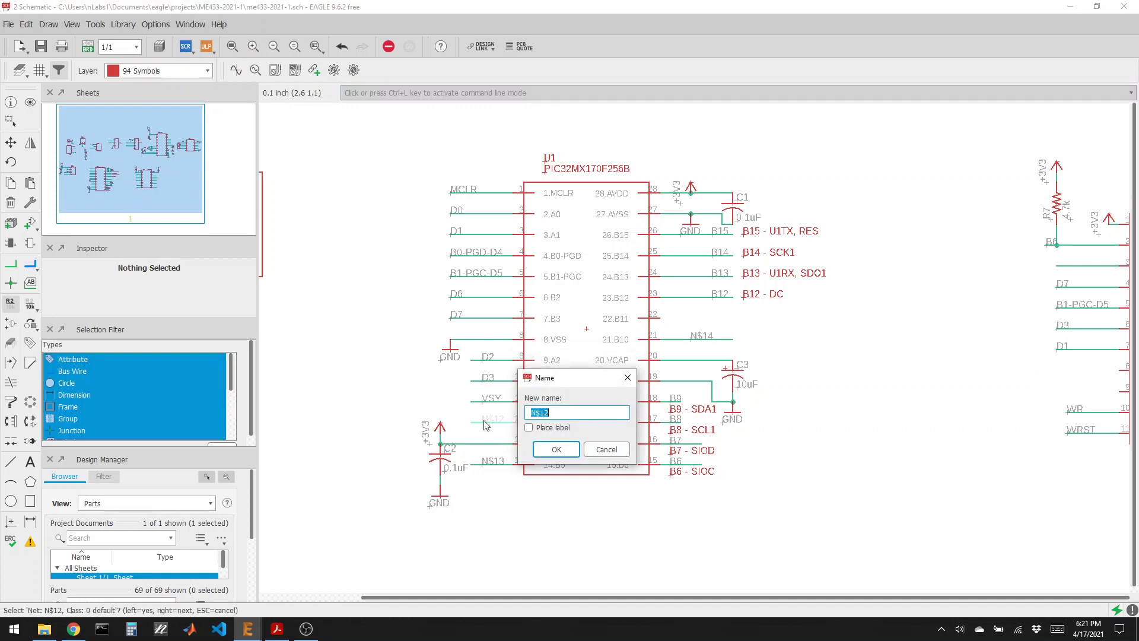
text(RCK)
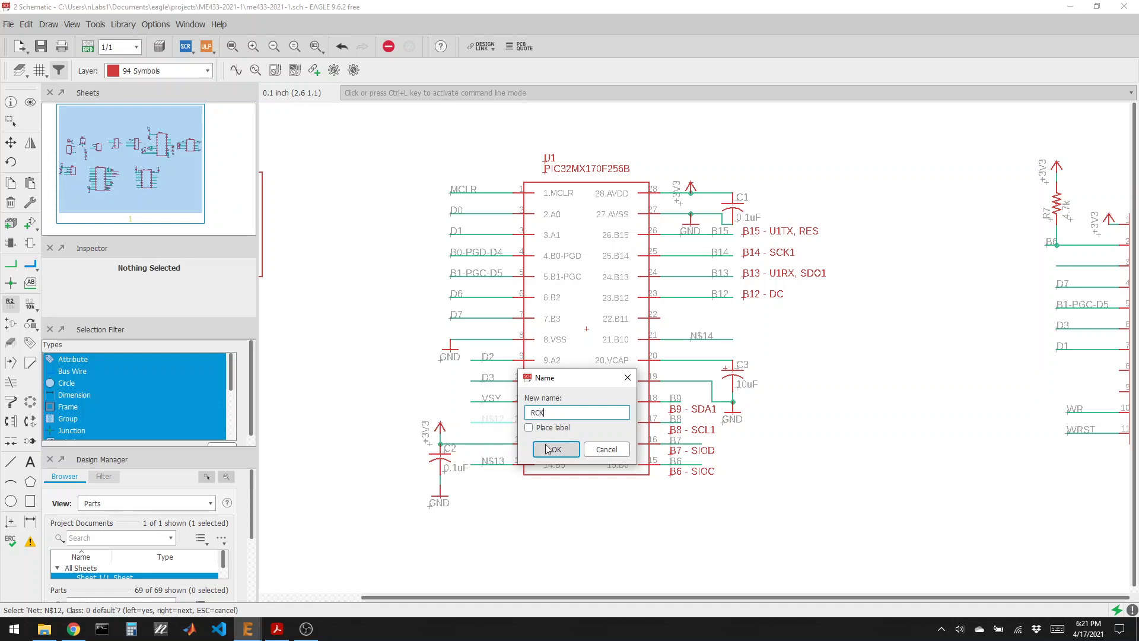
click(557, 449)
click(525, 465)
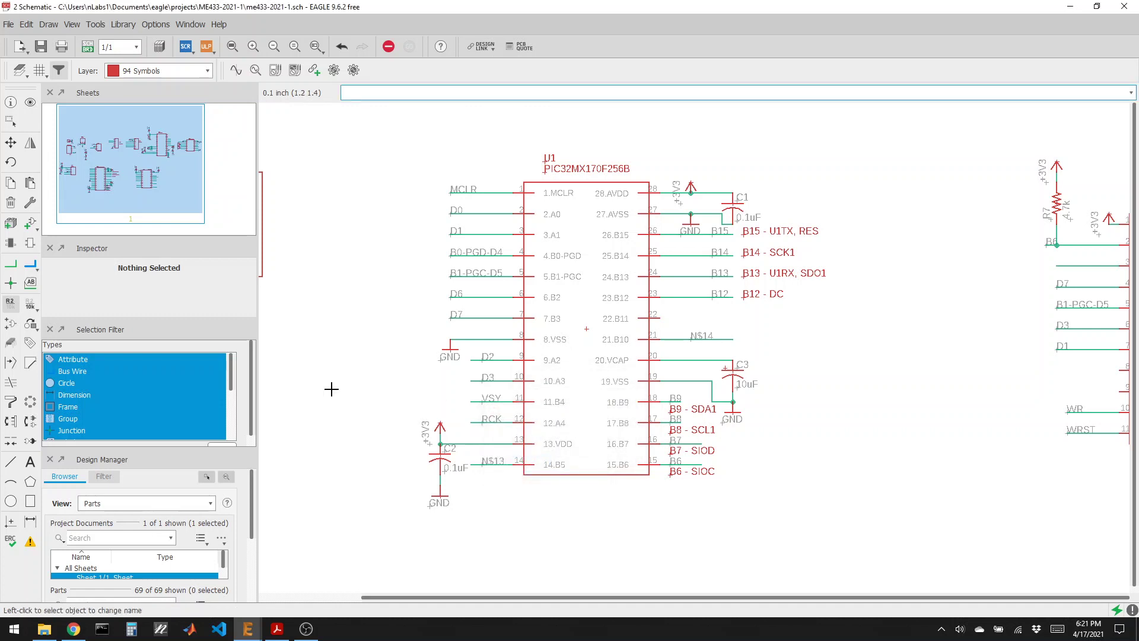
Place a net label on the wire of the camera's VSY pin
scroll(331, 389, down, 1)
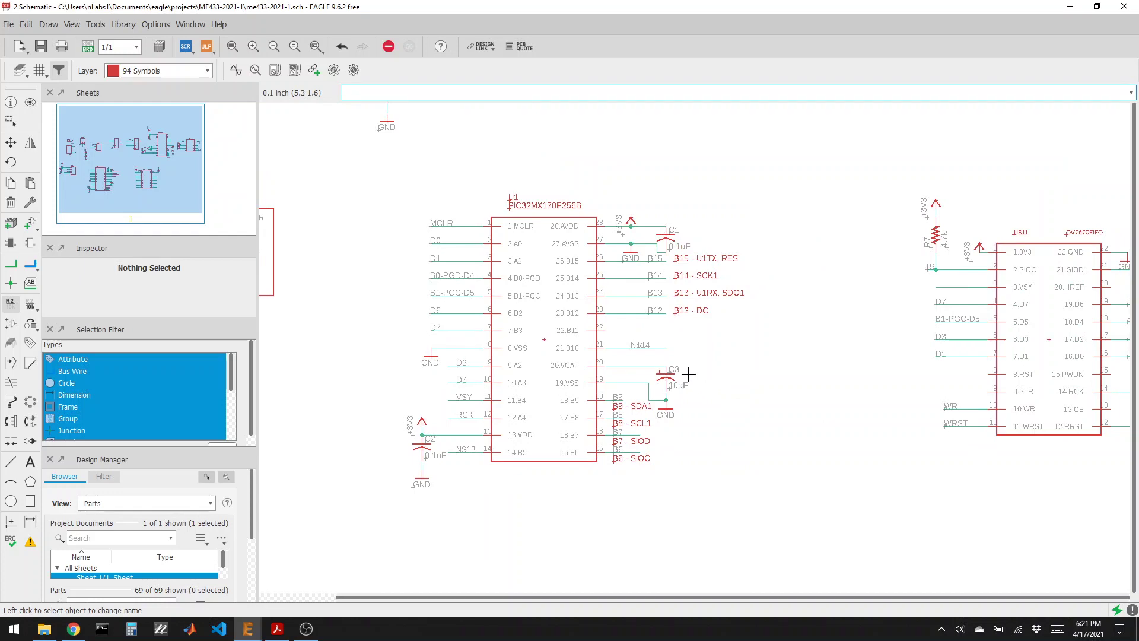
scroll(689, 375, down, 1)
scroll(913, 317, up, 2)
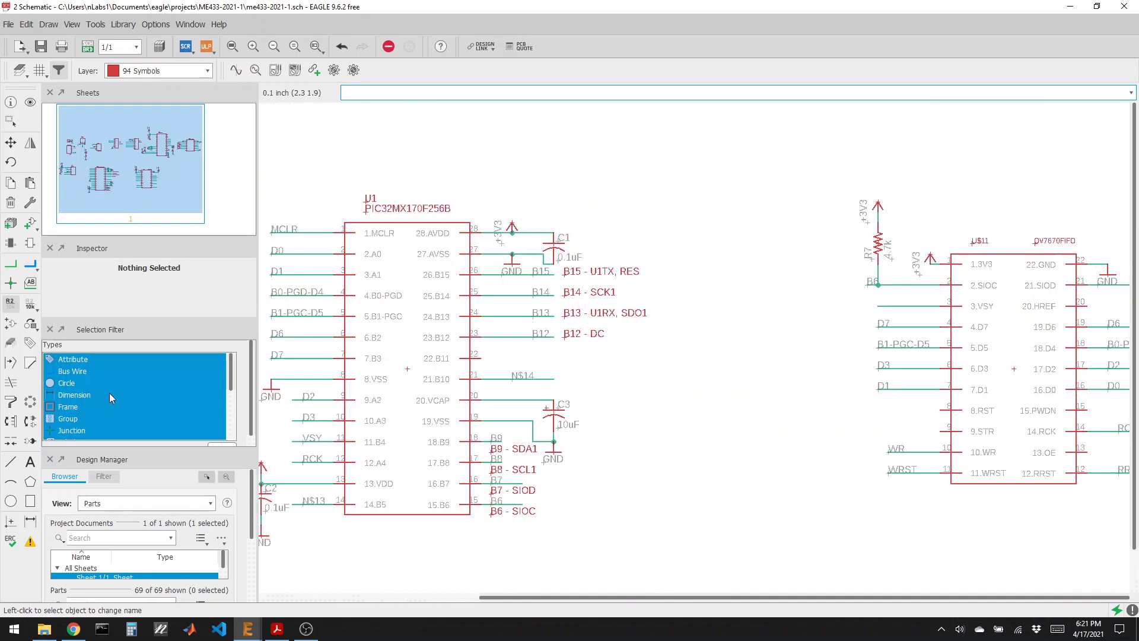
click(30, 283)
click(889, 304)
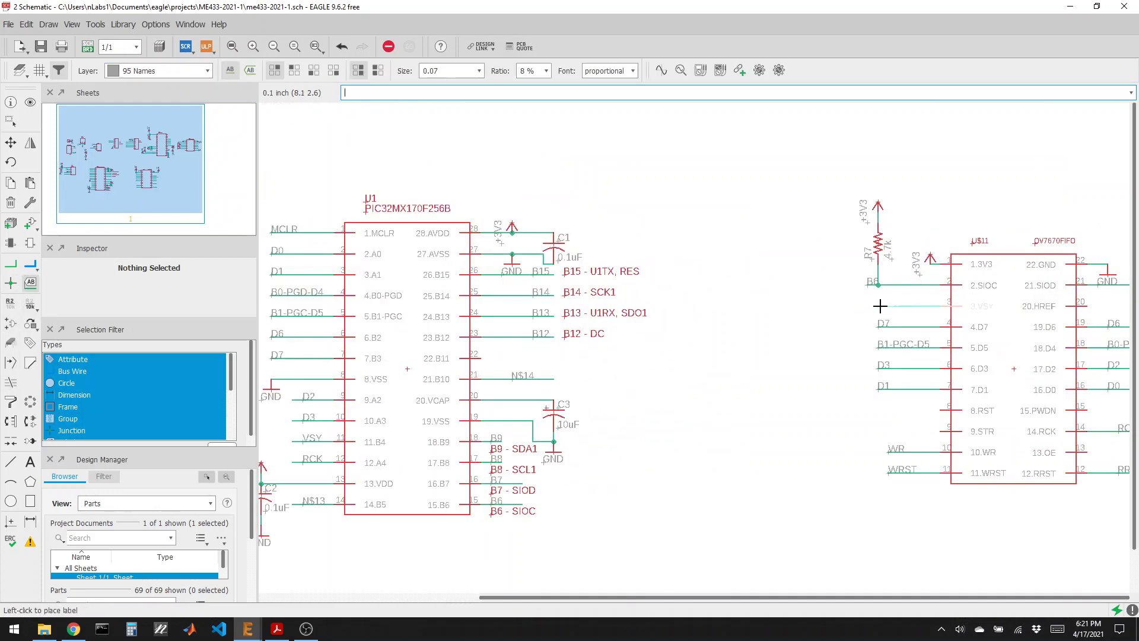
click(888, 304)
Rename the net on the camera's VSY pin to VSY and connect it to the PIC32's VSY net
click(10, 301)
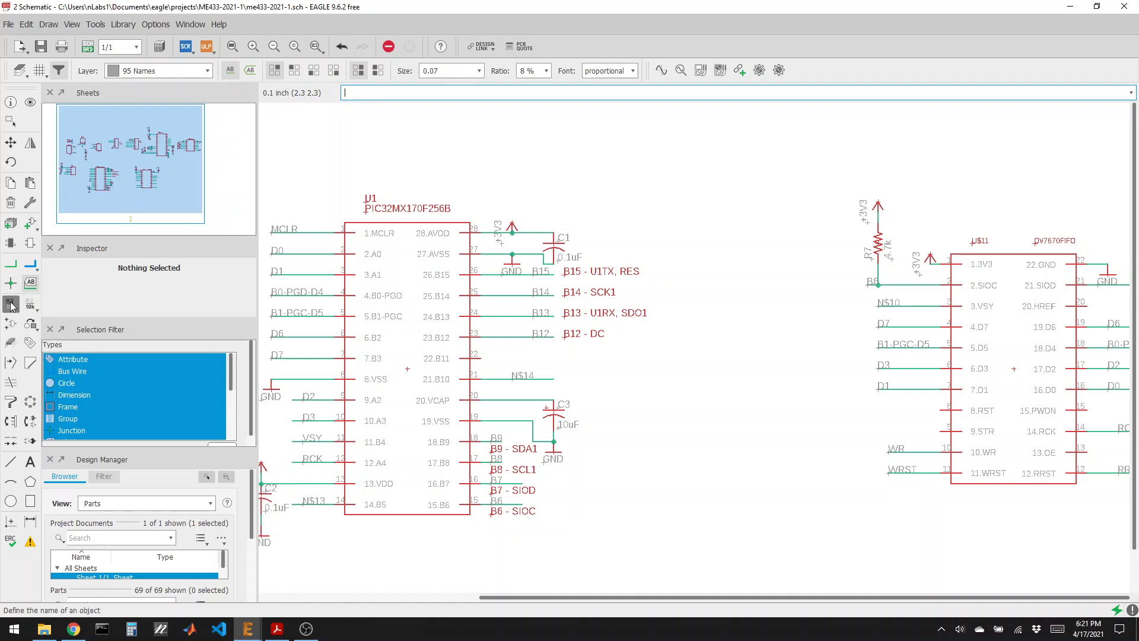
click(883, 308)
text(VSY)
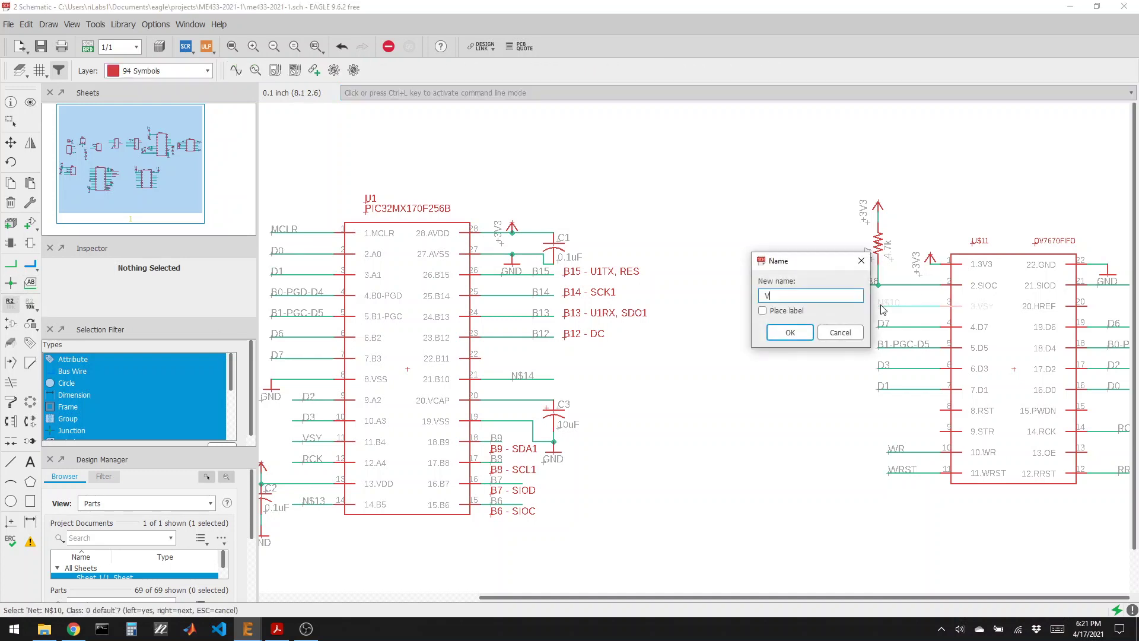
click(790, 333)
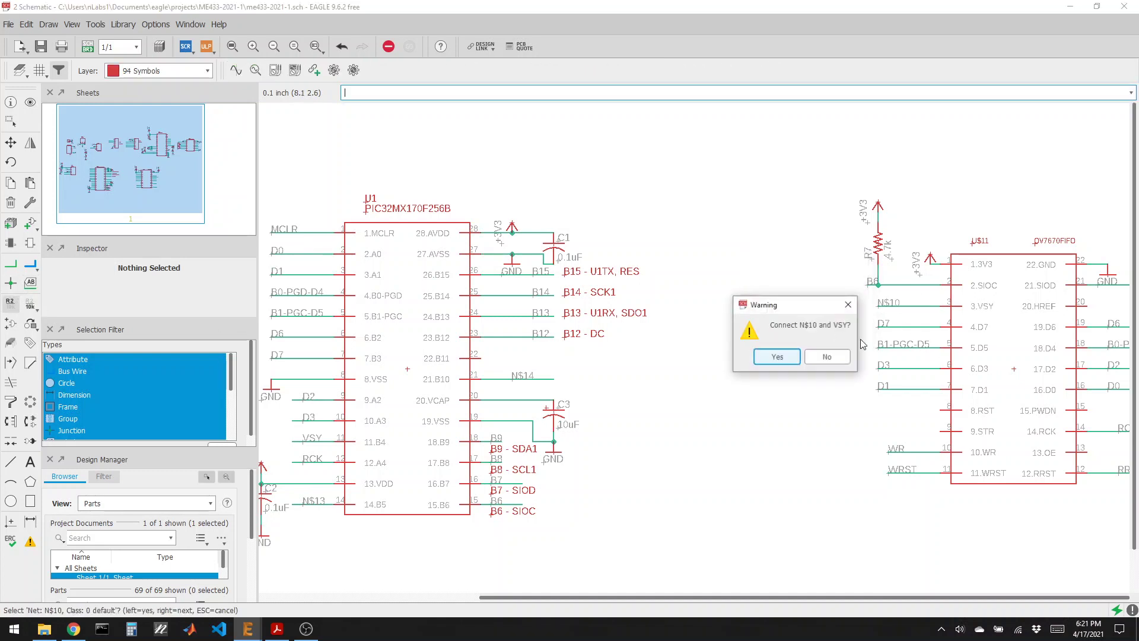
click(781, 356)
Rename the net on the PIC32's B5 pin to WR and connect it to the camera's WR net
scroll(884, 376, down, 3)
scroll(486, 485, up, 3)
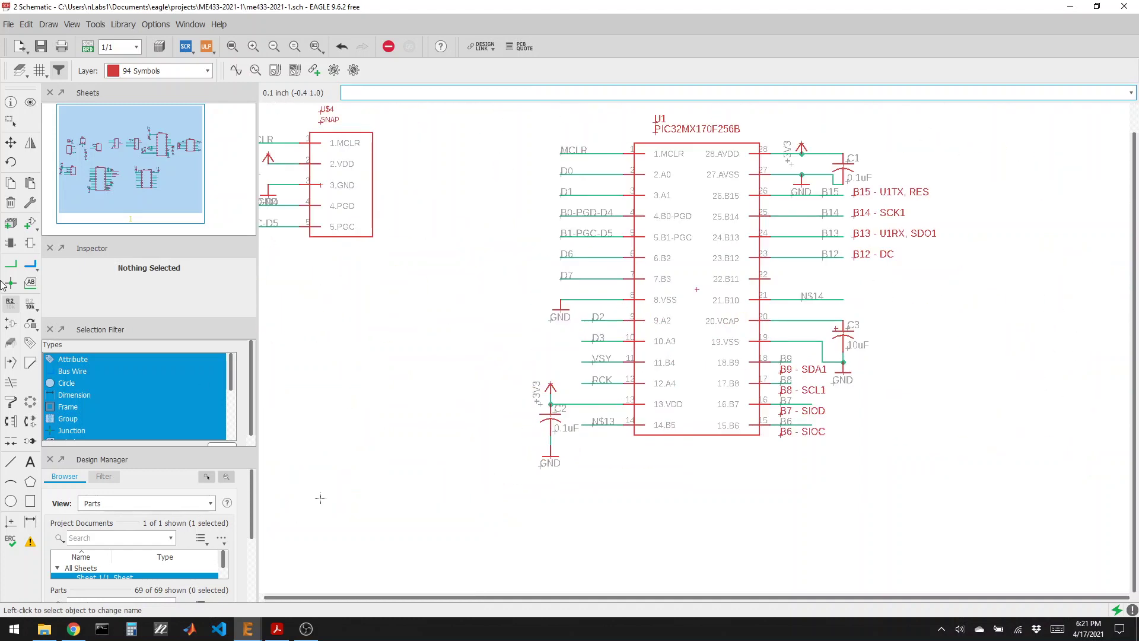
click(589, 426)
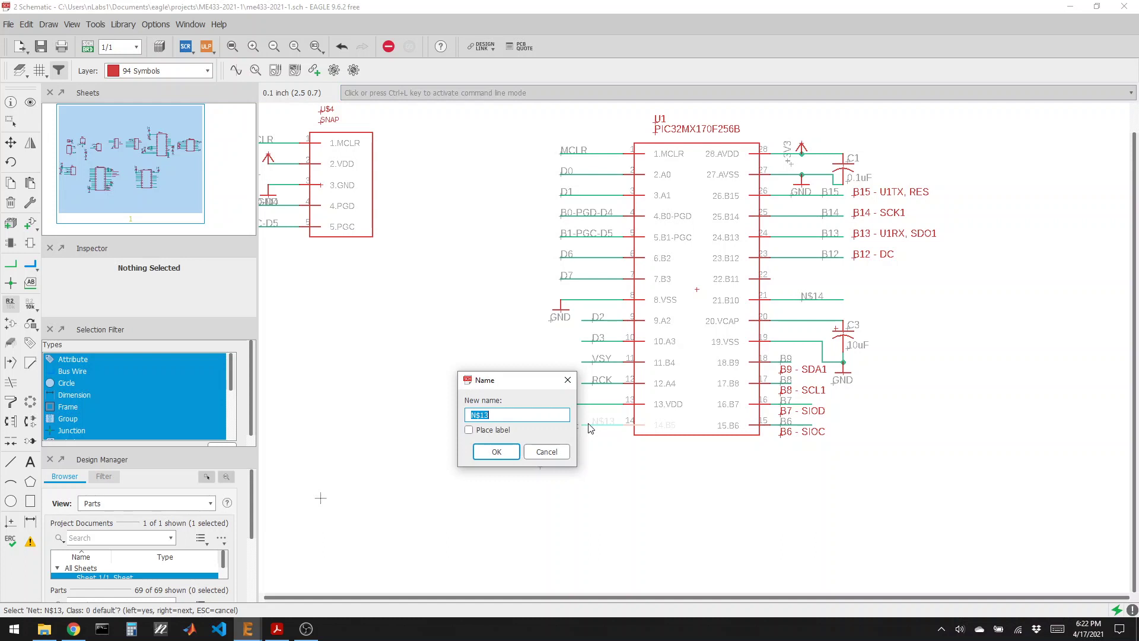
text(WR)
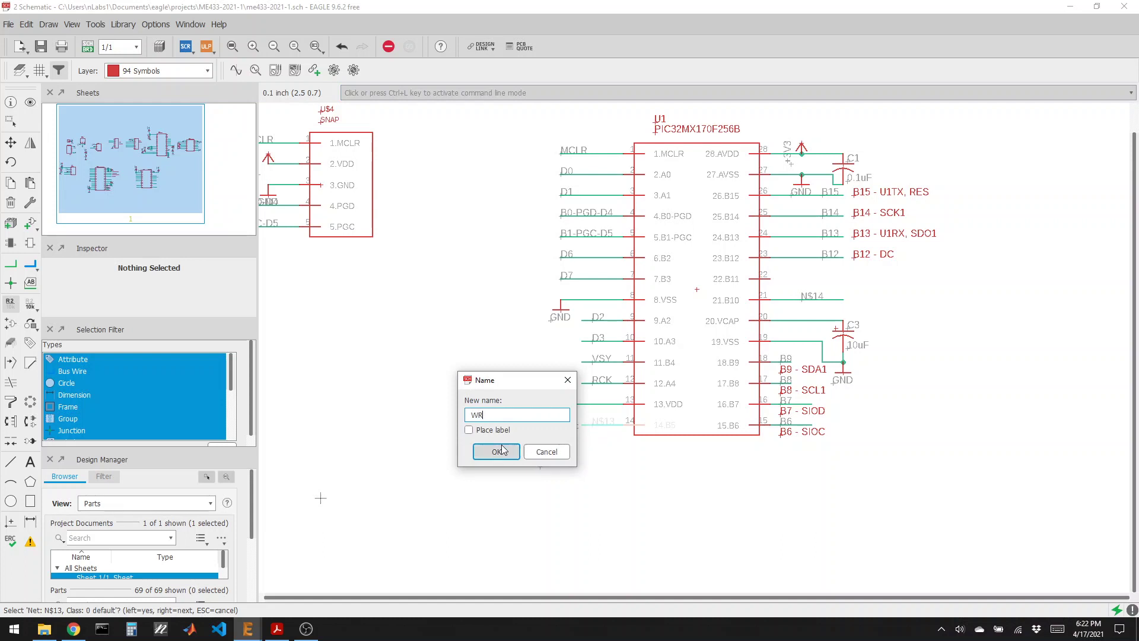
click(496, 452)
click(473, 469)
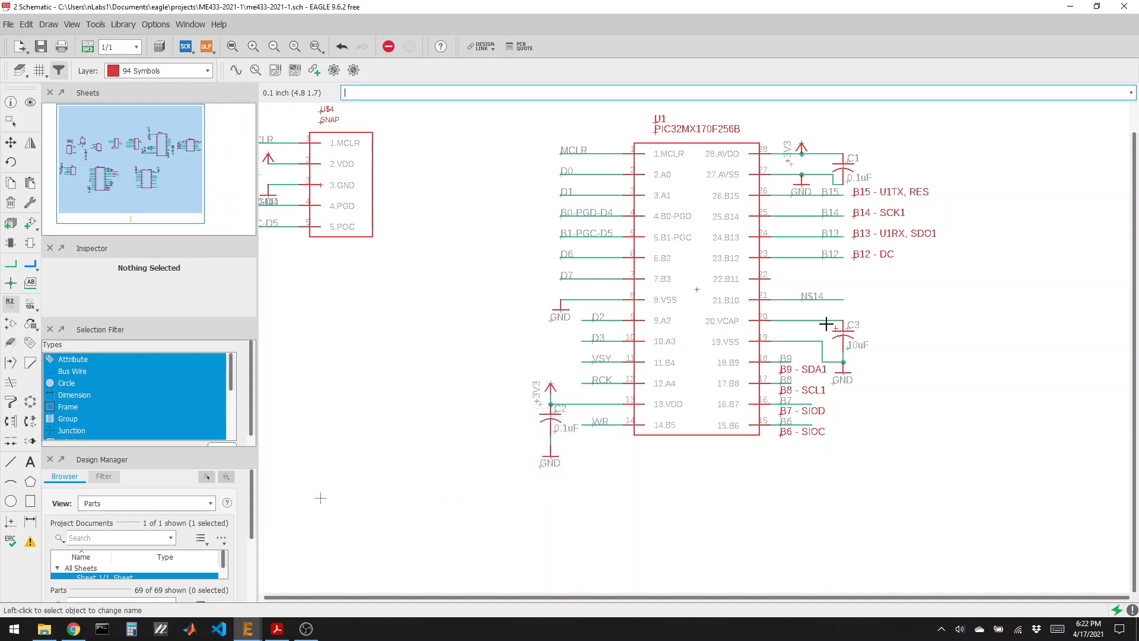
Rename the net on the PIC32's B10 pin to RRST and connect it to the camera's RRST net
click(801, 300)
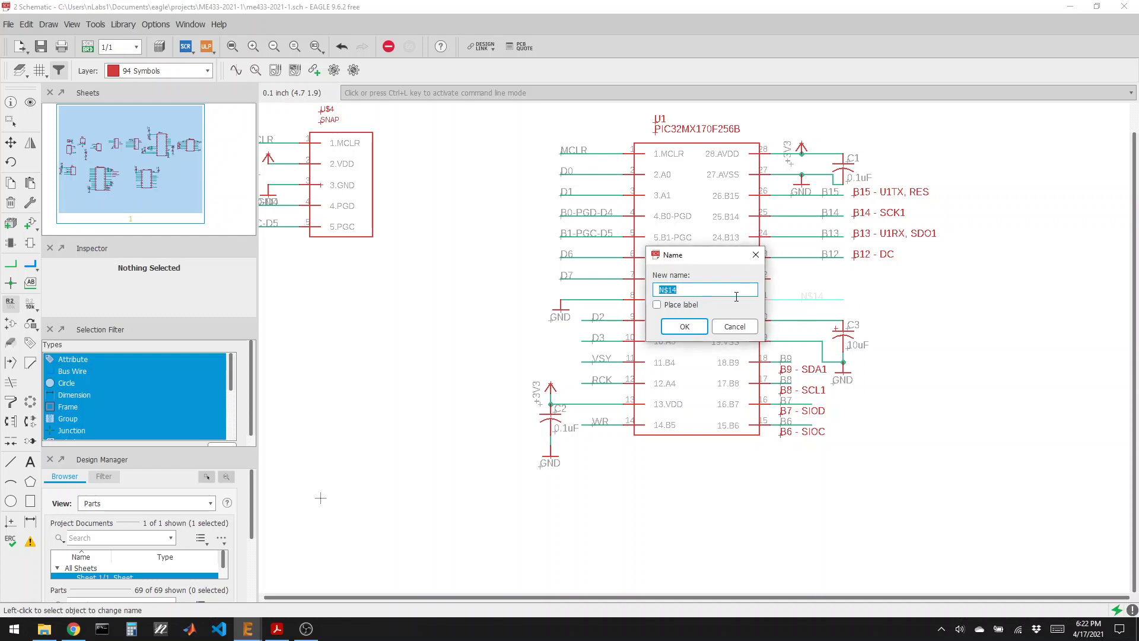
text(RRST)
click(684, 327)
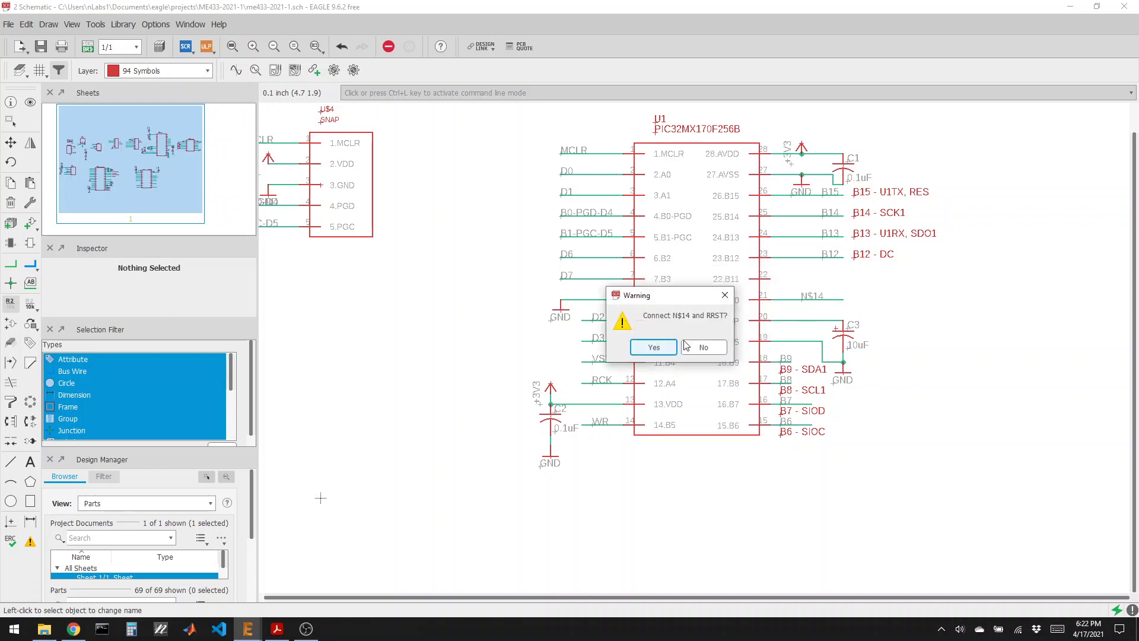
click(653, 350)
Draw a short net wire out from the PIC32's B11 pin and place a net label on it
scroll(497, 342, down, 4)
scroll(529, 330, up, 2)
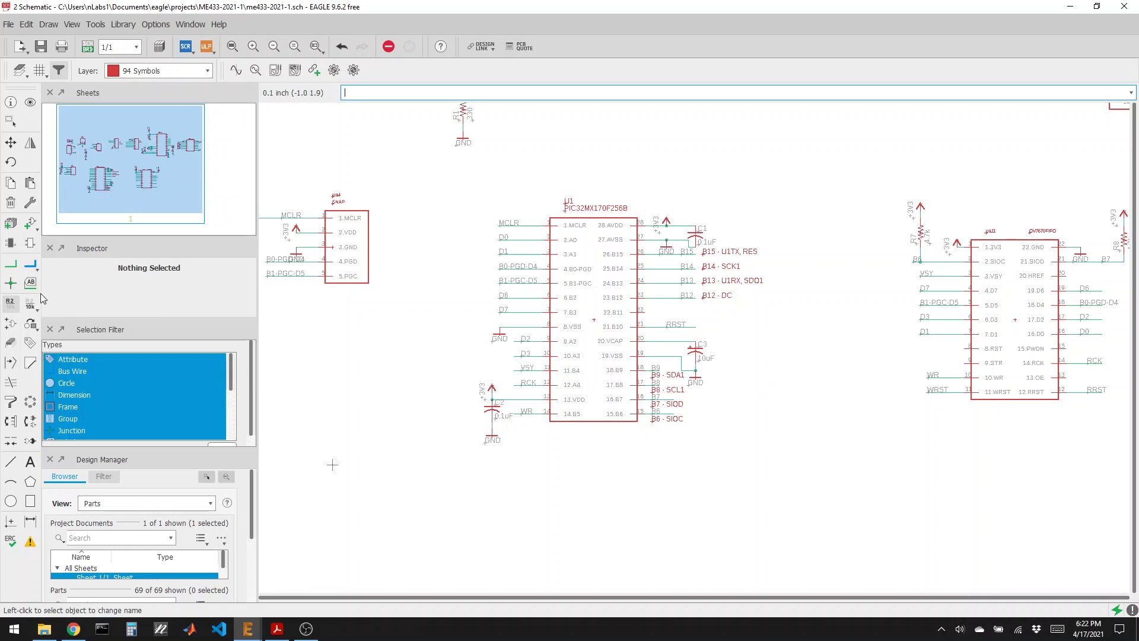
click(11, 266)
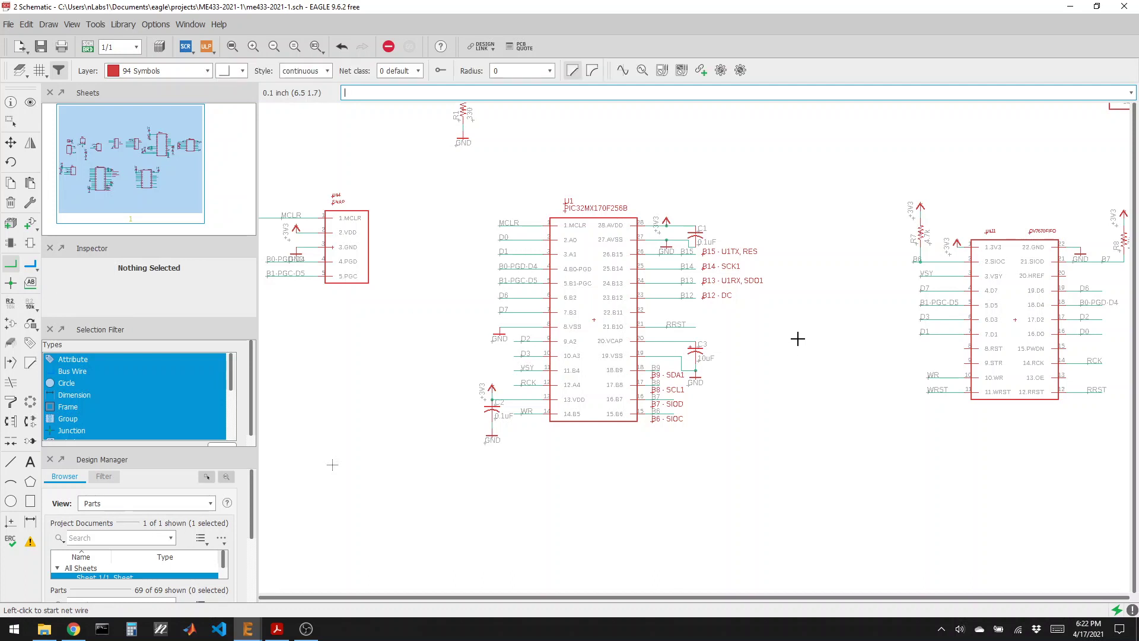
click(644, 310)
double_click(694, 311)
click(30, 282)
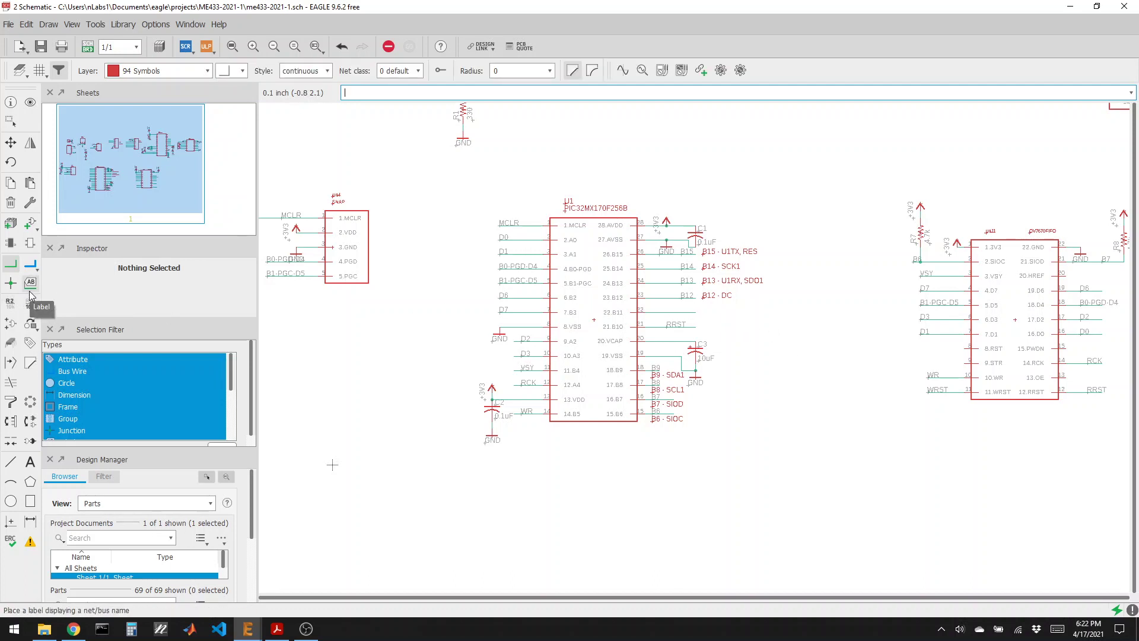
click(666, 311)
click(666, 311)
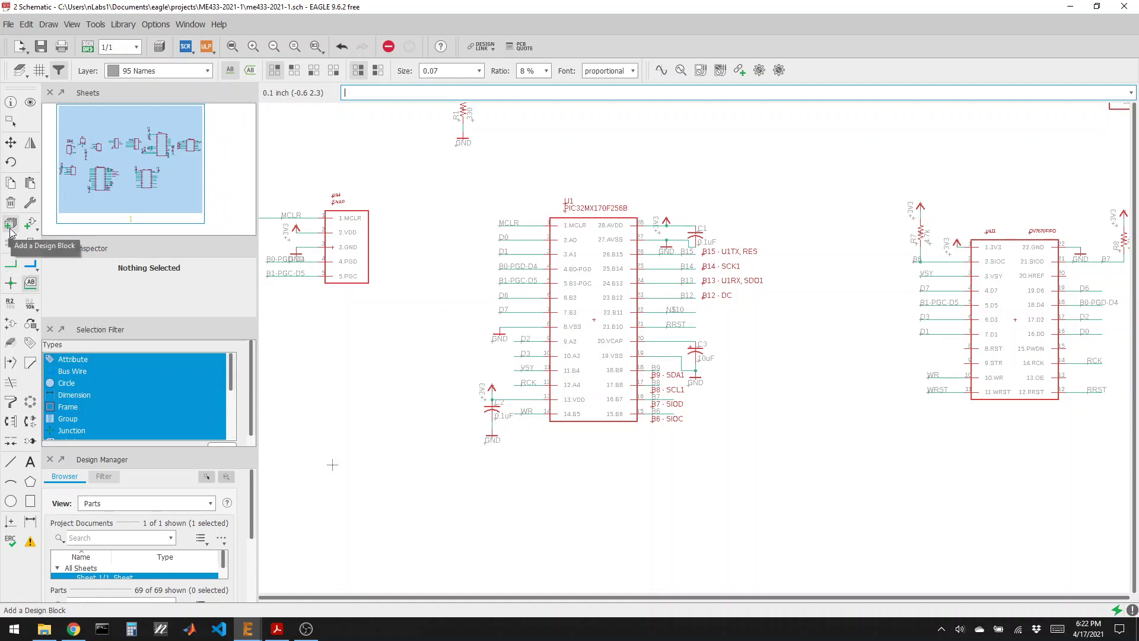
Rename the net on the PIC32's B11 pin to WRST and connect it to the camera's WRST net
click(10, 301)
click(675, 315)
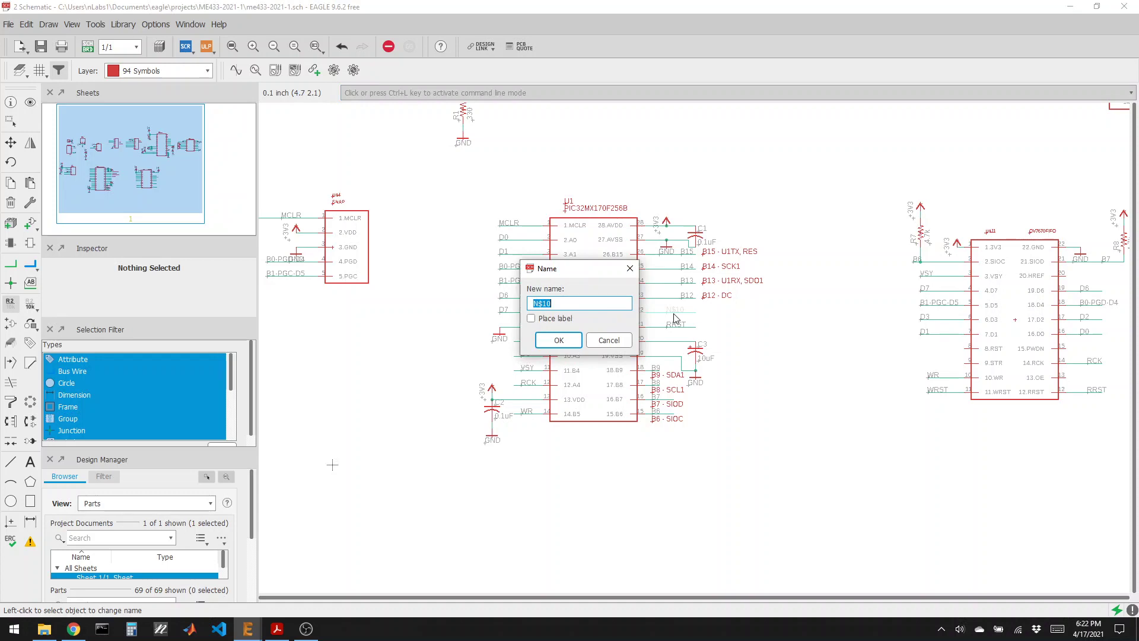
text(WRST)
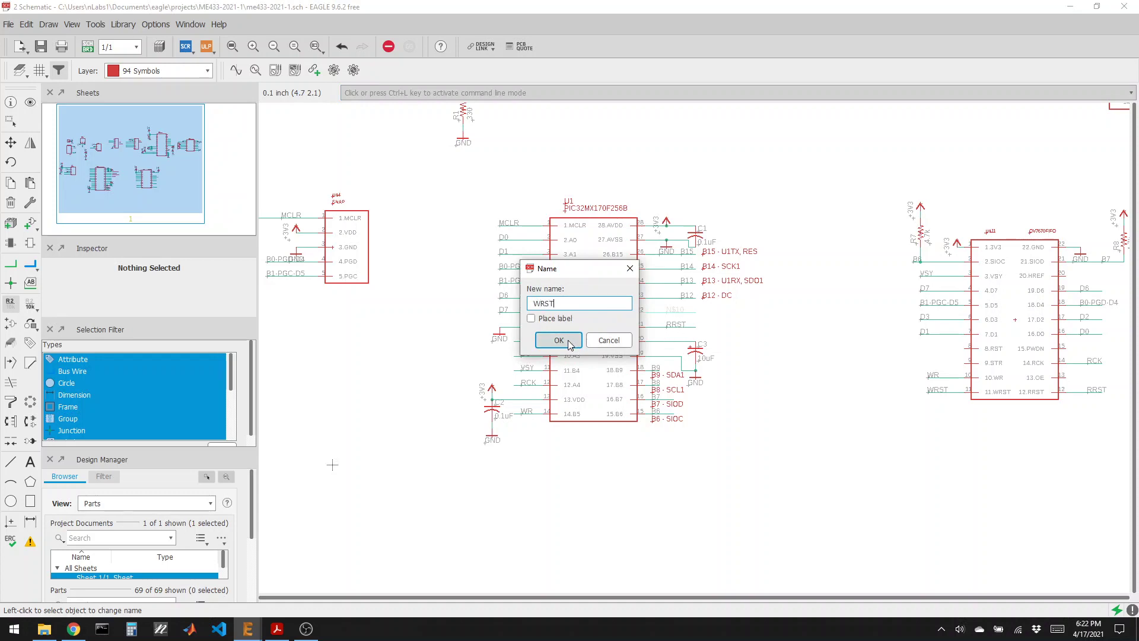
click(559, 340)
click(556, 356)
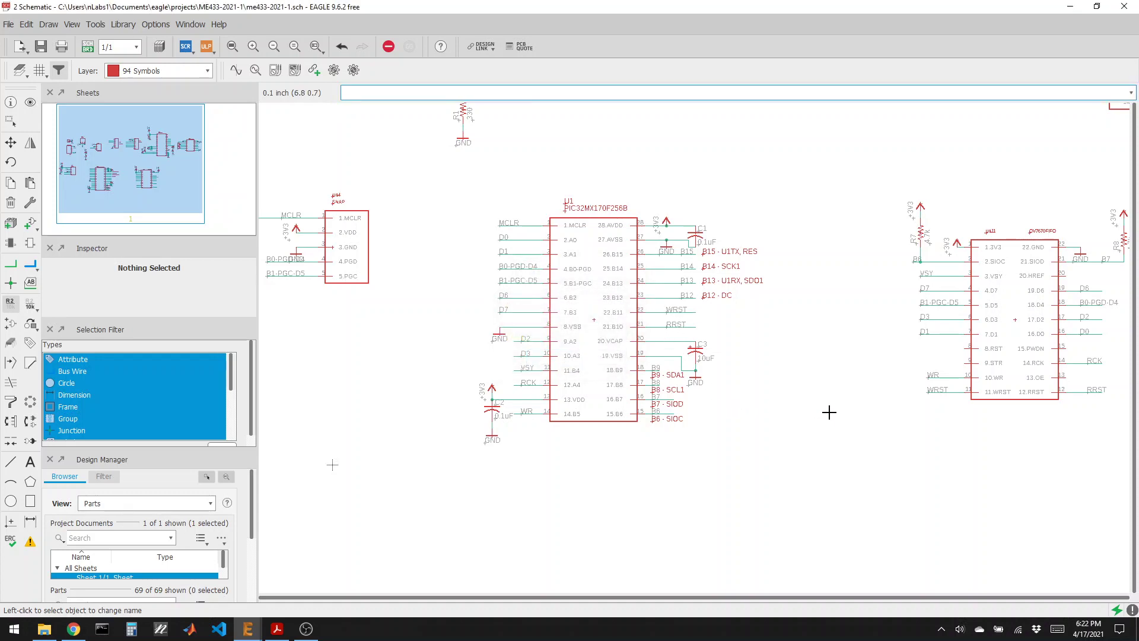
Copy a +3V3 supply symbol and place one copy beside the camera's OE pin and another beside its RST pin
scroll(829, 412, up, 2)
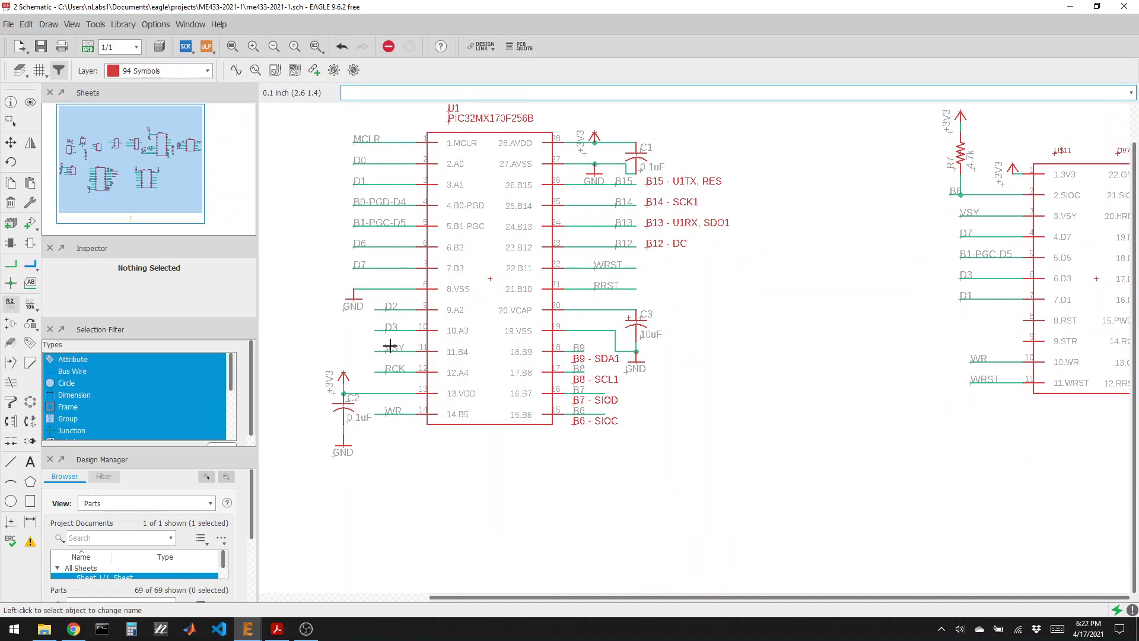
scroll(374, 334, down, 2)
scroll(777, 344, up, 3)
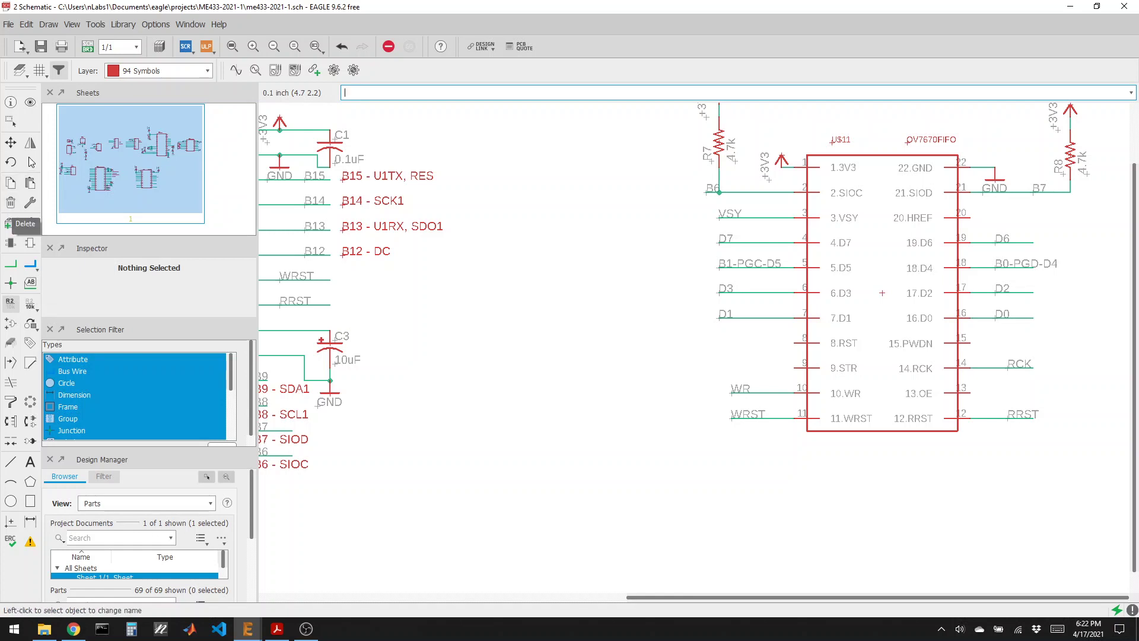
click(11, 183)
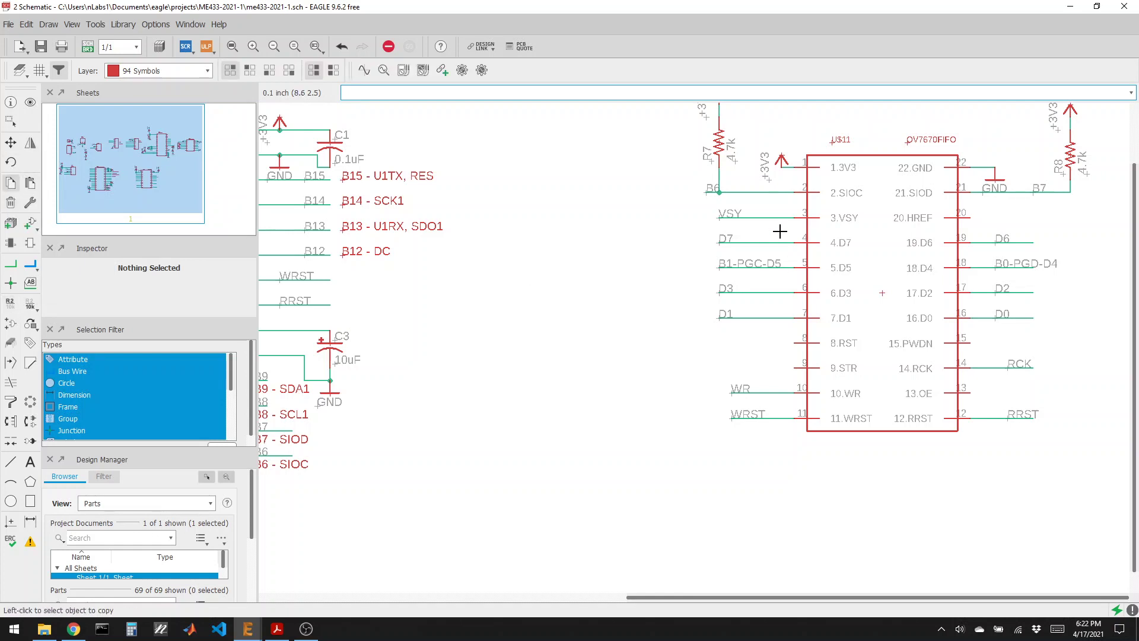
click(1065, 102)
click(1004, 383)
click(1007, 384)
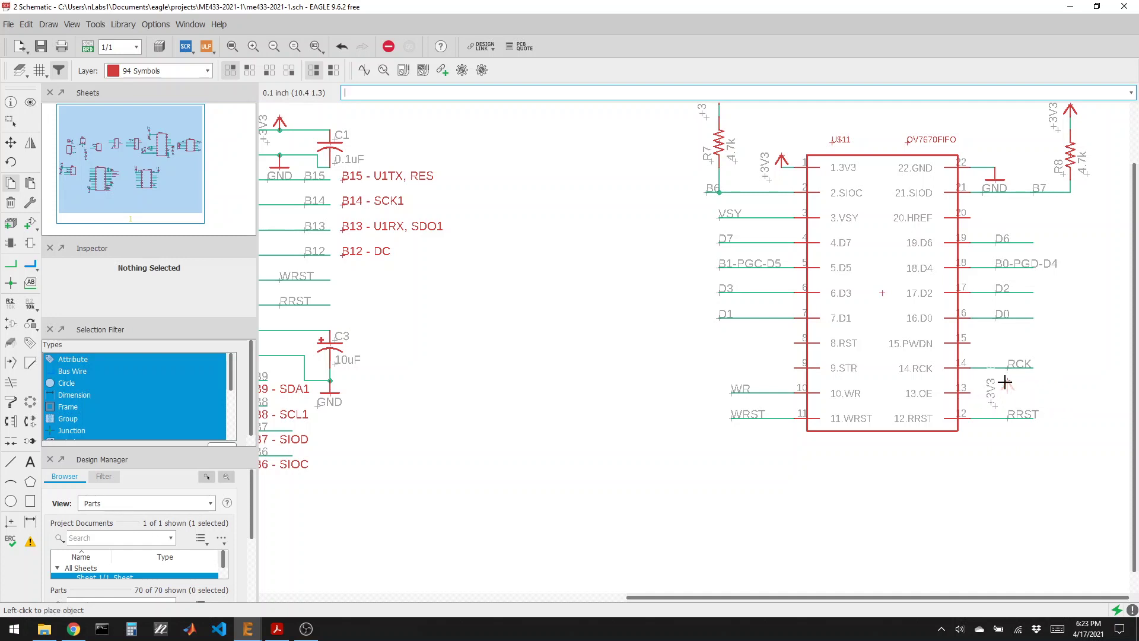
click(756, 339)
Wire the camera's RST and OE pins to their neighbouring +3V3 symbols
click(11, 263)
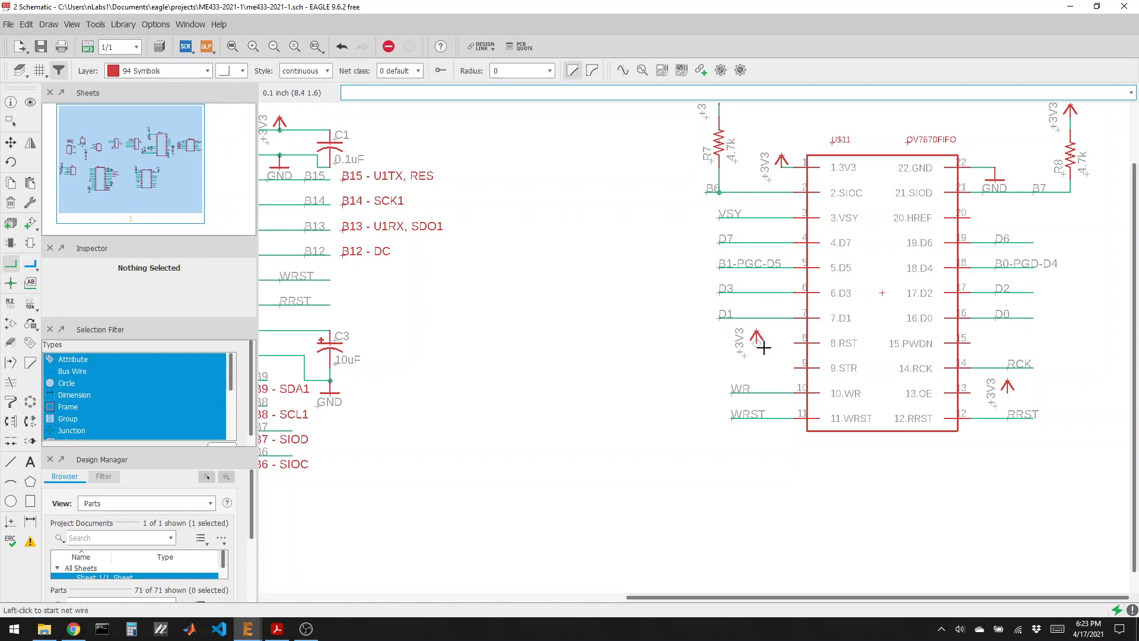
click(758, 343)
click(971, 393)
click(1008, 393)
Add three CONN_01 connectors from the me433-2021-1 library beside the camera's HREF, PWDN and STR pins, with the STR one turned to face its pin
scroll(478, 407, down, 1)
scroll(782, 344, up, 2)
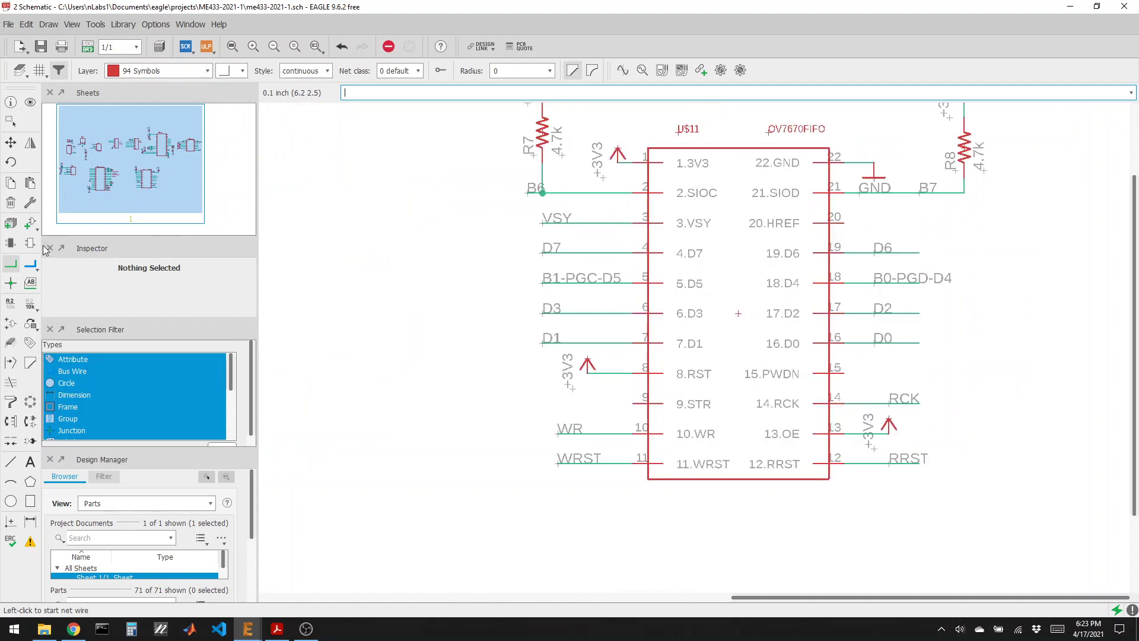
click(30, 223)
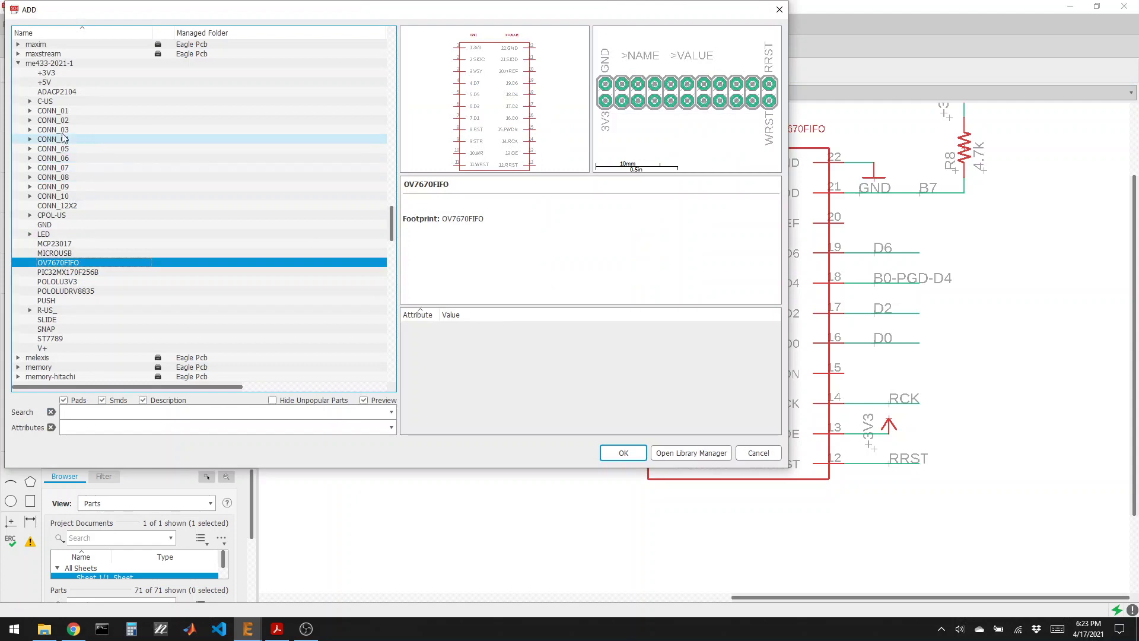
double_click(54, 110)
click(64, 120)
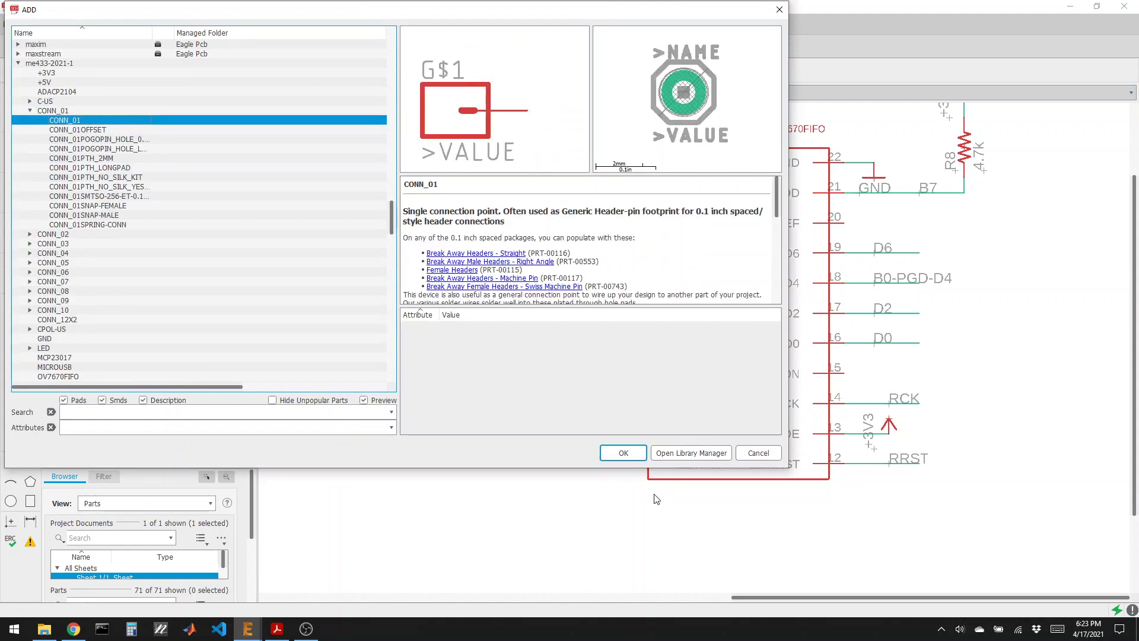
click(624, 453)
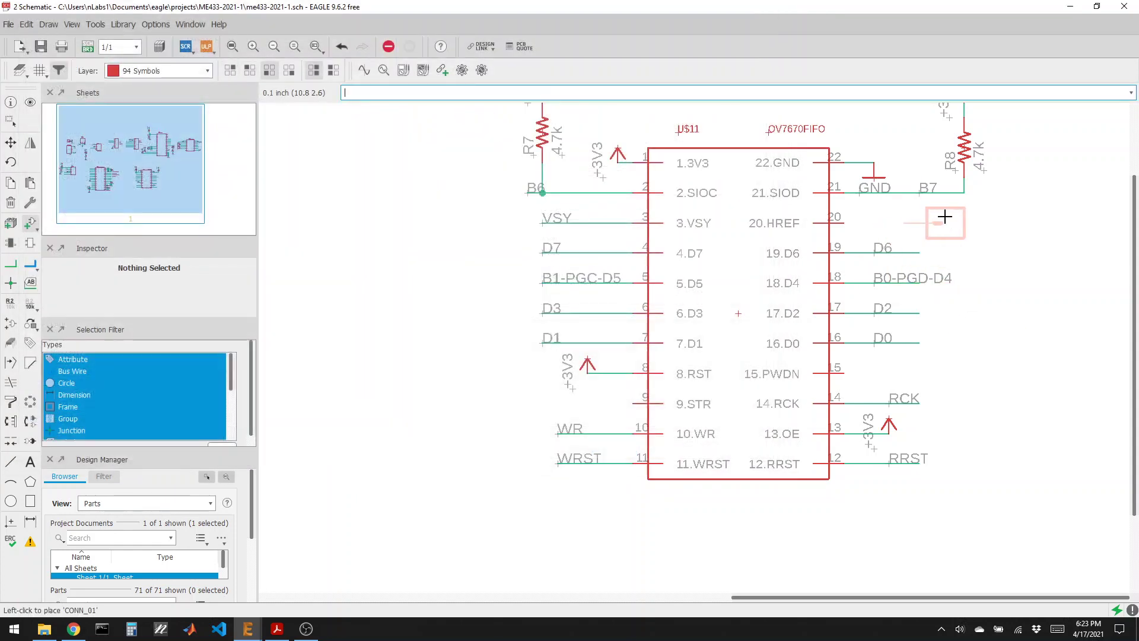
click(945, 217)
click(944, 367)
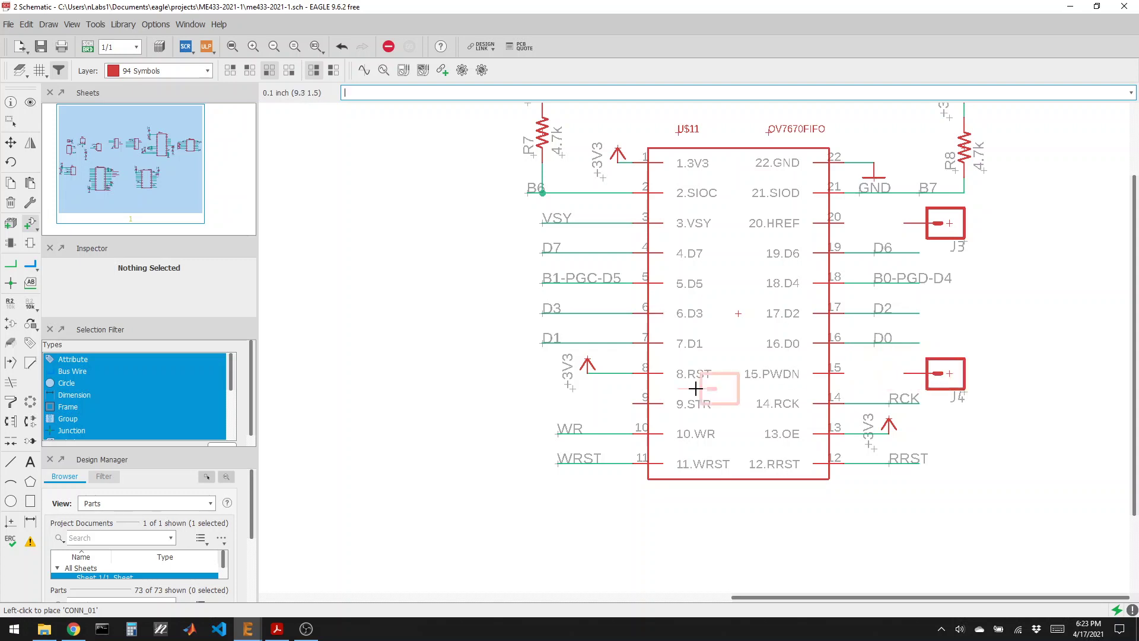
middle_click(453, 407)
click(483, 403)
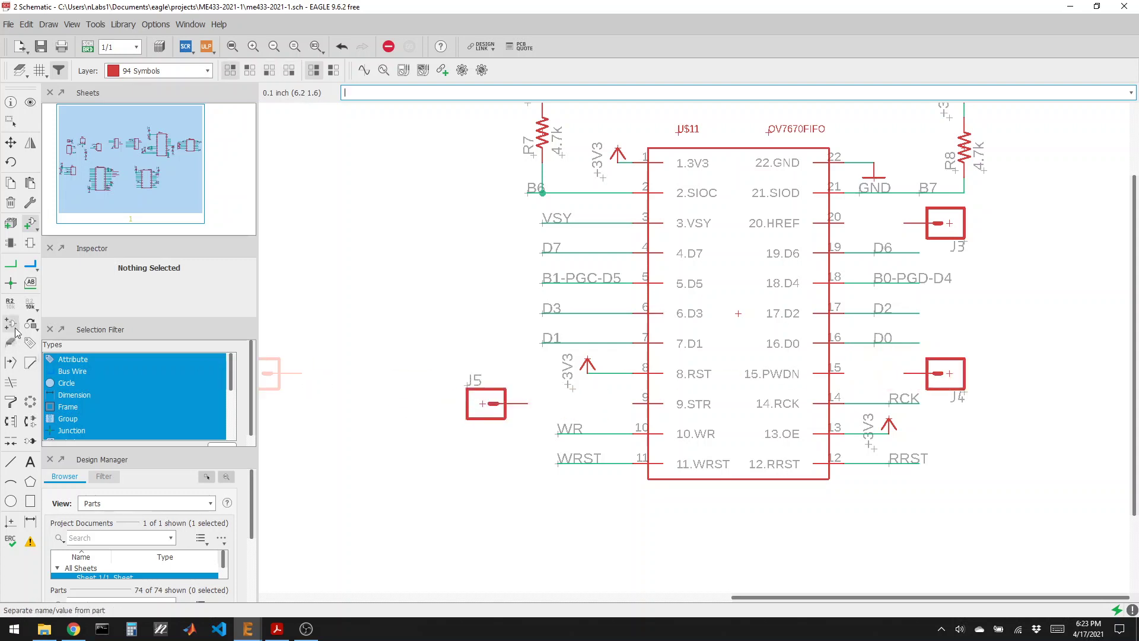
Wire the camera's STR, HREF and PWDN pins to their single-pin connectors
click(11, 264)
click(634, 403)
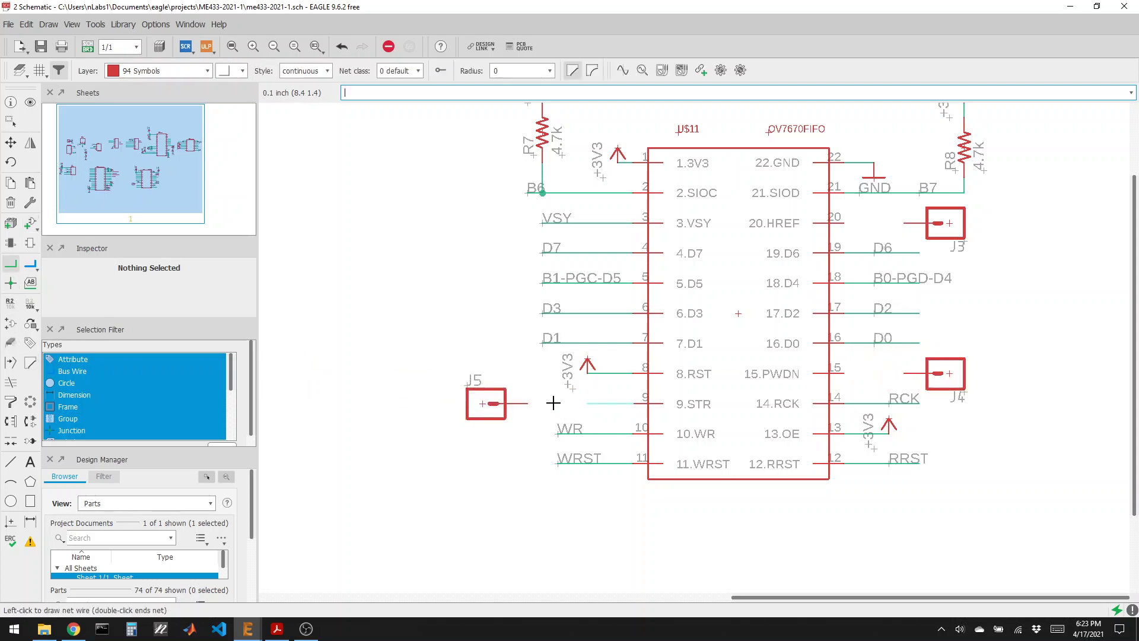
click(527, 403)
click(843, 223)
click(904, 223)
click(843, 373)
click(904, 373)
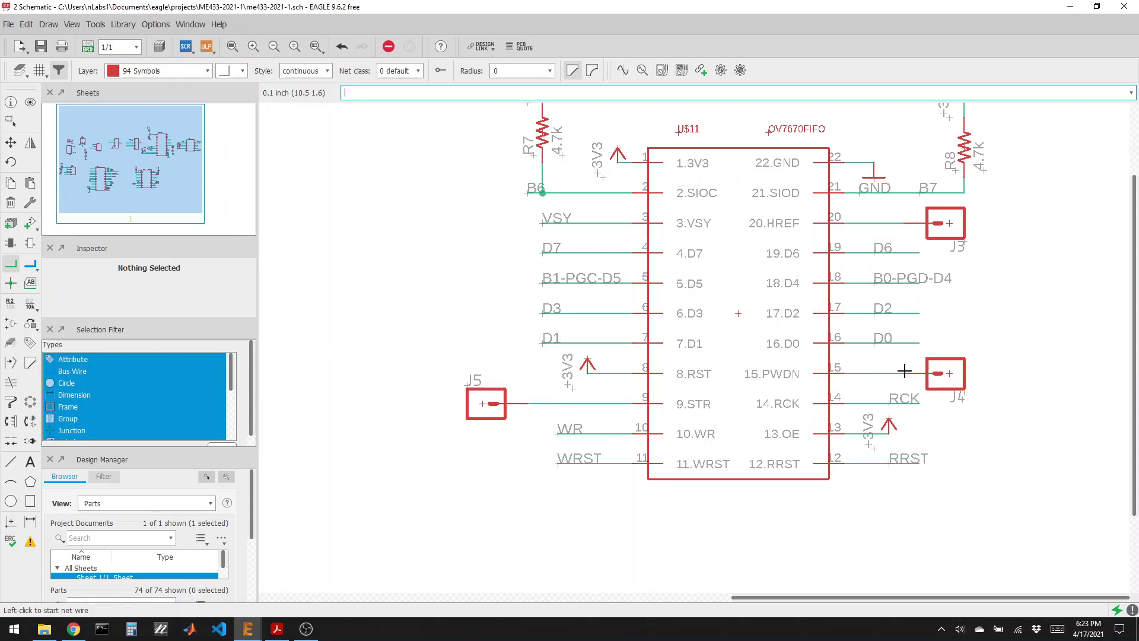
Set the values of the camera's single-pin connectors to str, pwdn and href, matching the pins they connect to
click(30, 305)
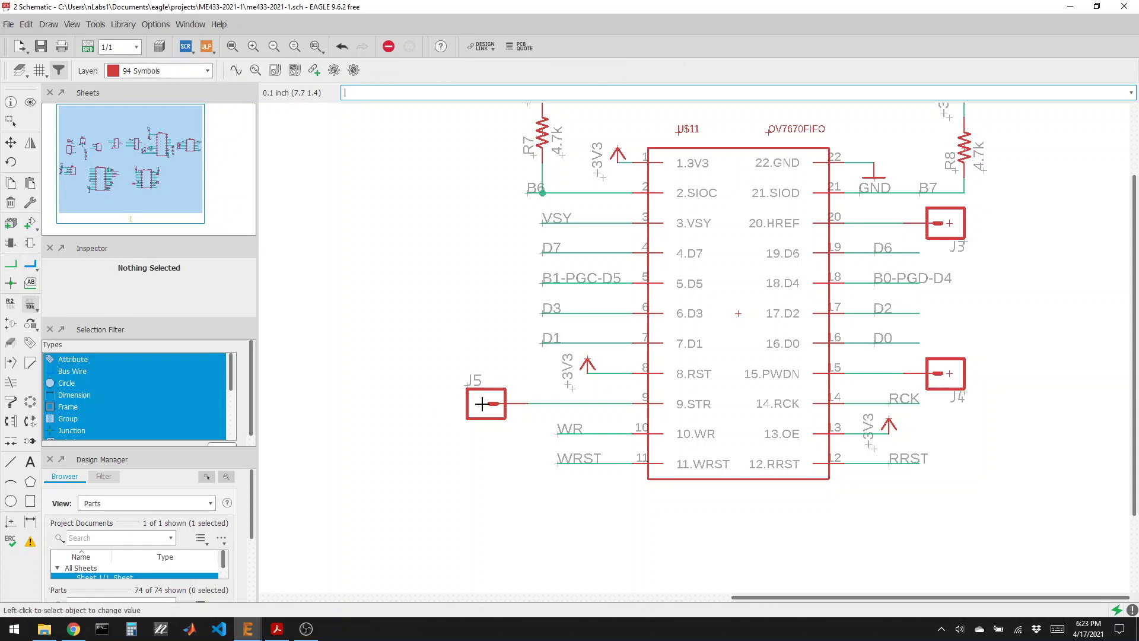
click(496, 406)
text(str)
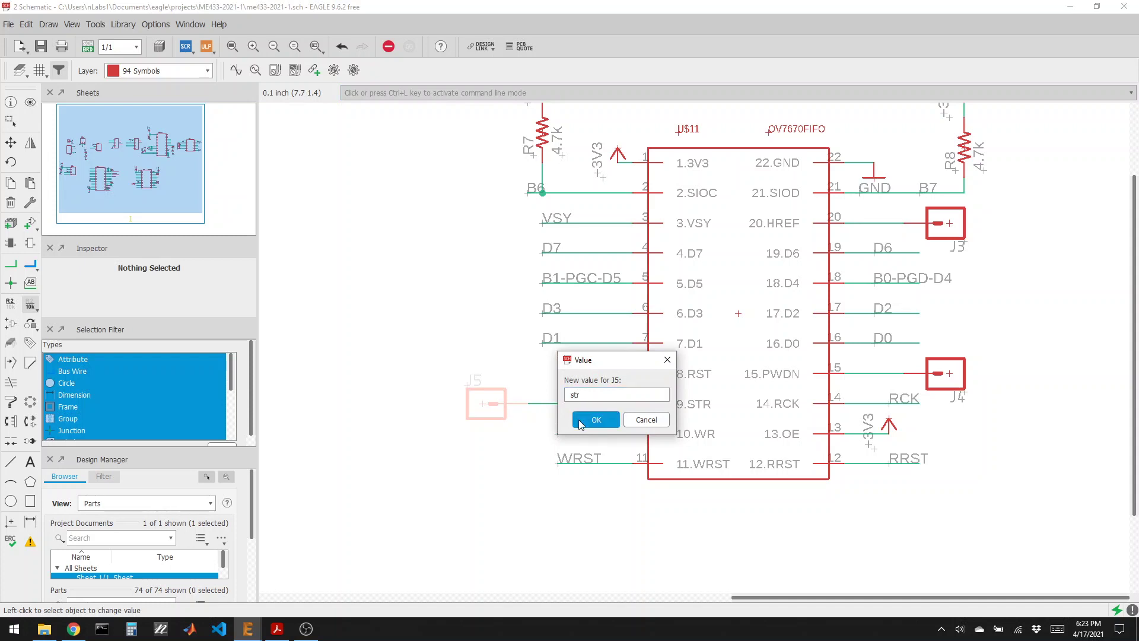
click(596, 420)
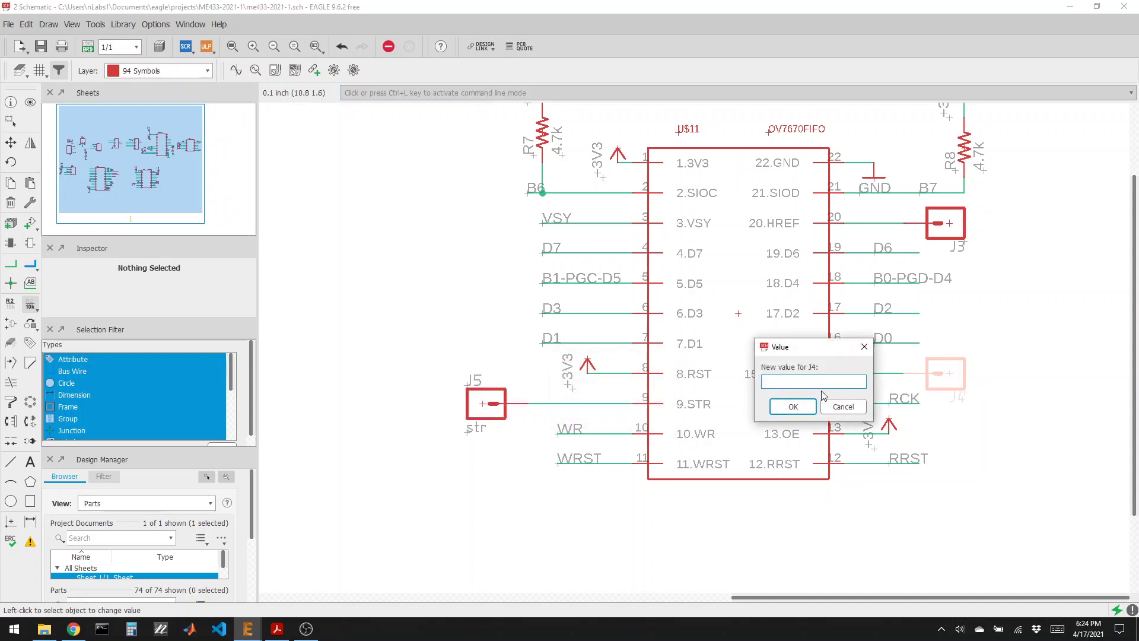
text(dn)
key(Return)
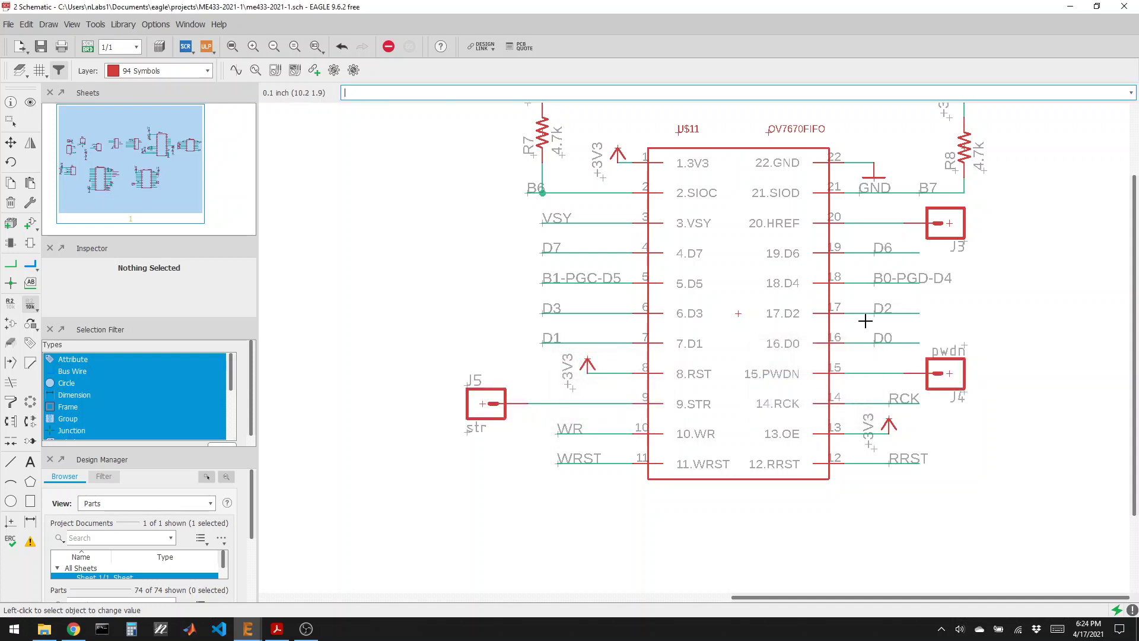
click(952, 219)
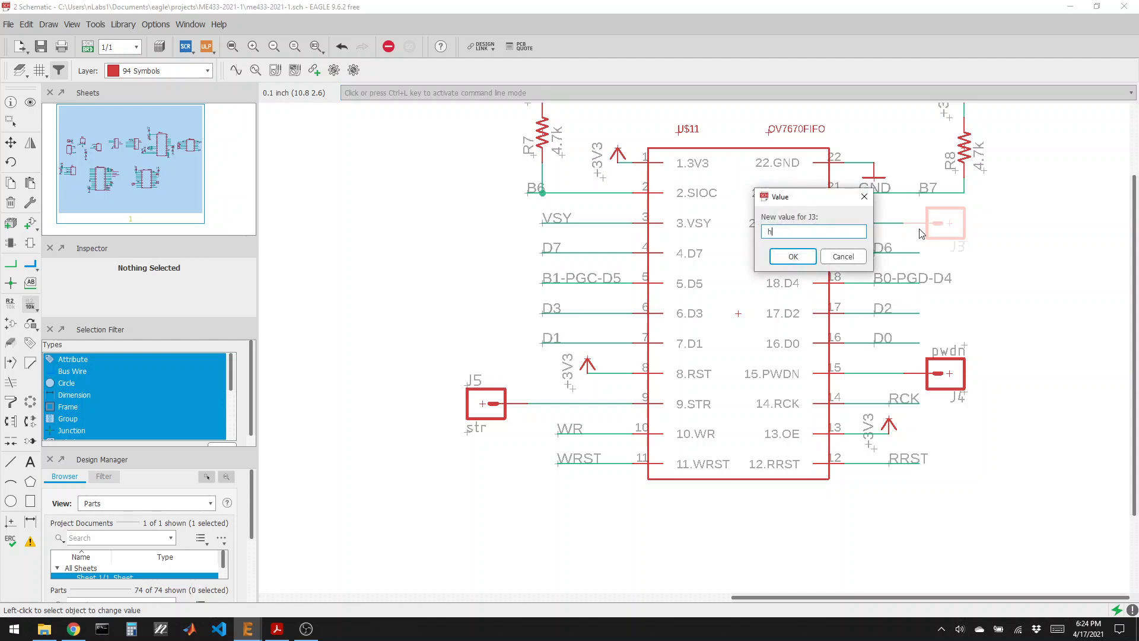
text(href)
key(Return)
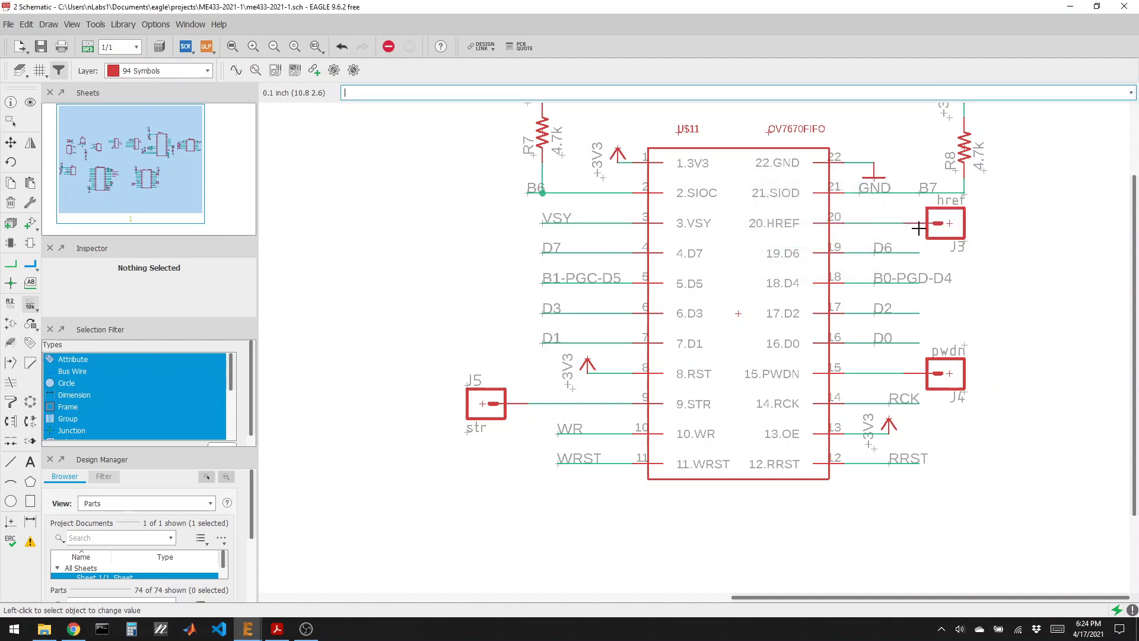
Review the camera and PIC32 connections and check the rest of the schematic for unconnected pins
scroll(1031, 393, down, 2)
scroll(1005, 356, up, 3)
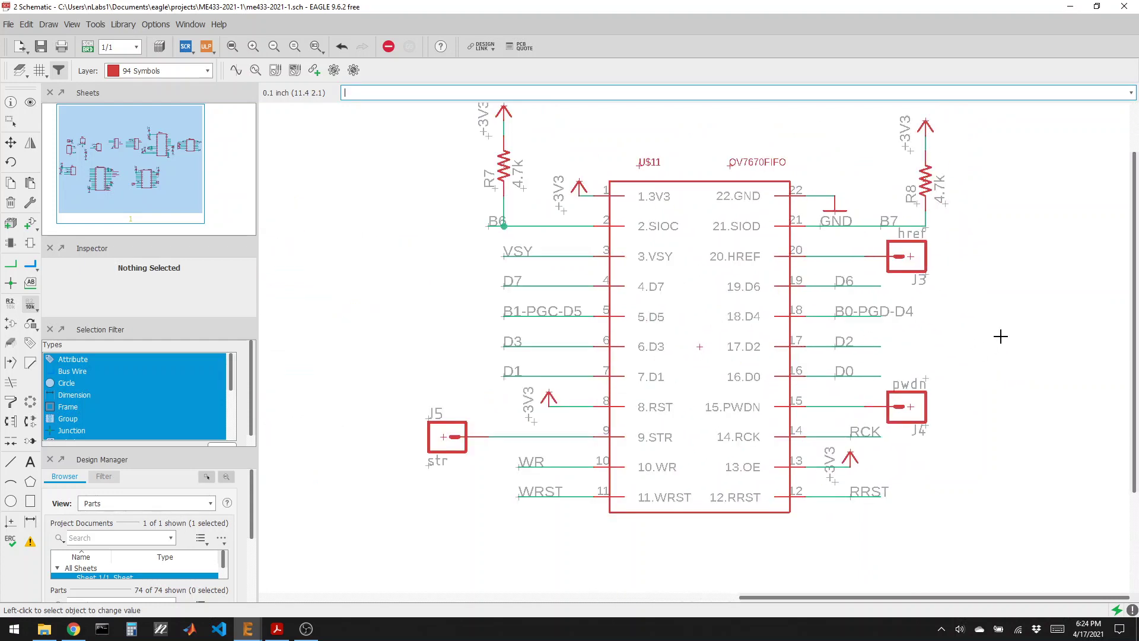
scroll(921, 356, down, 3)
scroll(592, 374, up, 2)
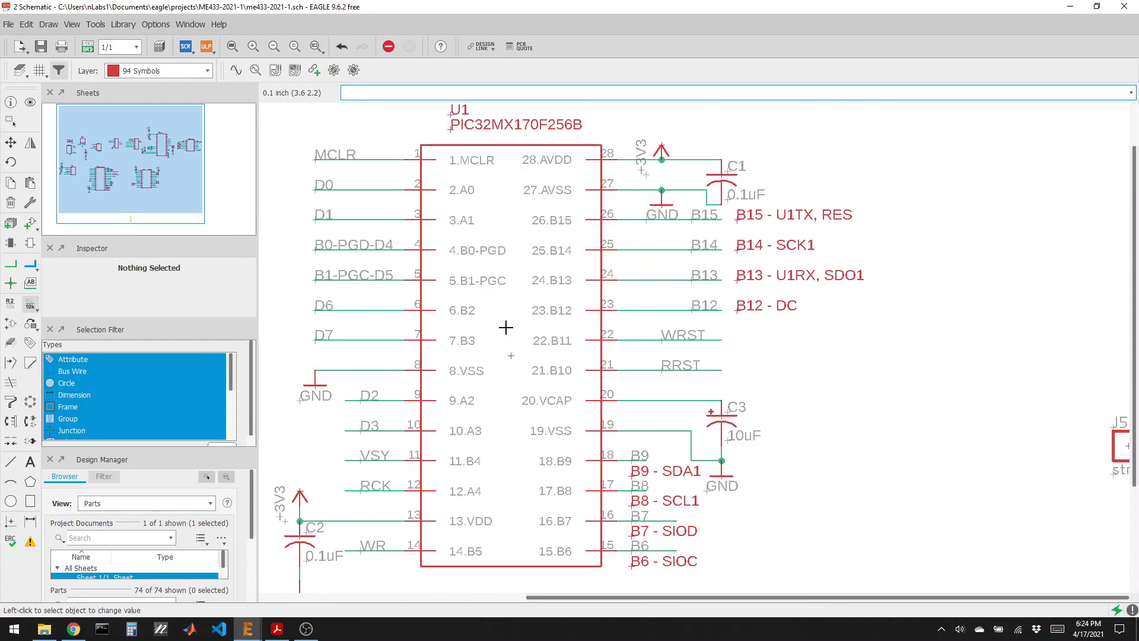
scroll(747, 291, down, 2)
scroll(669, 337, up, 2)
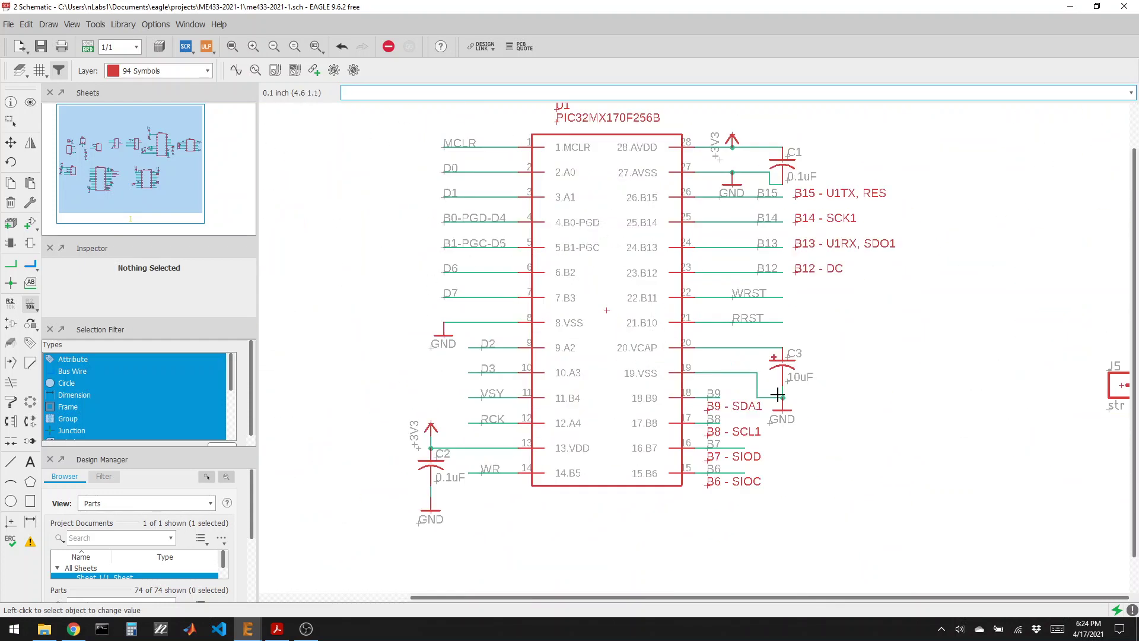
scroll(725, 444, down, 3)
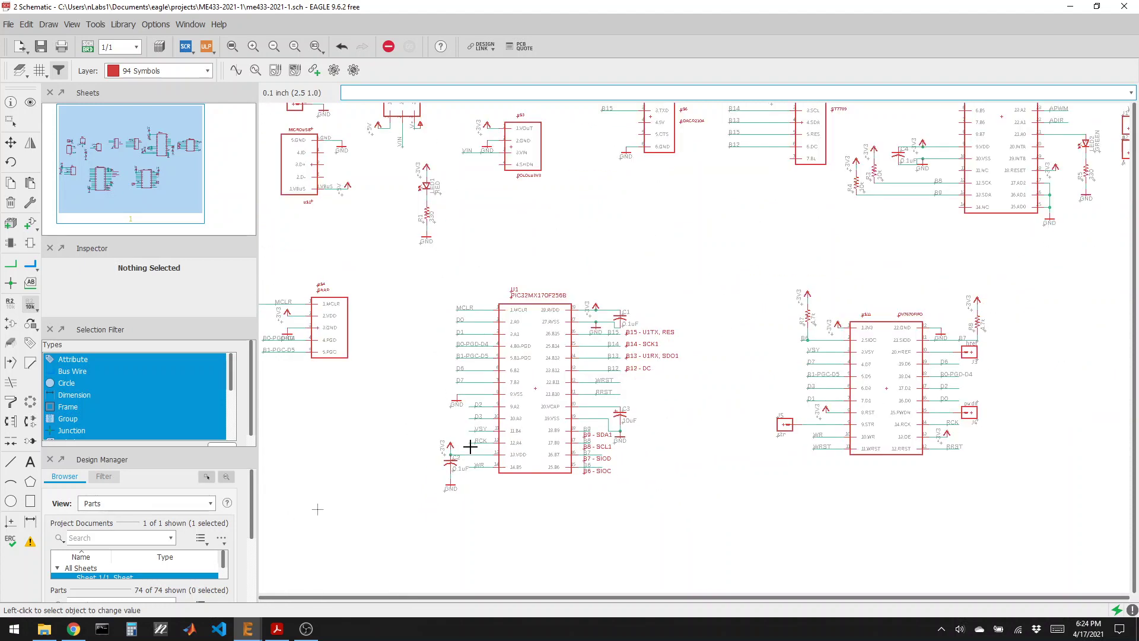
scroll(863, 402, up, 1)
scroll(720, 437, down, 1)
scroll(974, 218, up, 1)
scroll(878, 224, down, 1)
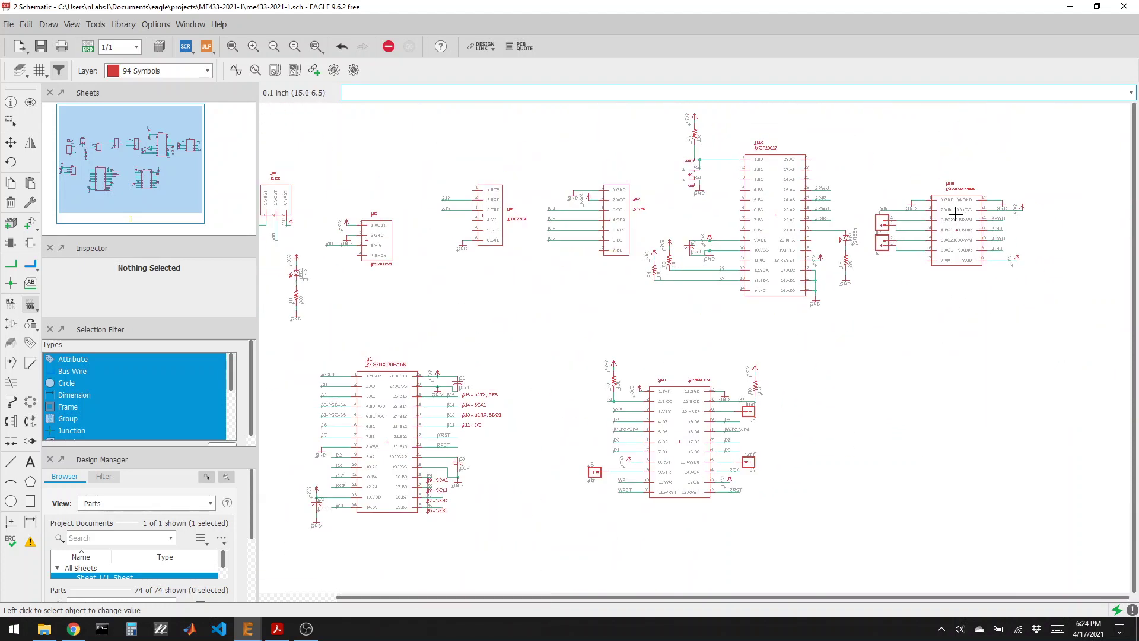
Add seven CONN_01 connectors in a column beside the MCP23017's B1 to B7 pins
scroll(730, 122, up, 2)
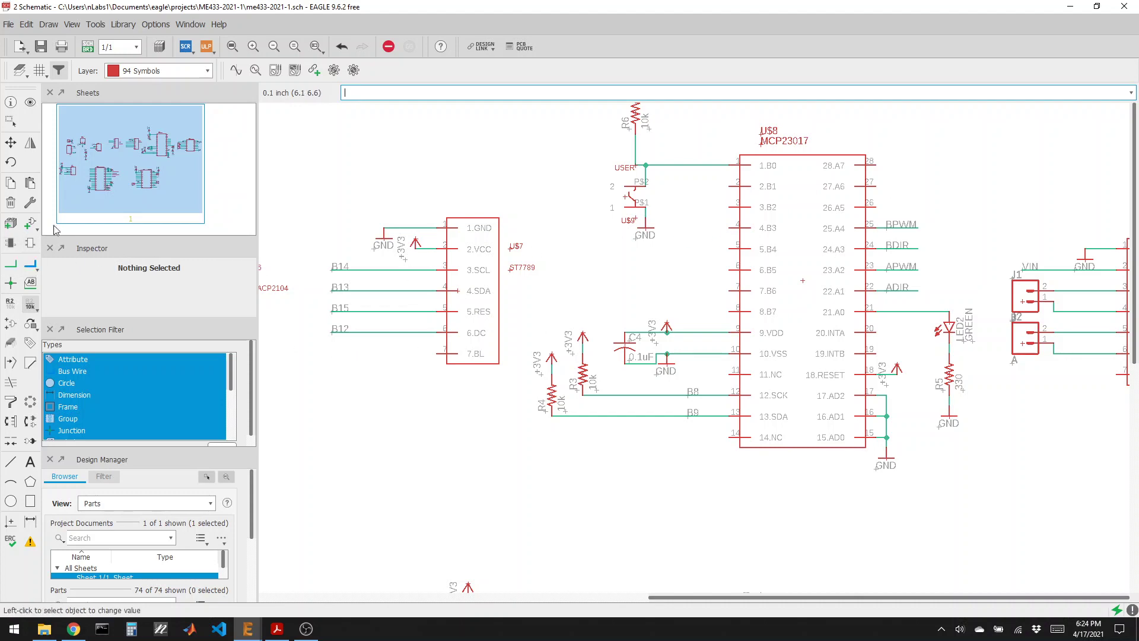
click(10, 223)
click(617, 453)
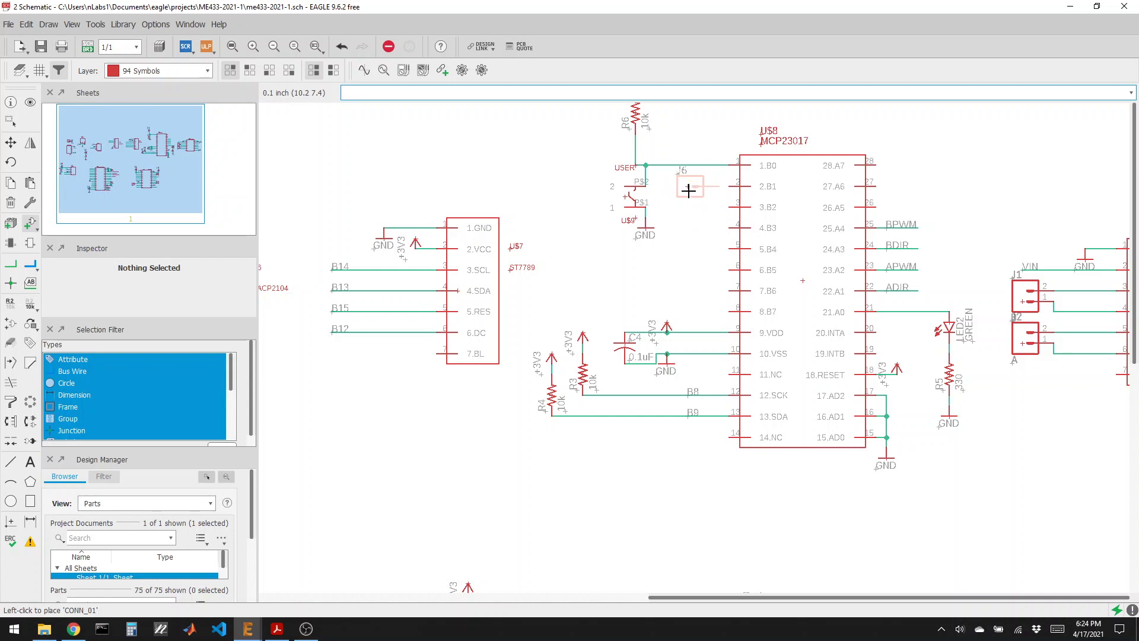
click(688, 190)
click(688, 211)
click(688, 232)
click(688, 252)
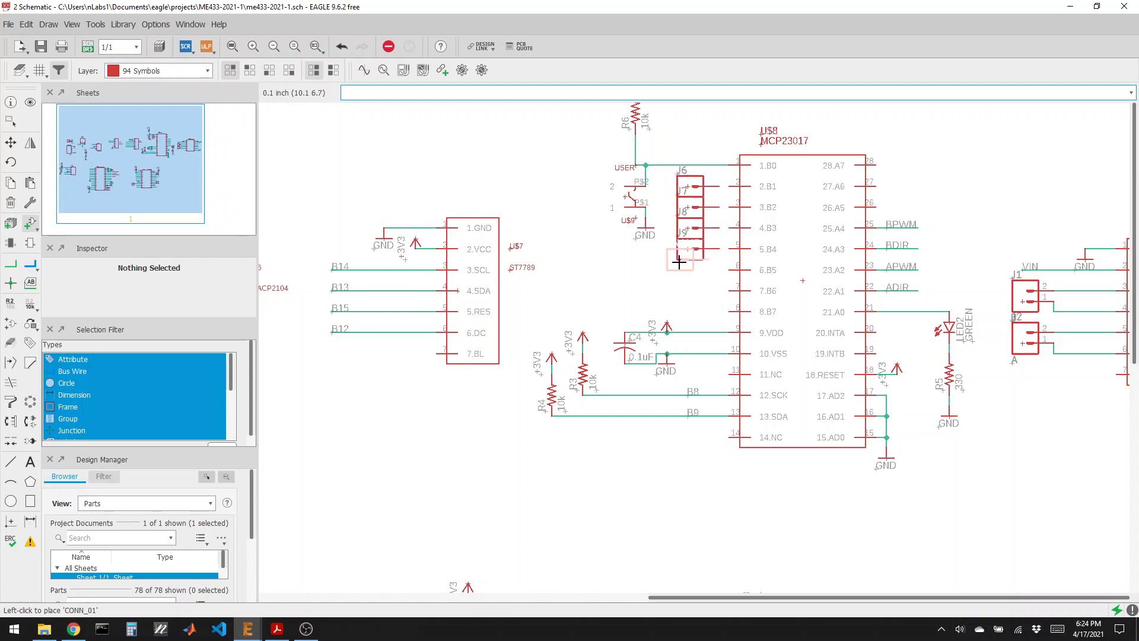
click(685, 270)
click(685, 291)
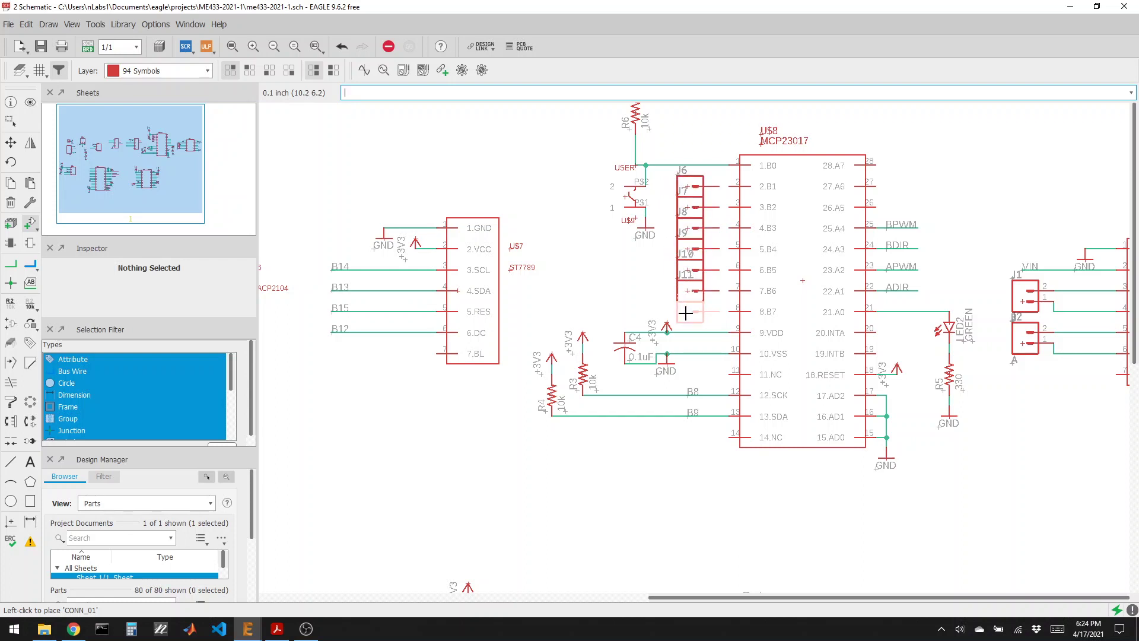
click(686, 312)
Place three more CONN_01 connectors, turned to face the chip, beside the MCP23017's A7, A6 and A5 pins
right_click(931, 170)
right_click(932, 170)
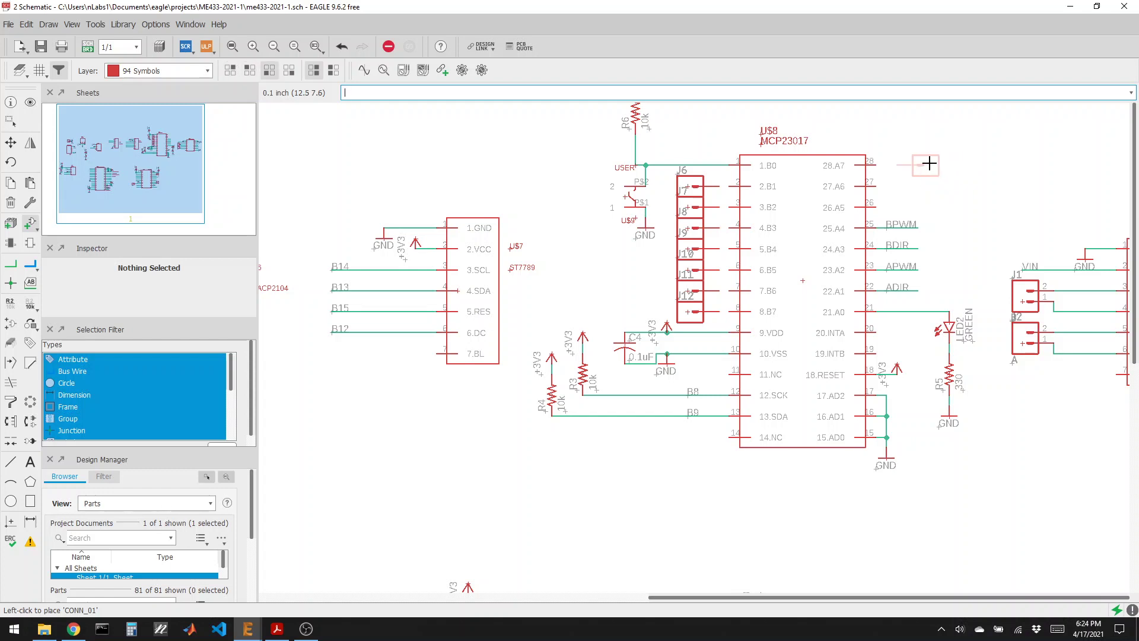
click(929, 165)
click(929, 186)
click(928, 207)
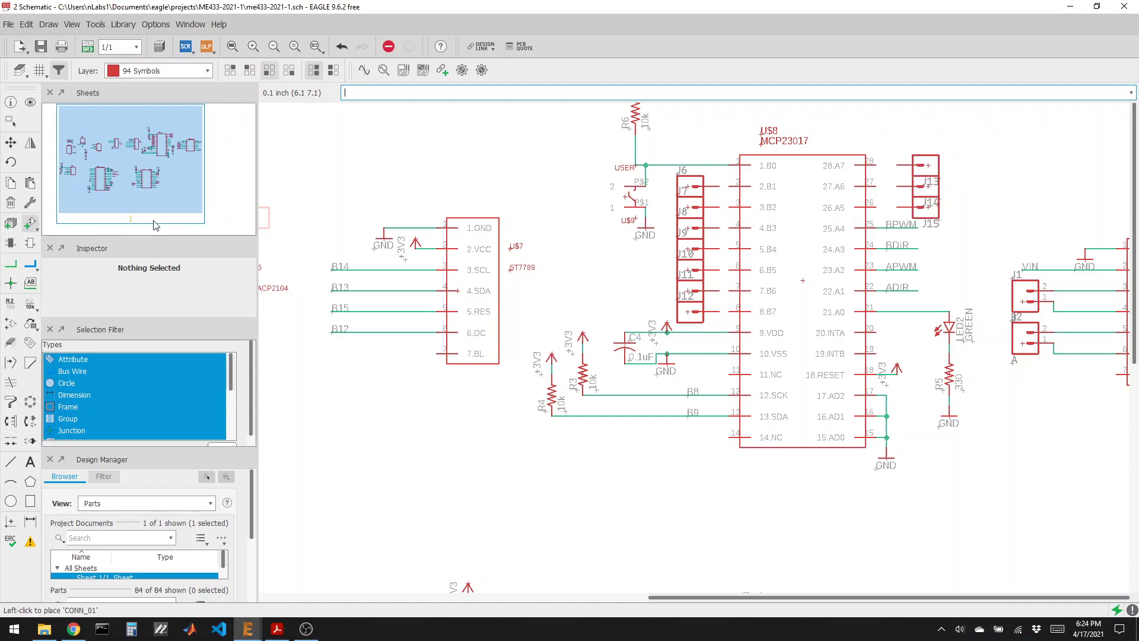
Wire the MCP23017's A5 to A7 and B1 to B7 pins to their single-pin connectors with nets
click(10, 264)
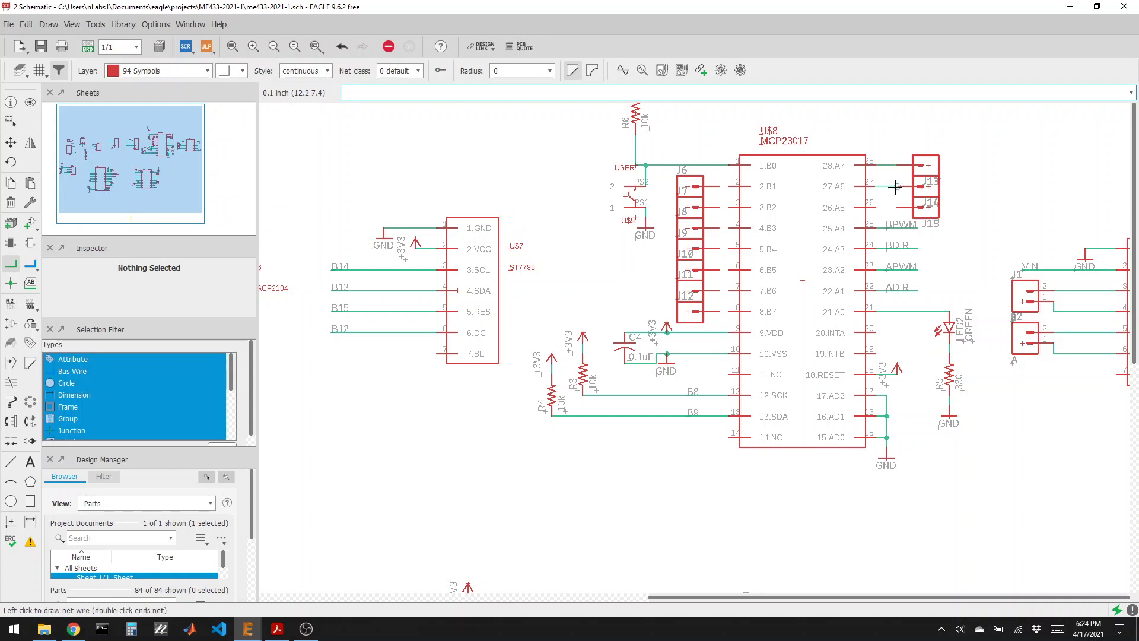
click(886, 207)
click(895, 209)
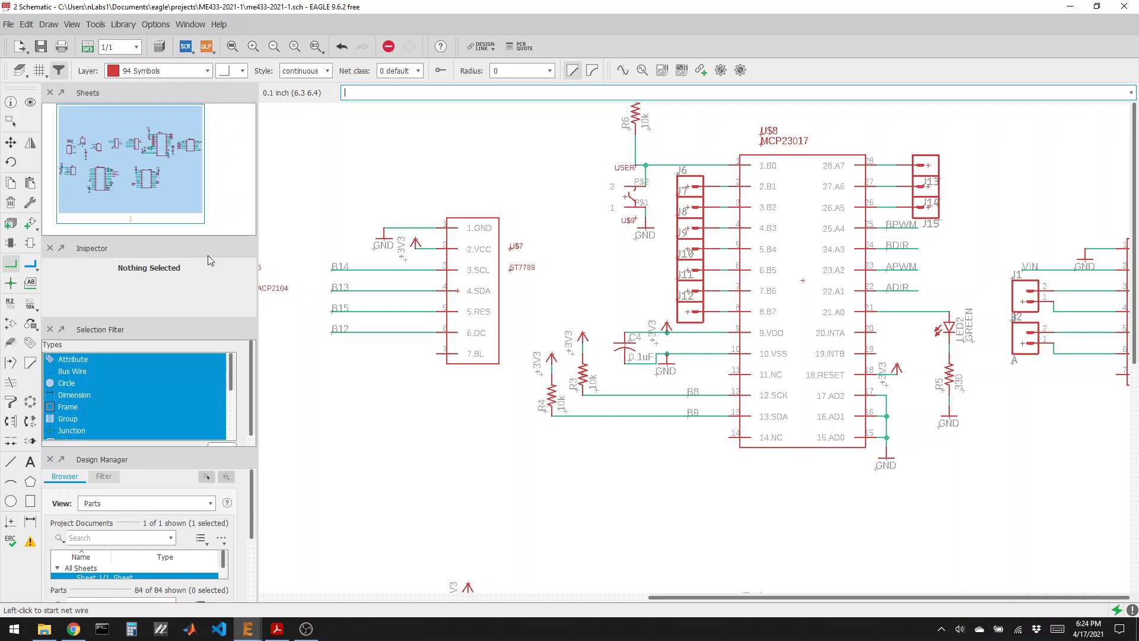
Review the whole schematic, examining the display, serial adapter, power, programming header, PIC32 and camera connections for missing wires
click(10, 102)
scroll(590, 193, down, 3)
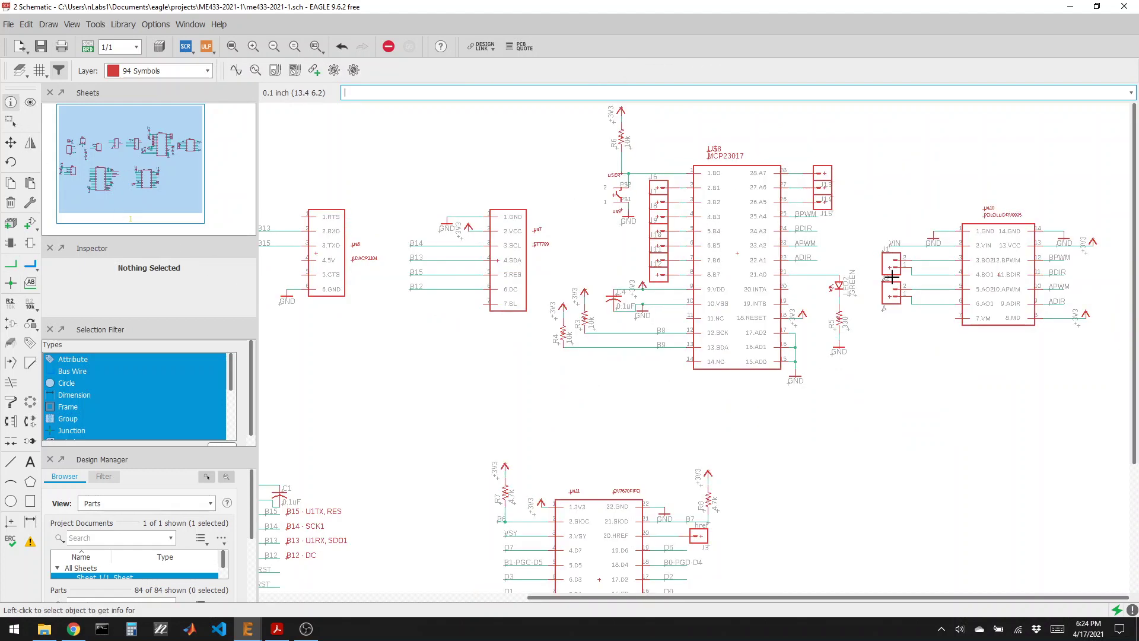
scroll(513, 298, up, 5)
scroll(572, 237, down, 2)
scroll(788, 292, up, 5)
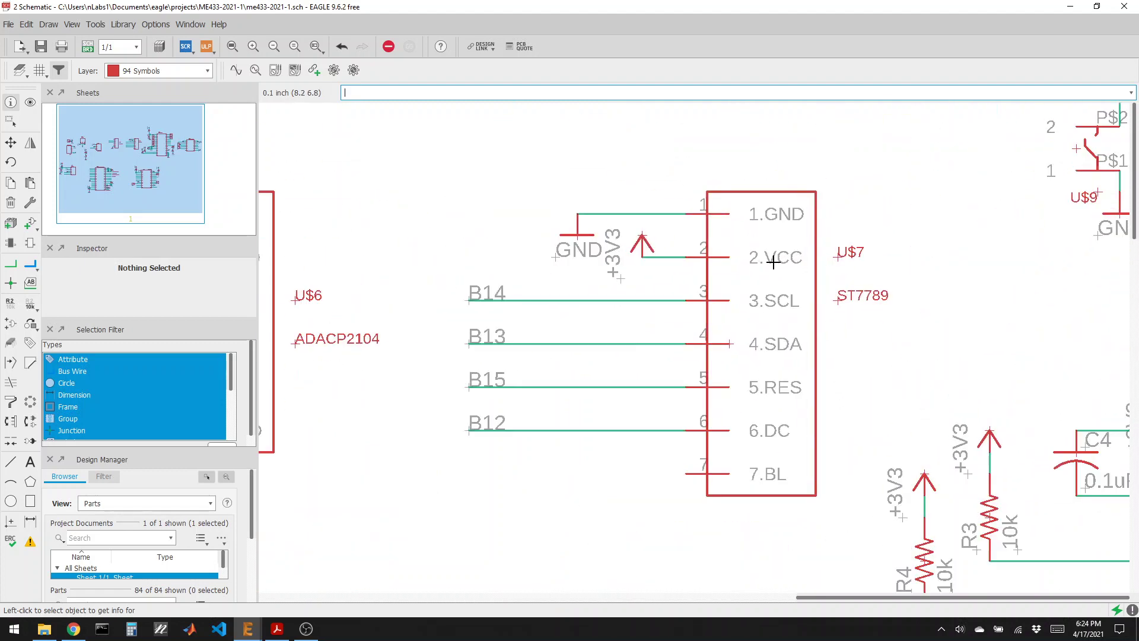
scroll(866, 262, down, 6)
scroll(613, 285, up, 3)
scroll(717, 246, down, 3)
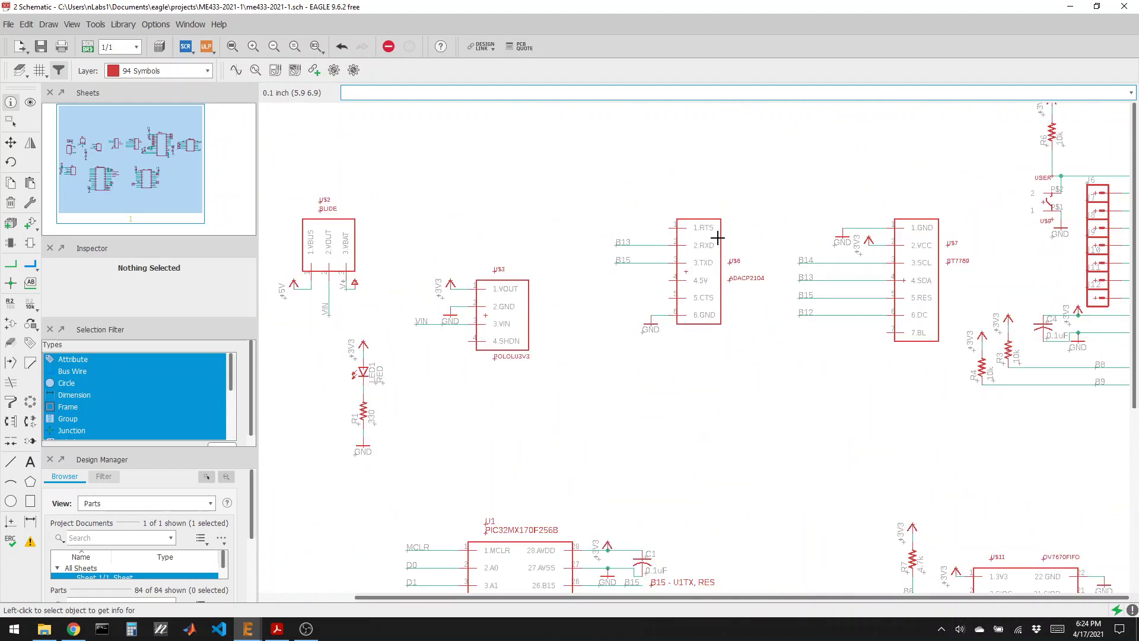
scroll(716, 235, down, 2)
scroll(496, 289, up, 1)
scroll(673, 294, down, 1)
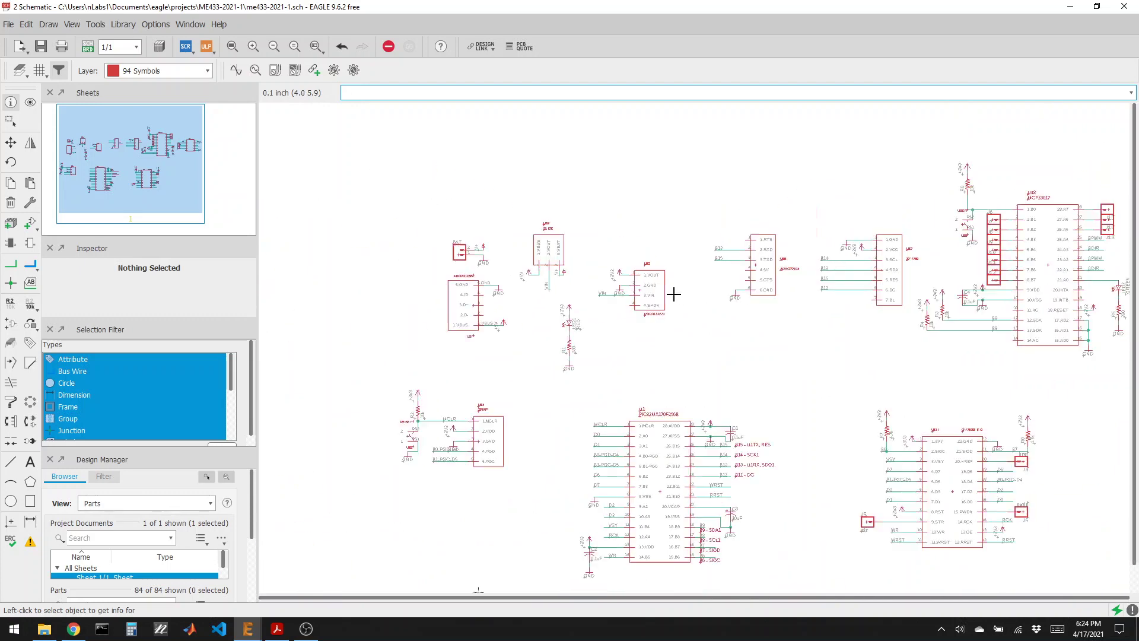
scroll(445, 222, down, 3)
scroll(582, 403, up, 4)
scroll(436, 261, down, 2)
scroll(275, 257, up, 5)
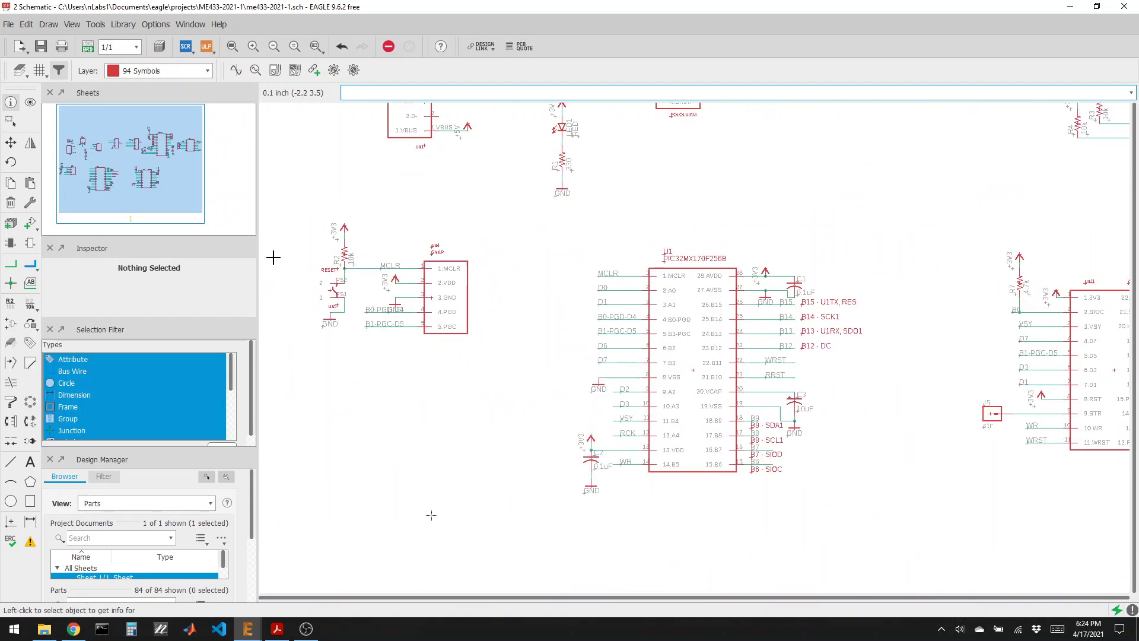
scroll(374, 285, down, 2)
scroll(373, 285, down, 3)
scroll(511, 394, down, 2)
scroll(639, 257, up, 2)
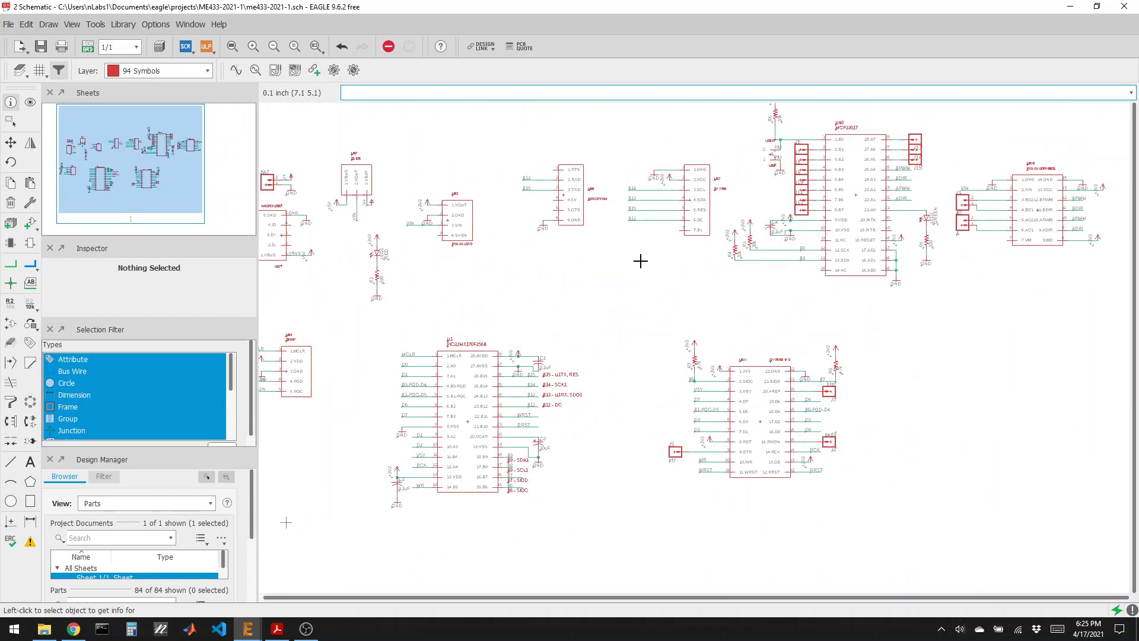
scroll(605, 256, down, 2)
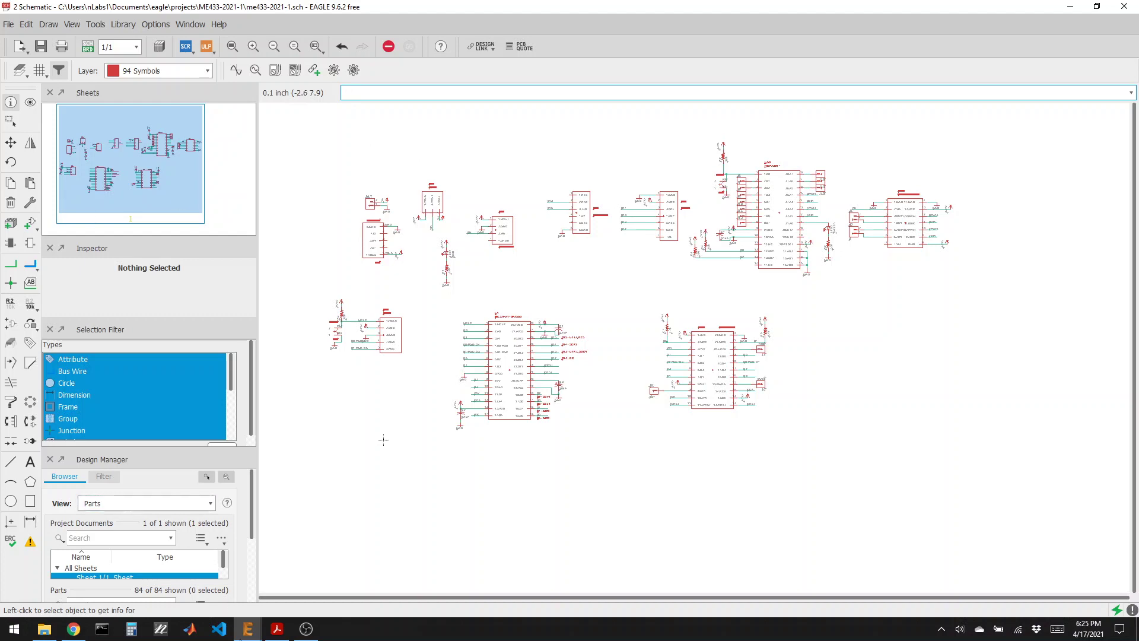
Switch to the me433-2021-1 board layout and examine the board outline and the parts waiting outside it
click(248, 628)
click(390, 605)
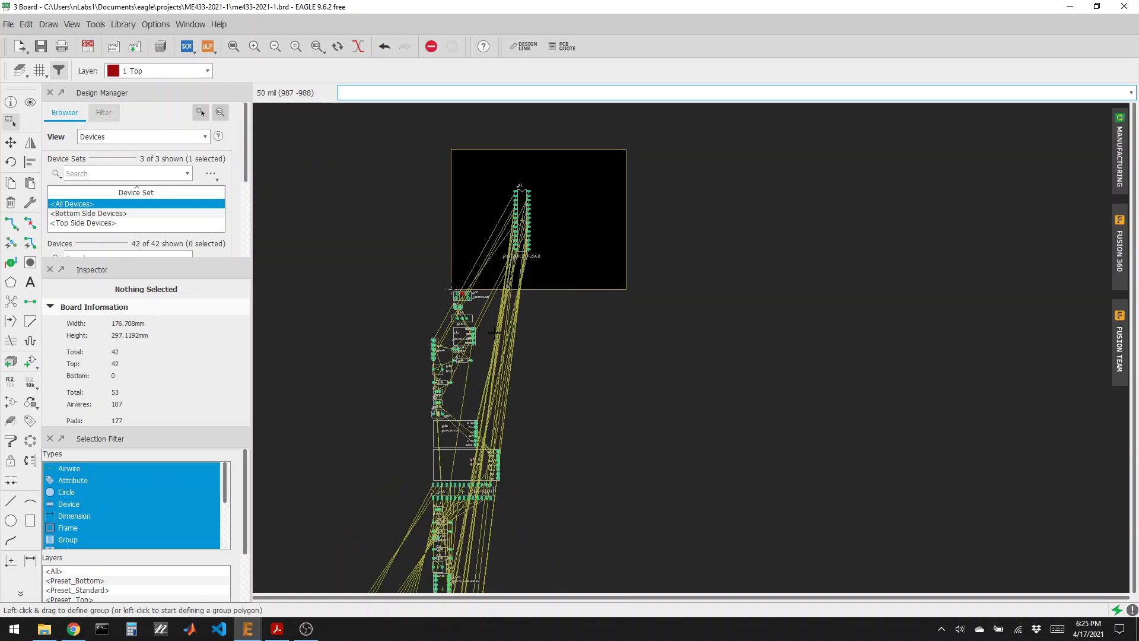
scroll(557, 422, down, 1)
scroll(491, 354, up, 2)
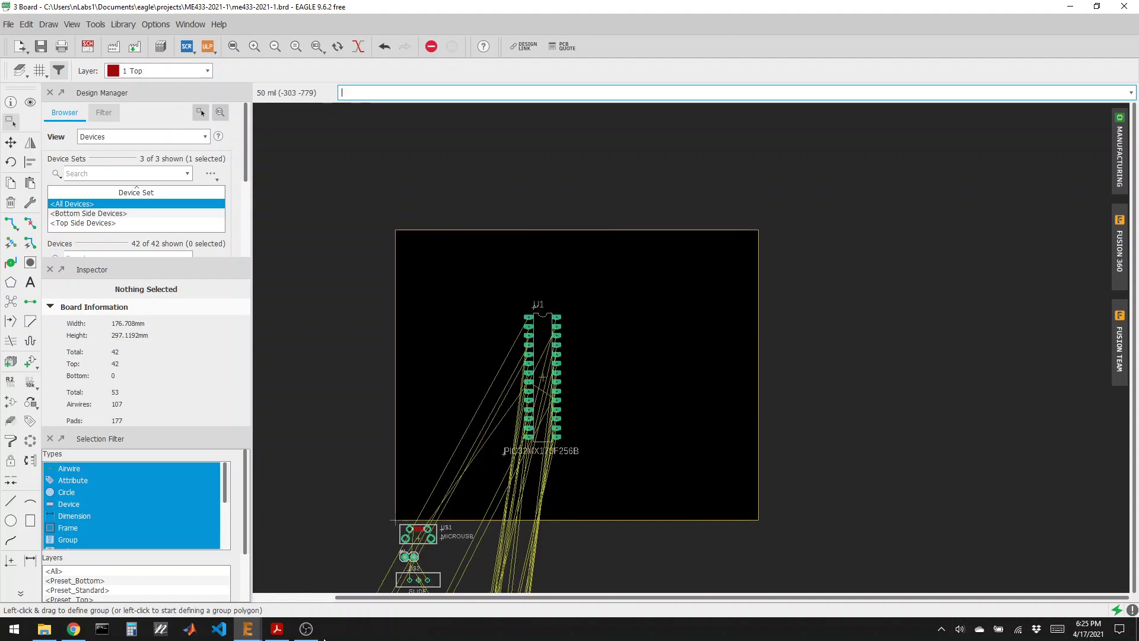
click(306, 629)
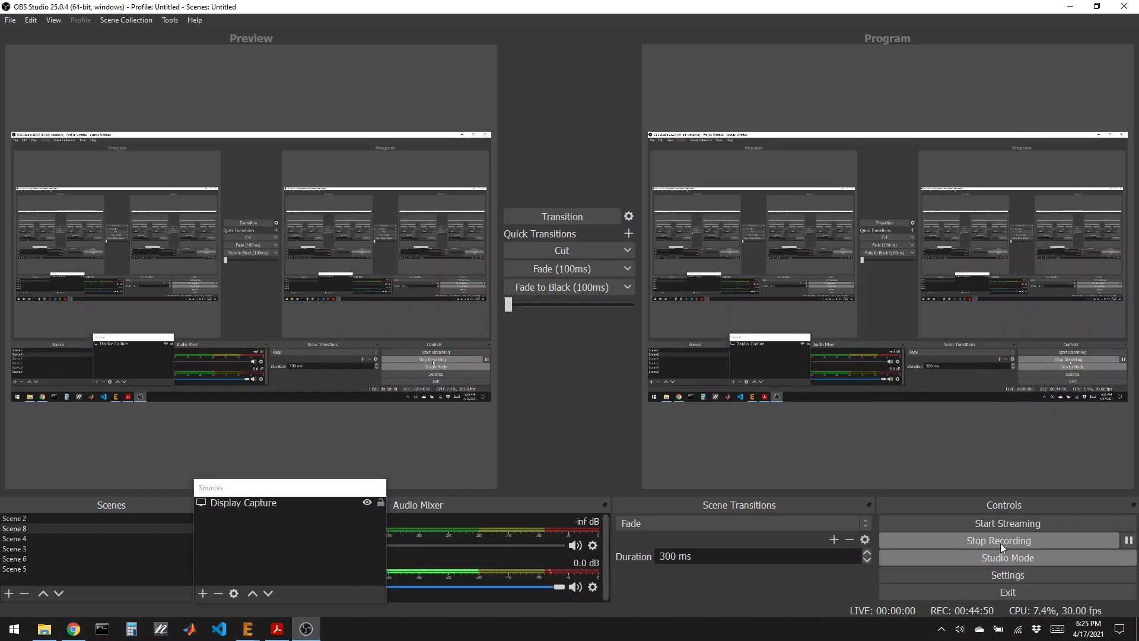